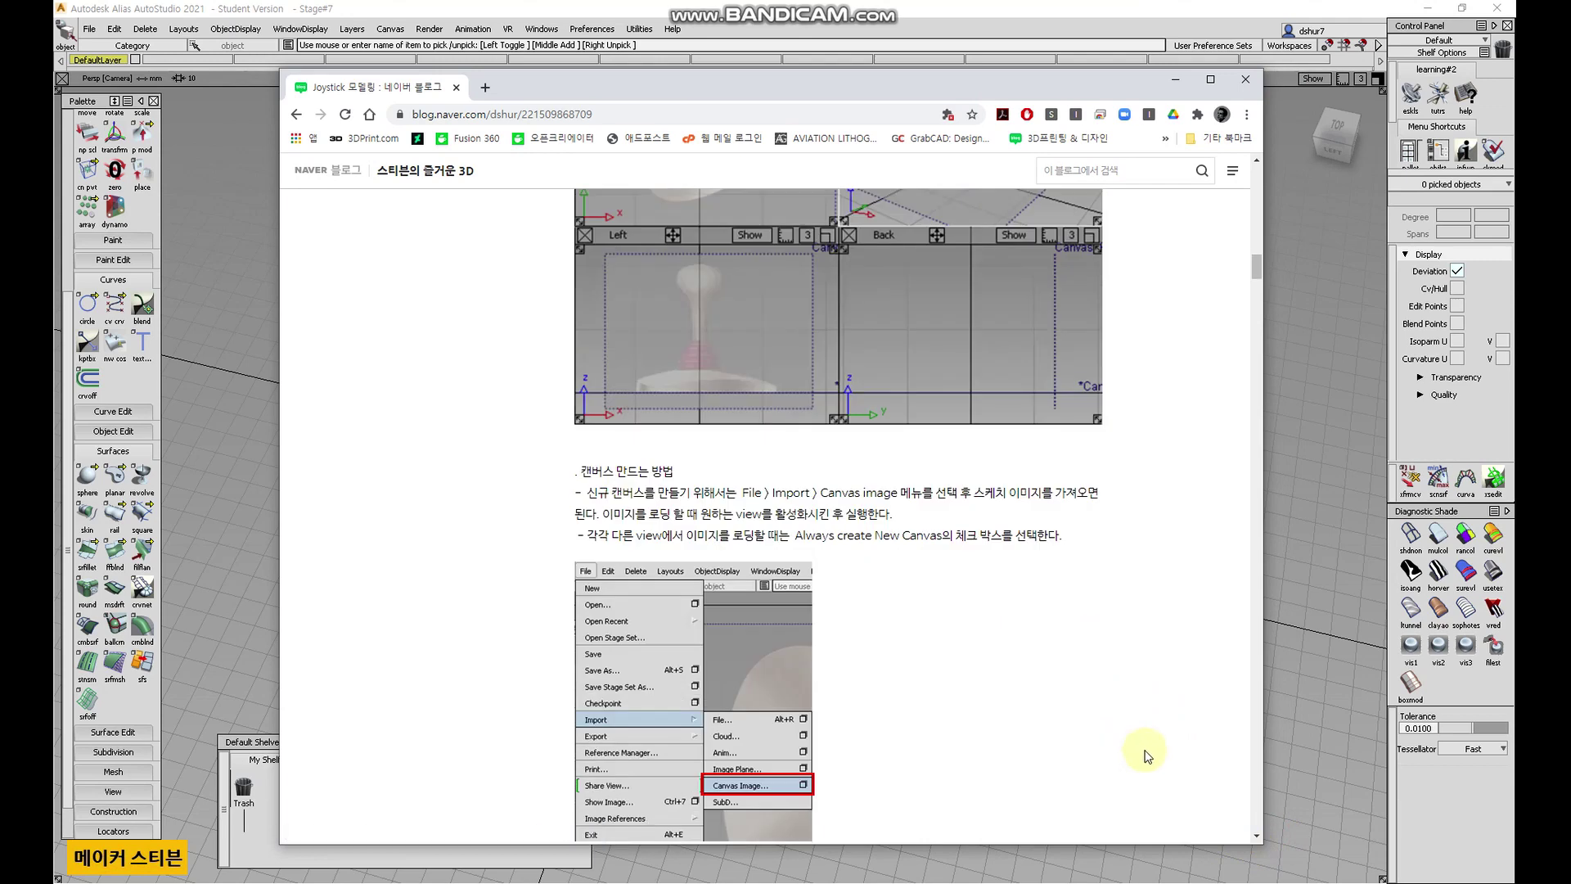
- Read through the joystick tutorial's sections on creating canvases, modelling the handle from a revolved curve, and shaping the base outline
scroll(1111, 722, down, 3)
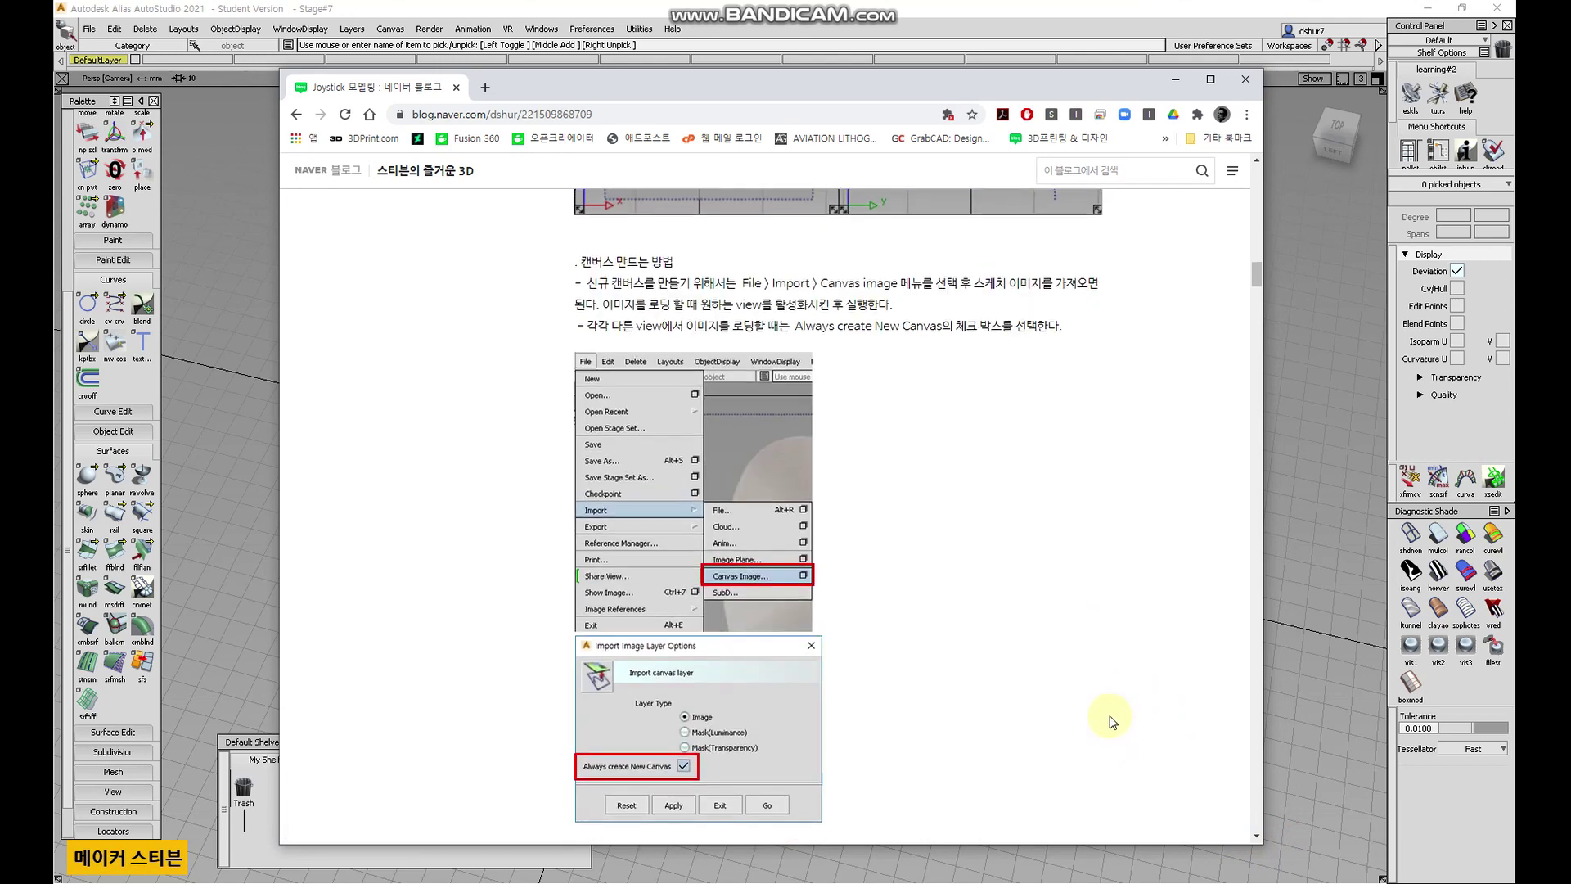
scroll(1110, 718, down, 6)
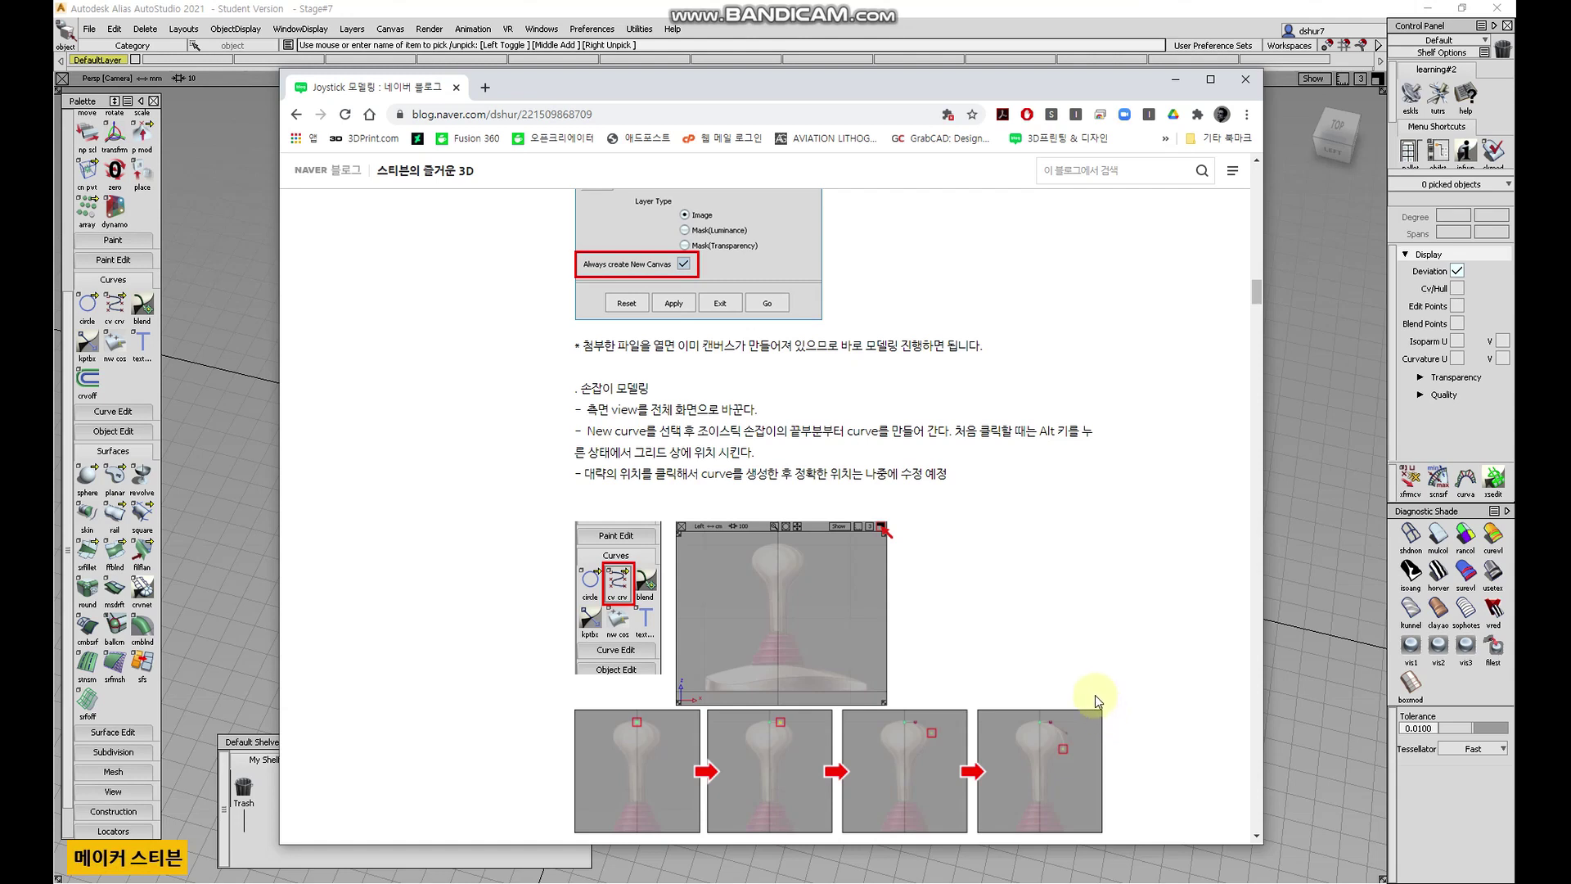
scroll(1095, 694, down, 7)
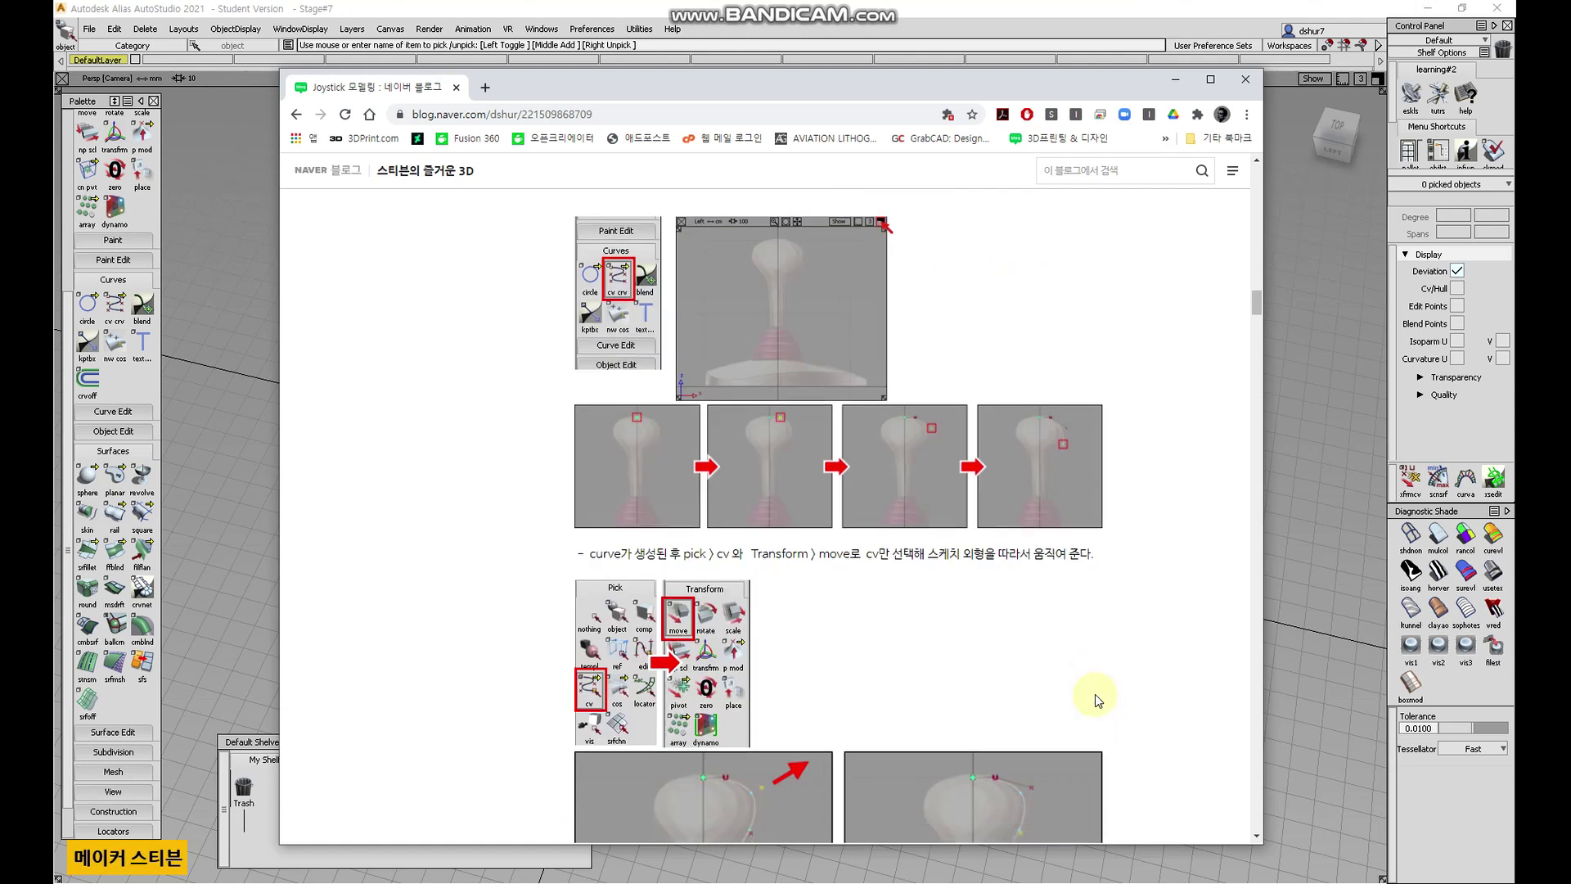
scroll(1096, 697, down, 4)
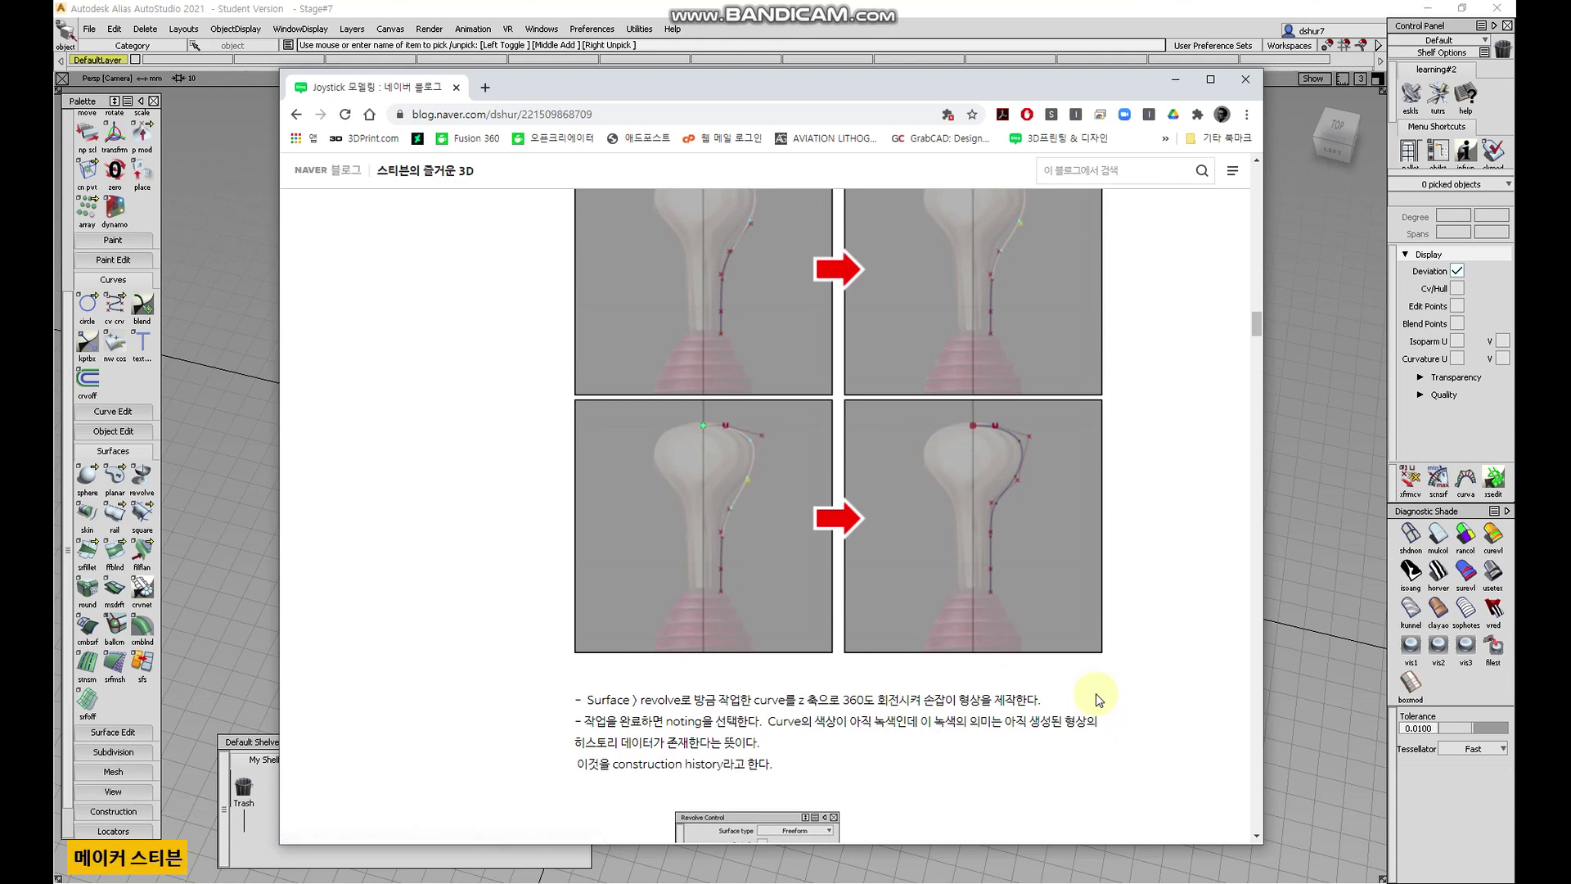
scroll(1096, 697, down, 4)
scroll(1096, 697, down, 6)
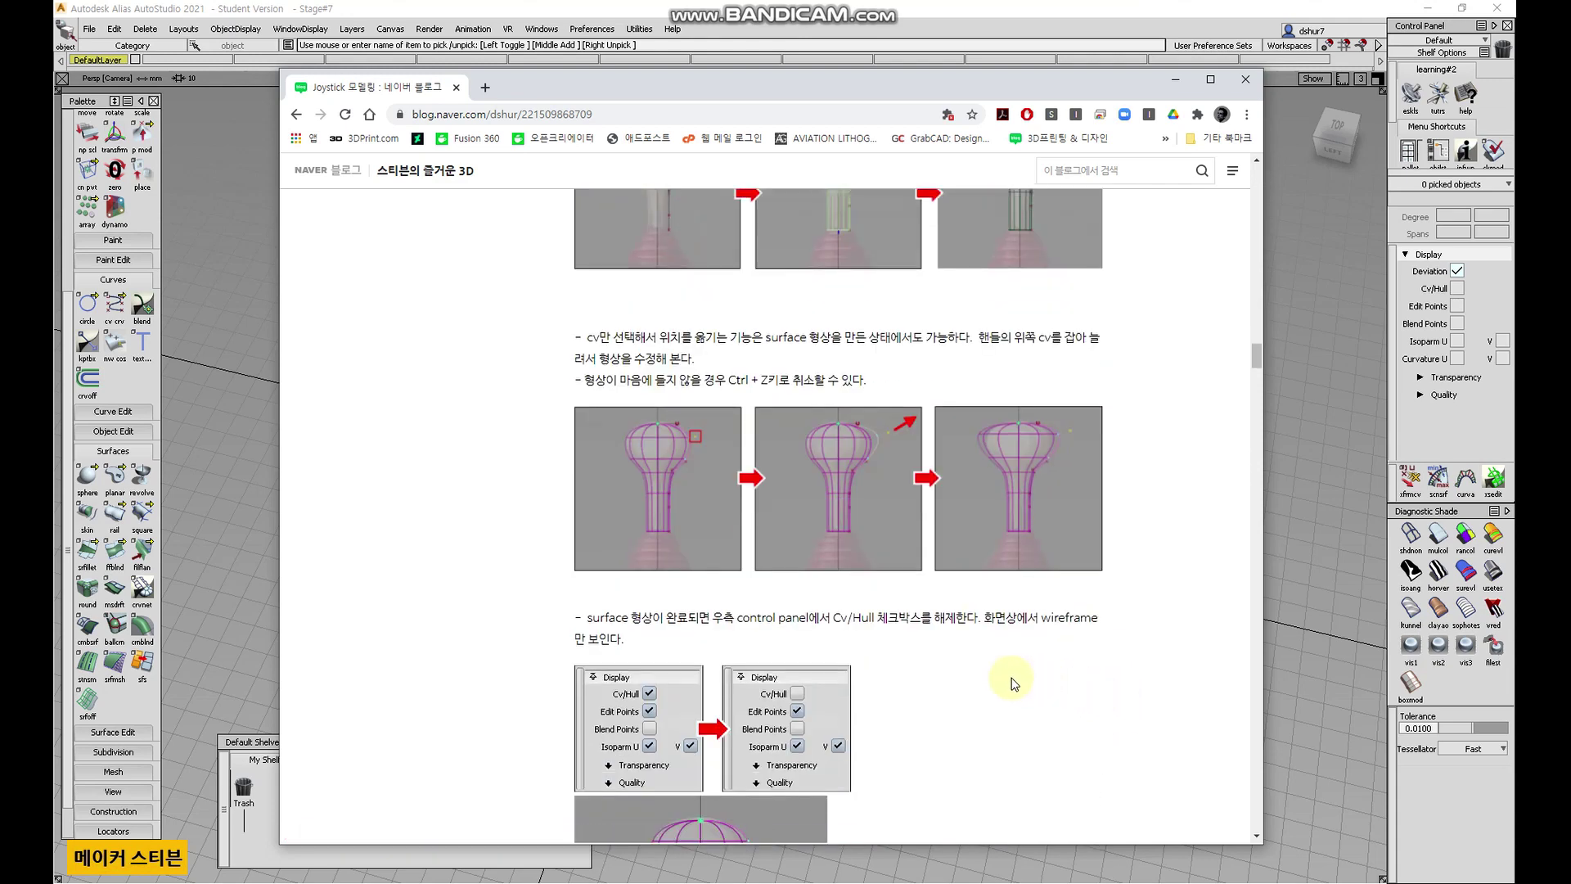
scroll(1008, 676, down, 5)
scroll(1008, 667, down, 5)
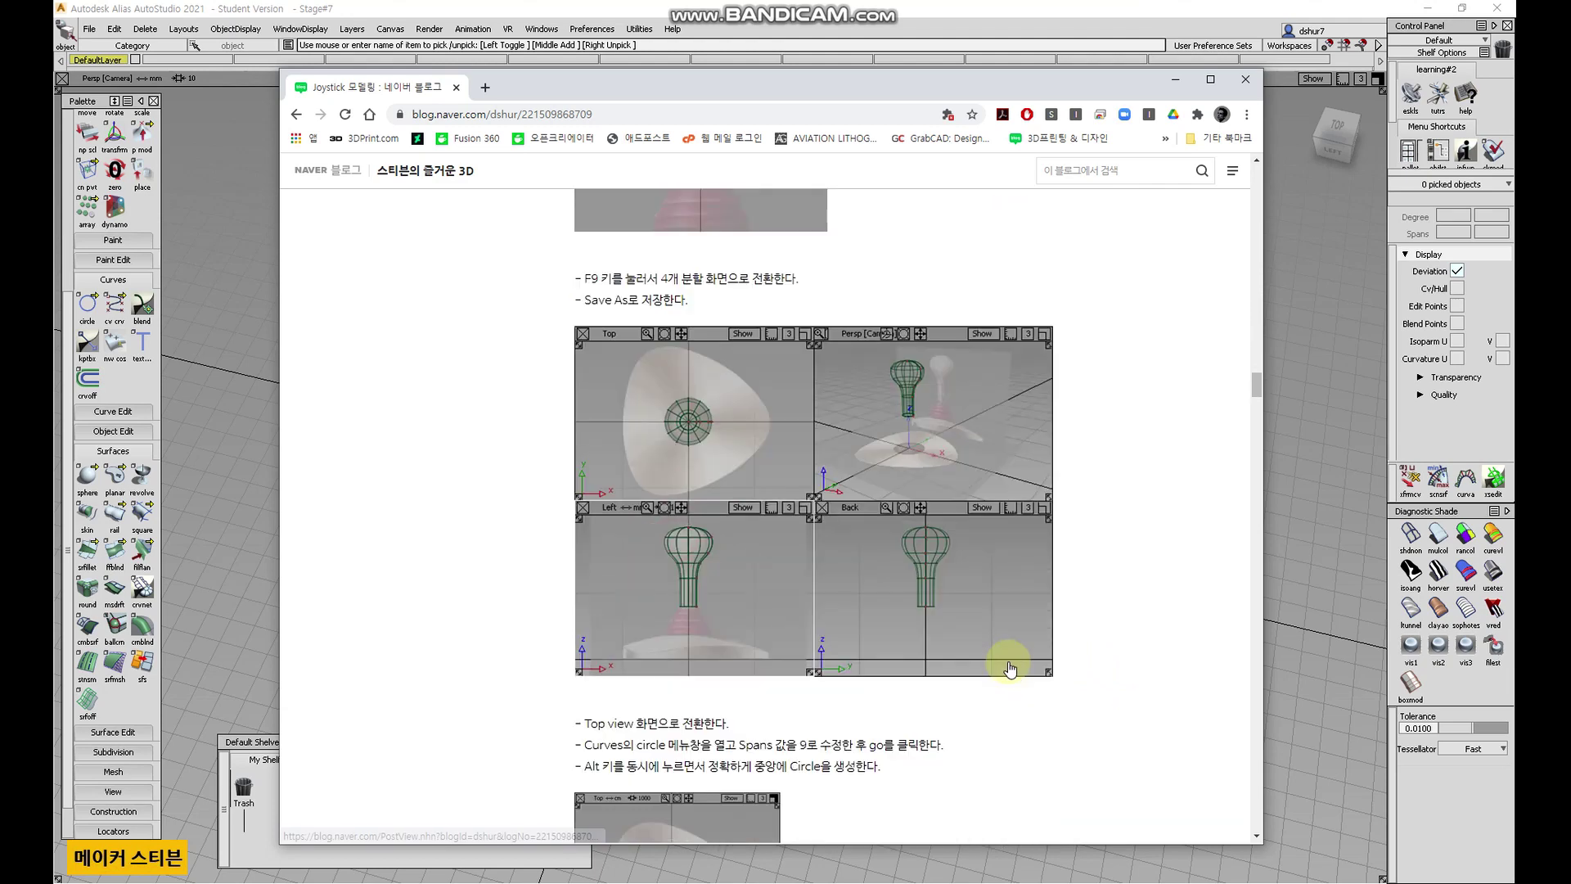
scroll(1044, 670, down, 9)
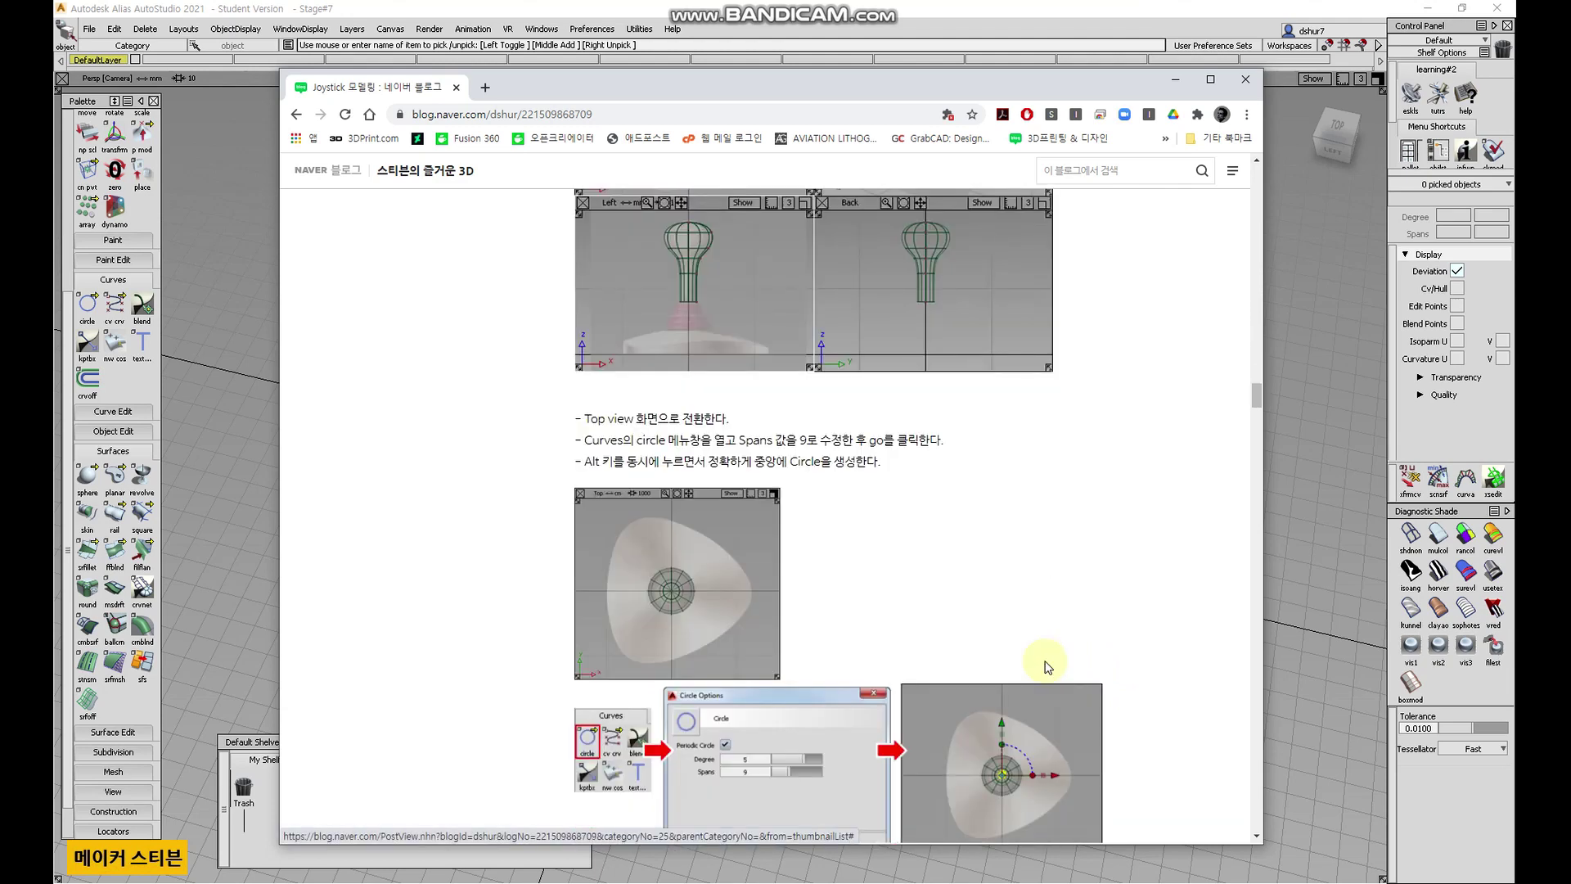
scroll(1044, 660, down, 5)
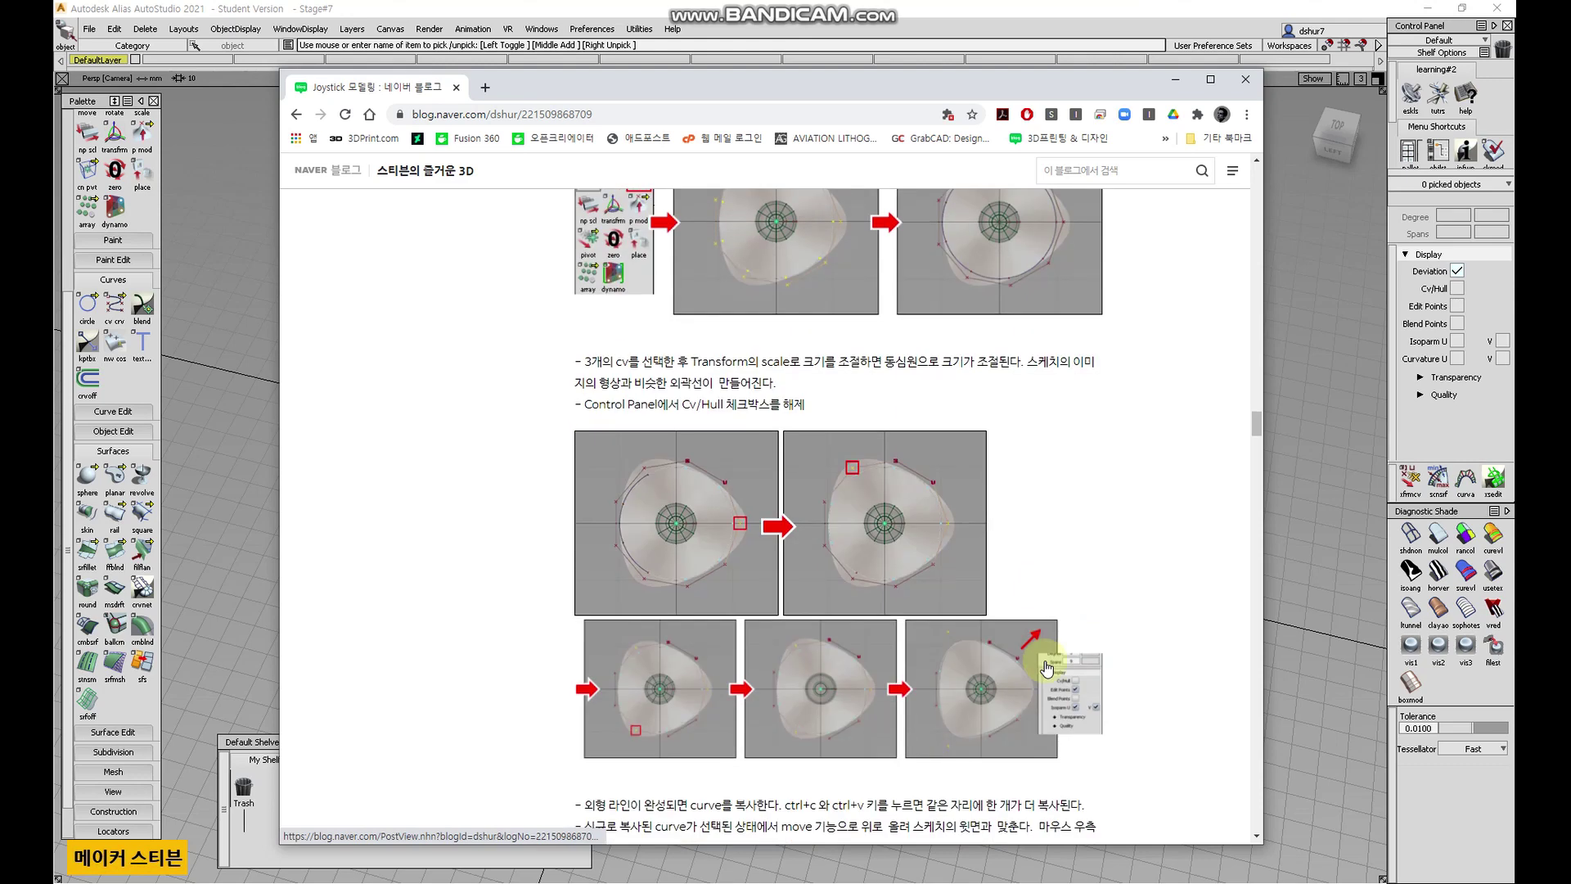
scroll(1133, 665, up, 20)
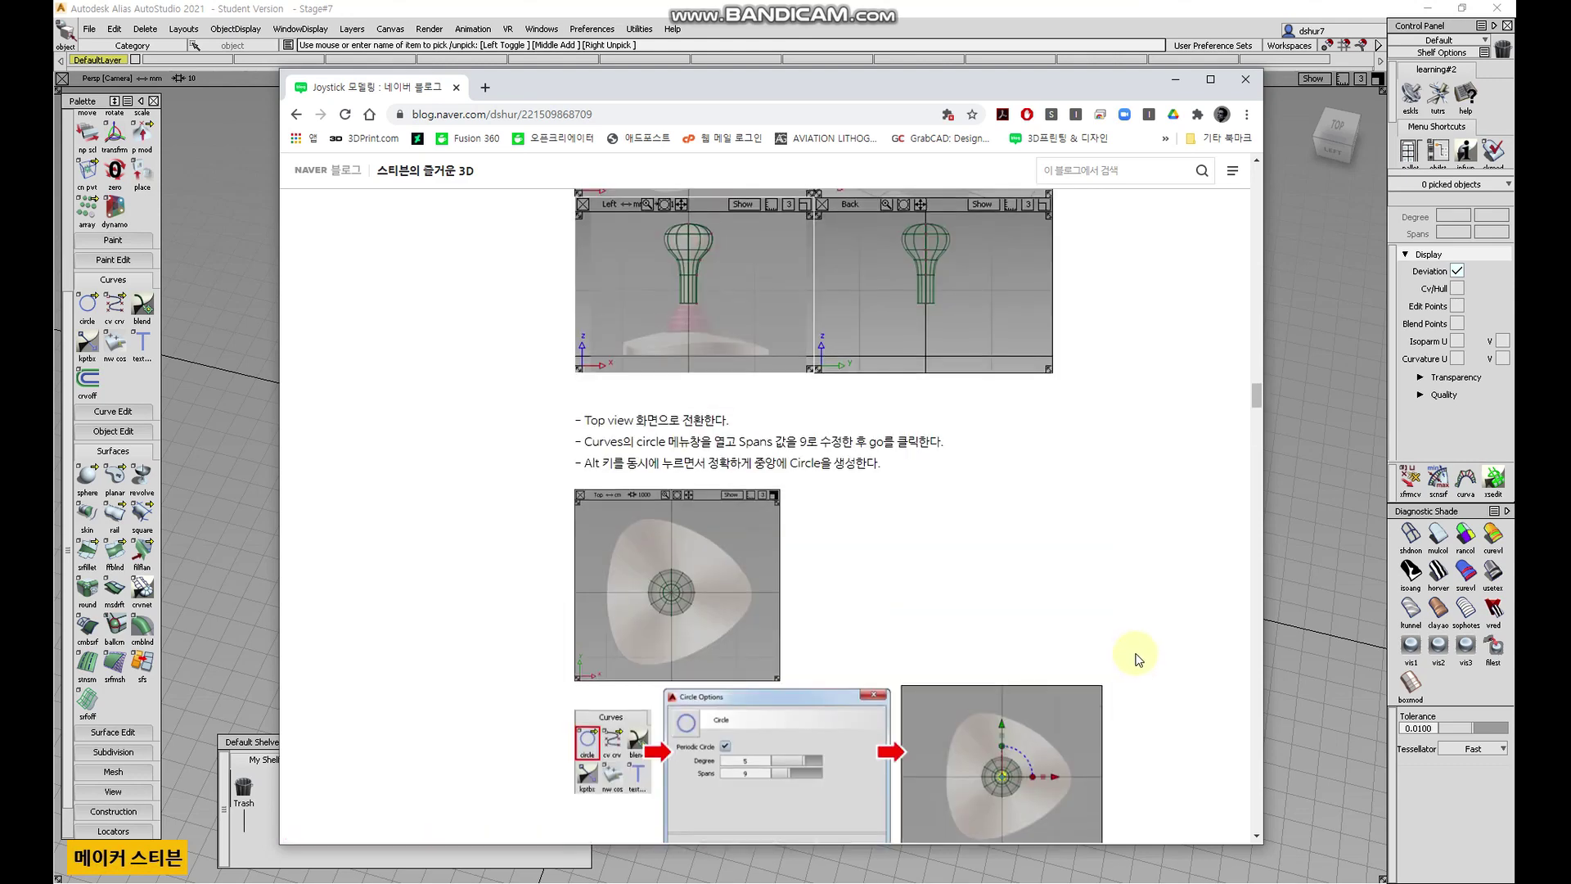
scroll(1139, 654, up, 20)
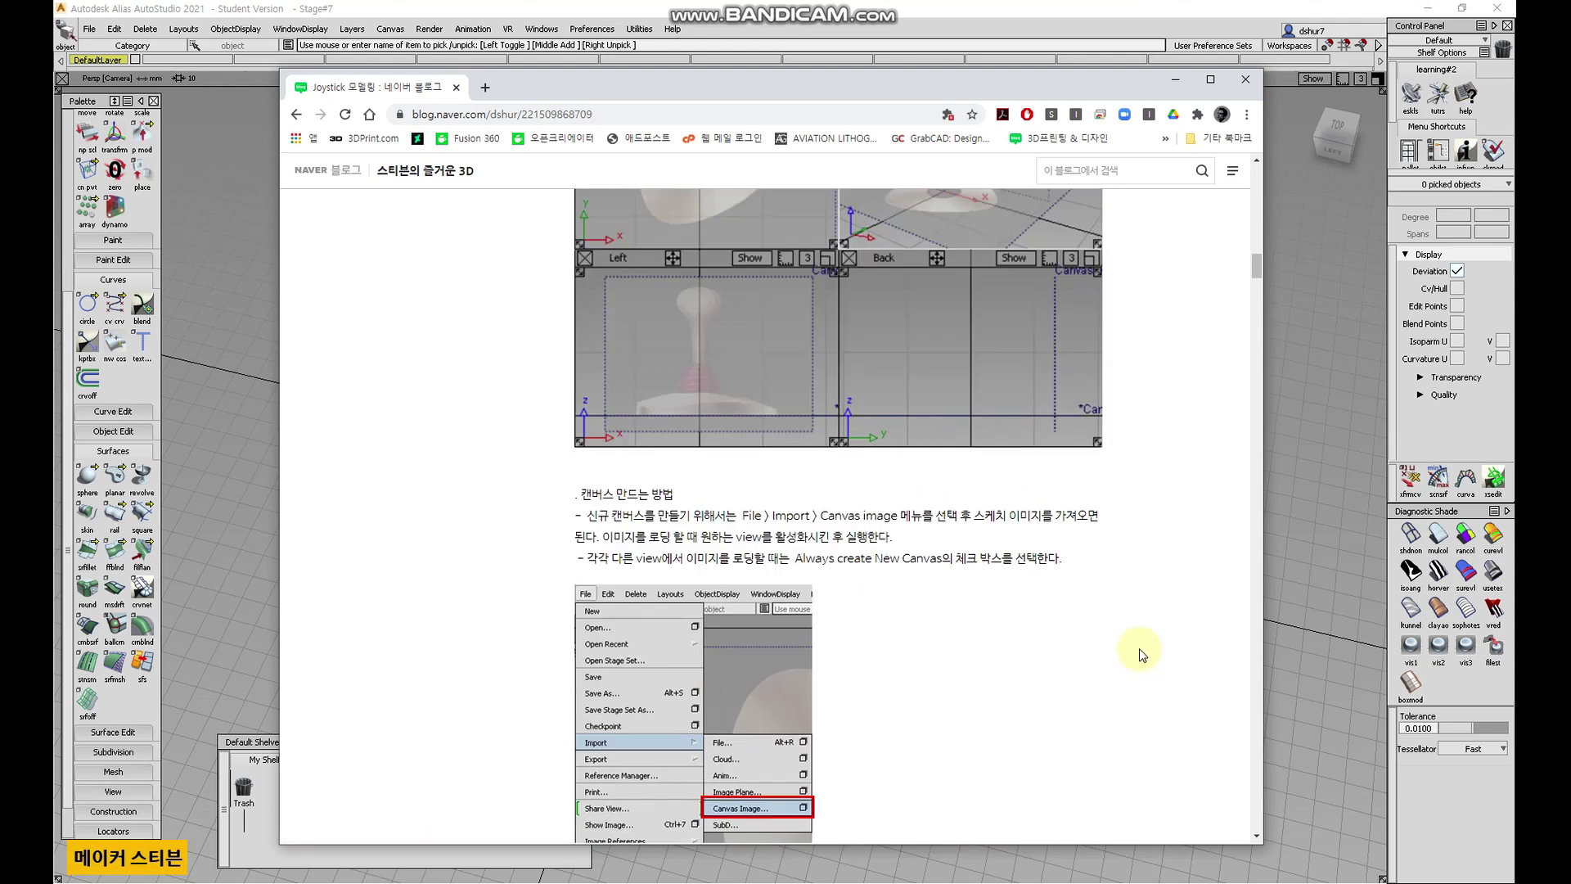
- Review the tutorial's instructions for saving joystick.wire, opening the example file, and viewing its sketch canvases
scroll(1138, 654, up, 8)
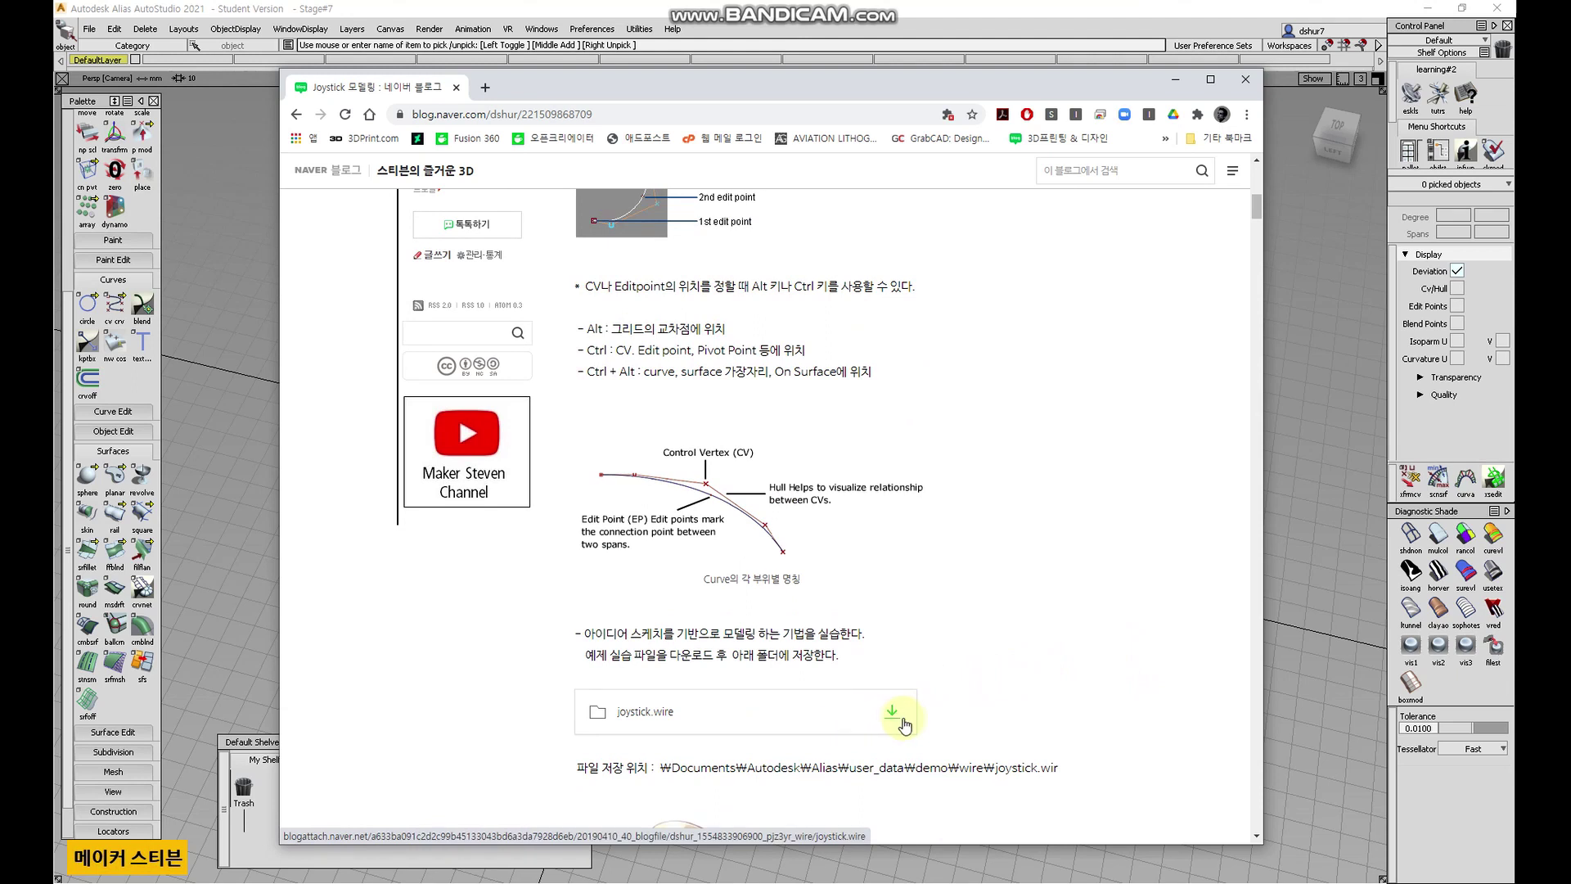
scroll(898, 724, down, 3)
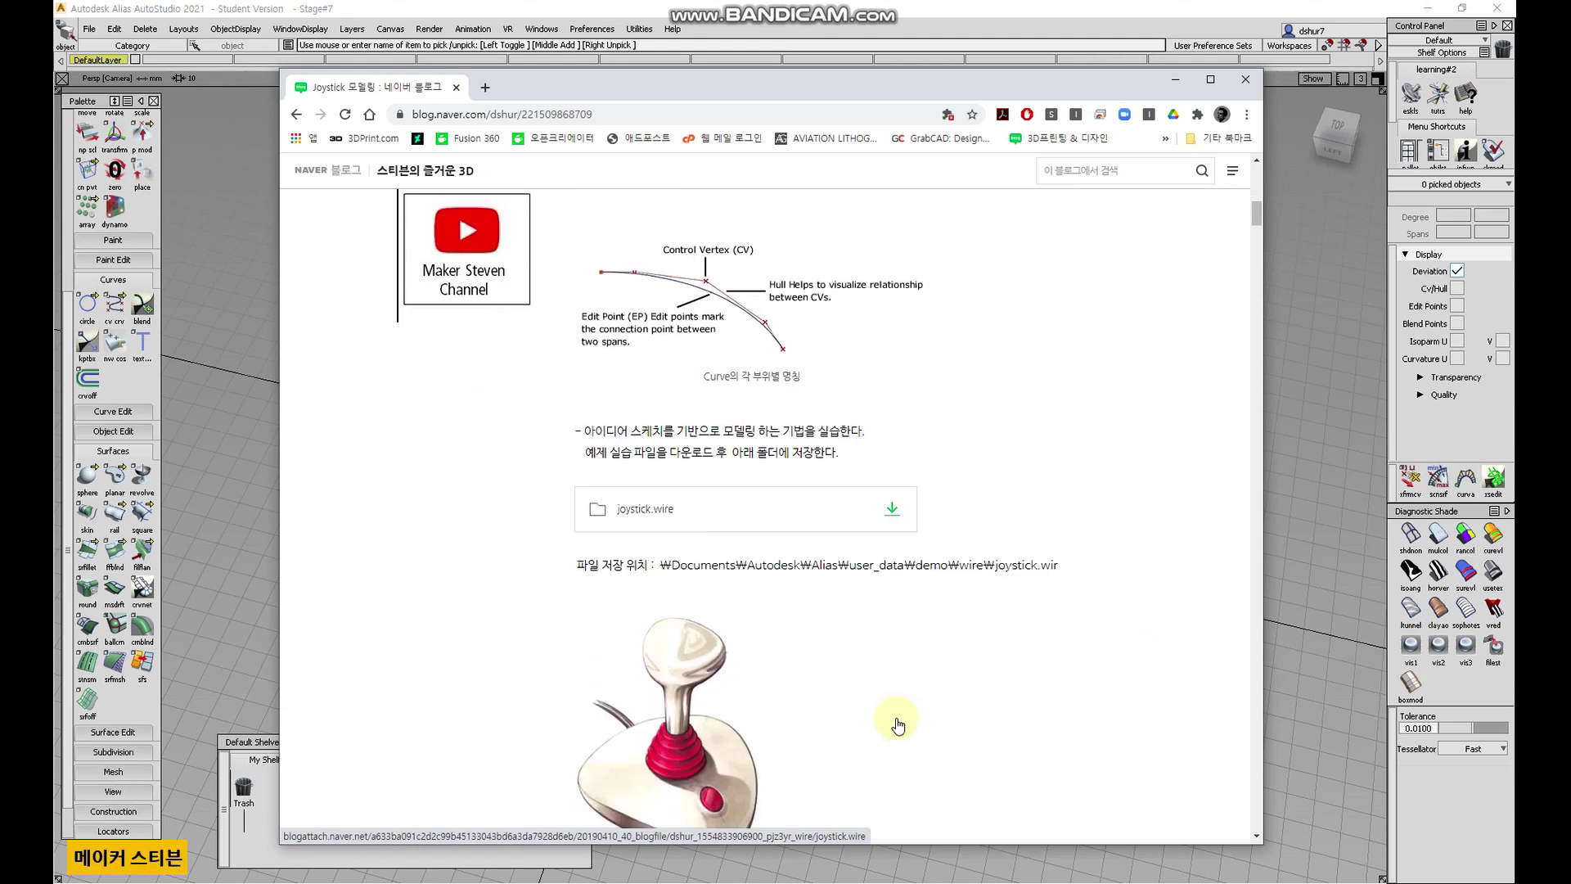
scroll(835, 622, down, 5)
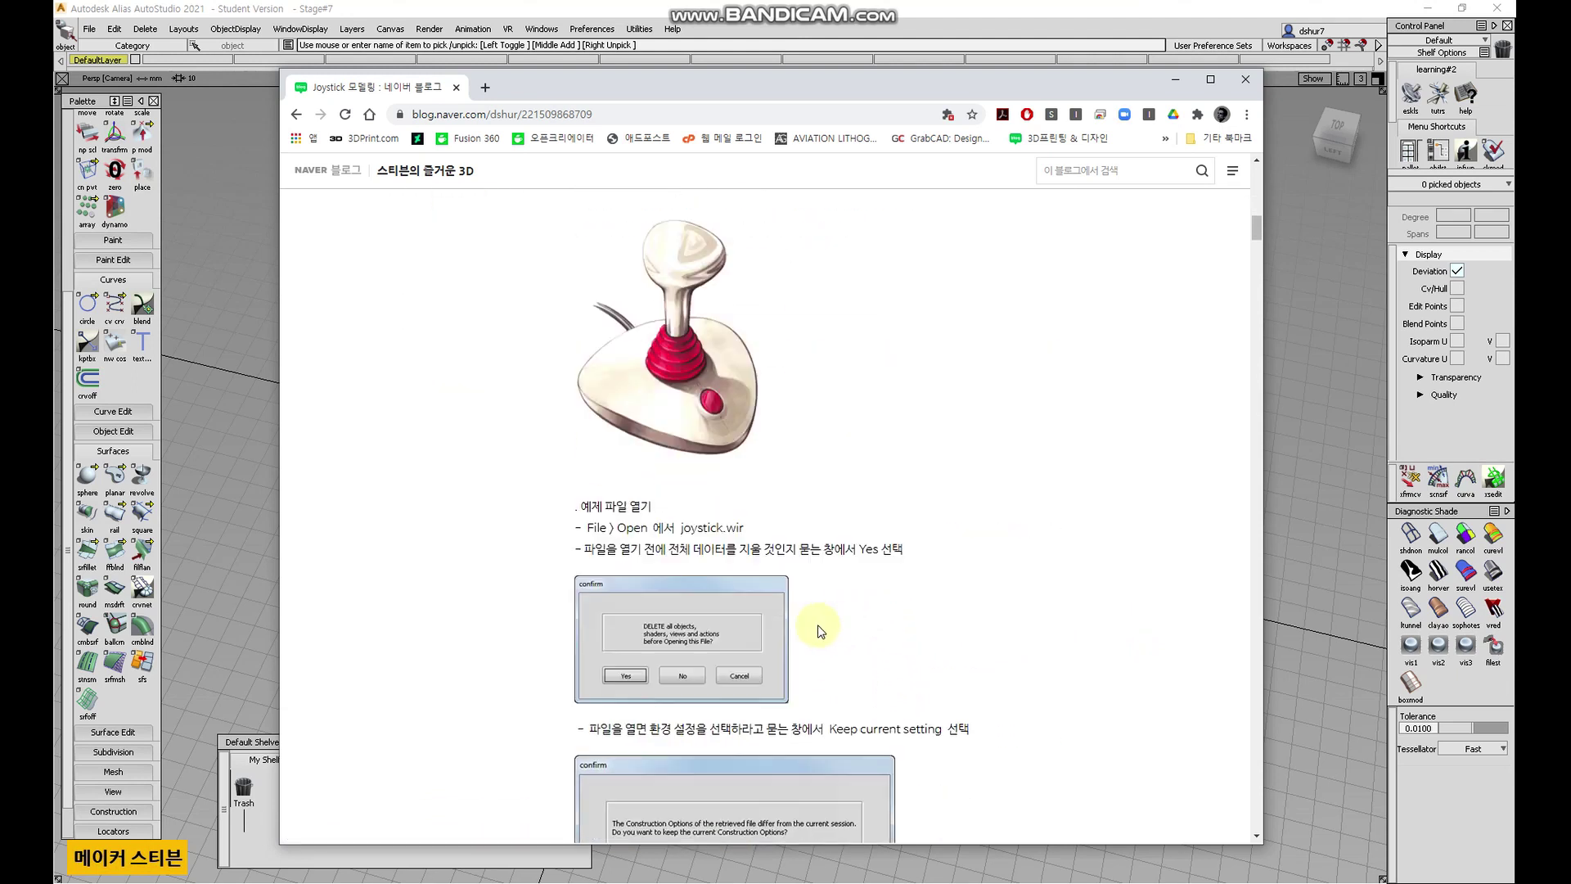
scroll(820, 632, down, 8)
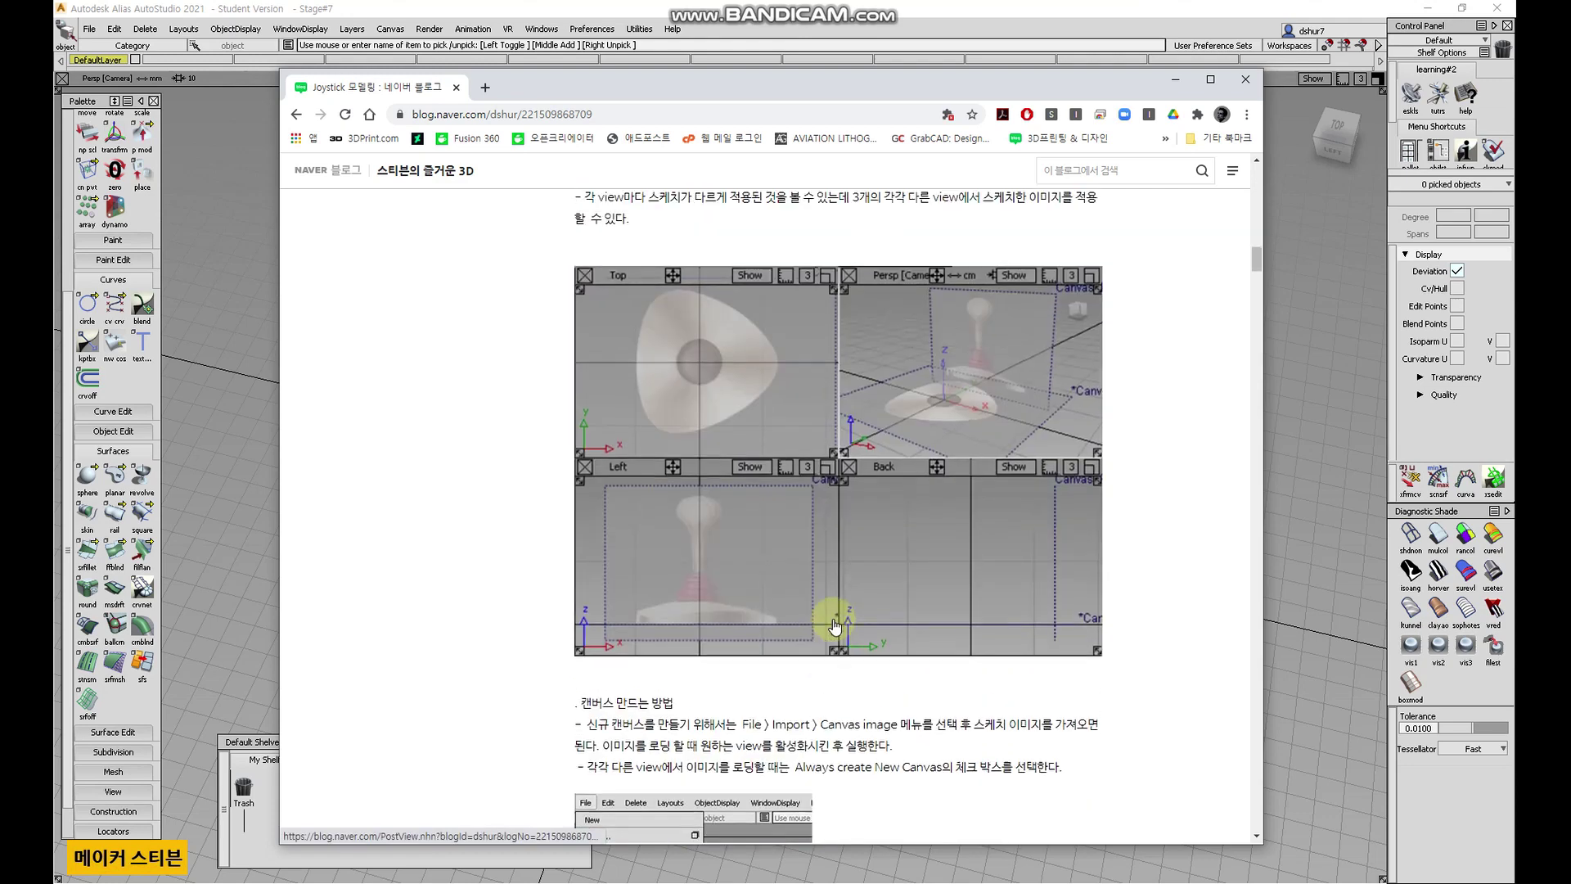
scroll(819, 633, down, 1)
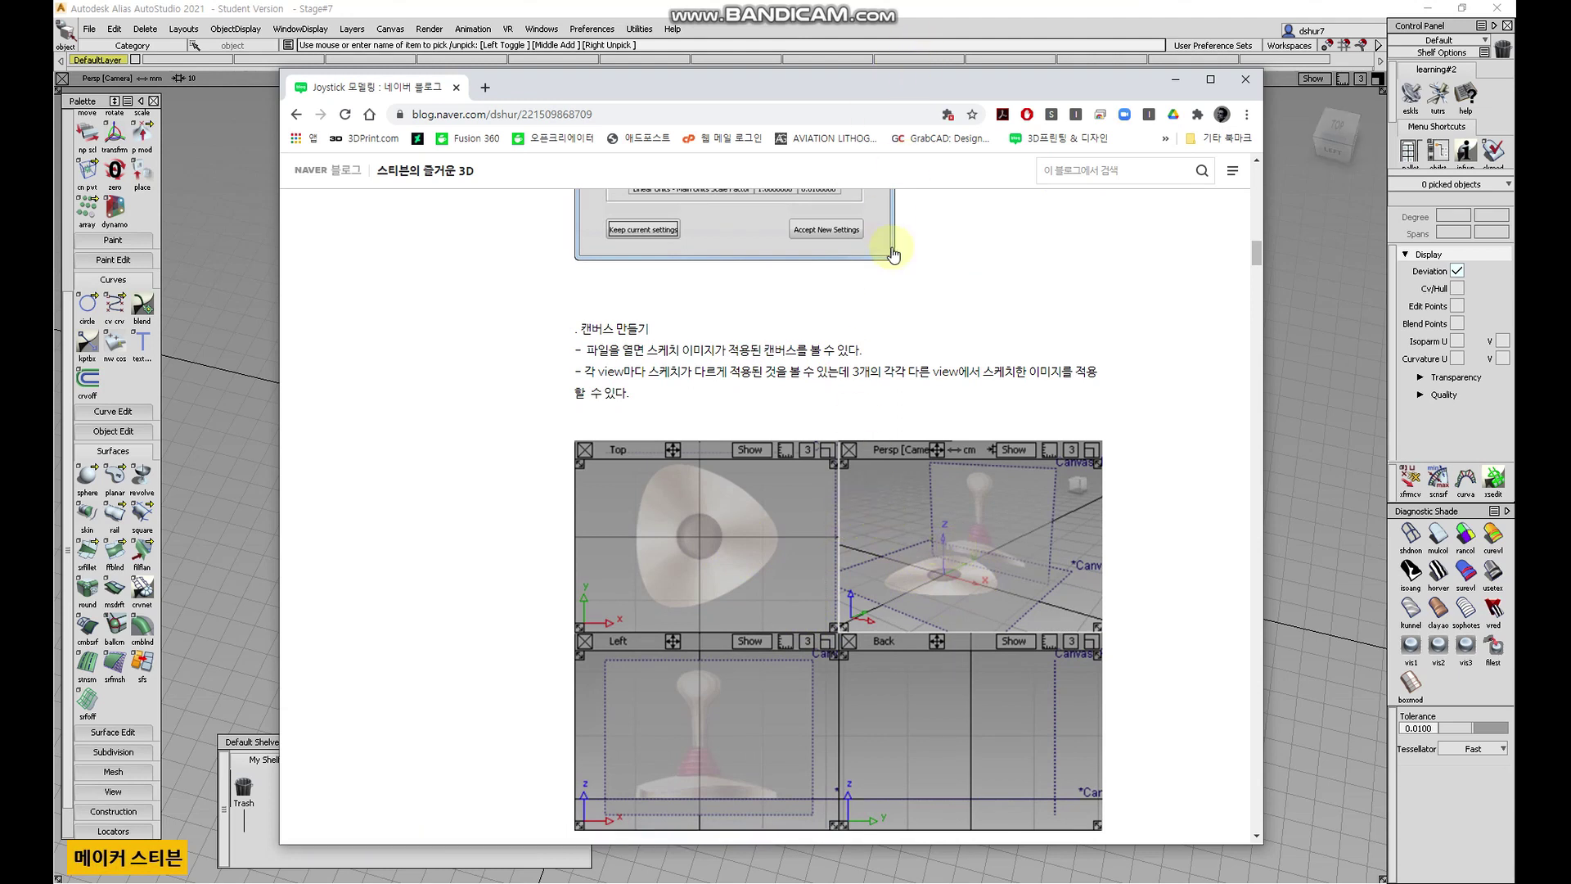
scroll(892, 241, up, 3)
- Switch to Alias AutoStudio and open the joystick file from demo/wire, deleting all existing stages and accepting the new construction settings
click(1175, 80)
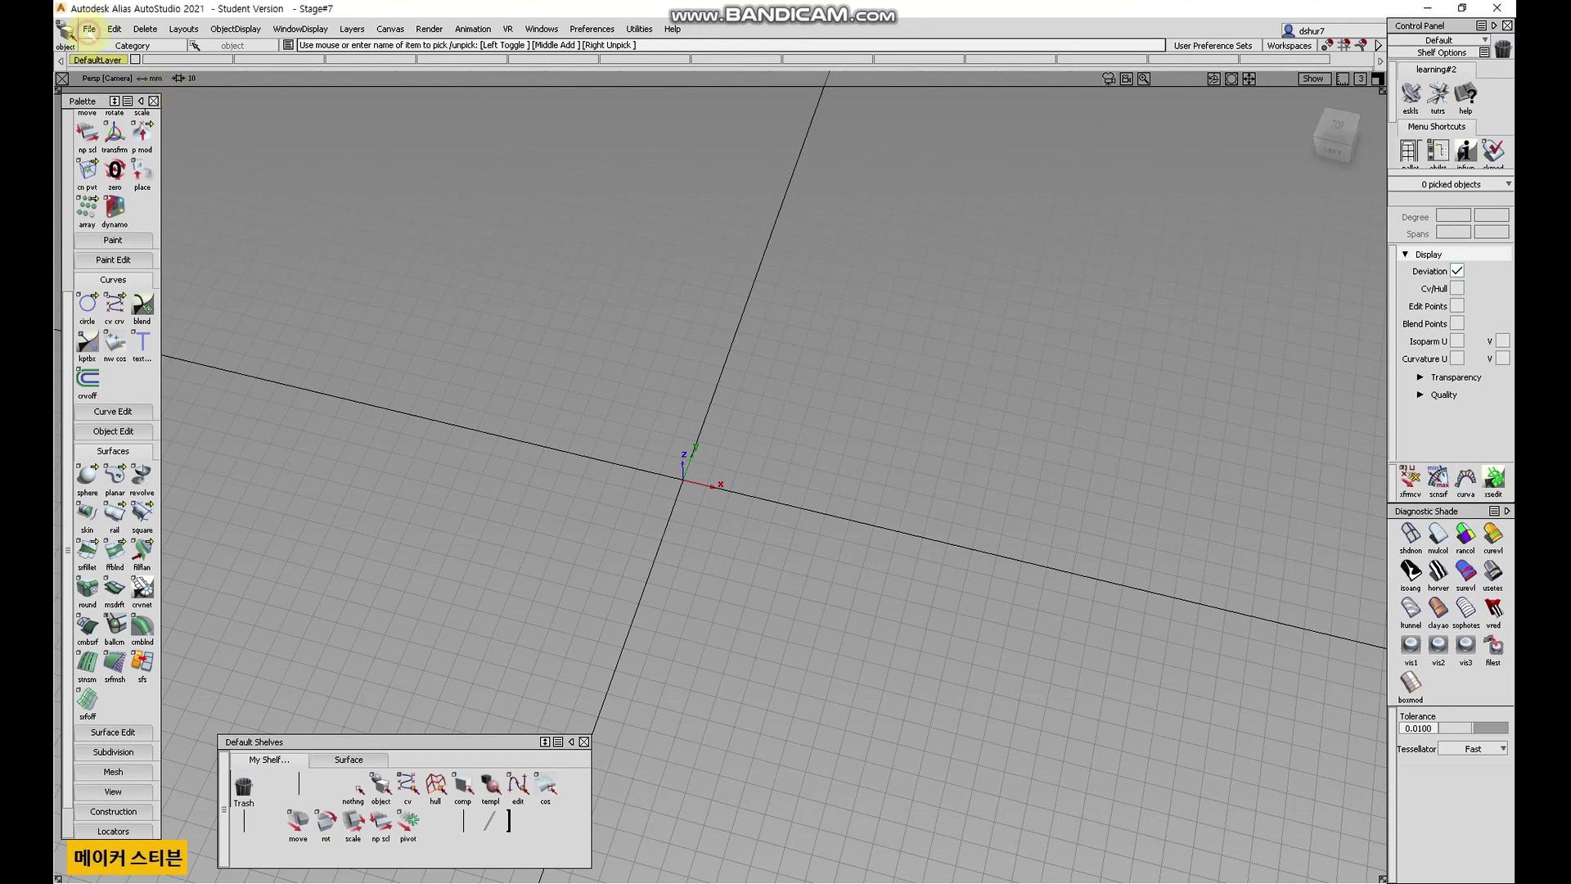
click(89, 29)
click(97, 59)
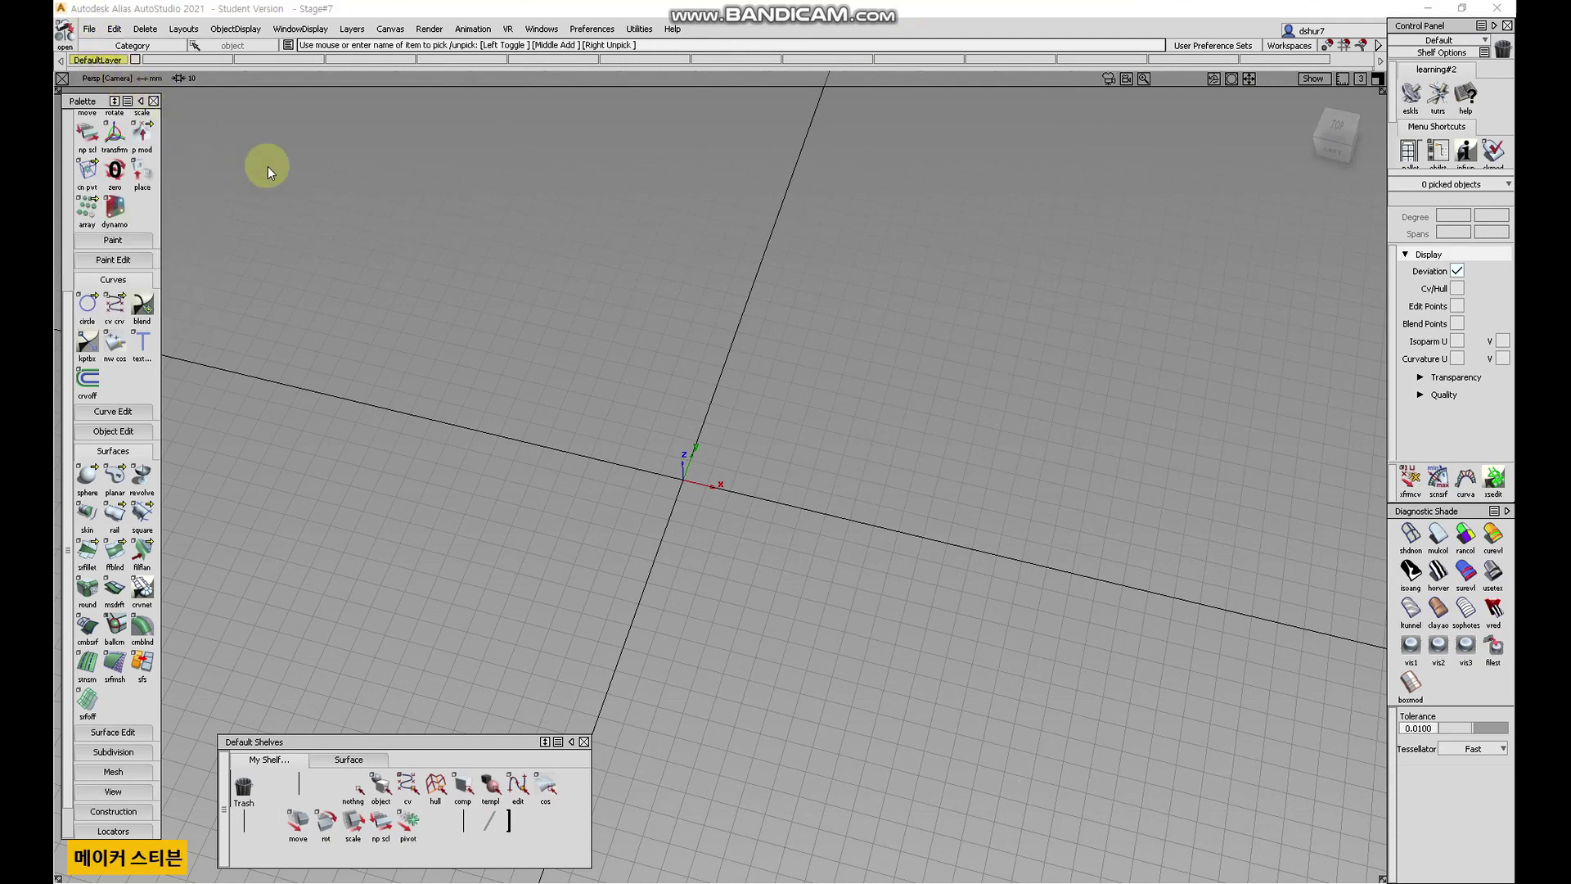
drag(376, 18, 387, 57)
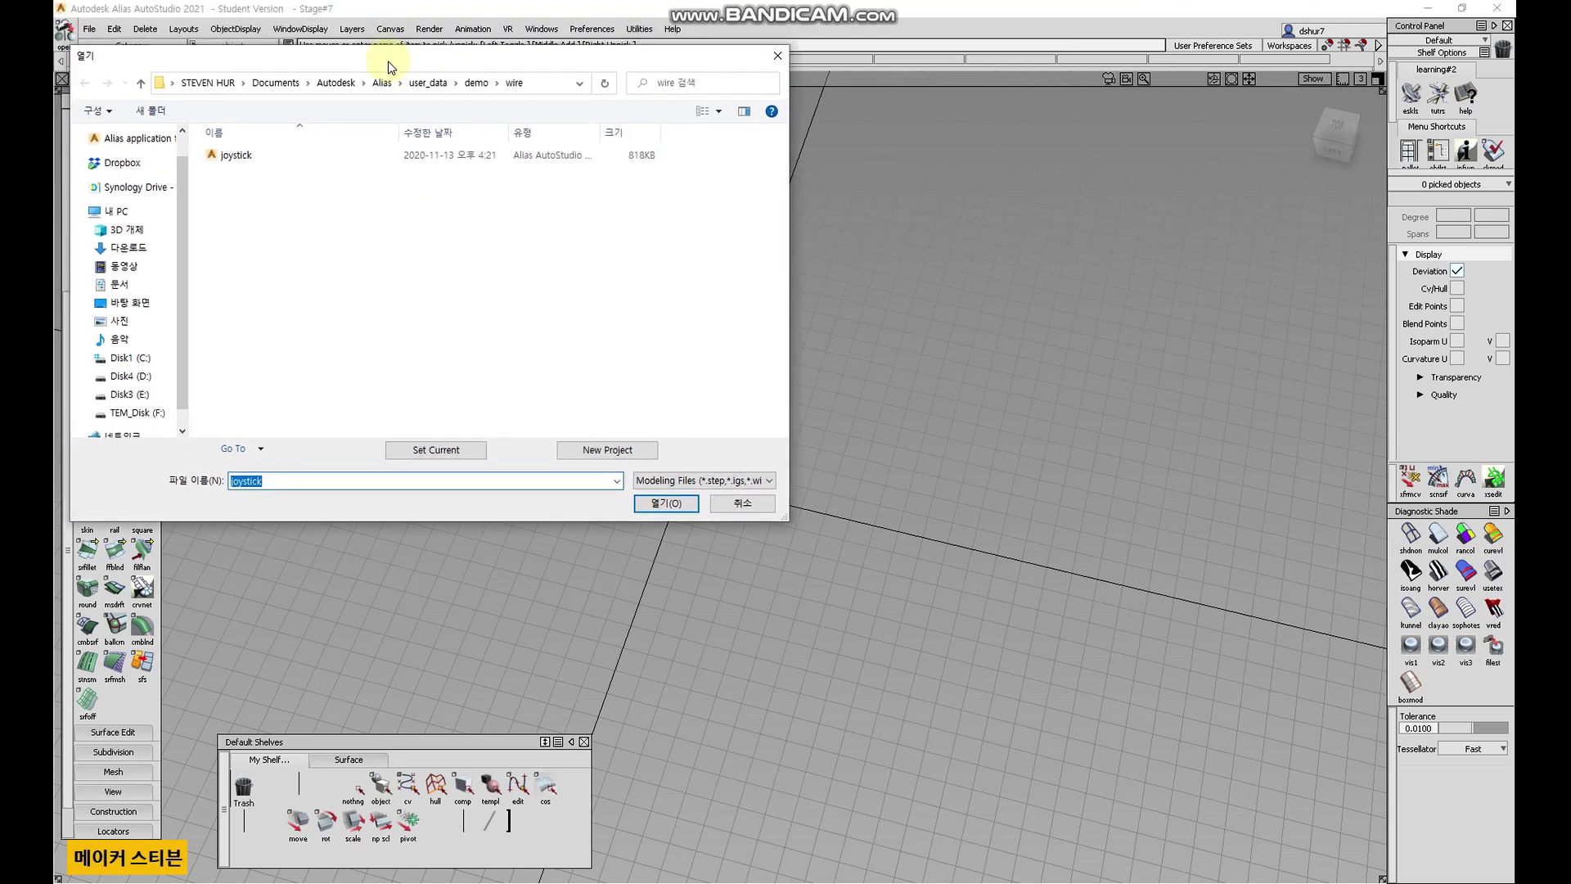
double_click(240, 161)
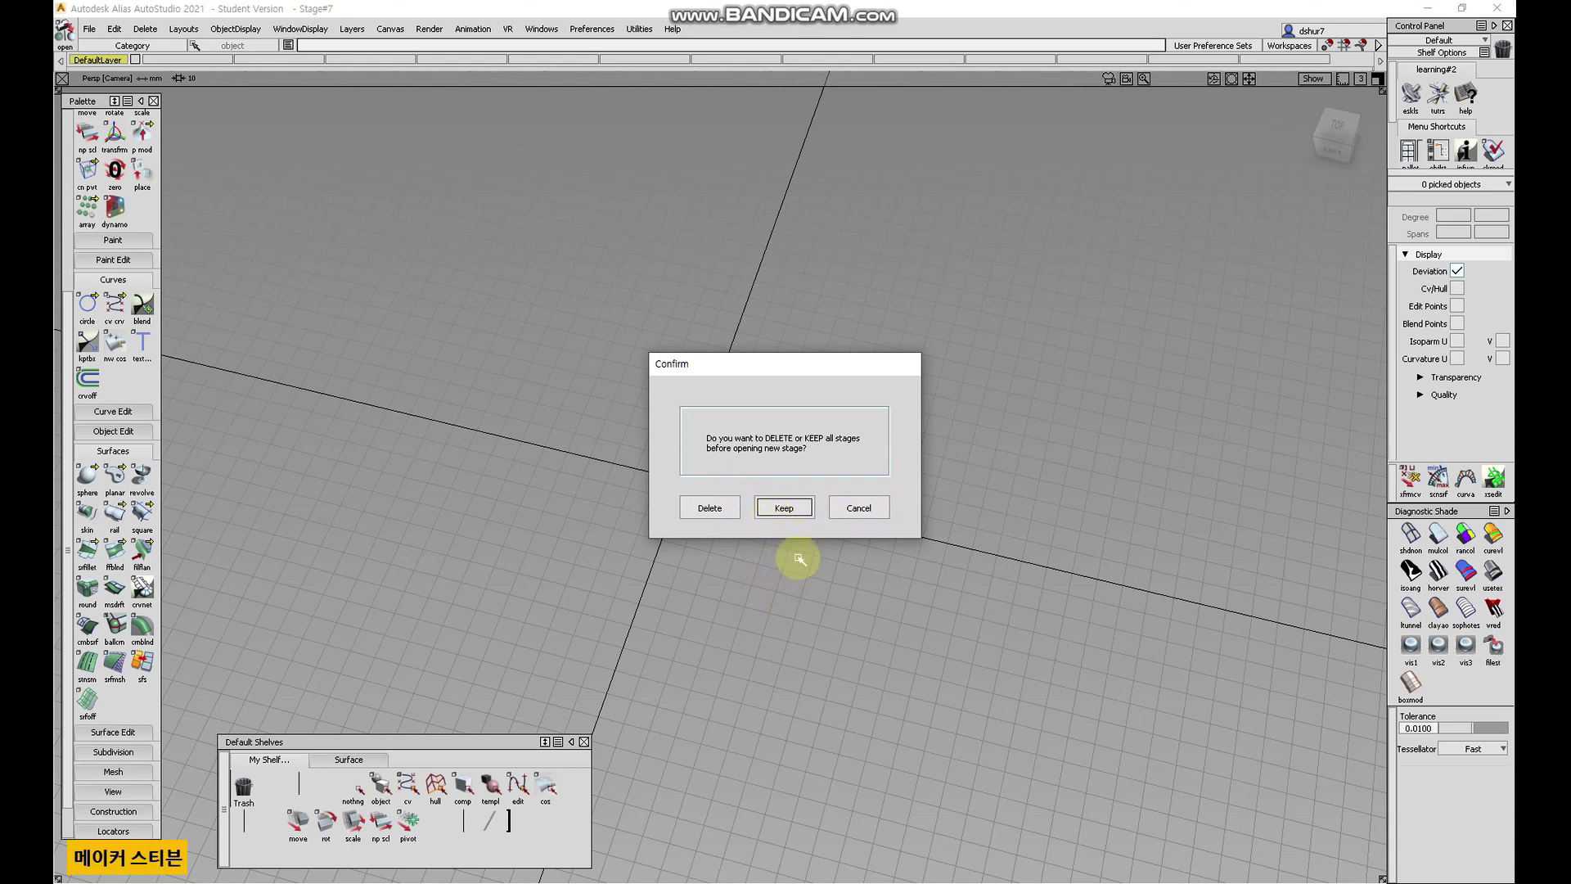
click(709, 507)
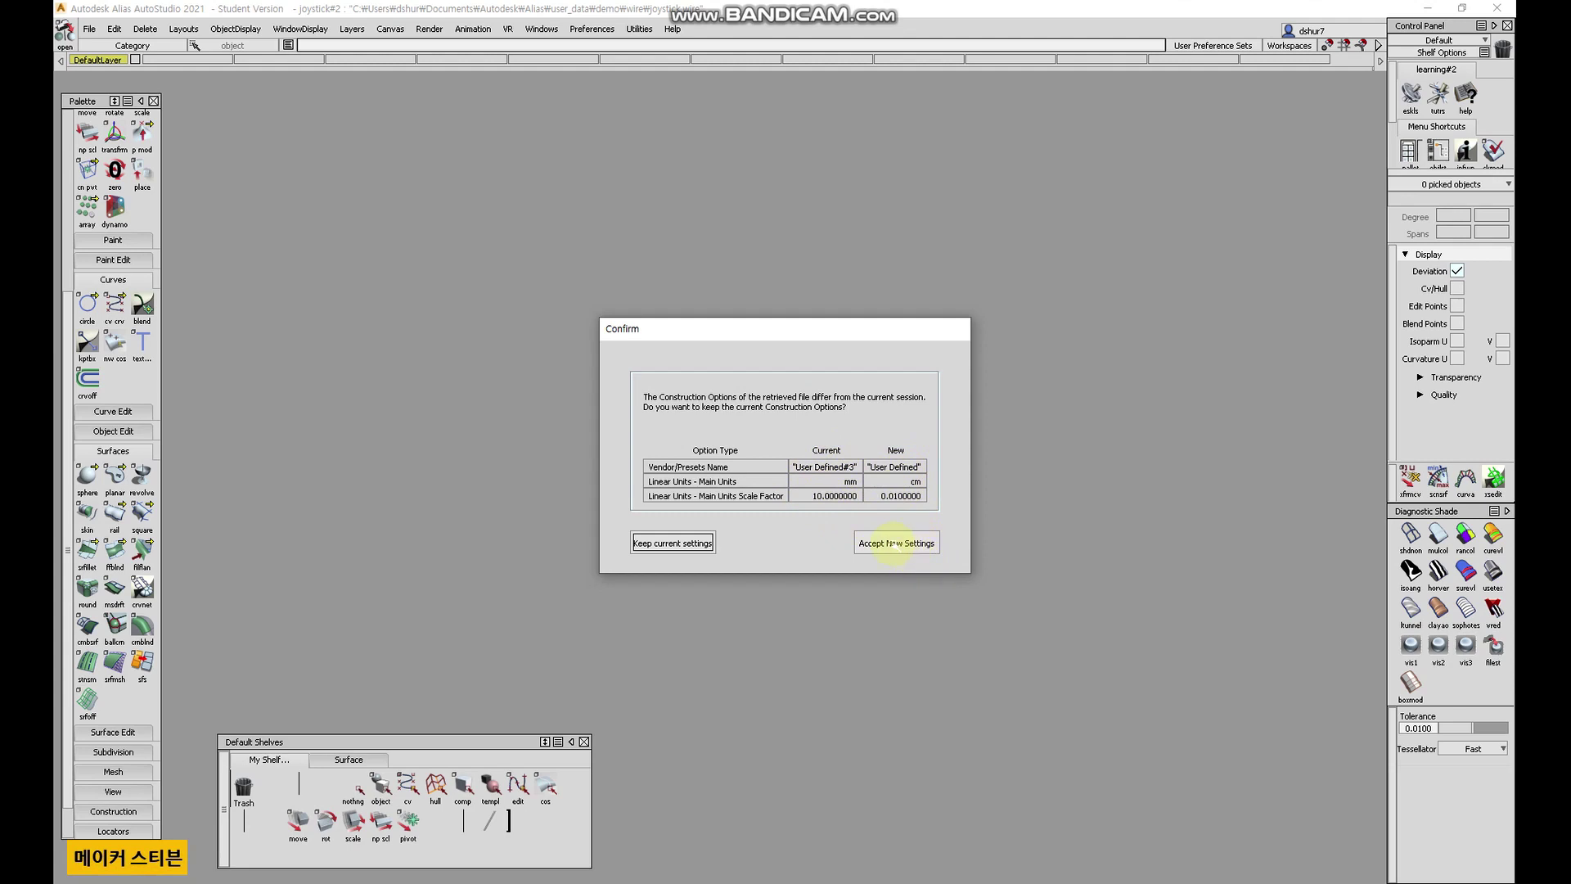
click(892, 543)
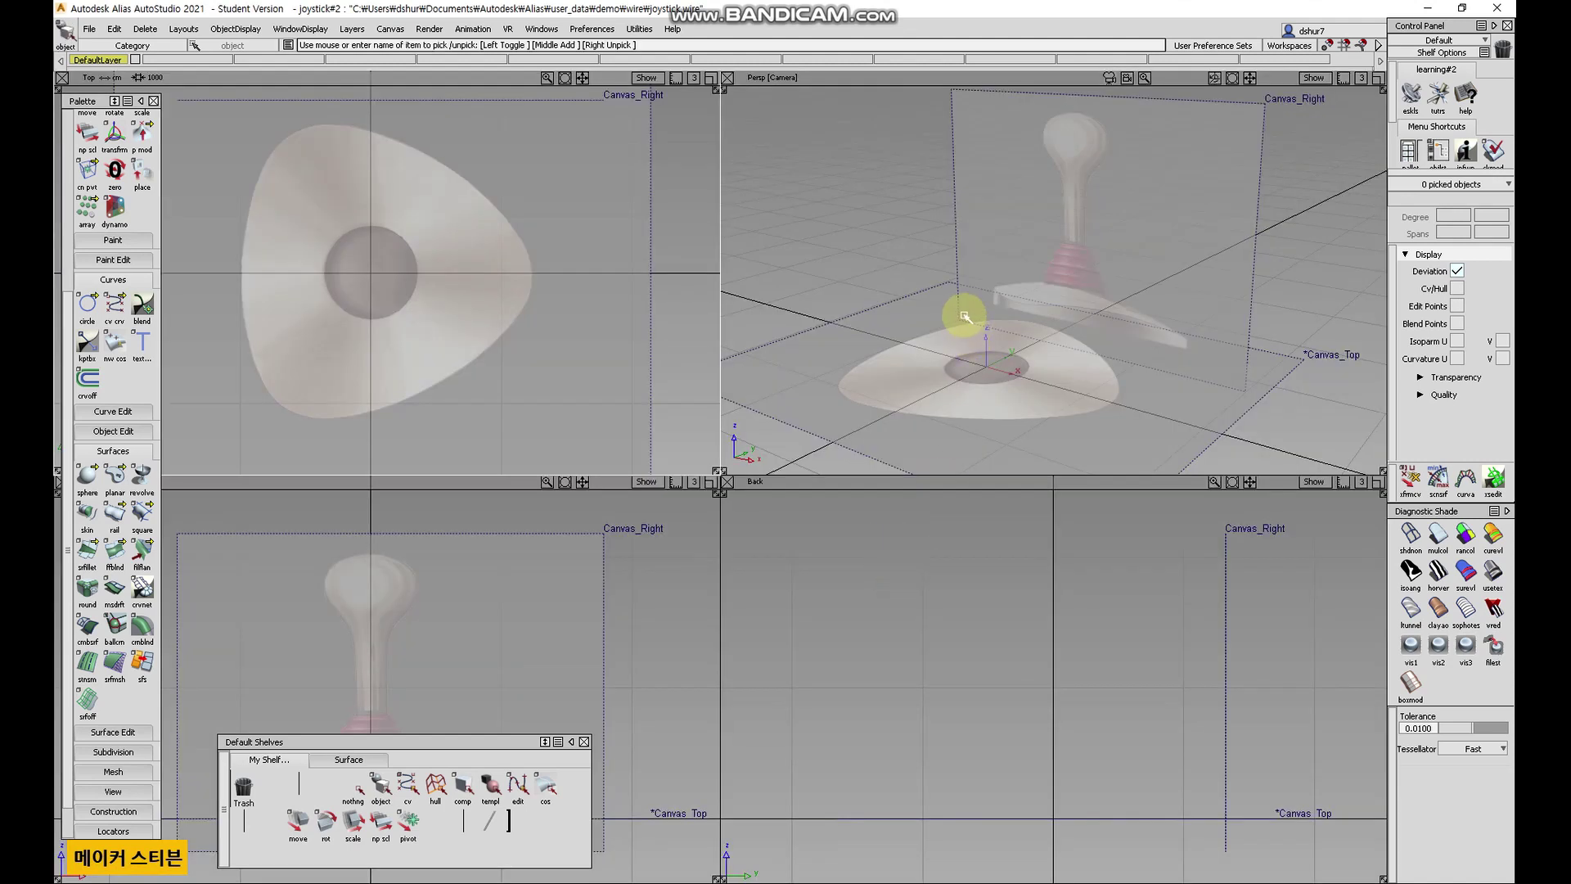
alt+shift+drag(923, 270, 1053, 324)
mouse_move(1053, 323)
alt+shift+right_down()
mouse_move(920, 409)
mouse_move(946, 344)
mouse_move(897, 343)
mouse_move(1009, 354)
mouse_move(1108, 259)
mouse_move(1066, 330)
alt+shift+right_up()
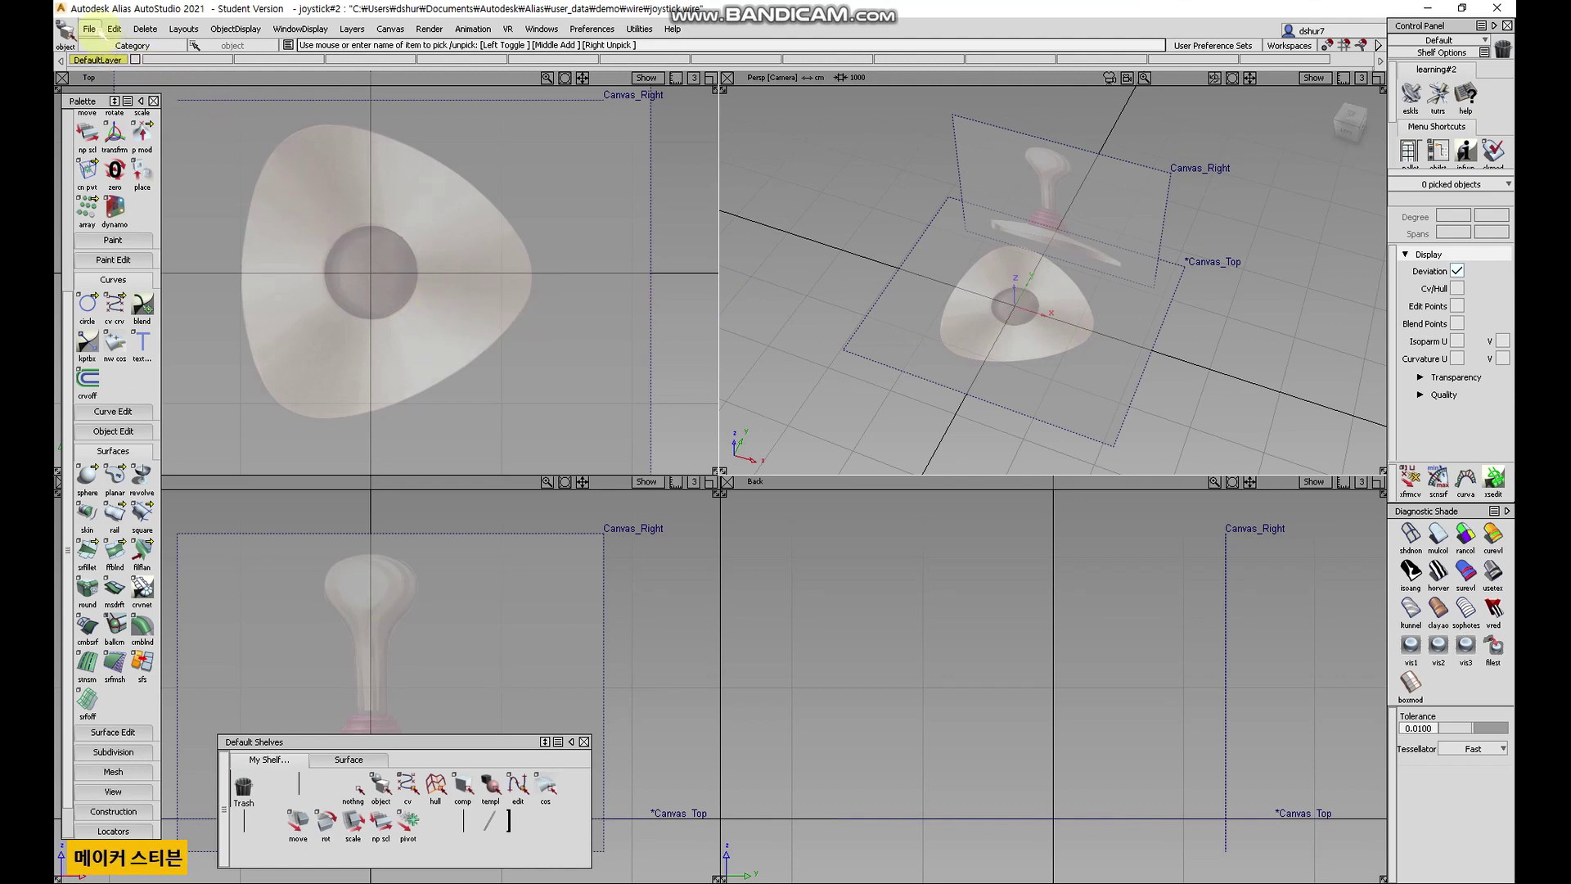
- Examine where the joystick file is stored in the folder tree for opening files, and cancel without opening anything
click(90, 29)
click(157, 65)
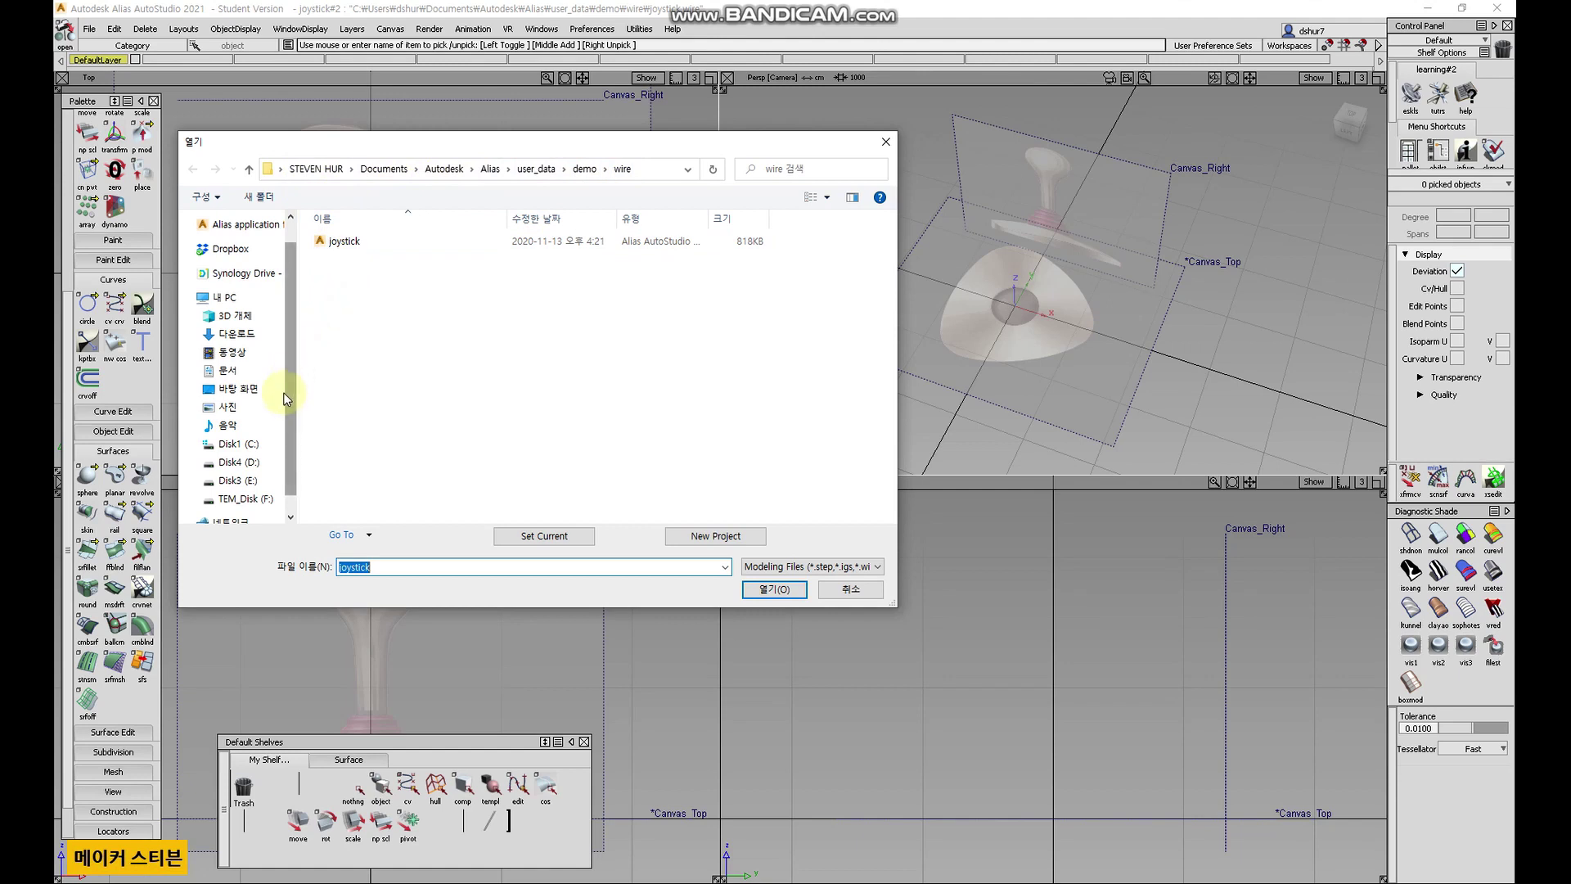
click(193, 371)
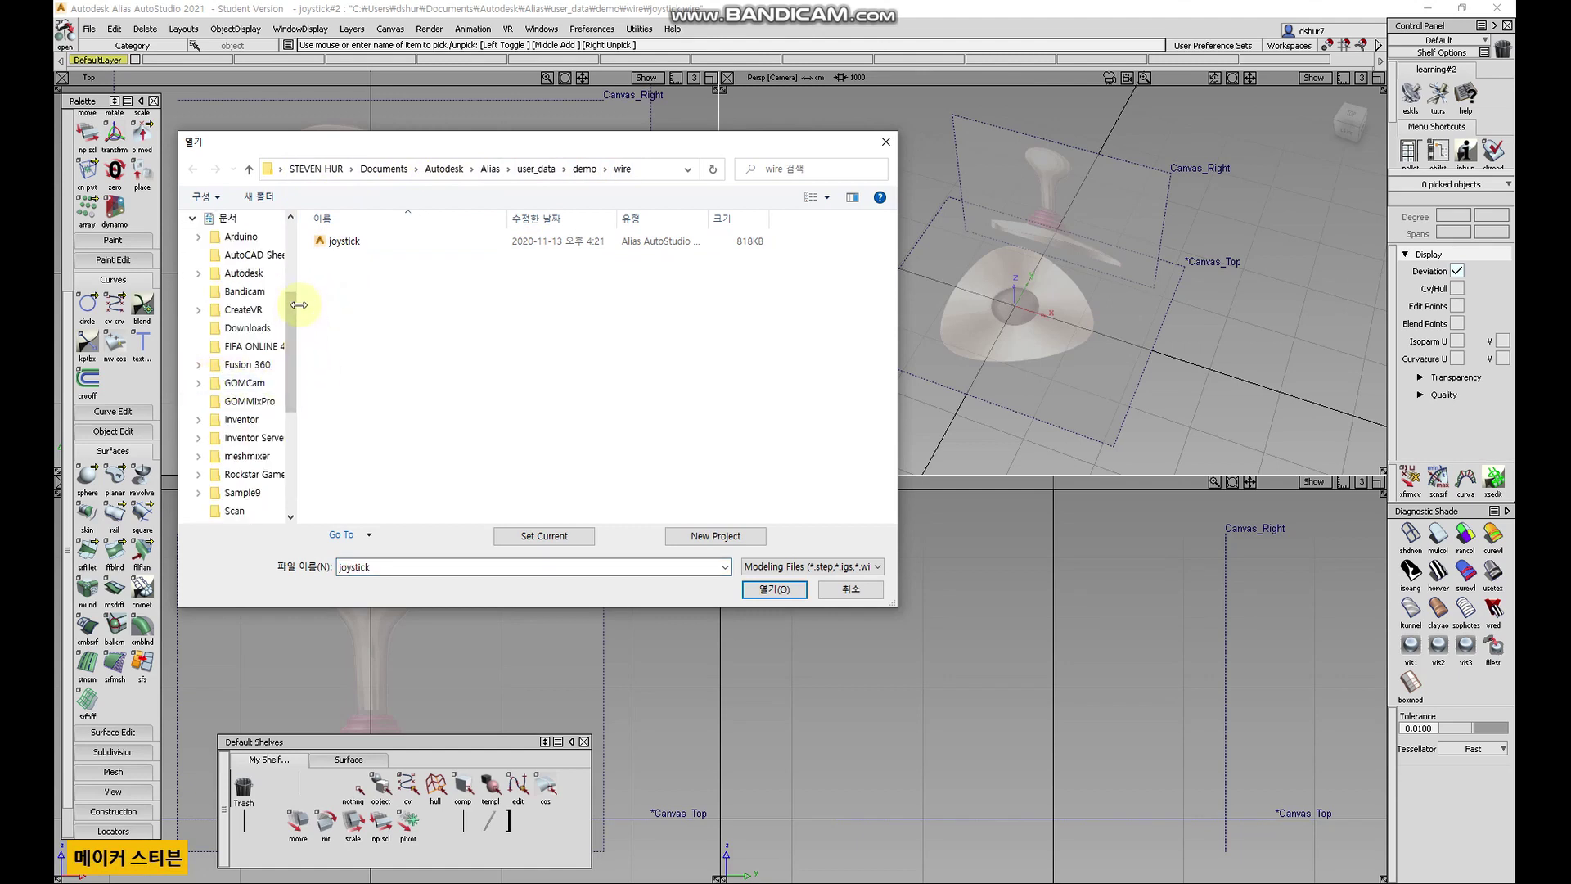
drag(298, 304, 380, 317)
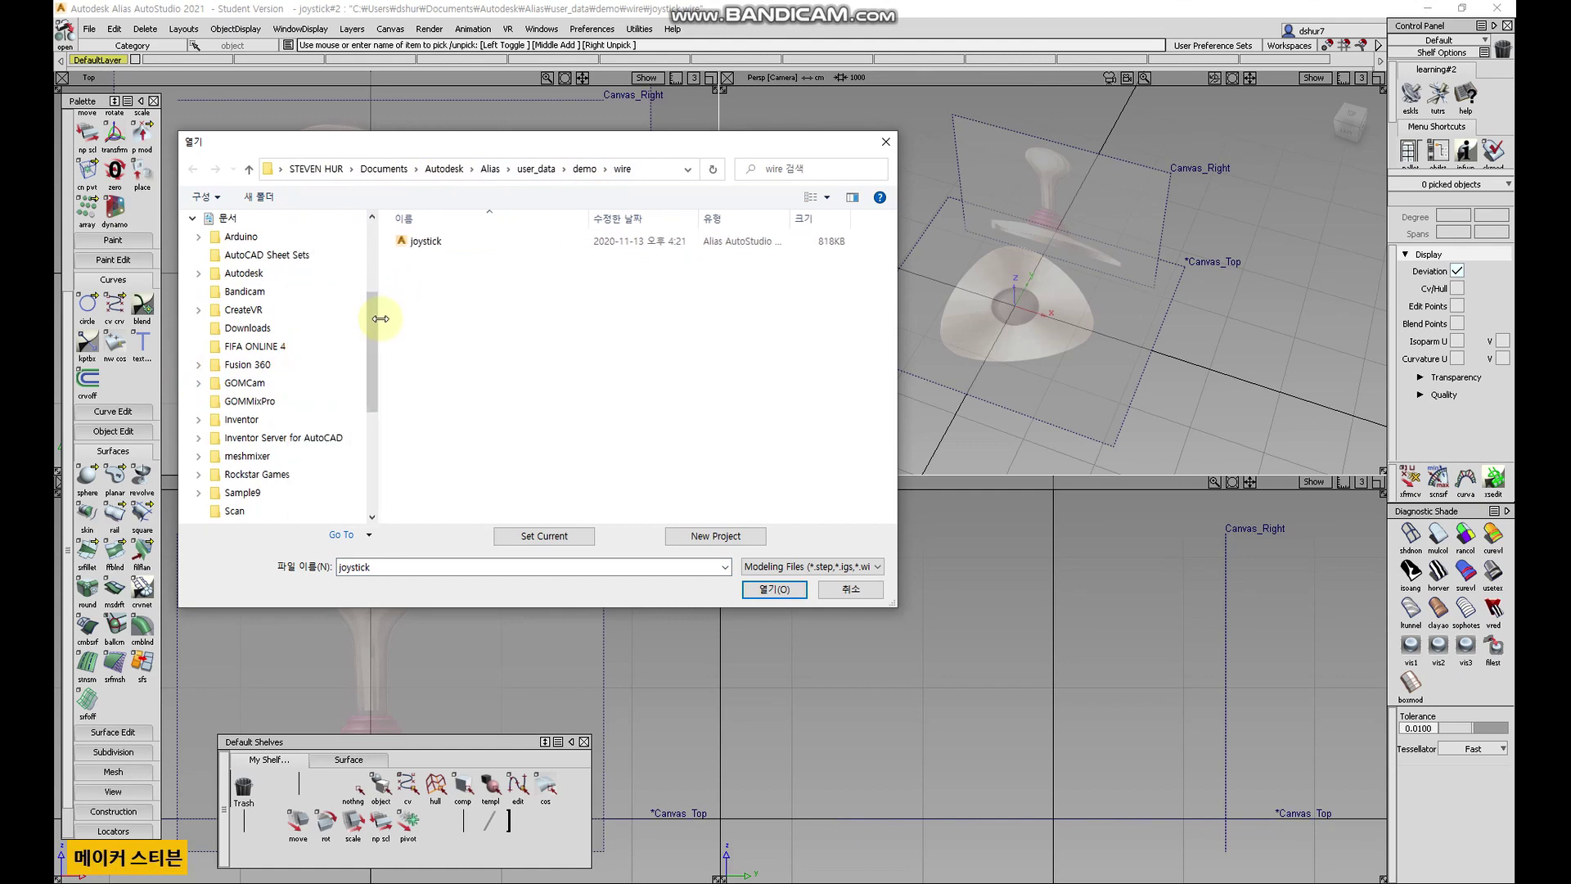
click(375, 280)
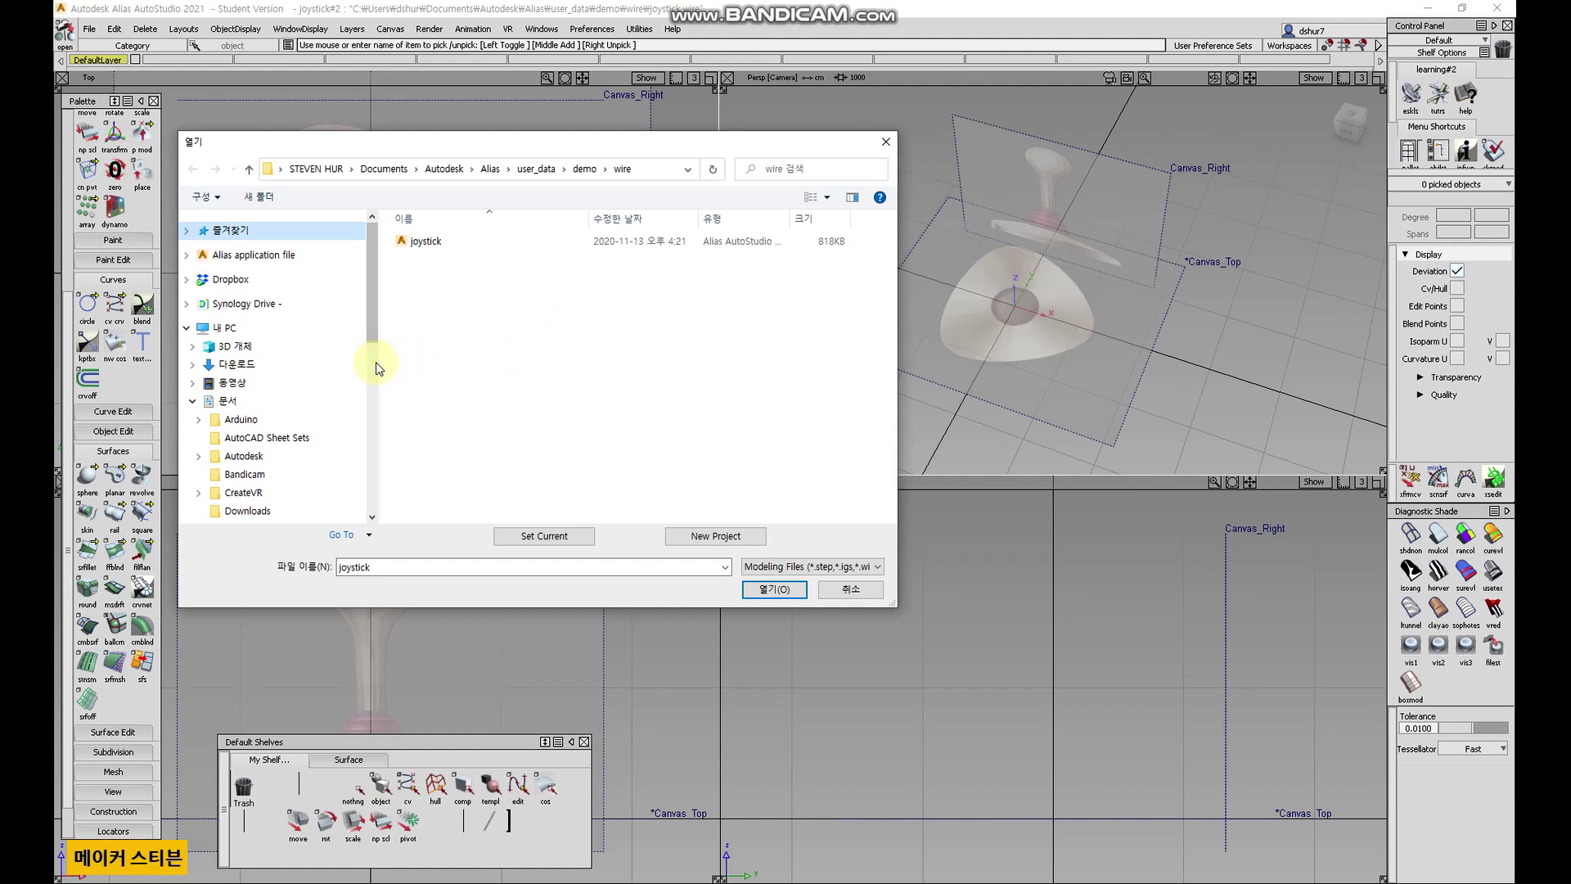
drag(380, 363, 353, 363)
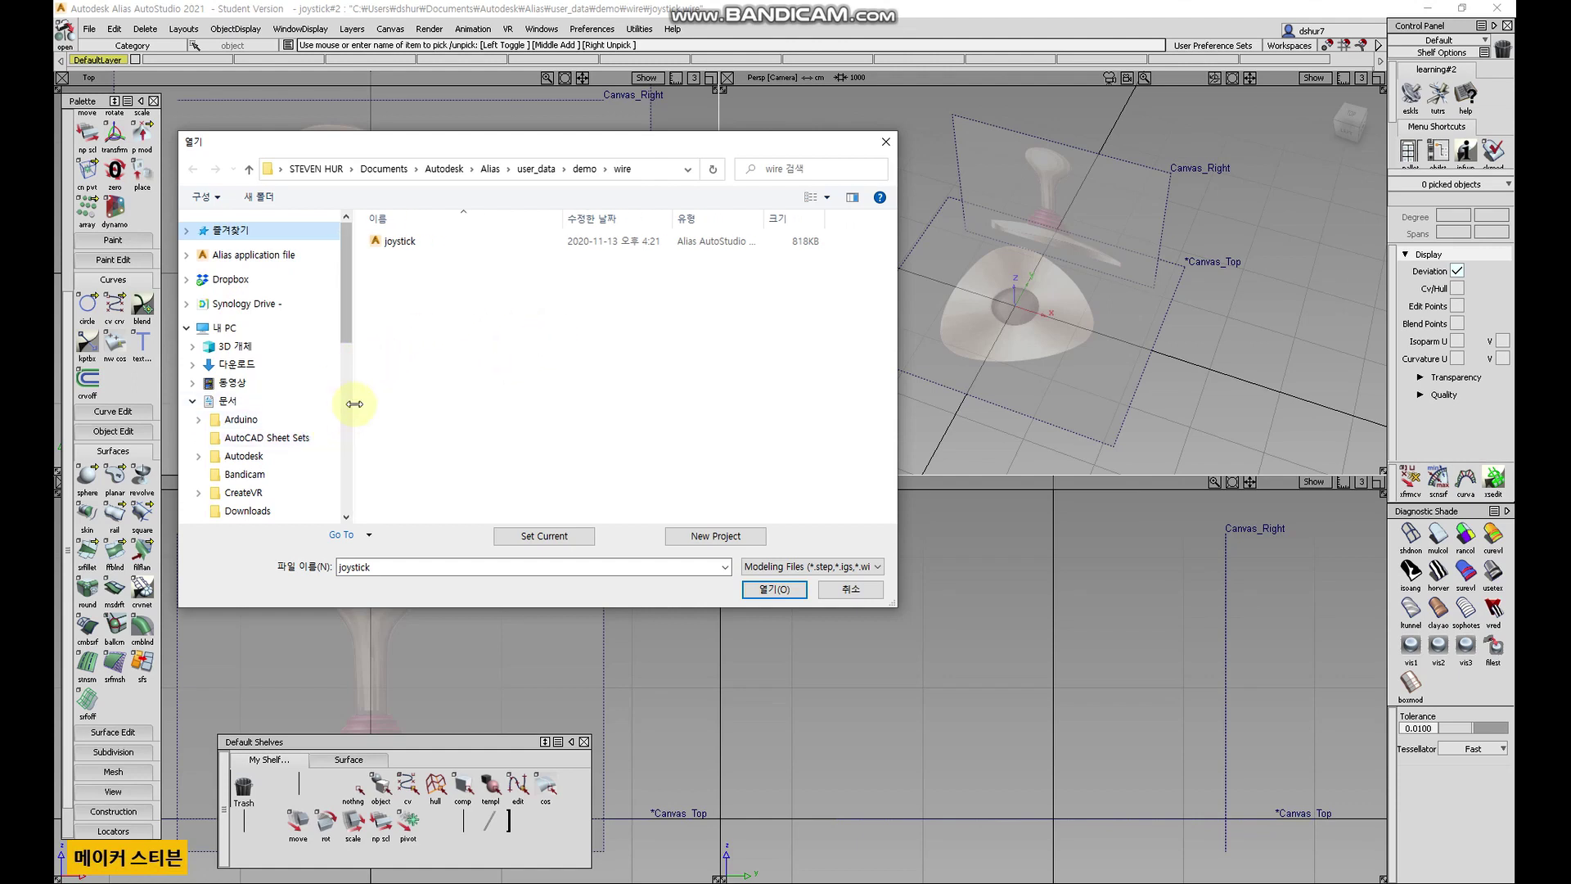
scroll(350, 381, down, 5)
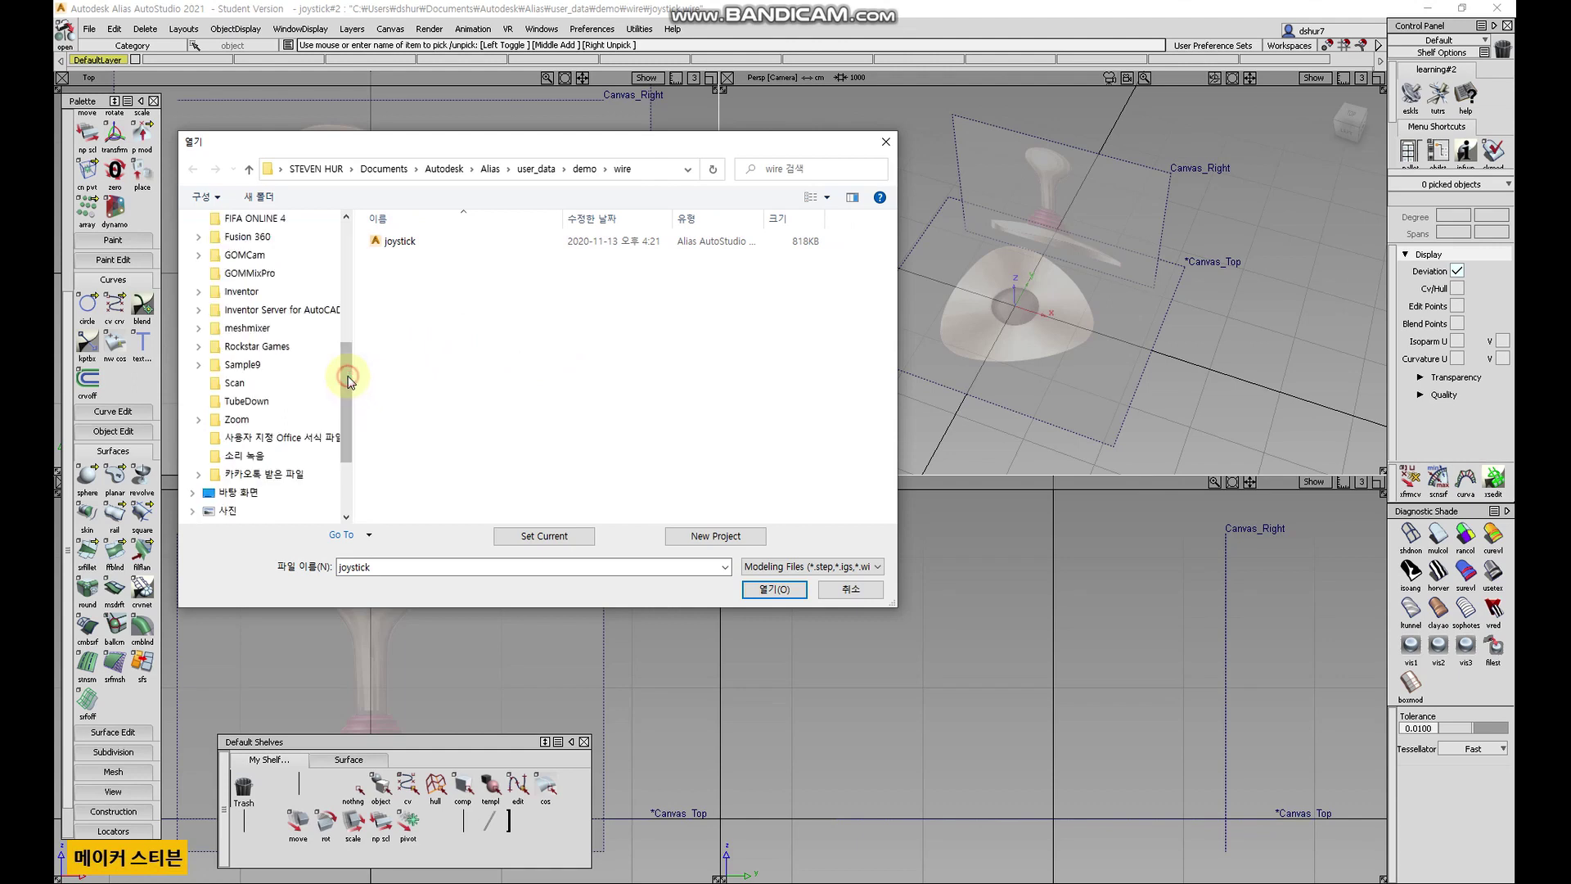
scroll(351, 310, up, 3)
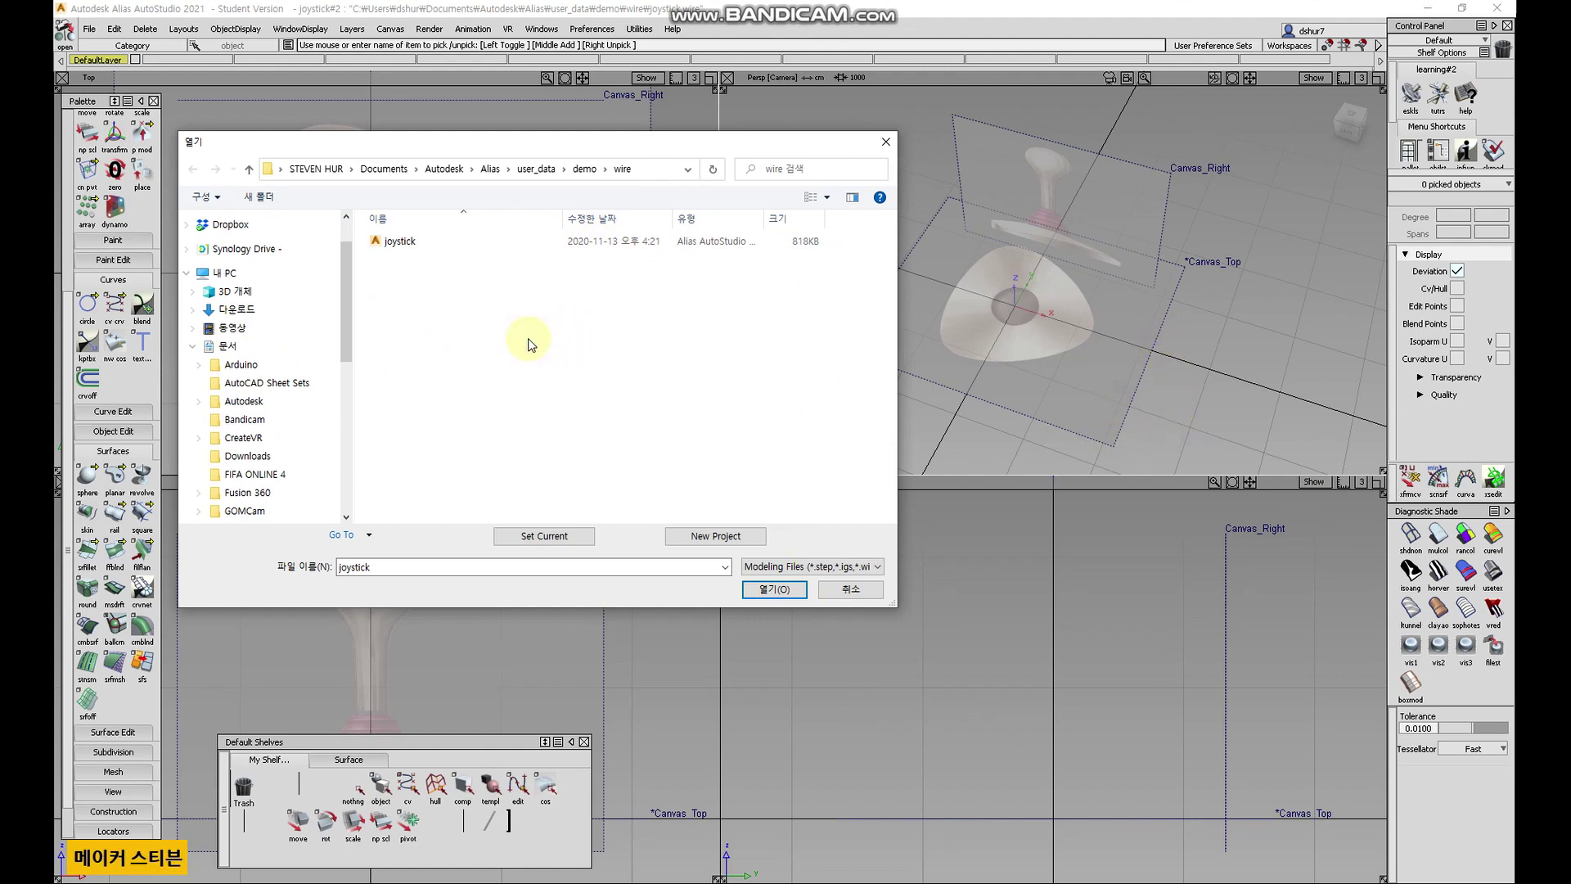
drag(483, 142, 461, 92)
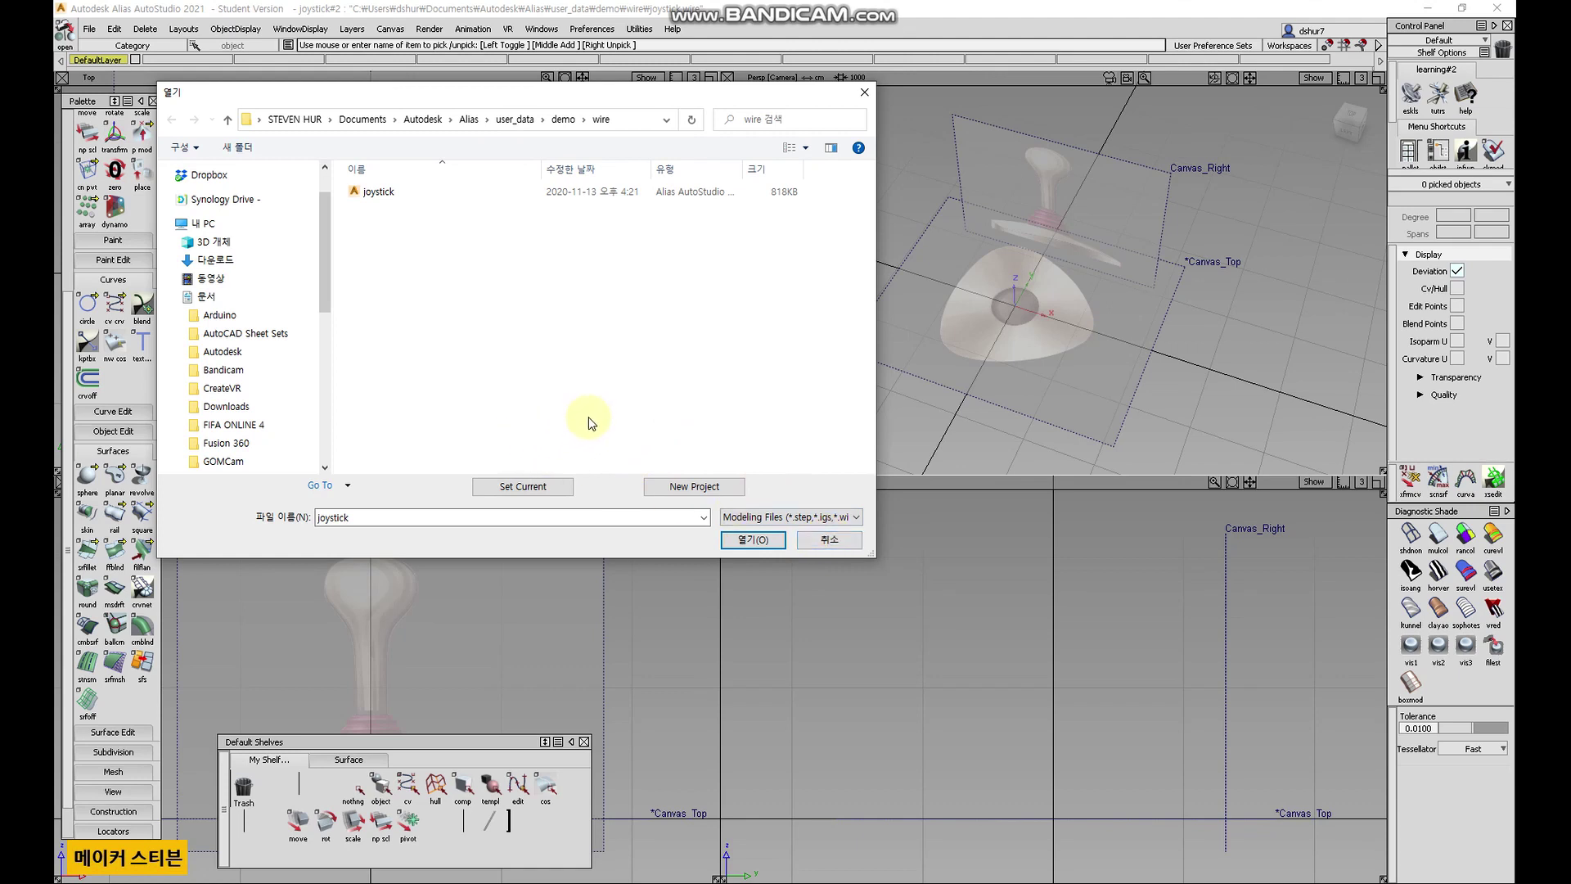
scroll(319, 376, down, 2)
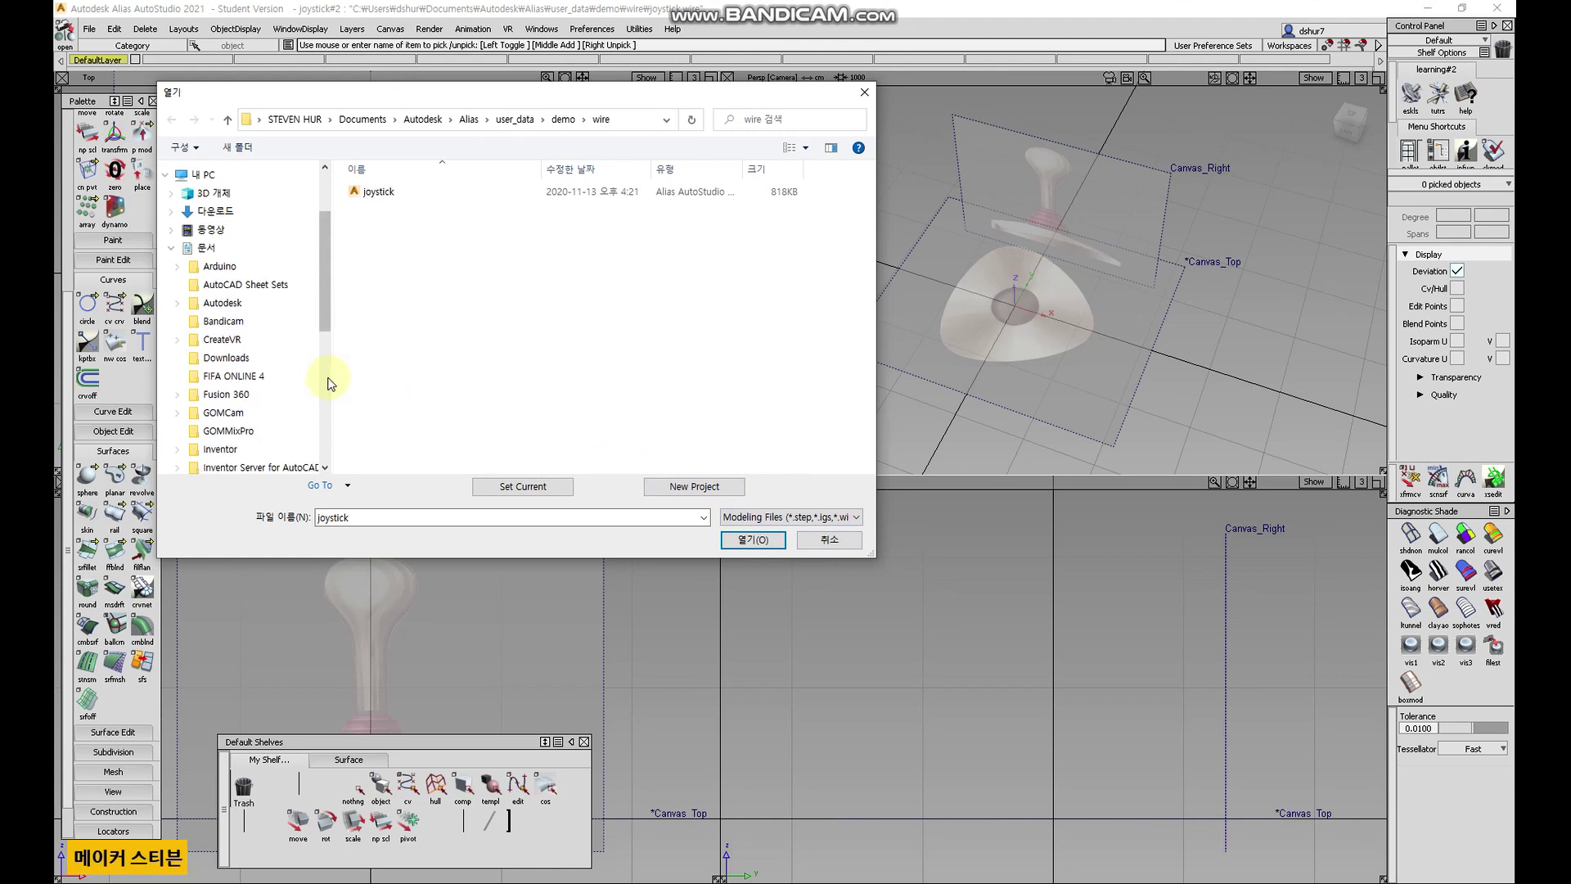
scroll(332, 397, up, 1)
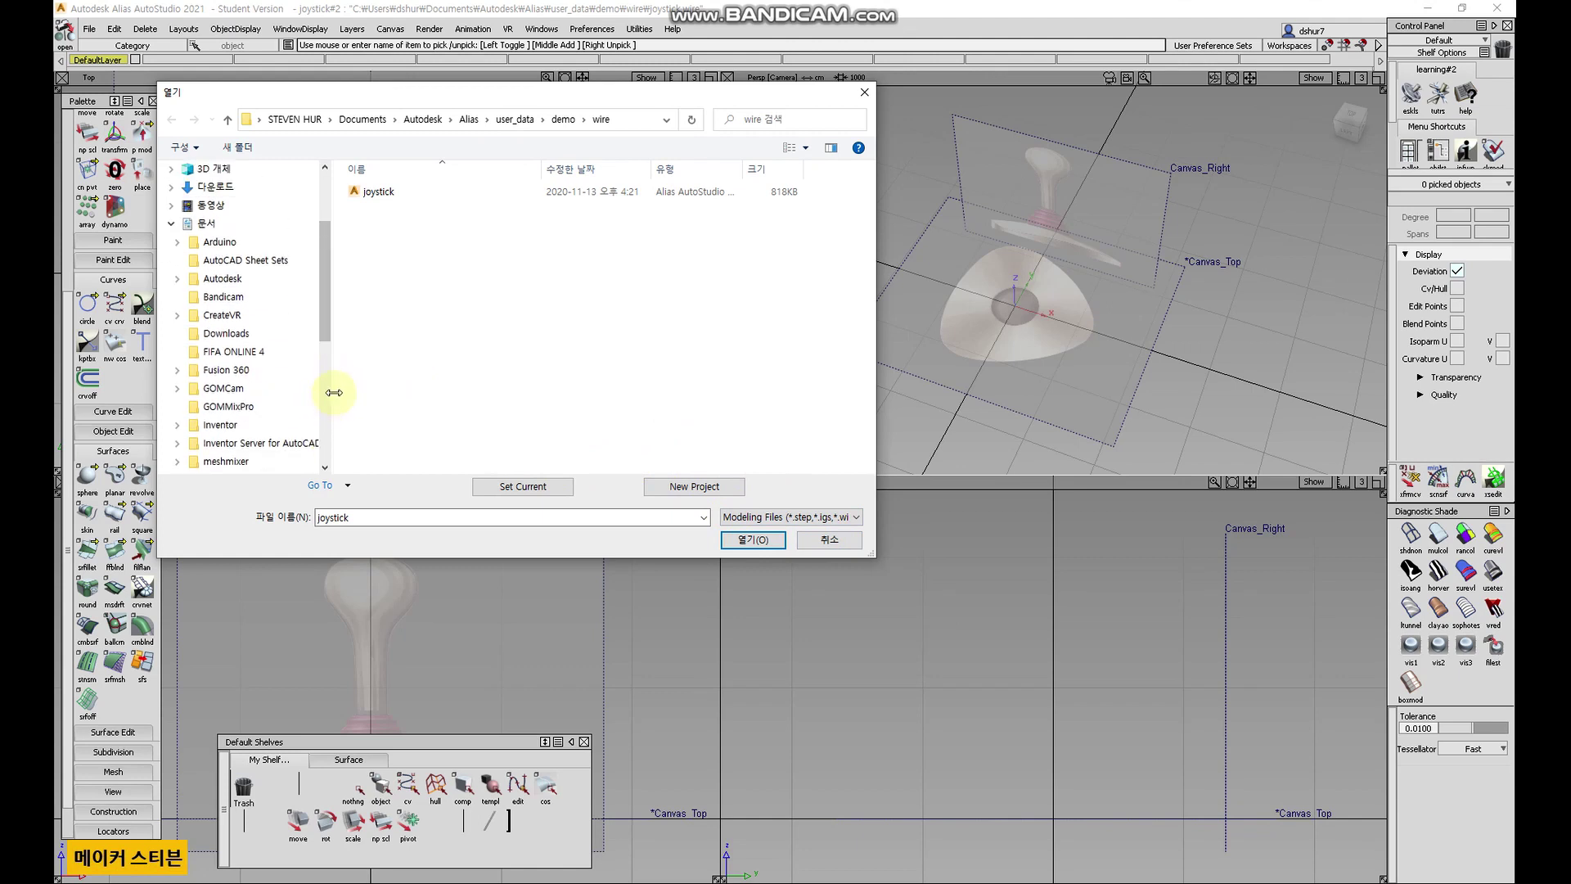
click(836, 539)
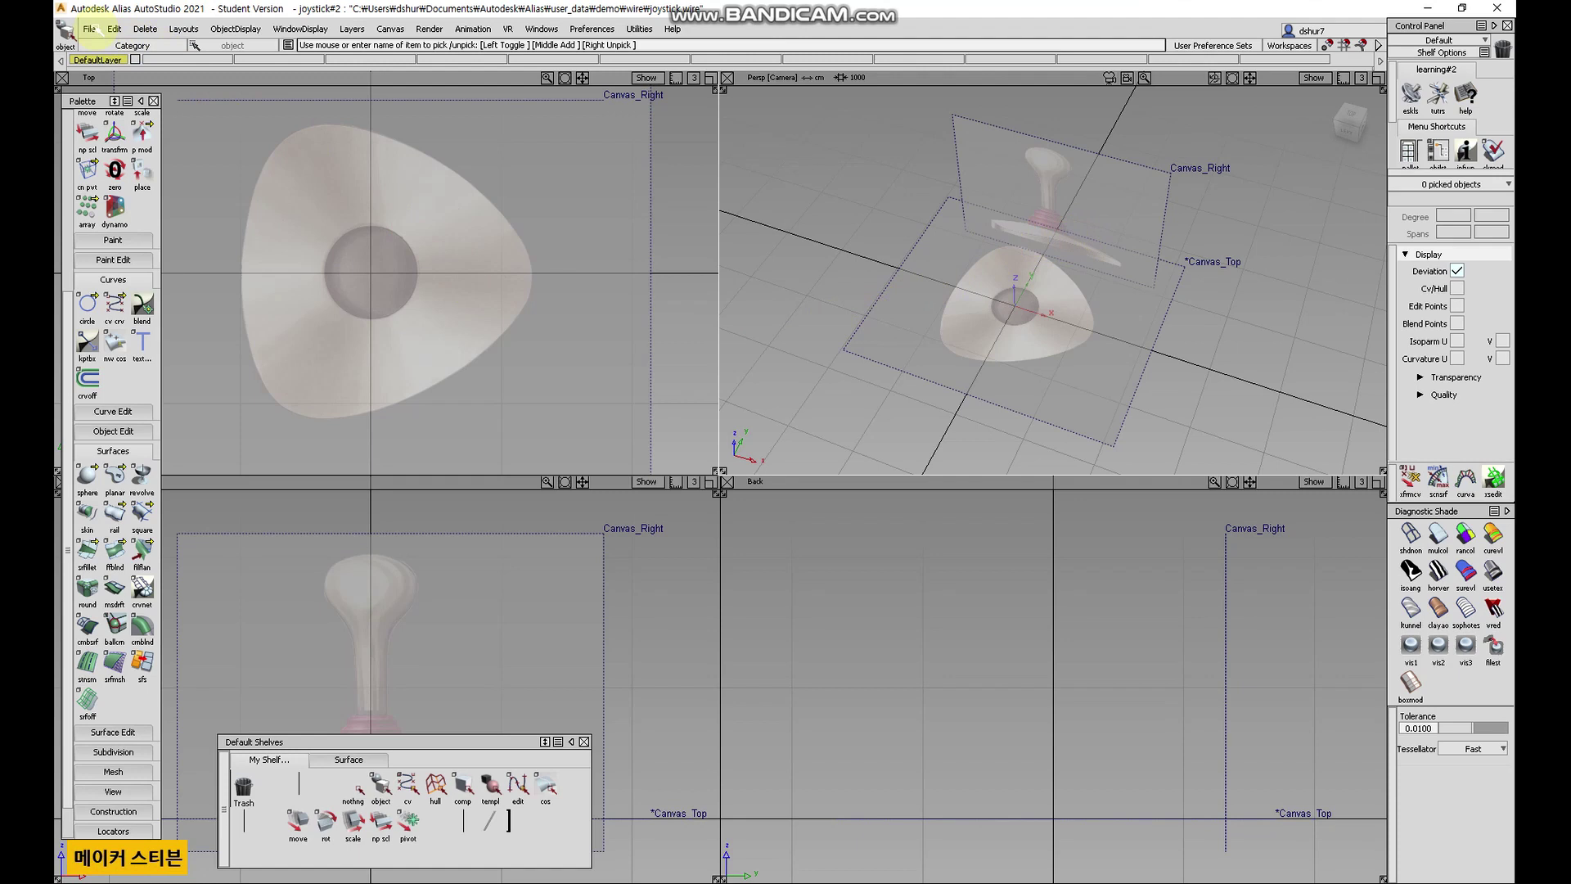
- Examine the options for importing a canvas image and exit them without importing anything
click(90, 29)
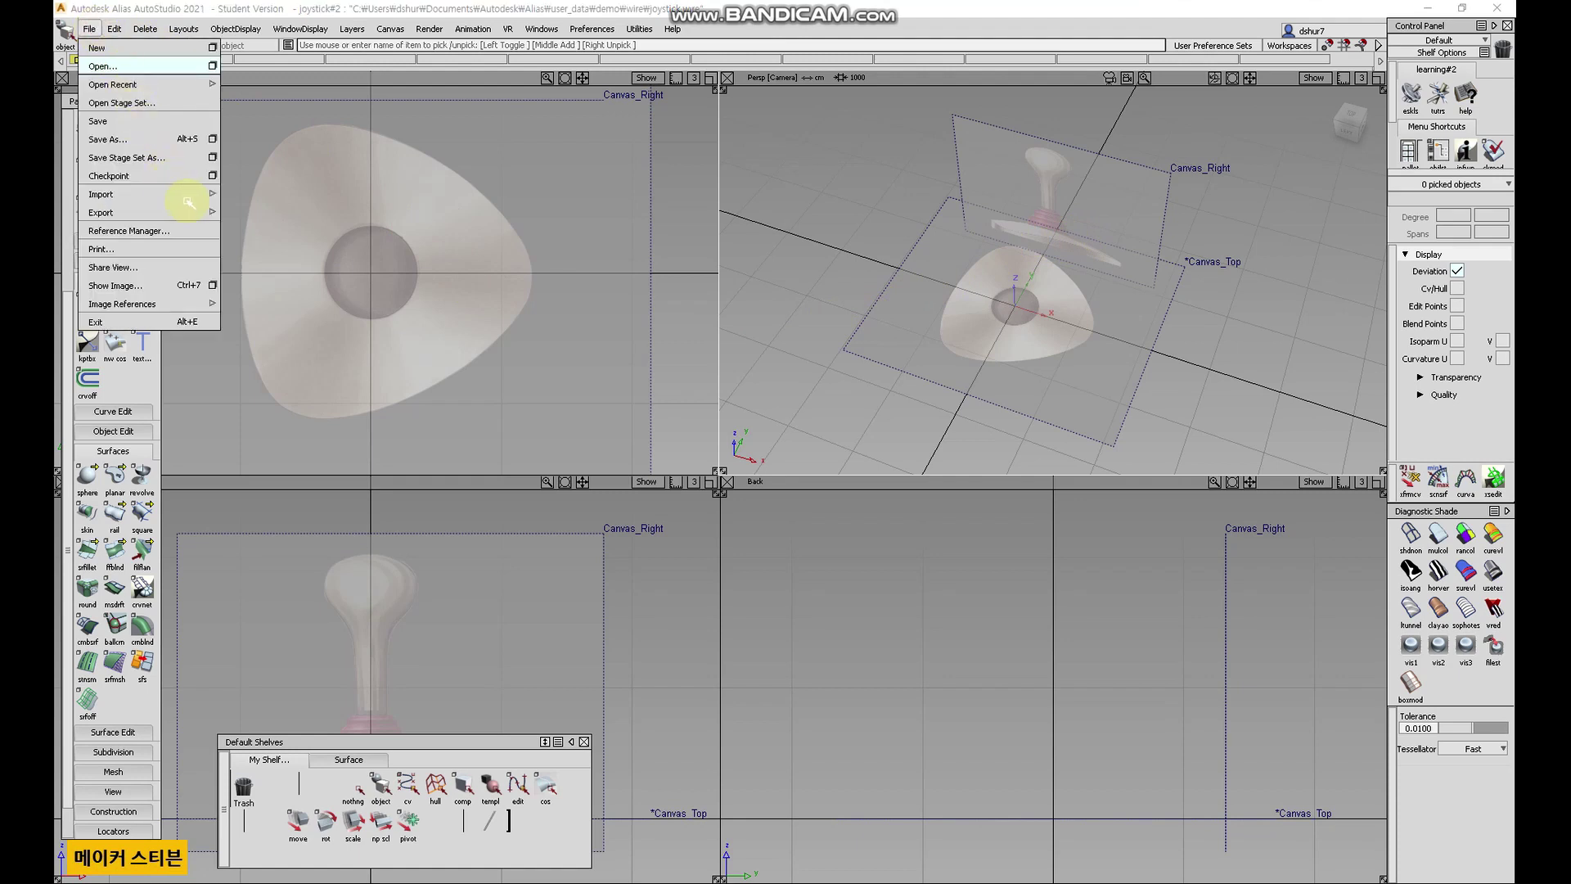
mouse_move(192, 196)
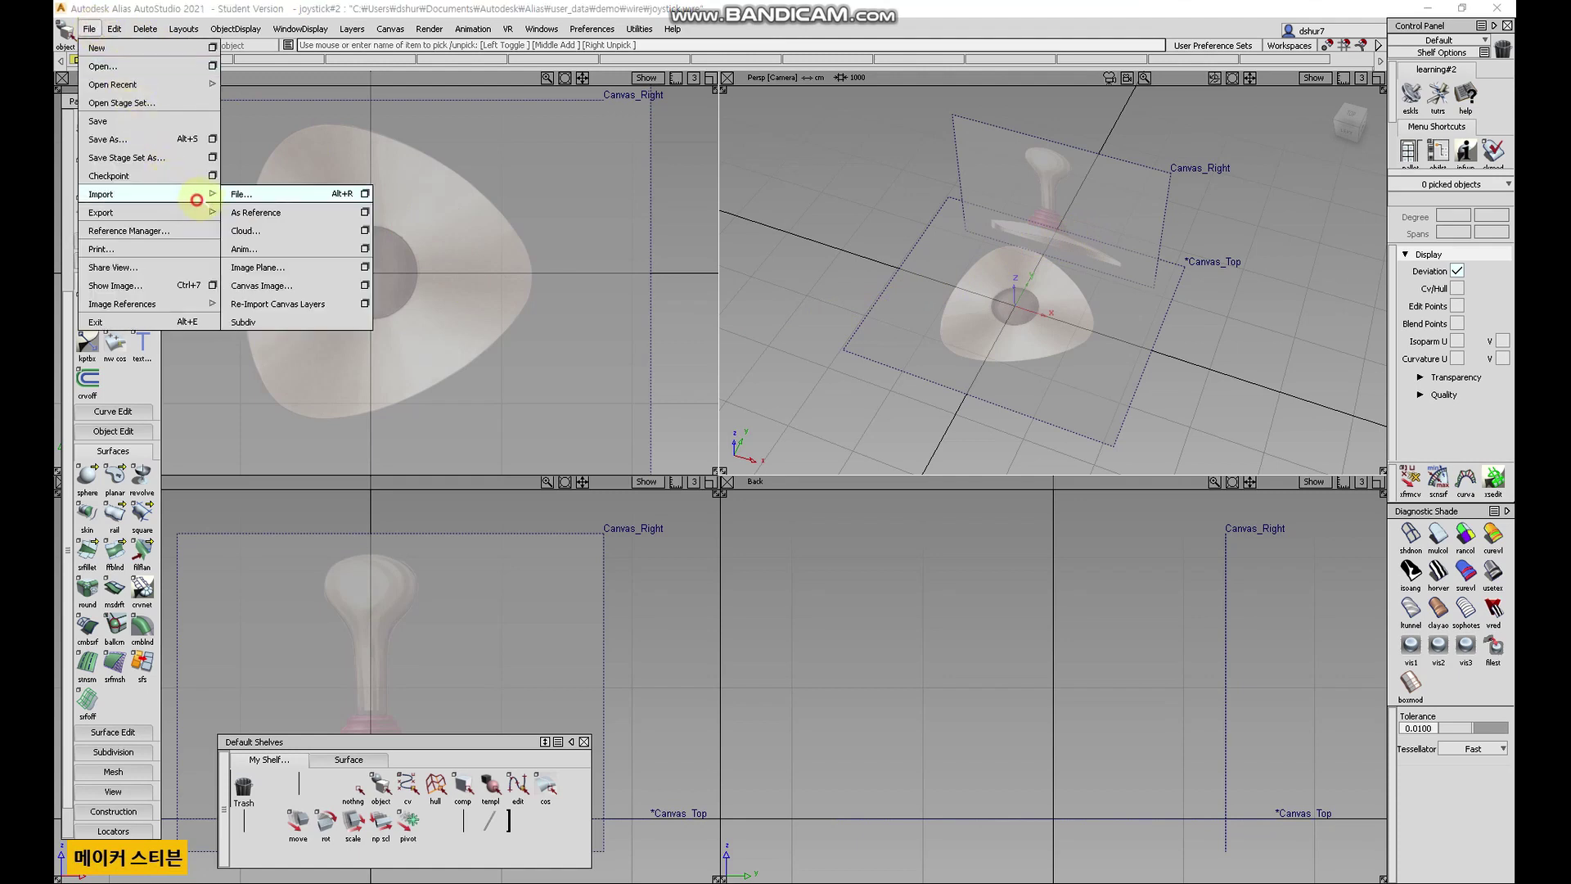
click(364, 285)
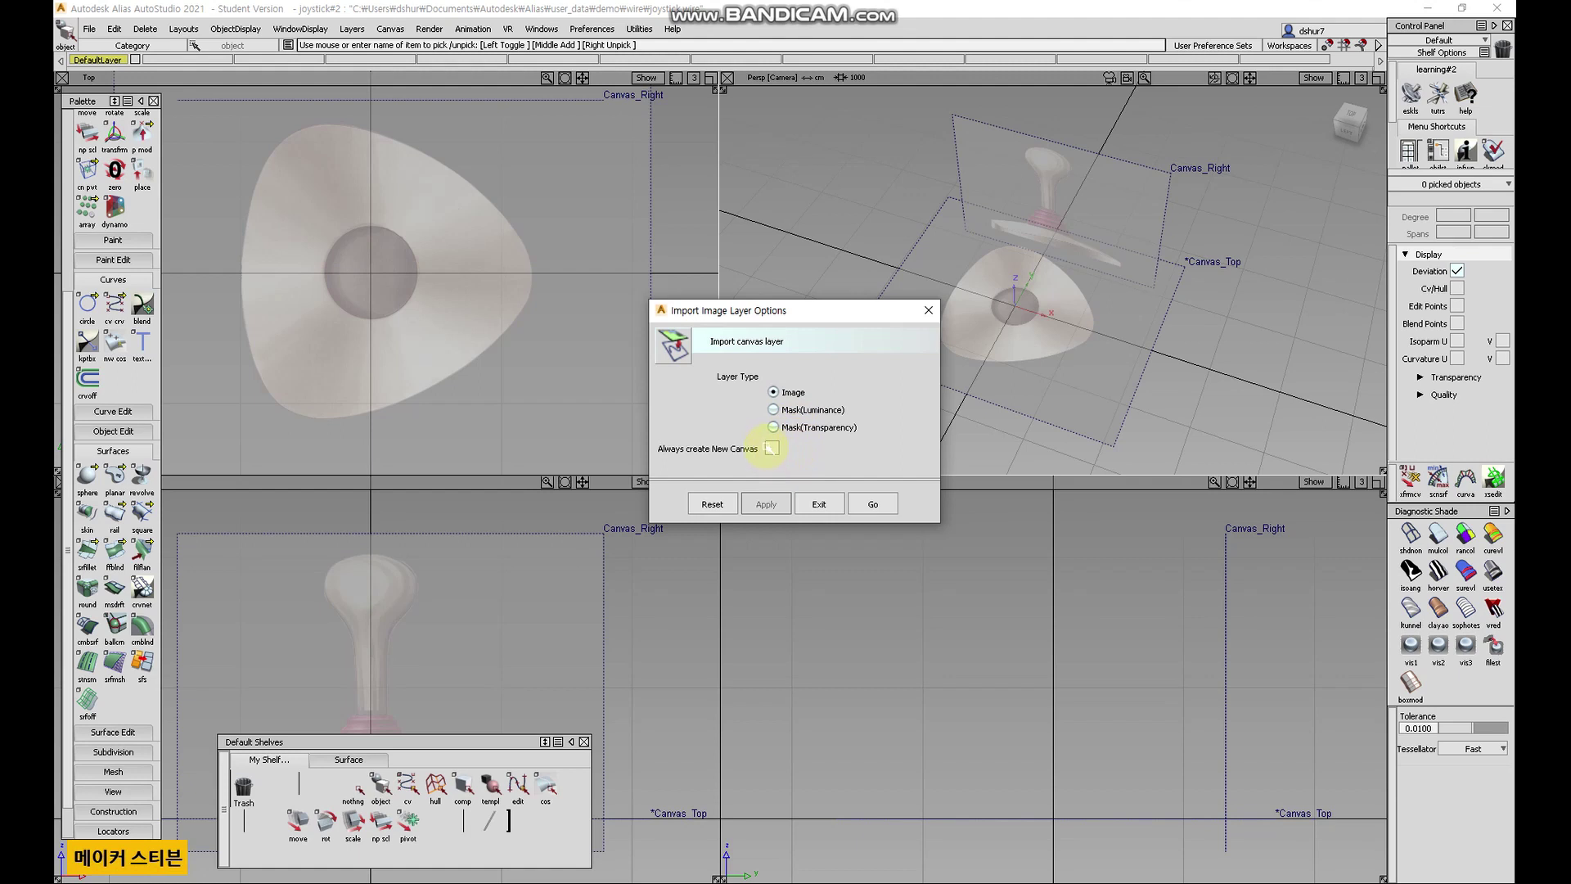
click(831, 503)
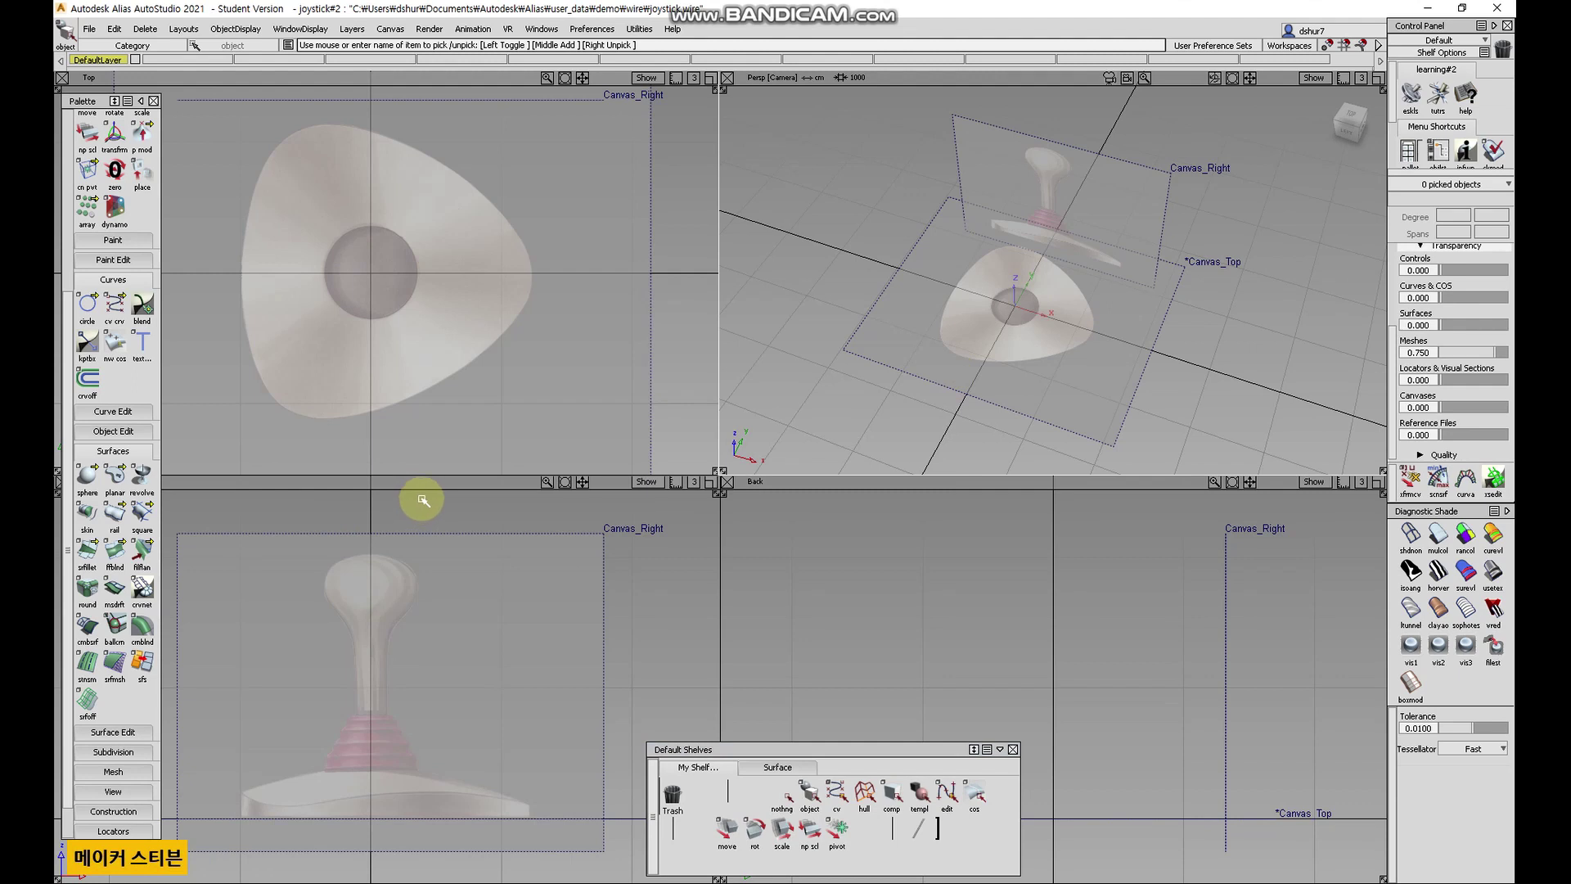
- In the Left view, start a CV curve with its first point on the centre axis at the handle's top
key(F7)
key(F6)
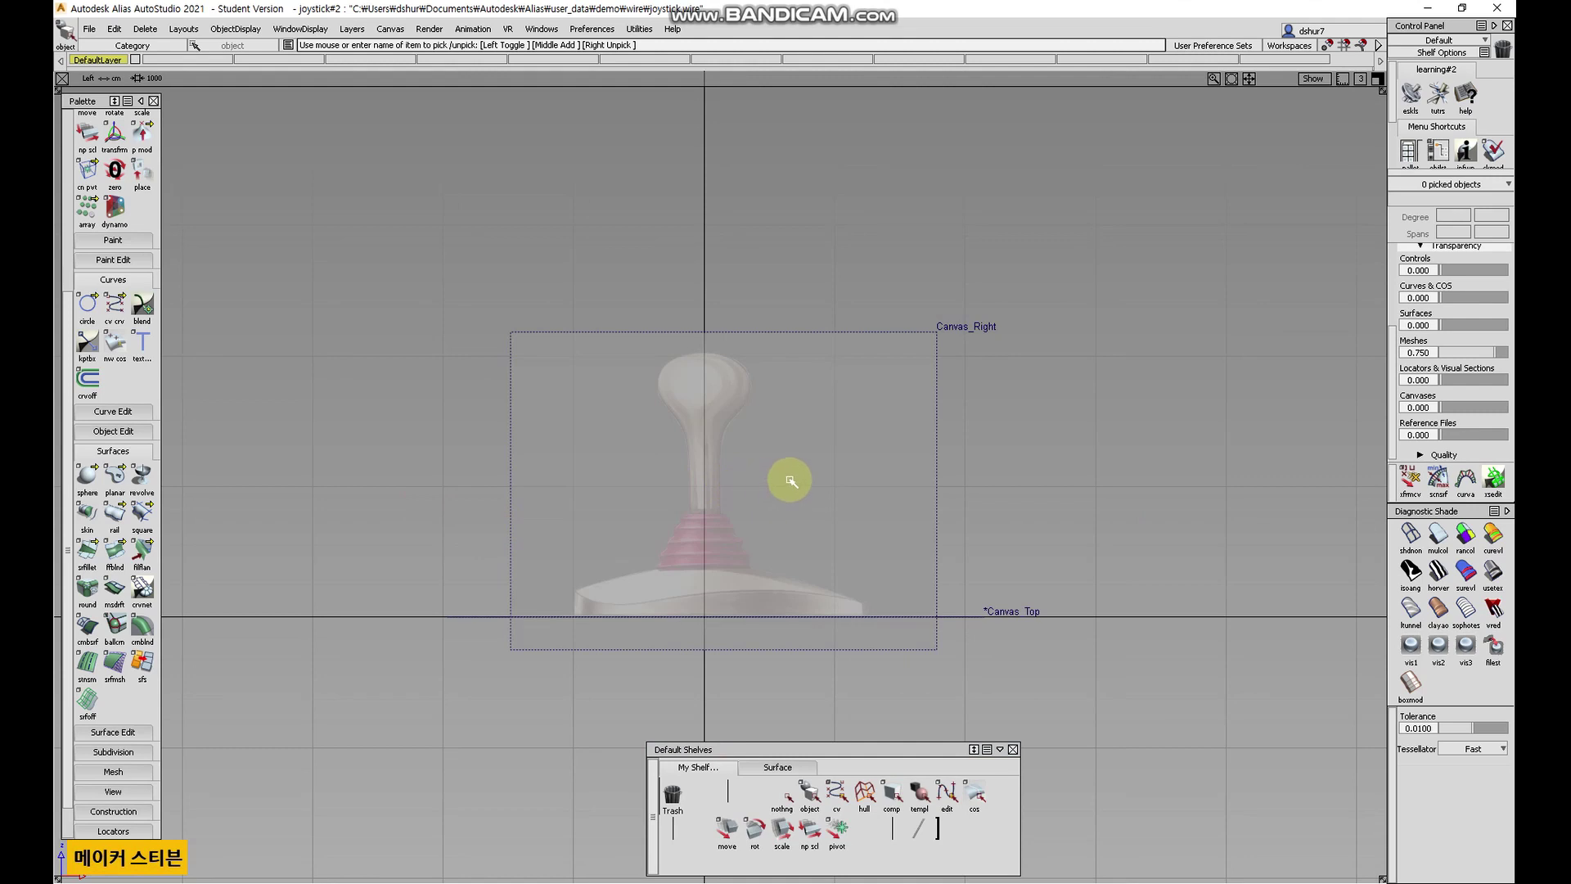
key(shift+alt)
alt+shift+right_drag(821, 442, 766, 432)
alt+shift+middle_drag(753, 414, 754, 319)
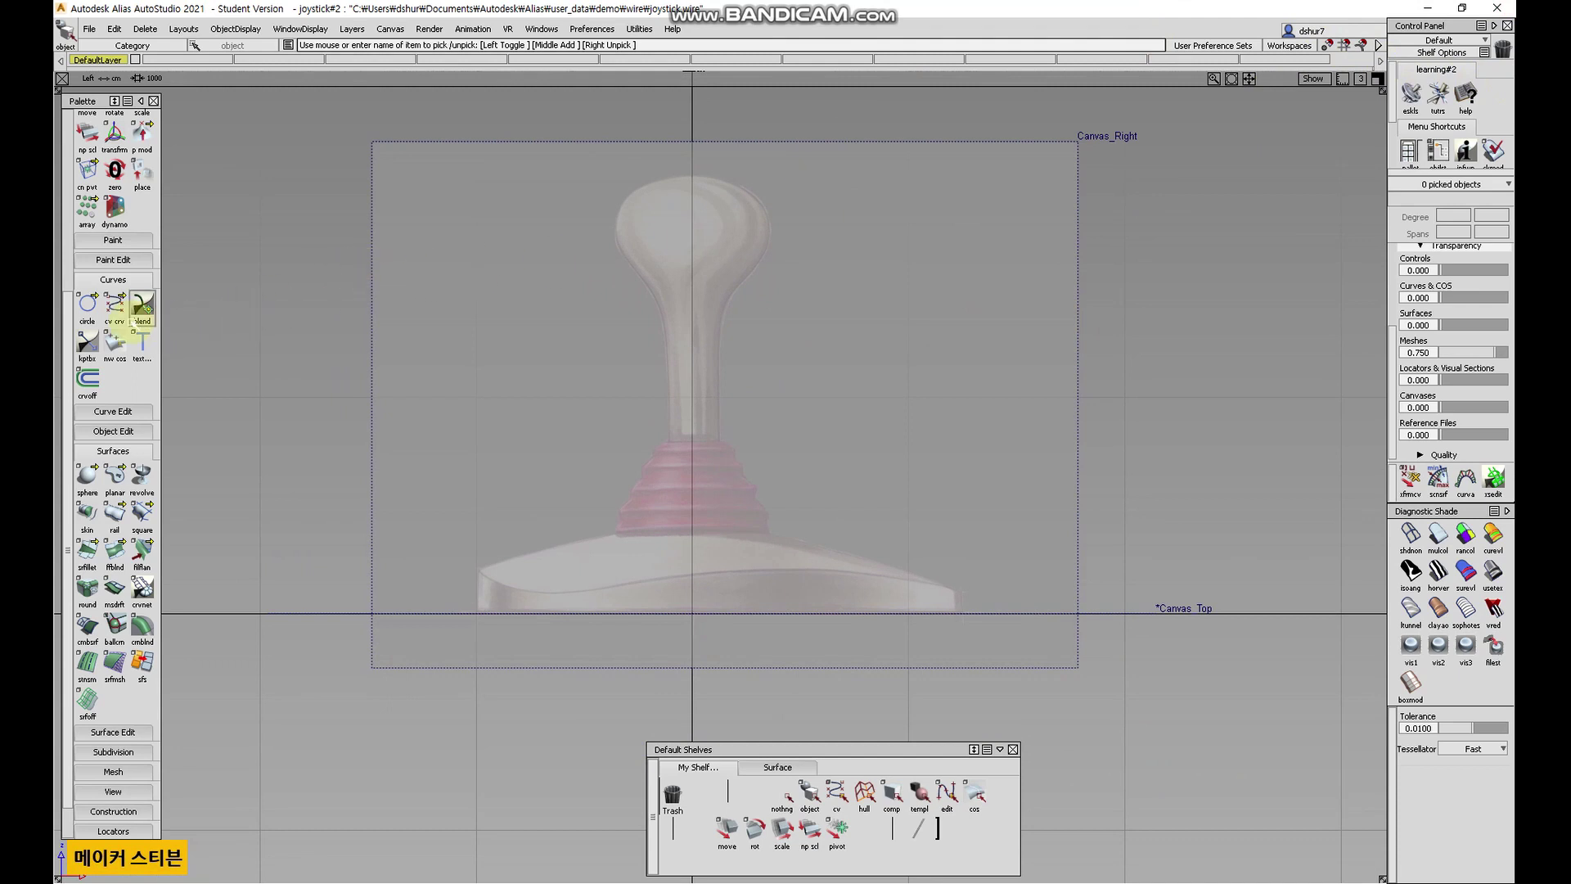
click(114, 310)
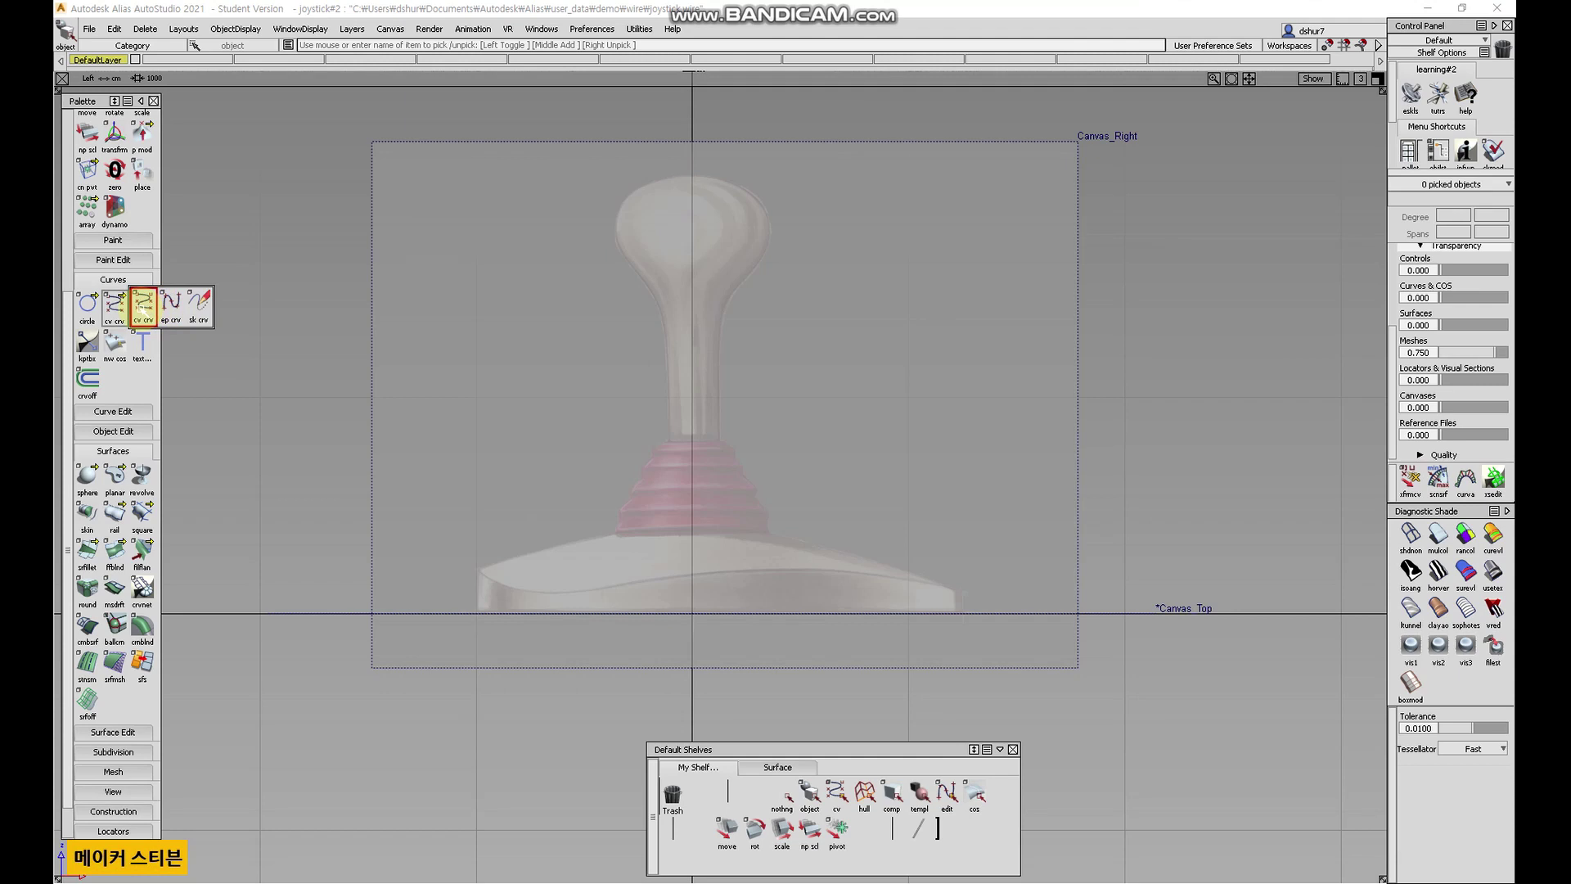
click(141, 309)
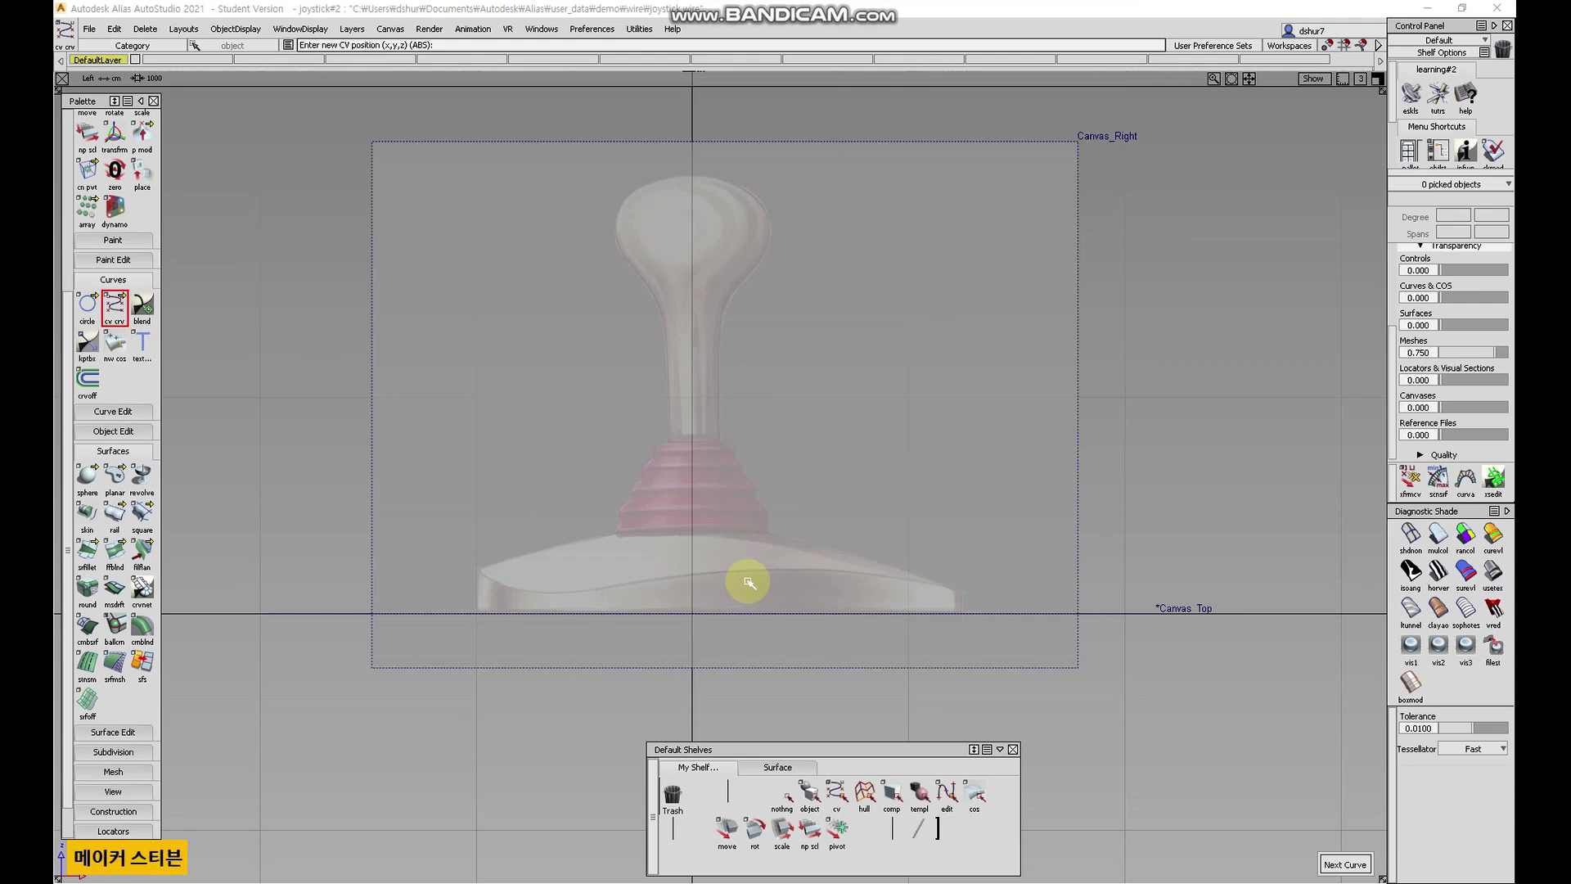
drag(816, 750, 348, 740)
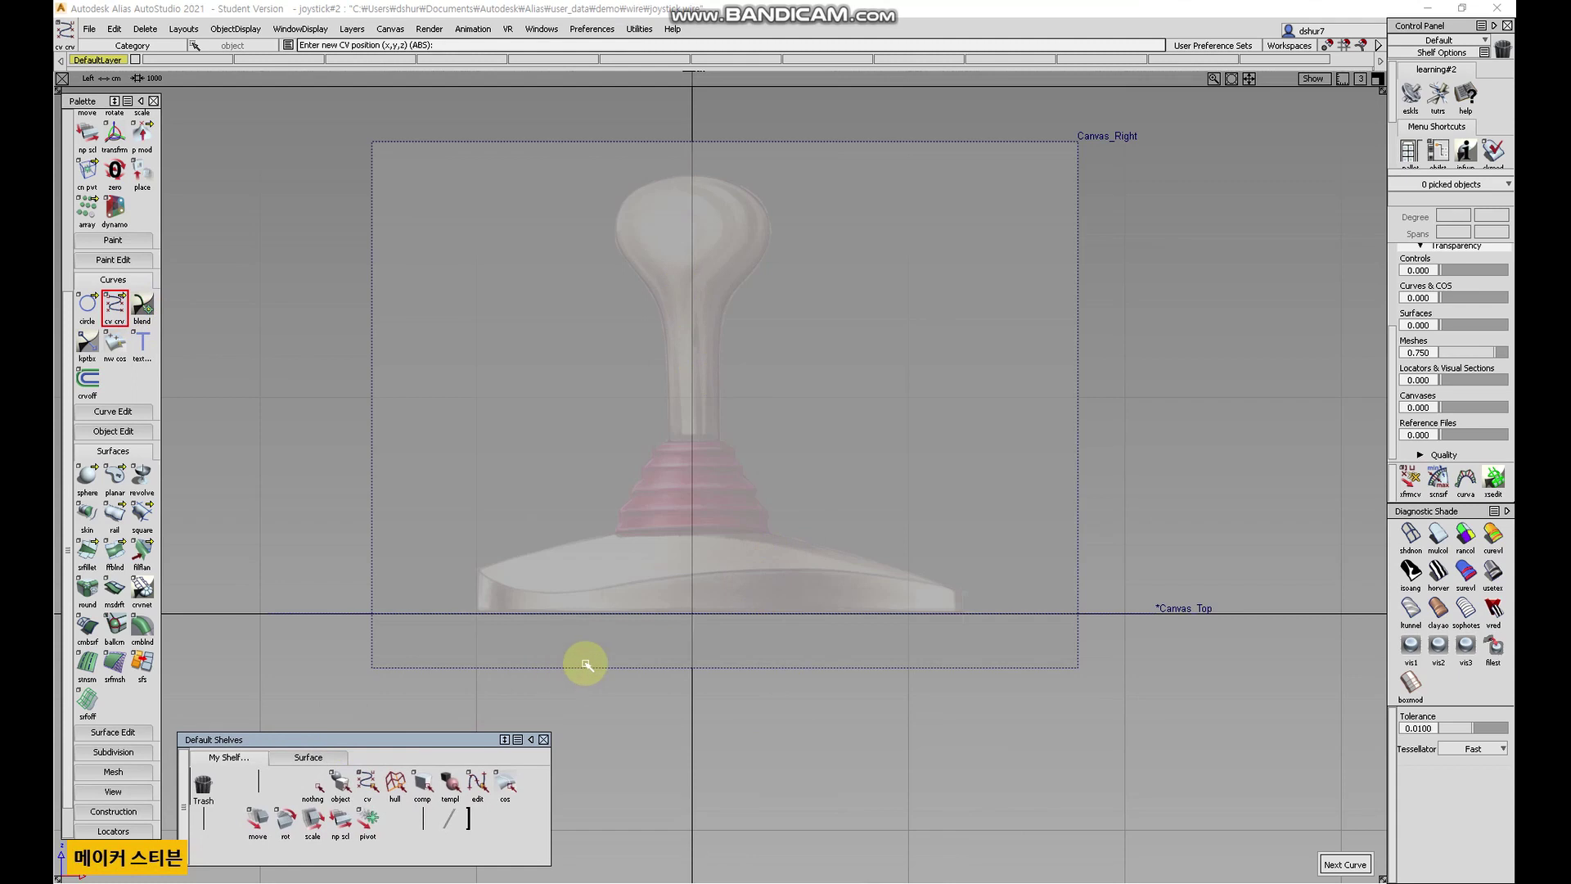
alt+shift+right_drag(925, 515, 701, 597)
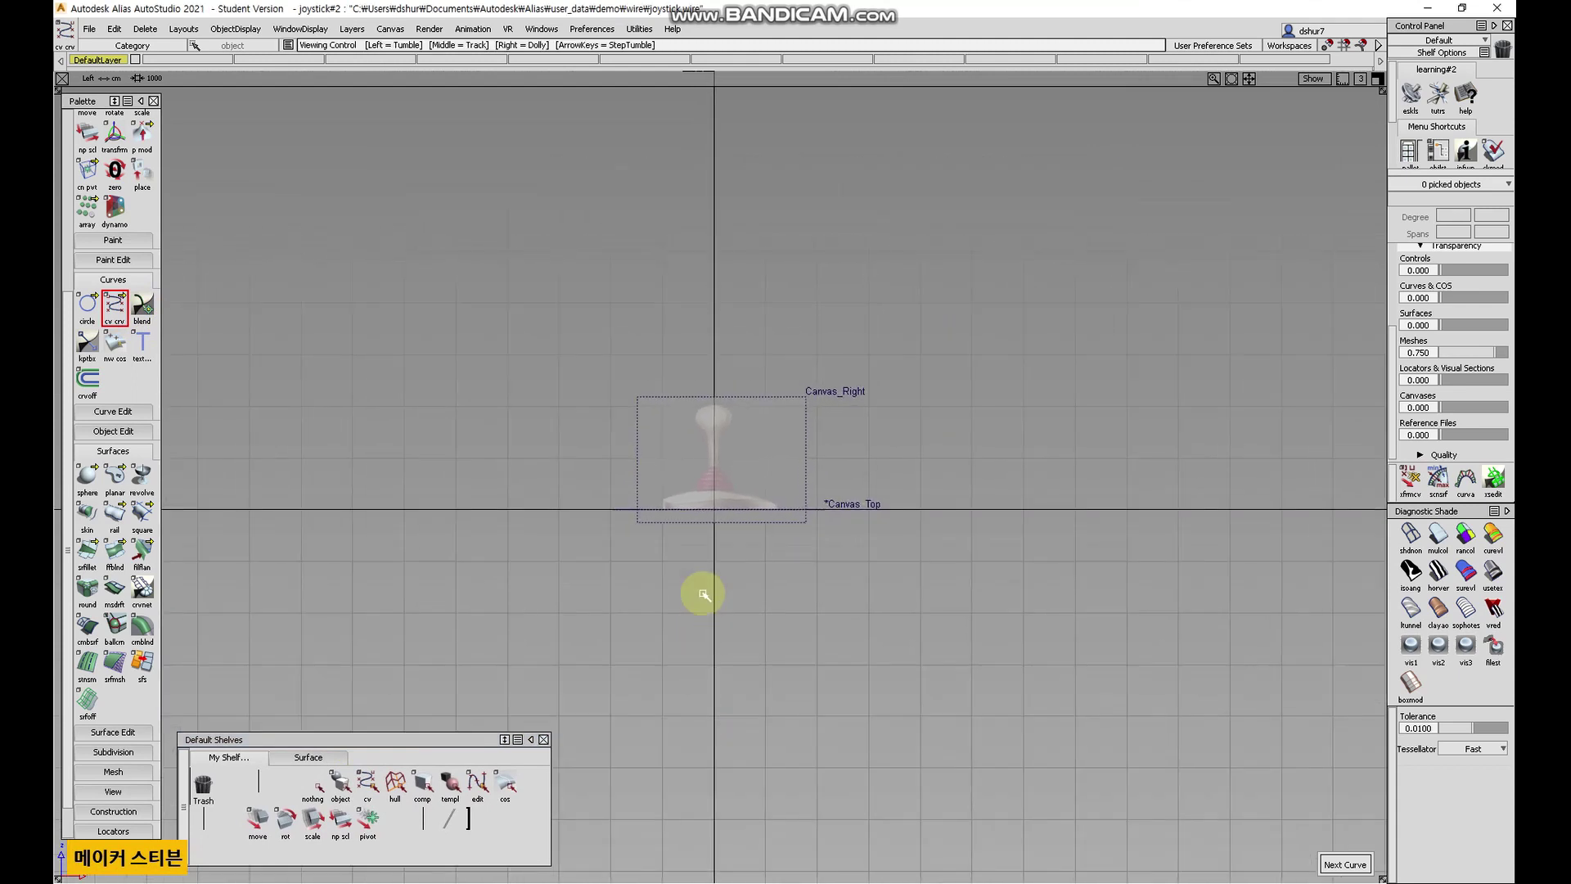
alt+shift+right_drag(737, 443, 810, 352)
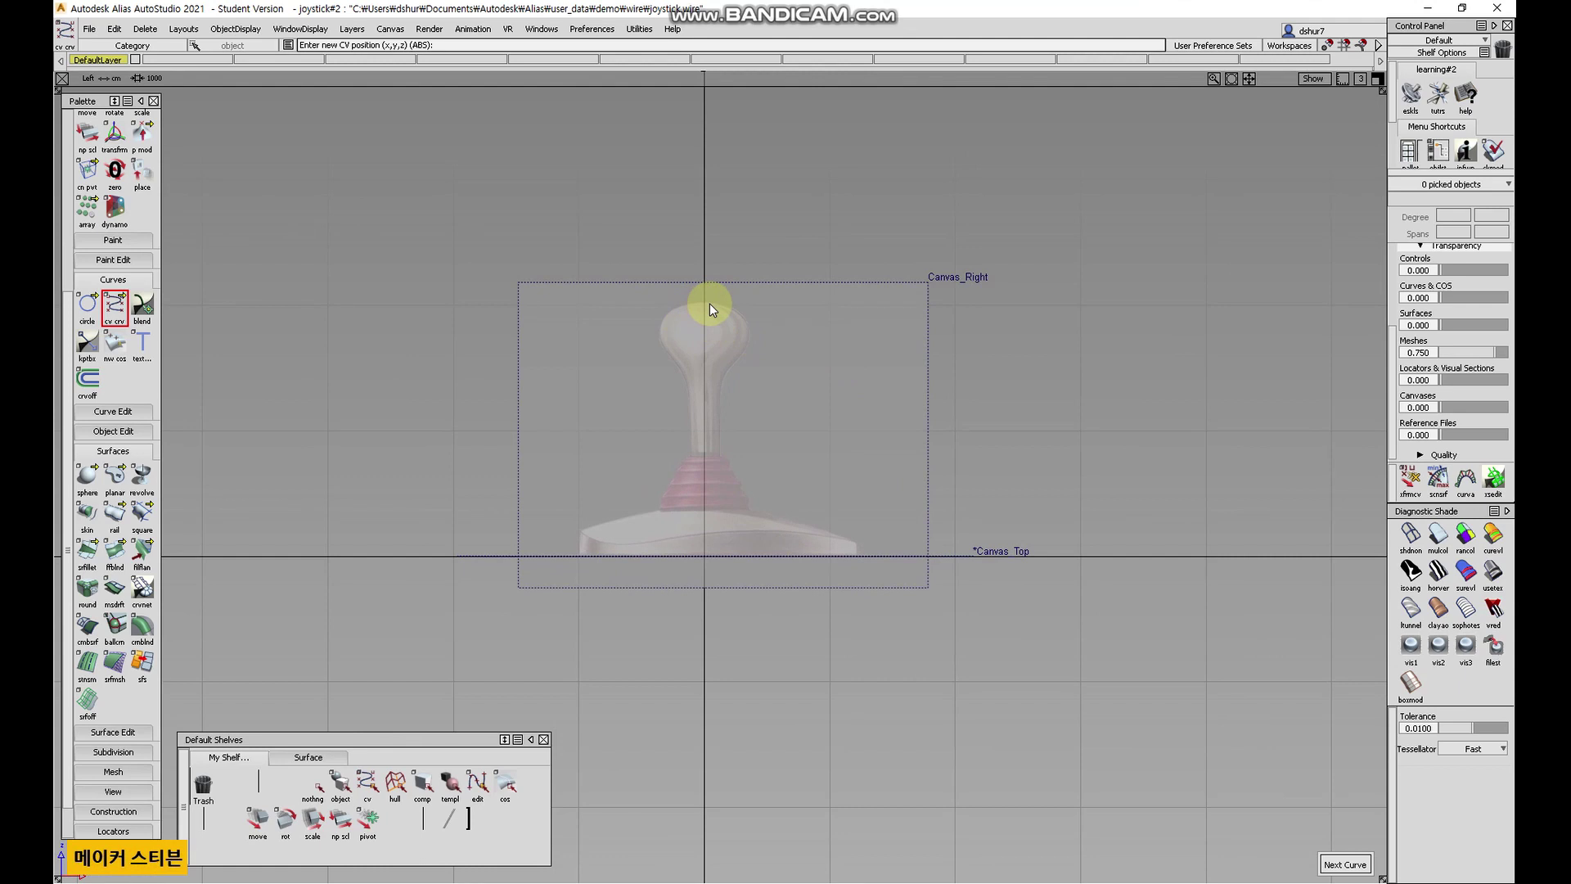
click(703, 305)
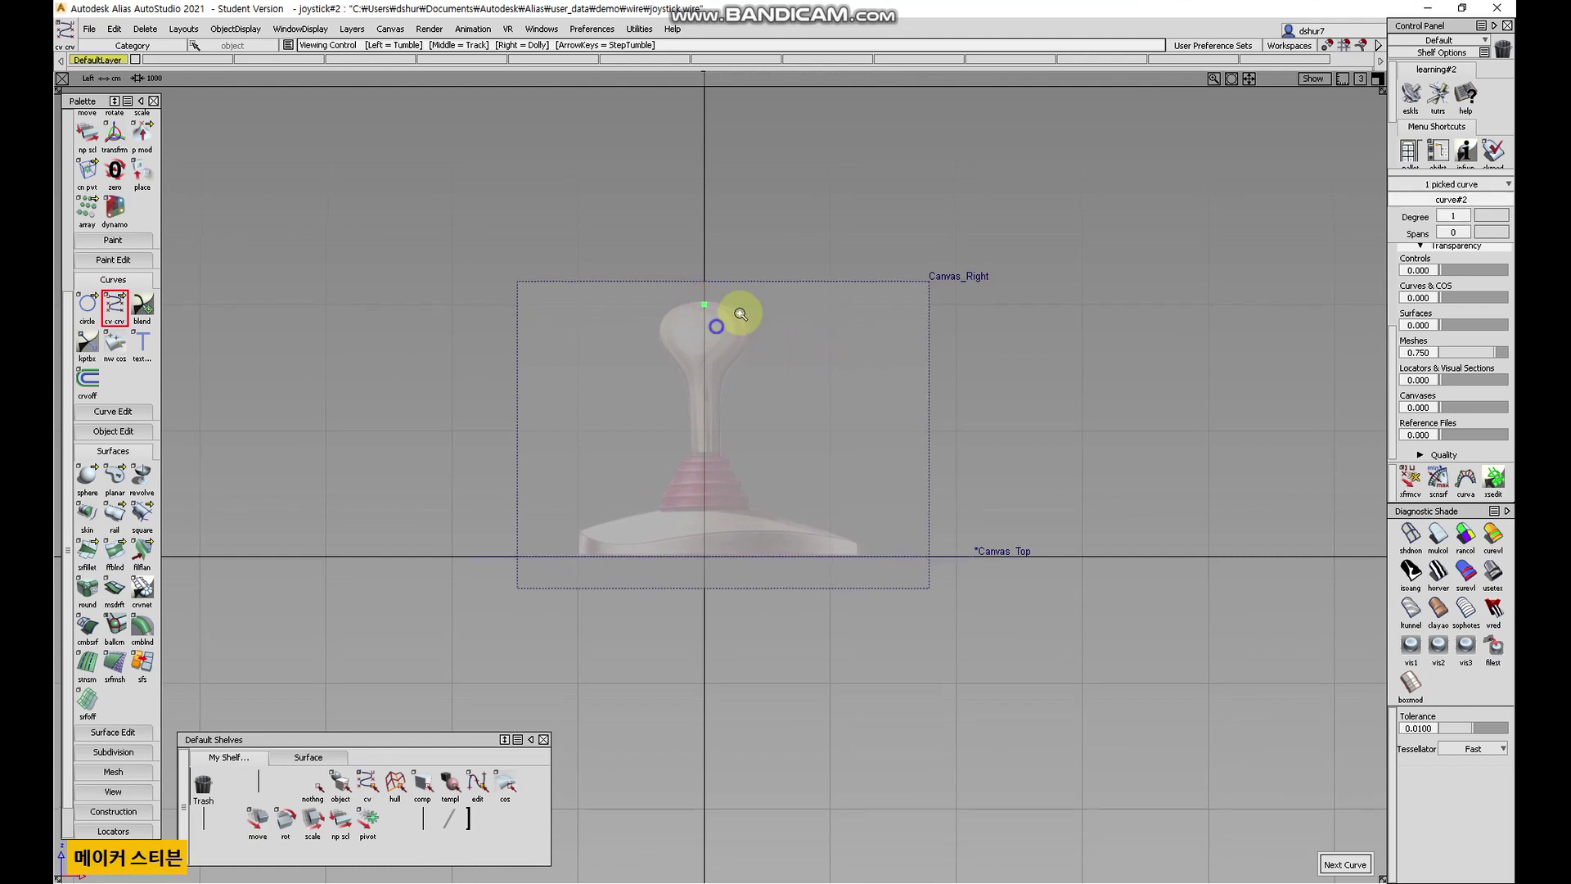
- Place five more CVs down the right outline of the handle sketch, ending where the stem meets the pink boot
alt+shift+right_drag(718, 340, 894, 204)
alt+shift+middle_drag(898, 327, 922, 520)
alt+shift+right_drag(922, 519, 815, 417)
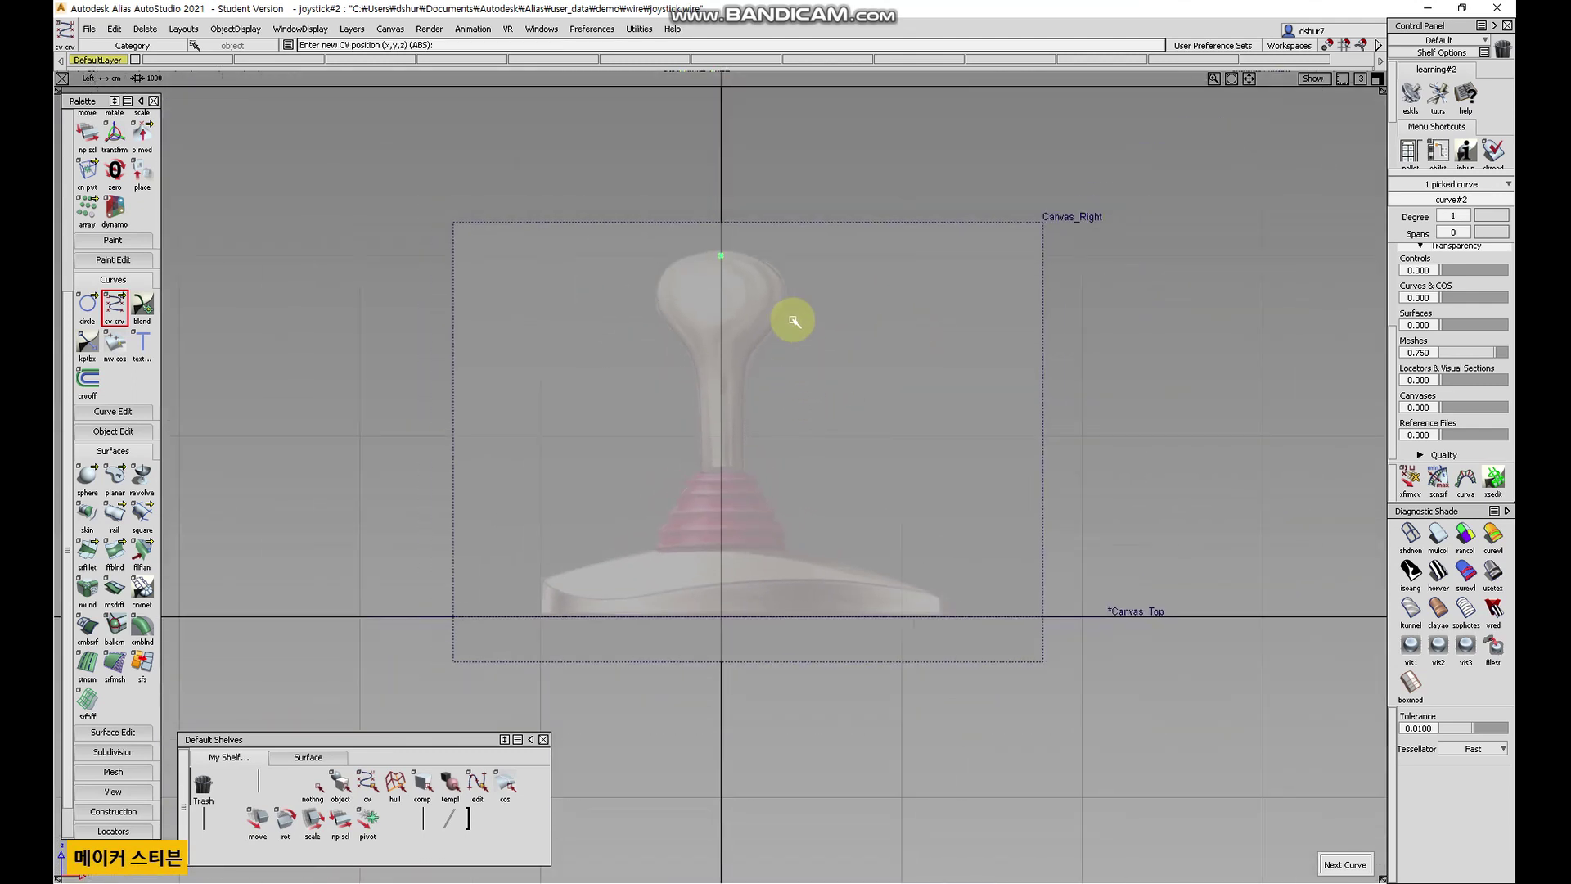
click(768, 262)
click(788, 298)
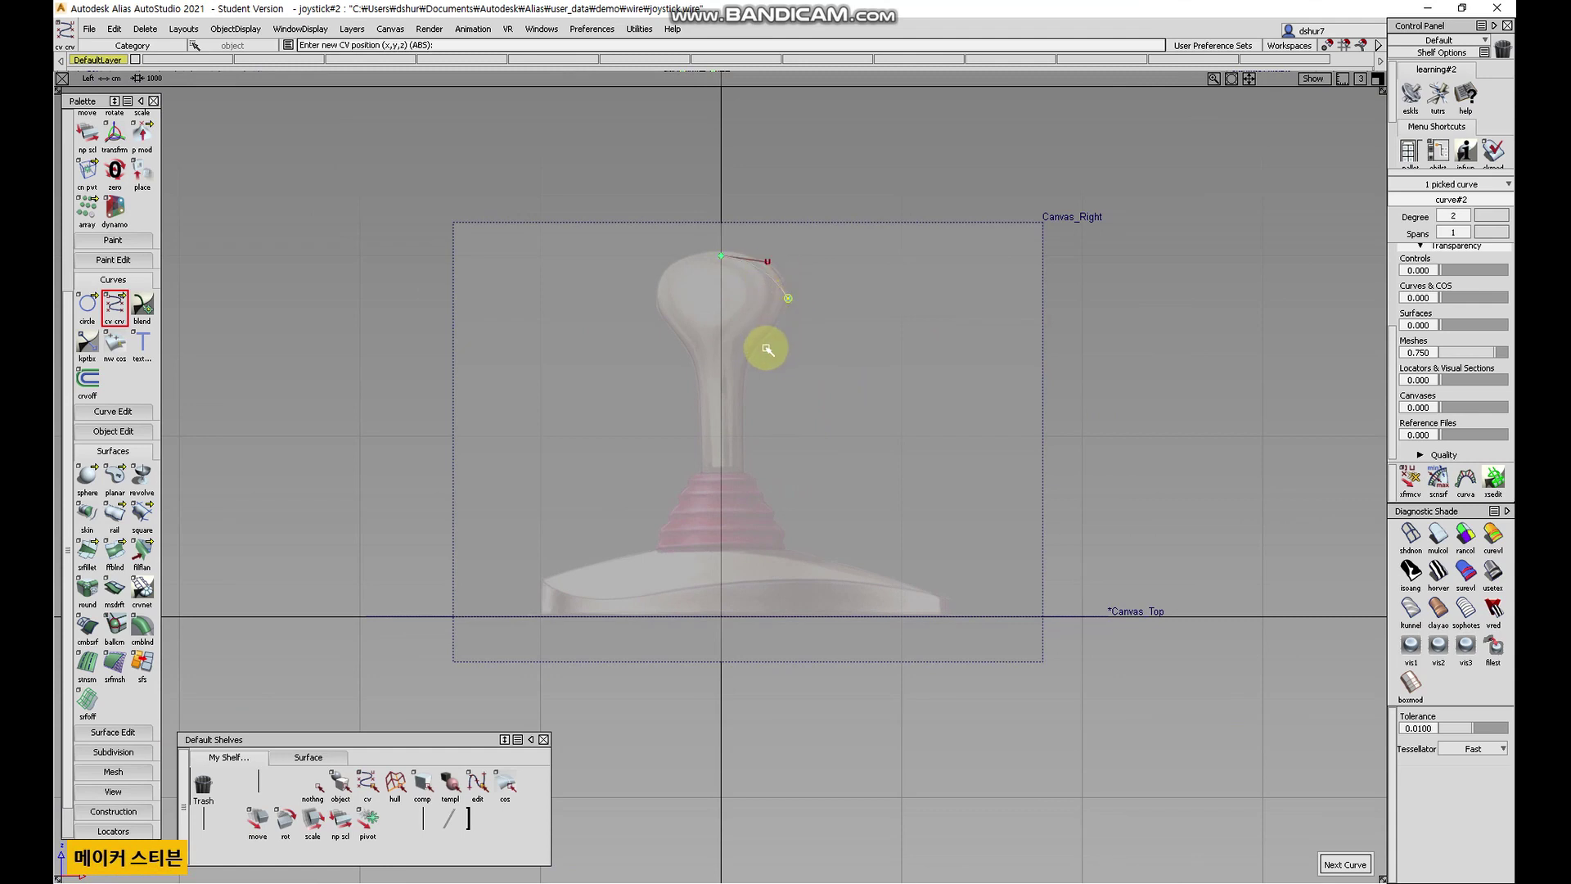
click(761, 343)
click(740, 378)
scroll(753, 470, up, 6)
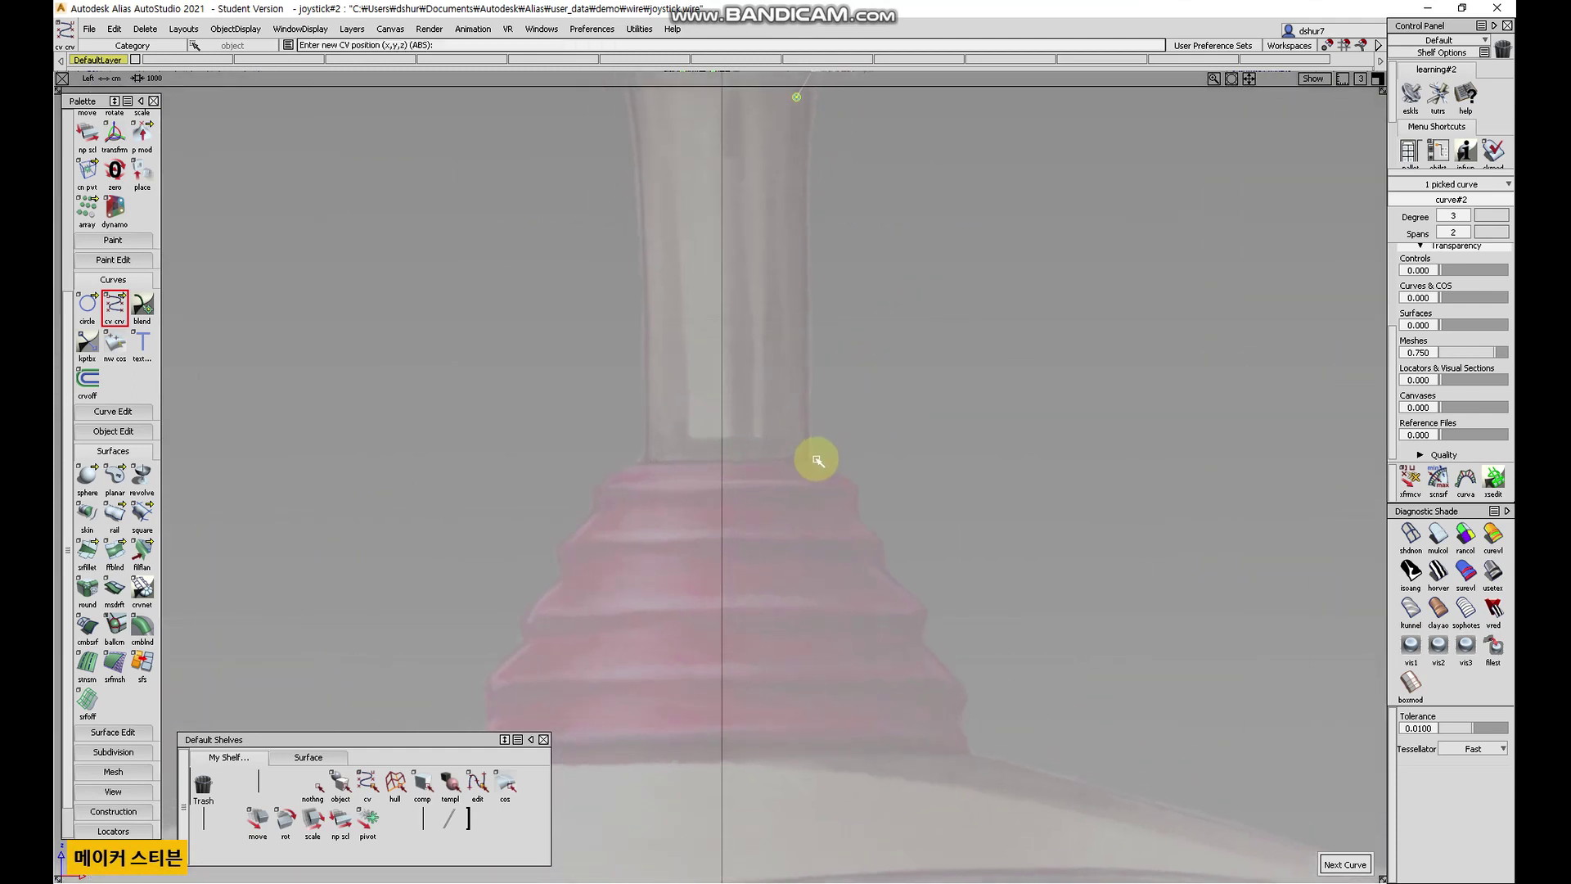
click(808, 462)
alt+shift+right_drag(936, 376, 868, 375)
alt+shift+middle_drag(868, 375, 870, 449)
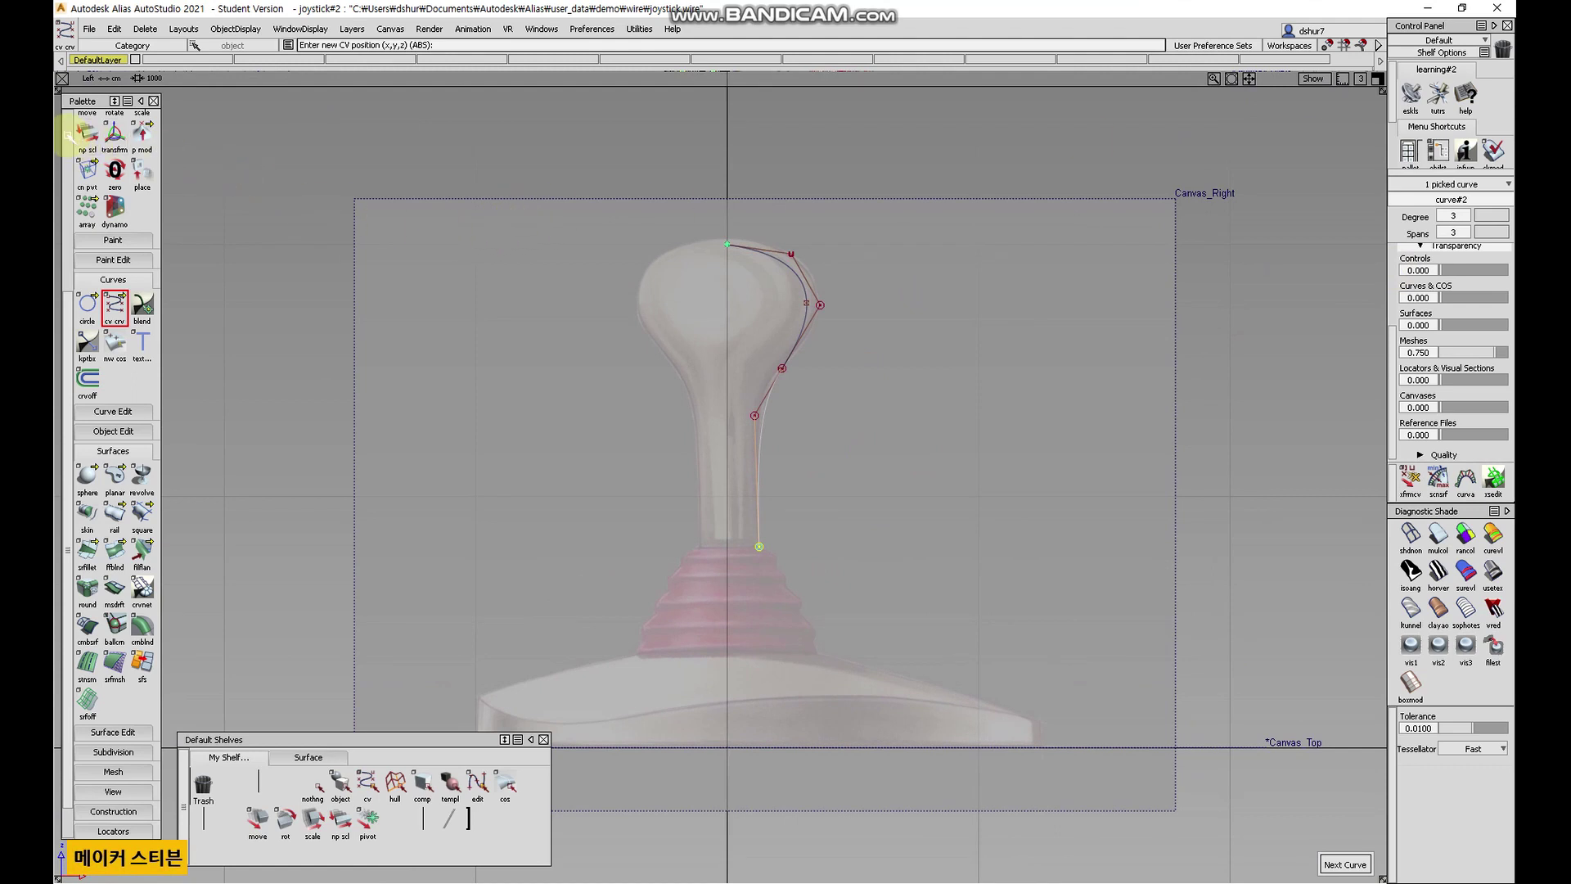
- Move the profile curve's first CV straight up onto the top edge of the sketched knob
scroll(67, 135, up, 3)
click(115, 145)
click(114, 146)
click(114, 220)
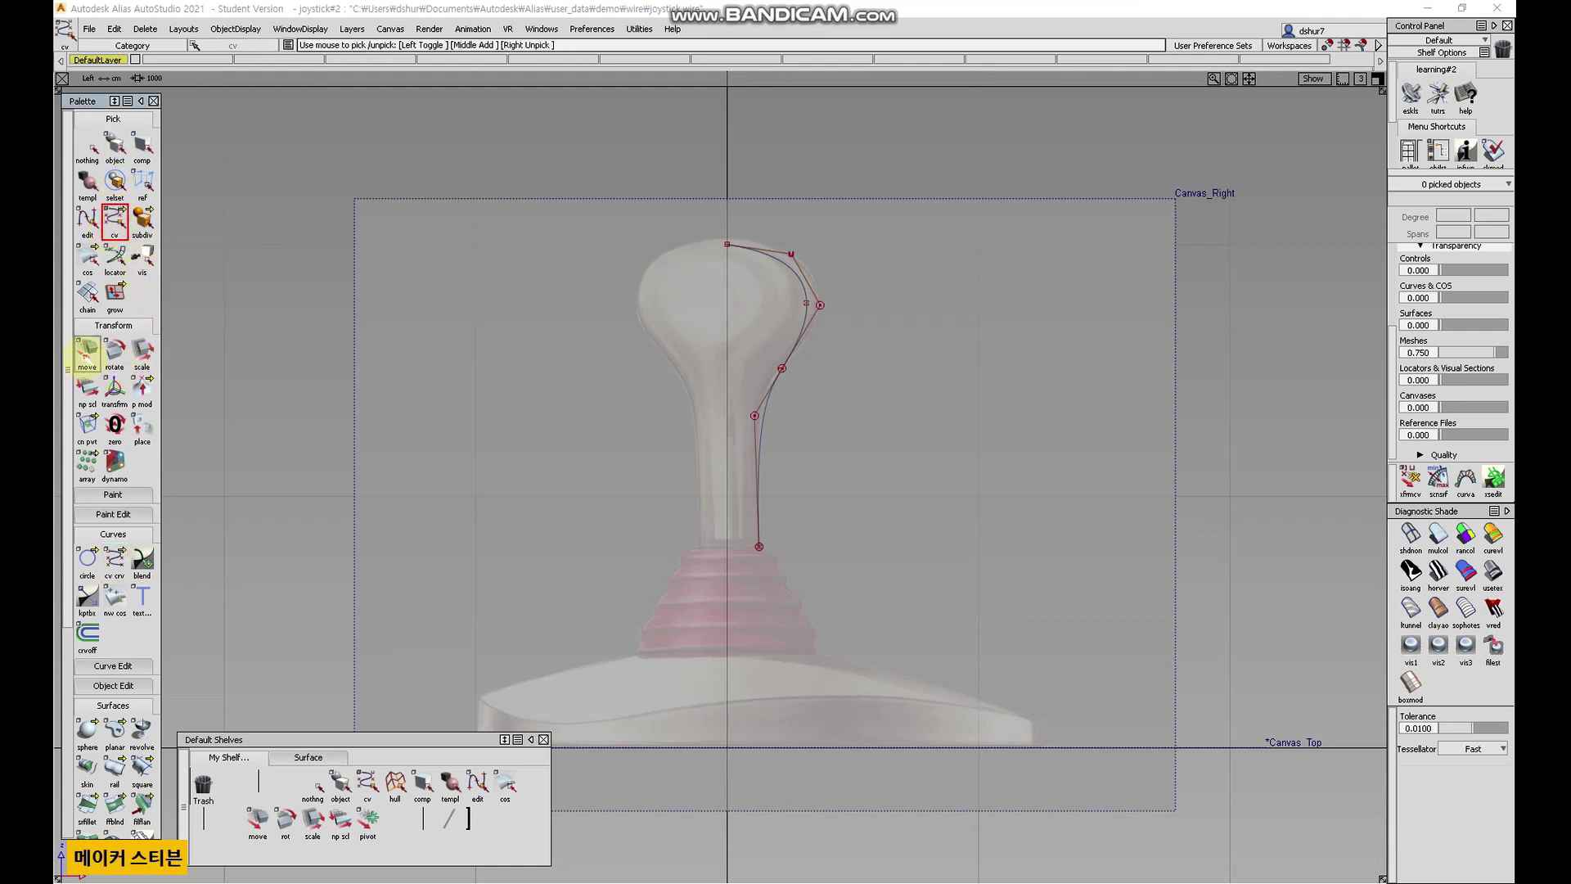
click(85, 353)
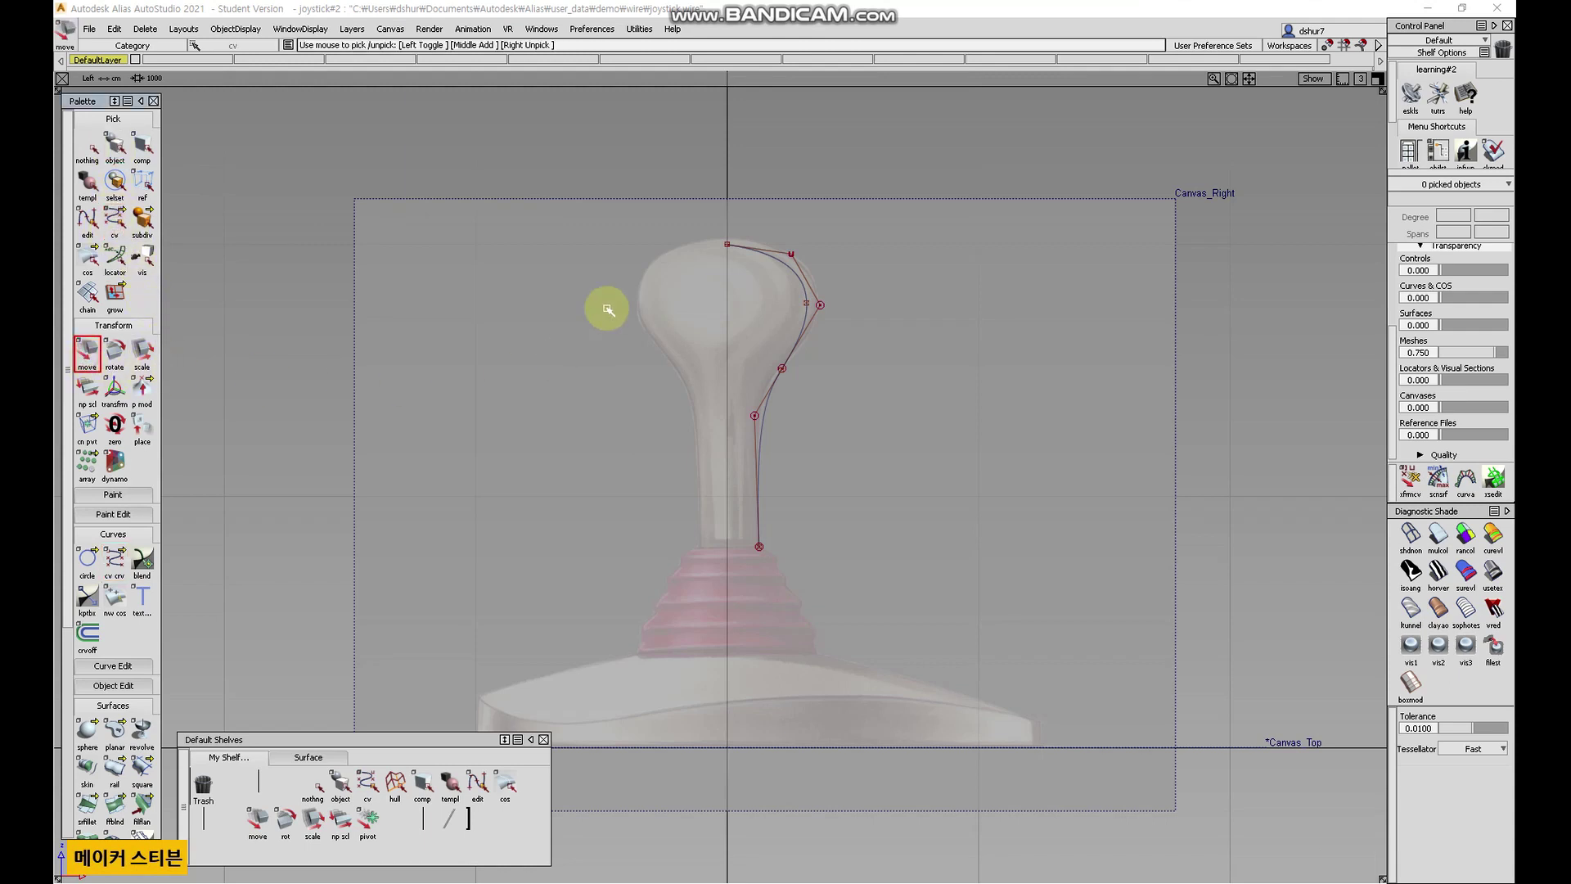
click(729, 244)
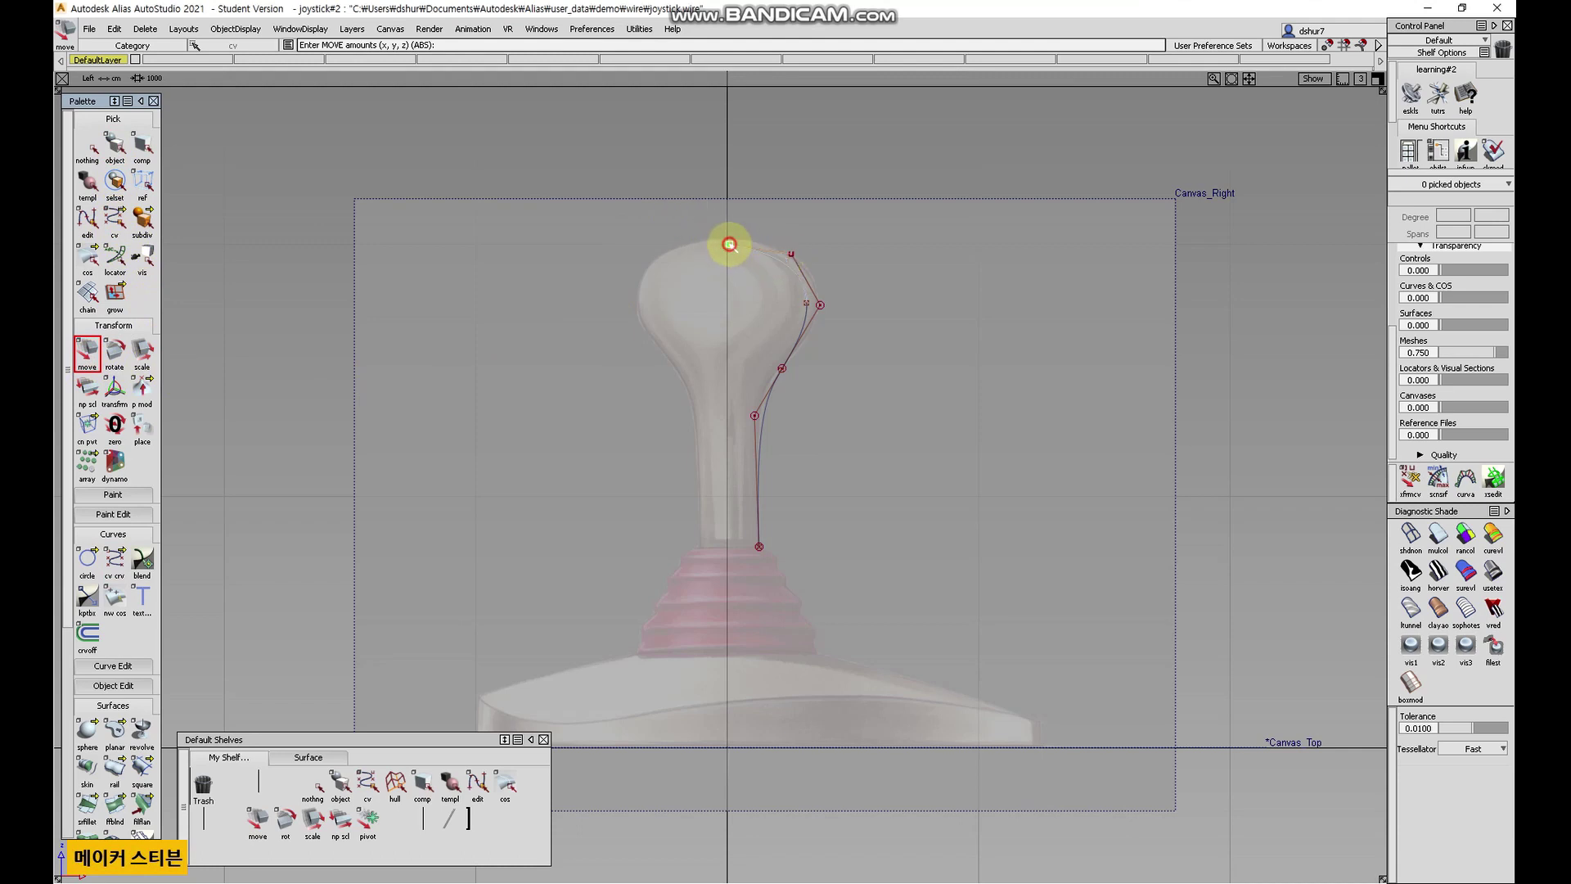
alt+shift+right_drag(778, 229, 793, 379)
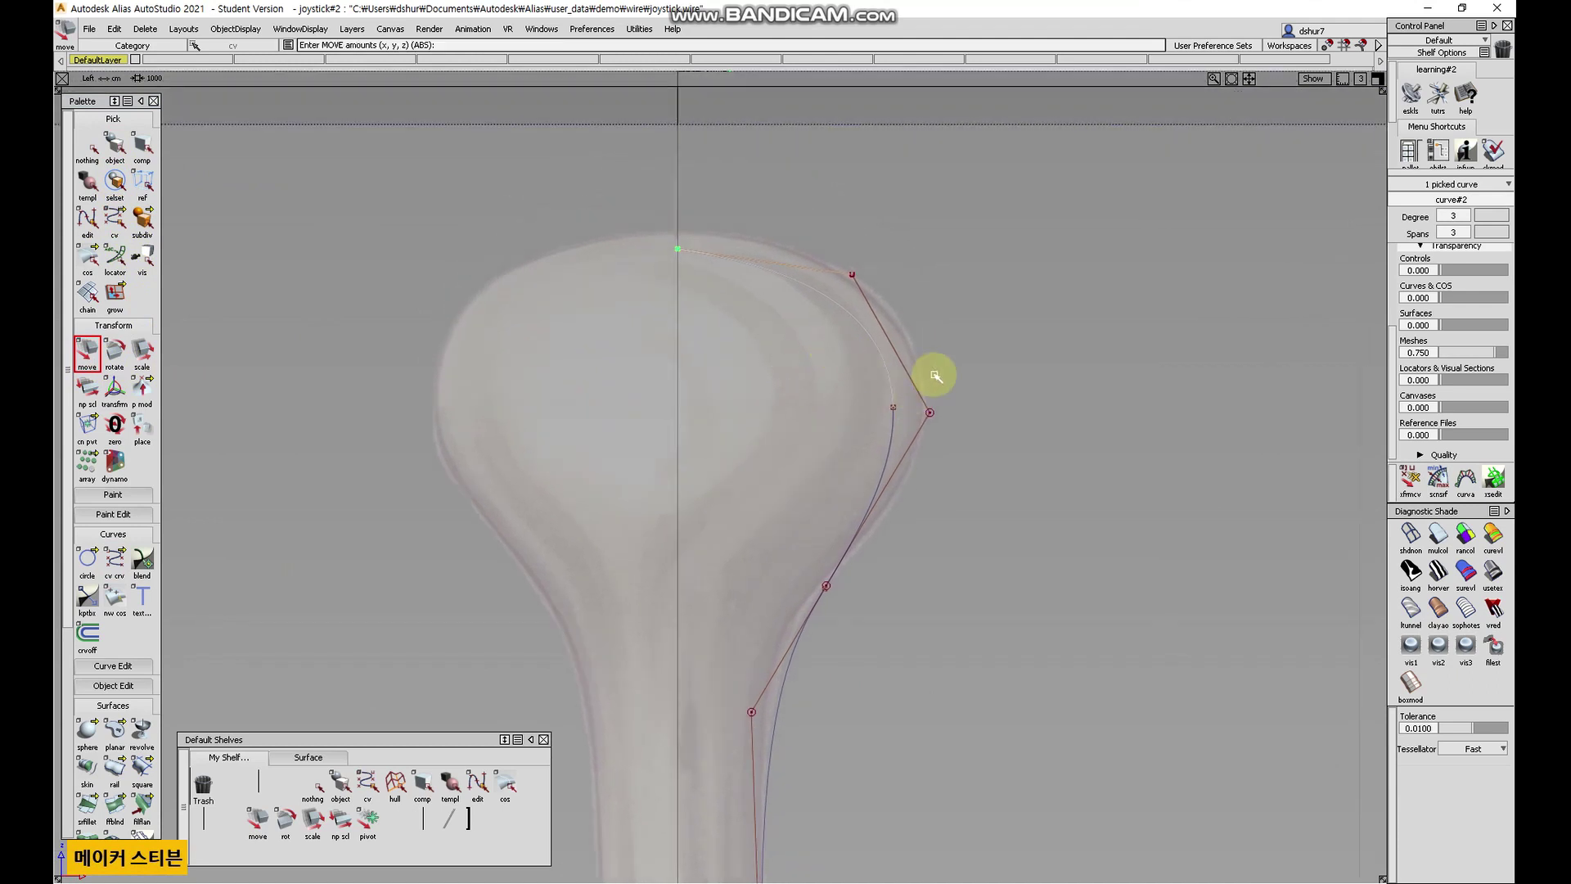
right_drag(992, 383, 1051, 323)
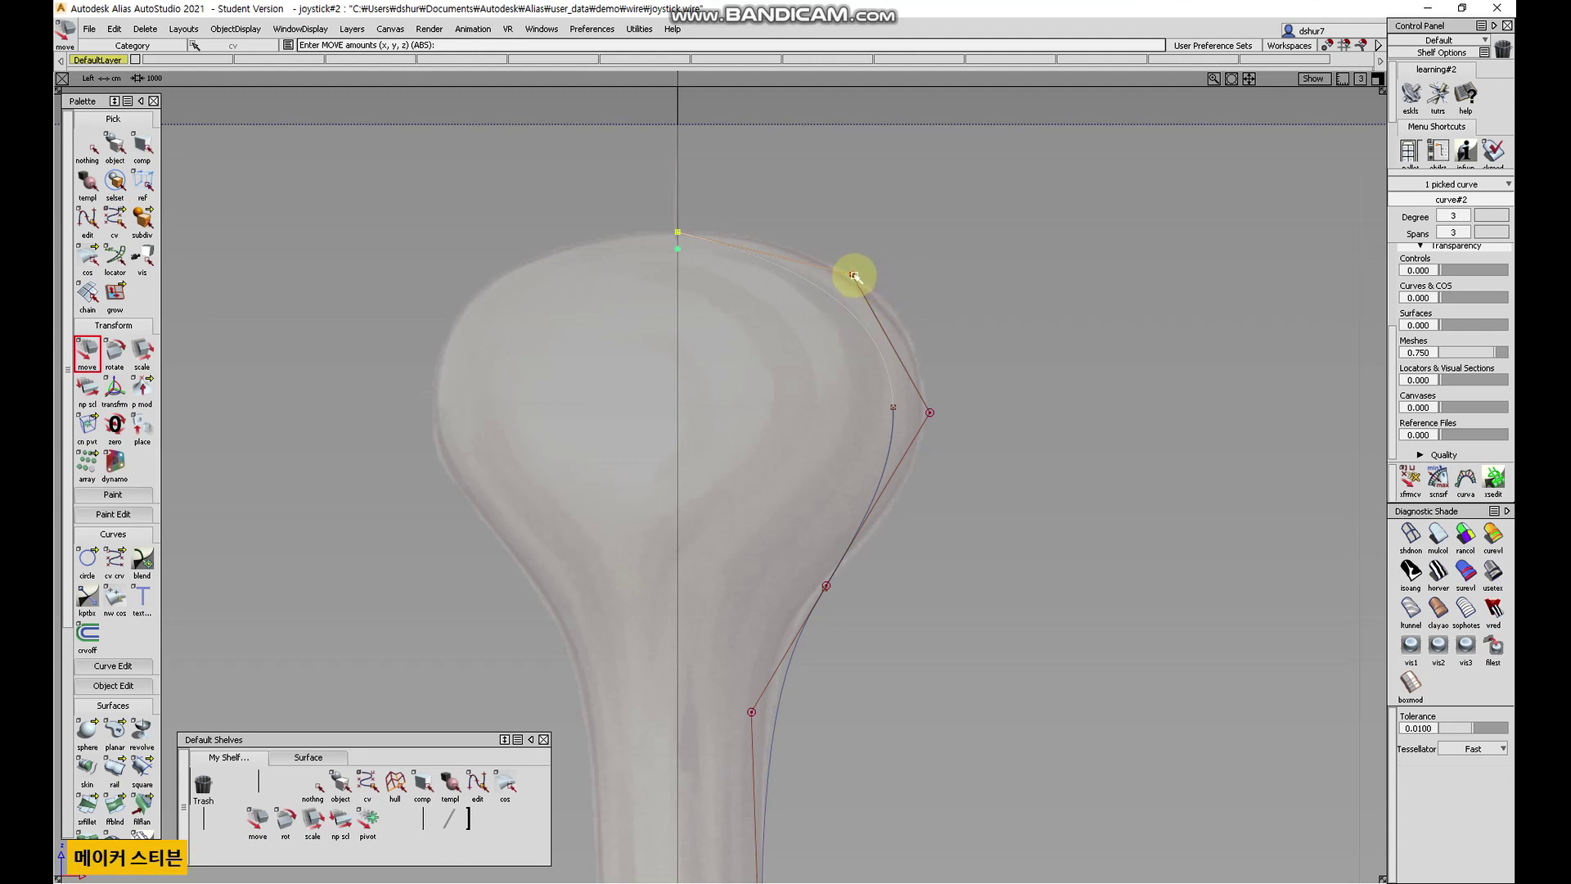
- Move the second and third CVs outward around the knob and the fourth CV inward toward the neck
drag(853, 276, 951, 252)
drag(931, 413, 965, 448)
drag(894, 250, 893, 242)
click(964, 448)
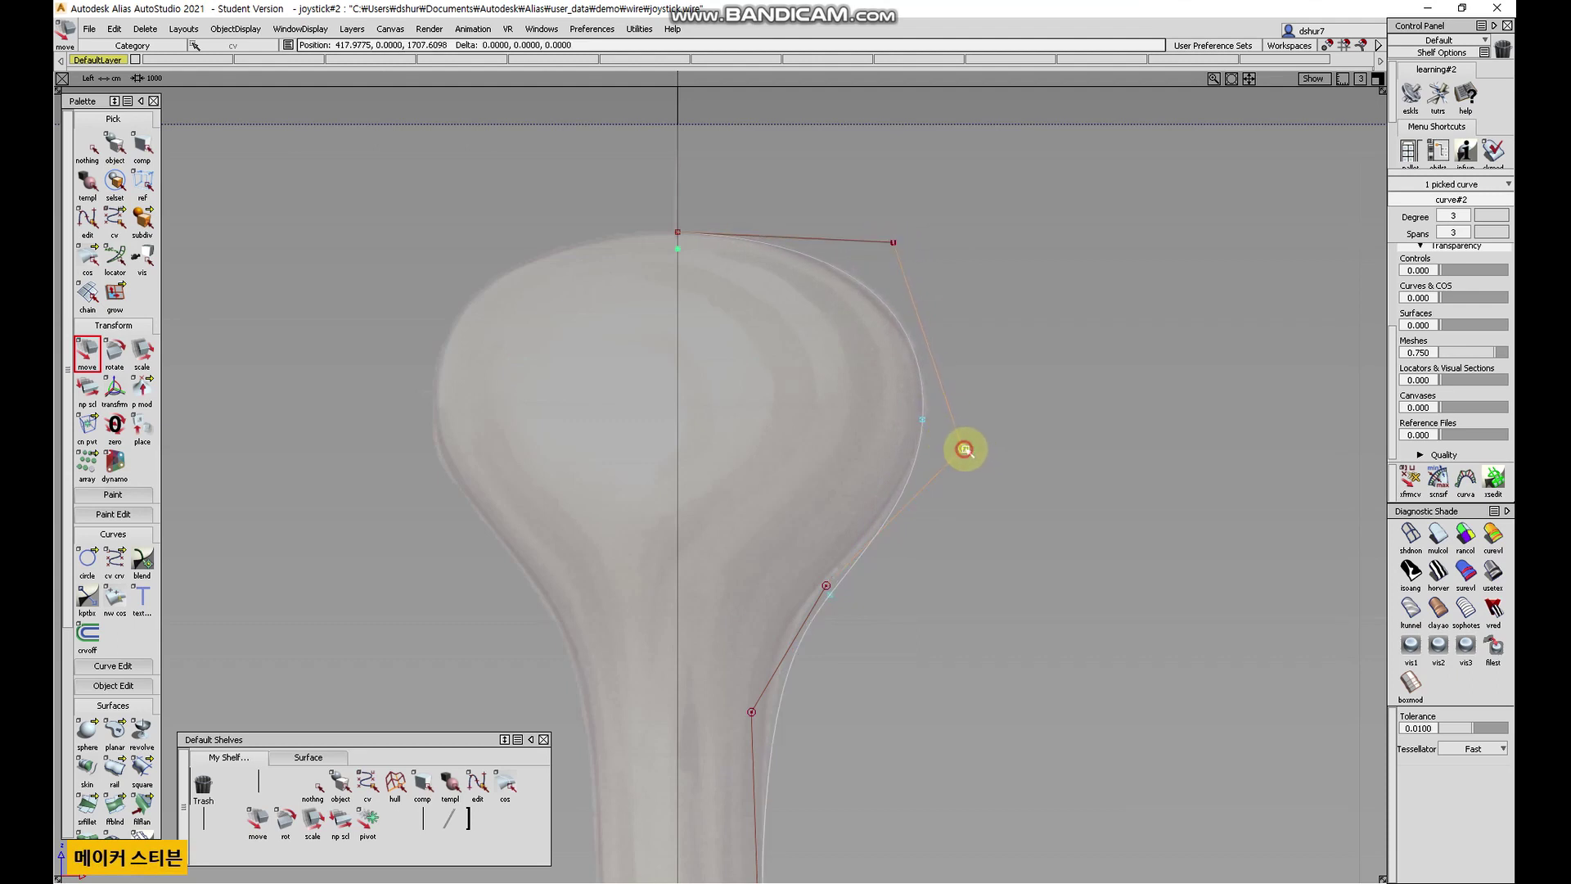
click(828, 586)
drag(830, 588, 787, 592)
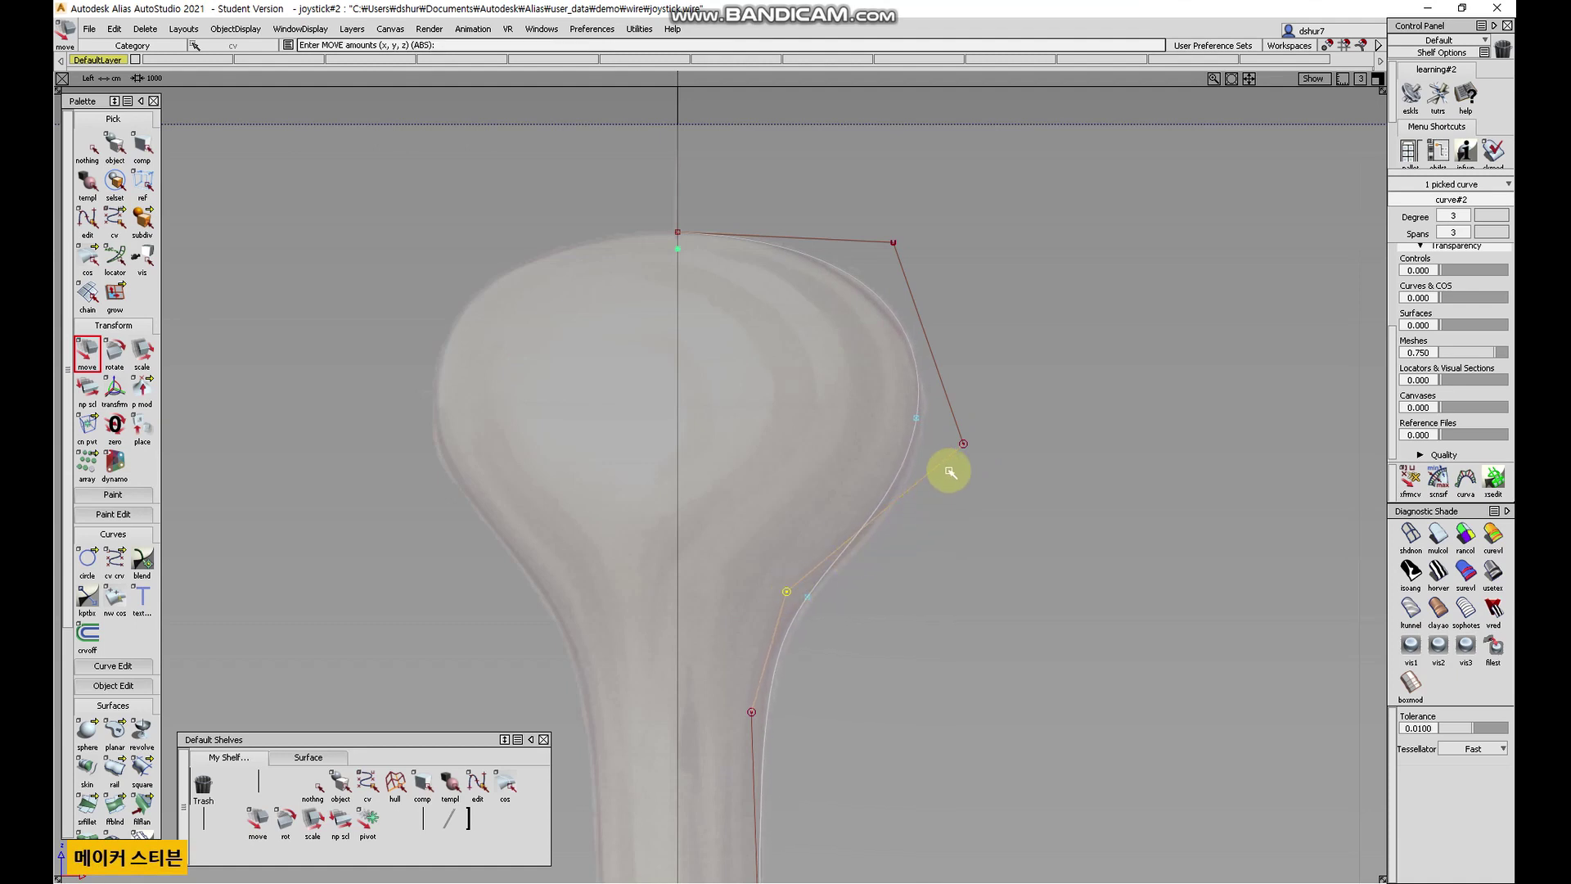
- Fine-tune the second and third CVs so the profile follows the right outline of the sketched knob
drag(965, 445, 976, 473)
click(894, 240)
drag(894, 240, 904, 243)
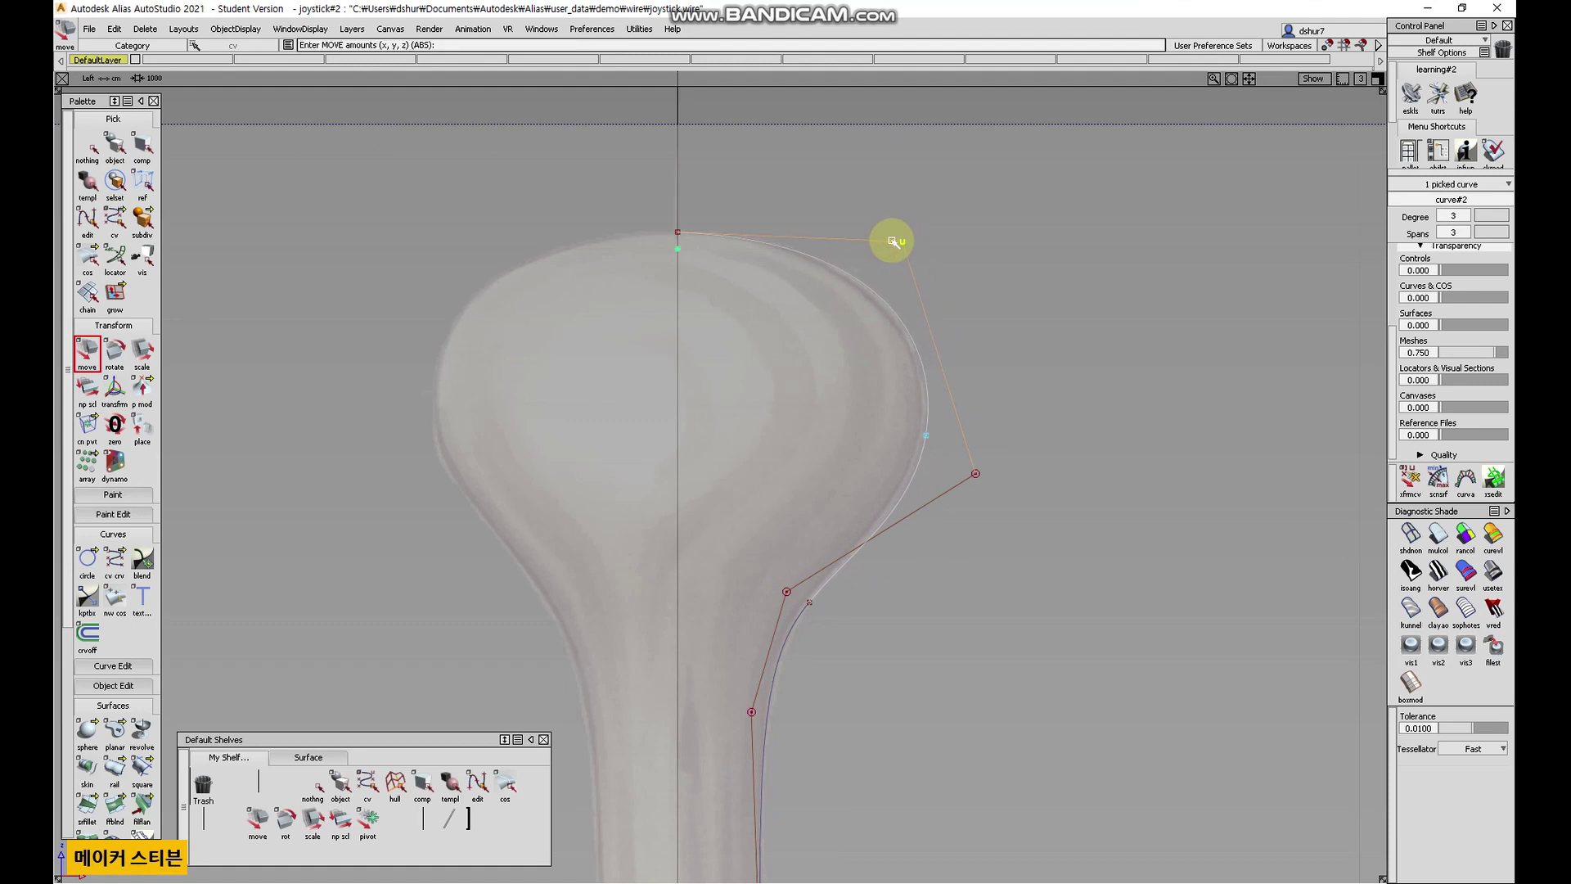
click(974, 476)
drag(975, 477, 971, 494)
drag(906, 243, 912, 158)
click(904, 240)
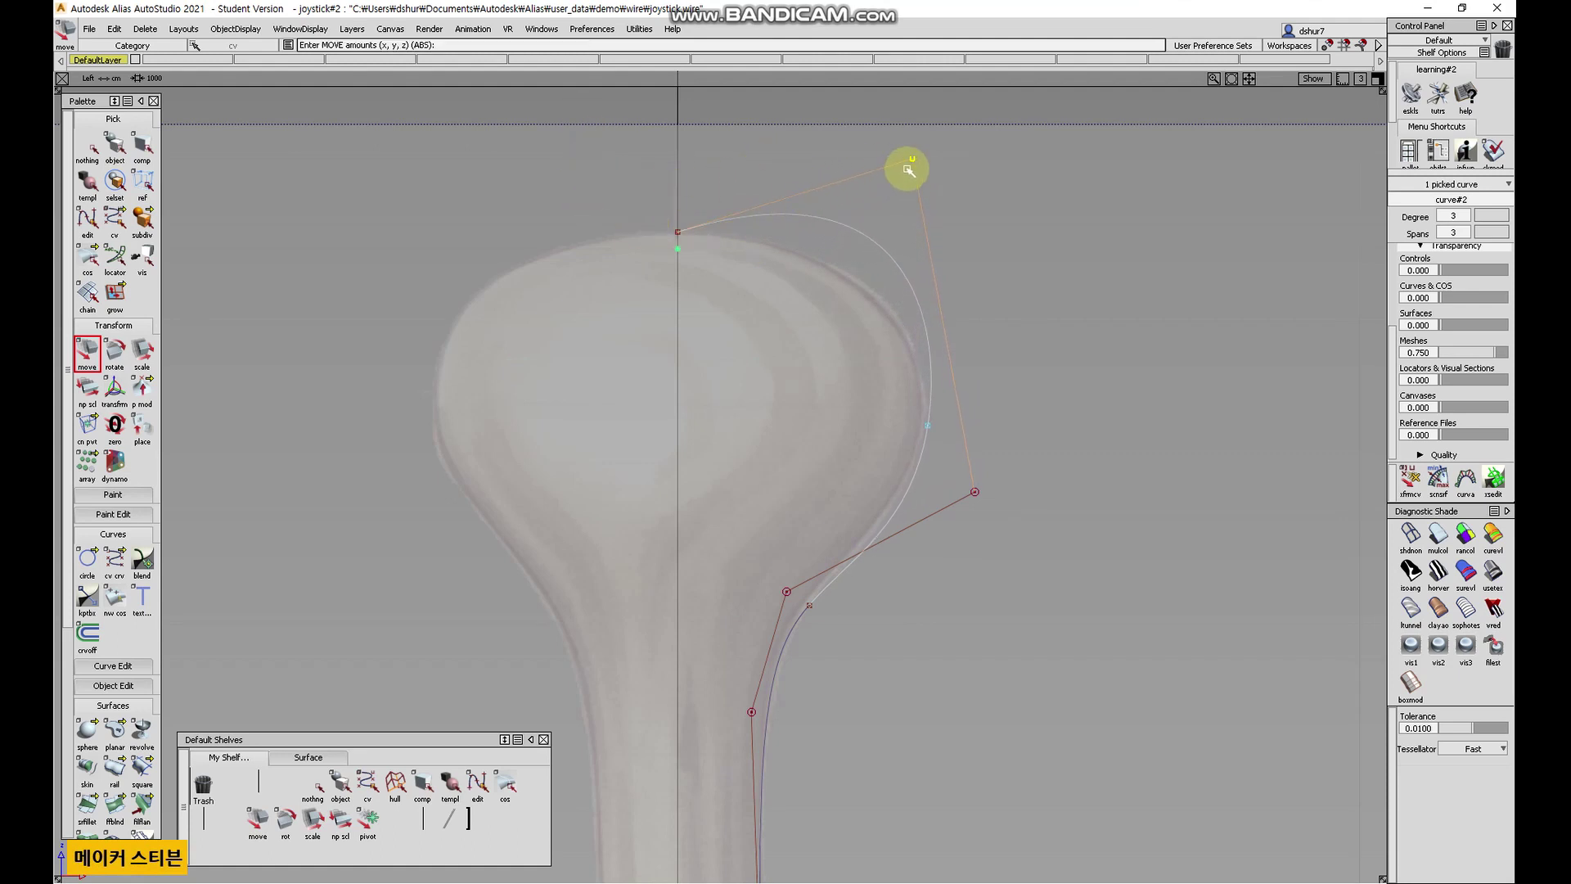
drag(912, 158, 913, 244)
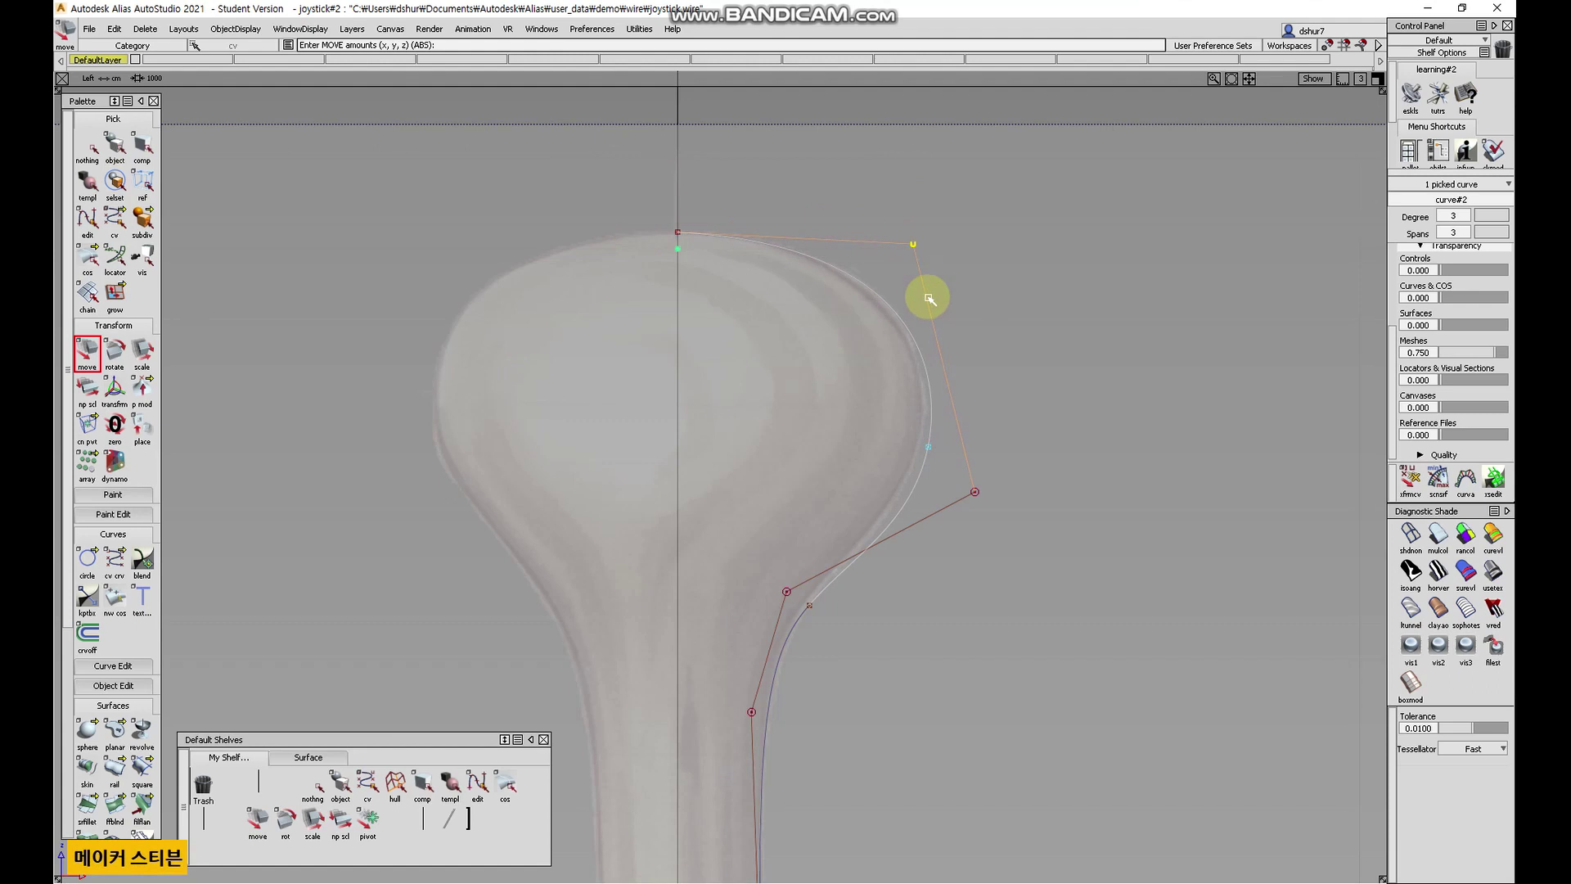
click(974, 492)
drag(974, 492, 959, 481)
- Shift the fourth and fifth CVs outward to fit the curve to the handle's neck and stem
scroll(912, 619, down, 2)
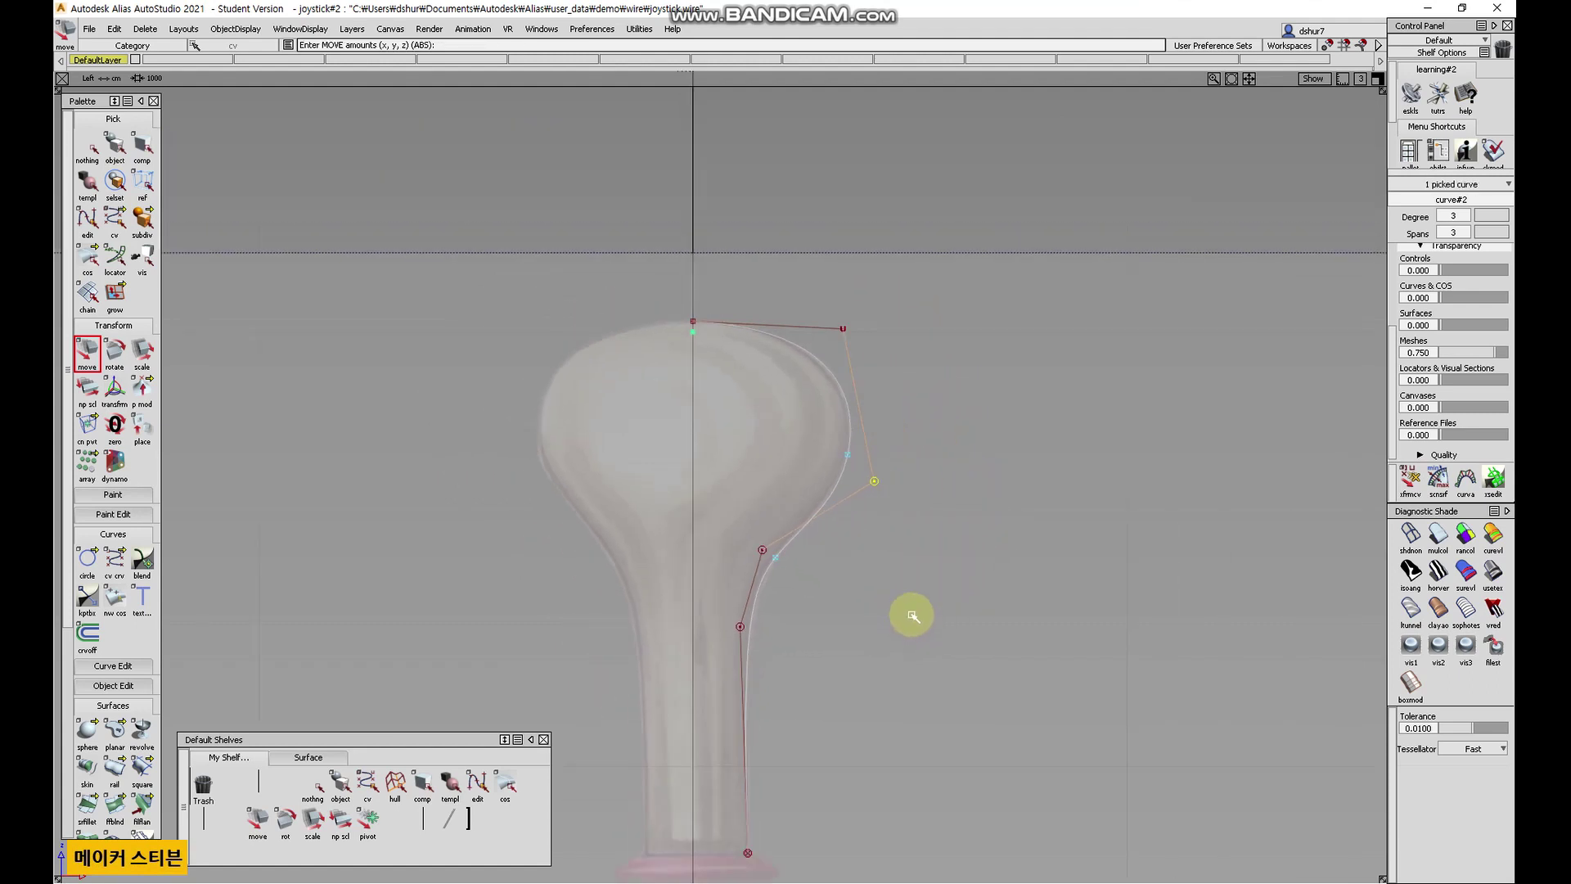
scroll(910, 620, up, 2)
alt+shift+middle_drag(950, 589, 977, 313)
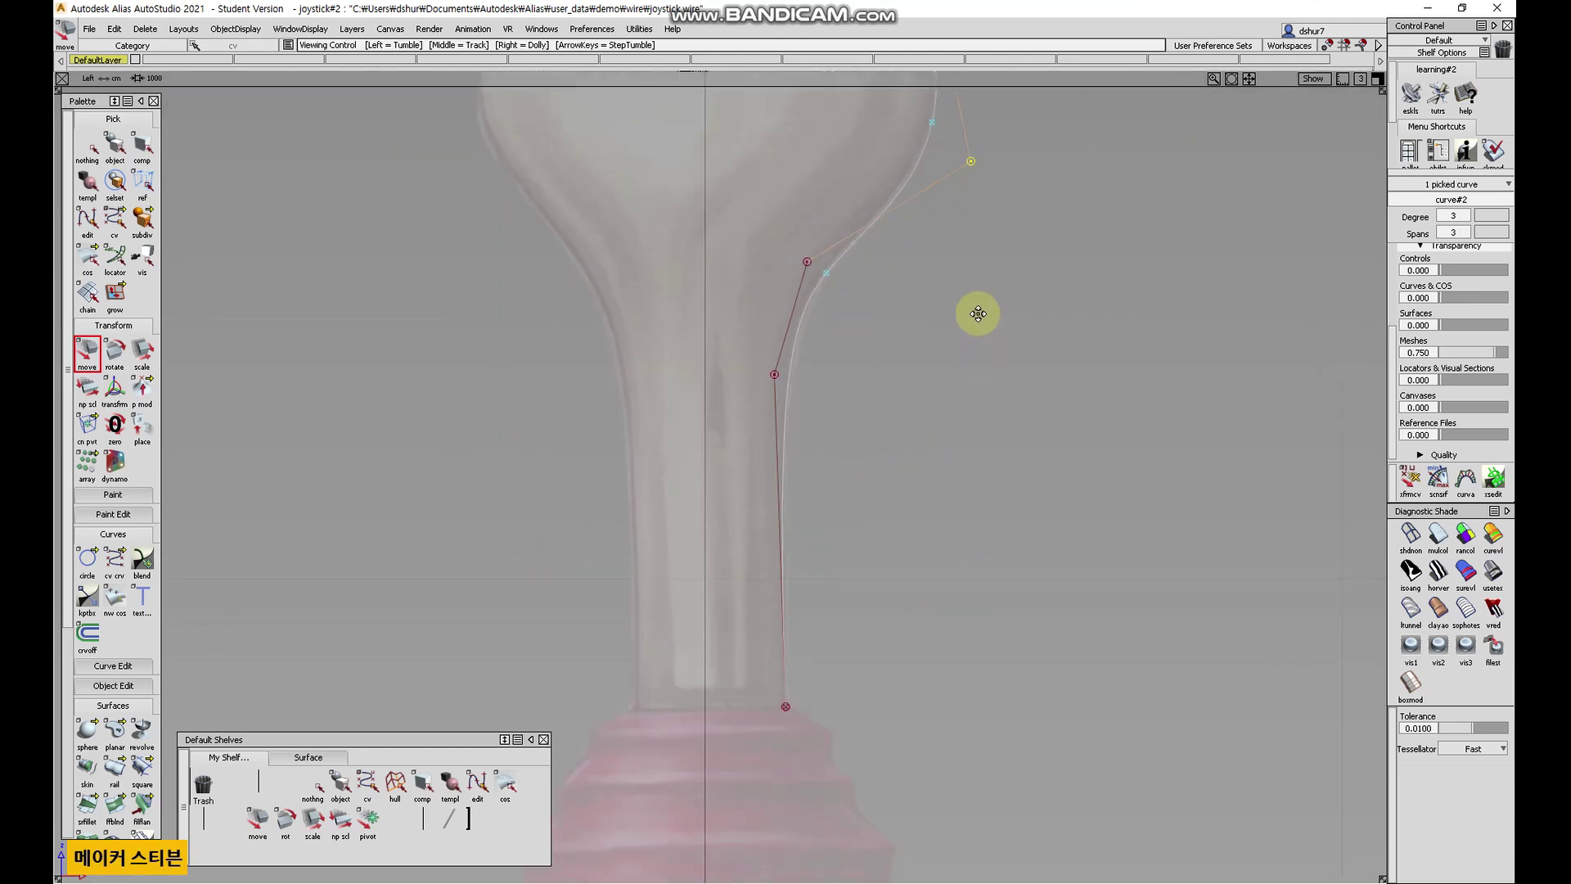
drag(807, 265, 814, 256)
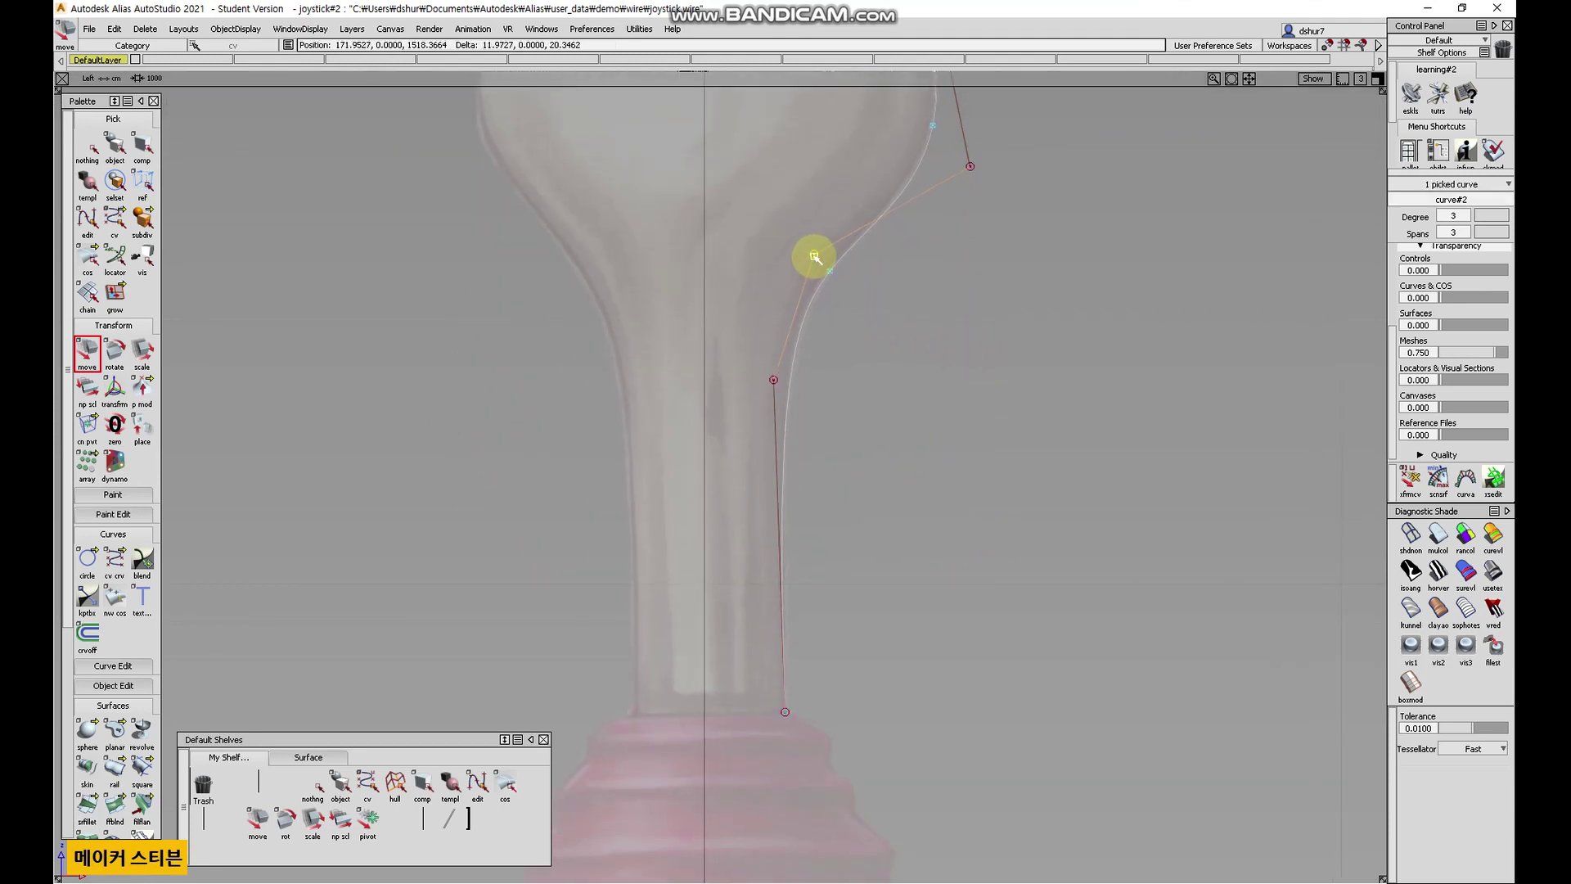
drag(773, 380, 798, 405)
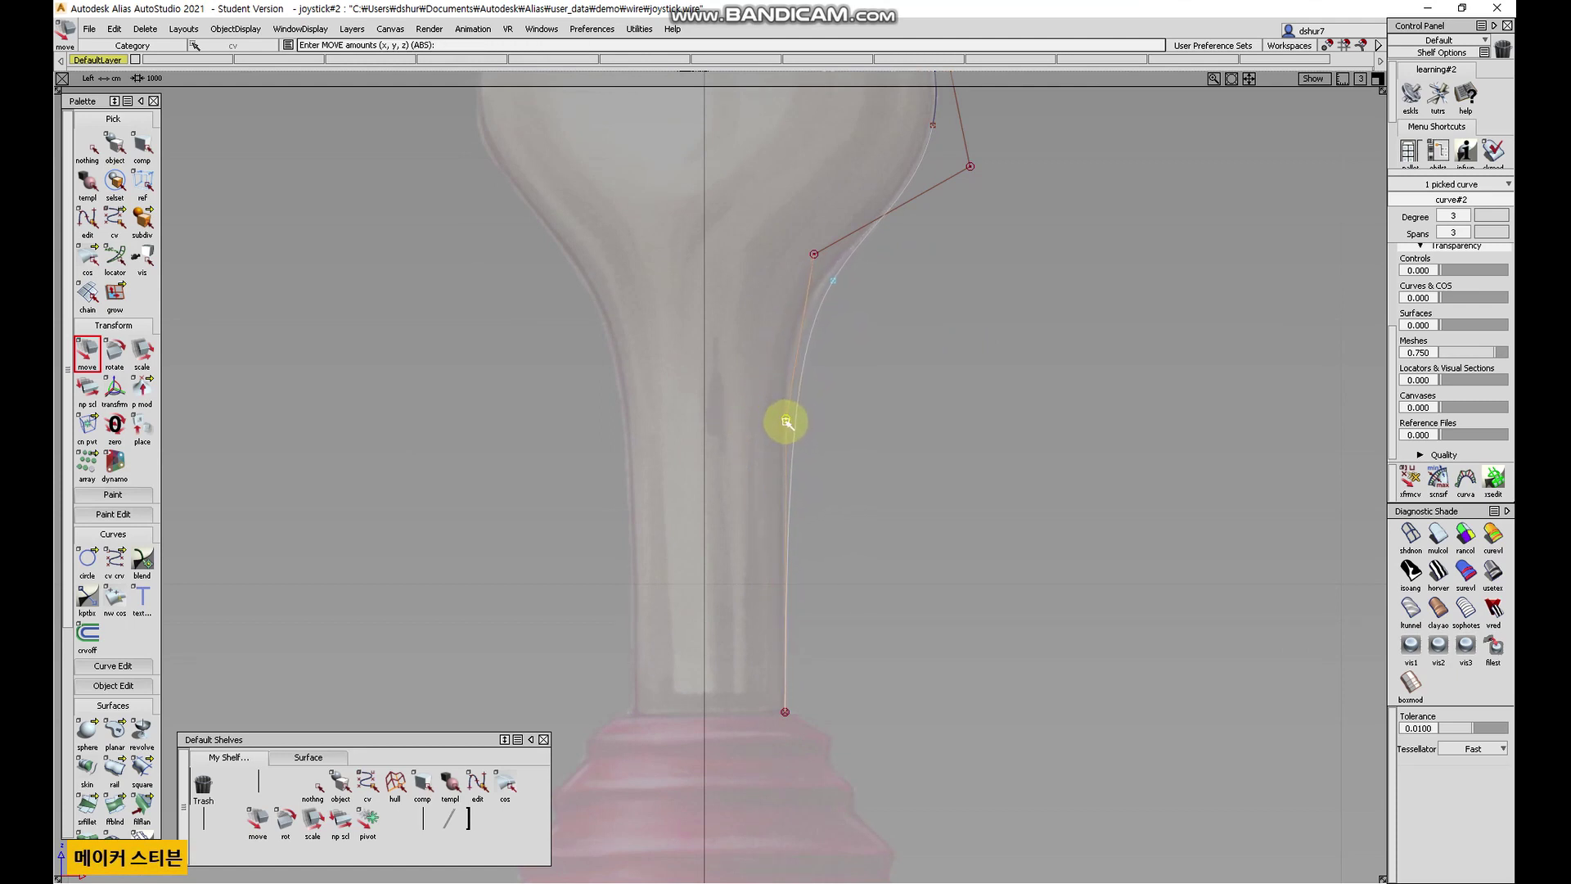
- Readjust the third and fourth CVs to refine the transition from the knob into the neck
alt+shift+right_drag(899, 337, 877, 401)
drag(884, 275, 882, 275)
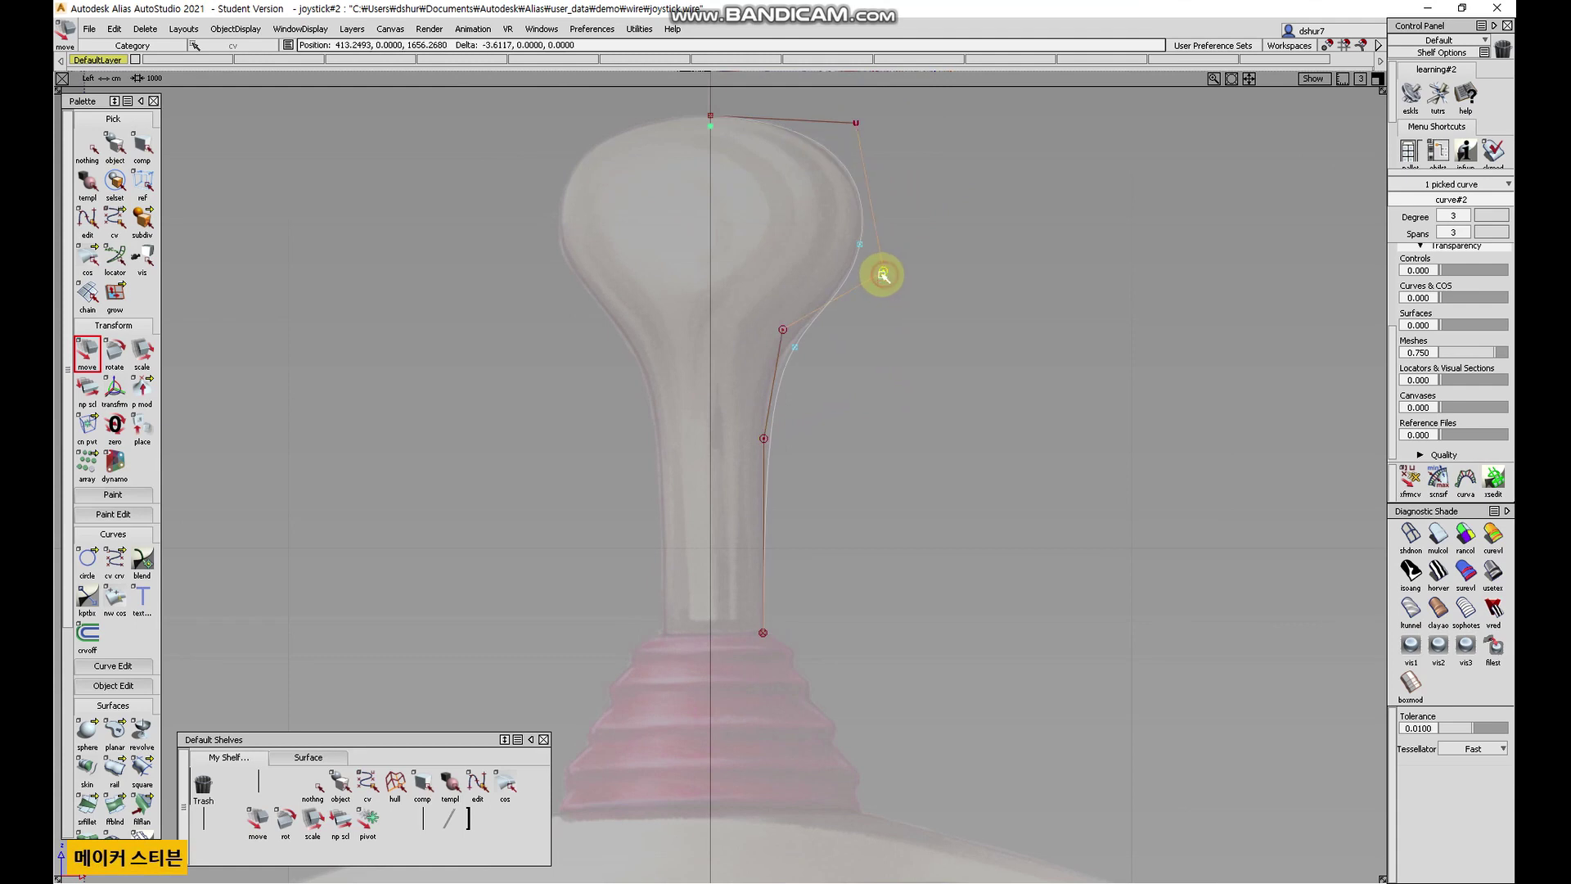
drag(782, 328, 774, 346)
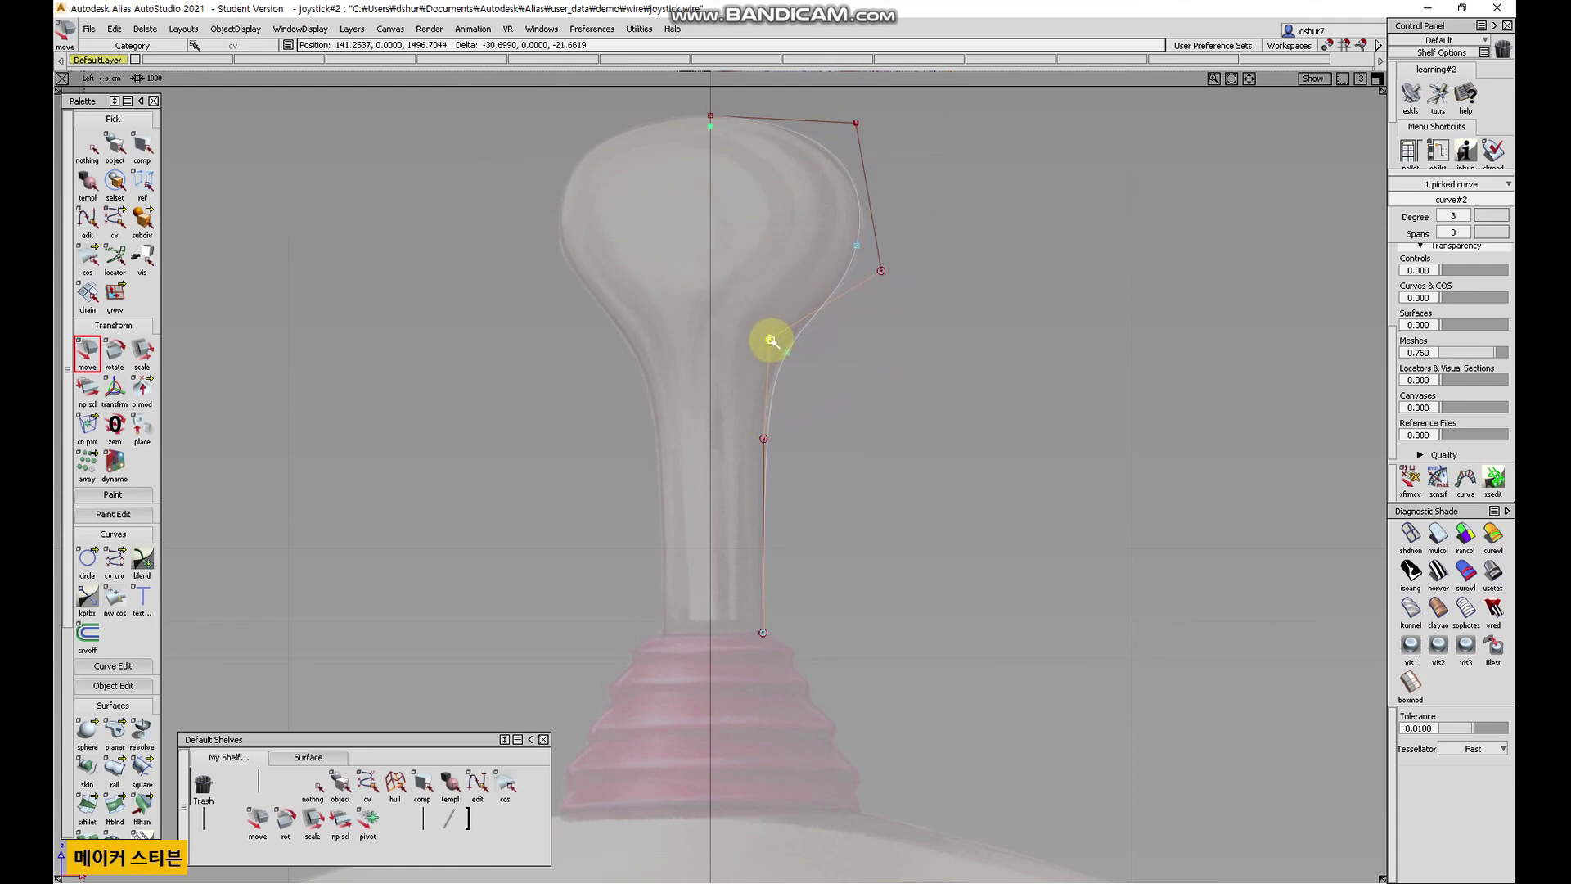
drag(884, 272, 886, 273)
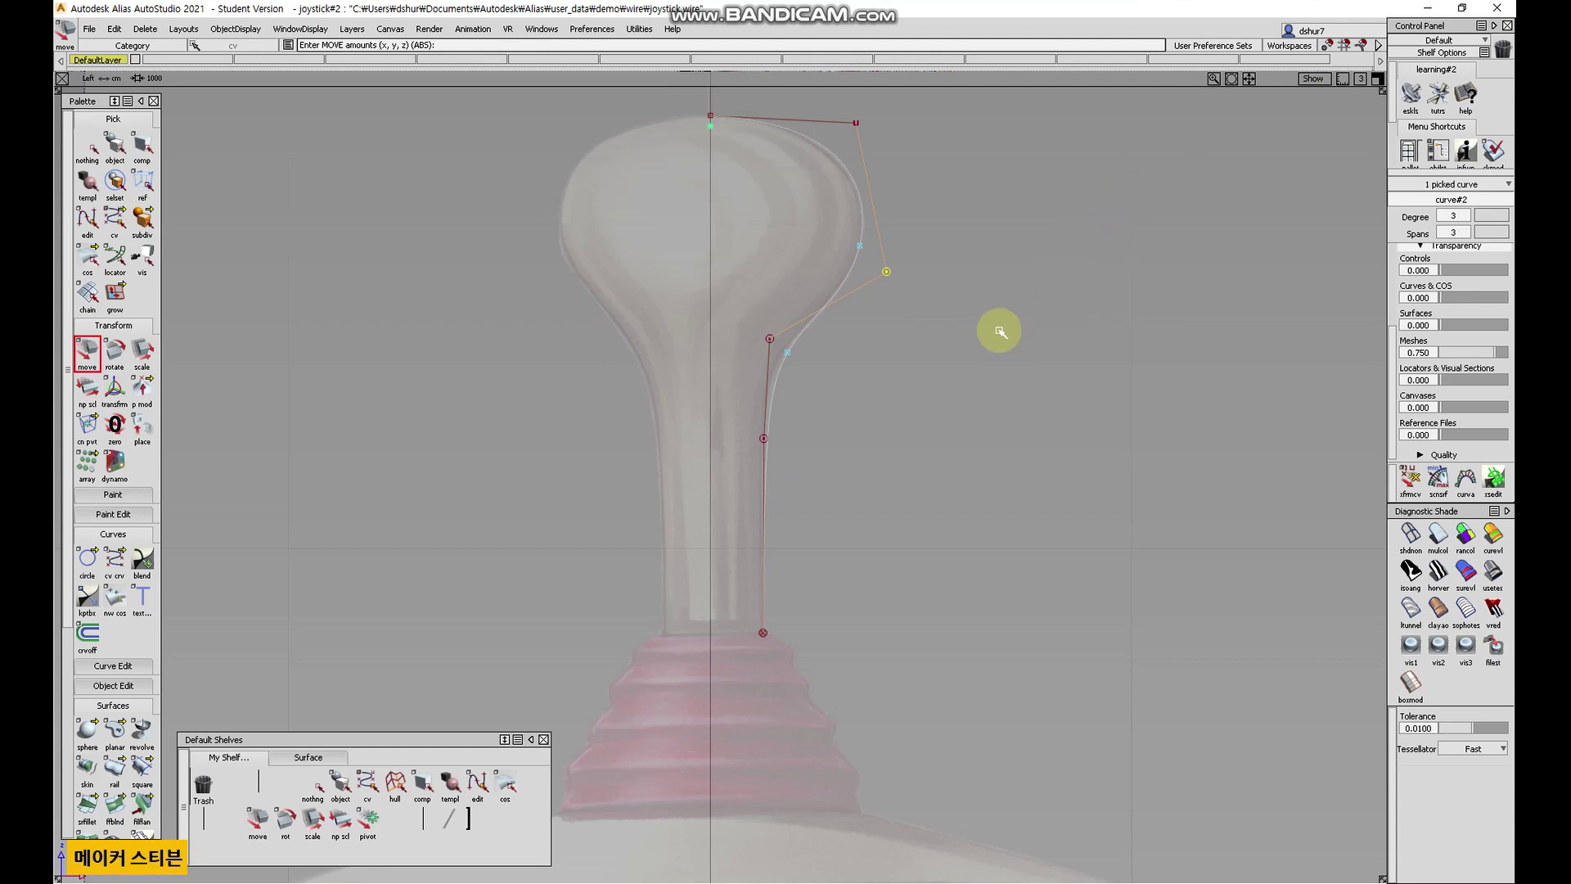
- Examine the handle profile curve against both canvases in the perspective view, trying object picking and leaving nothing picked
key(F8)
alt+shift+drag(829, 494, 841, 436)
ctrl+shift+drag(769, 382, 701, 467)
alt+shift+right_drag(701, 467, 843, 380)
mouse_move(843, 380)
ctrl+shift+mouse_down()
mouse_move(912, 358)
mouse_move(852, 365)
ctrl+shift+mouse_up()
click(852, 365)
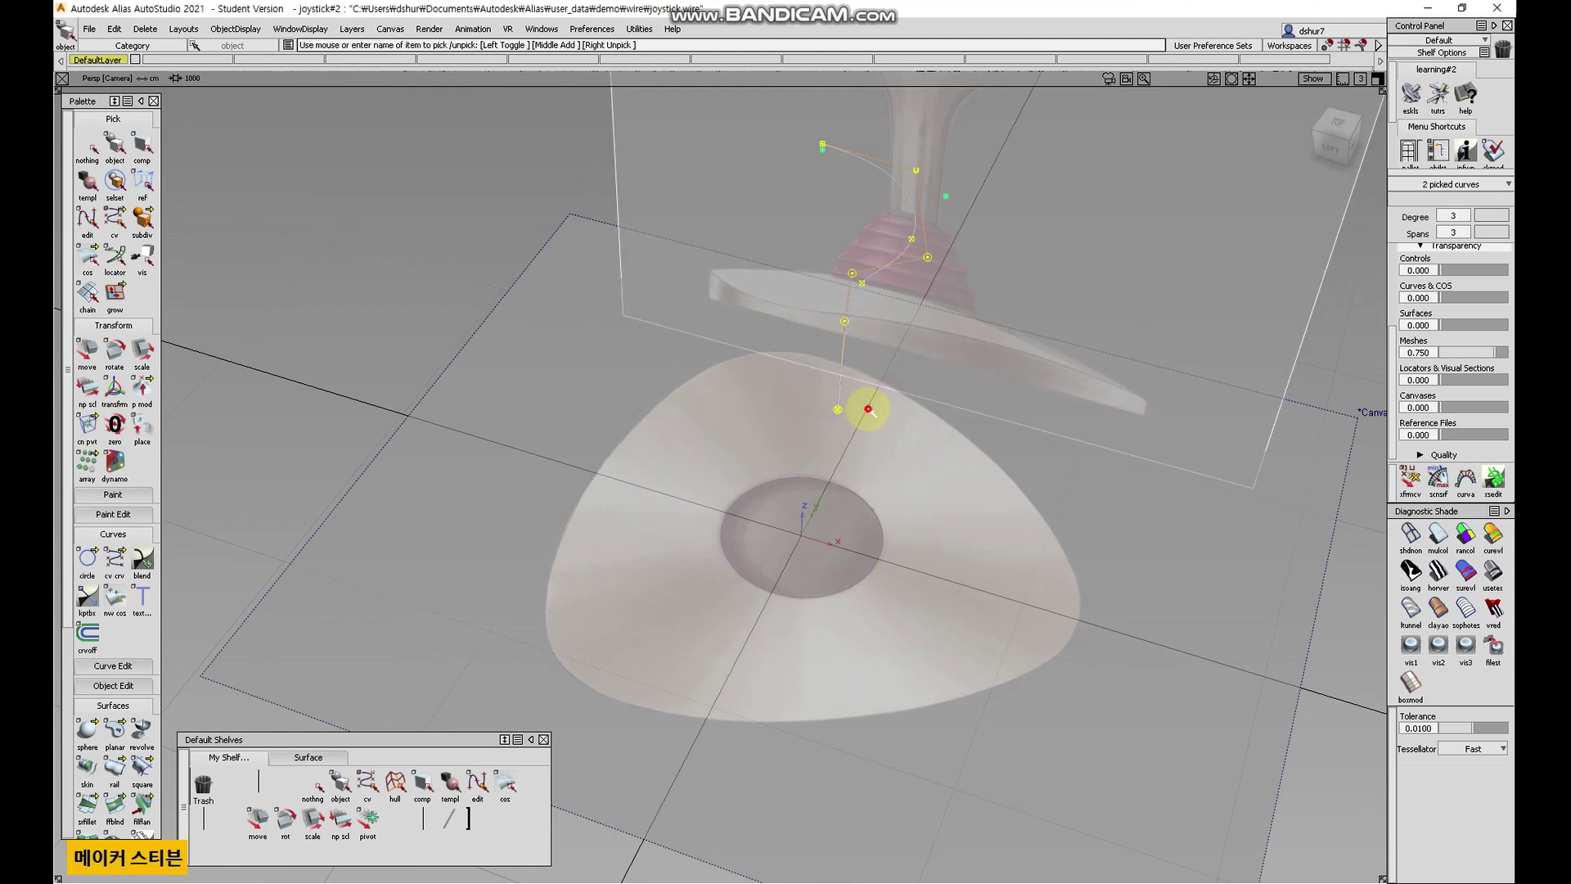
click(841, 412)
click(930, 340)
alt+shift+right_drag(912, 378, 877, 468)
alt+shift+drag(878, 468, 747, 473)
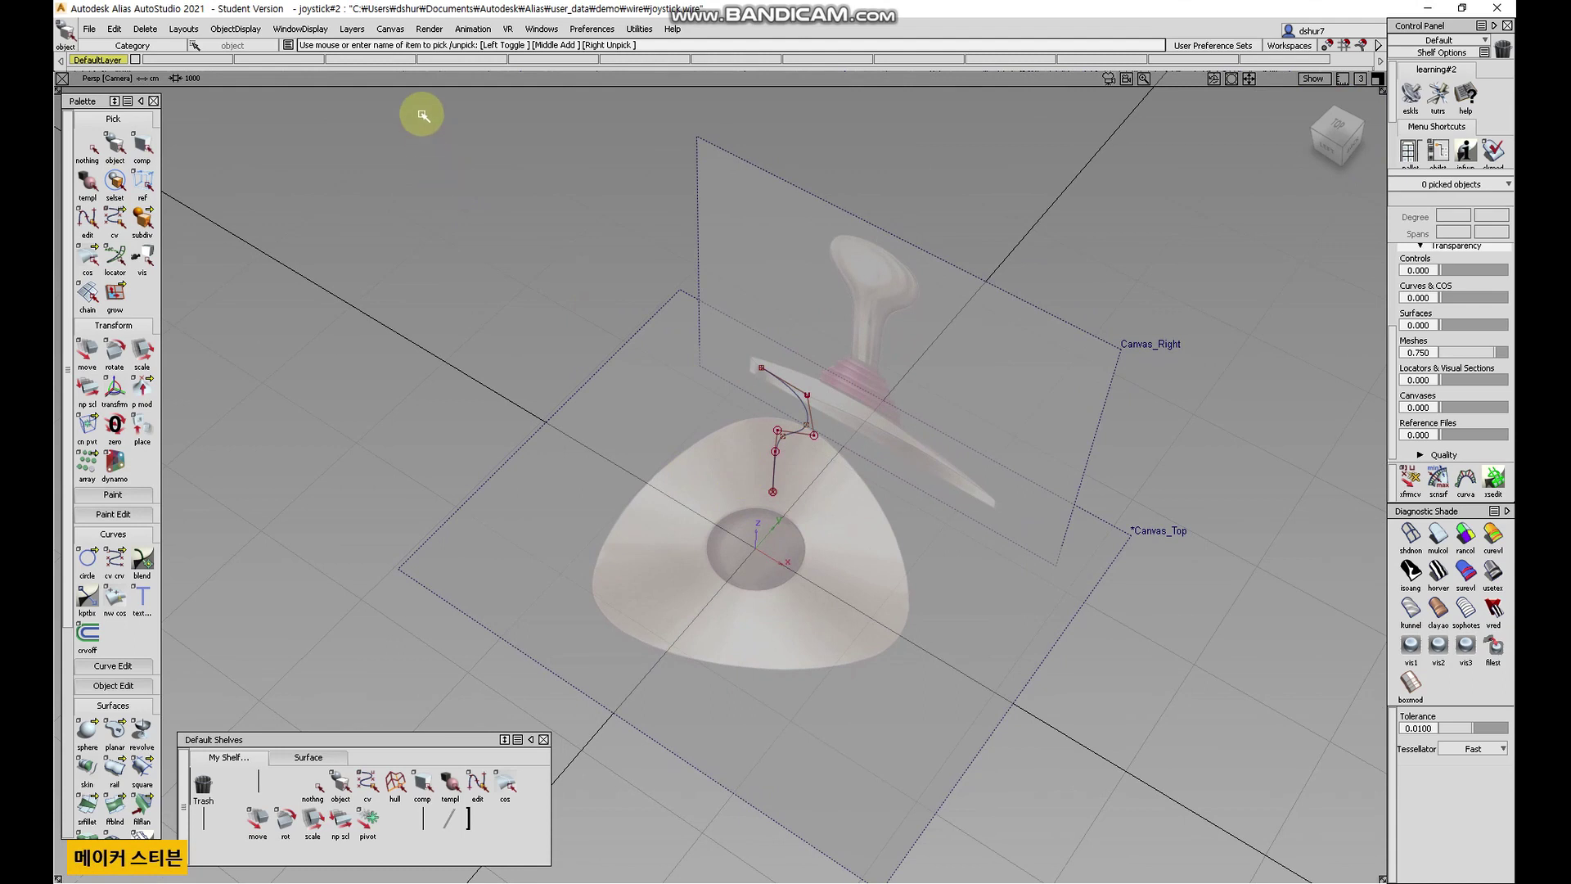
- Create a new layer and name it canvas
click(354, 29)
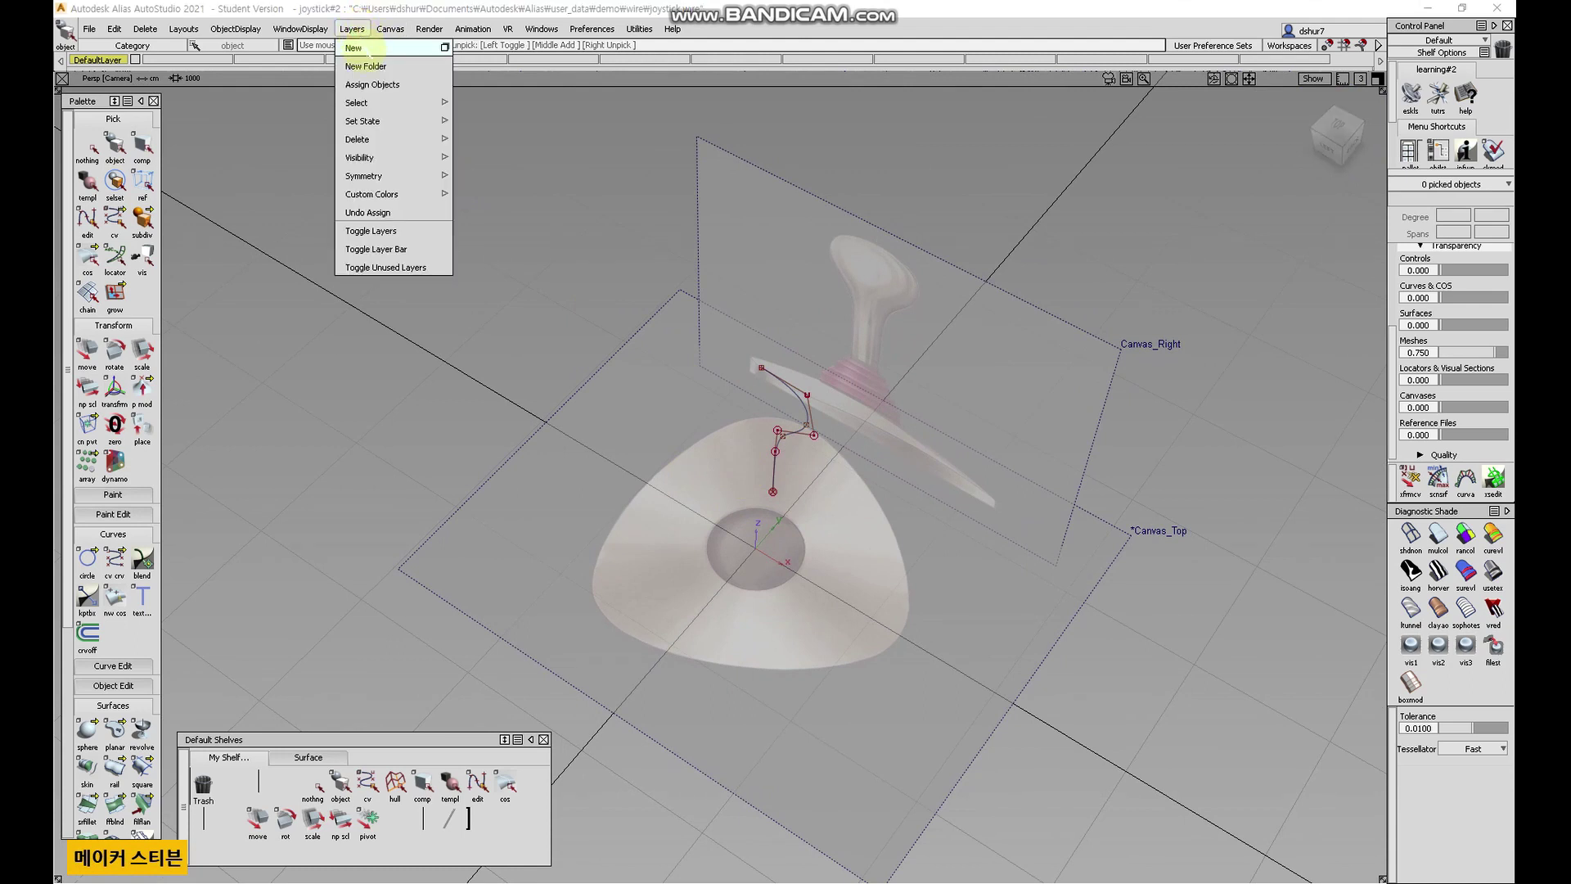
click(355, 49)
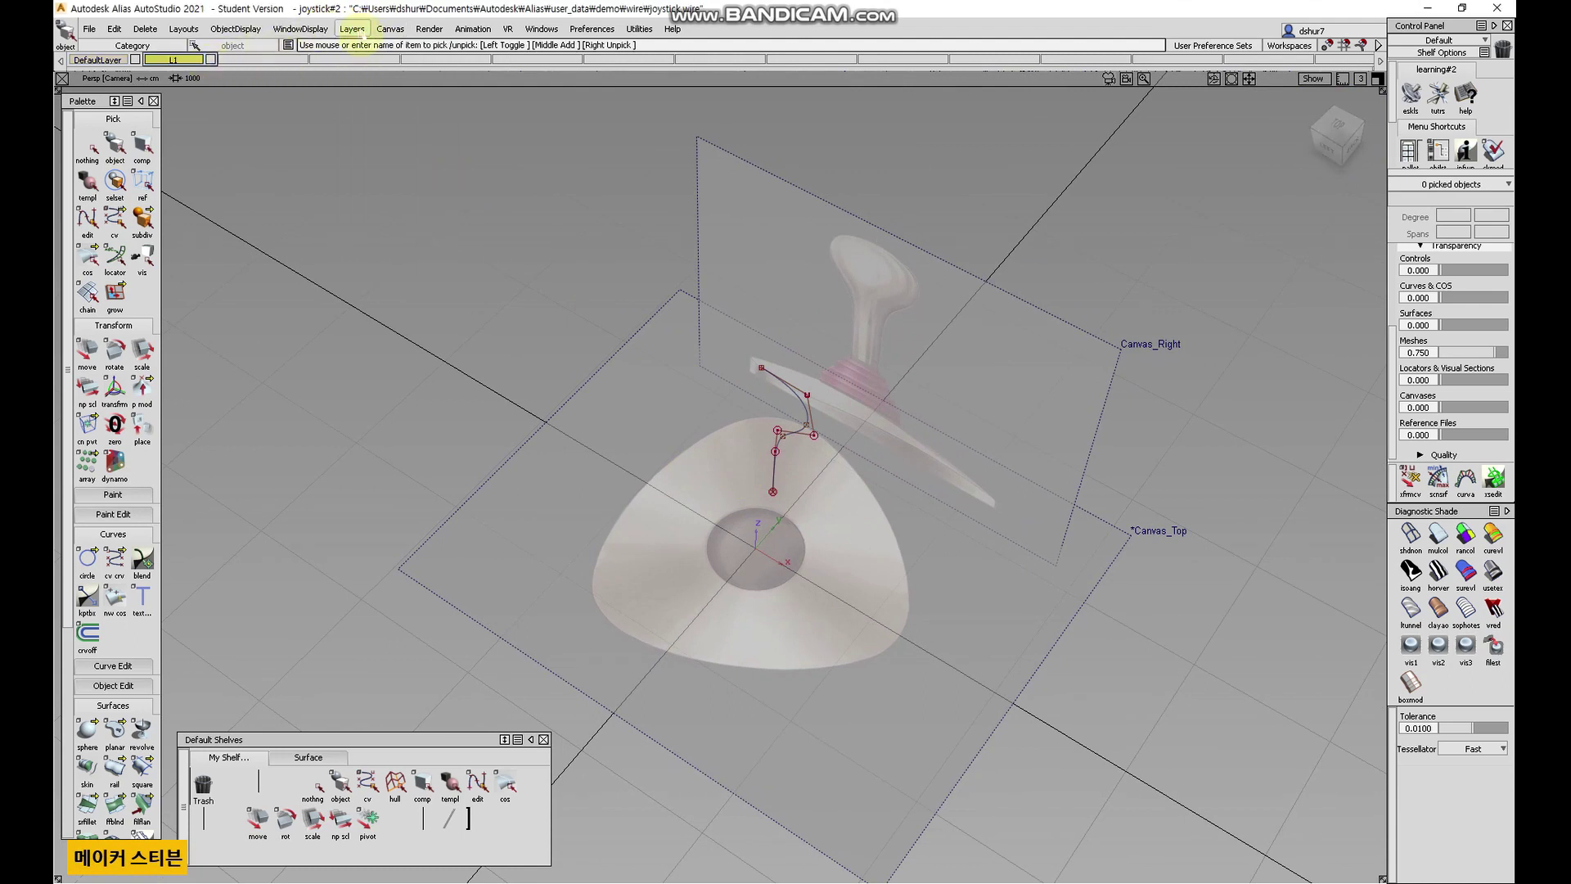
double_click(189, 60)
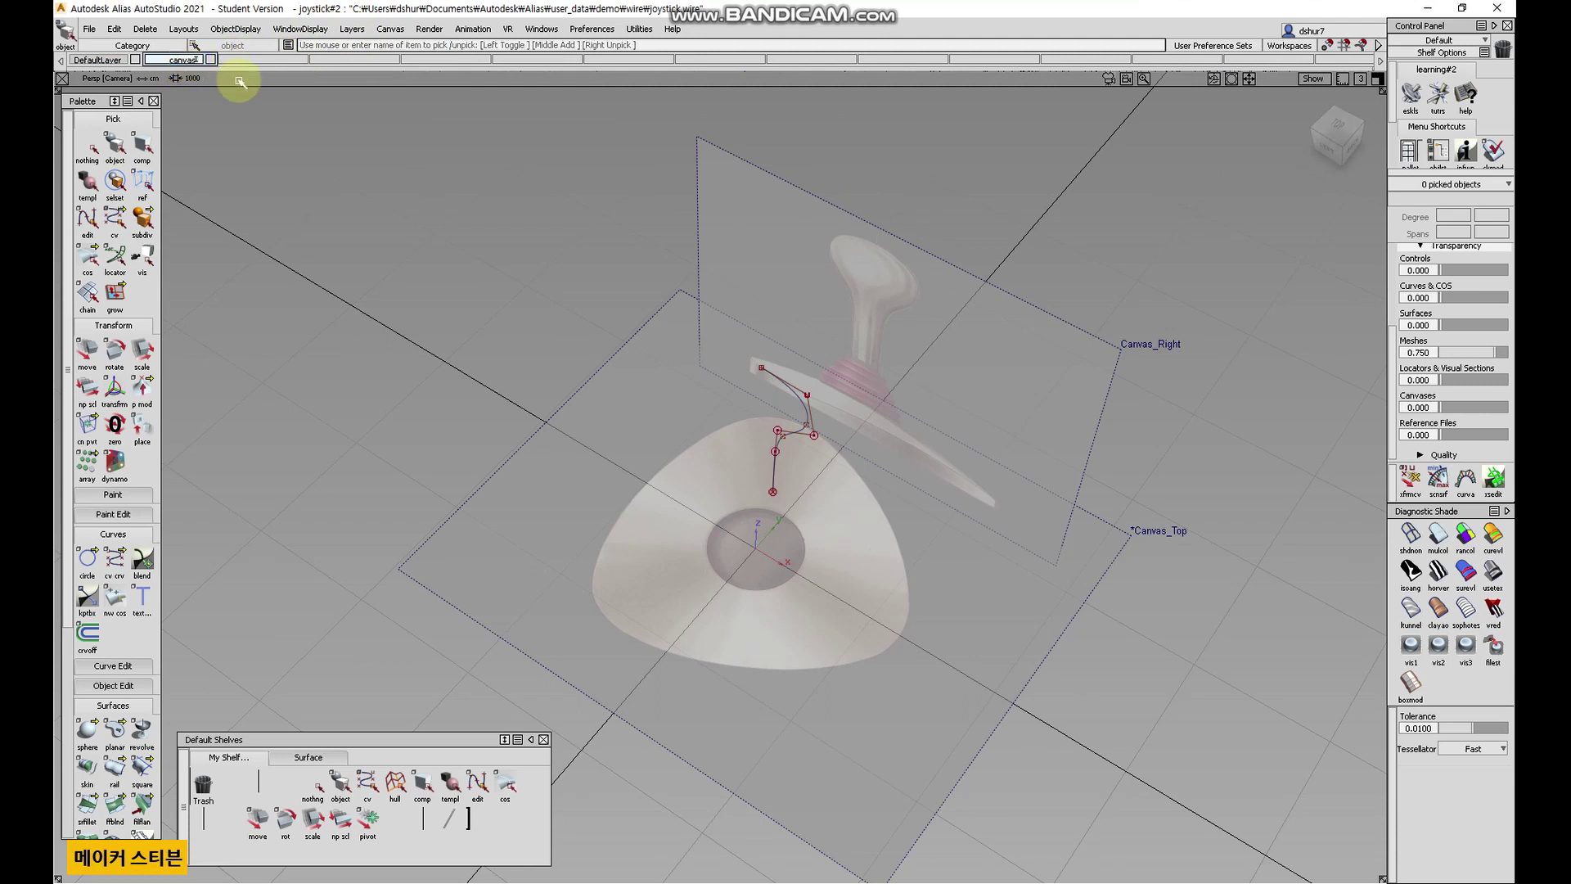
key(Return)
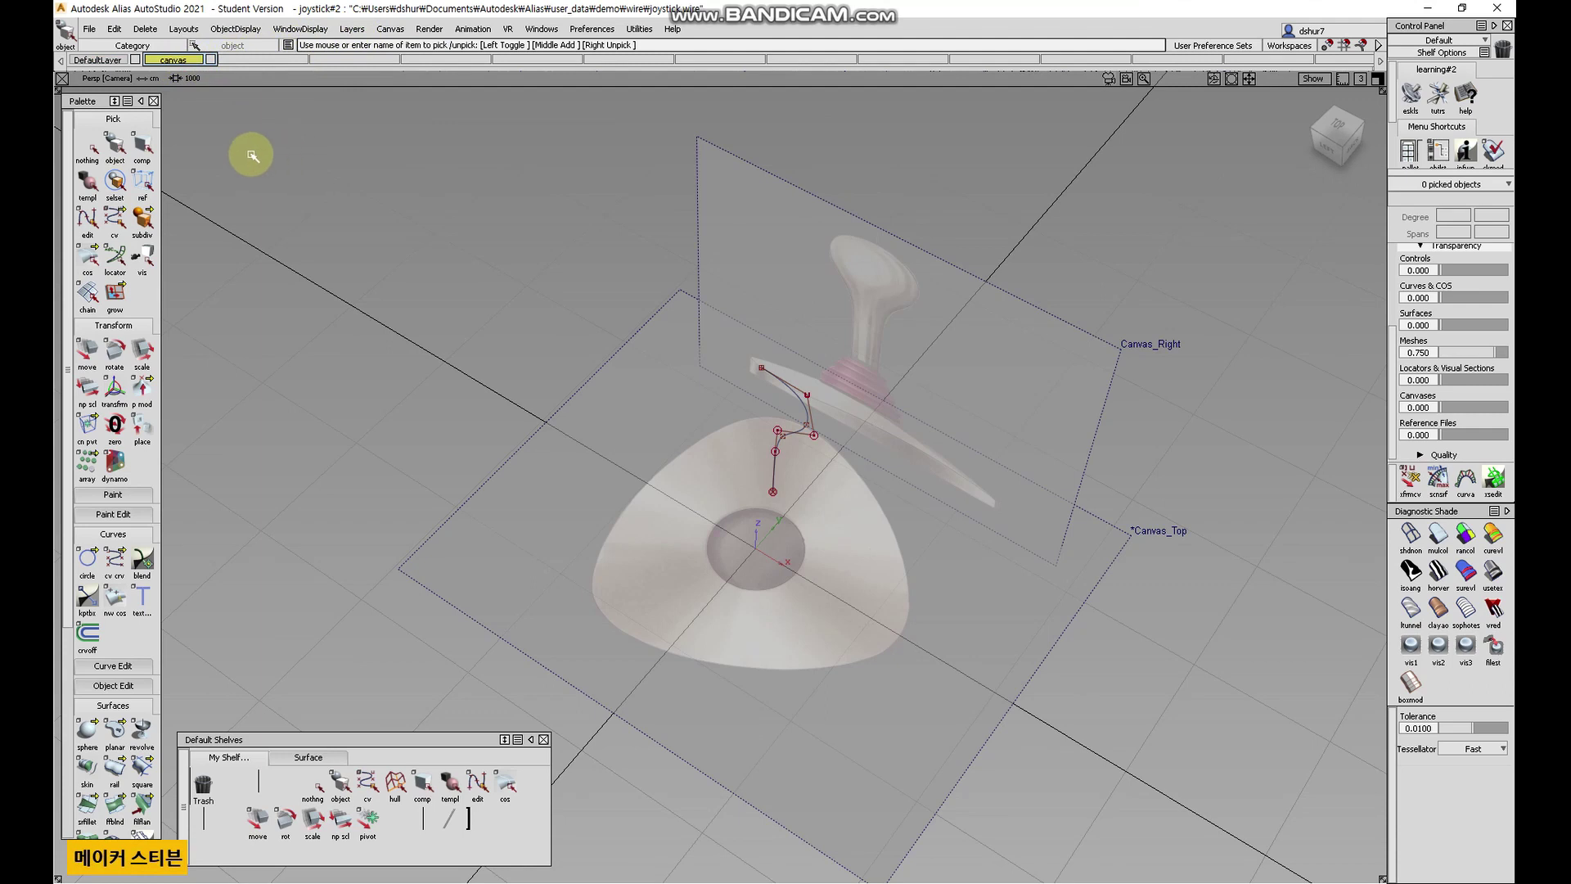
- Assign the top and right canvases to the canvas layer and make that layer a visible, non-pickable reference
click(115, 148)
drag(674, 235, 707, 304)
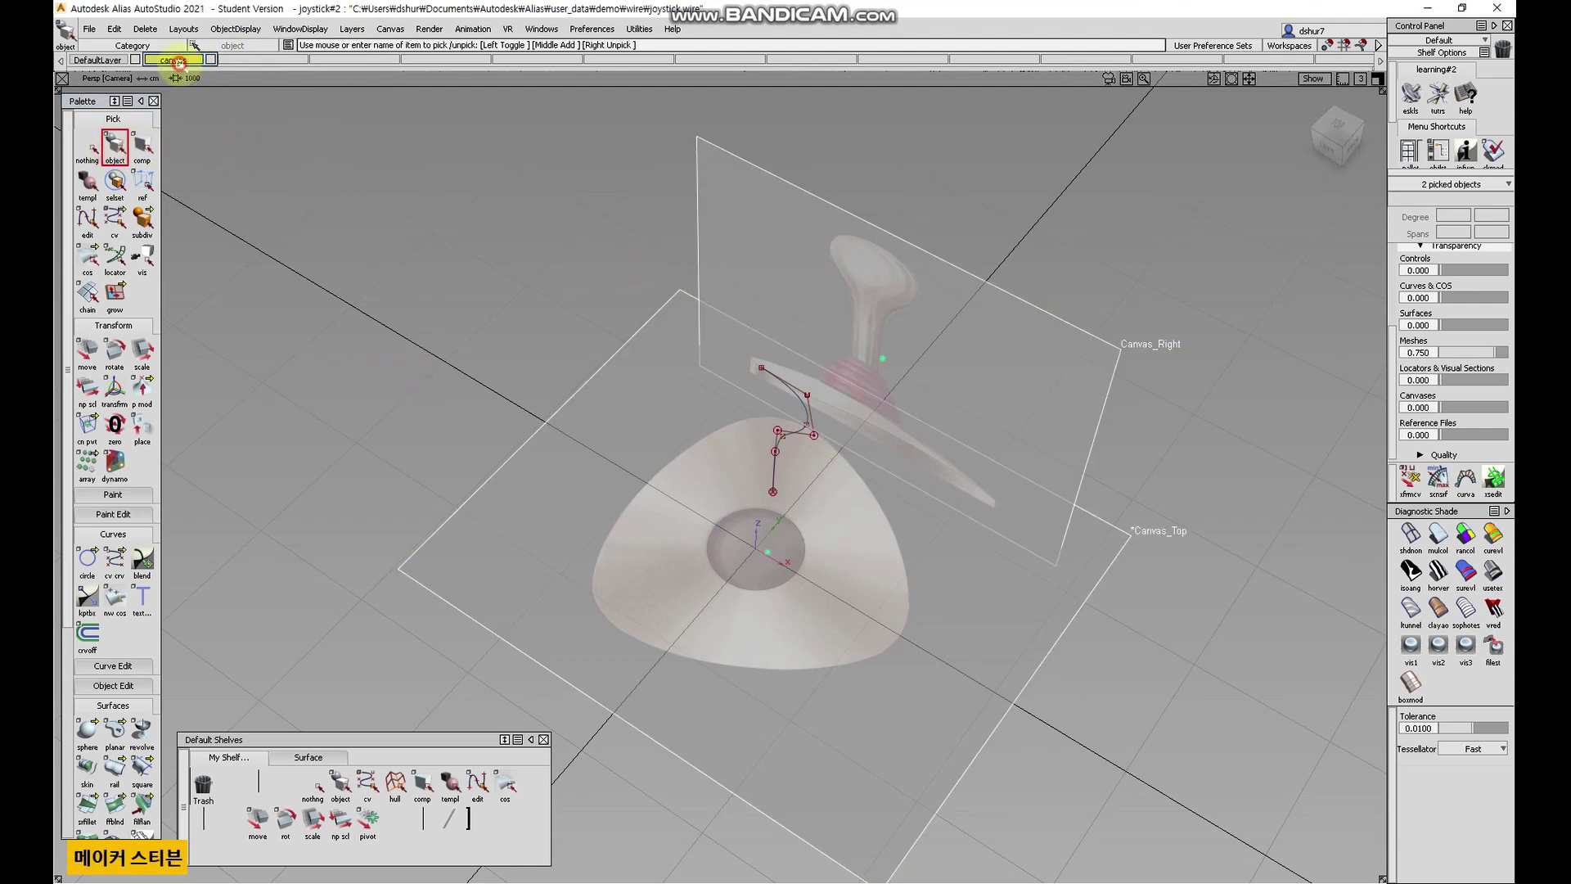
drag(176, 62, 179, 78)
click(211, 60)
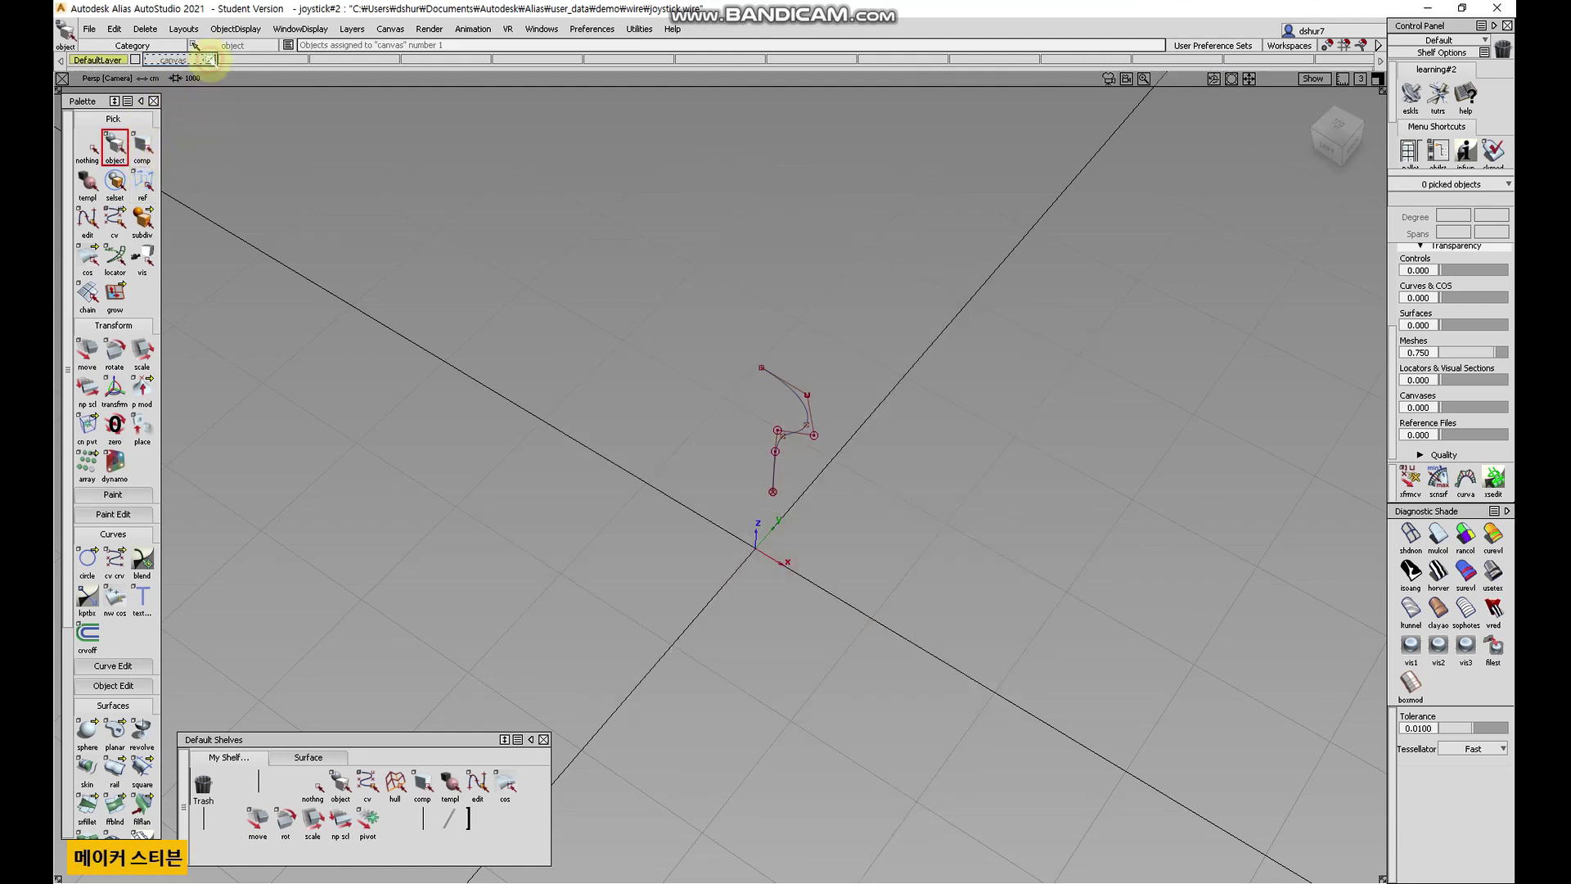
click(211, 60)
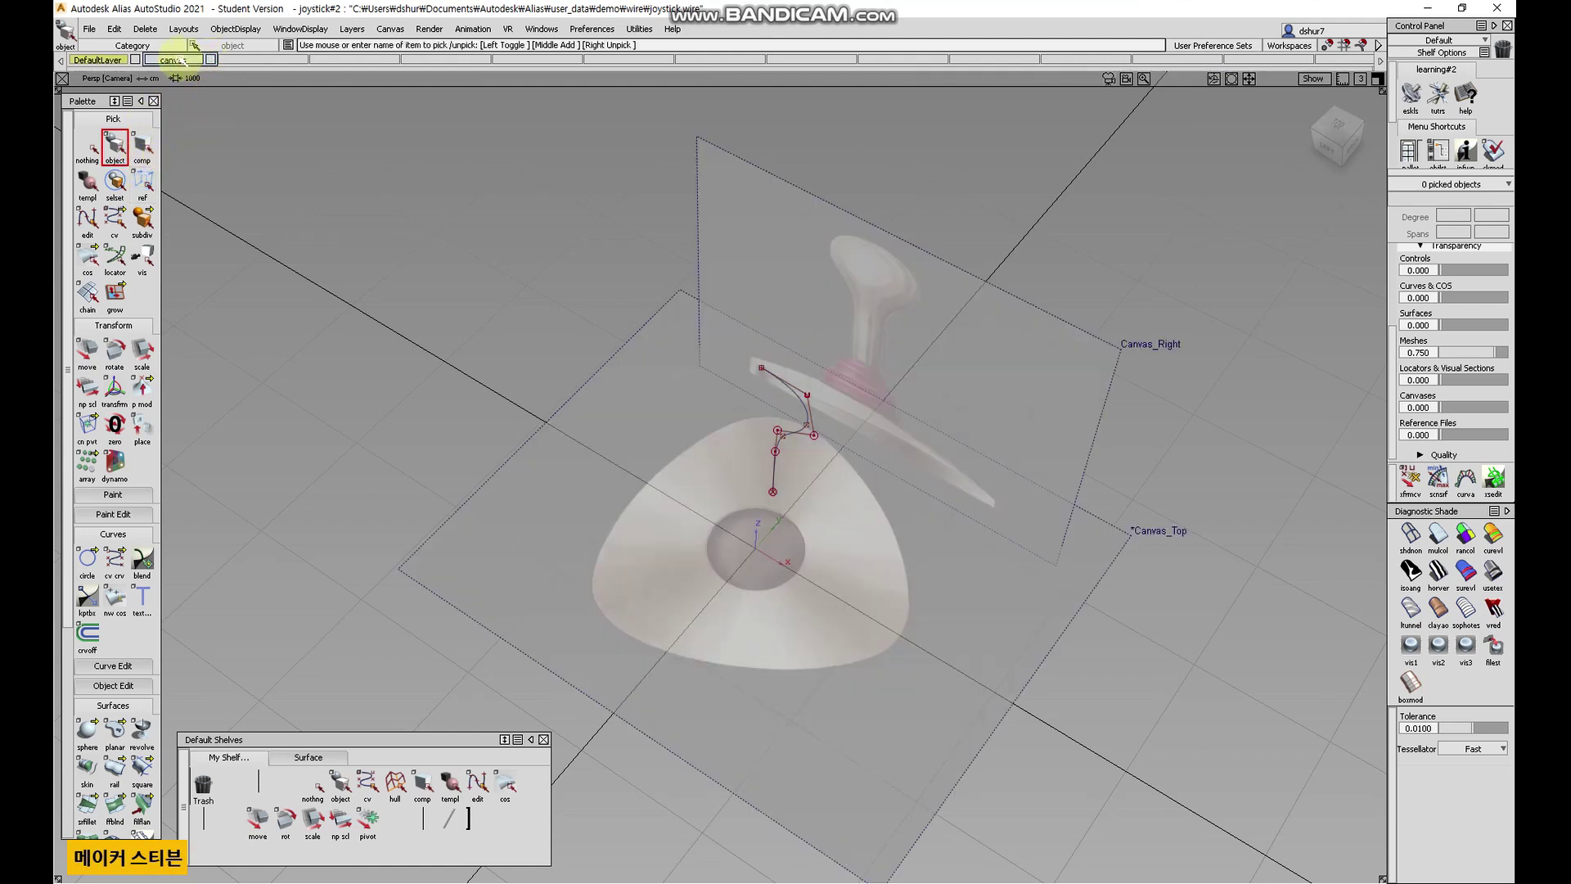
drag(174, 60, 301, 185)
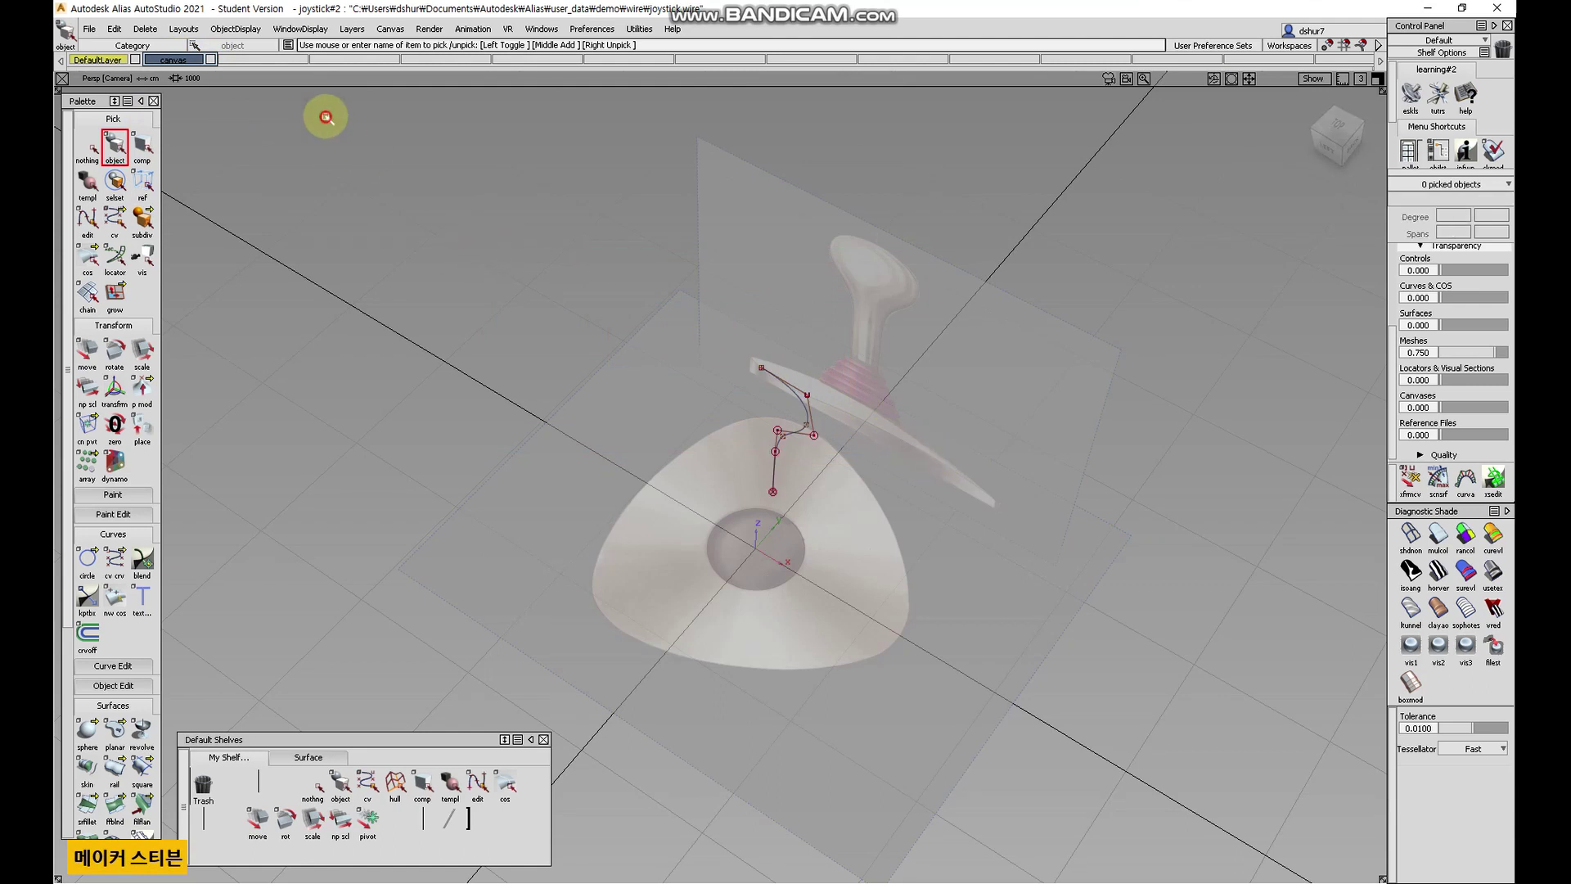
- Add a new layer named curve
click(352, 28)
click(353, 48)
double_click(266, 59)
text(curve)
key(Return)
- Add another layer named surface1 and make the curve layer active
click(352, 29)
click(353, 46)
click(341, 64)
double_click(342, 65)
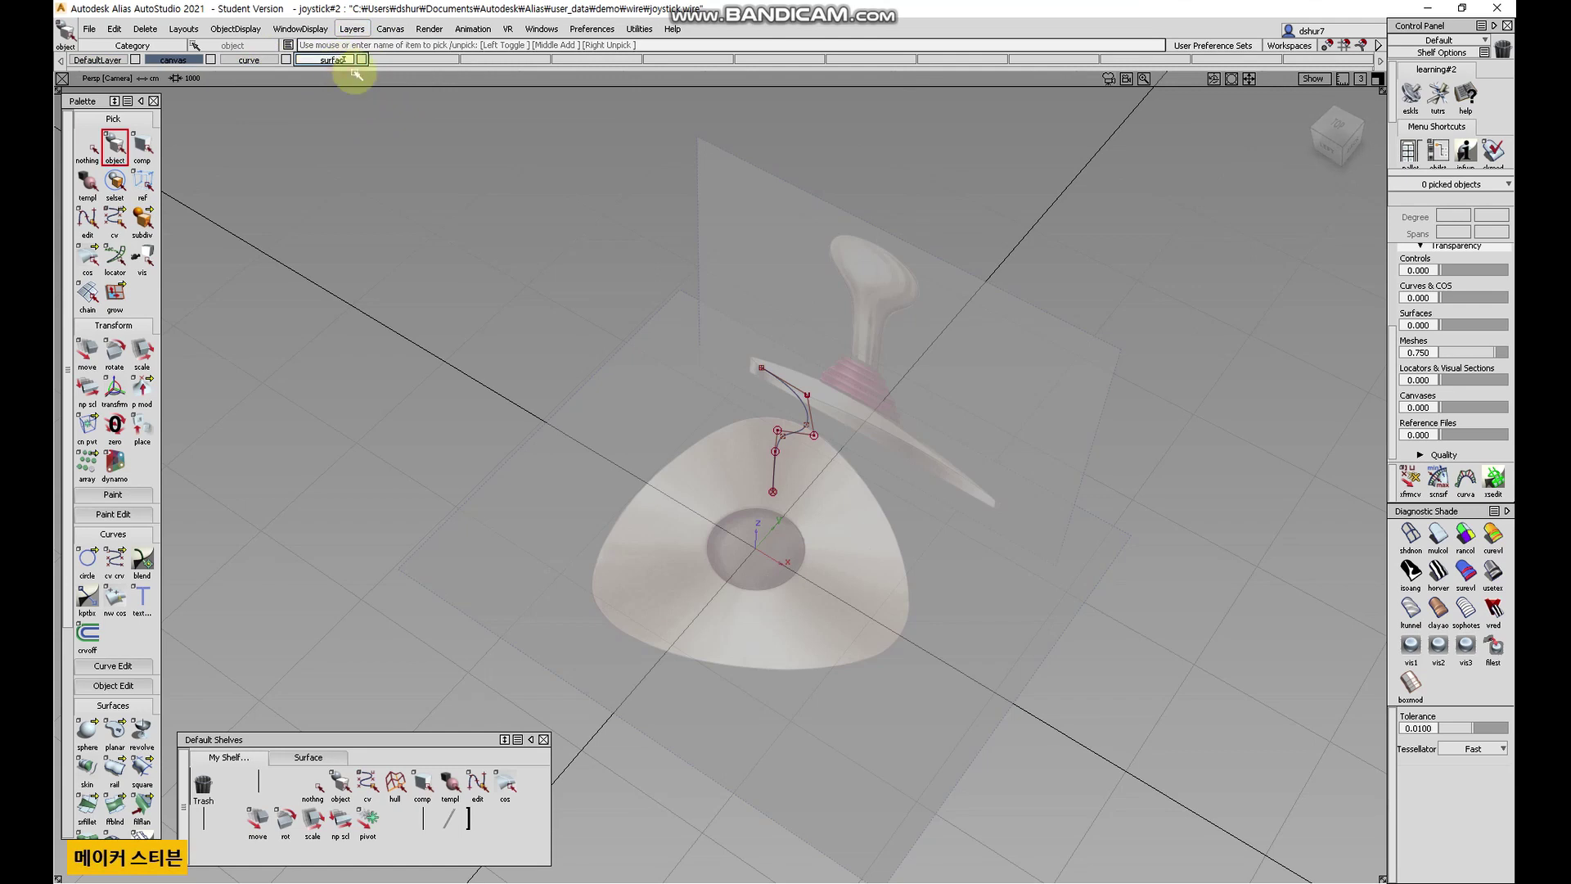
text(surface1)
key(Return)
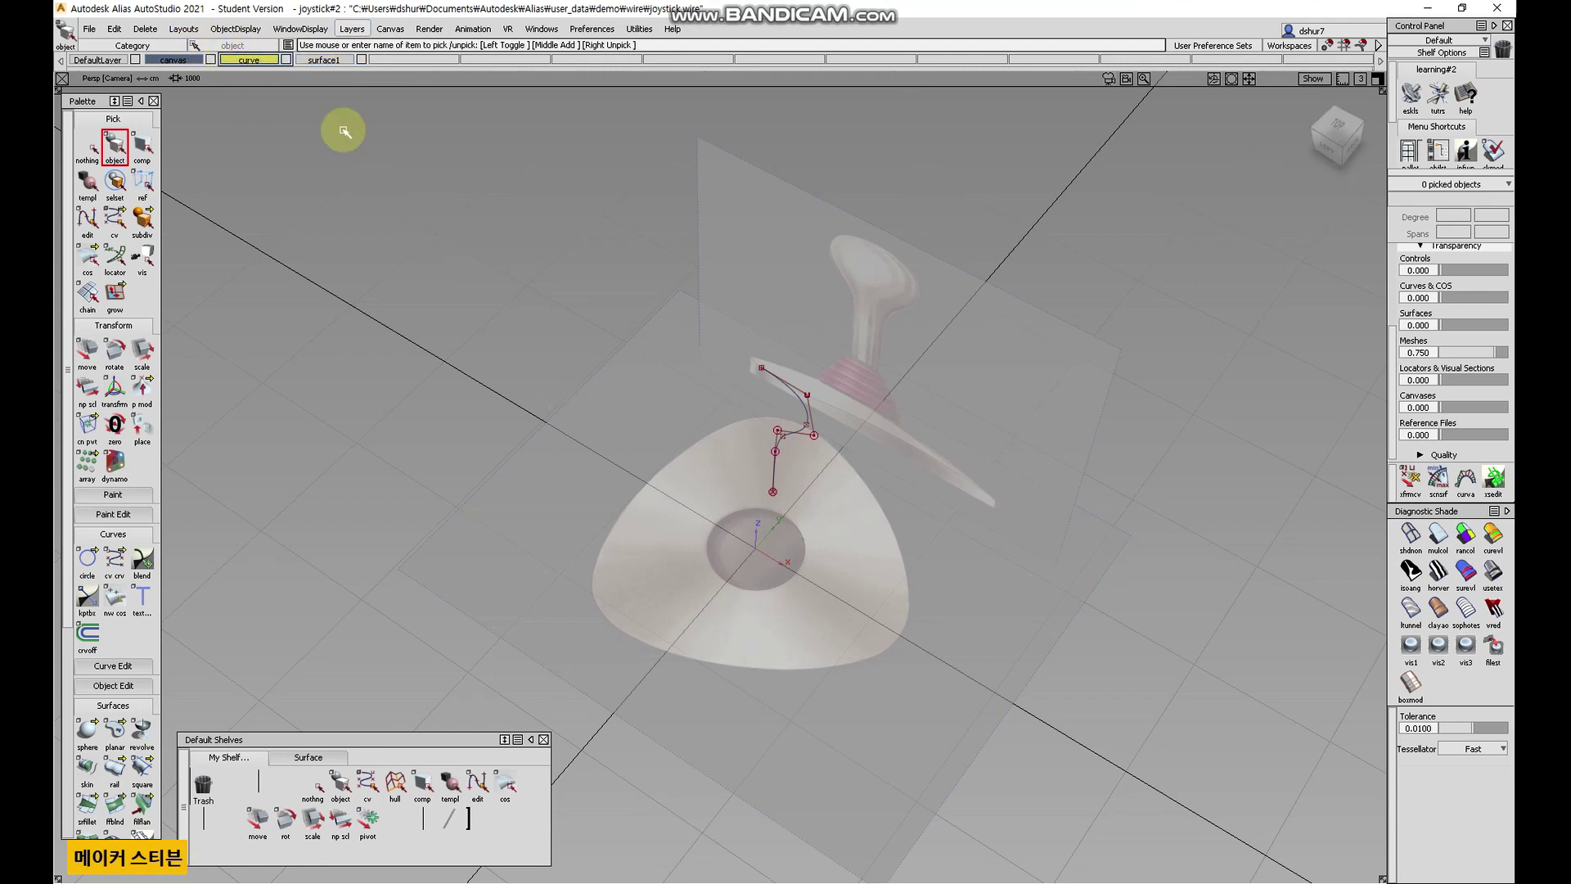
- Assign the handle profile curve to the curve layer and leave it unpicked
click(784, 440)
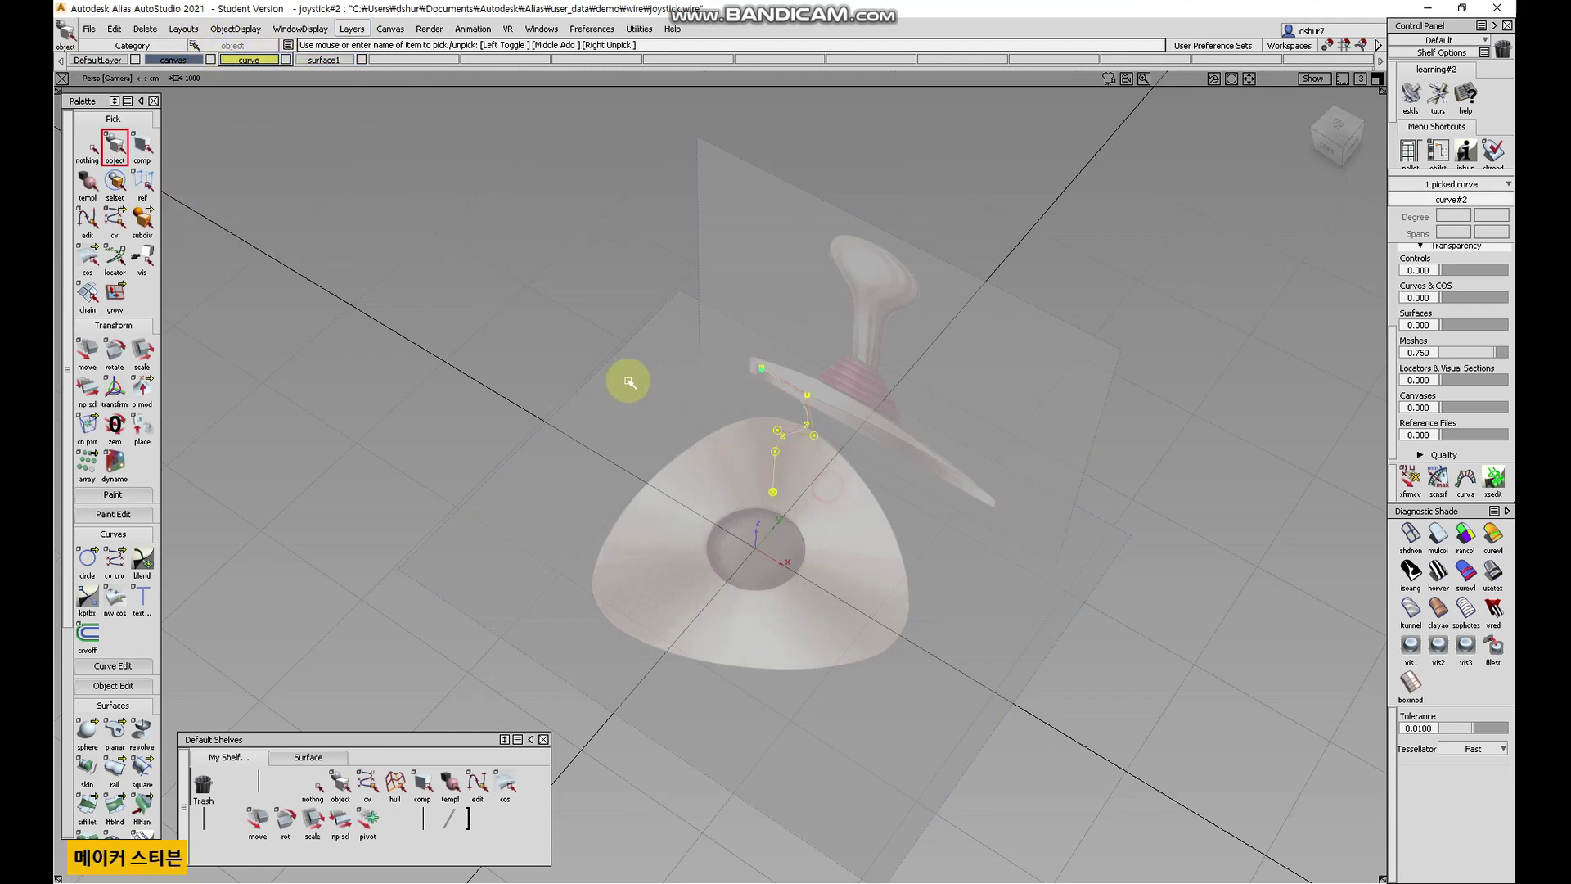
drag(249, 60, 253, 74)
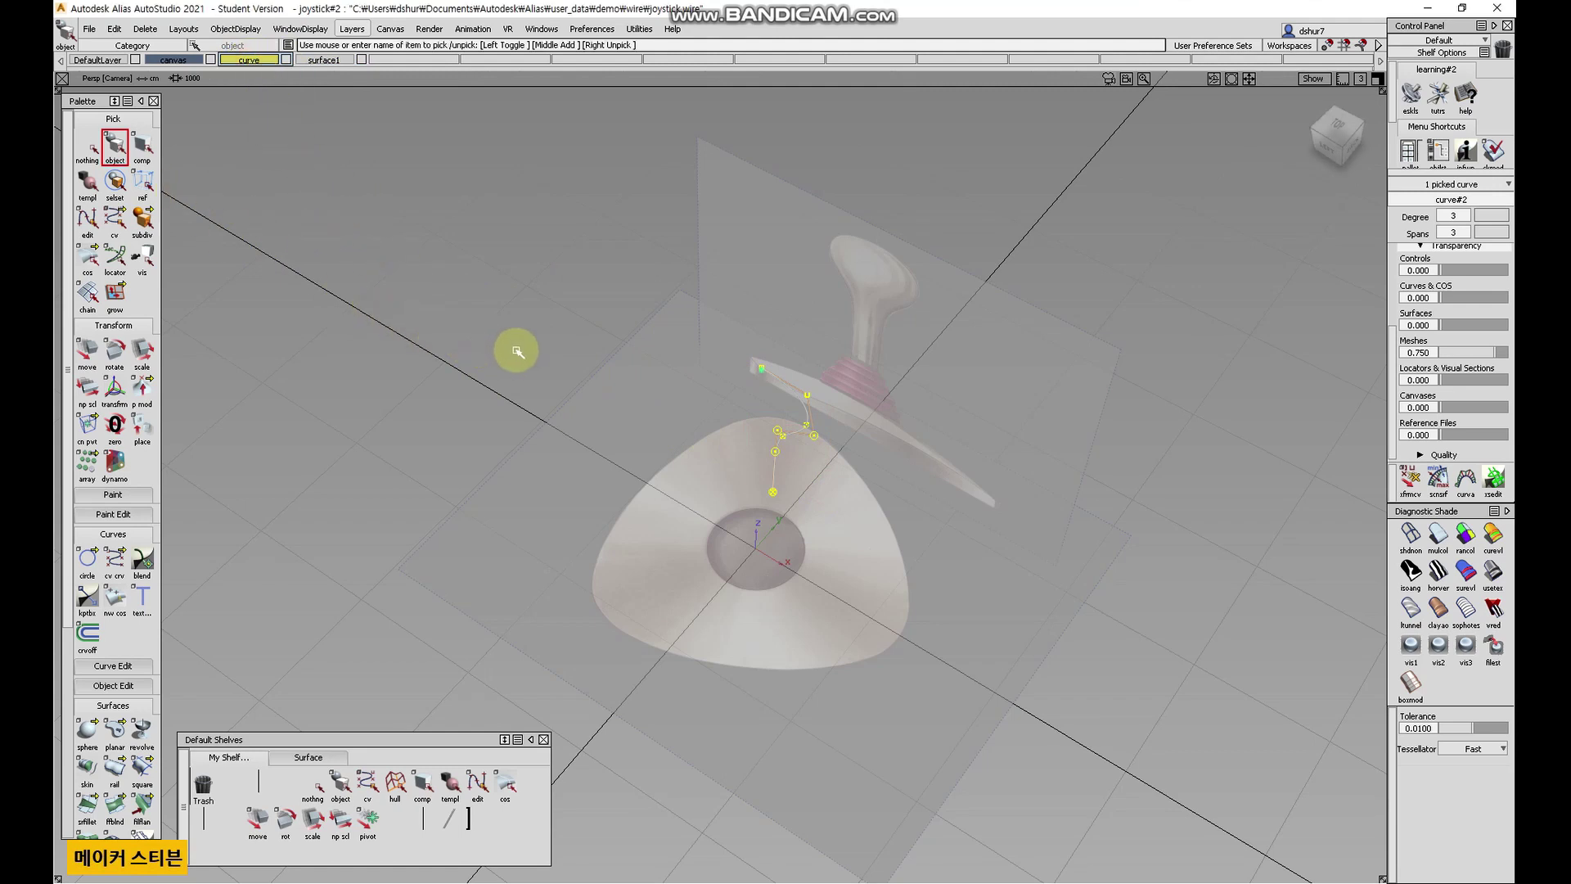
alt+shift+drag(561, 354, 603, 426)
alt+shift+right_drag(711, 419, 911, 361)
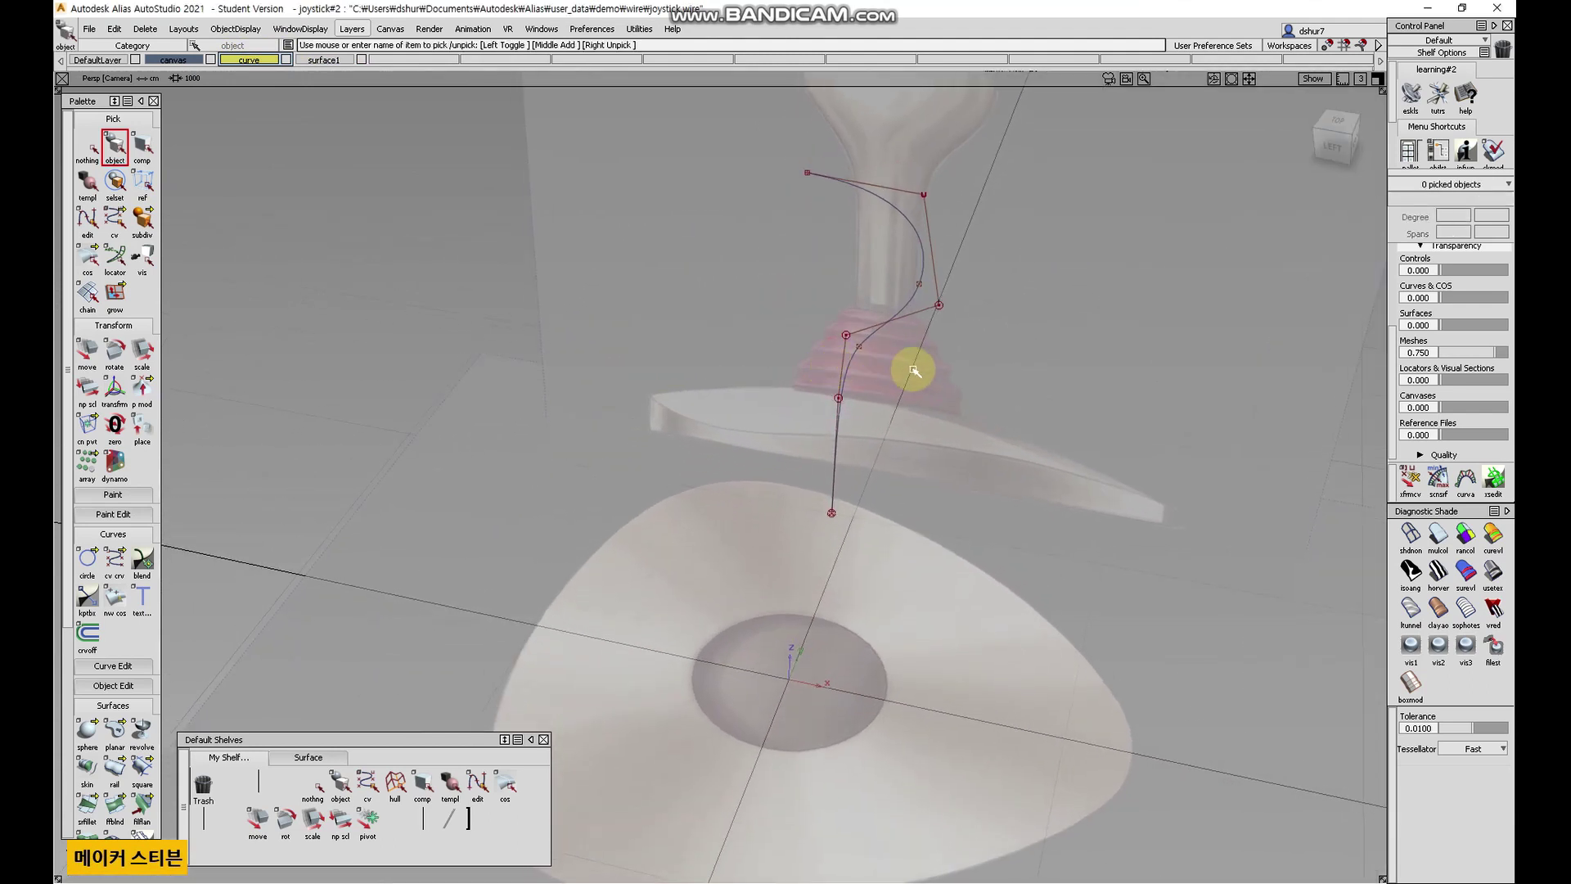
alt+shift+middle_drag(610, 308, 385, 245)
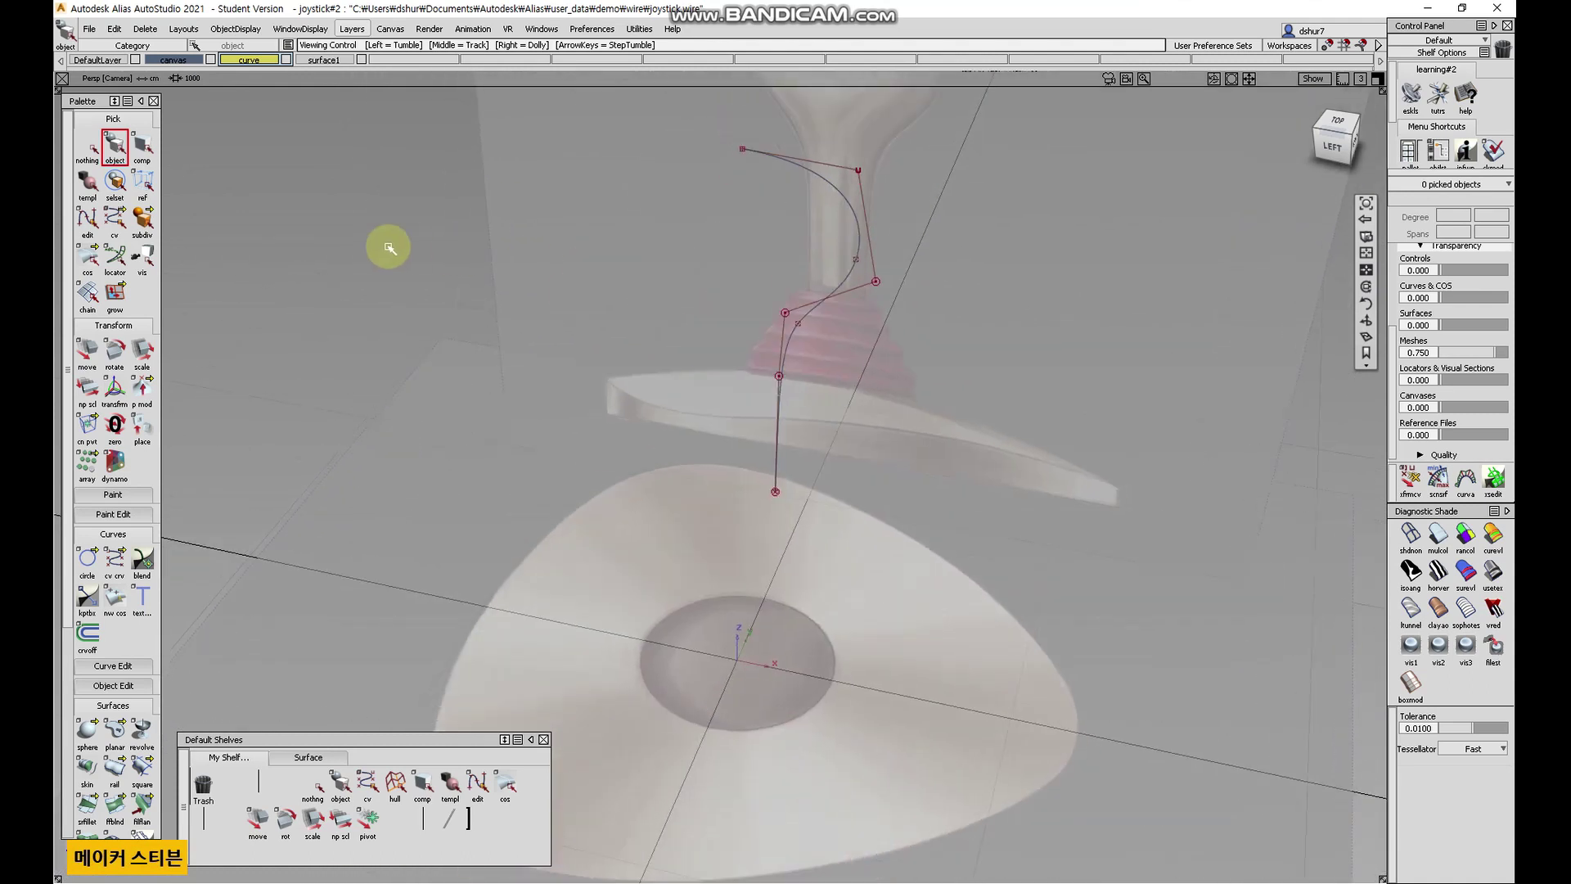
- Revolve the handle profile curve 360 degrees around the local Z axis with one segment and degree 5
click(803, 349)
alt+shift+right_drag(802, 349, 747, 253)
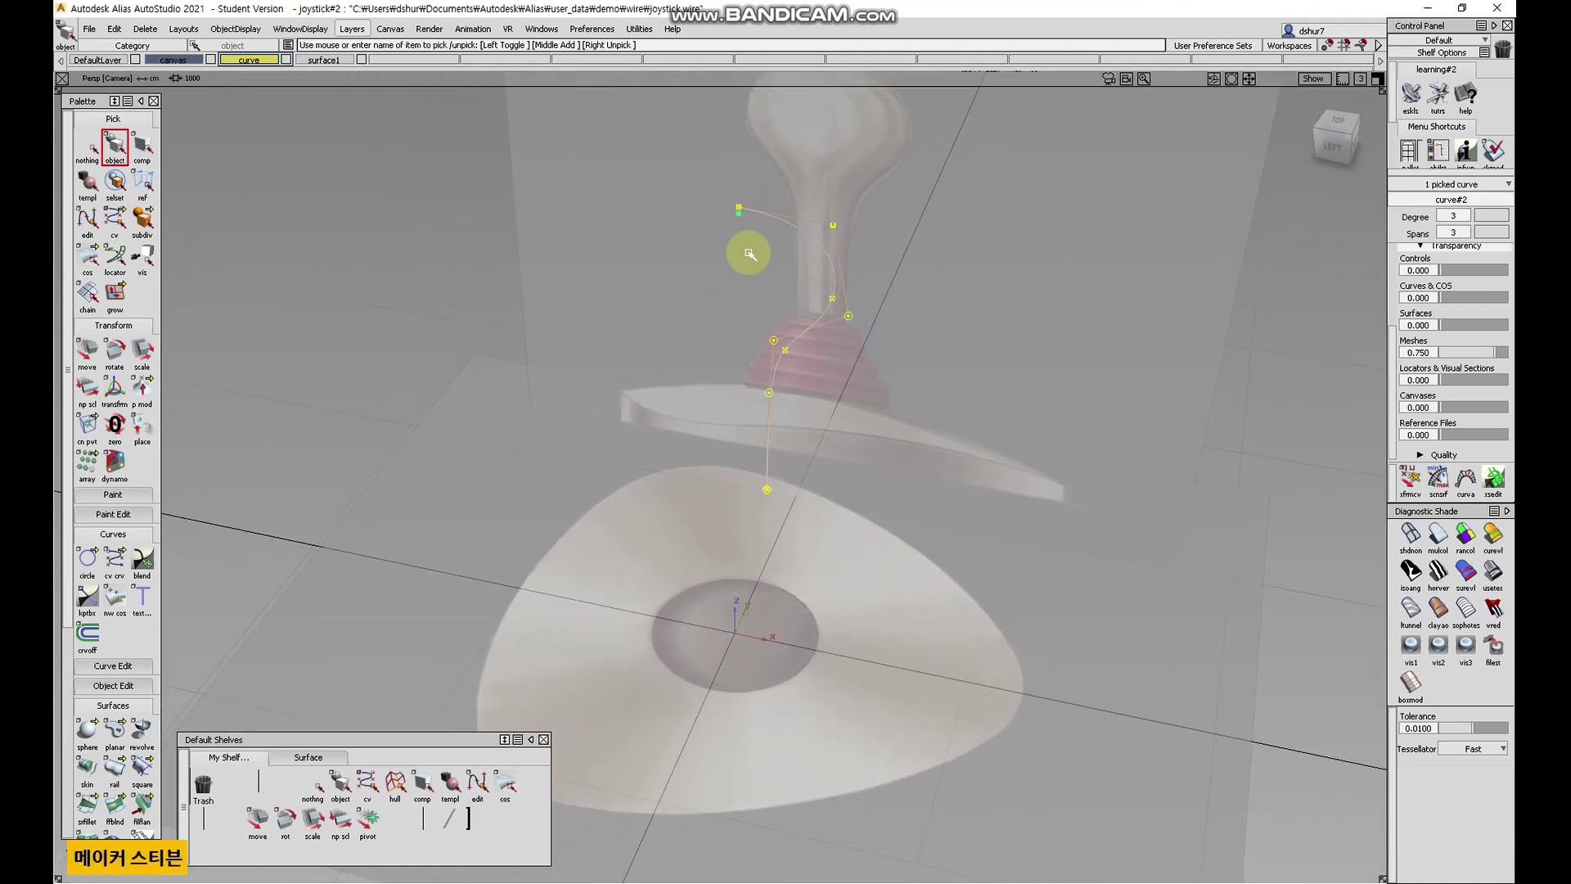
click(1332, 144)
alt+shift+drag(954, 288, 894, 393)
mouse_move(894, 392)
alt+shift+middle_down()
mouse_move(851, 434)
mouse_move(871, 396)
mouse_move(876, 410)
alt+shift+middle_up()
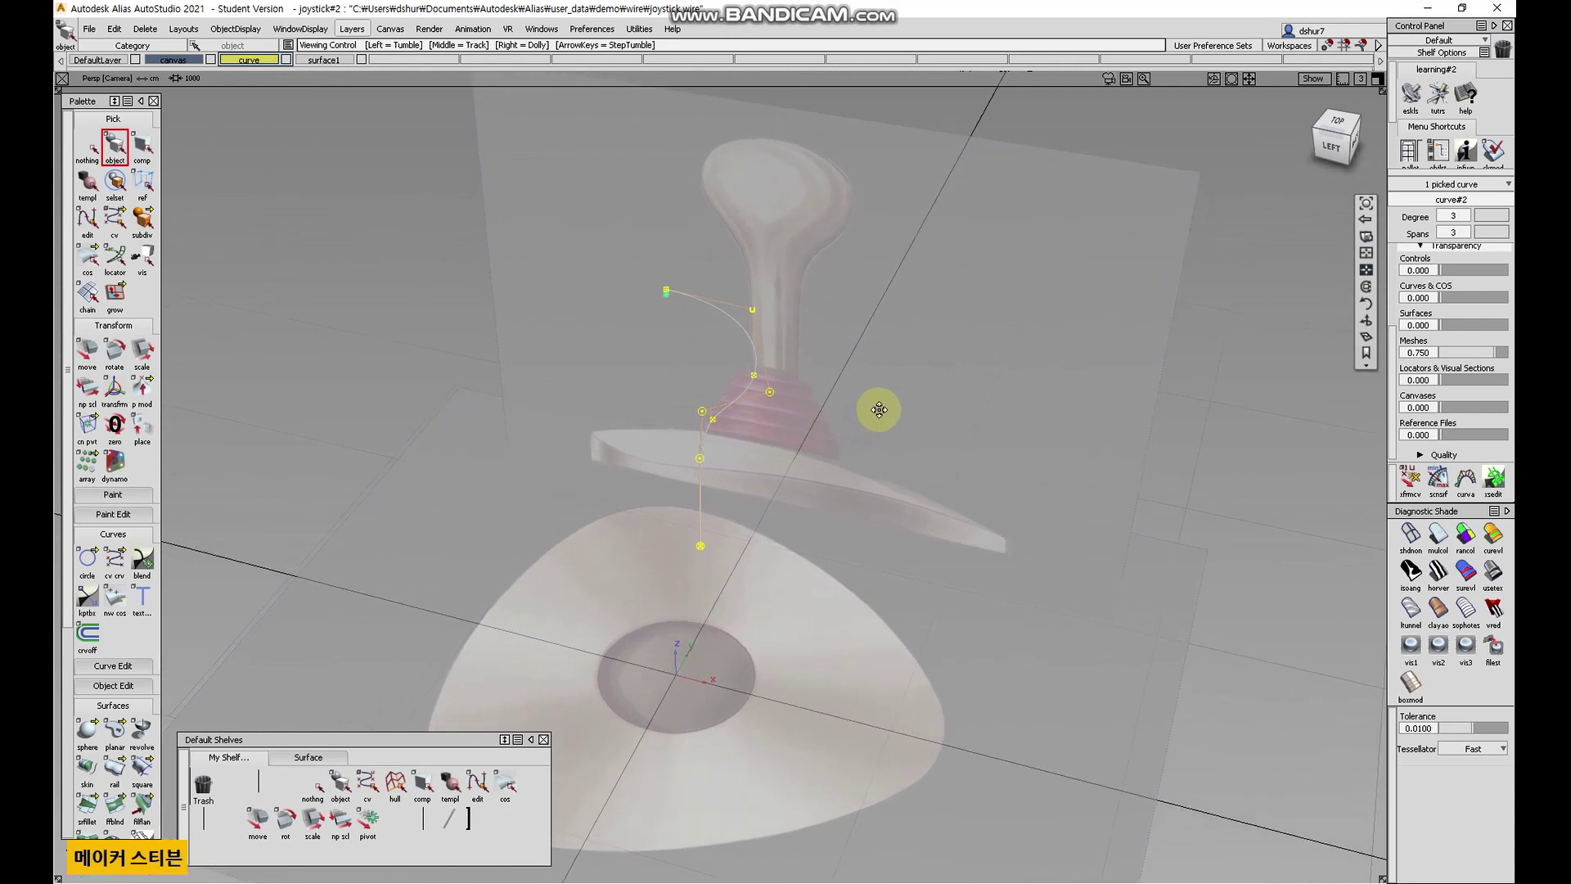
alt+shift+right_drag(880, 410, 792, 515)
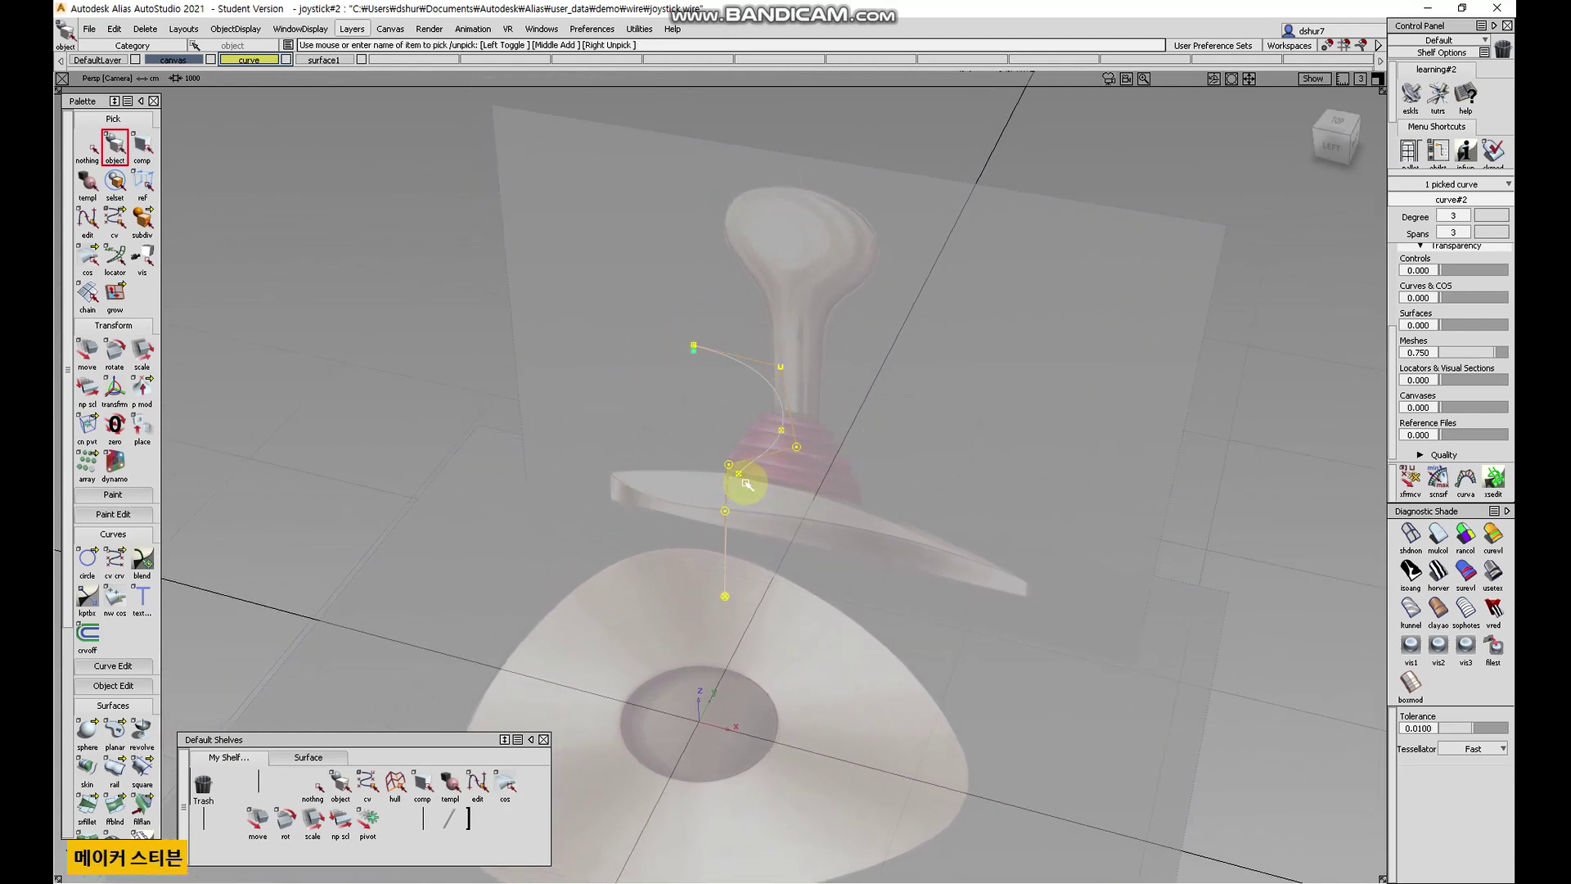
scroll(135, 577, down, 3)
scroll(140, 572, down, 5)
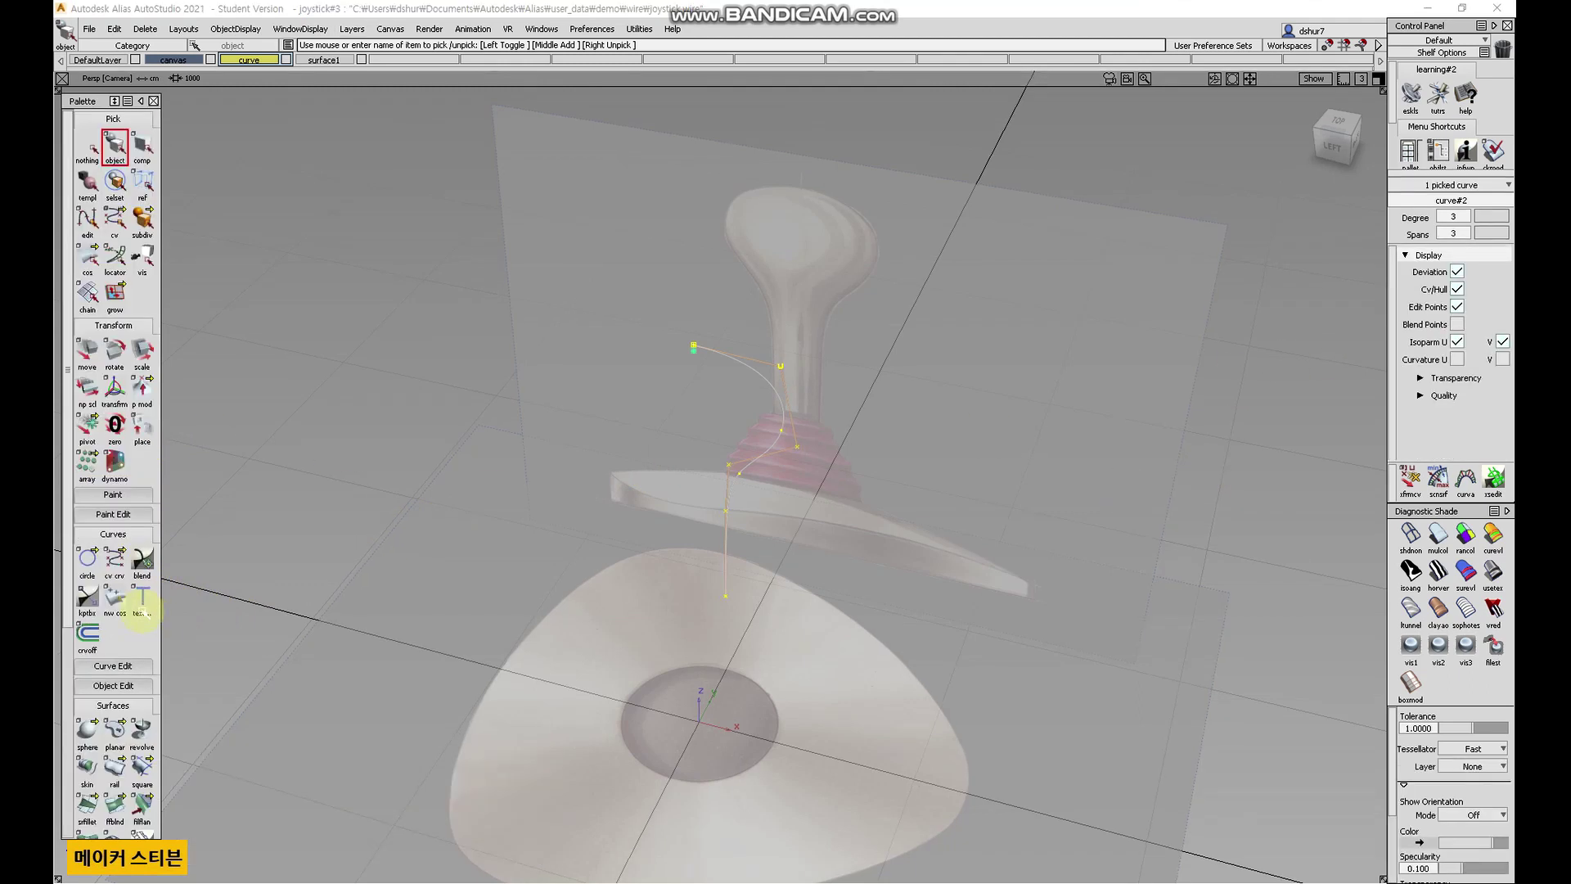
scroll(143, 609, down, 4)
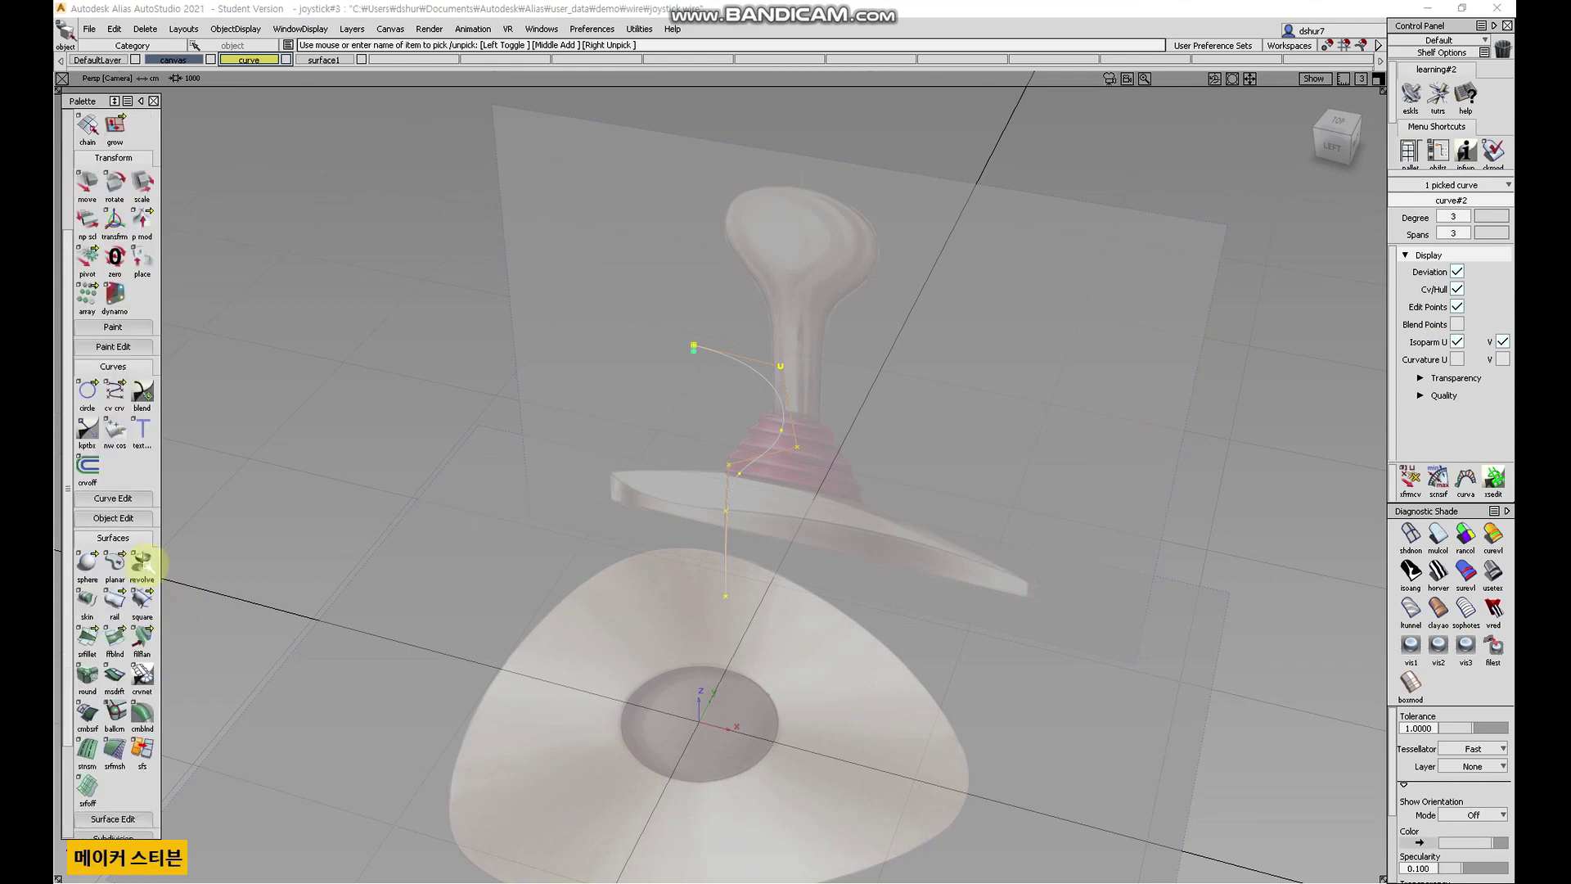
click(143, 563)
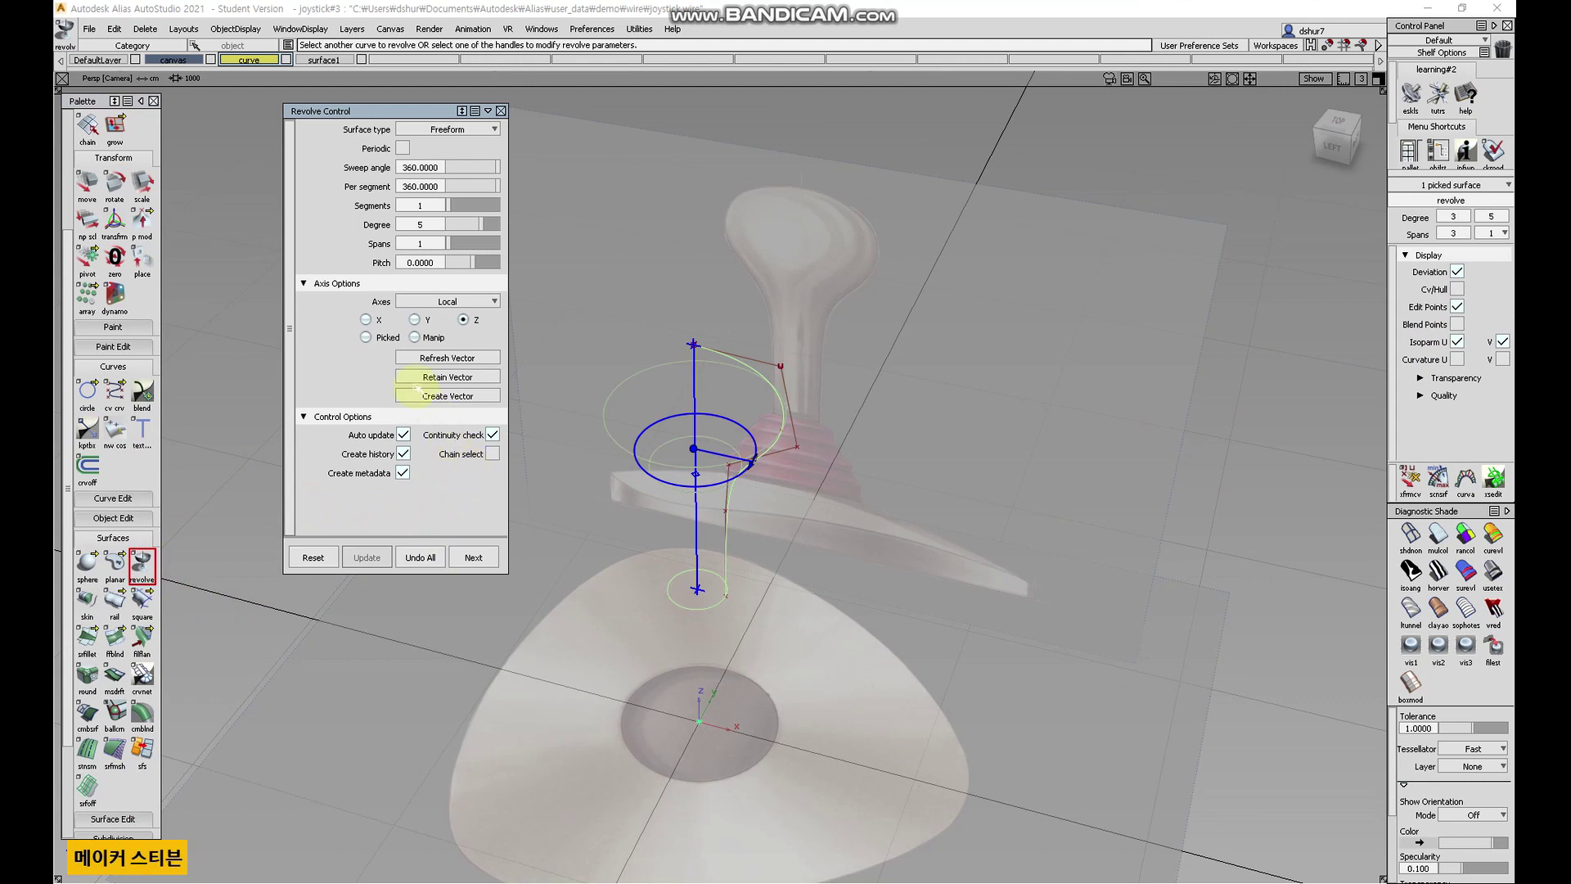
- Preview the revolve about the X axis, switch back to Z, and finish the revolve by closing its settings
click(366, 320)
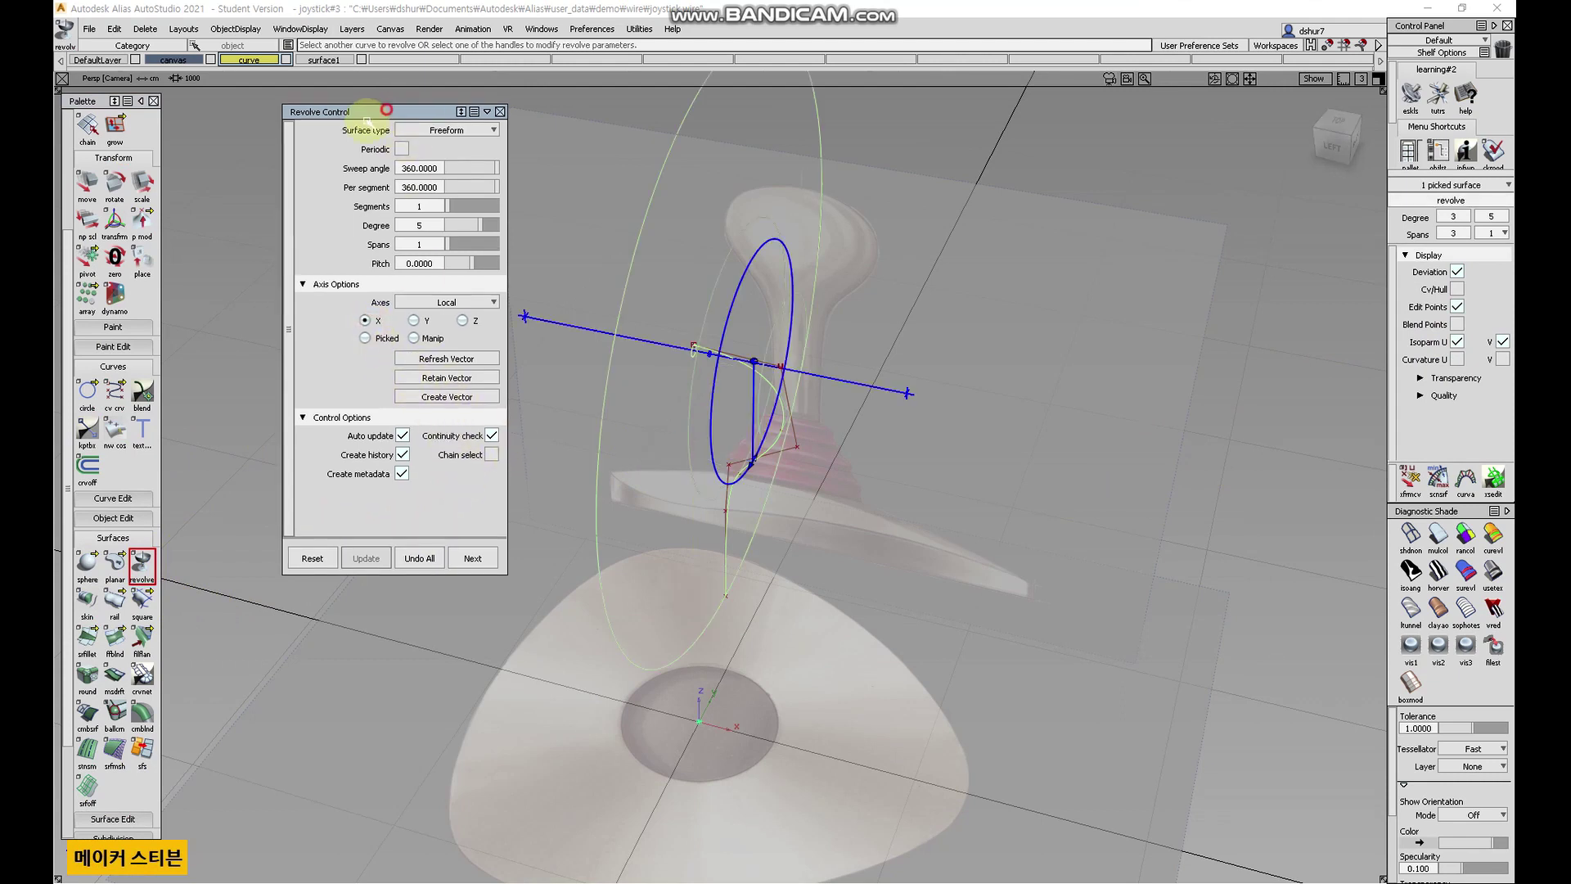
drag(387, 110, 335, 134)
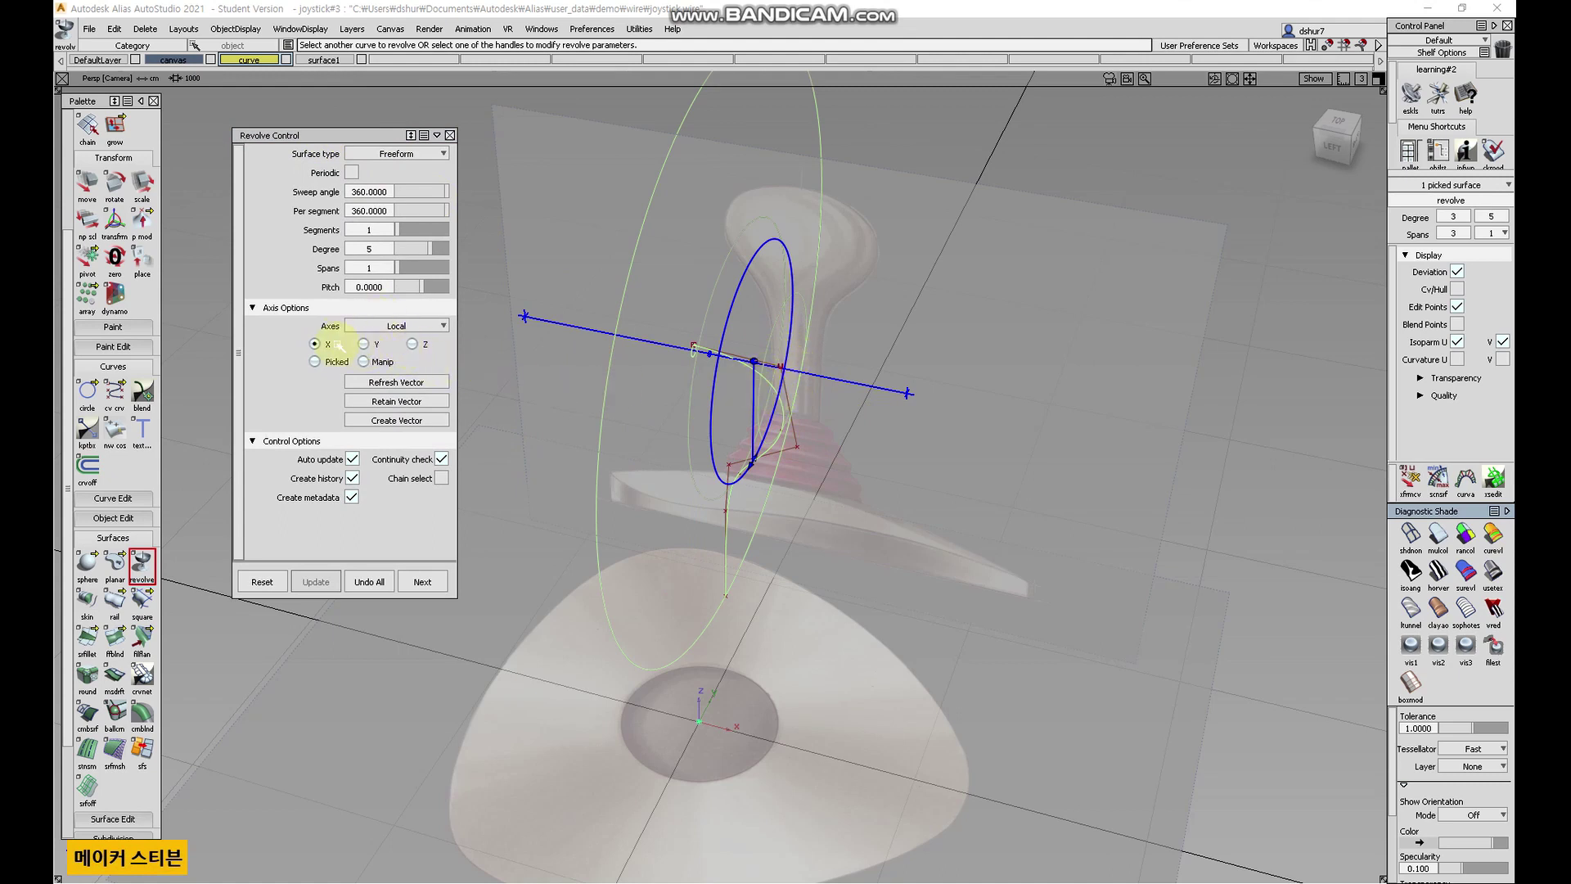
click(412, 344)
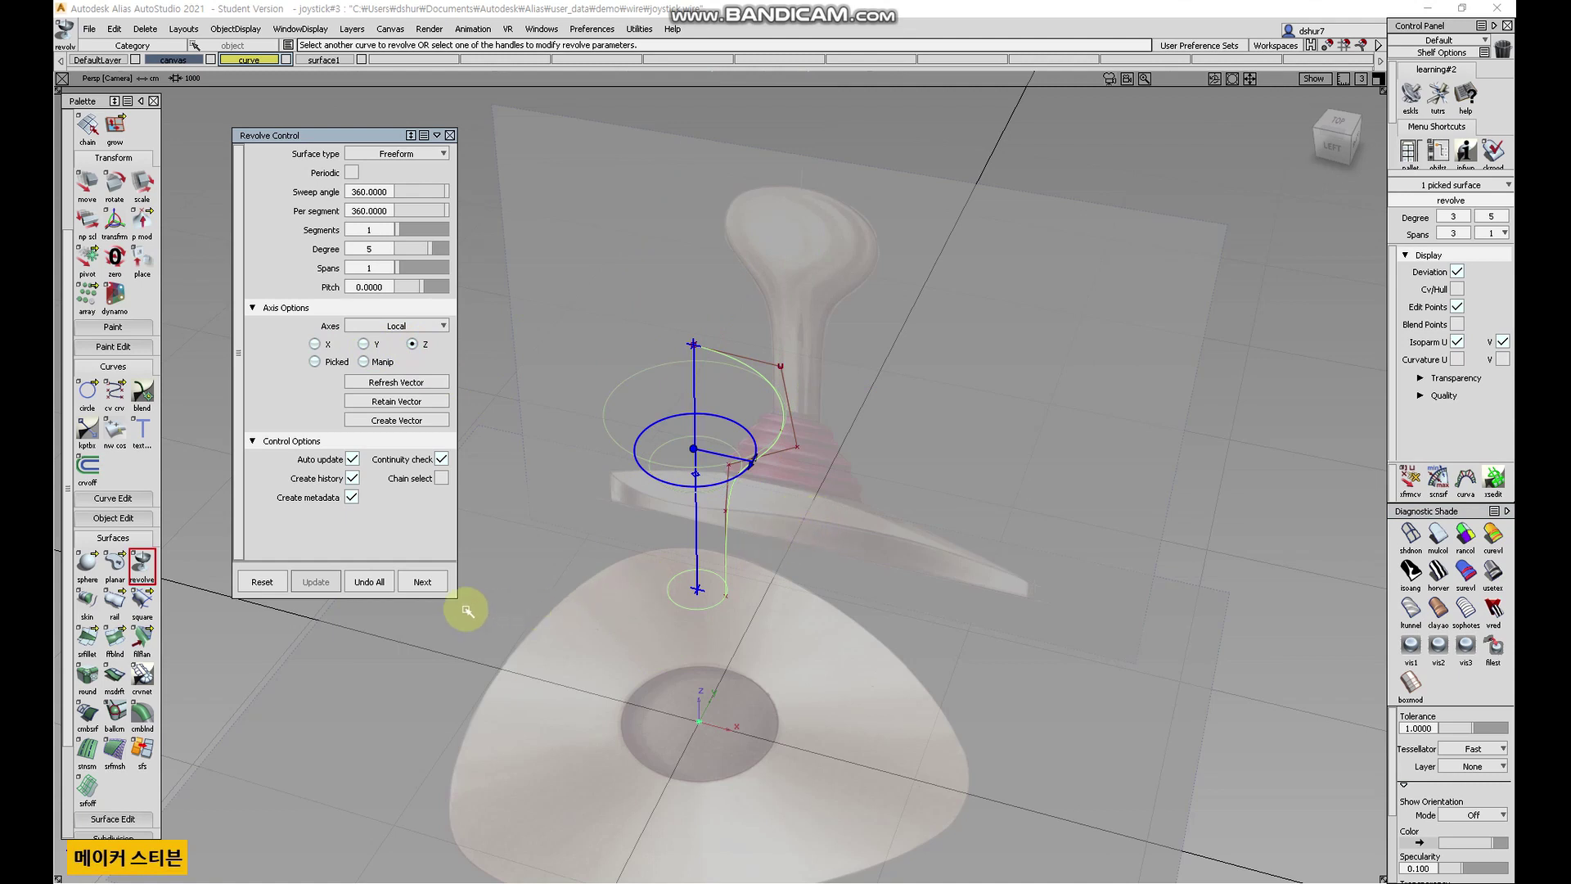
click(421, 582)
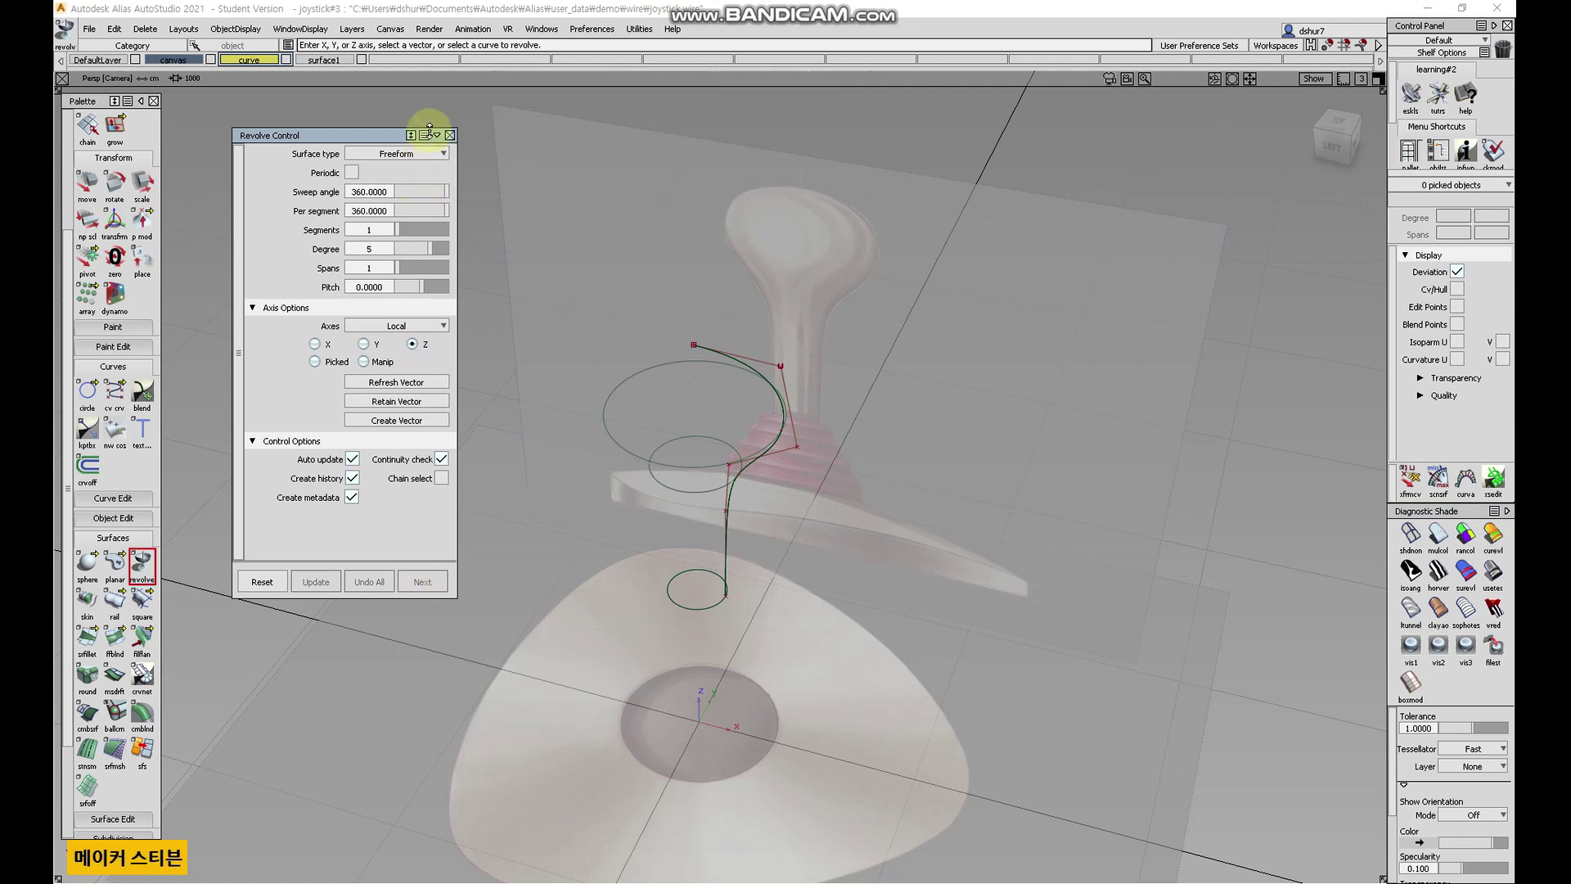
click(449, 135)
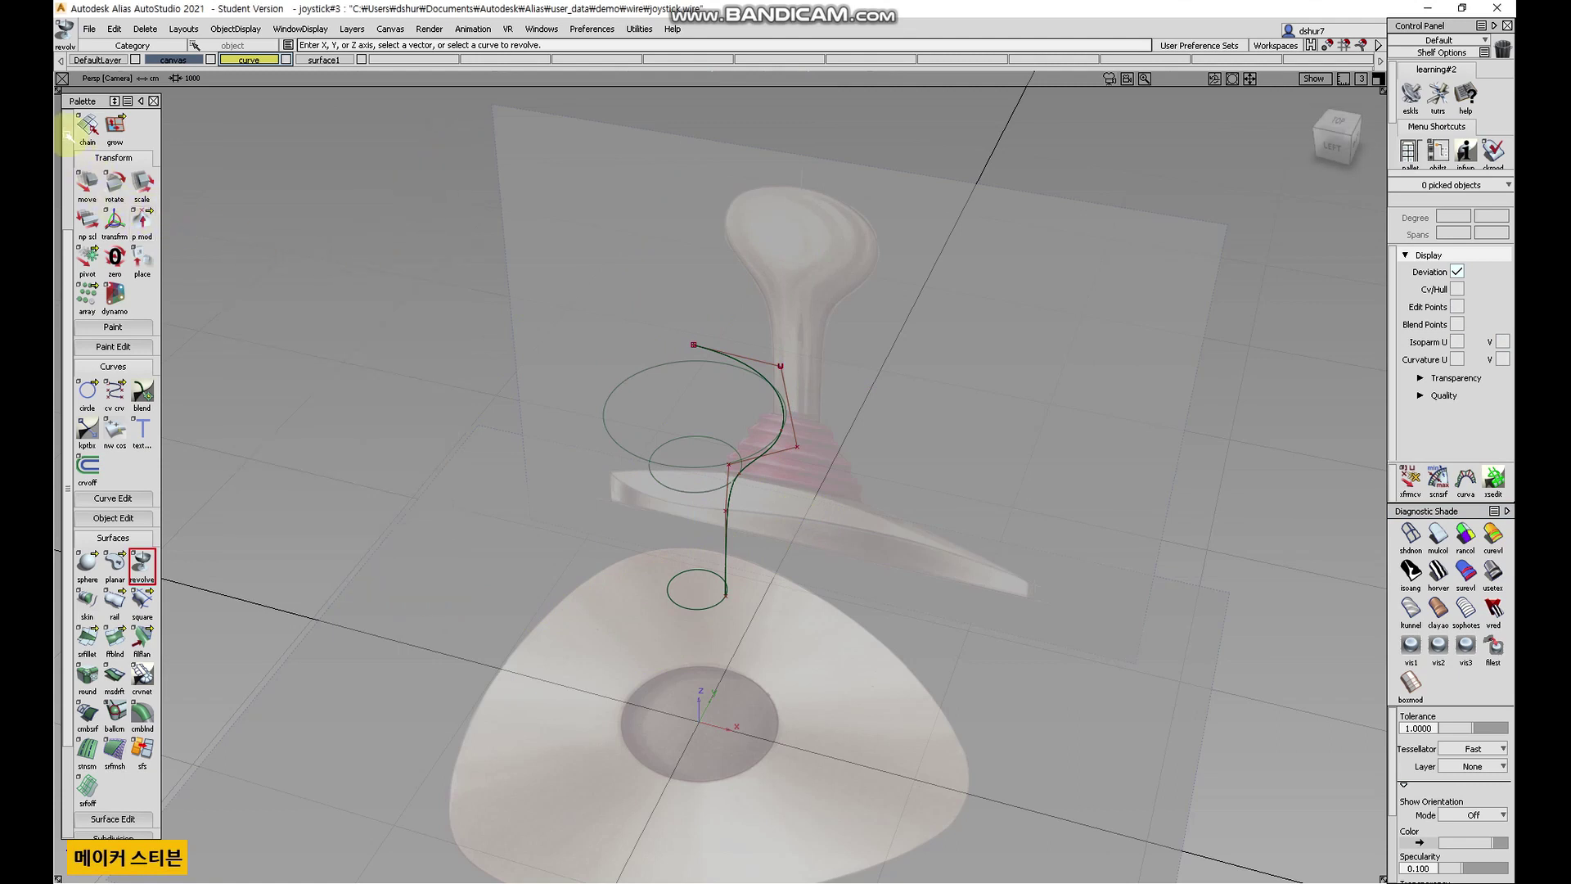
- Shade the revolved handle with the Multi Color Diagnostic Shader and inspect its knob and stem
click(67, 131)
click(115, 145)
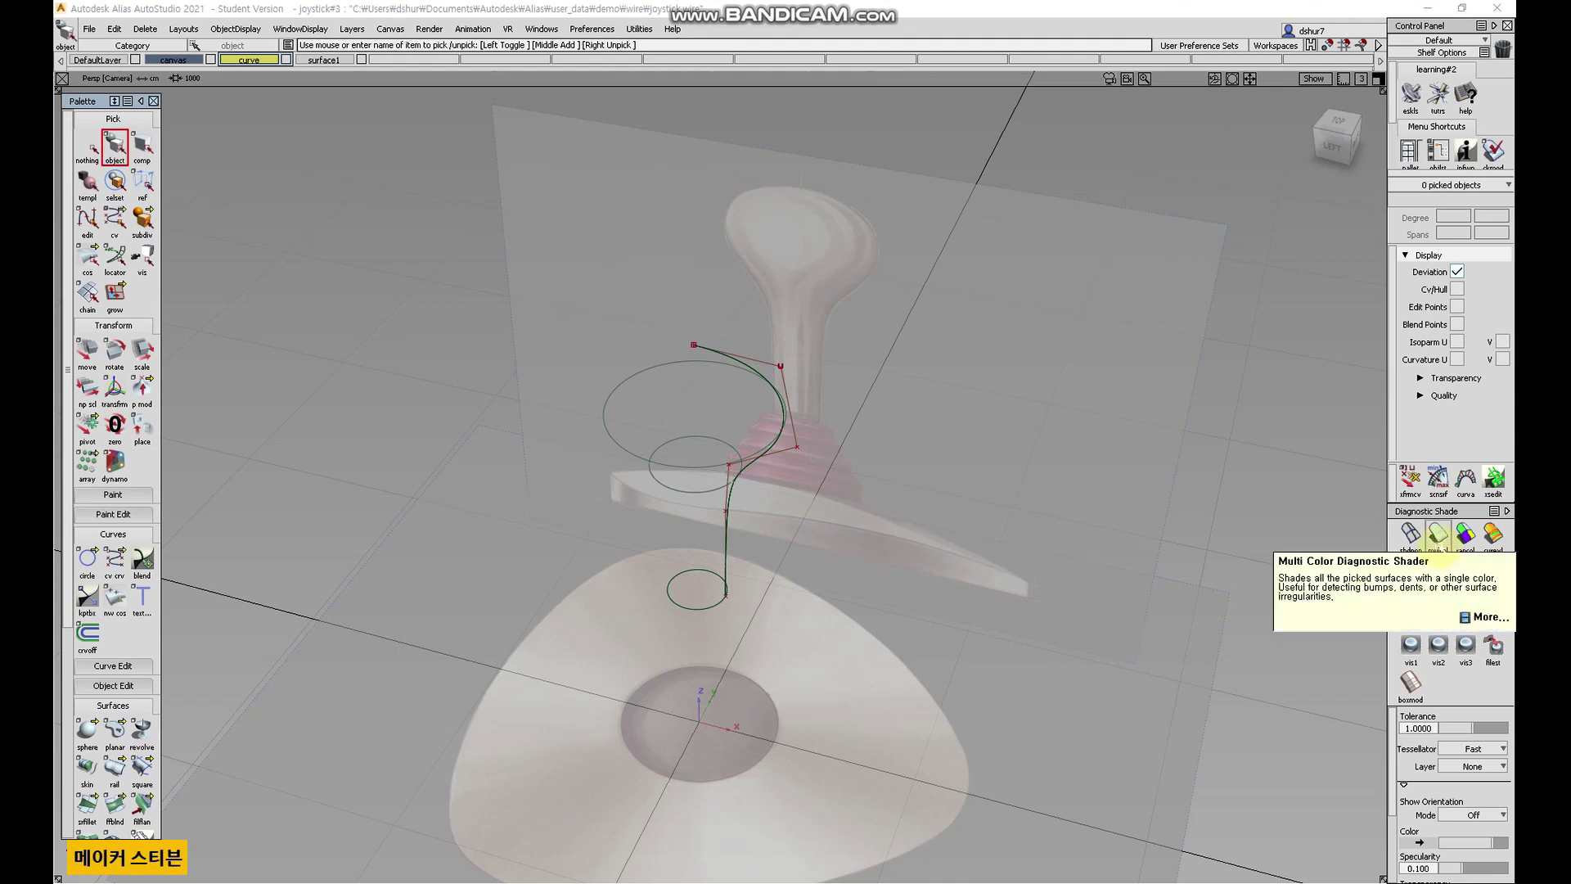
click(1437, 536)
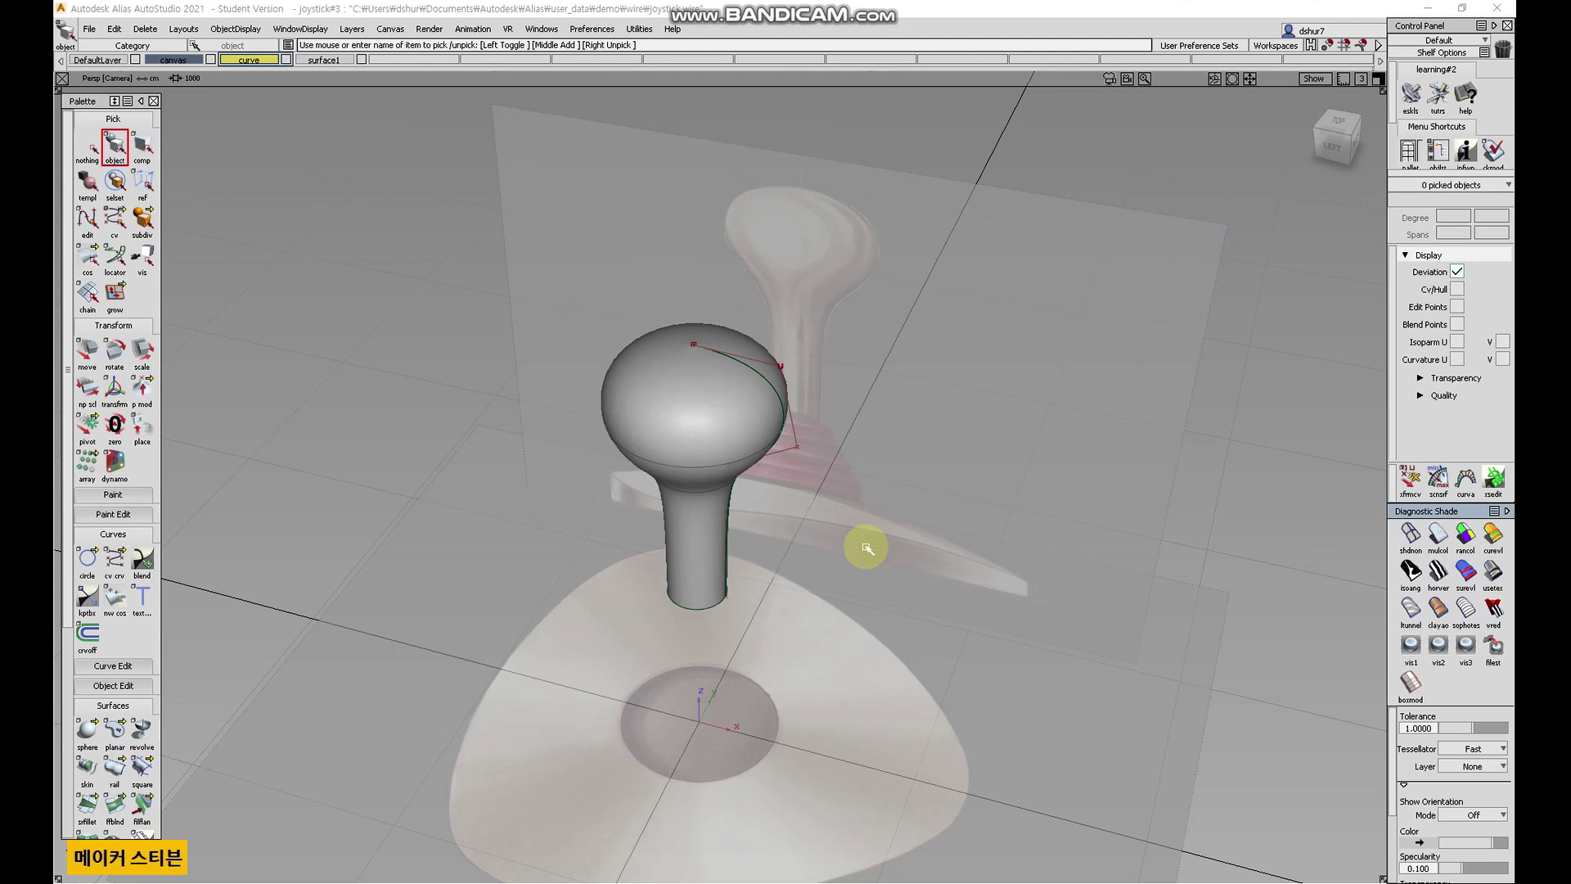
alt+shift+drag(876, 589, 938, 539)
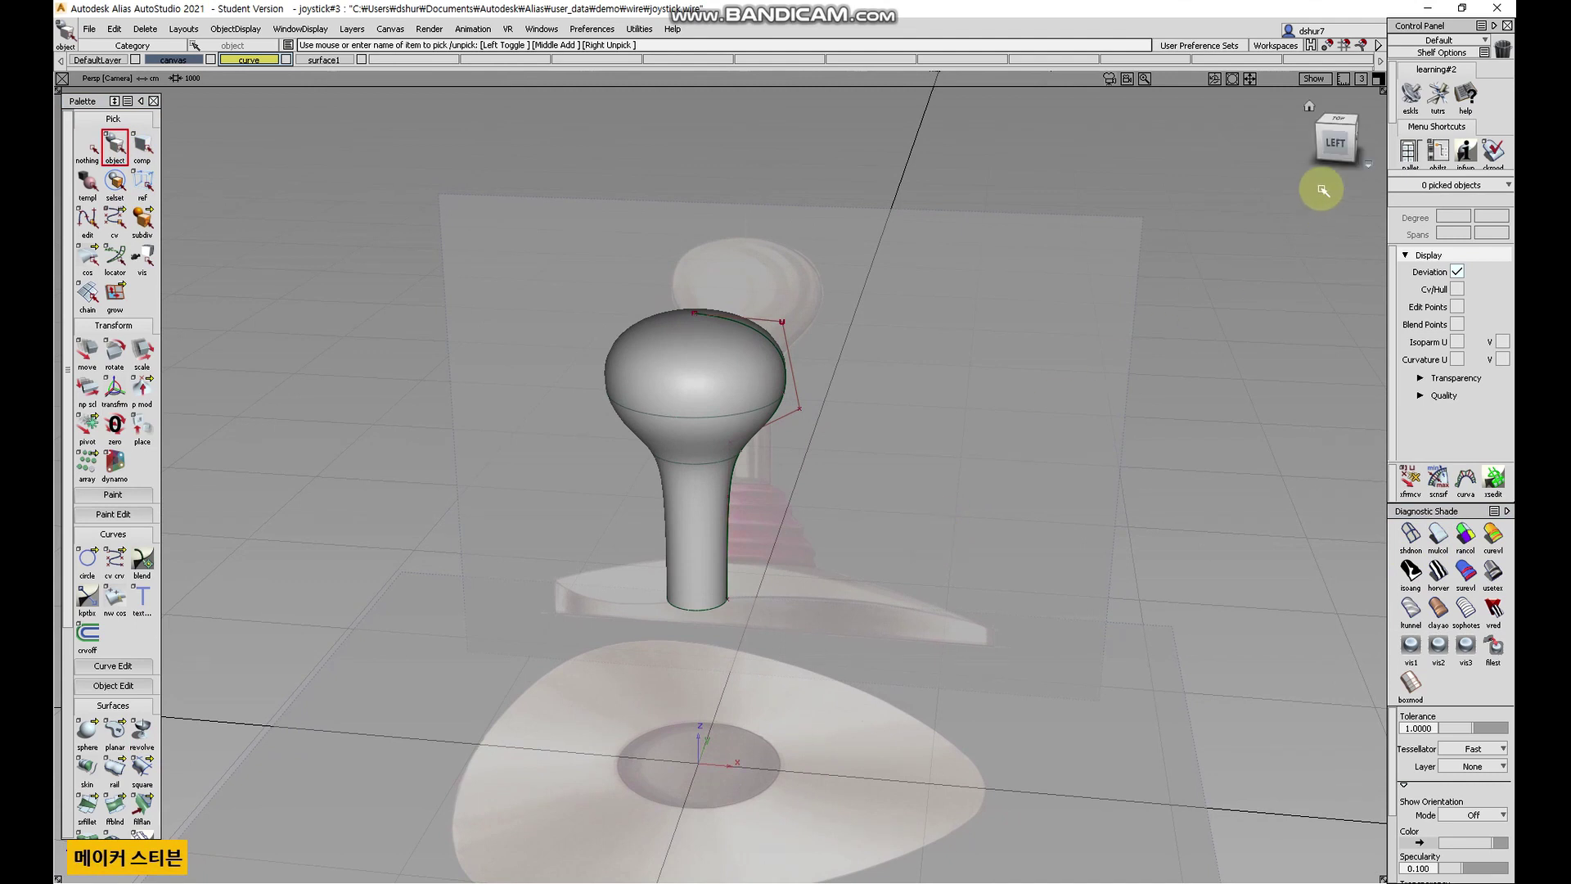
alt+shift+drag(943, 371, 875, 448)
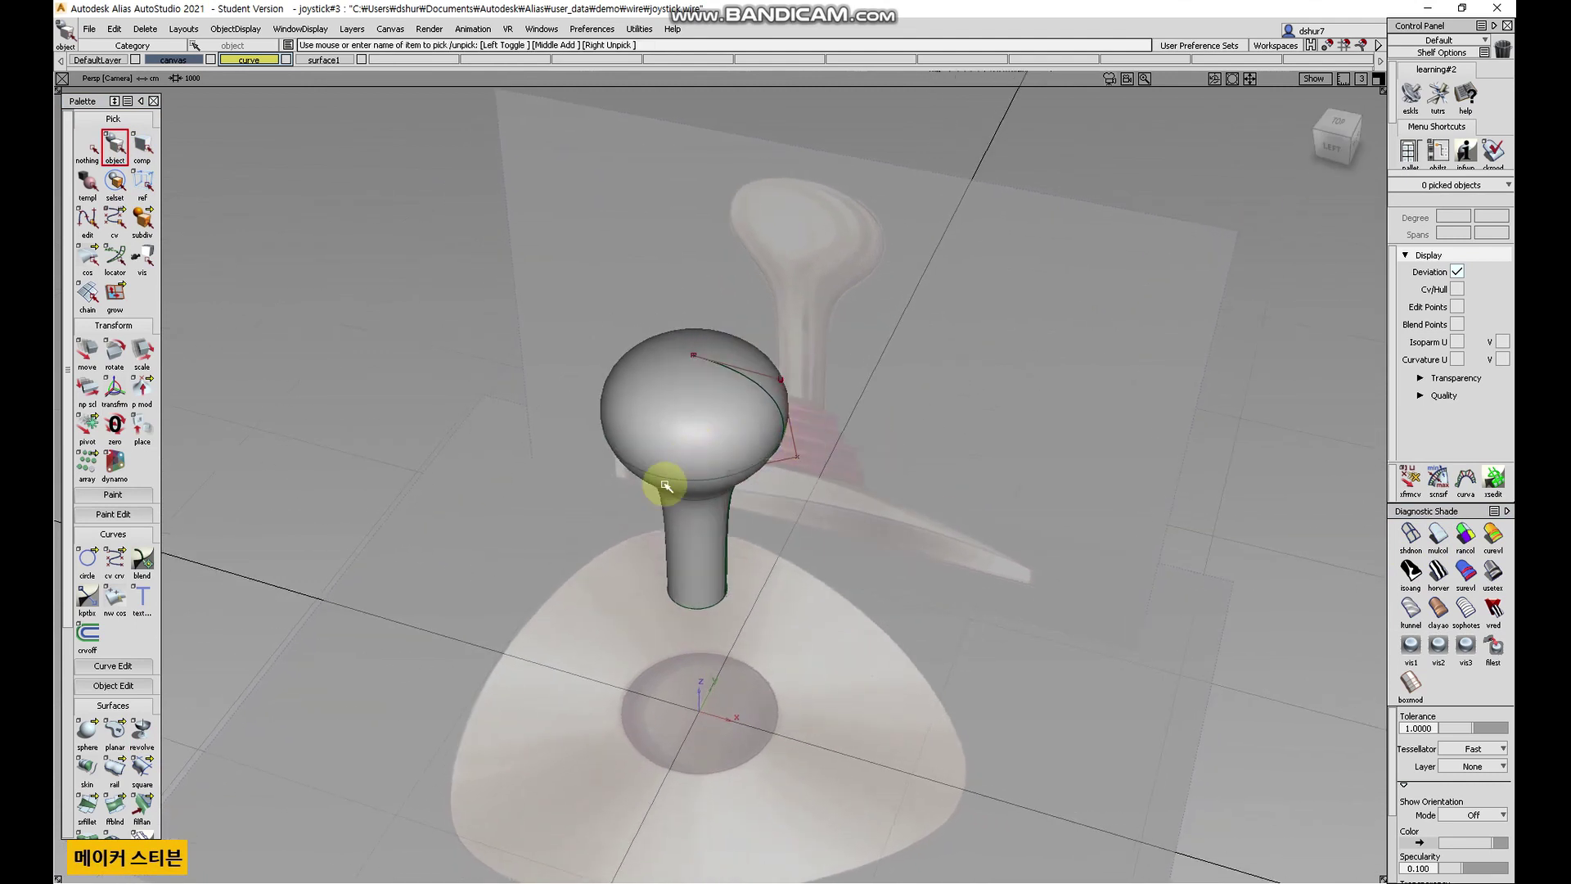
alt+shift+drag(698, 494, 699, 443)
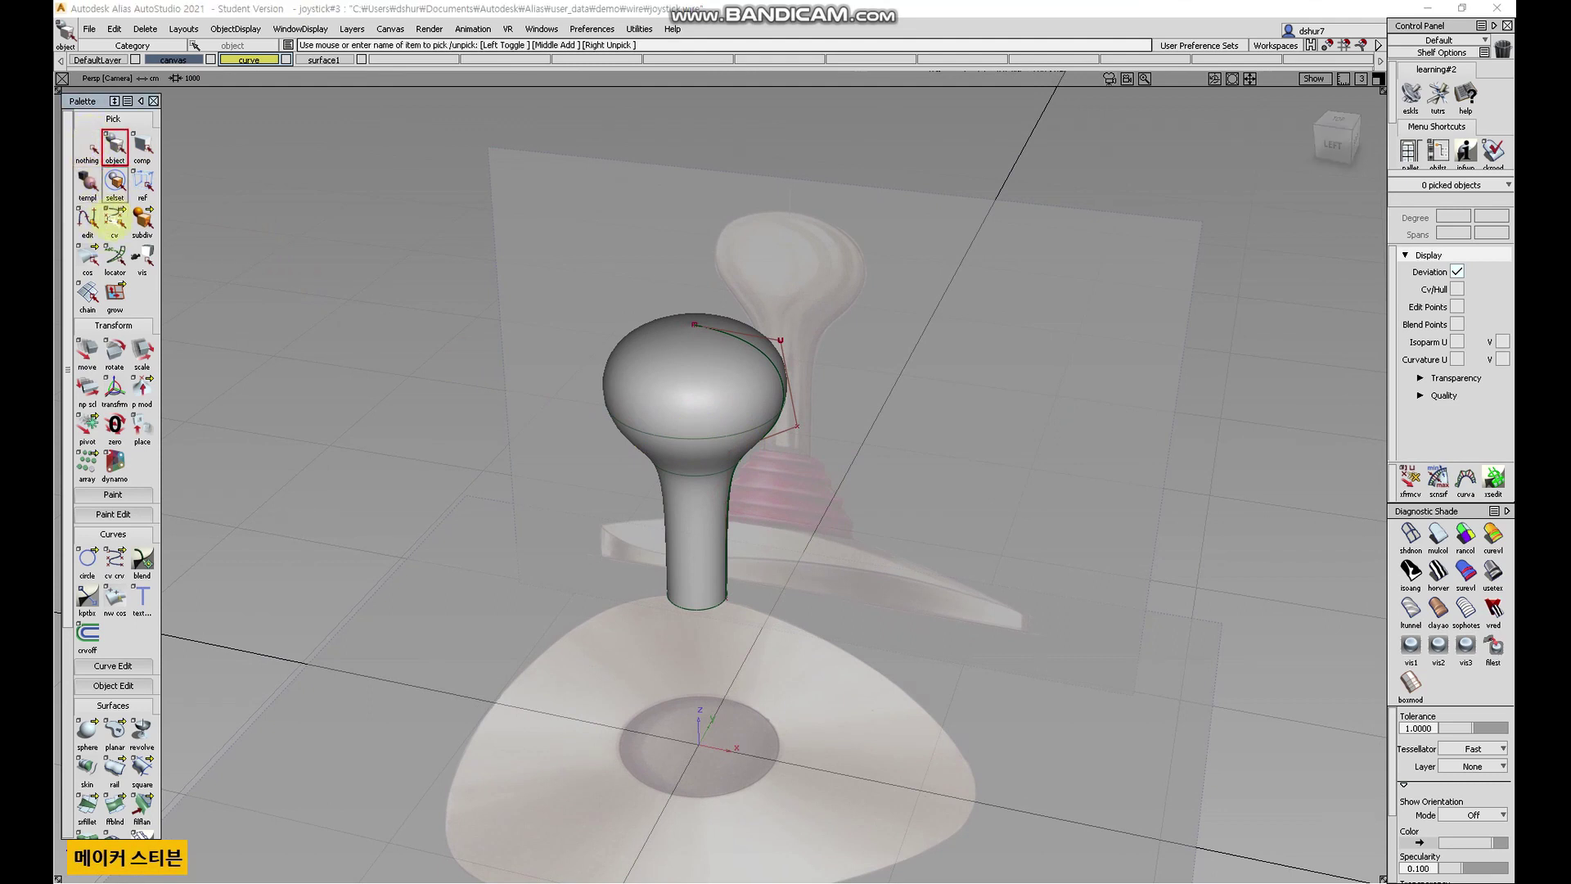
- Pick the third CV of the handle profile curve and frame the shaded handle in the four-view layout
click(115, 219)
drag(831, 446, 787, 425)
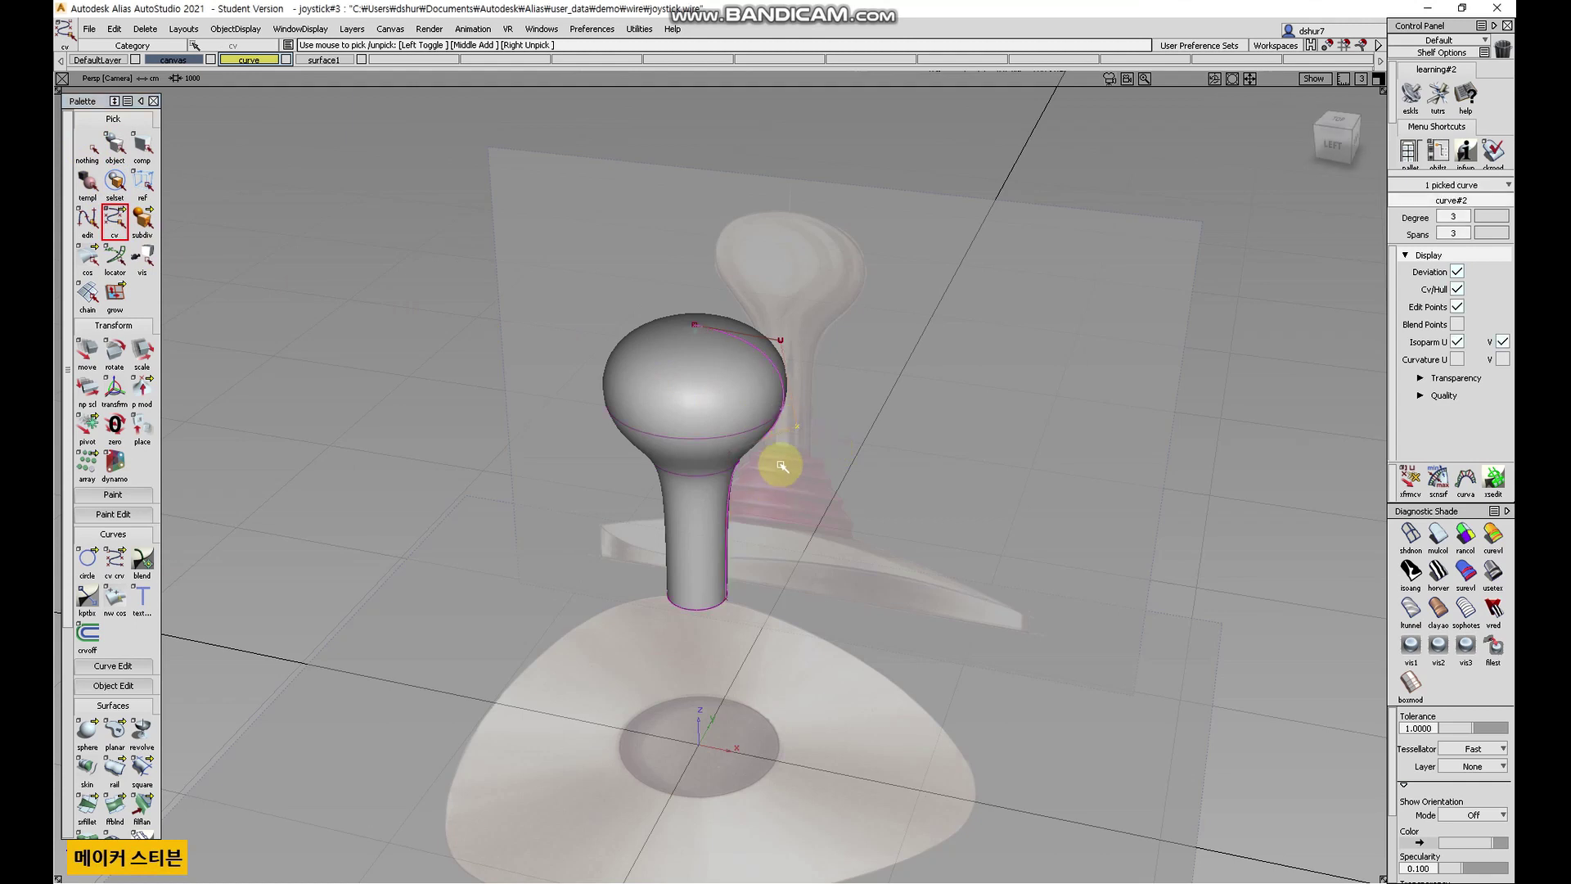
click(1332, 144)
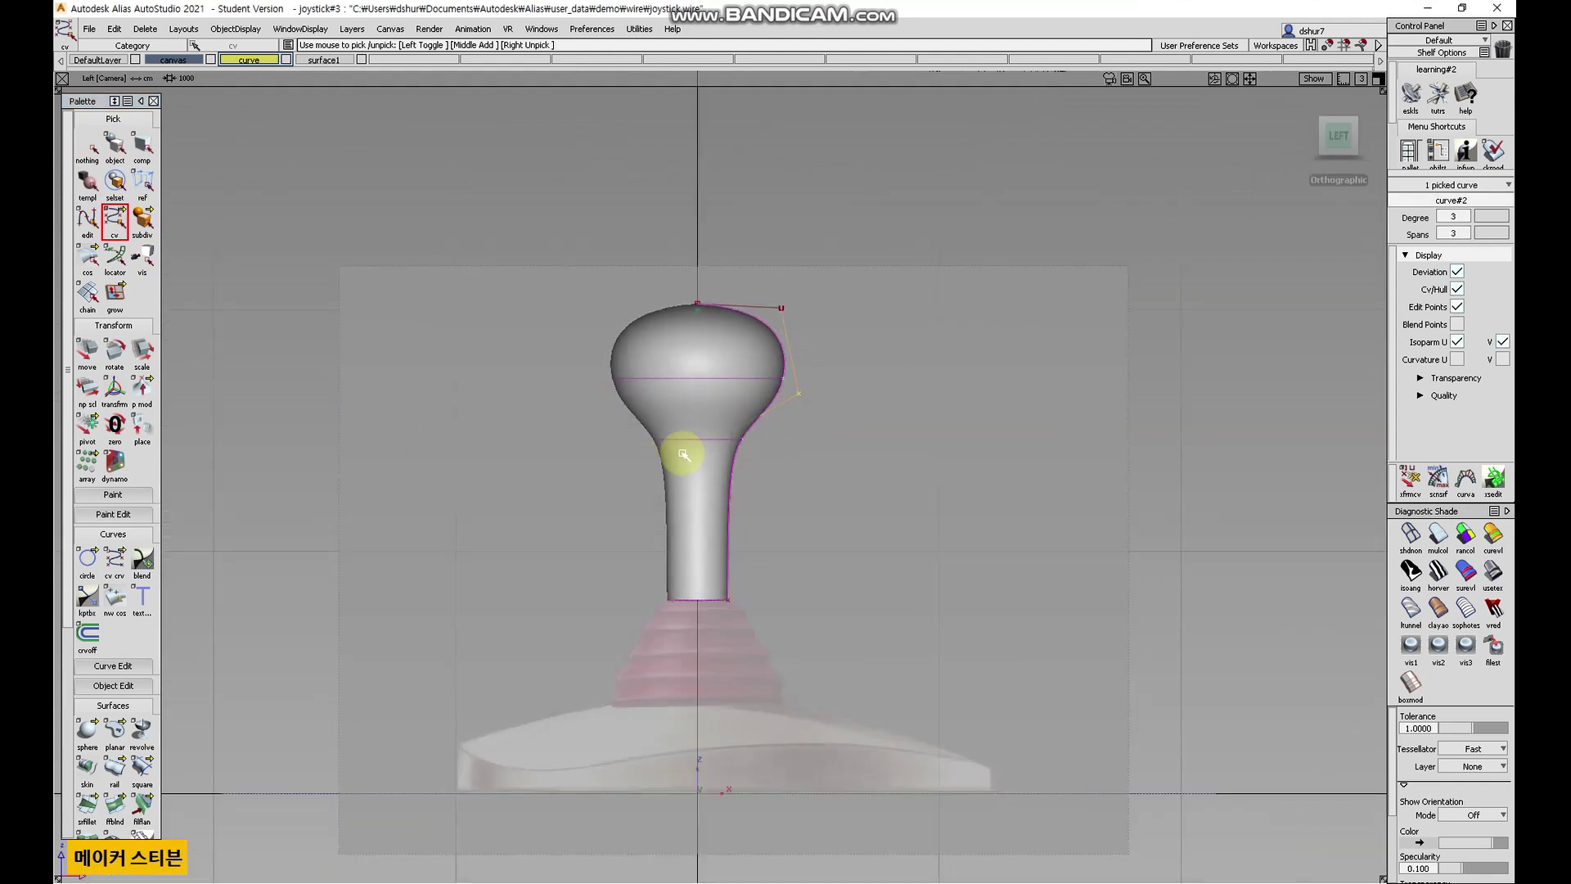
alt+shift+right_drag(835, 405, 906, 378)
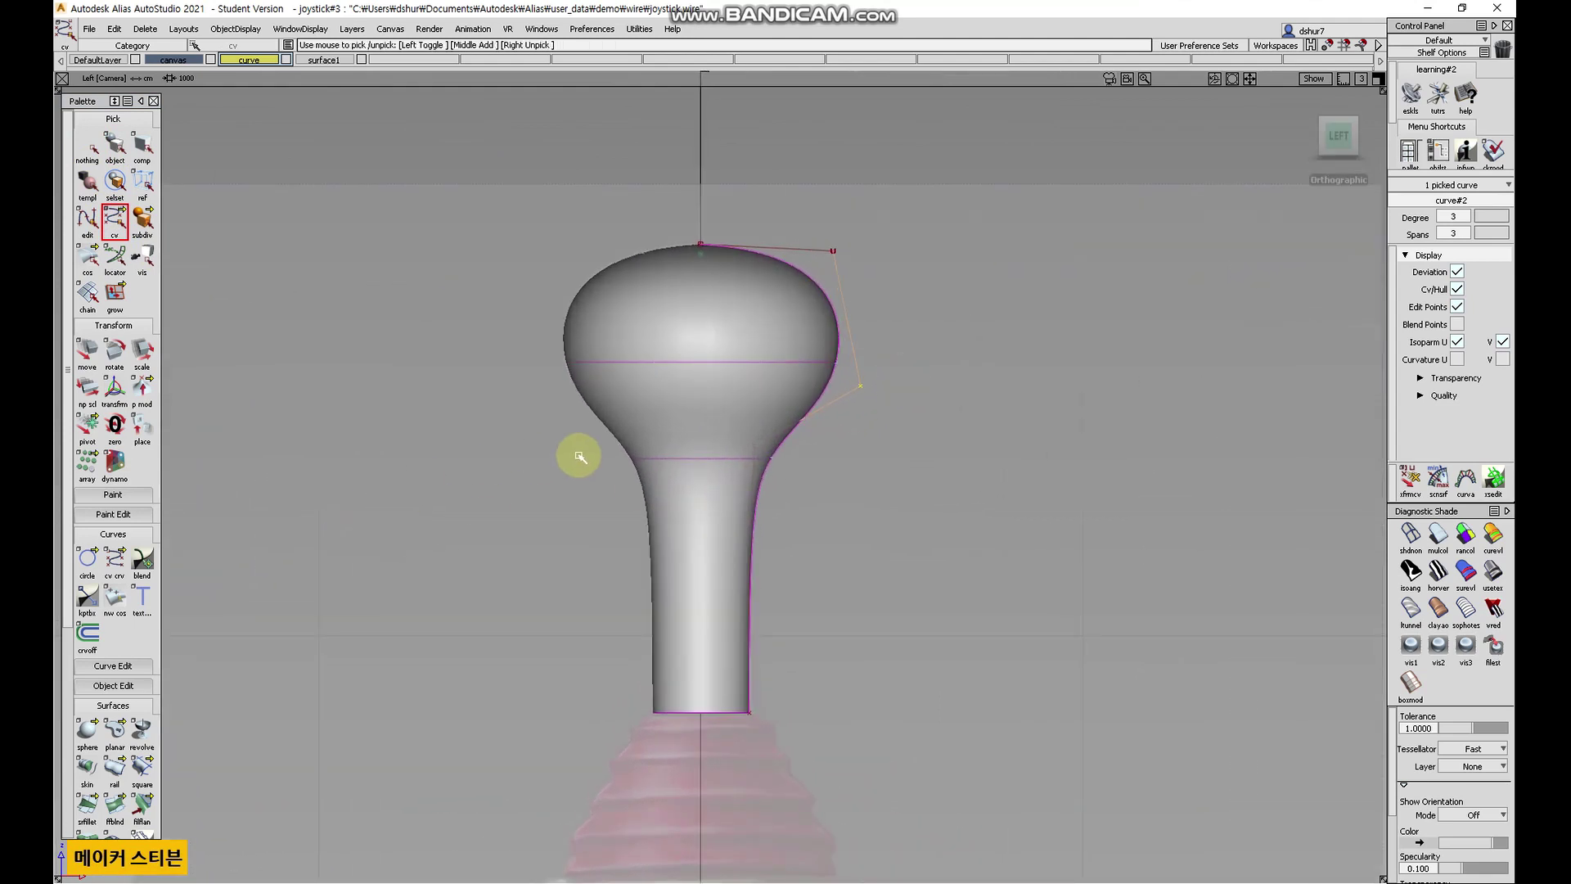
key(F8)
alt+shift+right_drag(1150, 249, 1167, 210)
alt+shift+drag(1168, 210, 1094, 296)
alt+shift+right_drag(439, 630, 480, 681)
alt+shift+middle_drag(480, 681, 483, 712)
- Move the profile's second CV by about -15.7 in X and -7.8 in Z to reshape the knob's upper edge
click(87, 352)
click(568, 660)
mouse_move(586, 652)
mouse_down()
mouse_move(578, 671)
mouse_move(582, 658)
mouse_move(560, 665)
mouse_up()
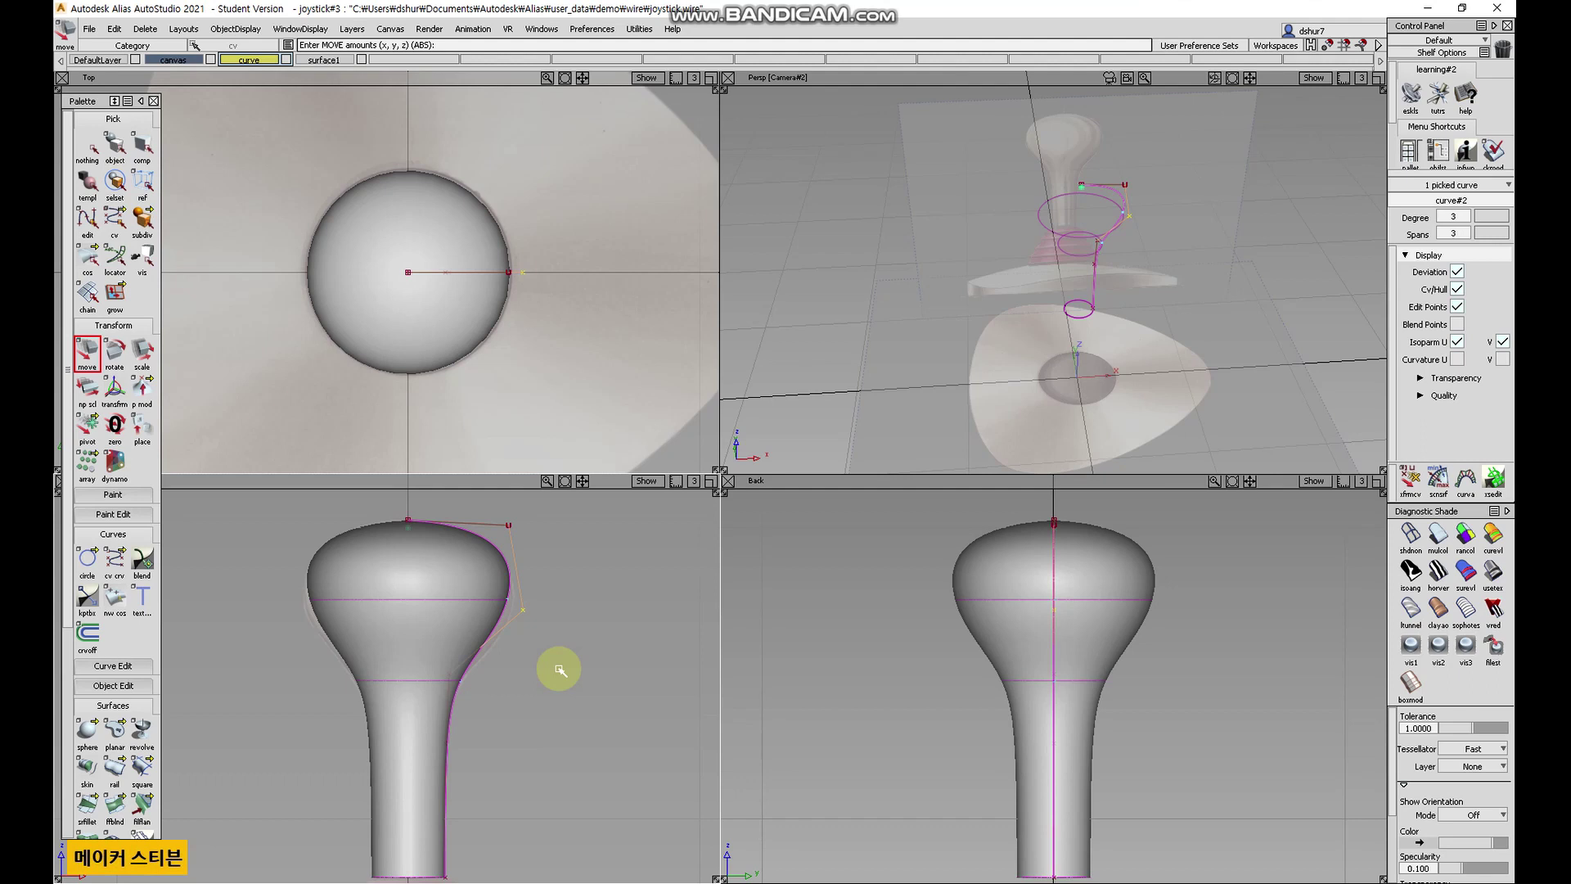
click(510, 526)
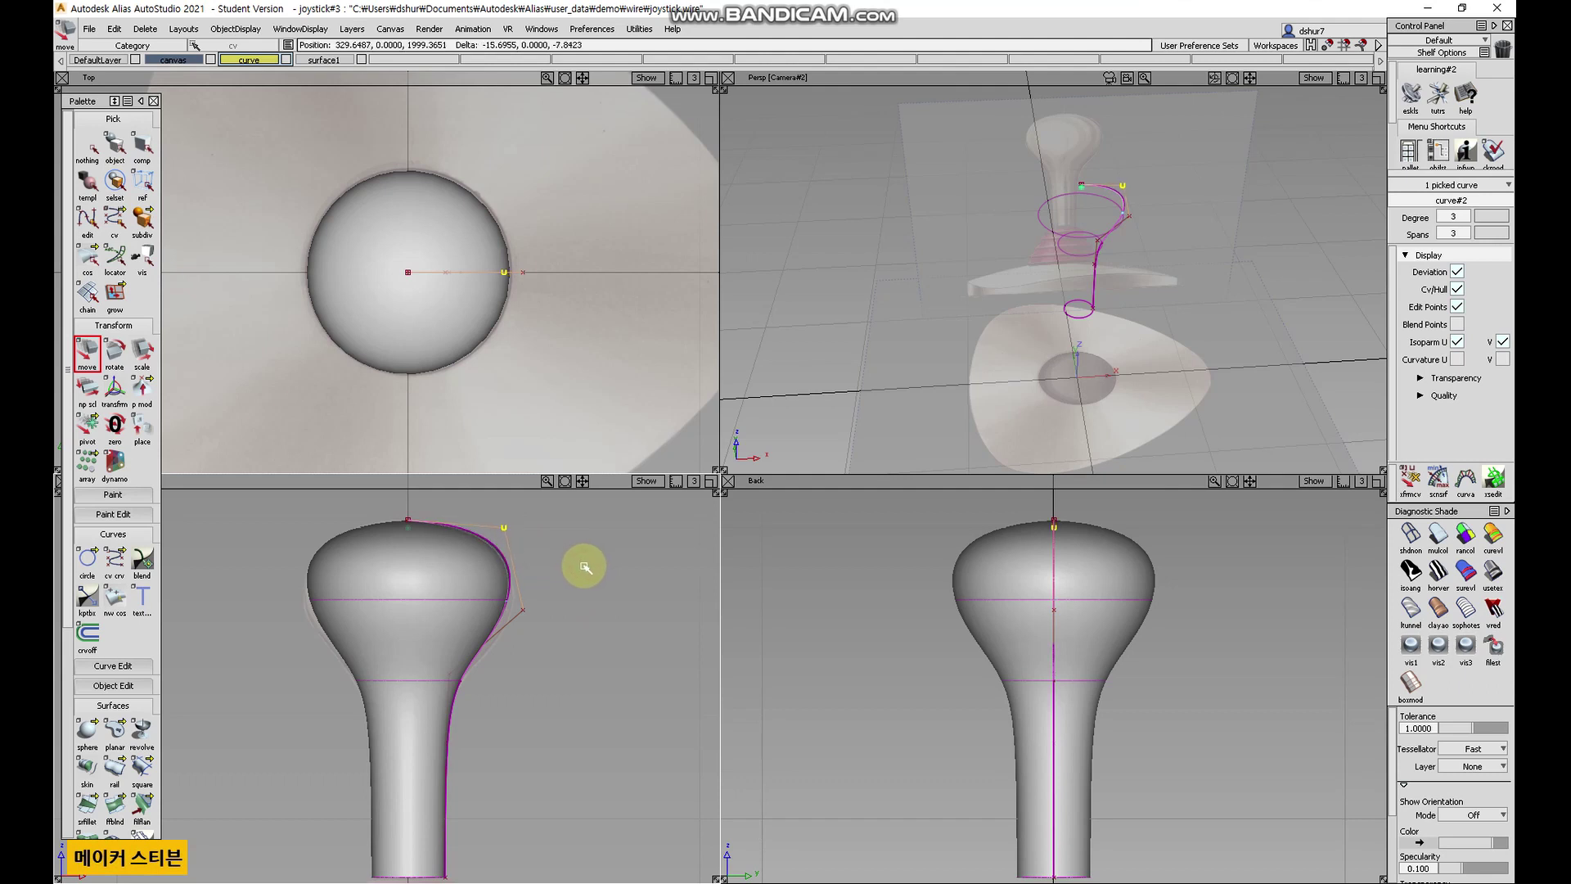
- Lower the profile's third CV slightly to slim the widest part of the knob, and clear the selection
drag(584, 566, 585, 567)
drag(527, 612, 534, 673)
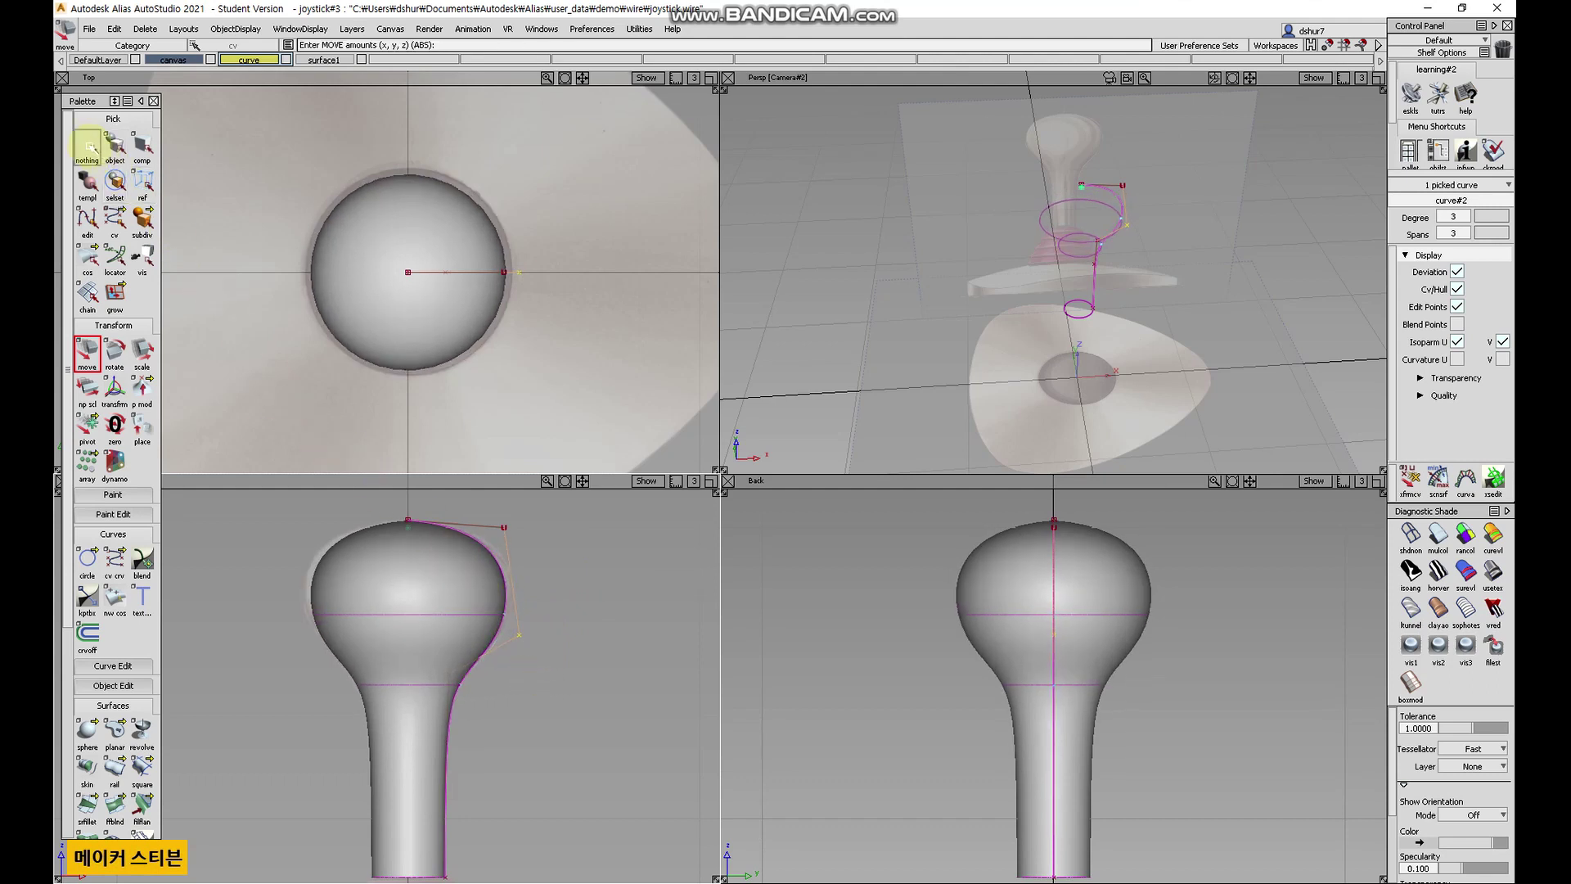
click(87, 146)
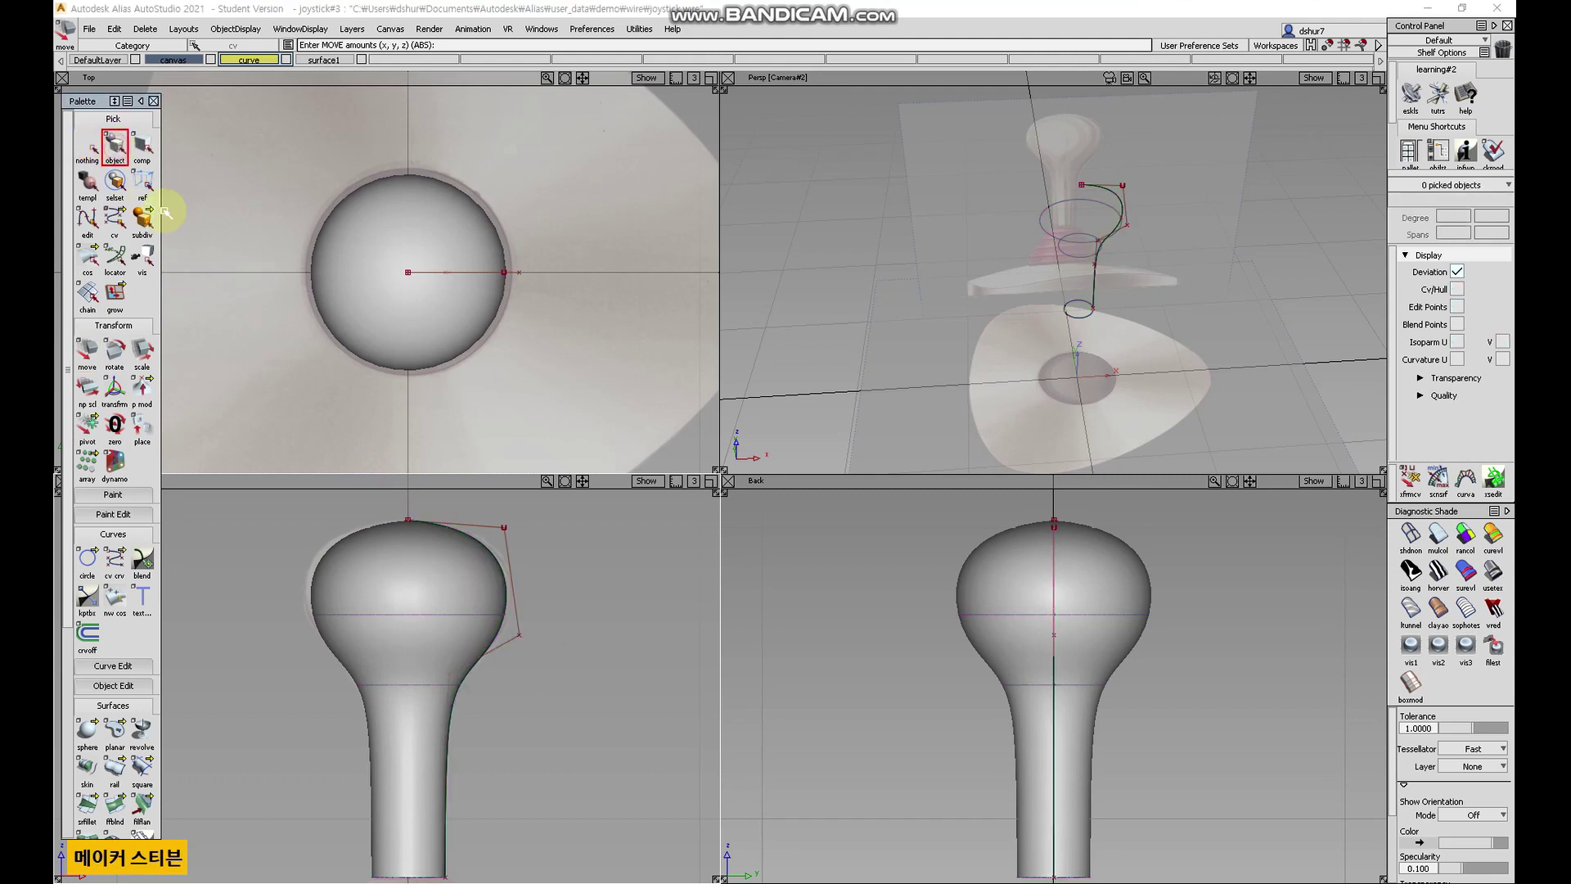
- Assign the revolved handle surface to the surface1 layer, make surface1 the active layer, and hide the curve layer
key(alt+shift)
alt+shift+drag(1091, 269, 1023, 354)
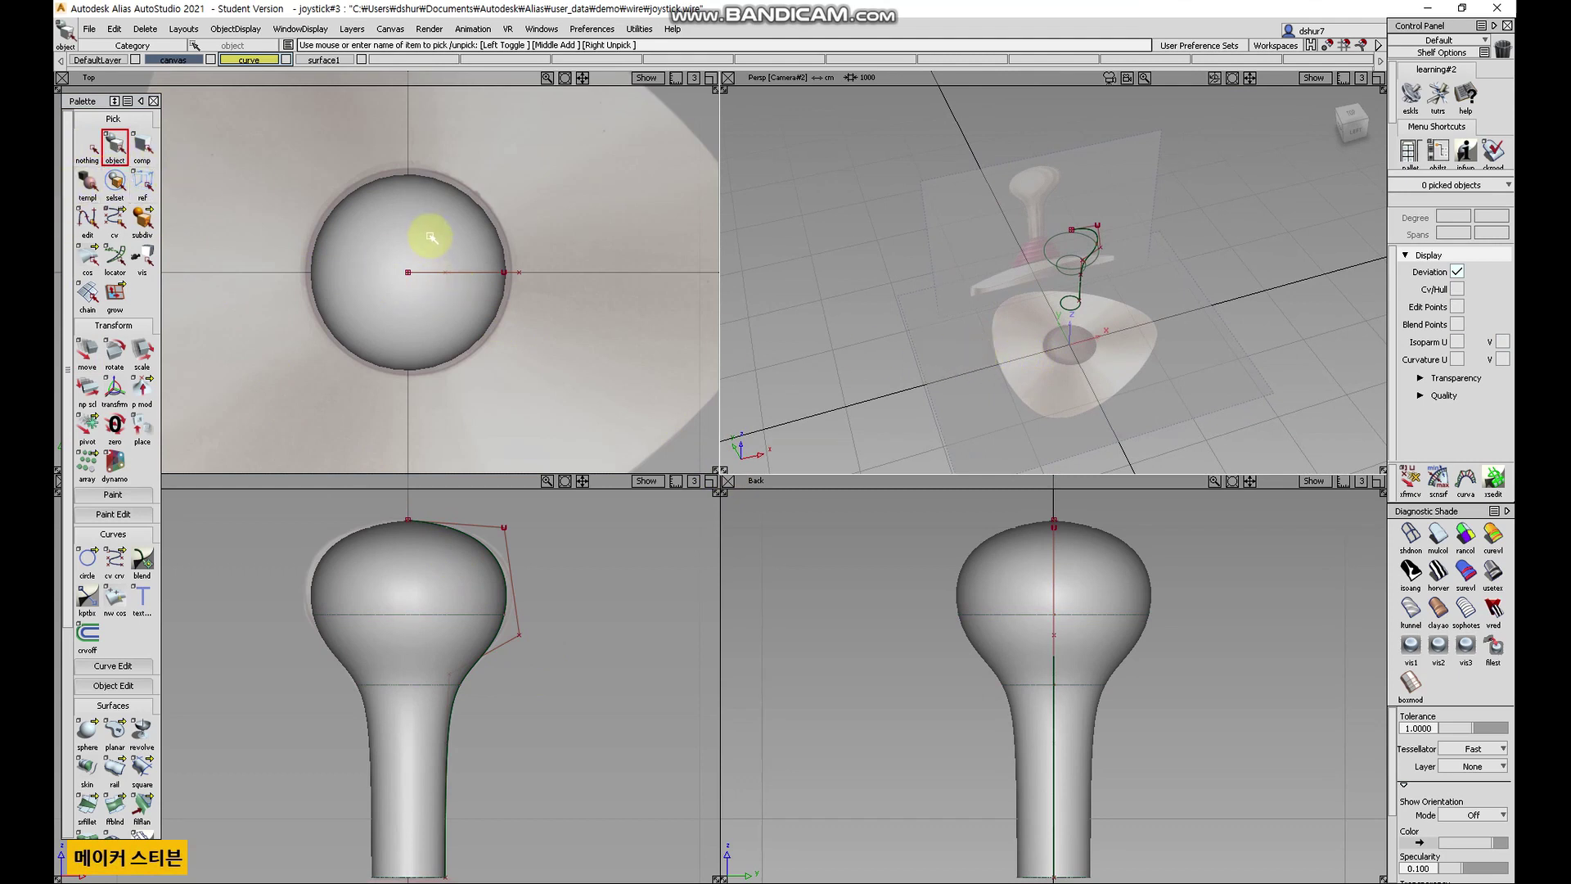
click(1077, 280)
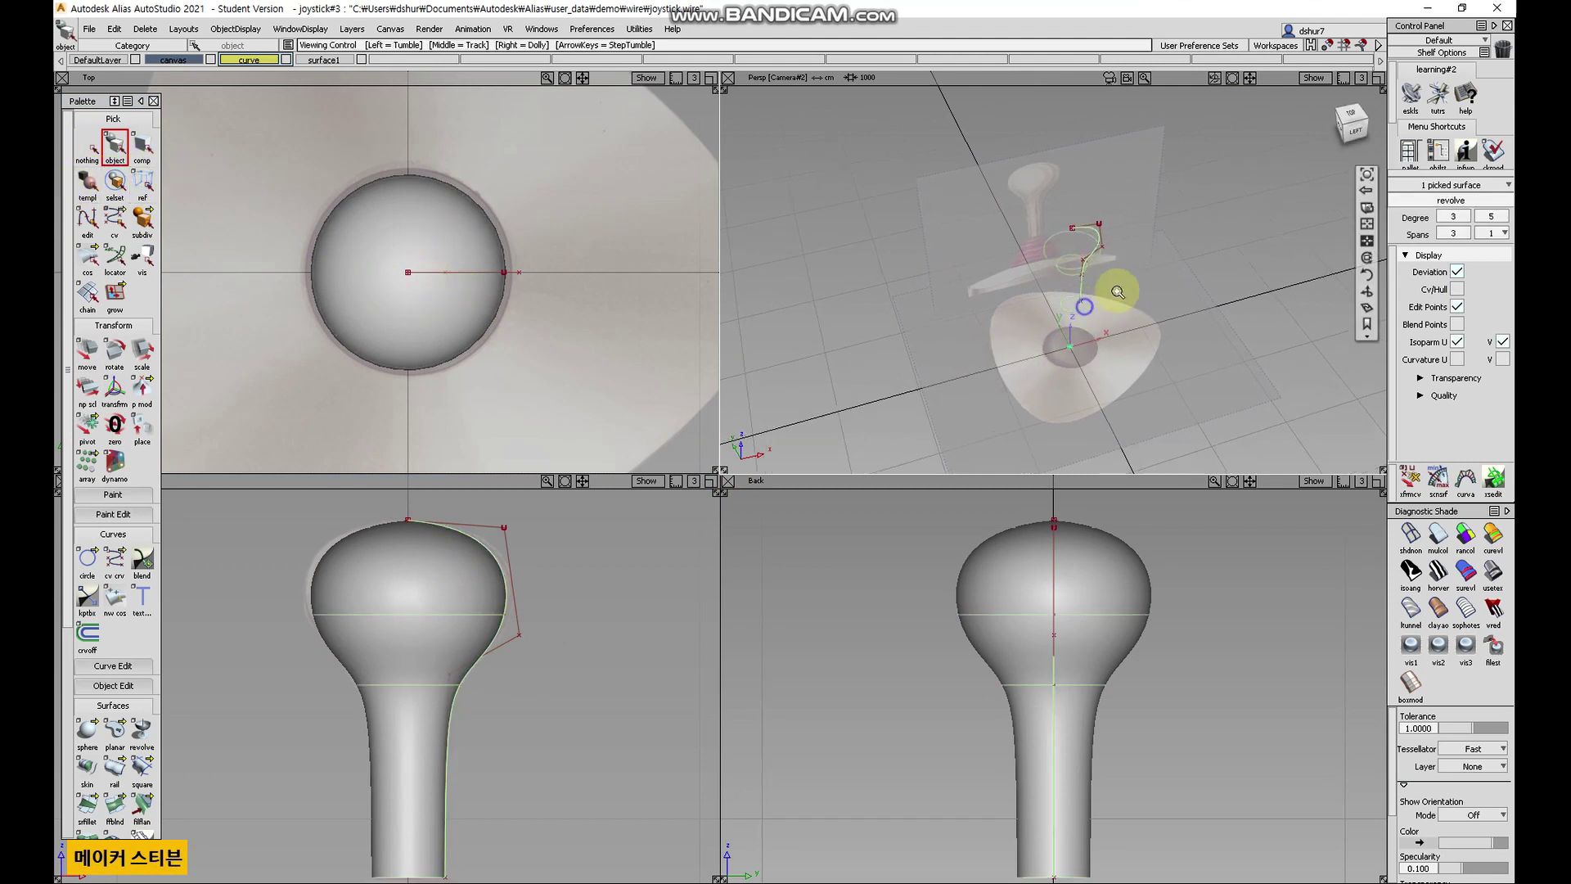
alt+shift+right_drag(1115, 298, 1155, 266)
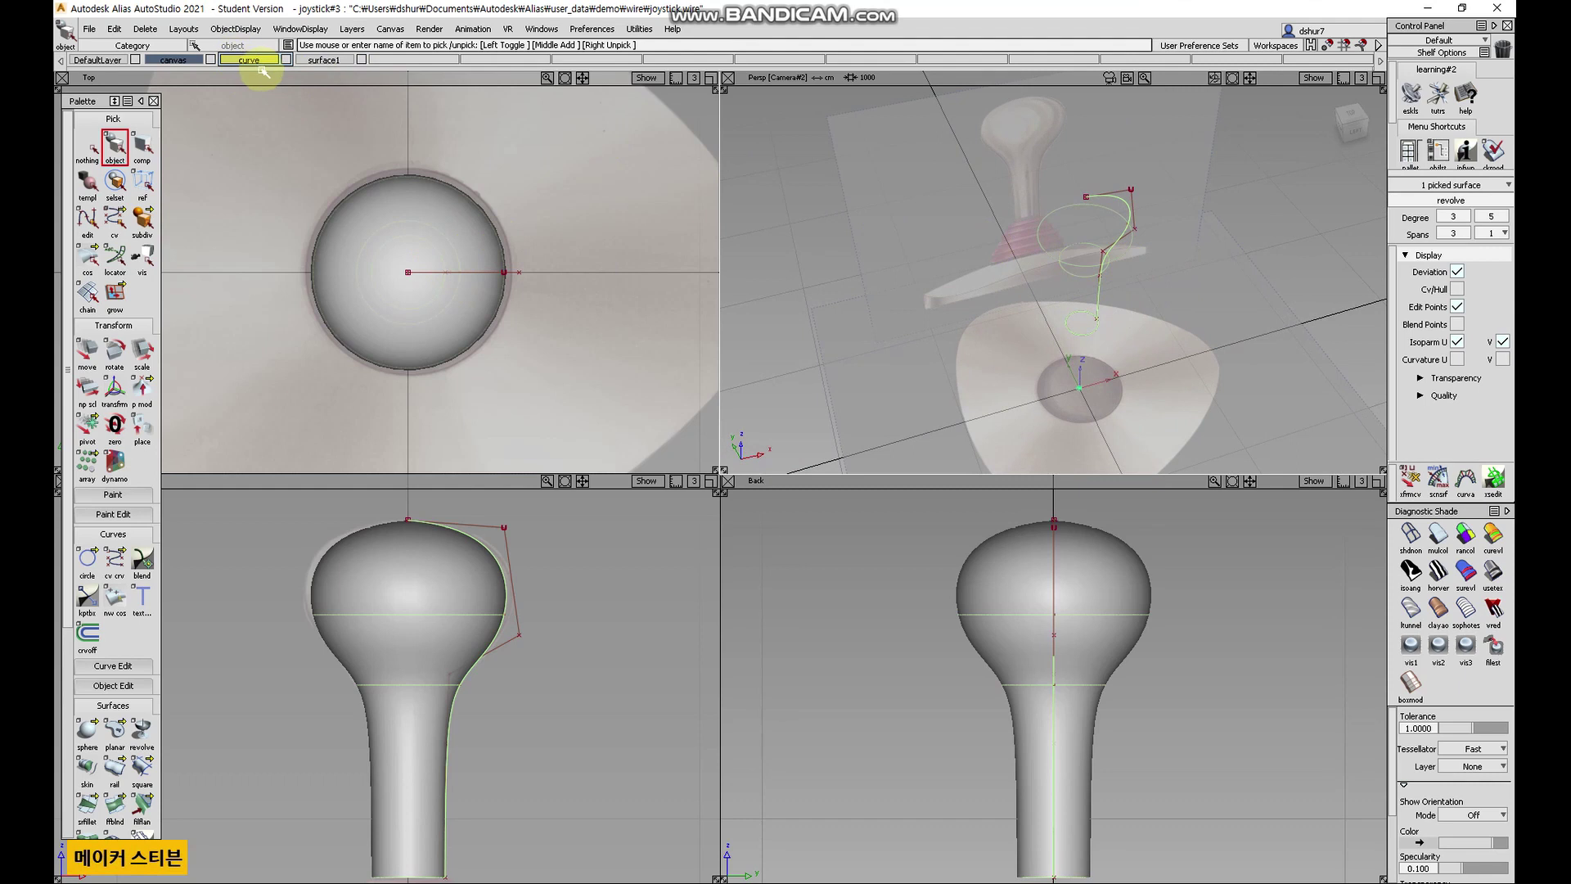
click(325, 60)
click(316, 88)
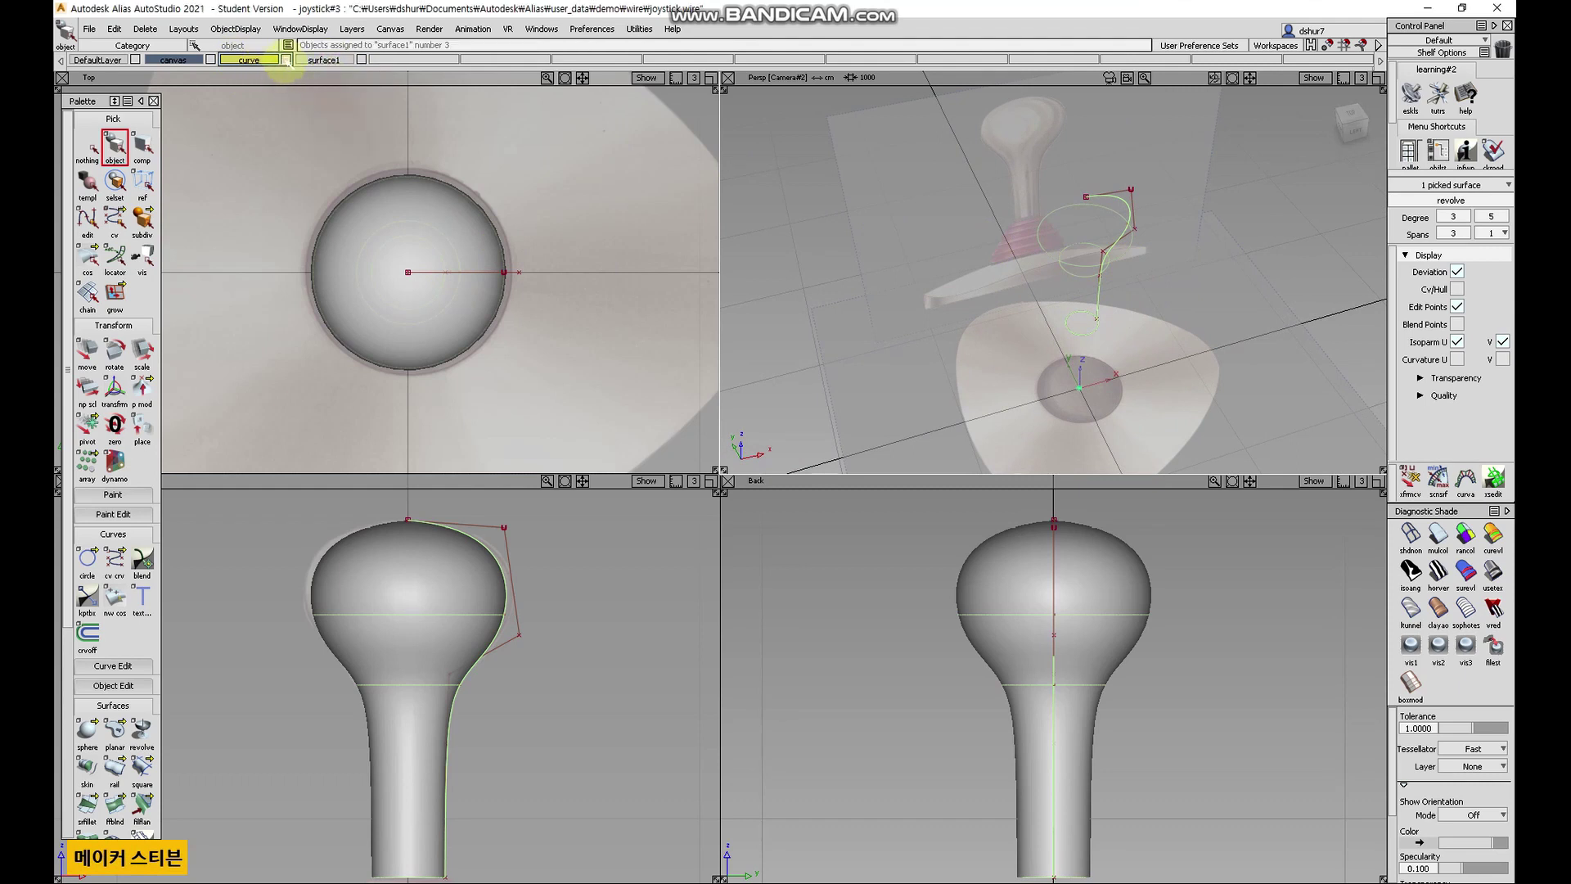
click(324, 60)
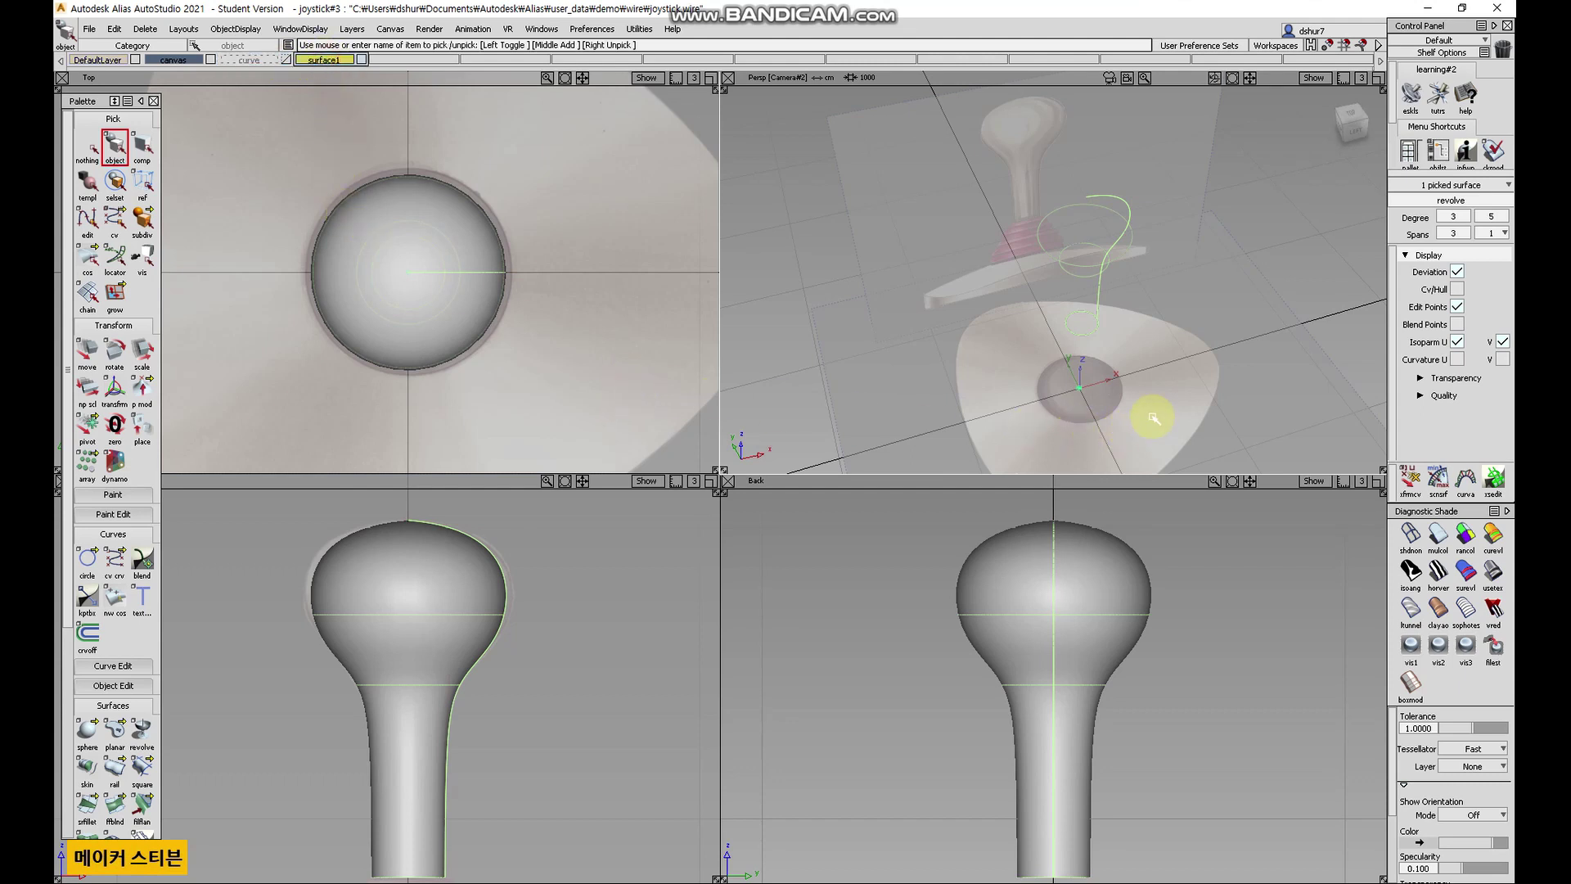
- Maximize the perspective view and compare the handle with its diagnostic shading on and off
key(F8)
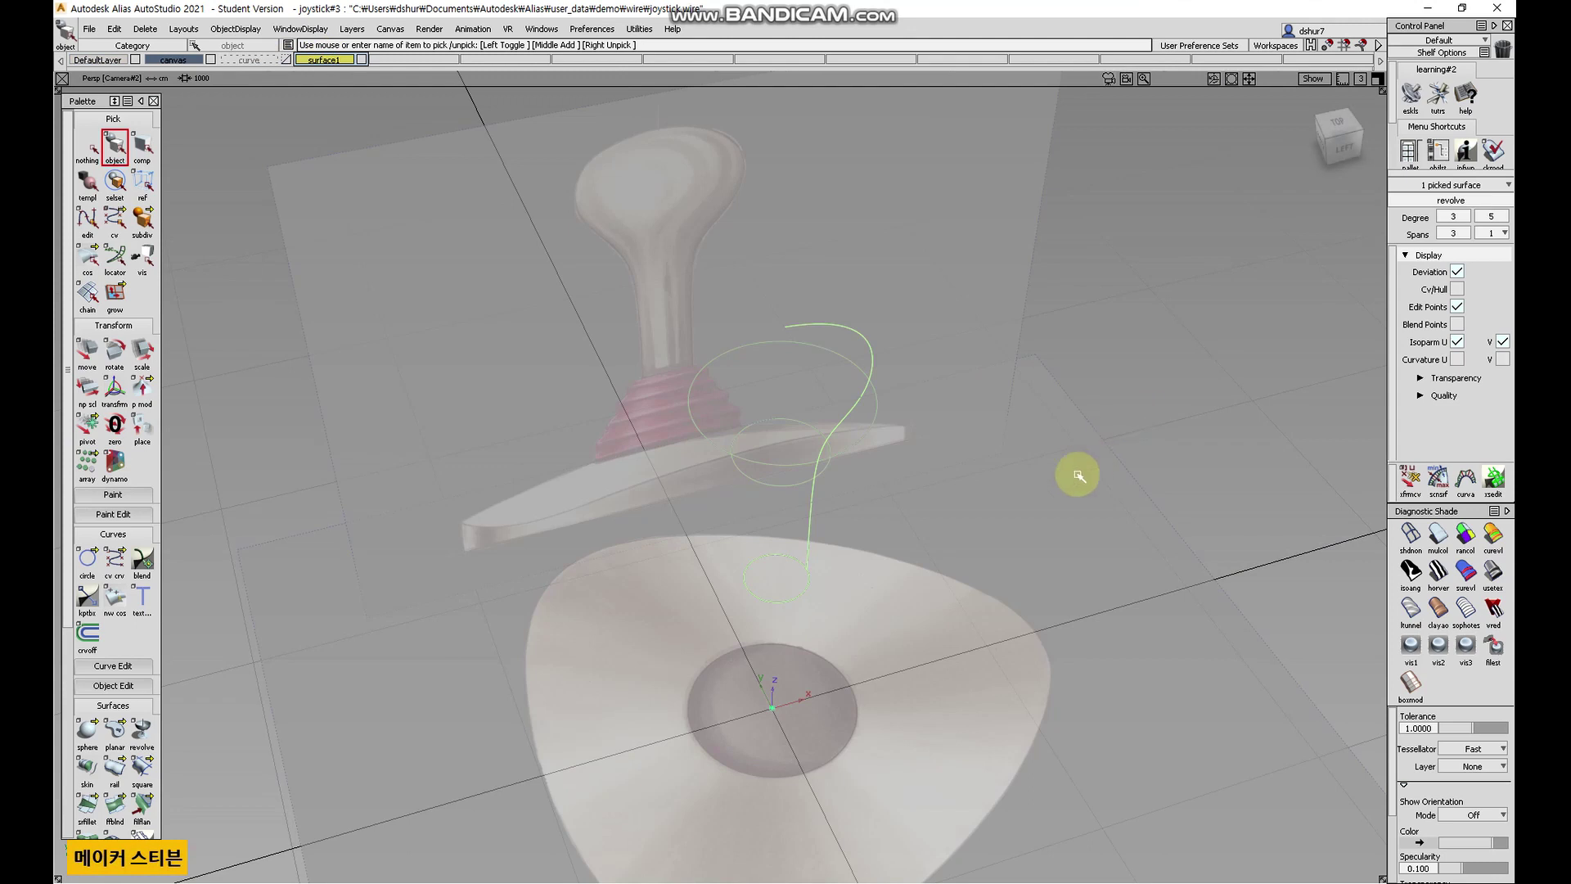
alt+shift+drag(944, 562, 1305, 535)
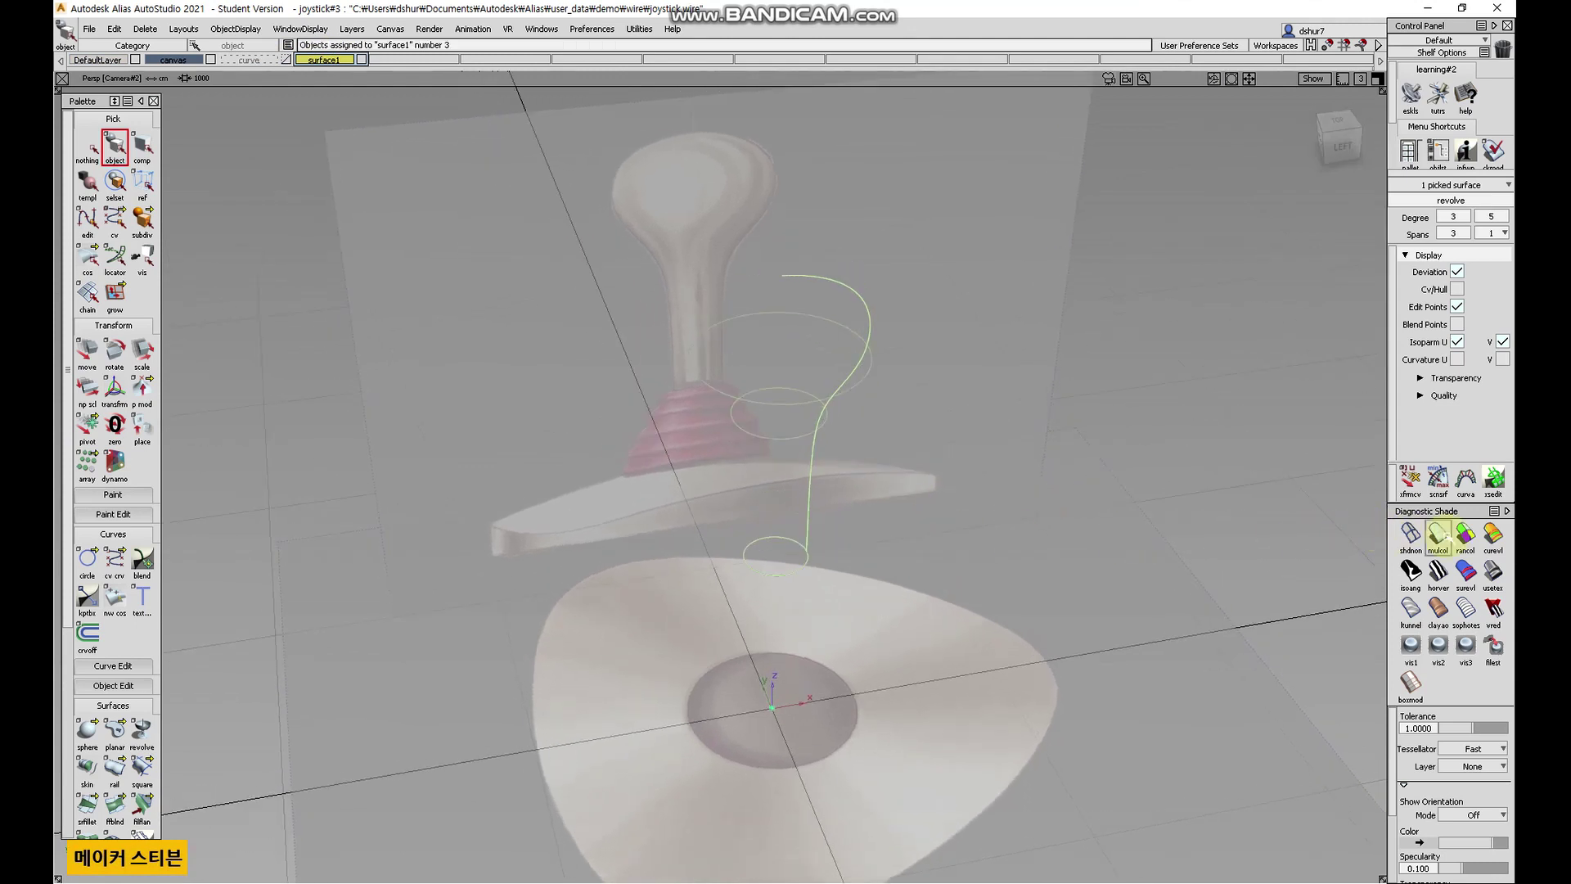
click(1409, 533)
click(88, 146)
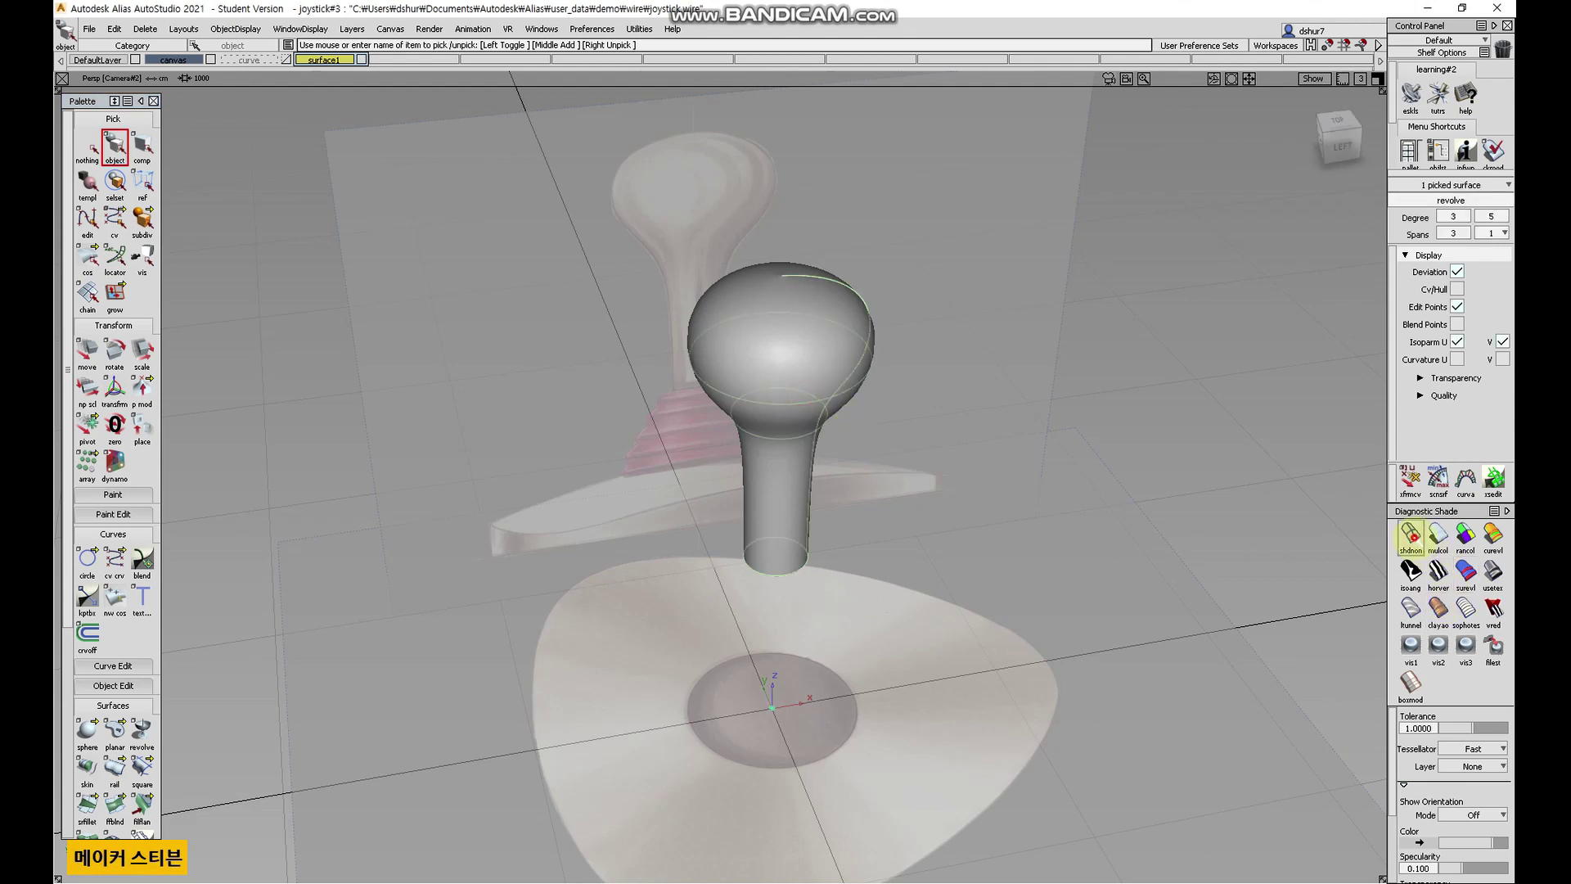
click(1410, 533)
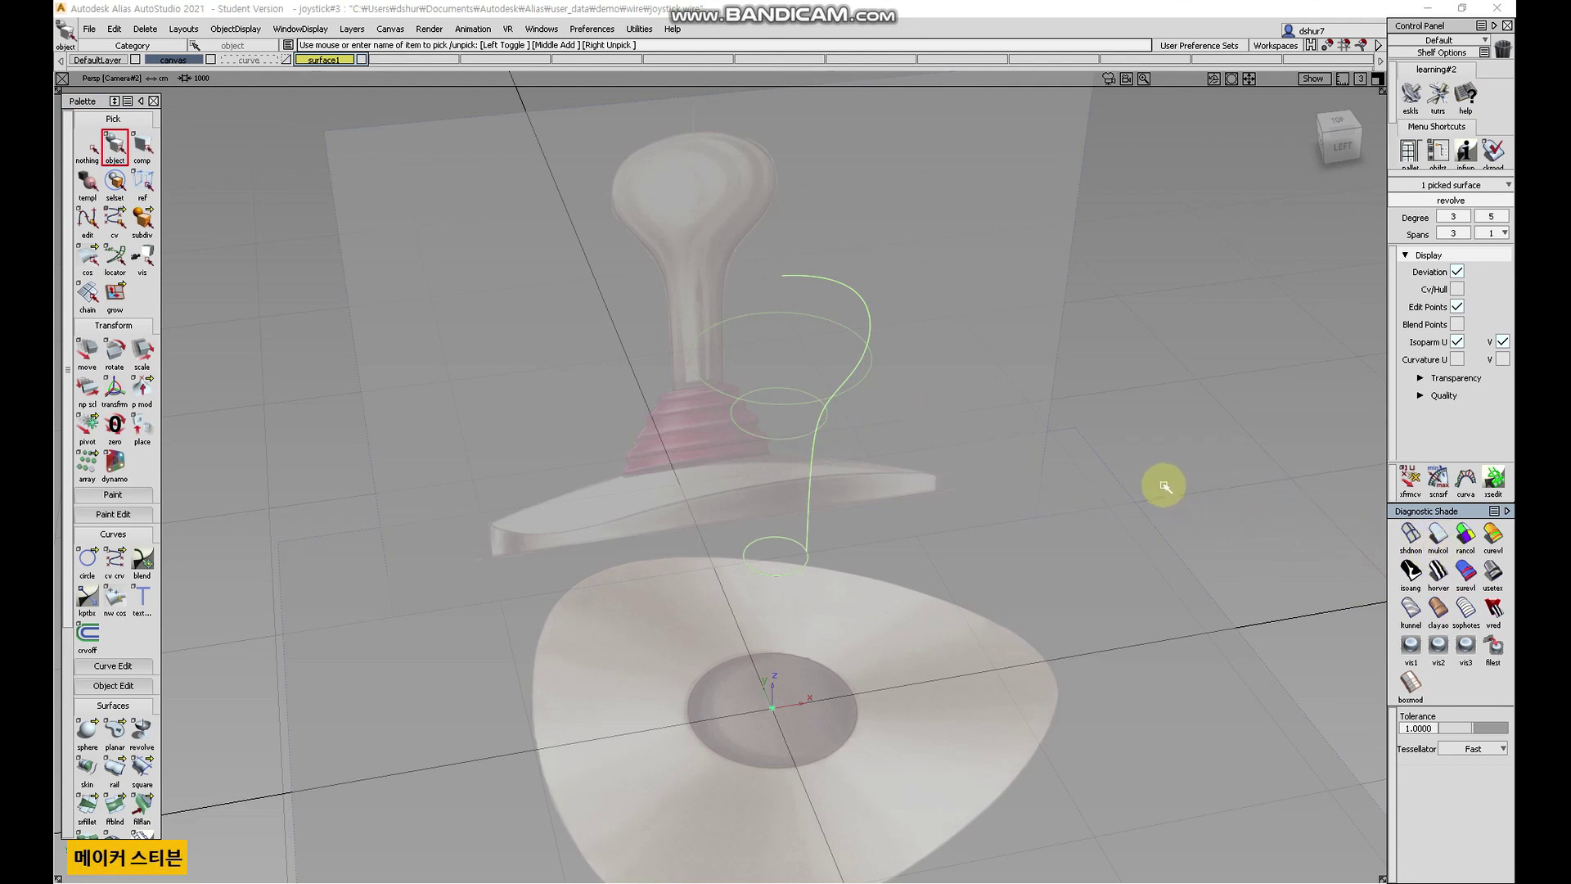
alt+shift+drag(1167, 477, 1157, 497)
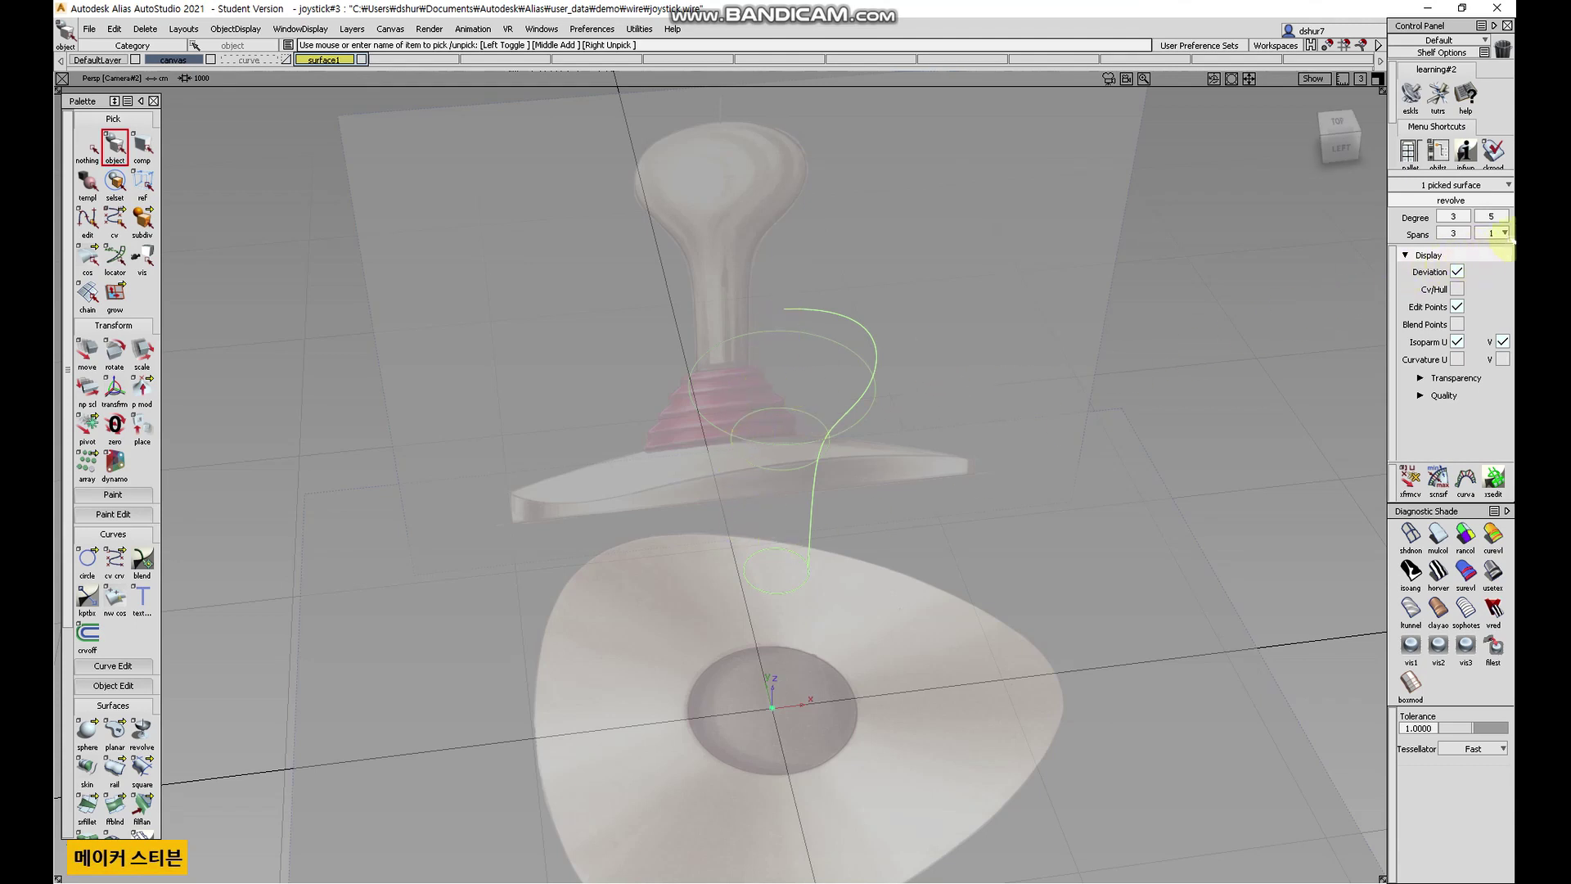
- Set the handle surface's second spans value to 3, accepting the removal of its construction history, and clear the selection
click(1503, 233)
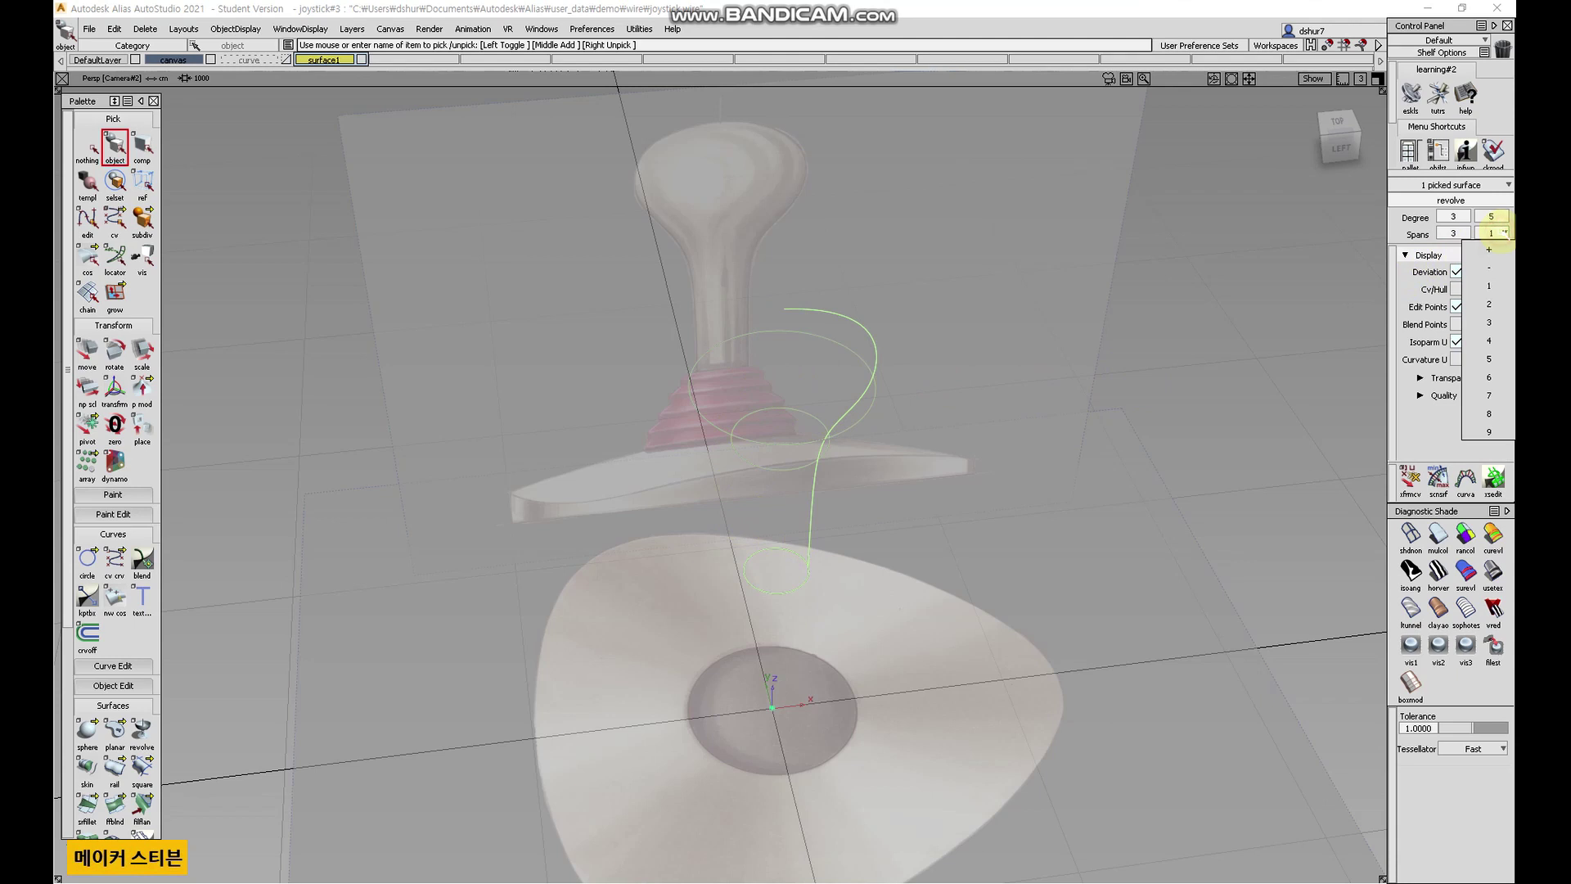
click(1497, 323)
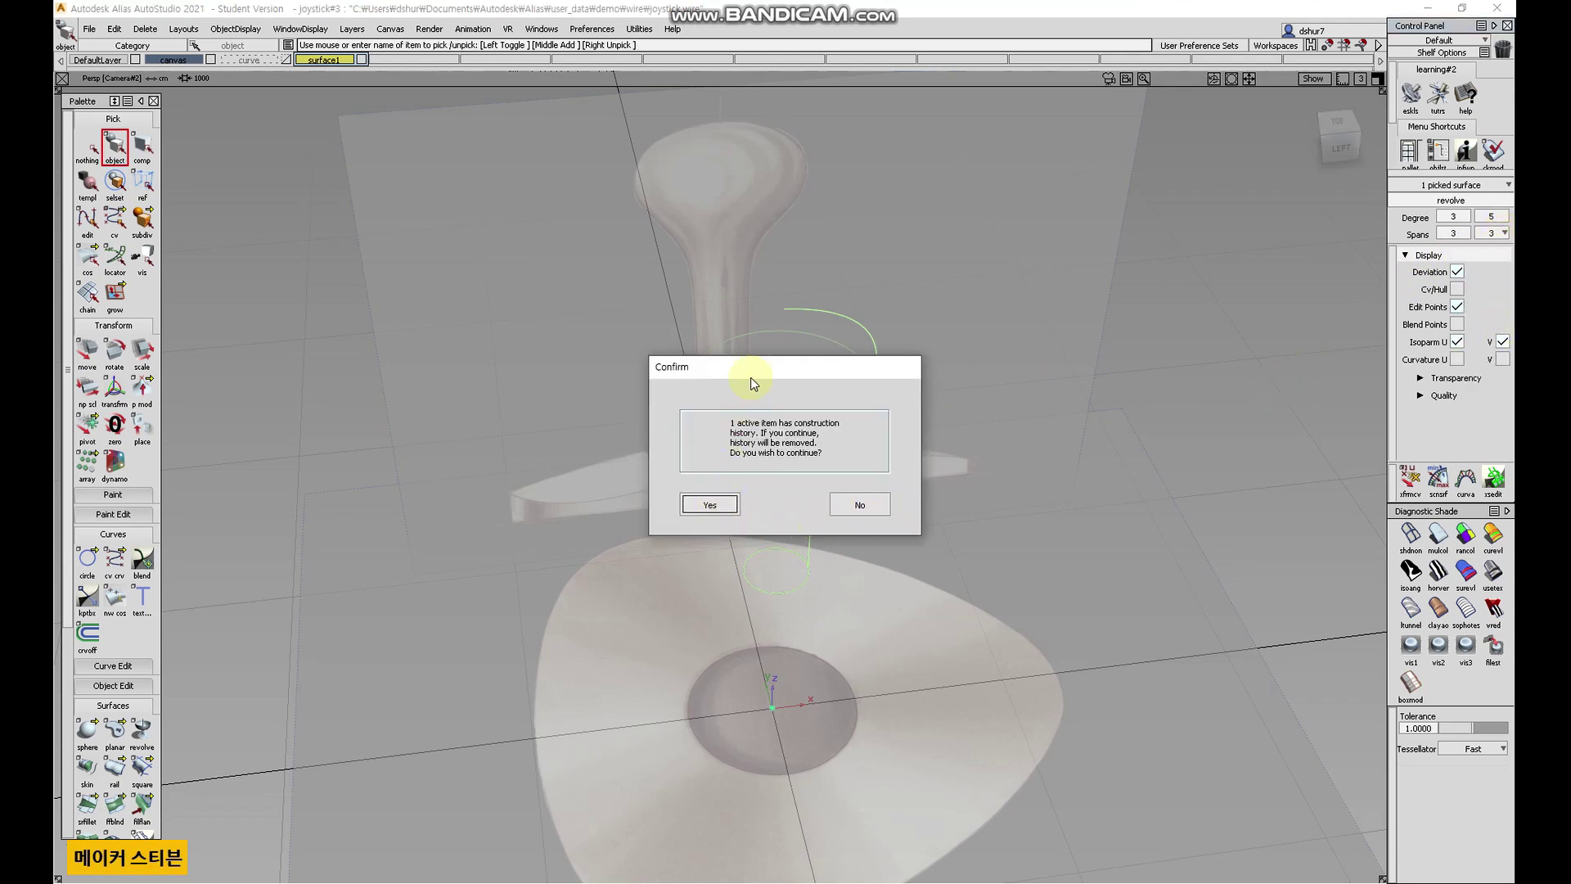
drag(759, 376, 575, 206)
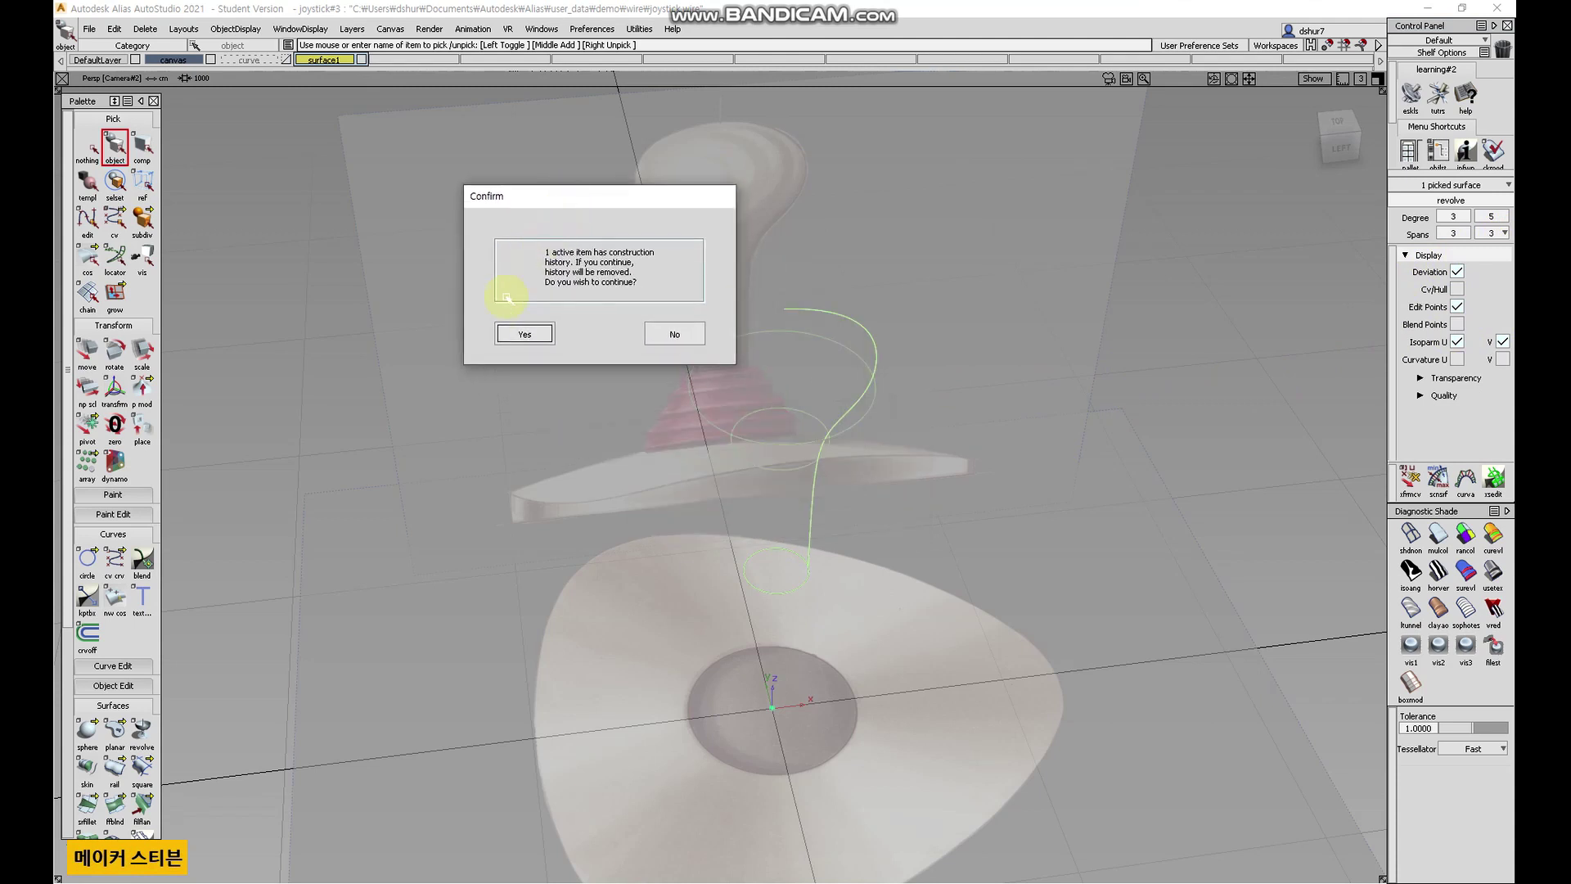
click(526, 332)
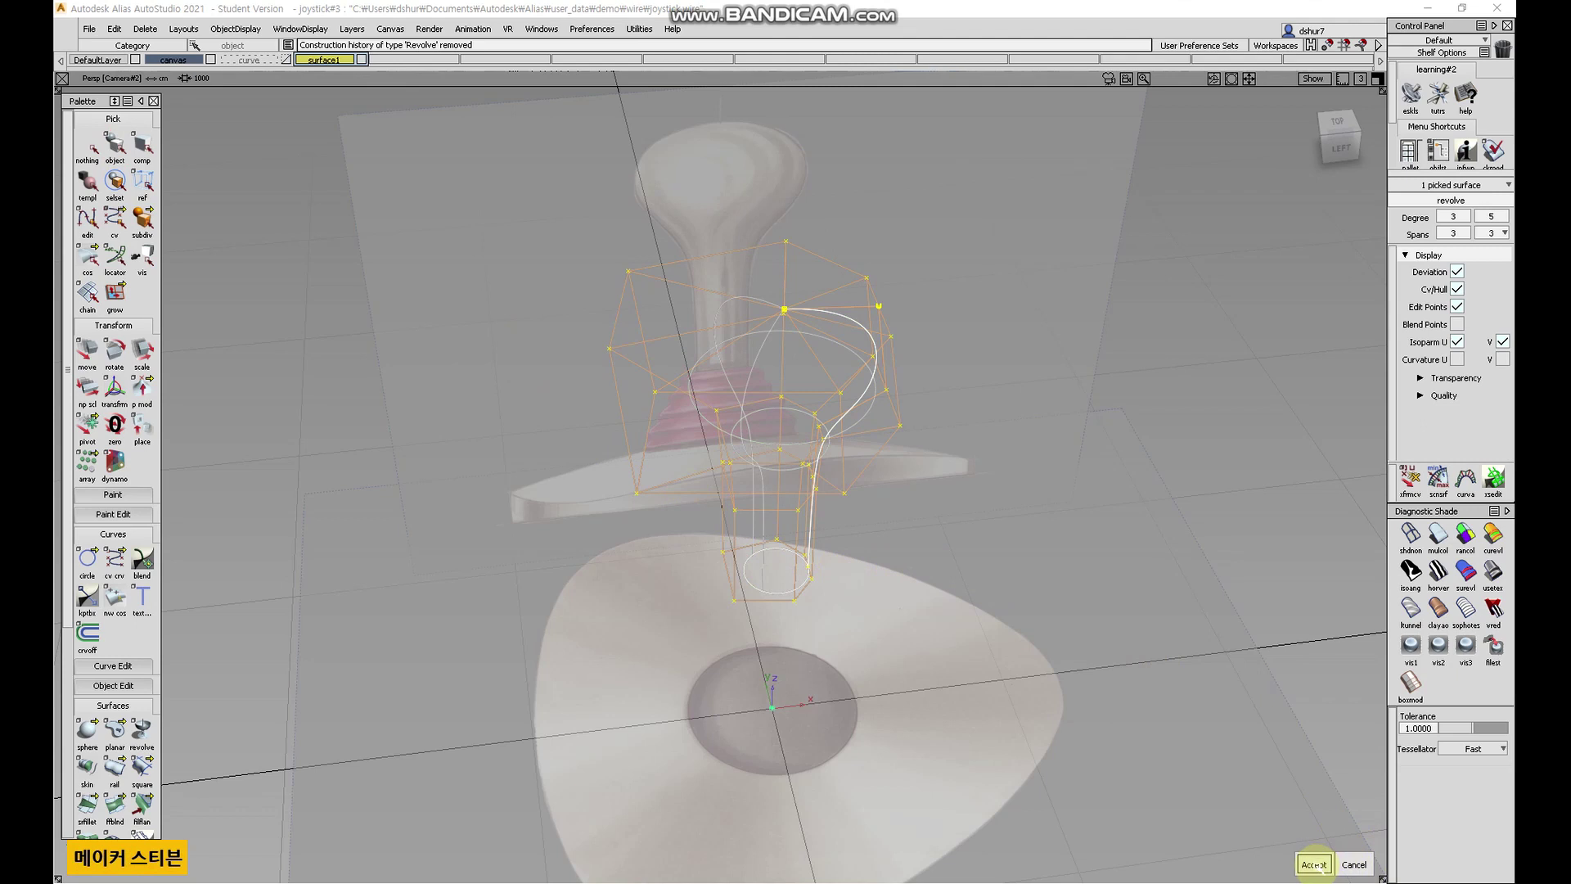
click(1315, 864)
alt+shift+drag(1009, 691, 941, 605)
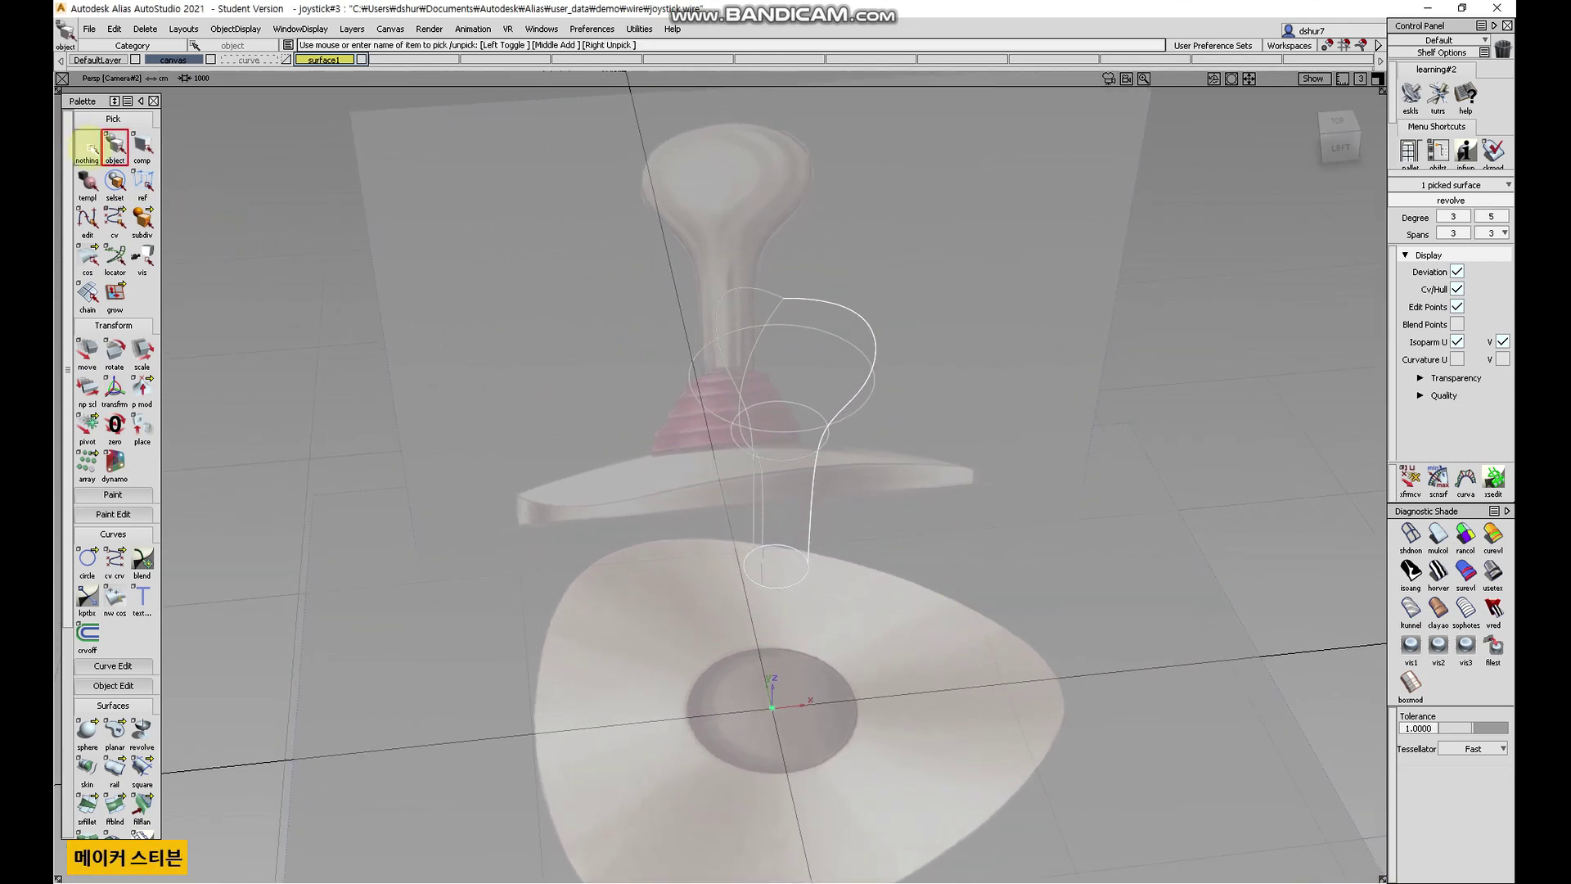
click(86, 147)
- Shade the rebuilt handle with the Multi Color Diagnostic Shader and deselect it
mouse_move(874, 371)
alt+shift+mouse_down()
mouse_move(923, 500)
mouse_move(862, 461)
mouse_move(924, 458)
alt+shift+mouse_up()
click(778, 409)
click(1437, 533)
alt+shift+drag(1088, 458, 857, 396)
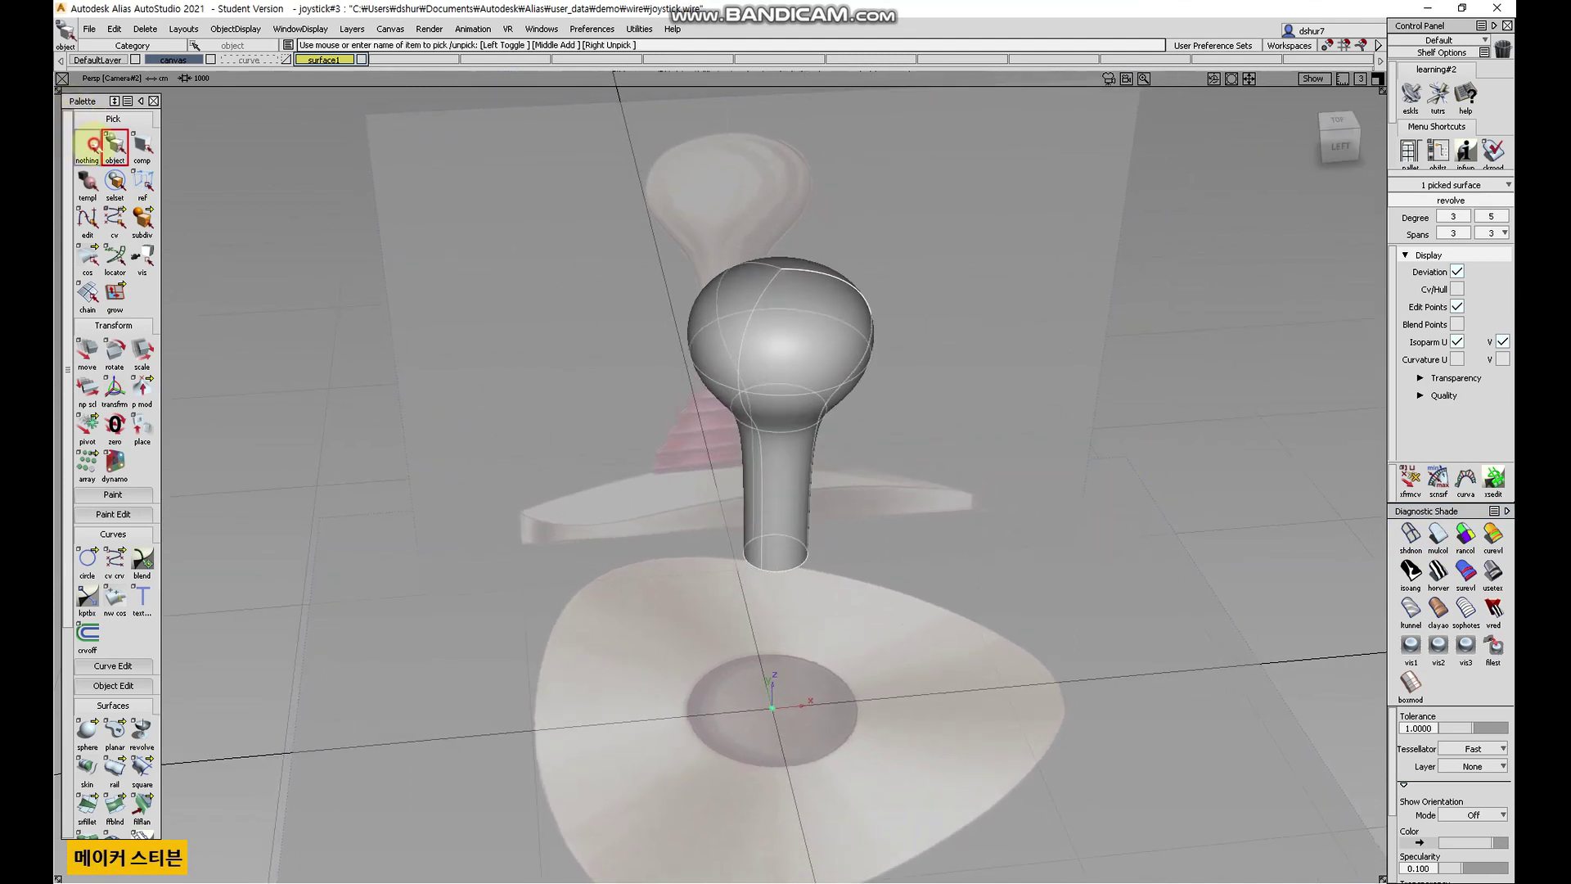
click(89, 146)
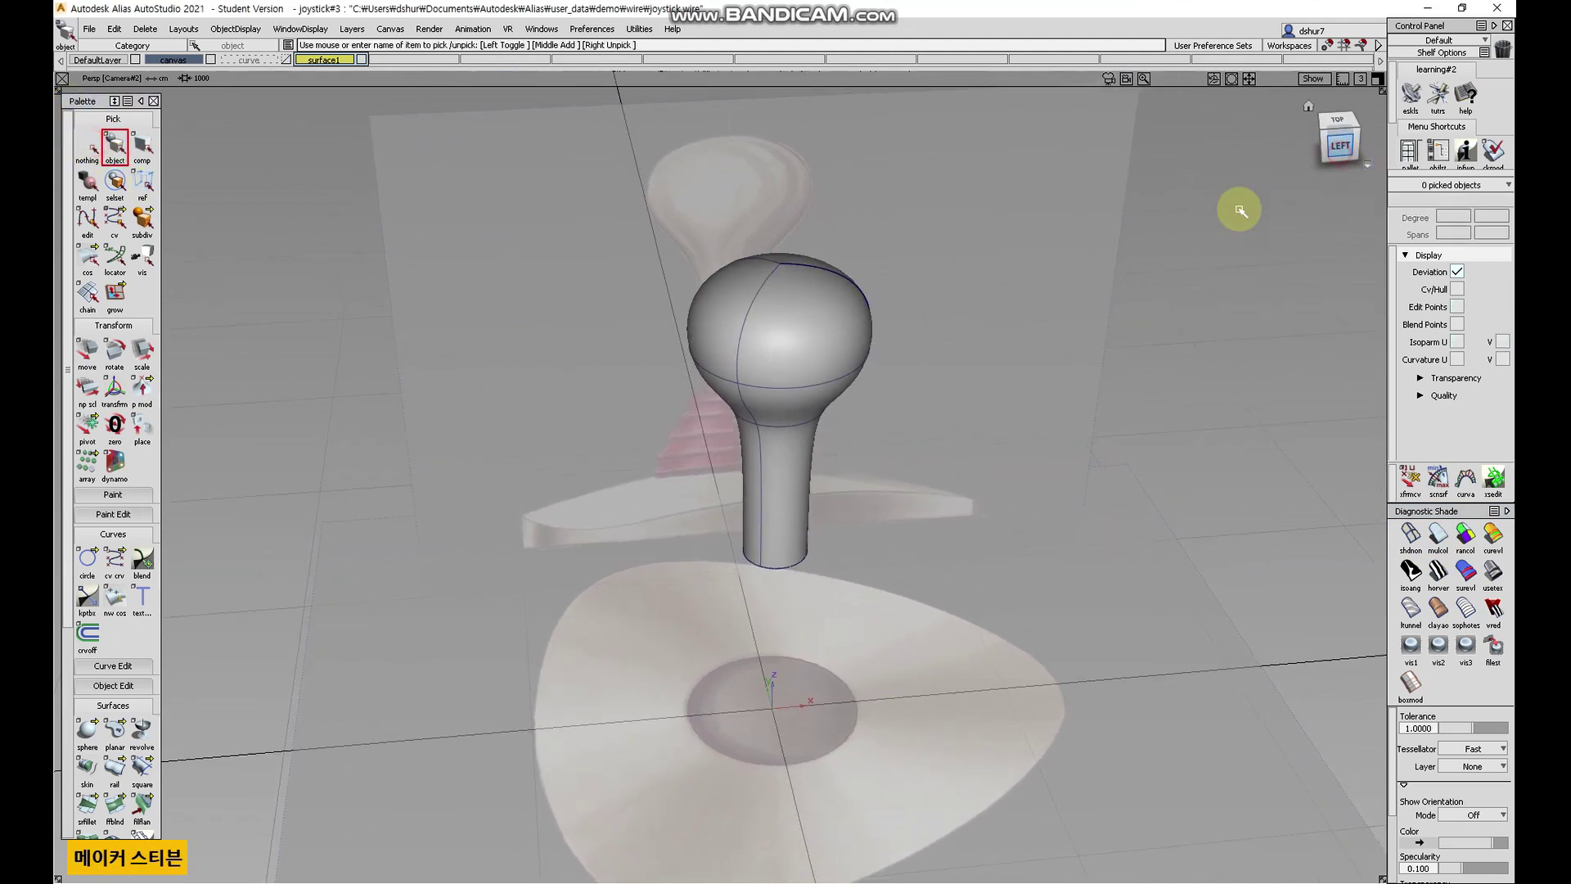
- Switch to the orthographic Left view, turn on the CV/hull display for the handle surface, and deselect it
click(1339, 146)
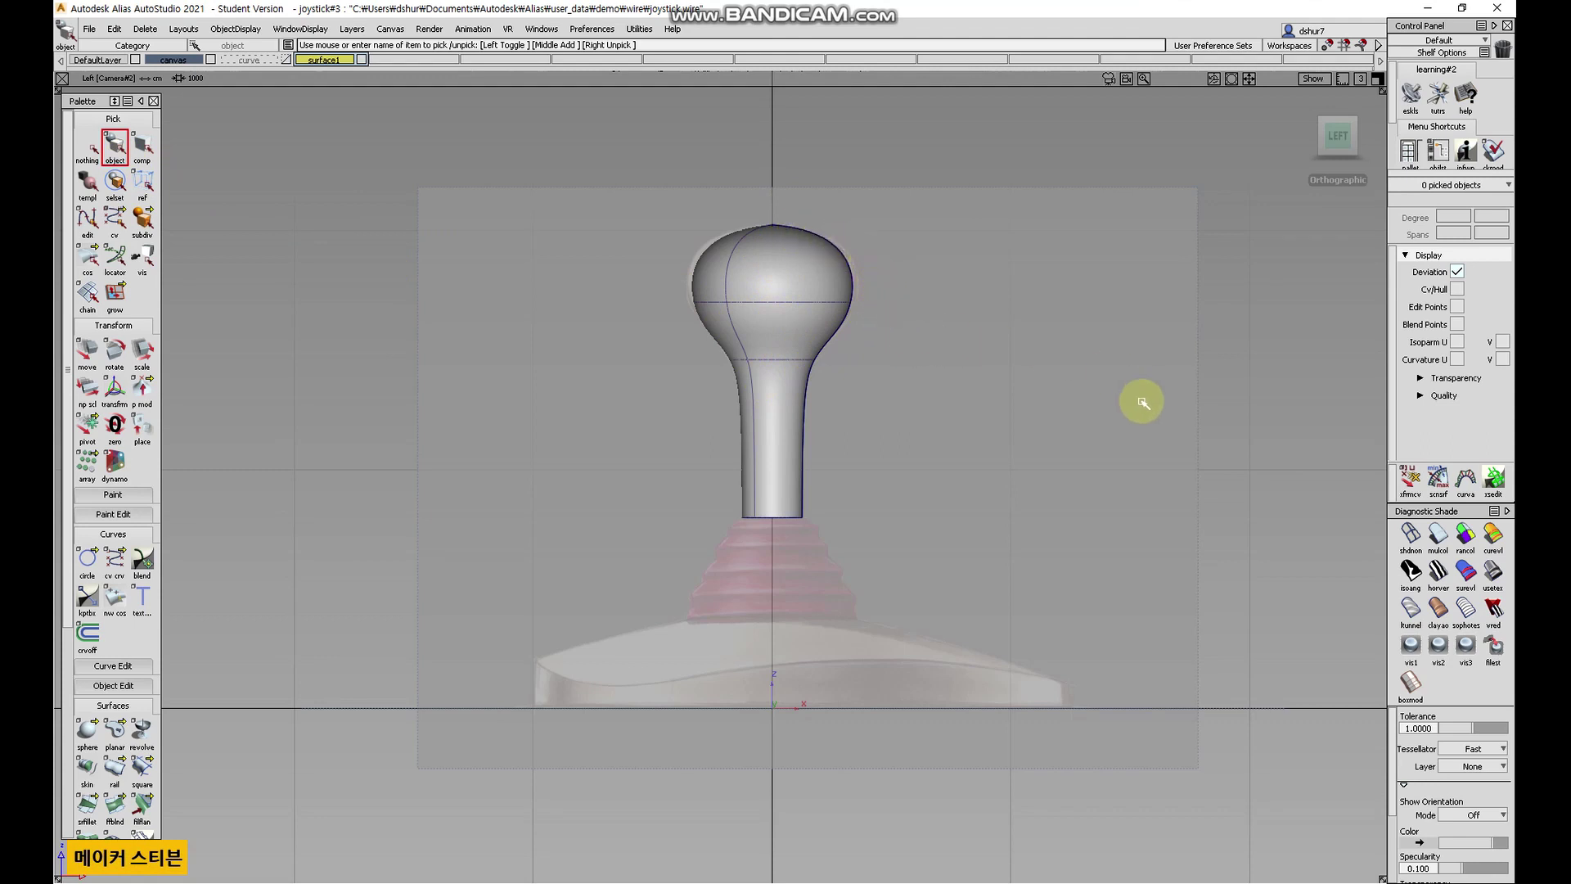
click(787, 305)
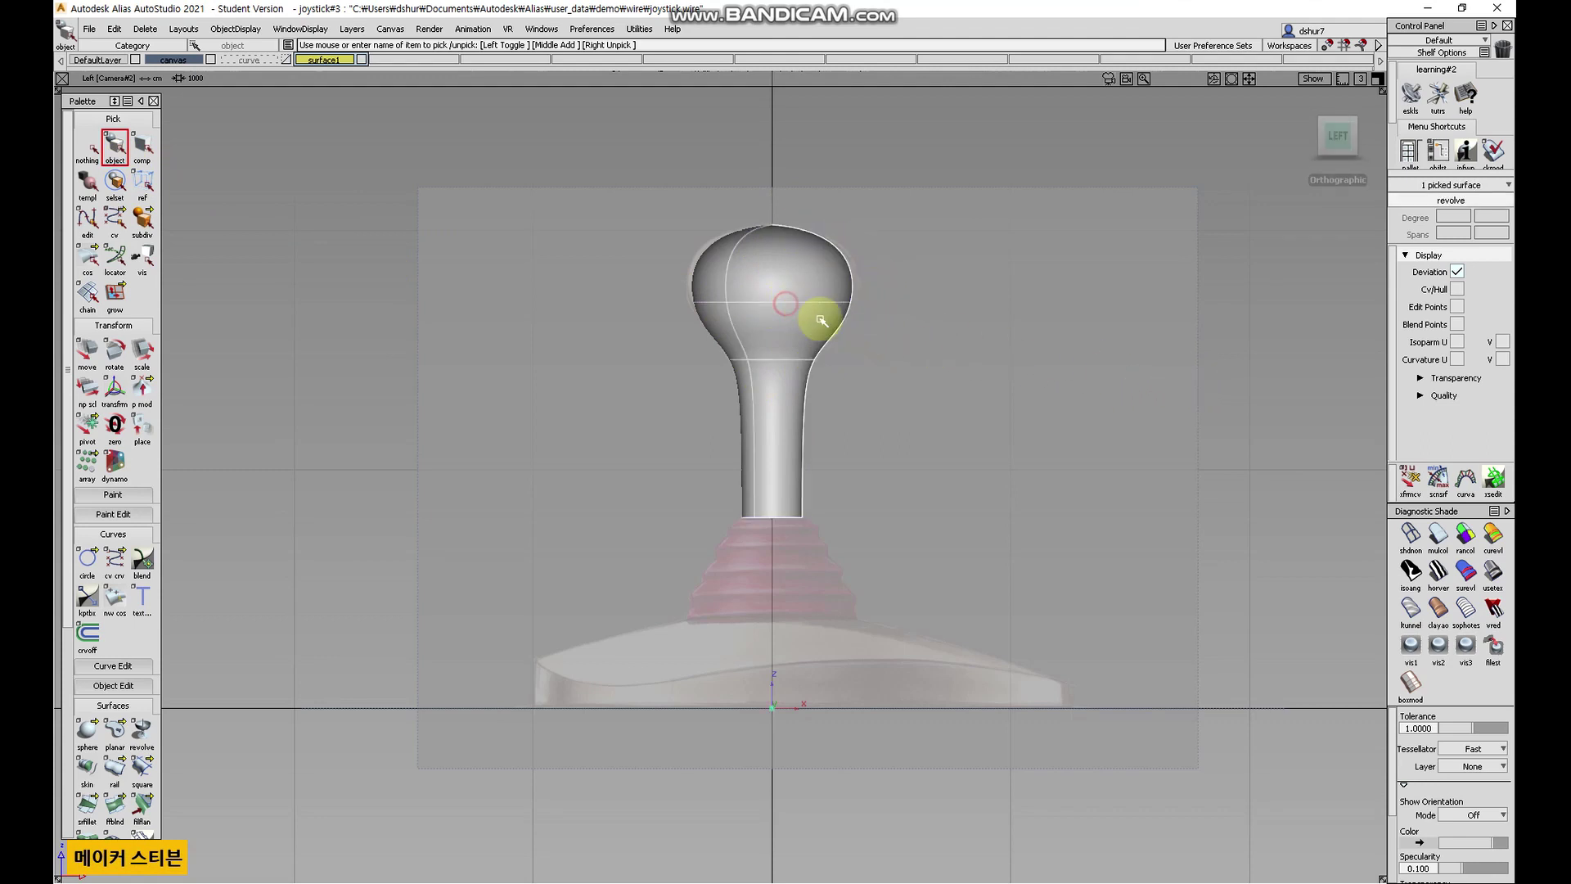
click(1457, 289)
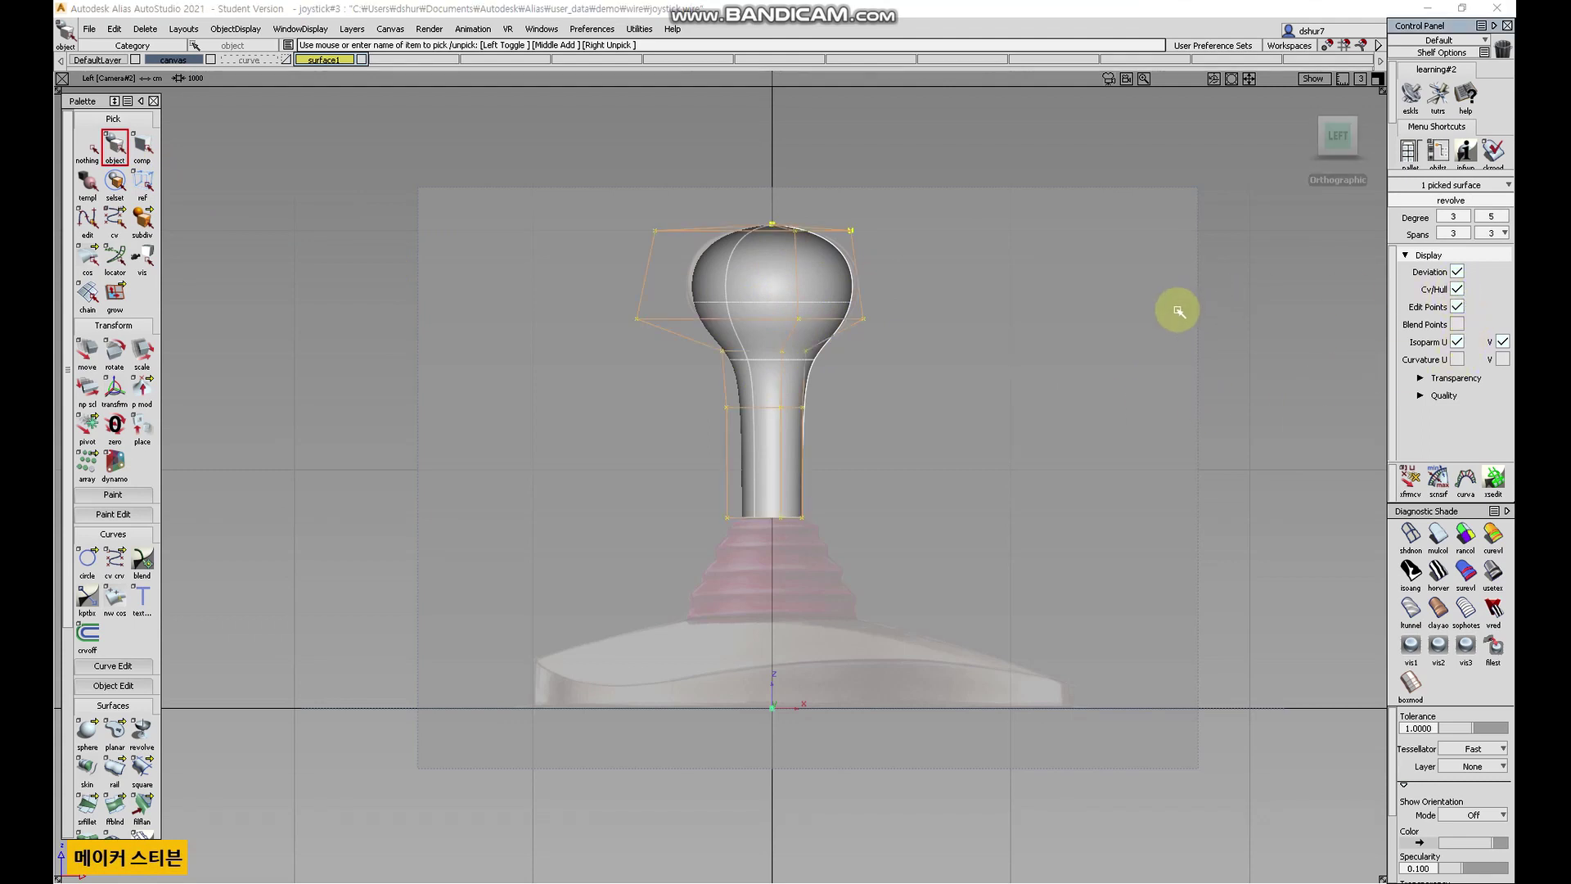
click(92, 146)
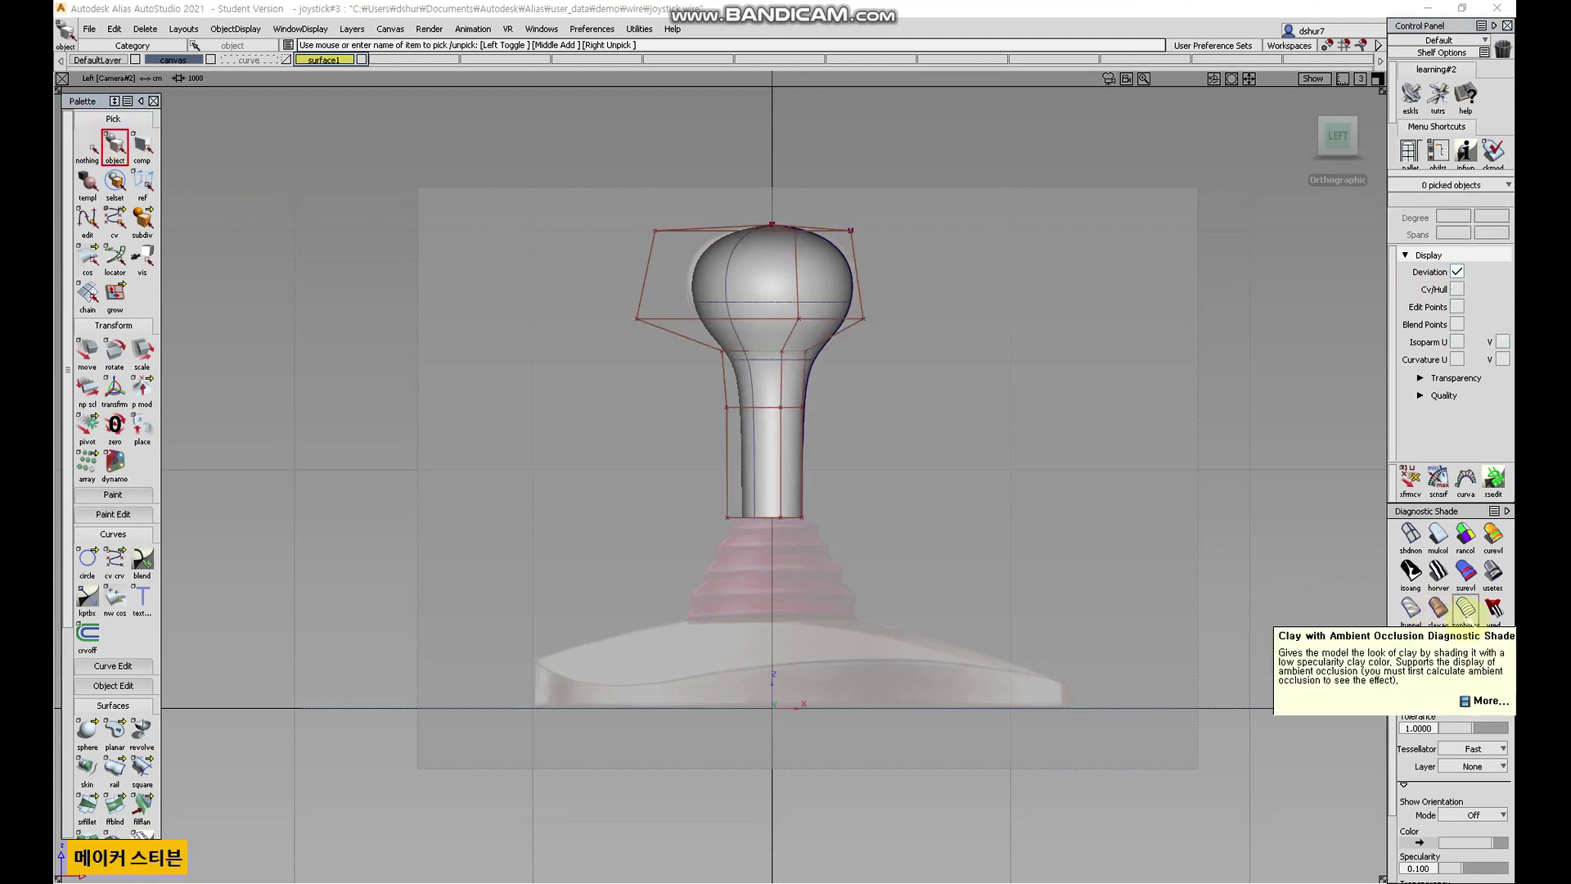
- Turn off the shading, pick all the CVs in the knob's three upper rows, and check the selection from an angle
click(1408, 533)
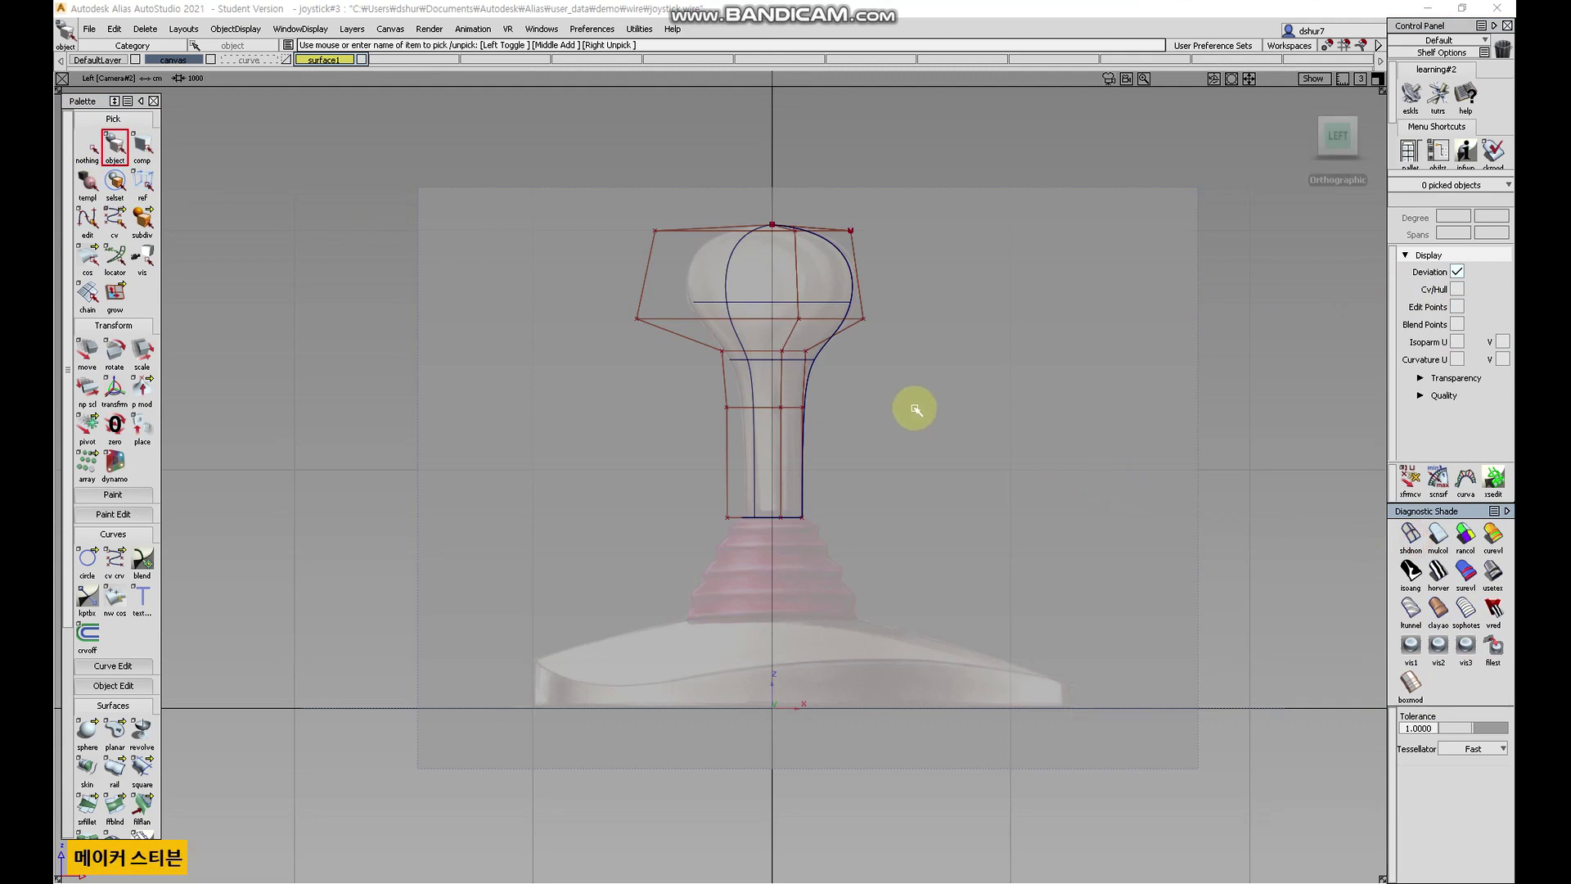
alt+shift+right_drag(910, 415, 868, 515)
click(115, 217)
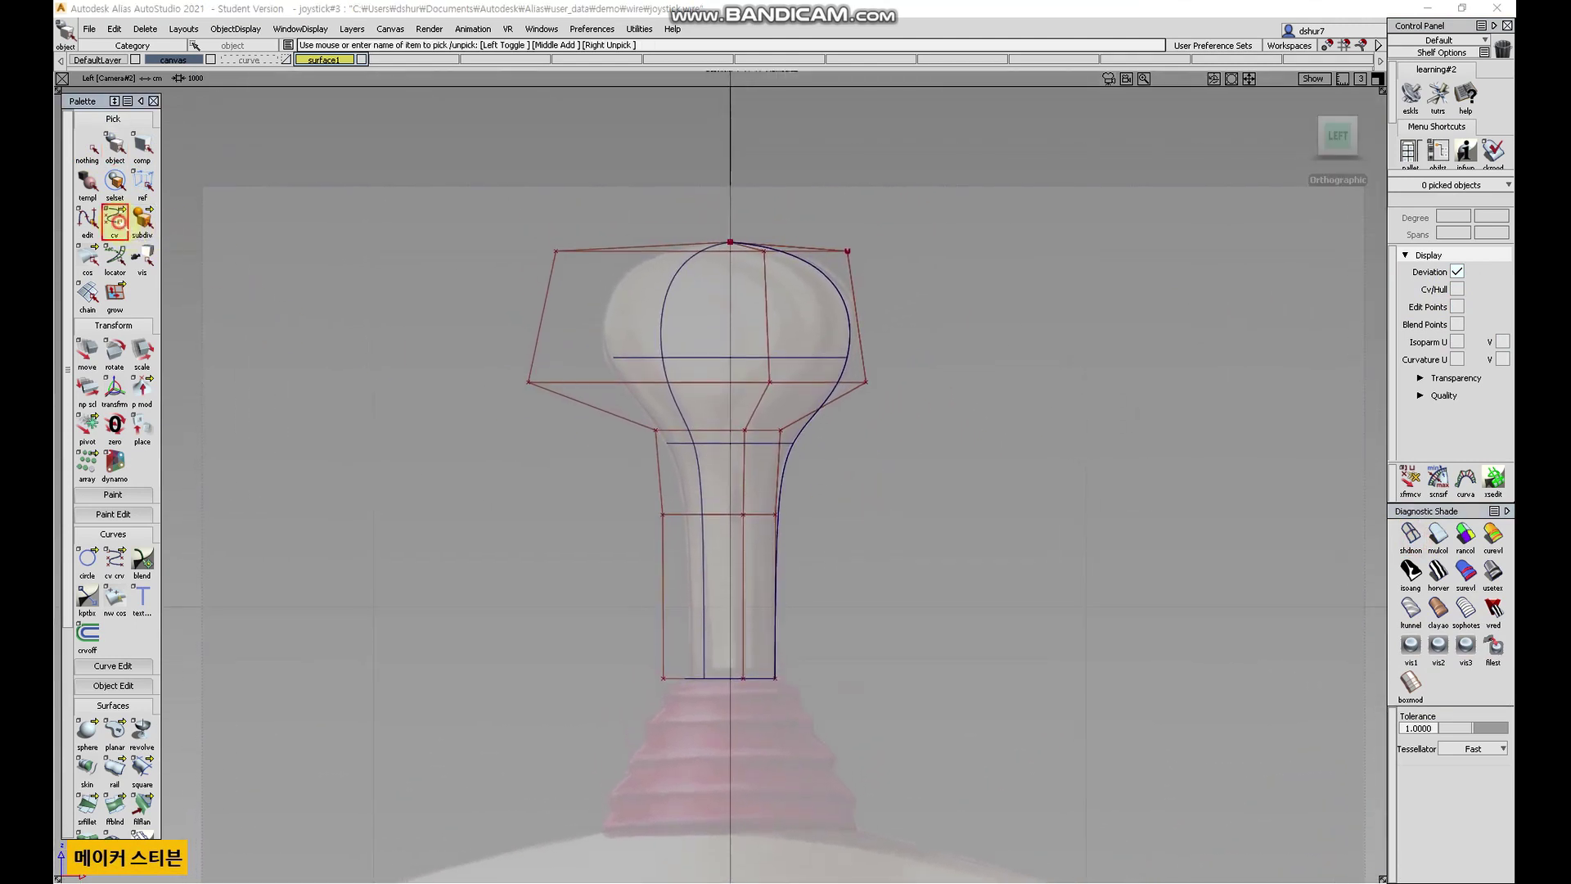
drag(941, 412, 448, 211)
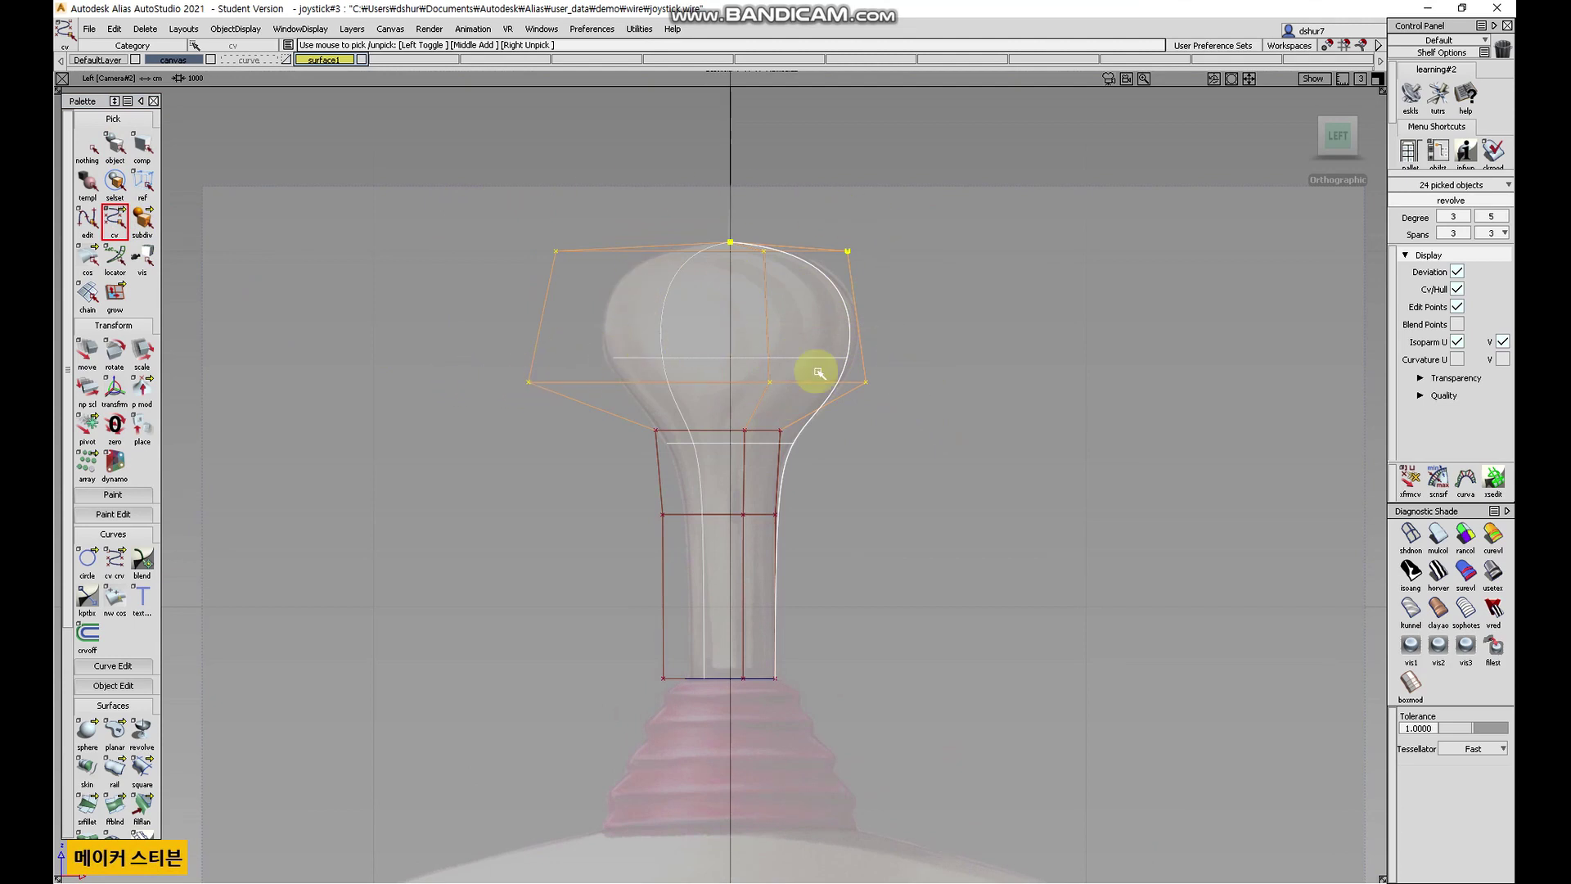
alt+shift+drag(1010, 354, 901, 396)
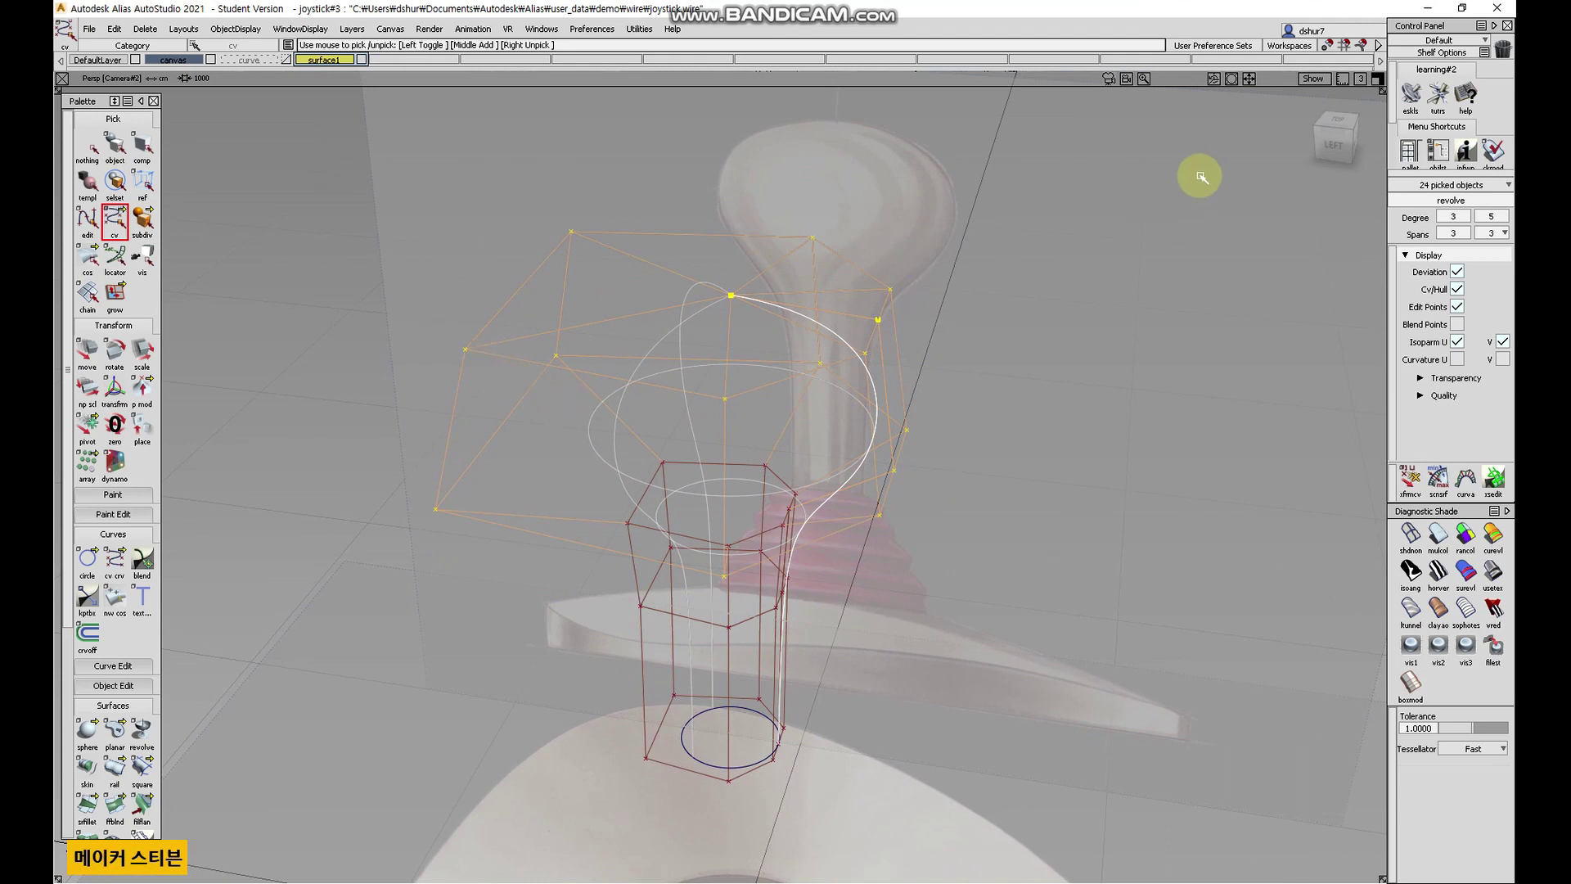
drag(1332, 143, 1310, 186)
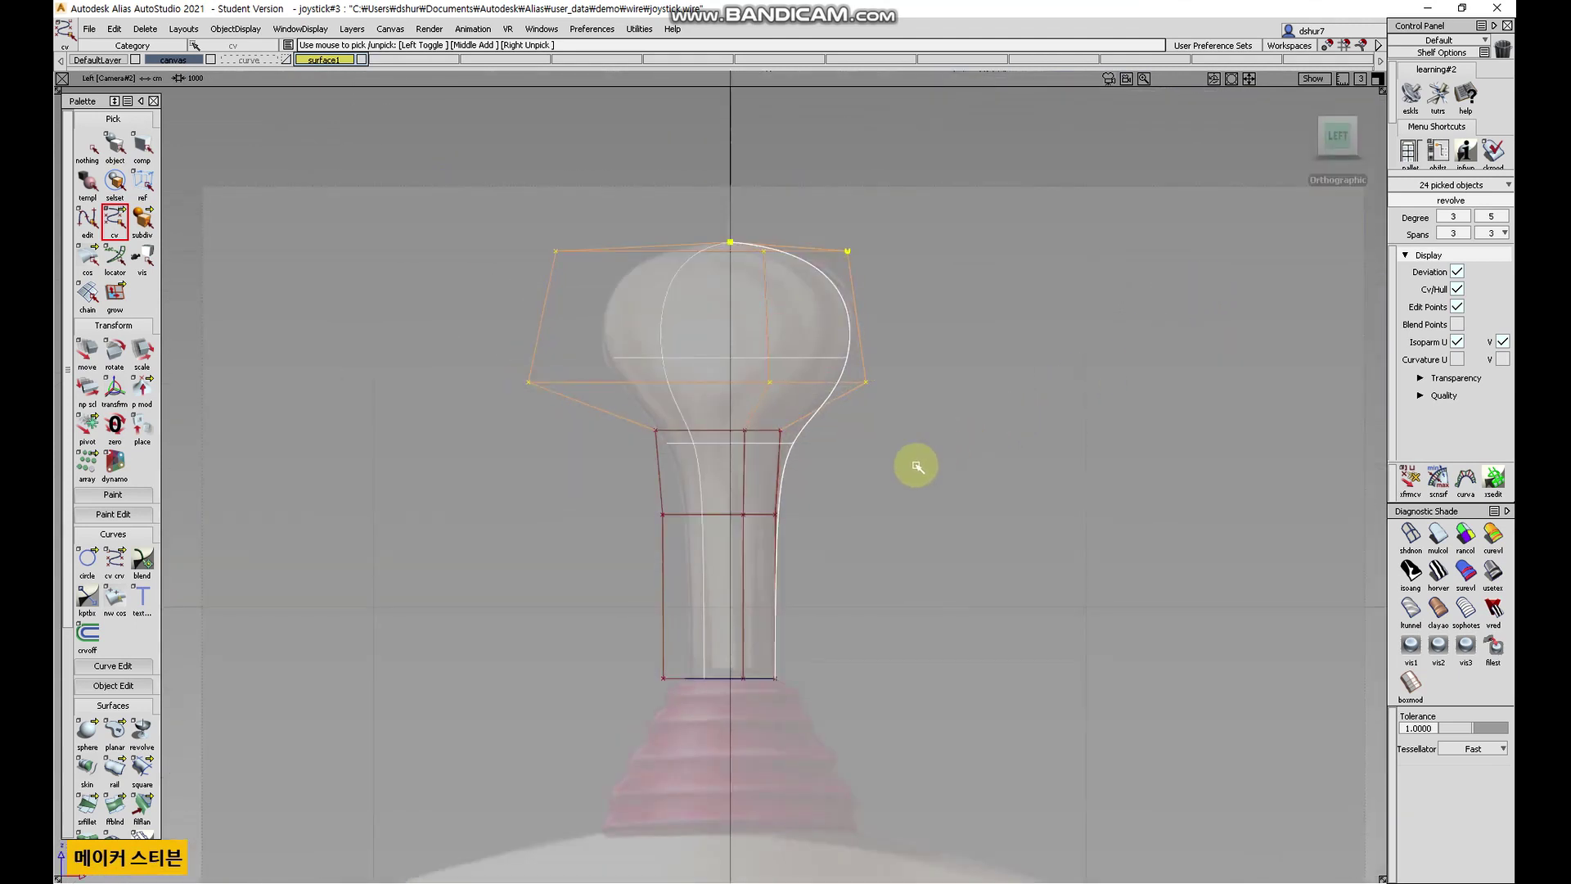
- Place the picked CVs' pivot on the handle's centre axis at the neck just below the knob
alt+shift+right_drag(993, 551, 906, 613)
alt+shift+middle_drag(895, 586, 866, 551)
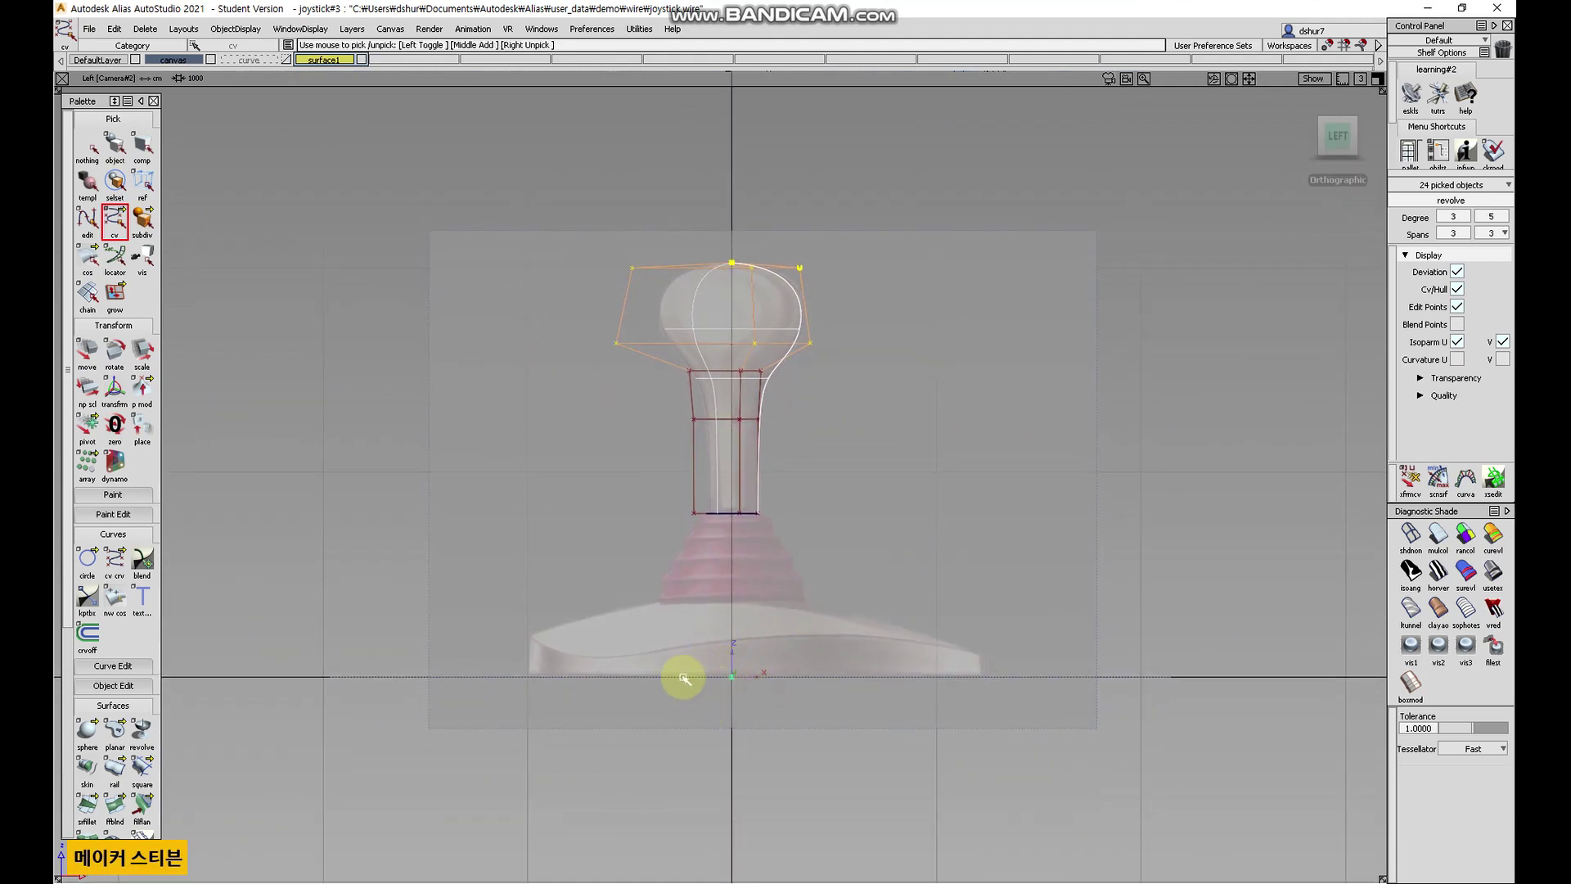
click(87, 425)
right_drag(832, 824, 857, 508)
alt+shift+right_drag(855, 458, 892, 459)
mouse_move(891, 458)
right_down()
mouse_move(876, 487)
mouse_move(904, 483)
mouse_move(904, 466)
right_up()
- Rotate the knob's CVs slightly clockwise about the neck pivot to tilt the knob, and clear the selection
click(112, 354)
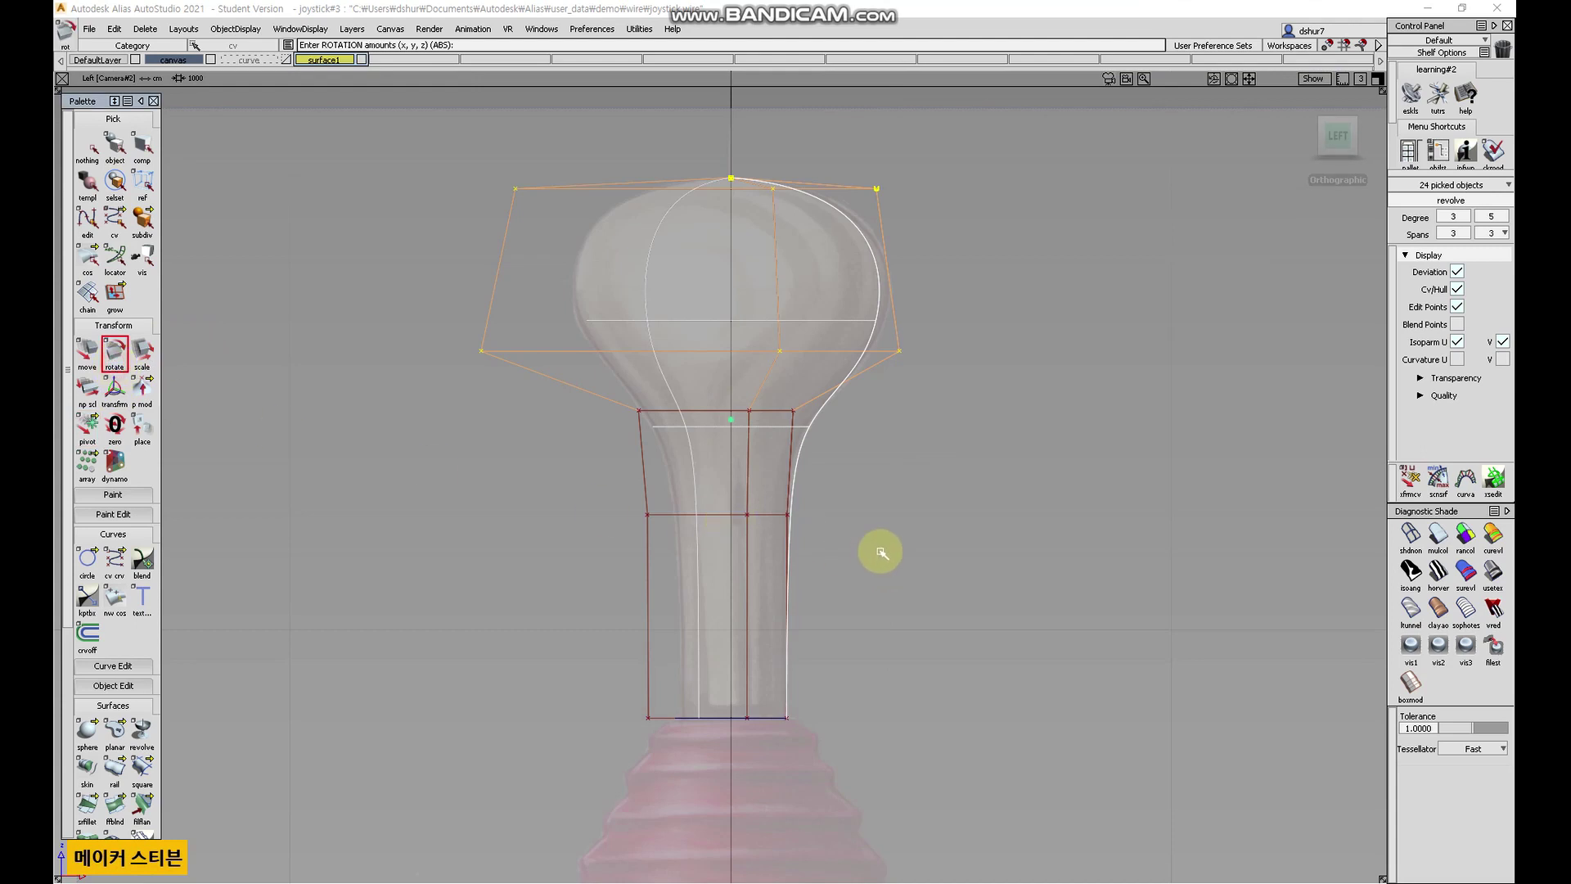
middle_drag(881, 551, 927, 543)
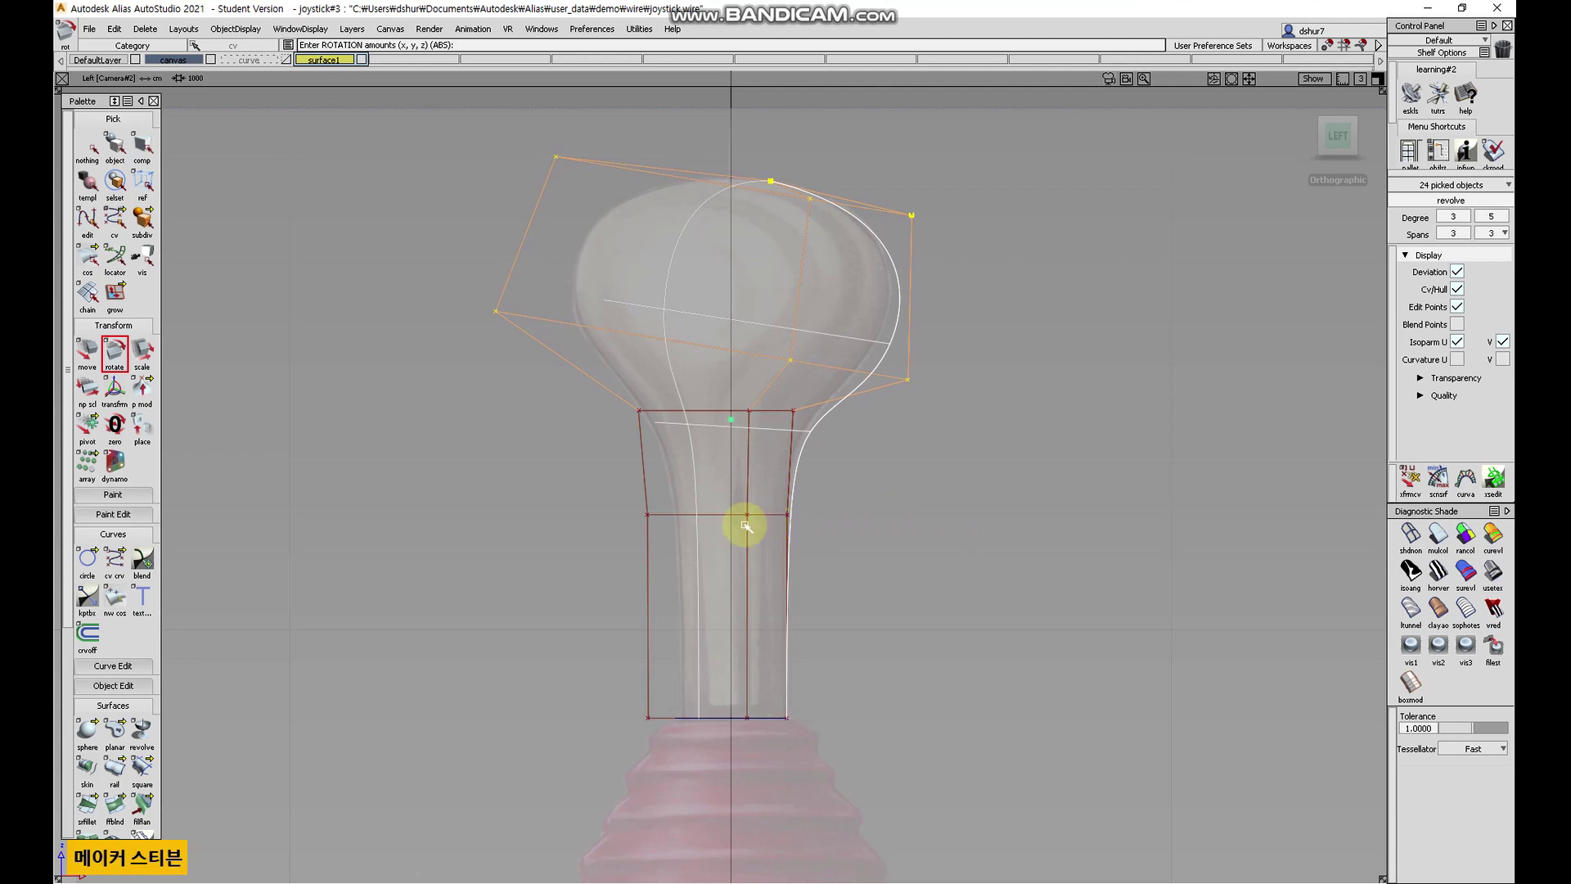
click(85, 144)
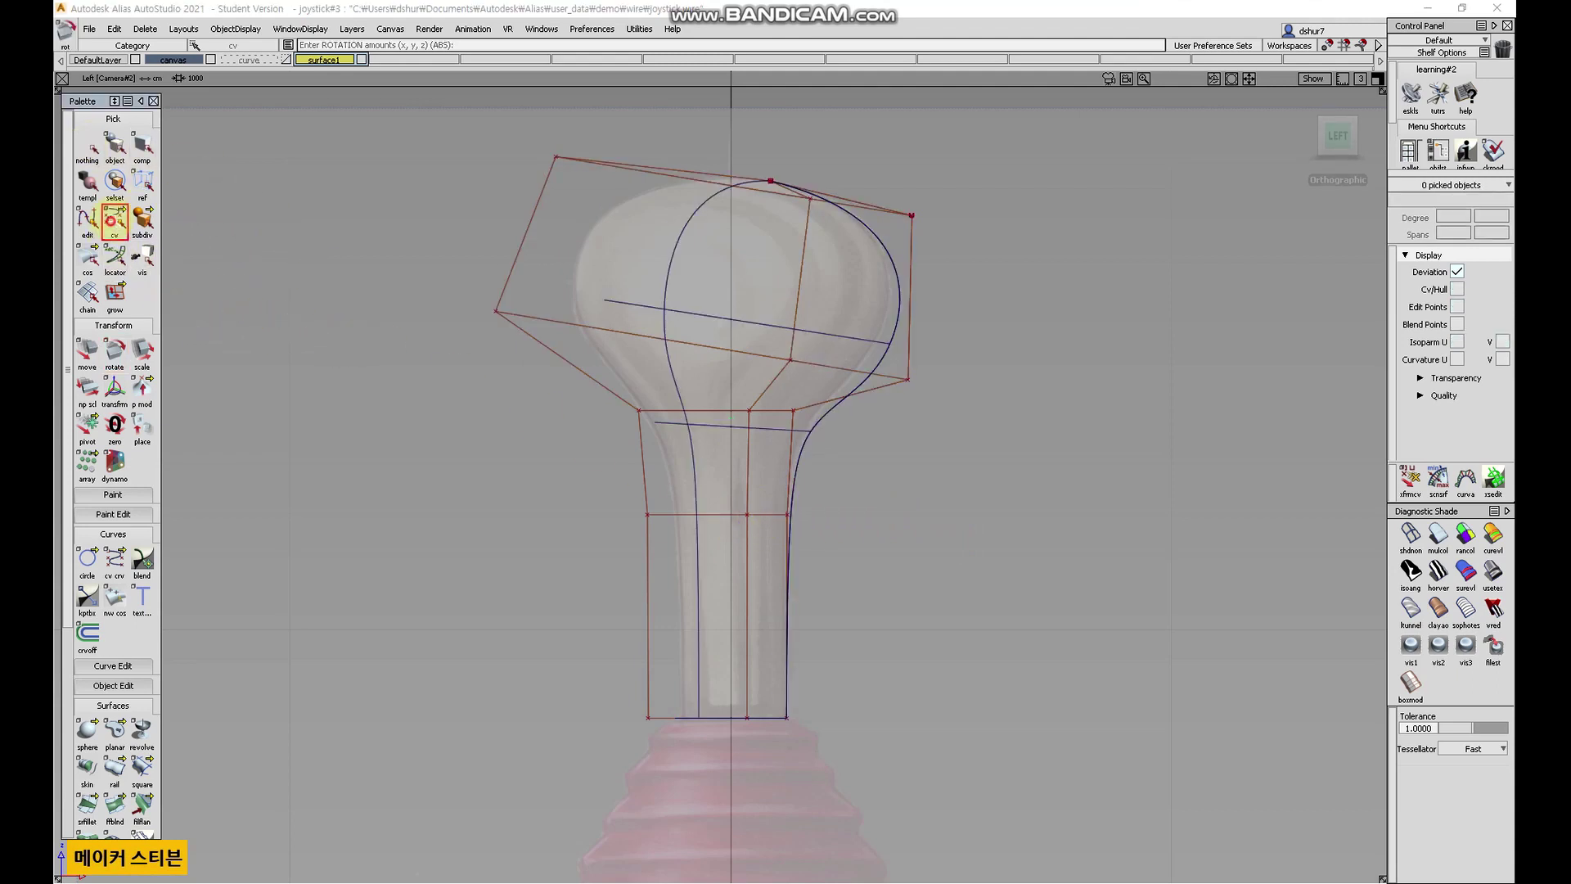
- Pick the CVs at the tilted knob's lower-right hull corner and move them outward to bulge that side
click(115, 220)
drag(987, 409, 892, 374)
click(87, 354)
drag(970, 454, 325, 271)
- Clear the selection, shade the tilted handle with the Multi Color Diagnostic Shader, and inspect it in perspective
click(86, 147)
click(115, 147)
click(1438, 536)
mouse_move(982, 507)
alt+shift+mouse_down()
mouse_move(880, 519)
mouse_move(1034, 467)
mouse_move(883, 579)
mouse_move(536, 687)
mouse_move(617, 739)
mouse_move(982, 512)
mouse_move(845, 537)
alt+shift+mouse_up()
mouse_move(845, 537)
alt+shift+right_down()
mouse_move(865, 469)
mouse_move(842, 514)
alt+shift+right_up()
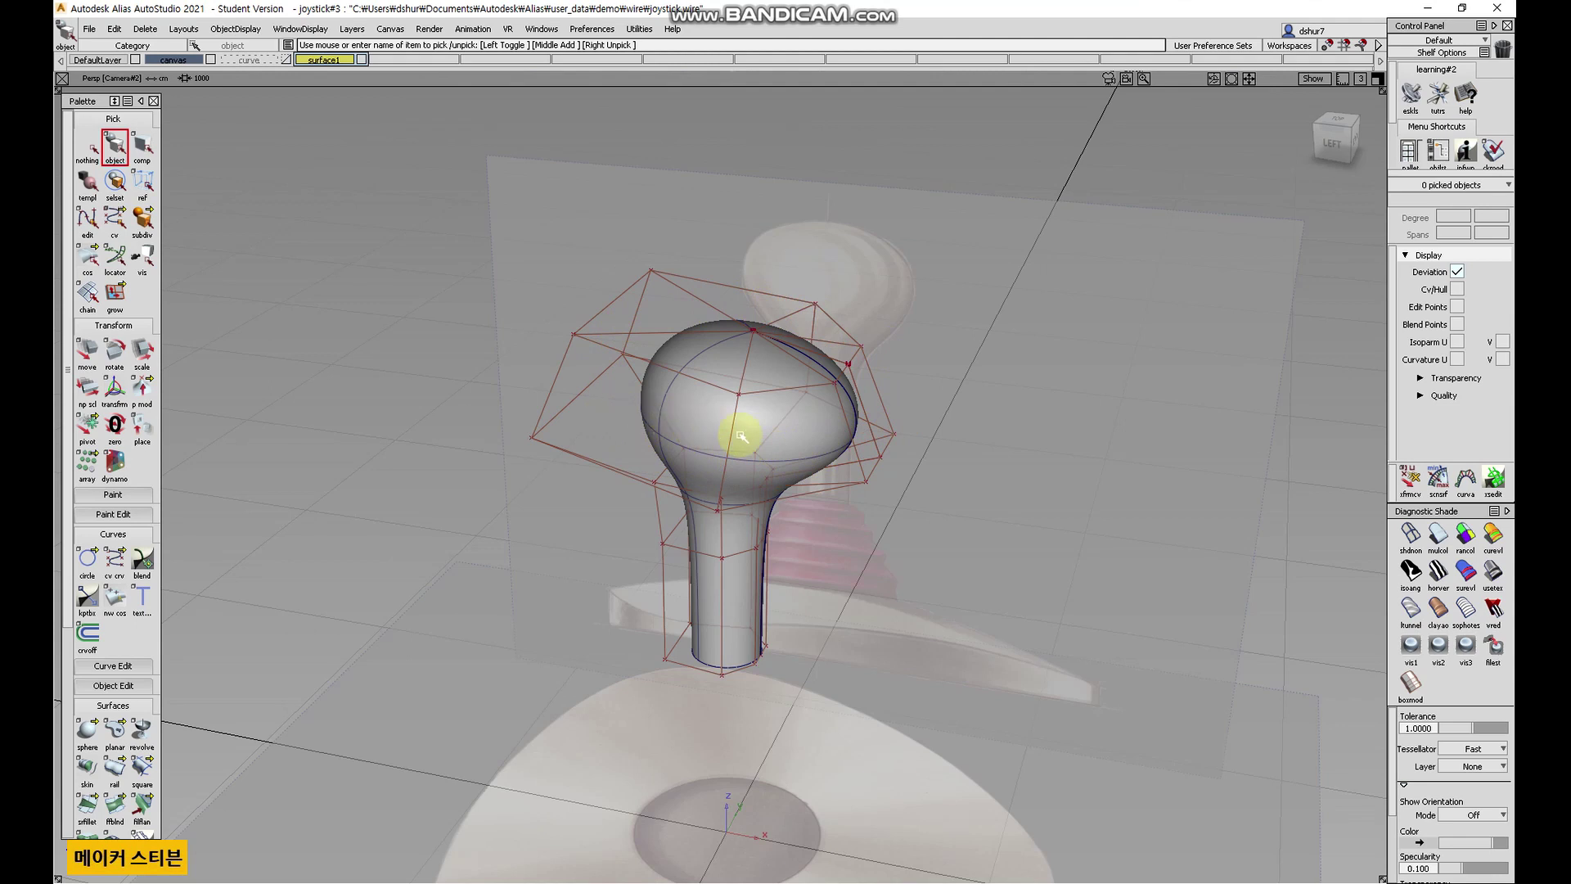
- Pick the CVs at the knob's lower-right hull corner in perspective and return to the orthographic Left view
click(115, 219)
drag(954, 543, 852, 449)
click(906, 450)
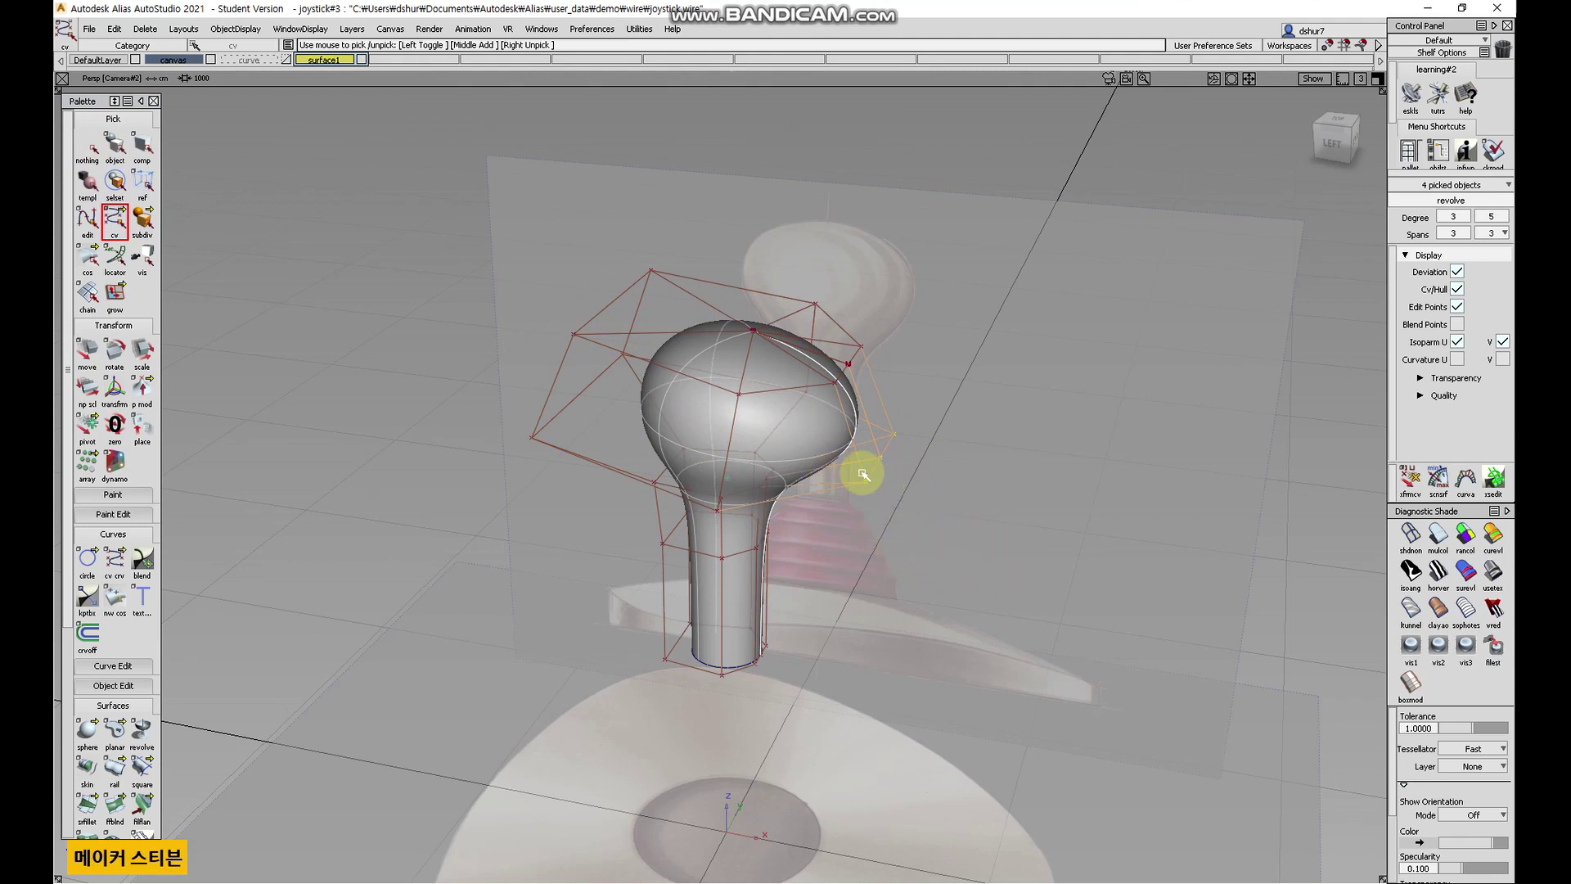
key(shift+alt)
alt+shift+drag(1085, 420, 1235, 309)
click(1340, 141)
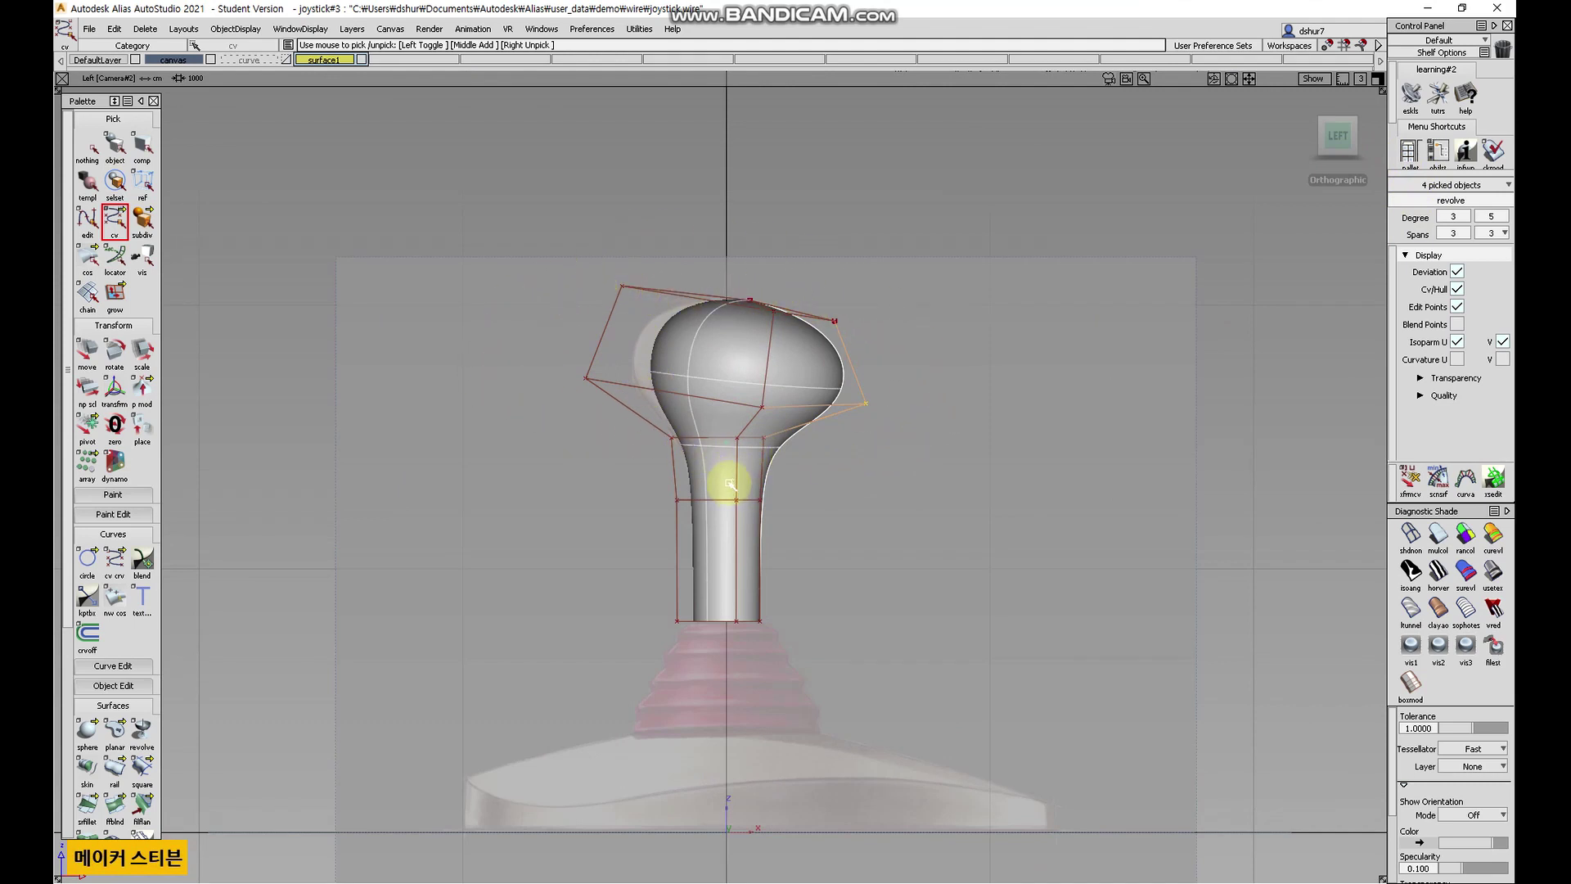
- Clear the picked CVs, hide the handle surface's CVs and hulls, and inspect the handle in perspective with nothing selected
click(88, 147)
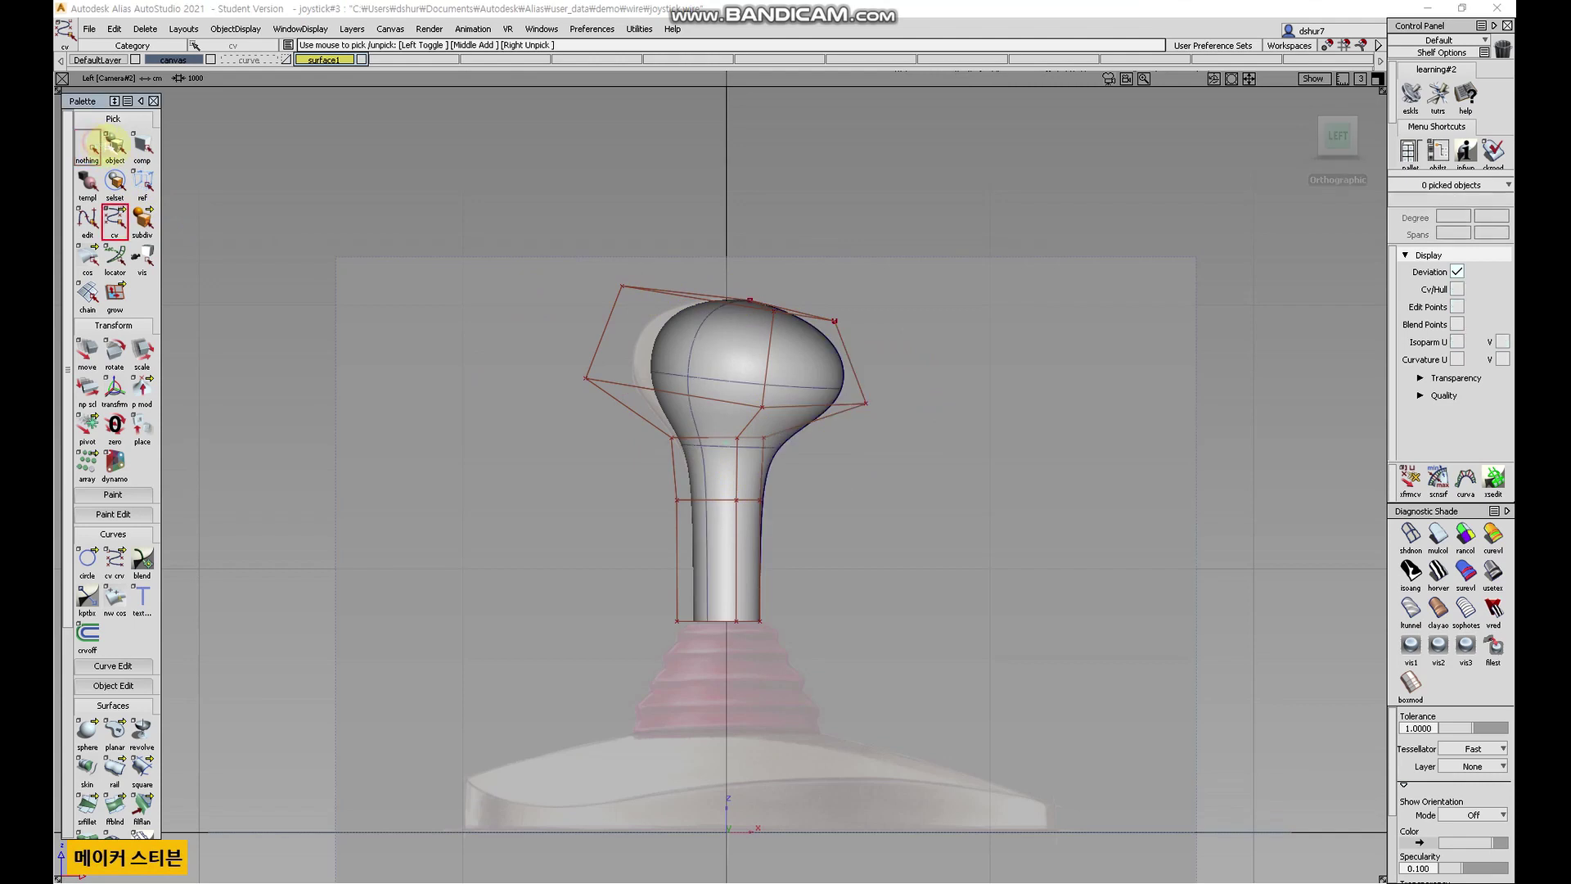
alt+shift+drag(957, 456, 736, 596)
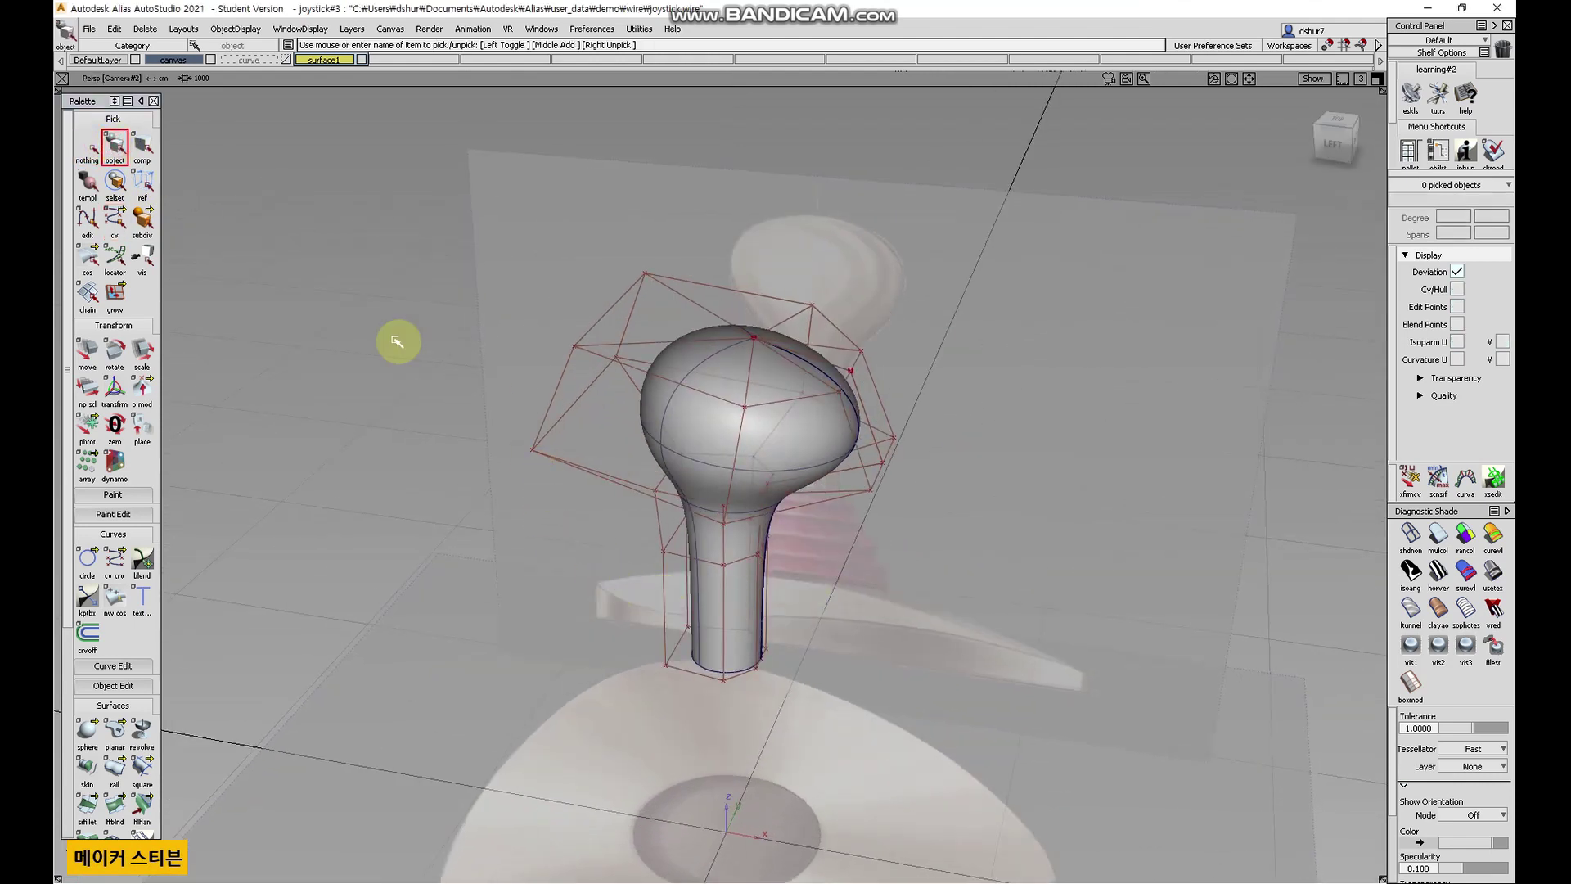
click(789, 429)
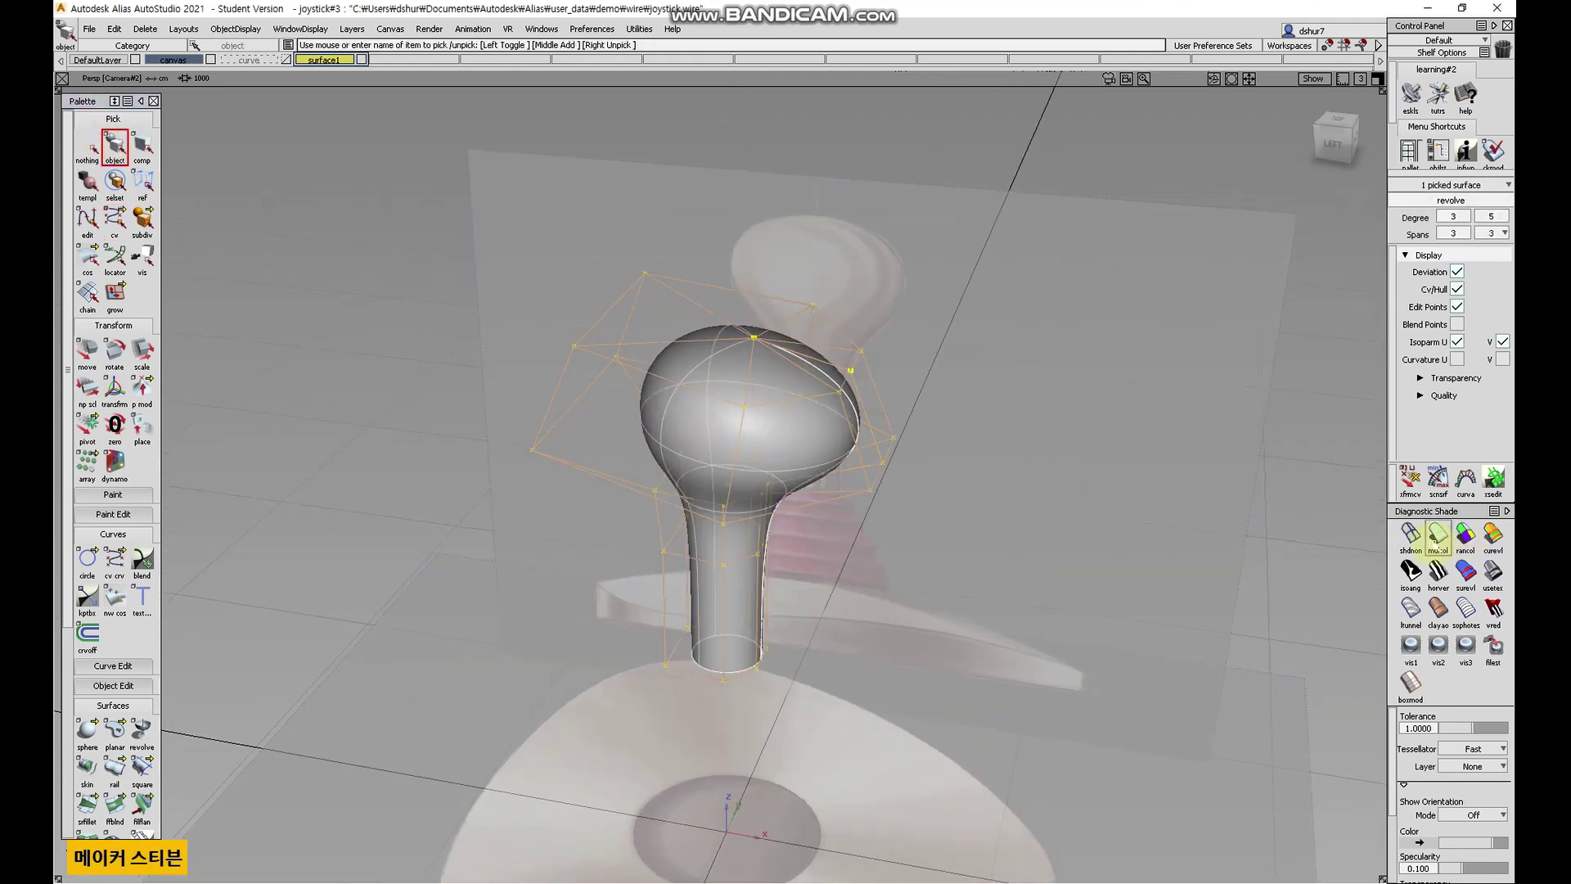
click(1409, 539)
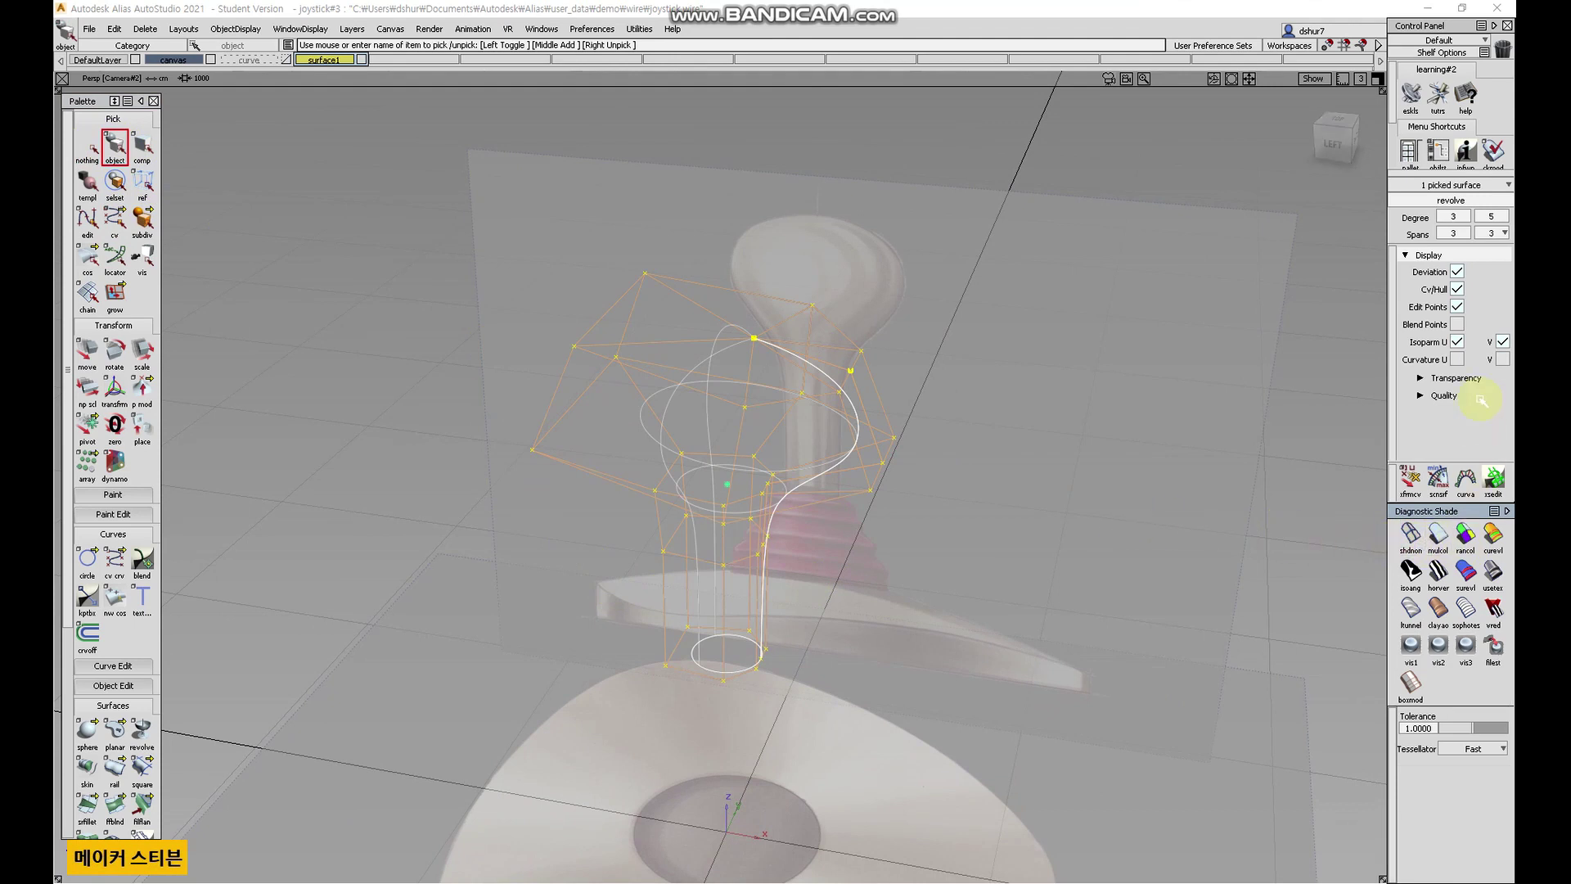
click(1457, 289)
click(86, 131)
click(87, 146)
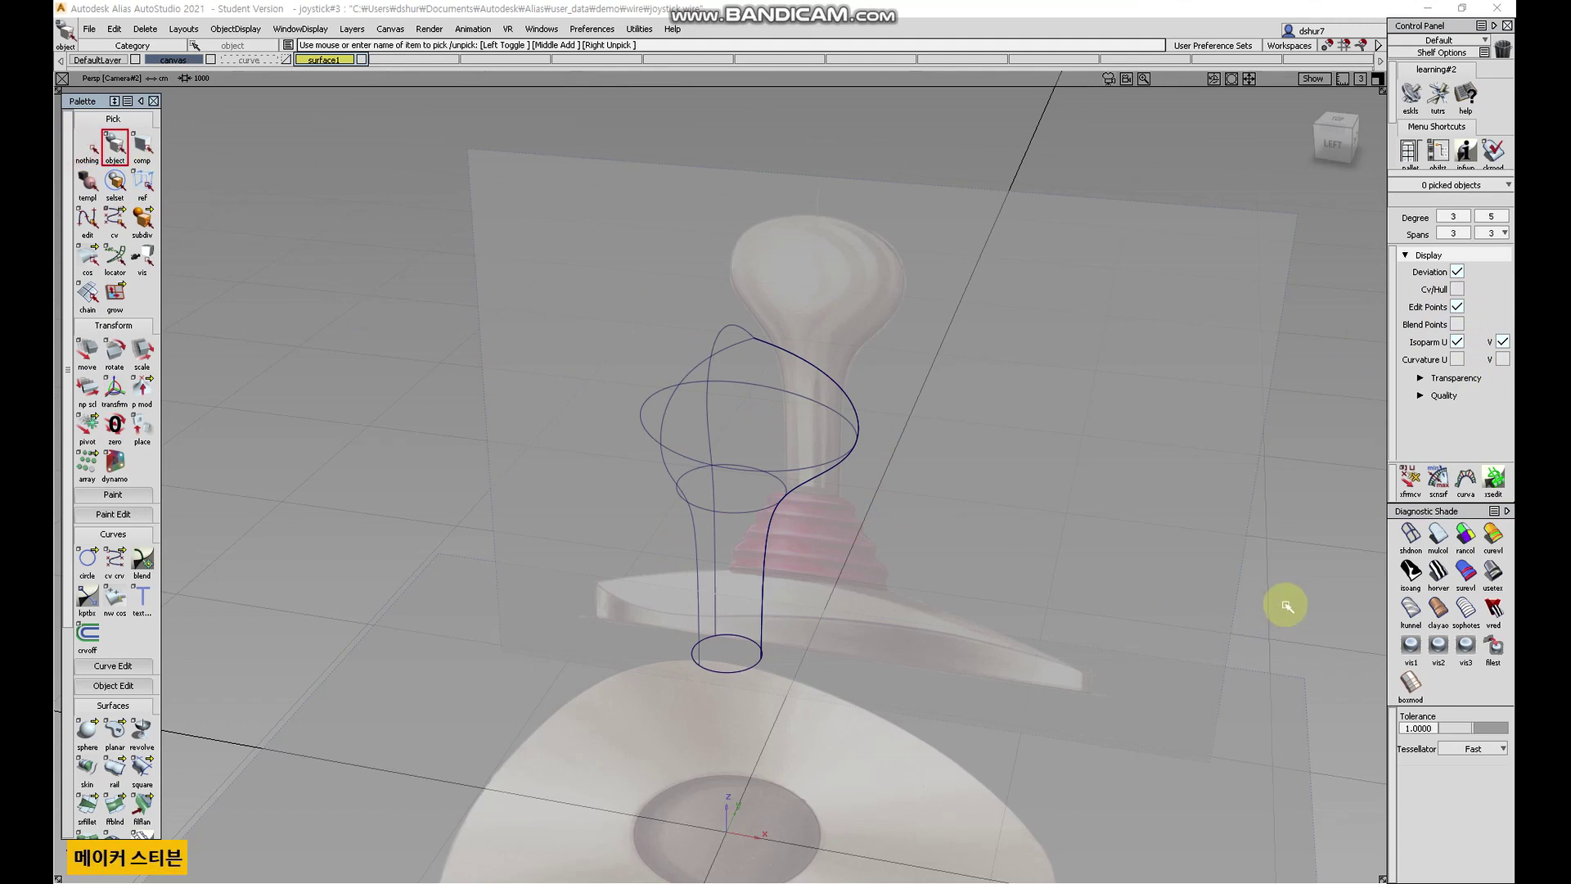
alt+shift+drag(1159, 598, 897, 631)
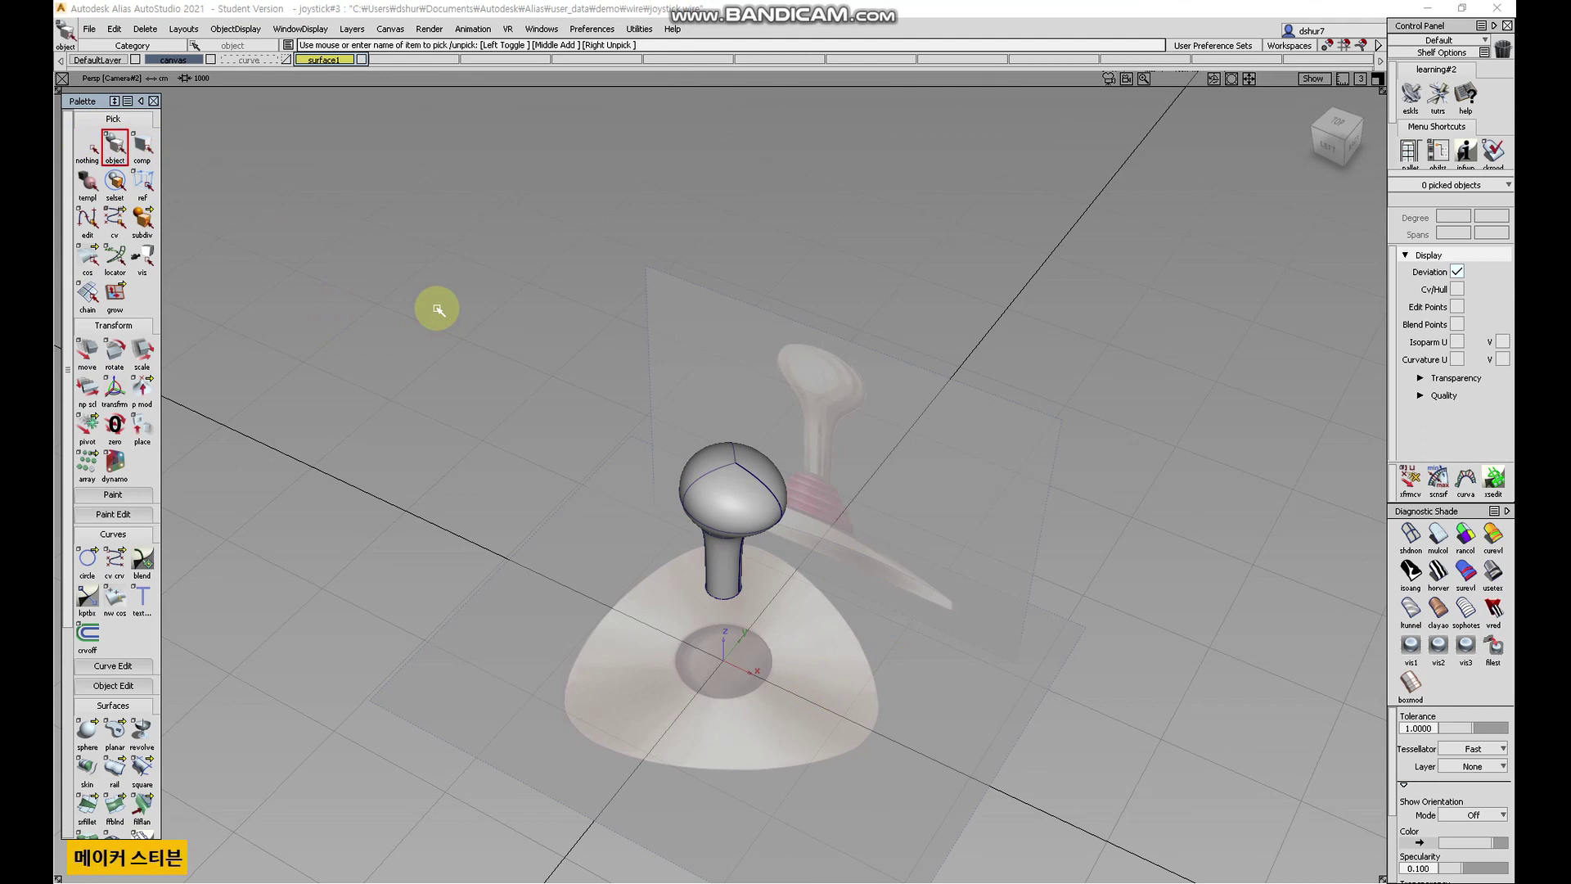
- Create a new layer named surface2 and hide the surface1 layer containing the handle
click(352, 29)
click(401, 59)
double_click(408, 60)
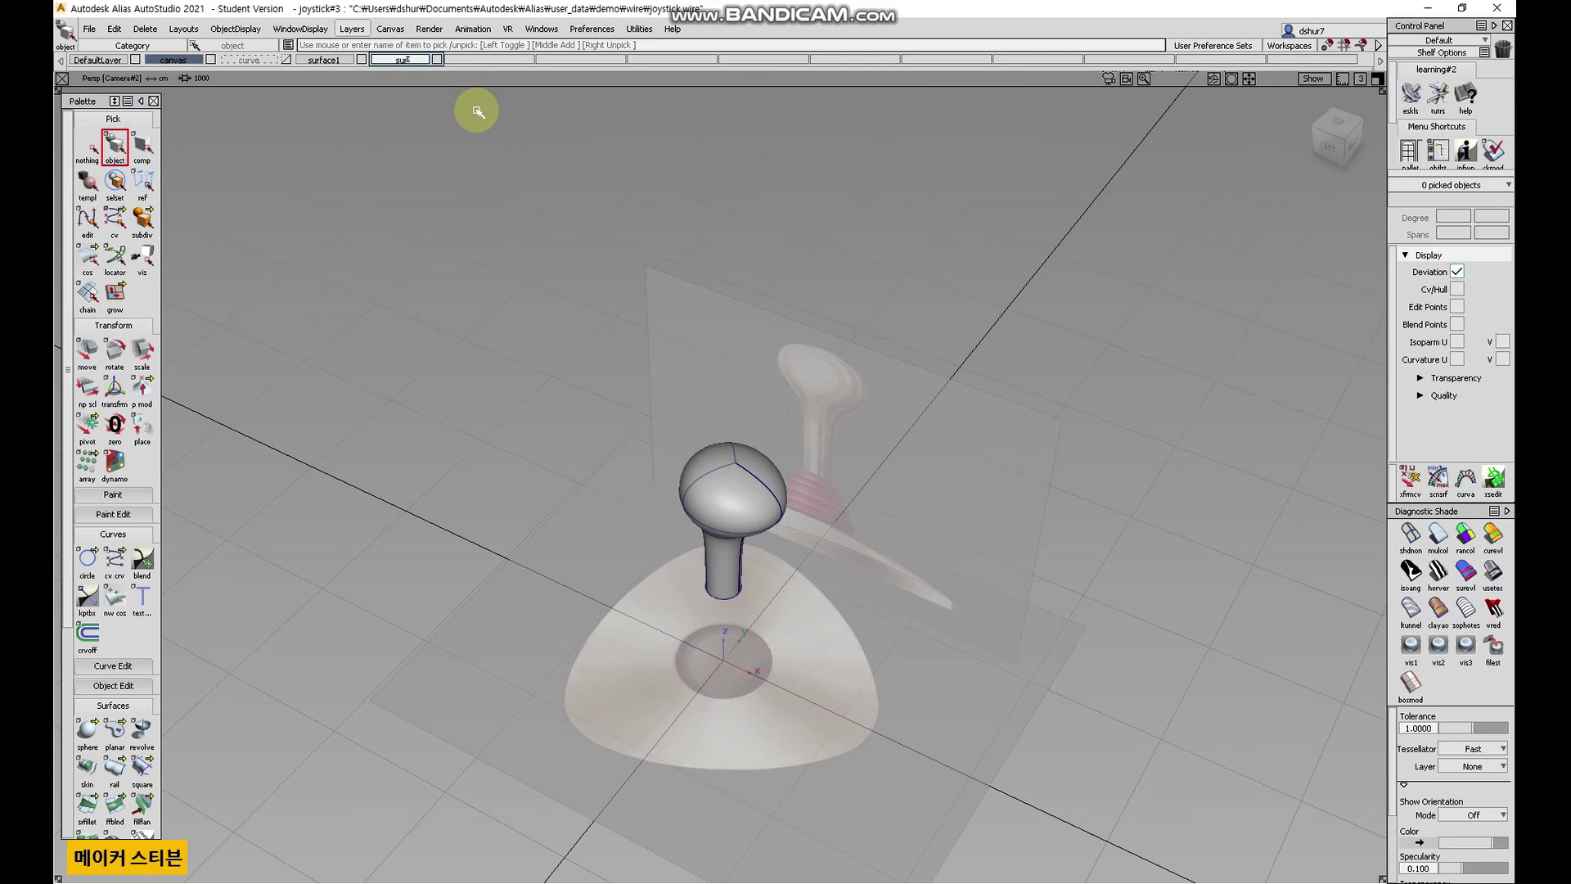
text(surface2)
key(Return)
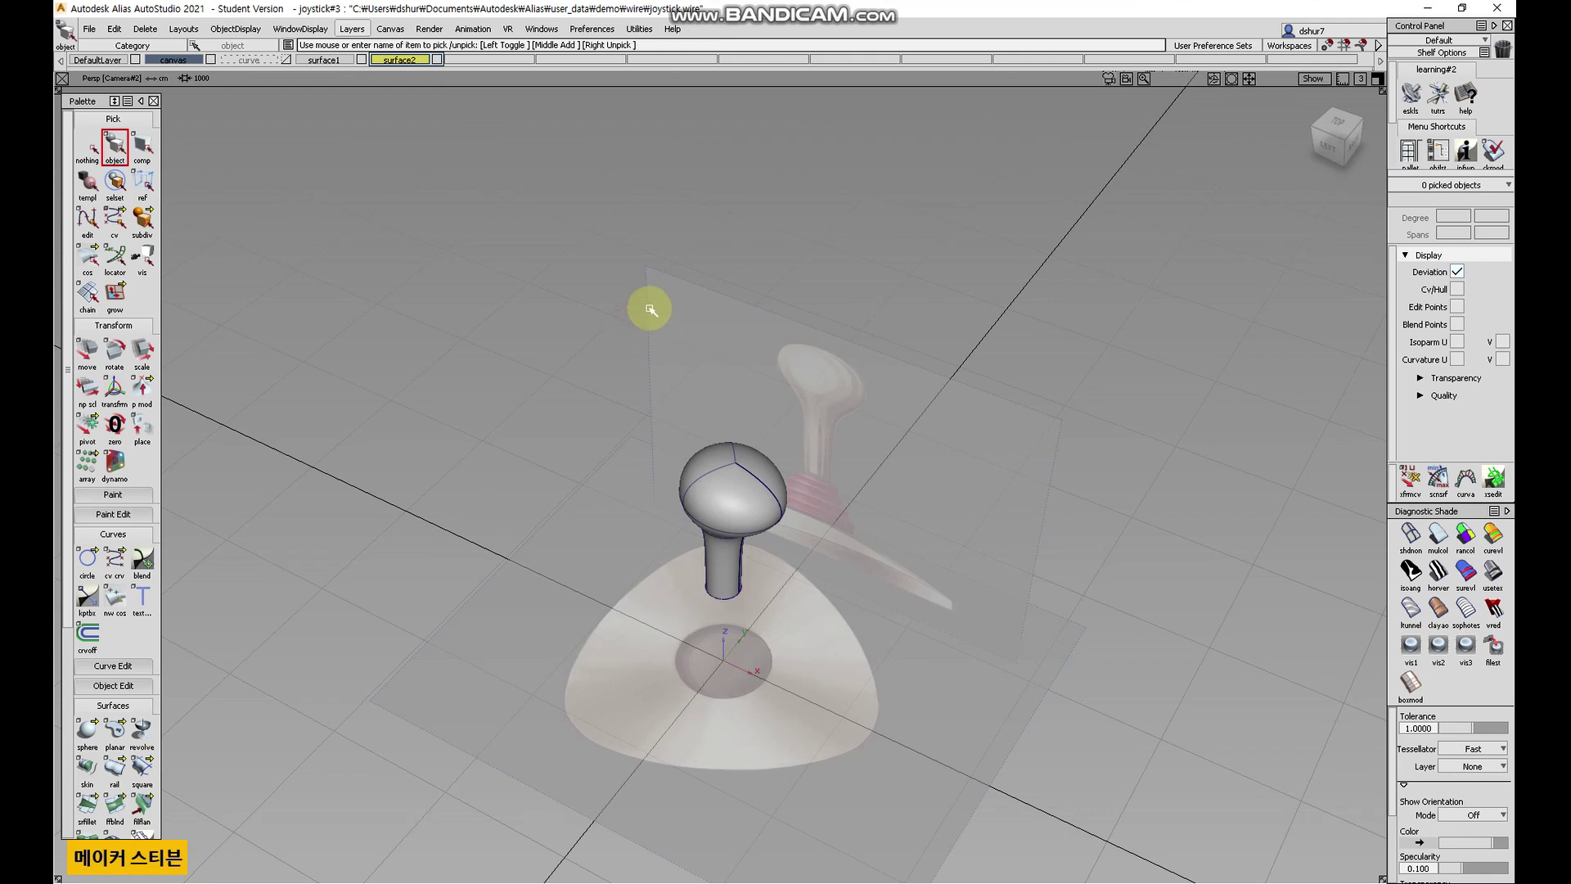
click(361, 60)
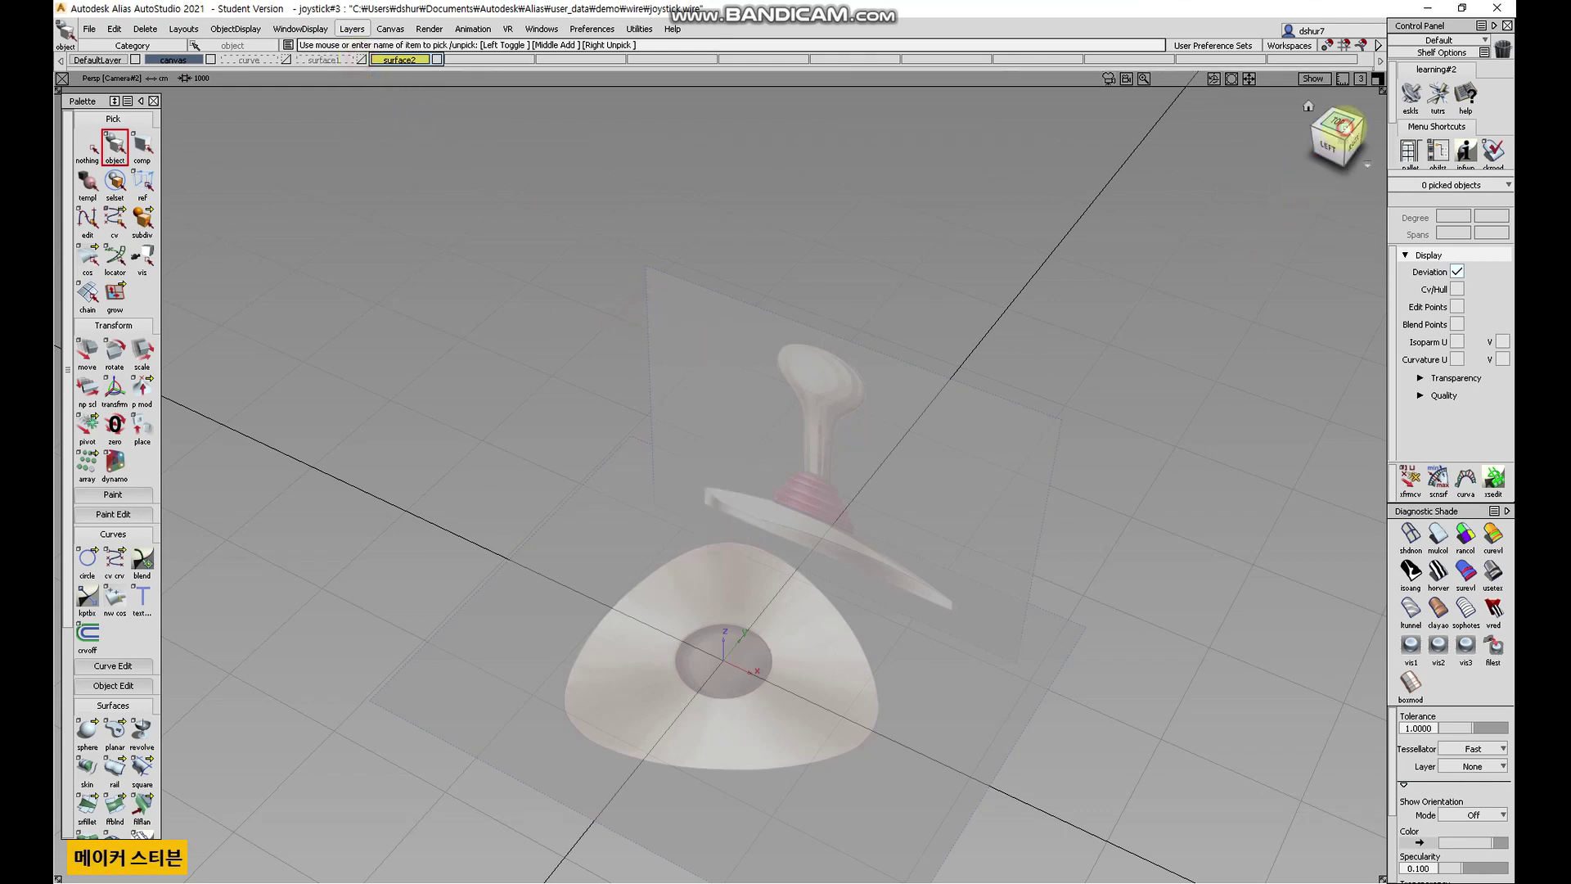
- Place a circle curve at the grid origin in the orthographic Top view, centred on the base canvas
click(1343, 124)
alt+shift+right_drag(759, 645, 771, 635)
alt+shift+middle_drag(772, 664, 750, 414)
mouse_move(750, 414)
alt+shift+right_down()
mouse_move(775, 396)
mouse_move(736, 434)
alt+shift+right_up()
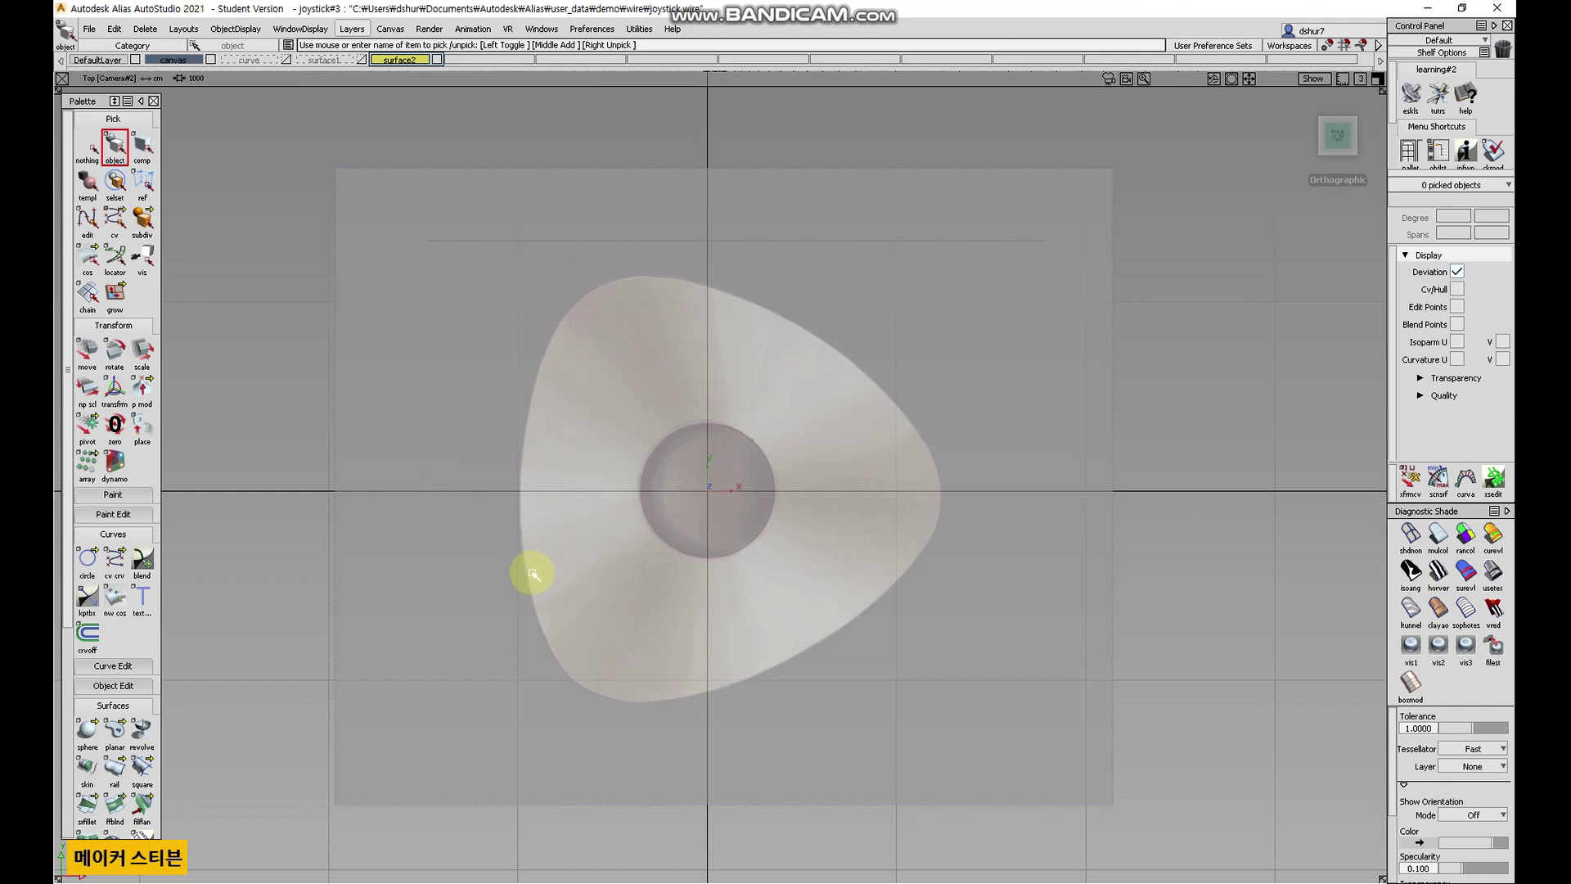
click(88, 562)
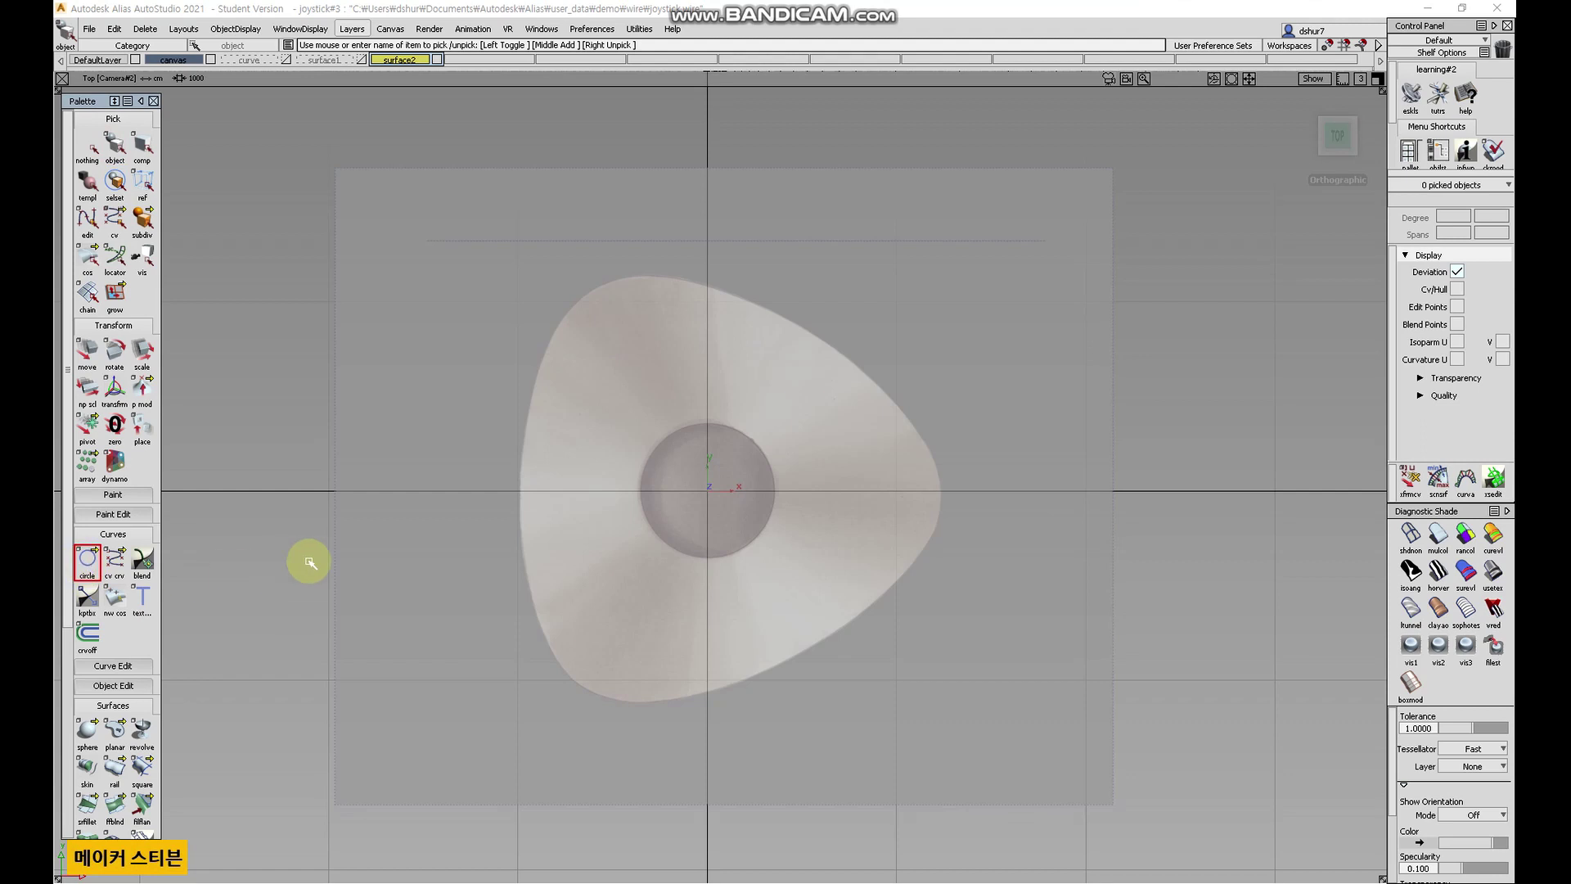
scroll(731, 501, up, 3)
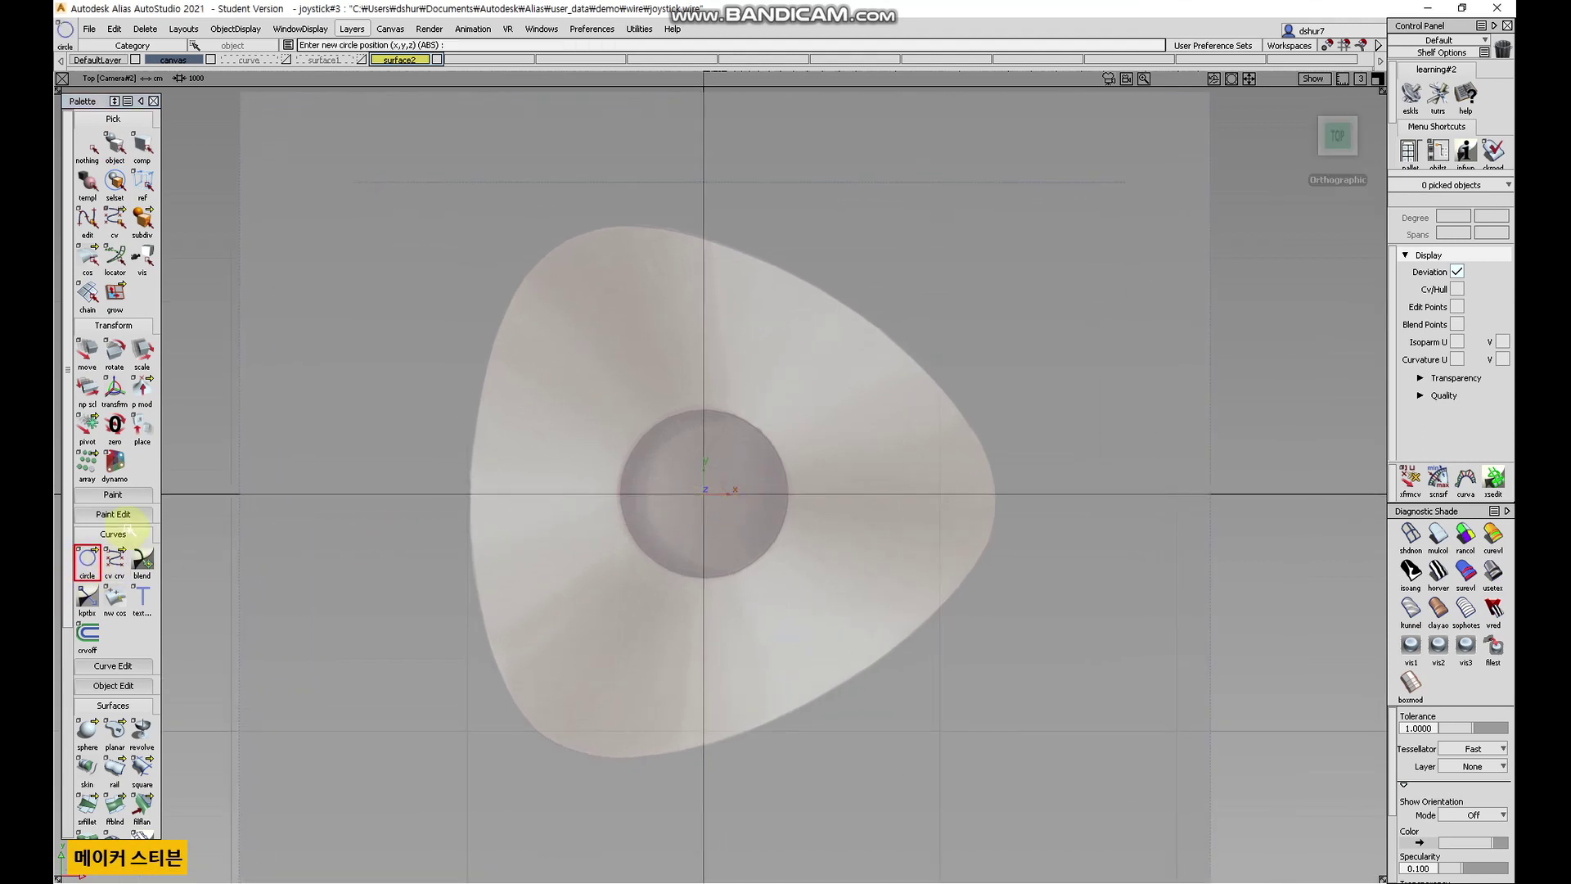
scroll(129, 530, down, 3)
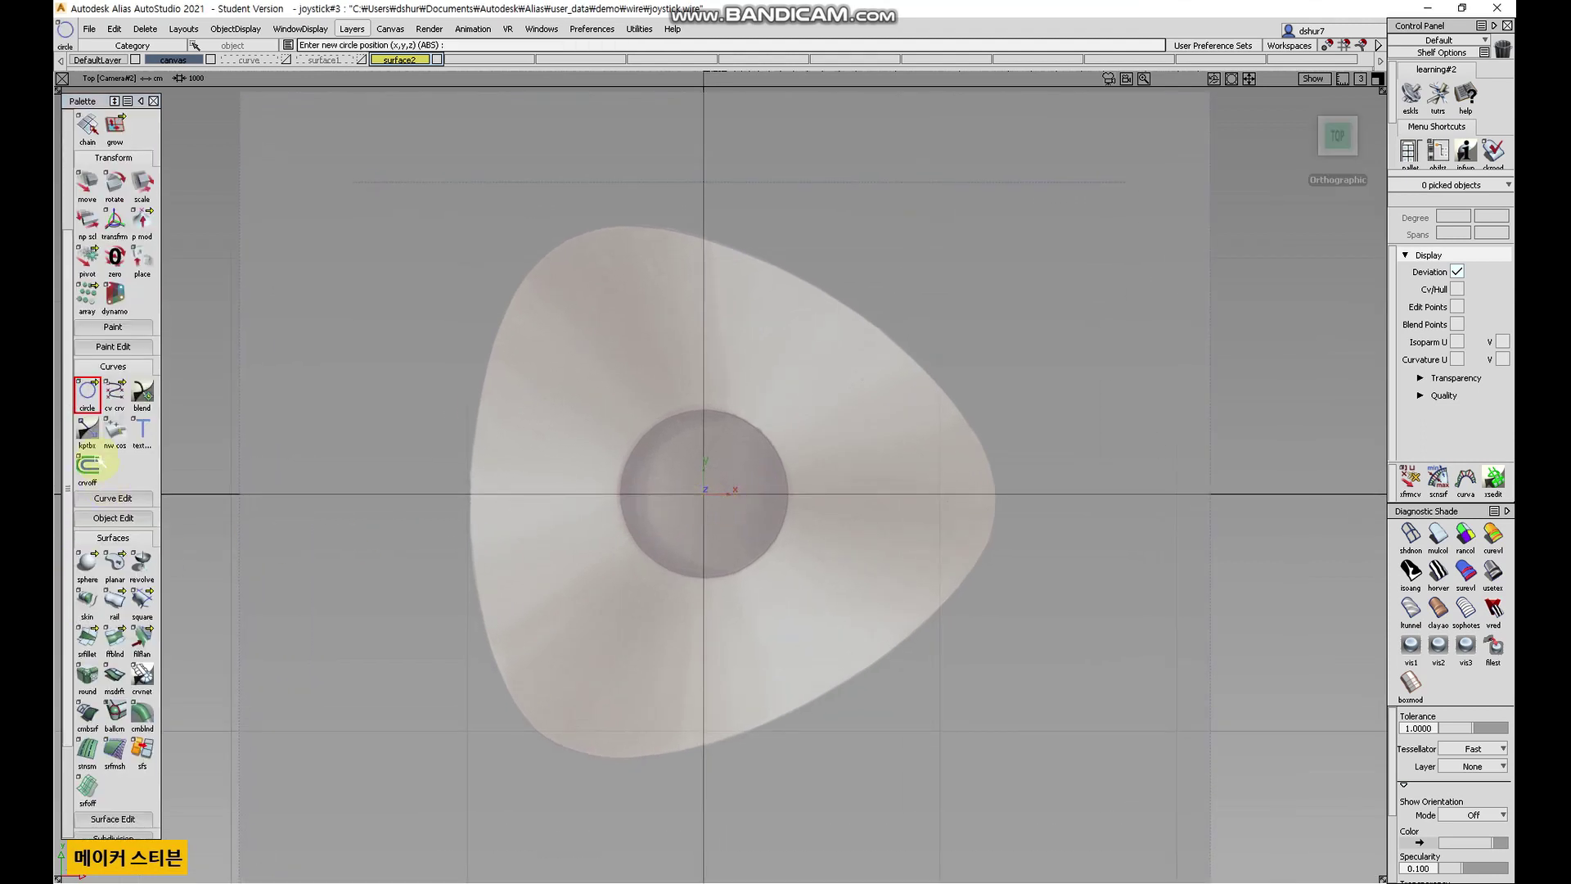
alt+click(726, 509)
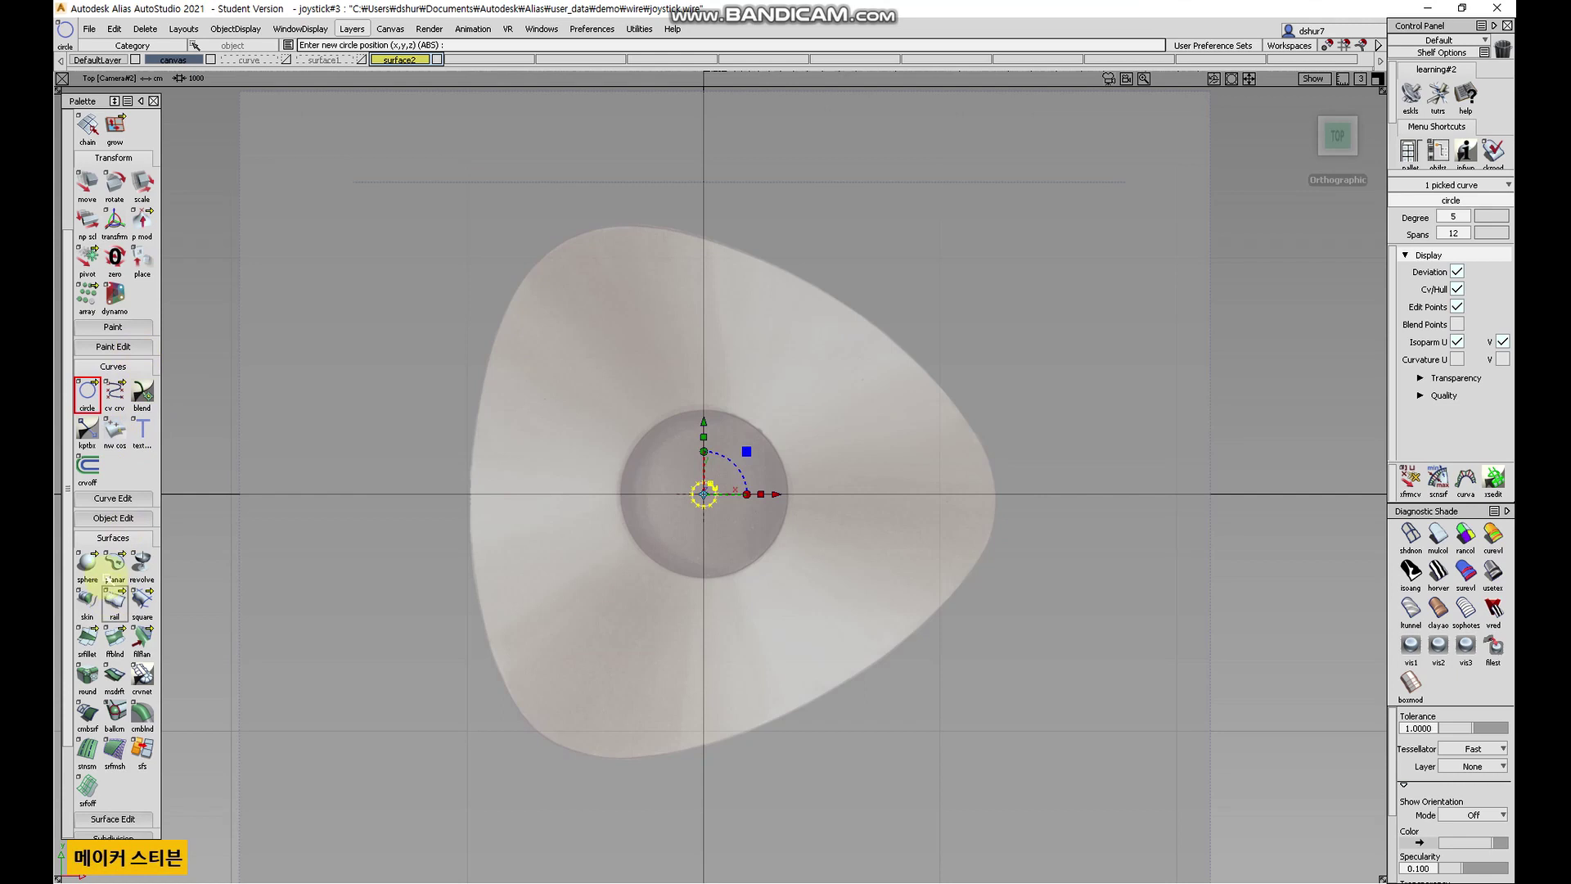
- Scale the circle uniformly until it meets the flatter sides of the base's rounded-triangle outline, and clear the selection
scroll(114, 565, down, 2)
scroll(128, 423, up, 3)
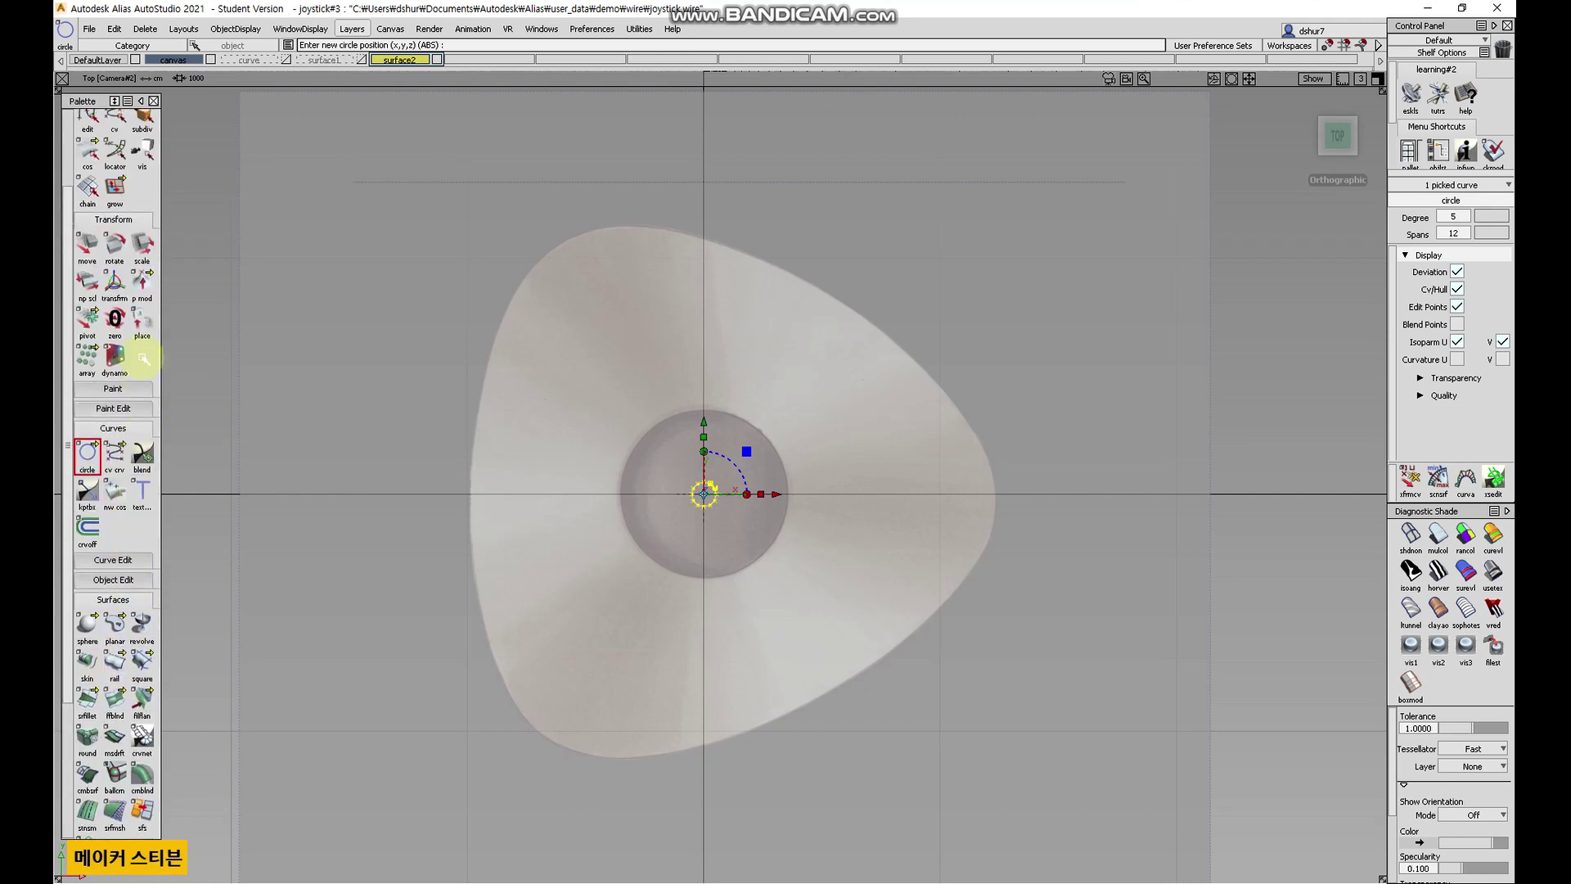
click(142, 247)
drag(604, 596, 928, 570)
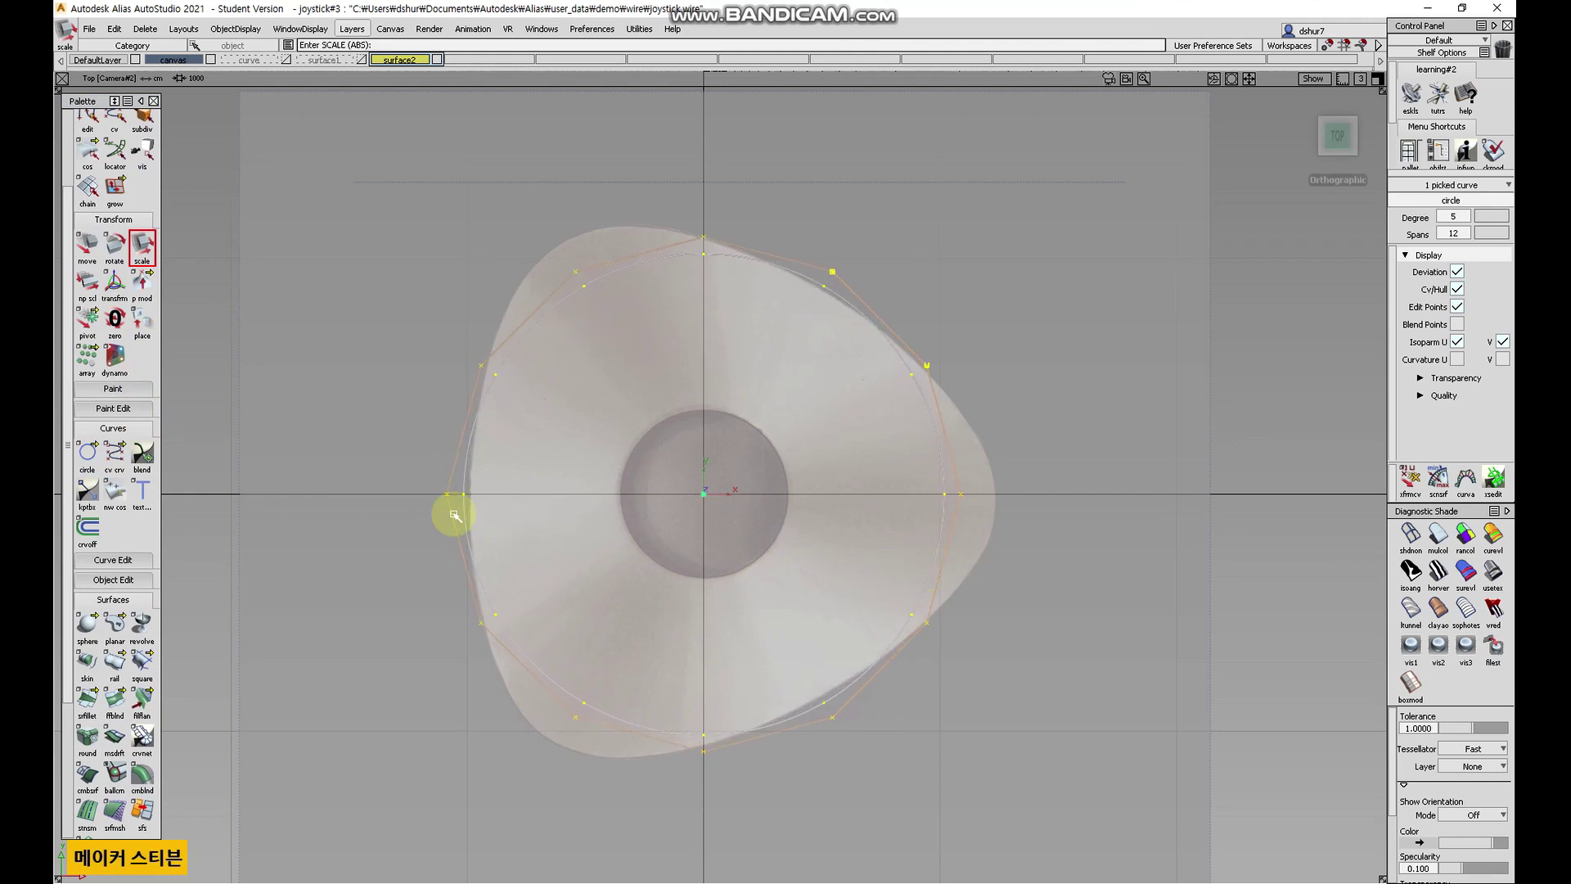
drag(1030, 688, 1027, 688)
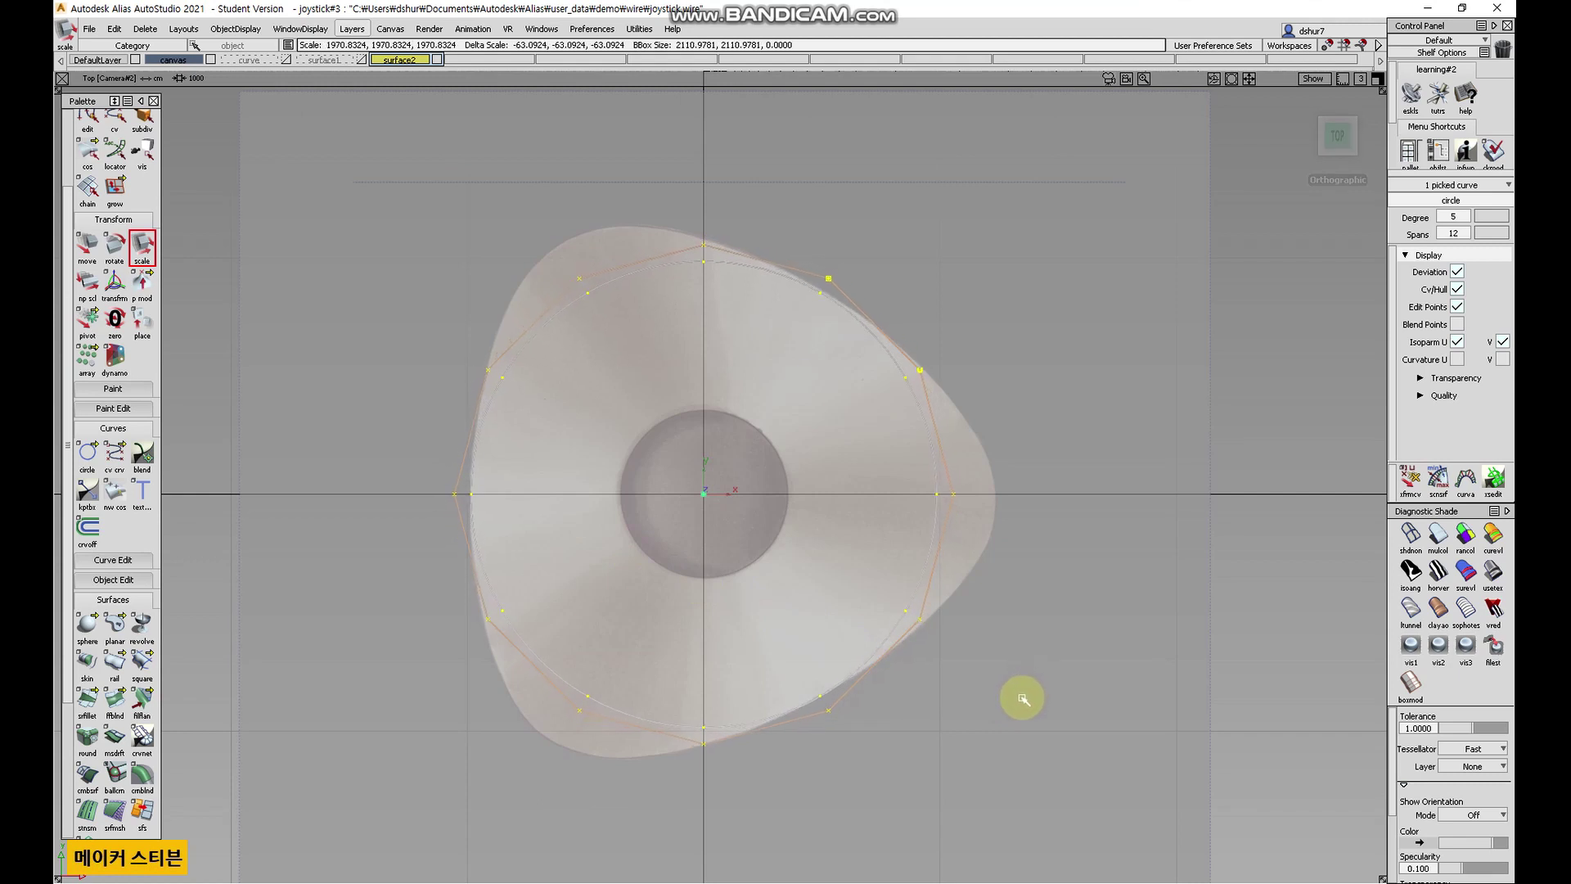
drag(1023, 698, 1021, 696)
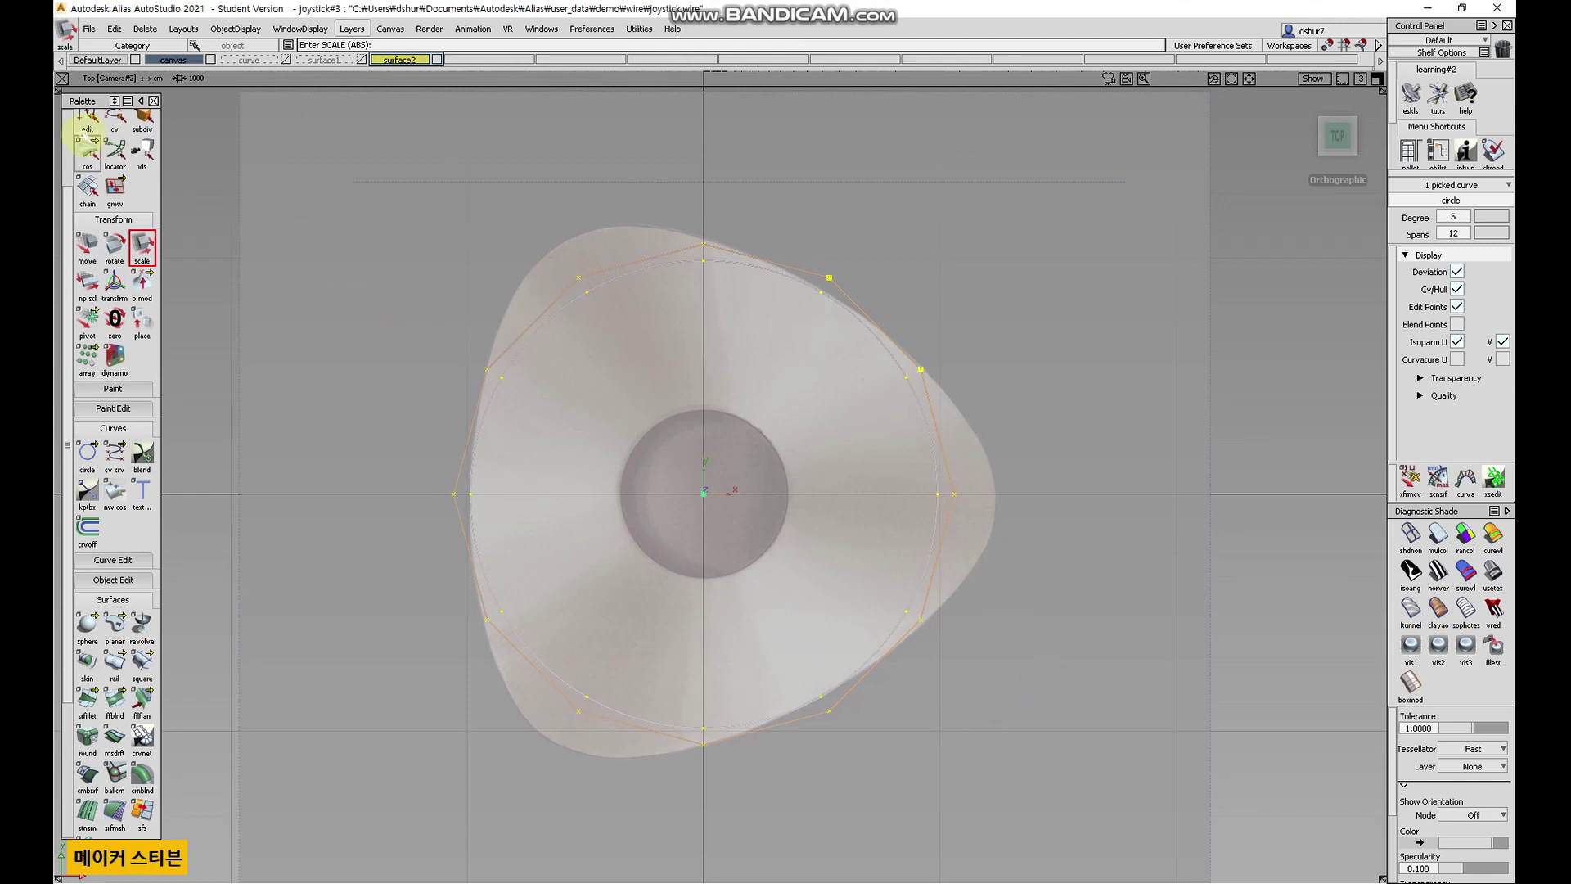
scroll(73, 123, up, 2)
click(87, 148)
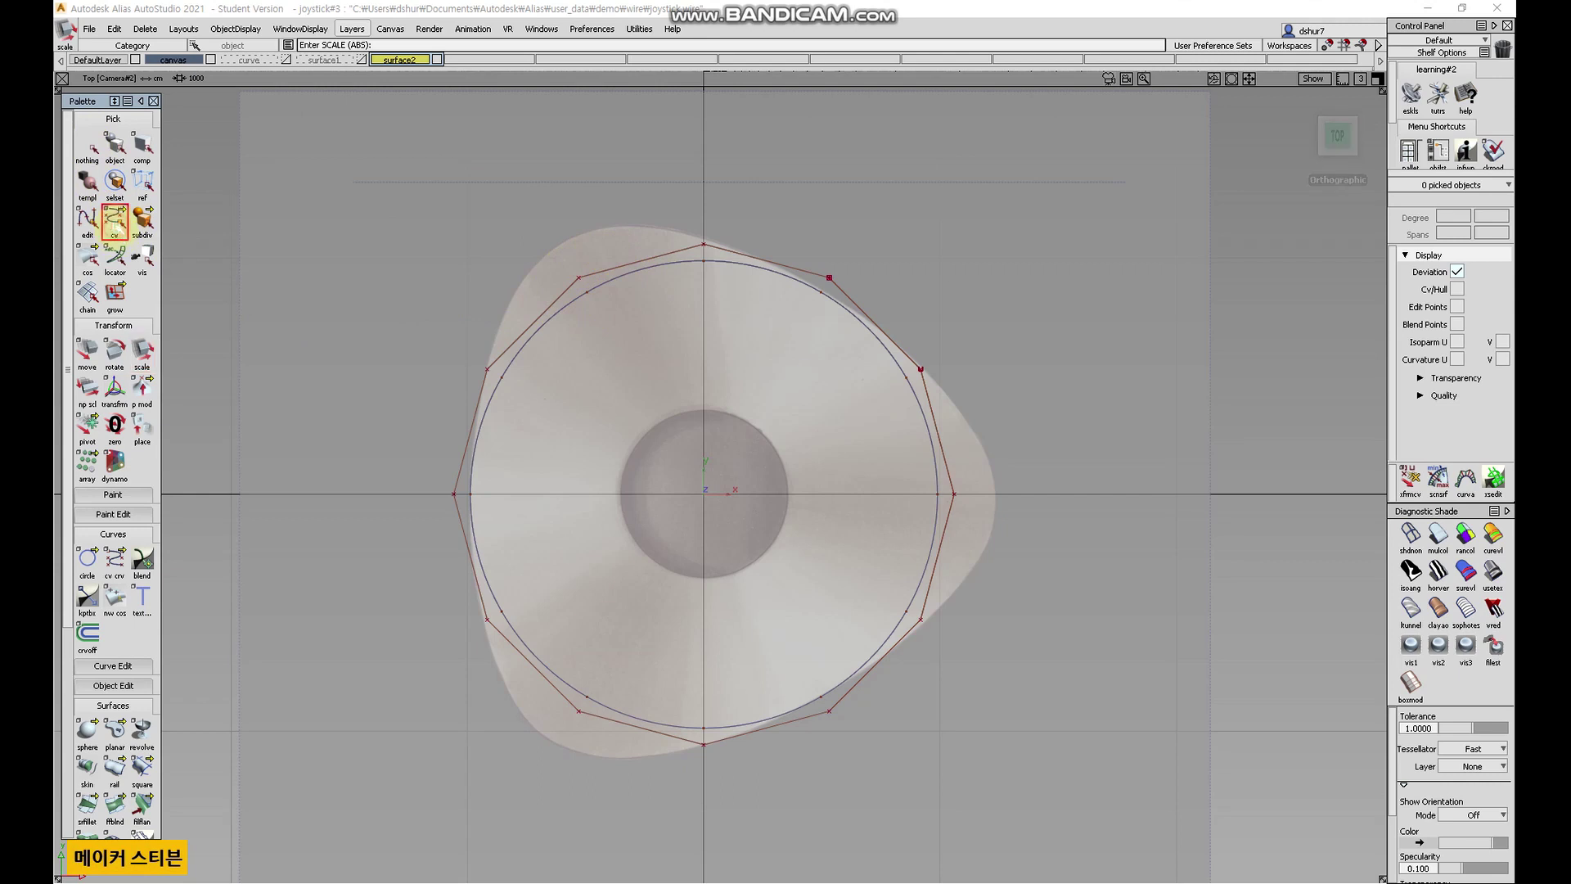
- Pick the circle's upper-left, lower-left and rightmost CVs and scale them outward to match the base's three rounded corners, then deselect them
click(114, 219)
drag(617, 308, 560, 254)
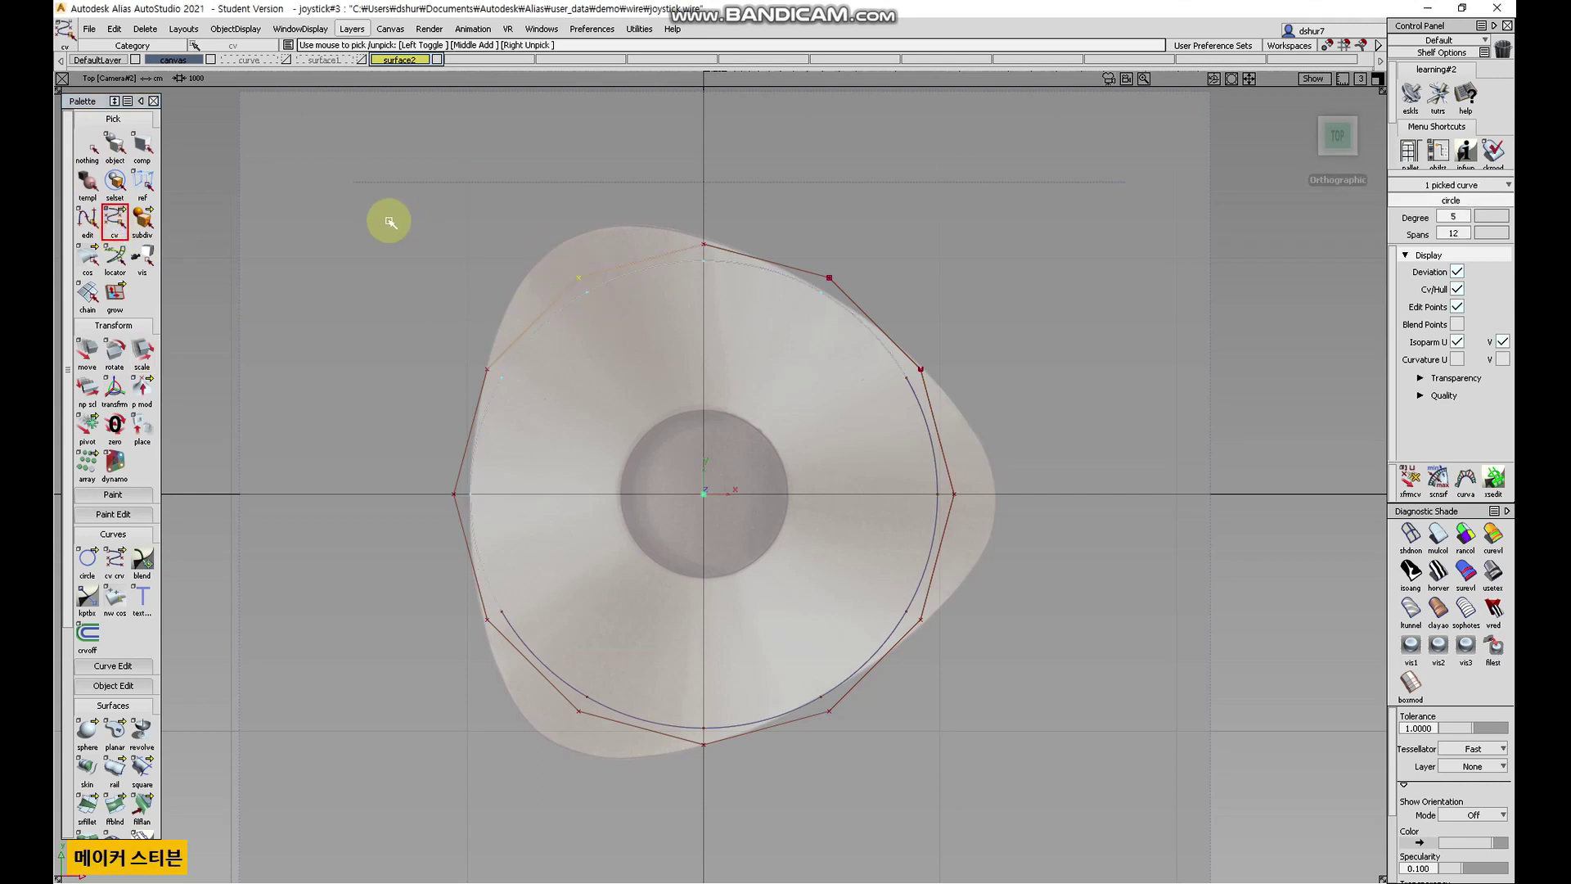
drag(617, 692, 522, 765)
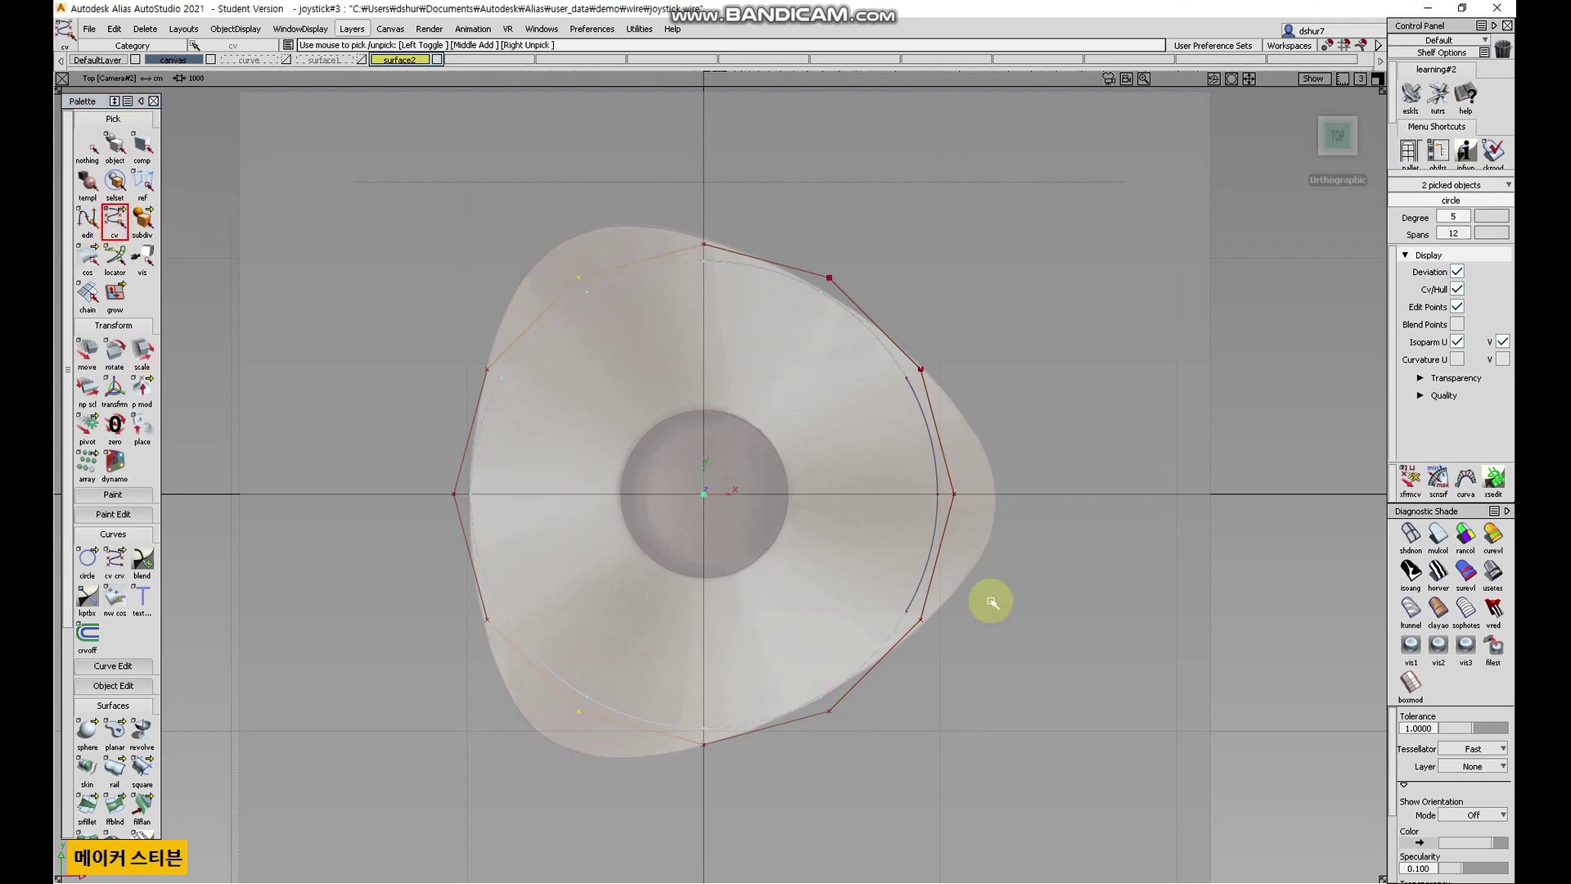
click(954, 495)
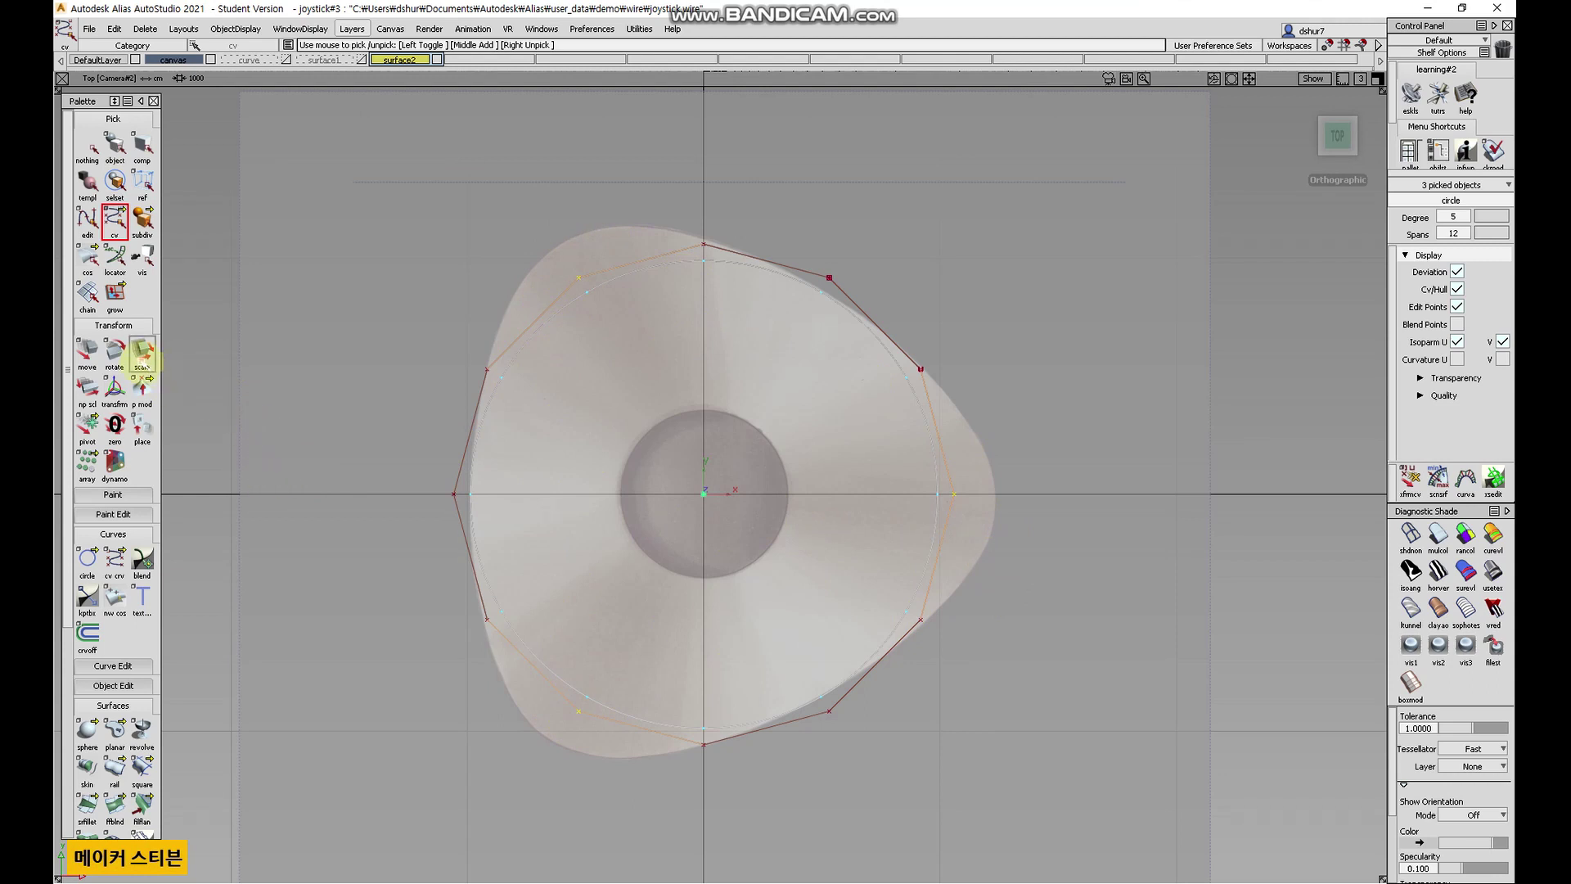
click(142, 354)
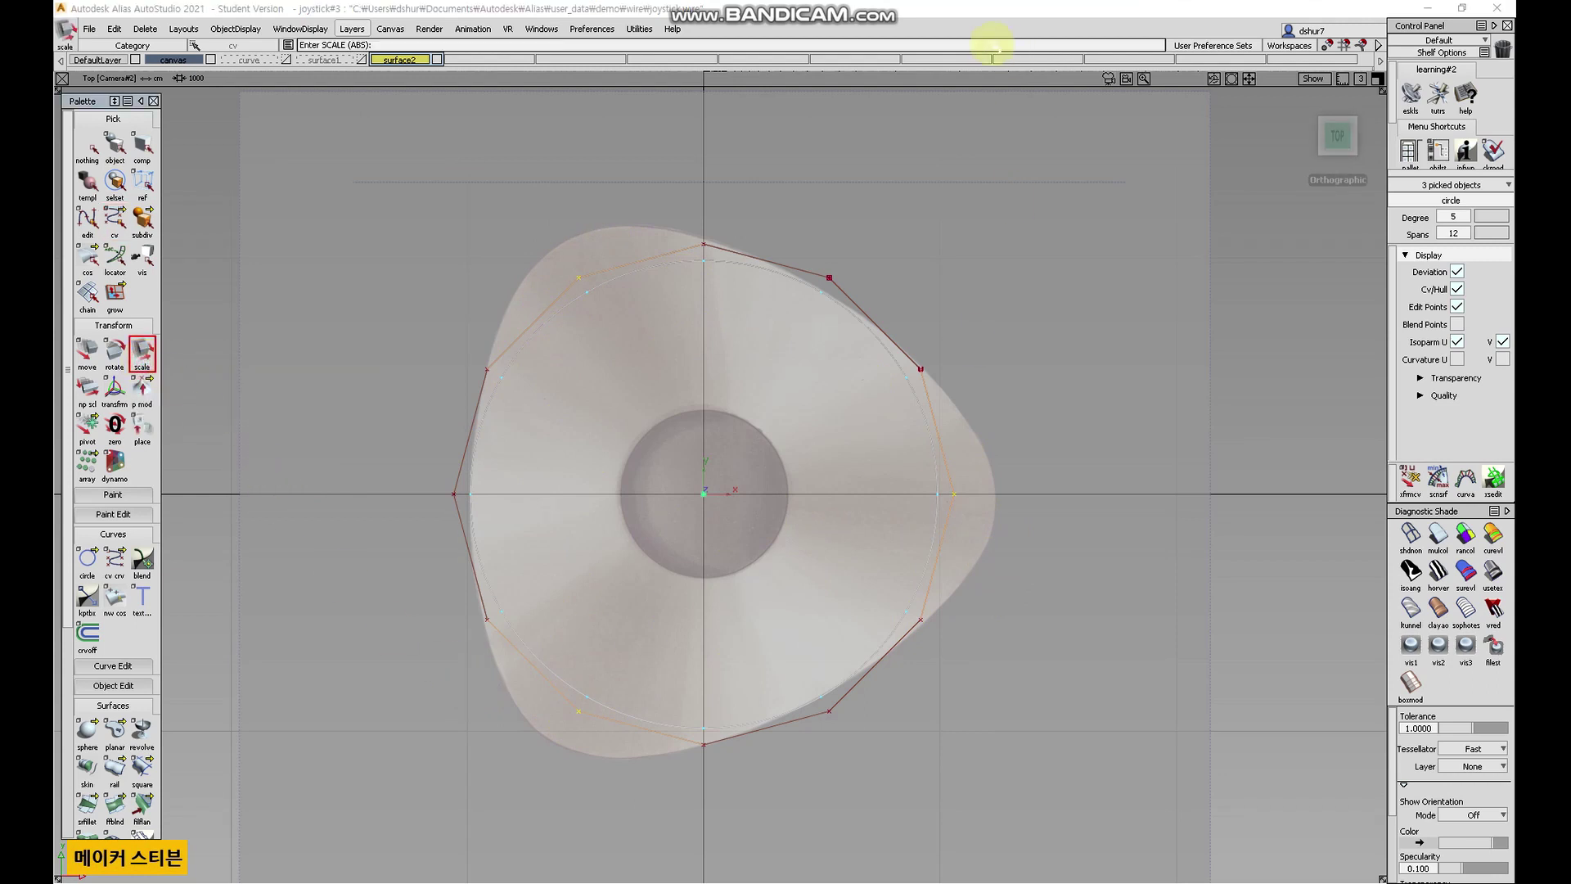
drag(1007, 724, 449, 676)
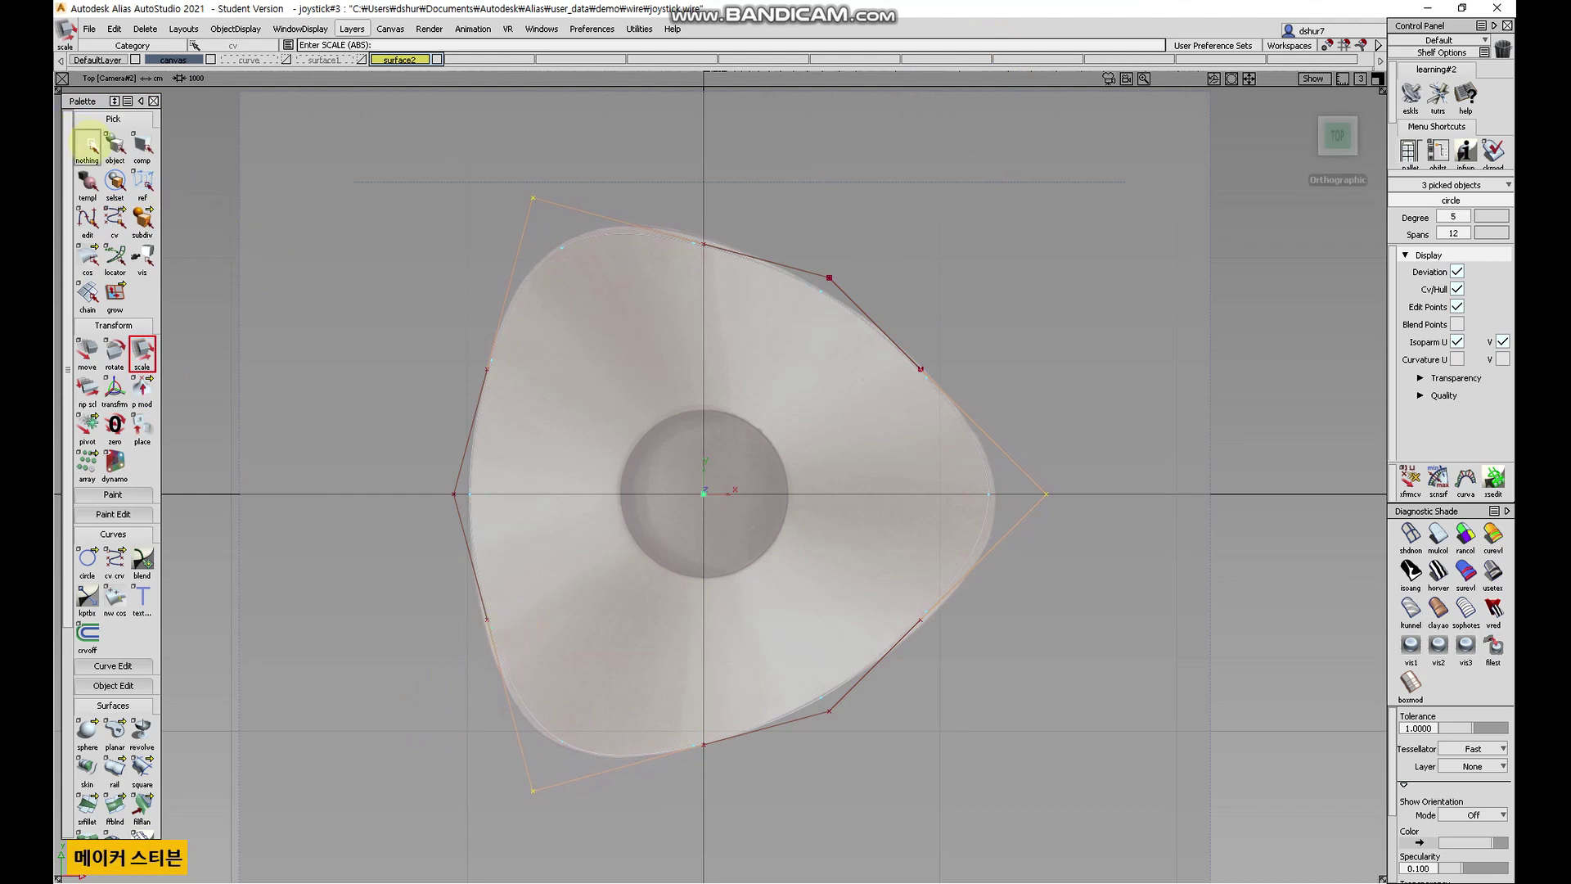
click(89, 146)
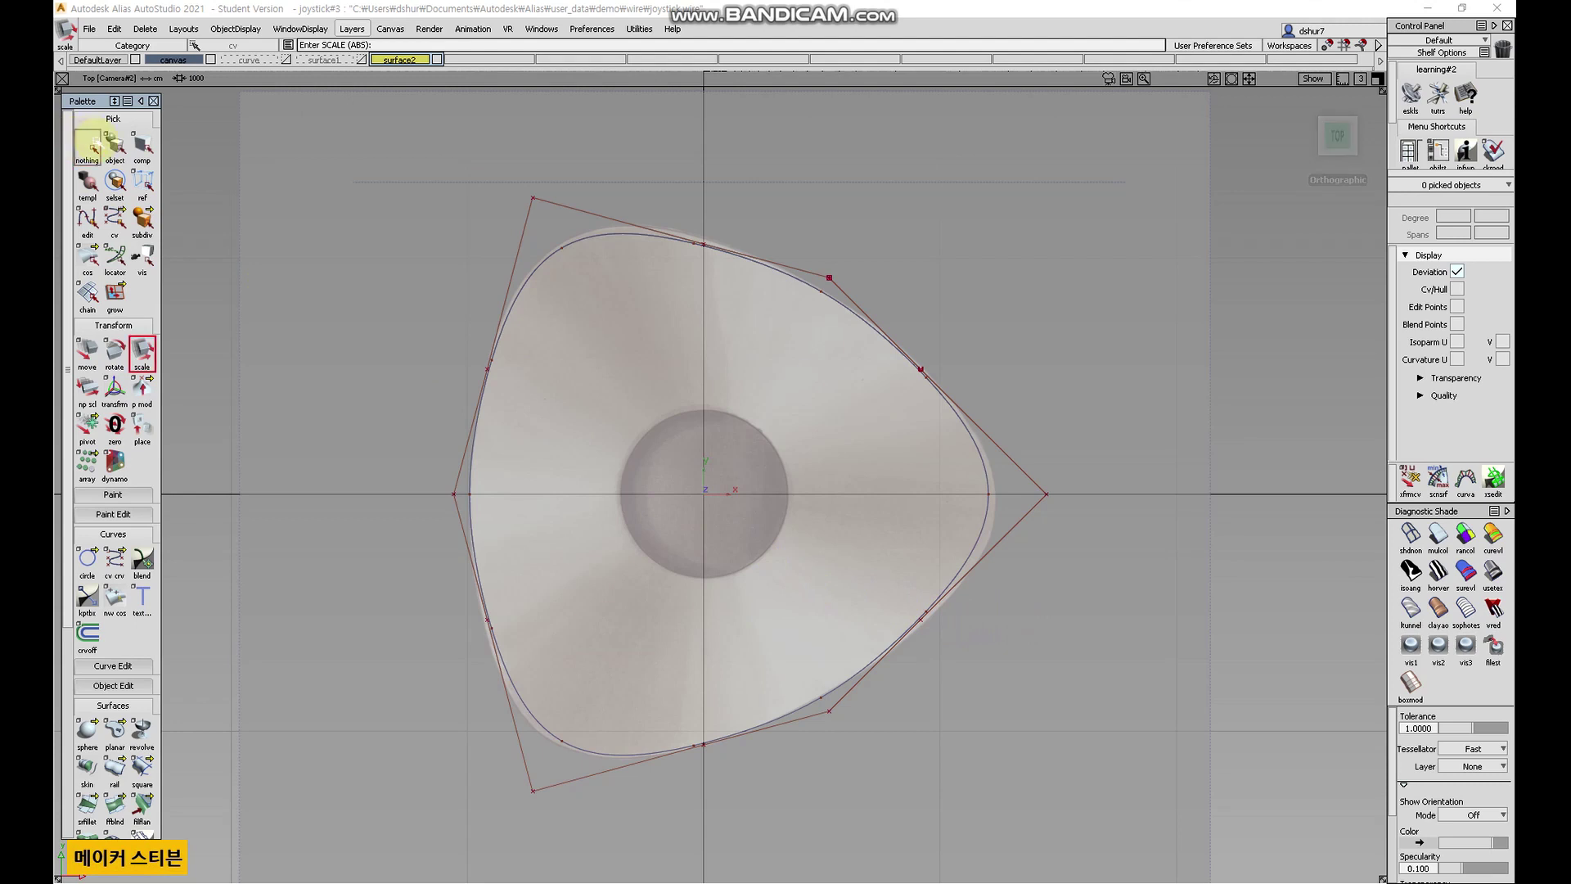
- Pick the rounded-triangle base curve and copy and paste it in place in the orthographic Left view
alt+shift+drag(982, 579, 846, 570)
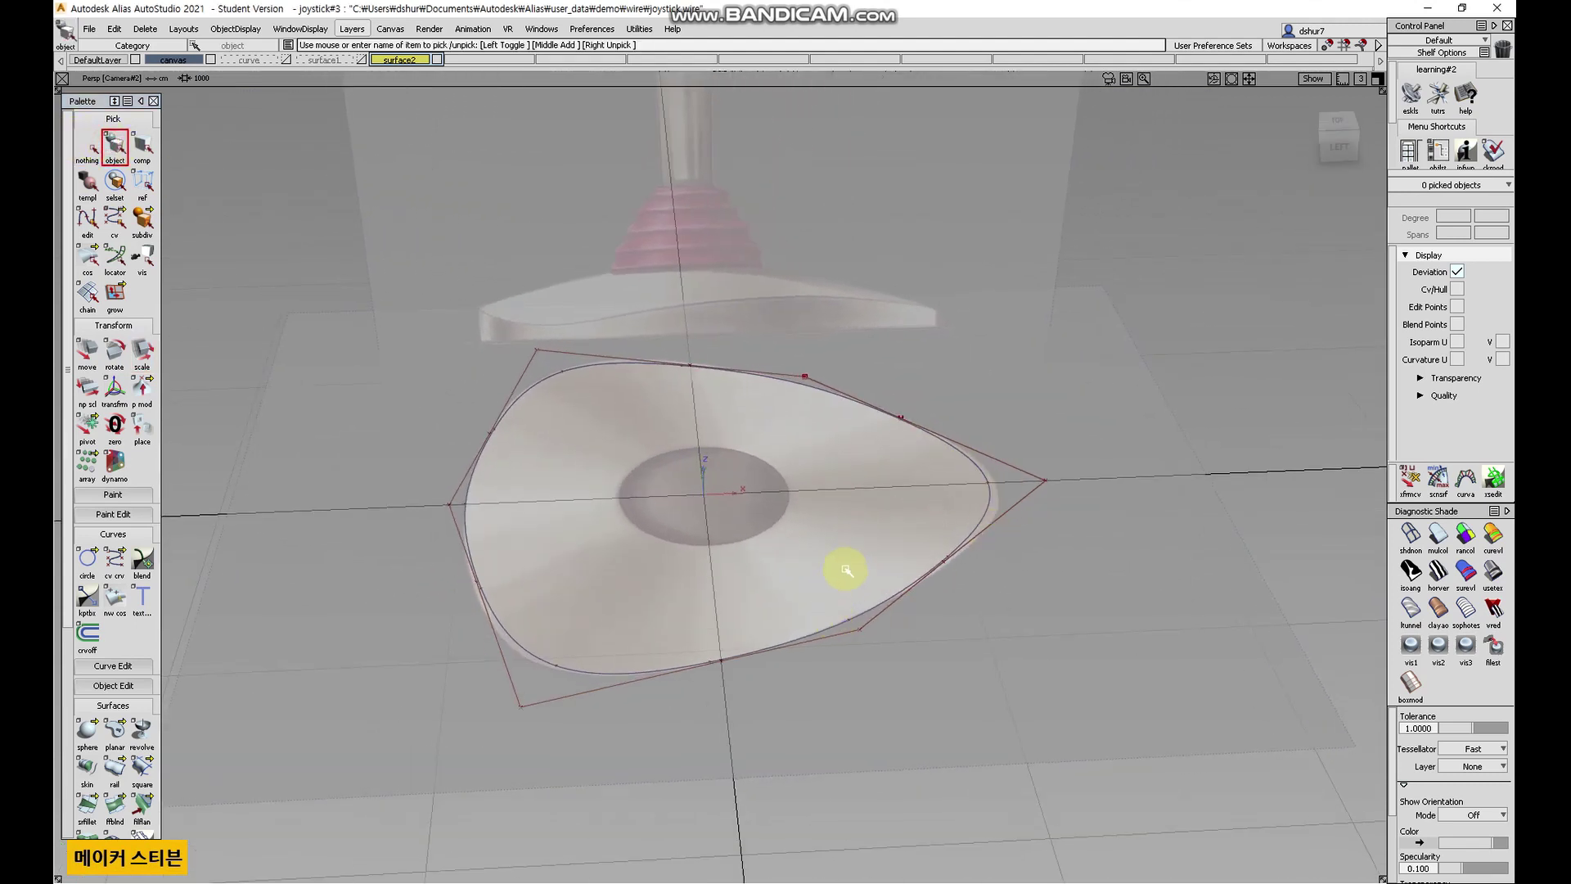
click(744, 694)
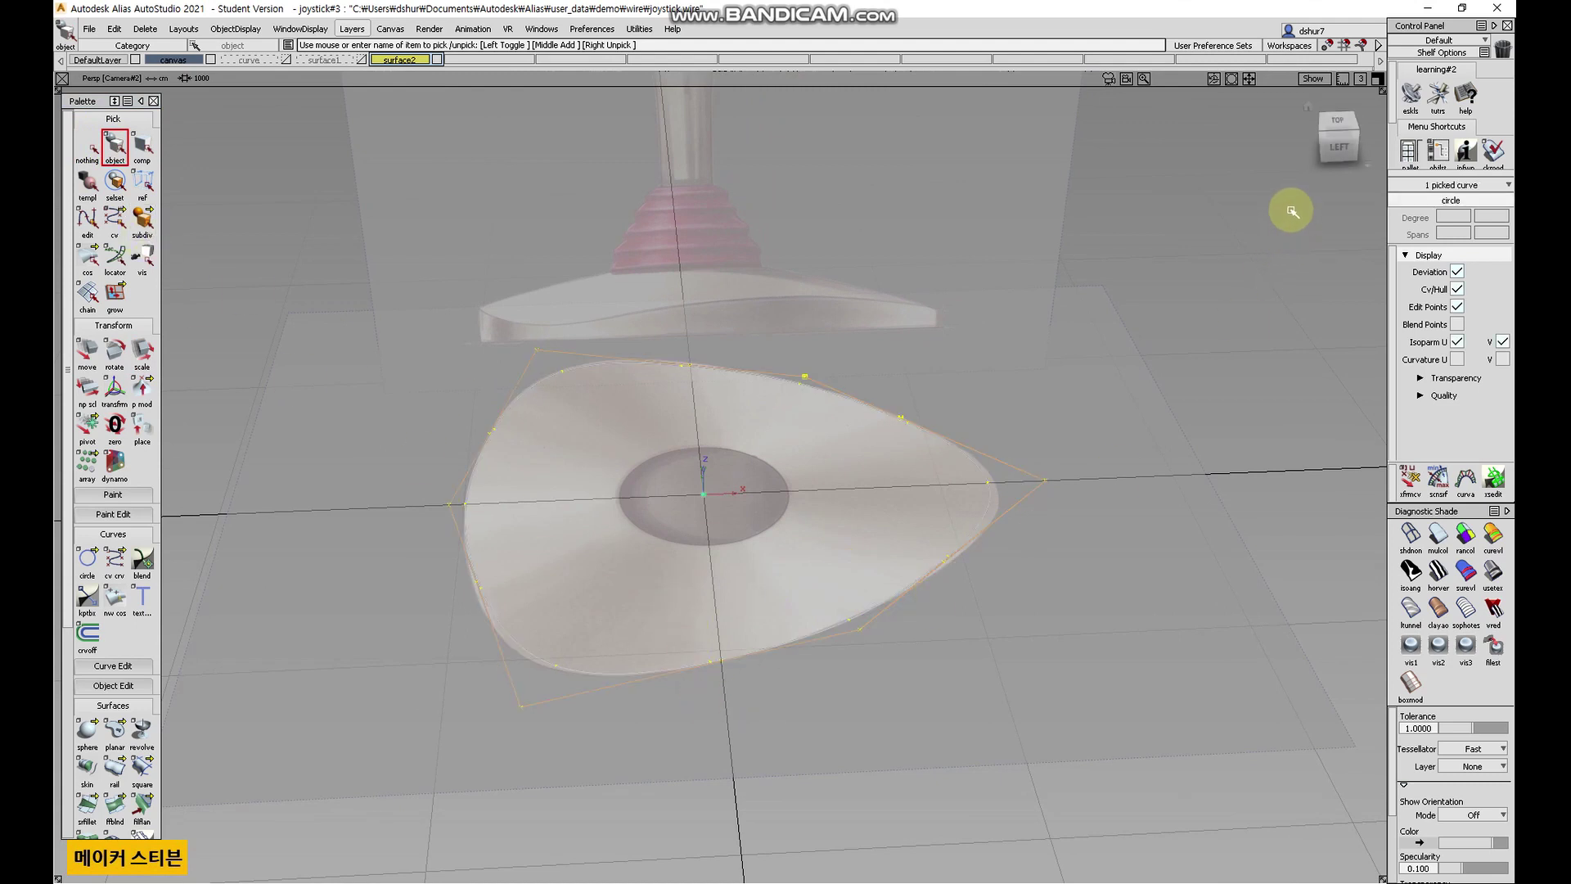
click(1338, 144)
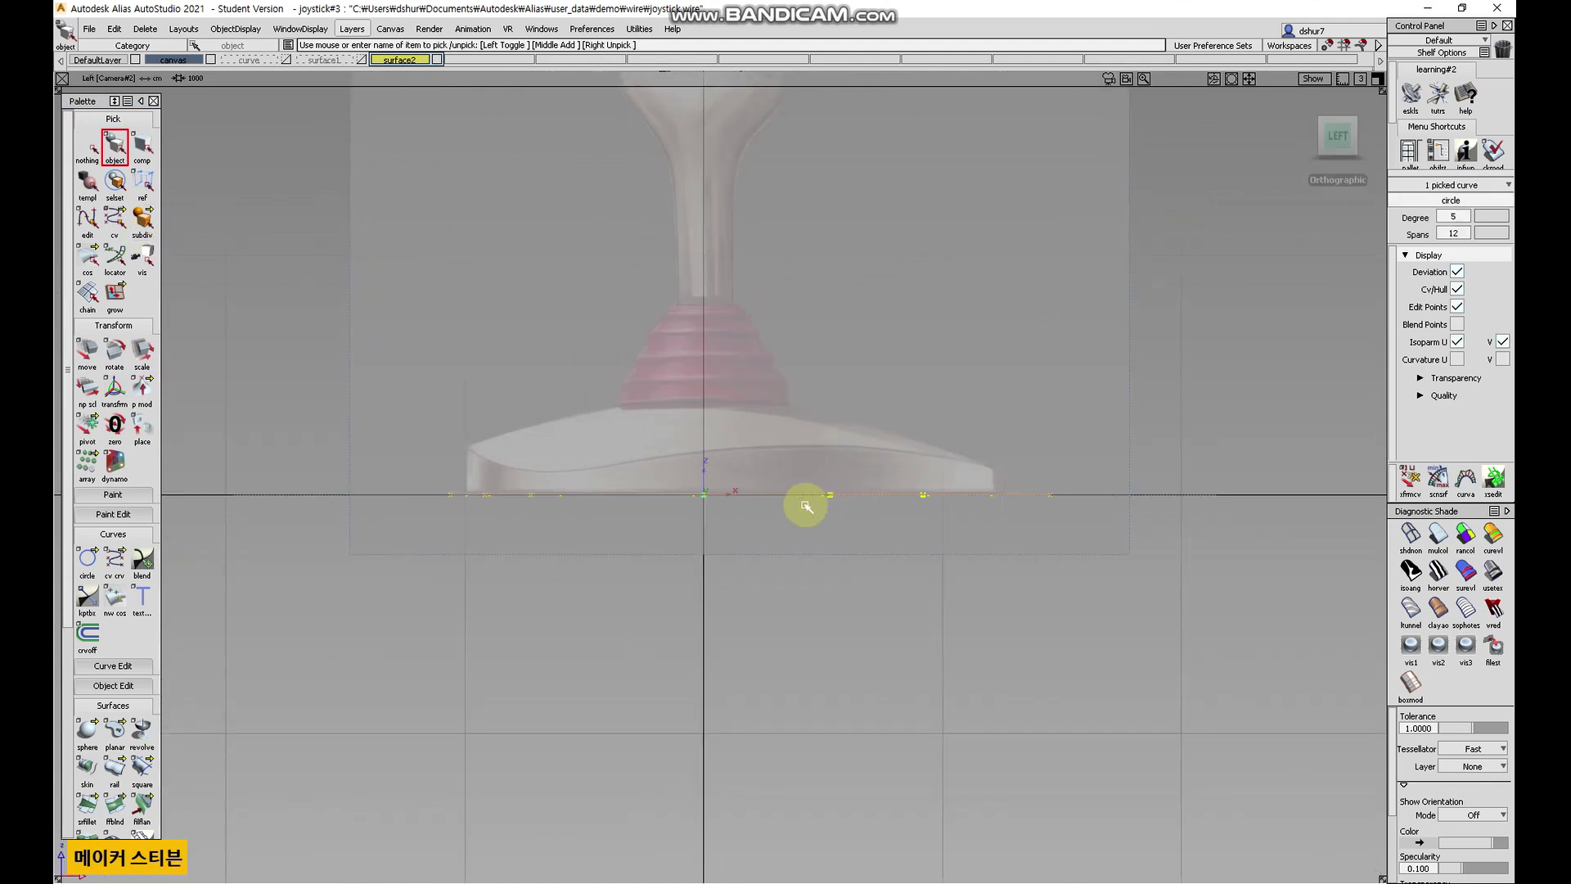
click(114, 29)
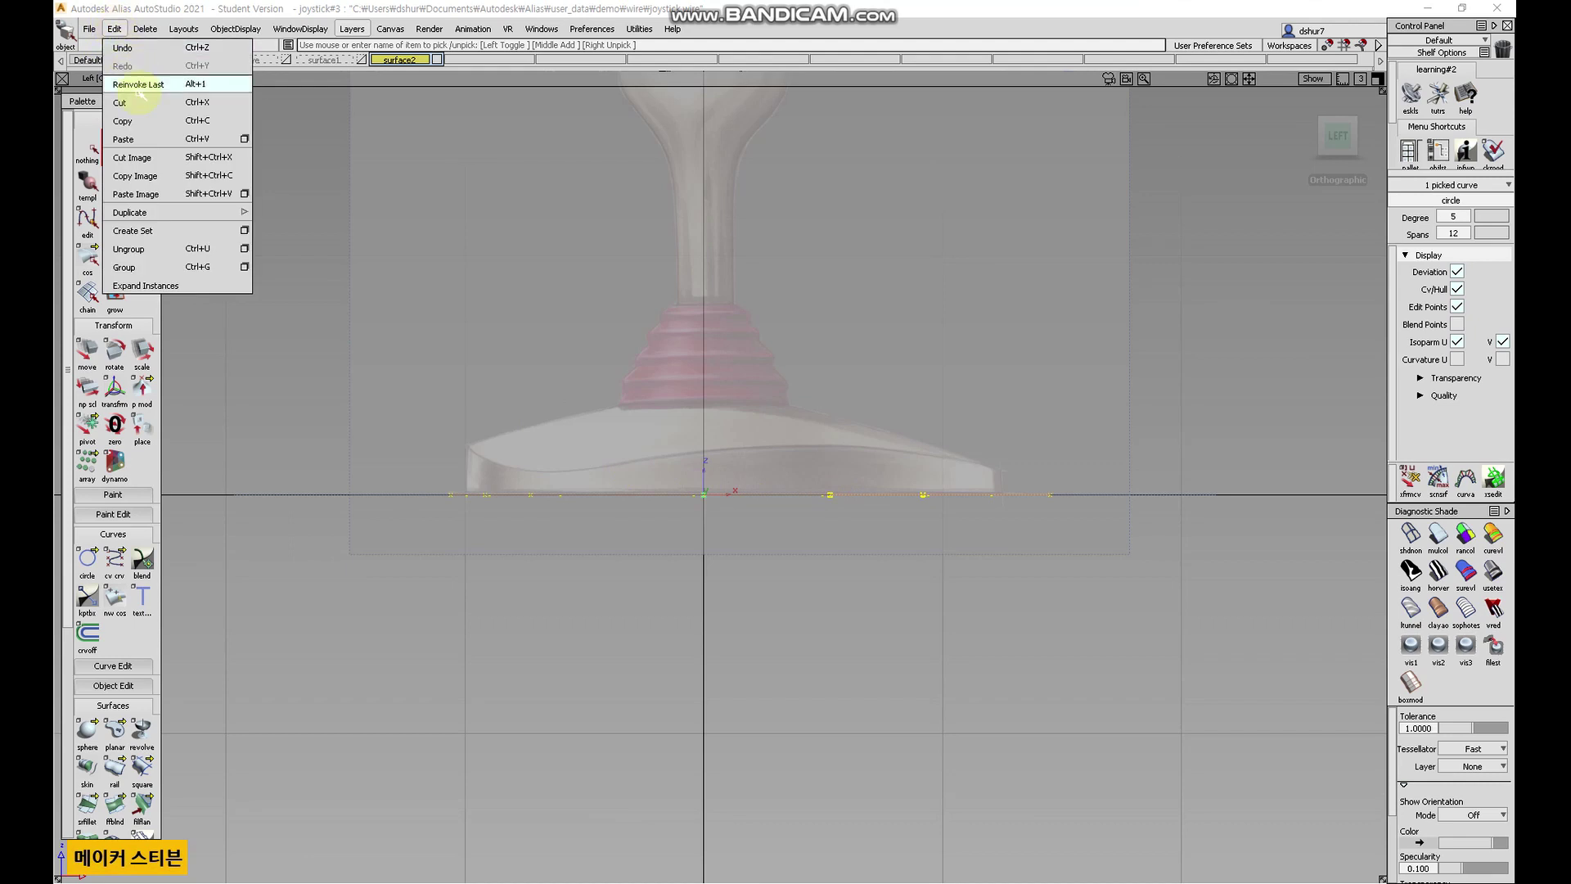
click(147, 121)
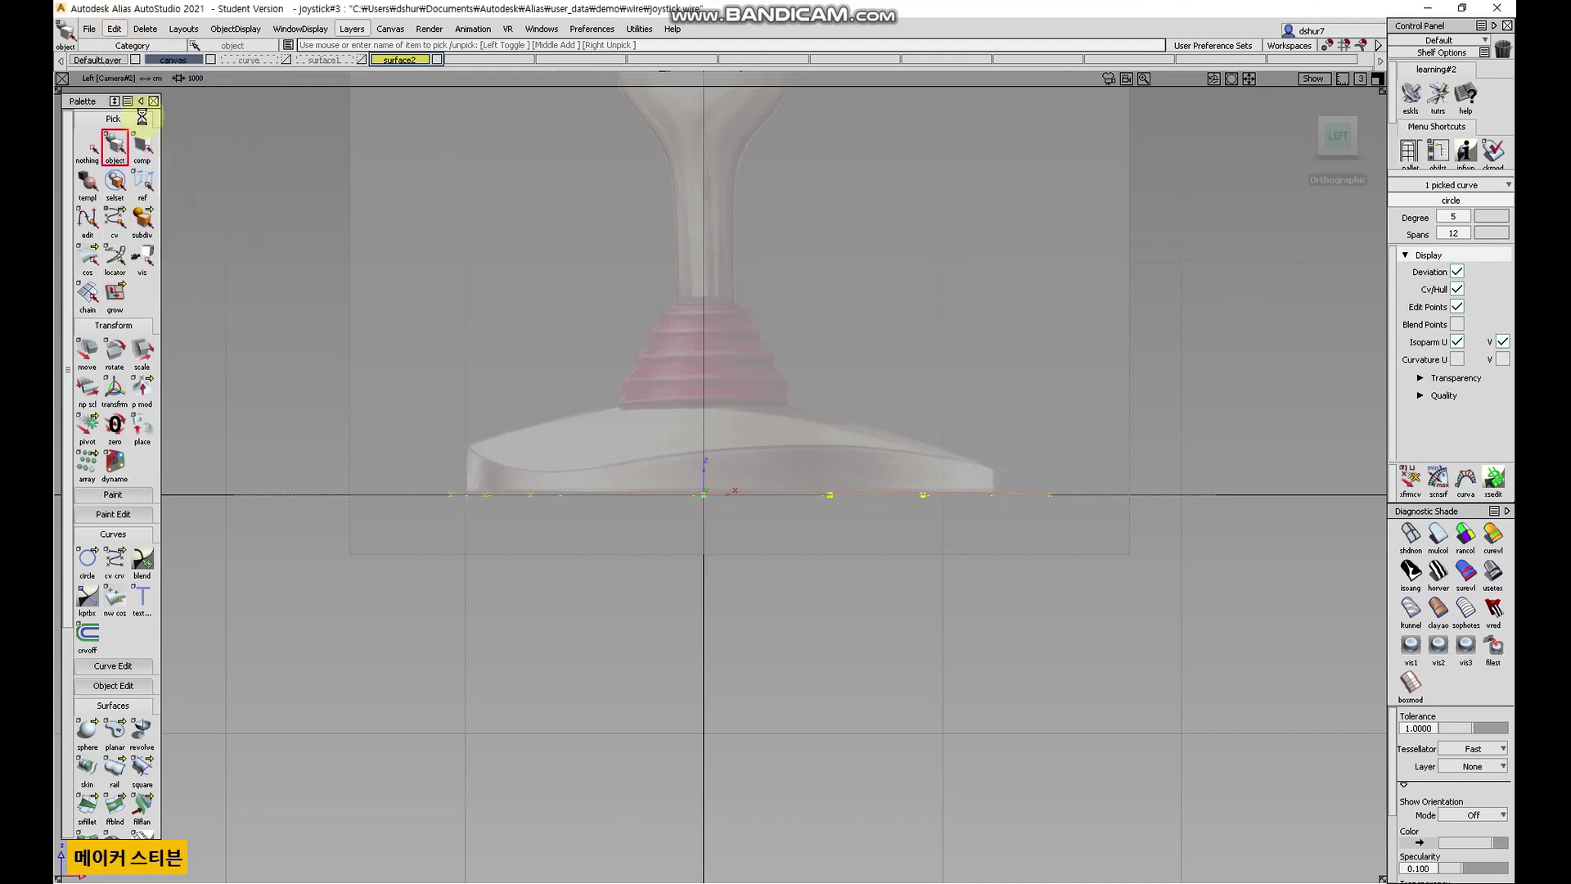
click(114, 29)
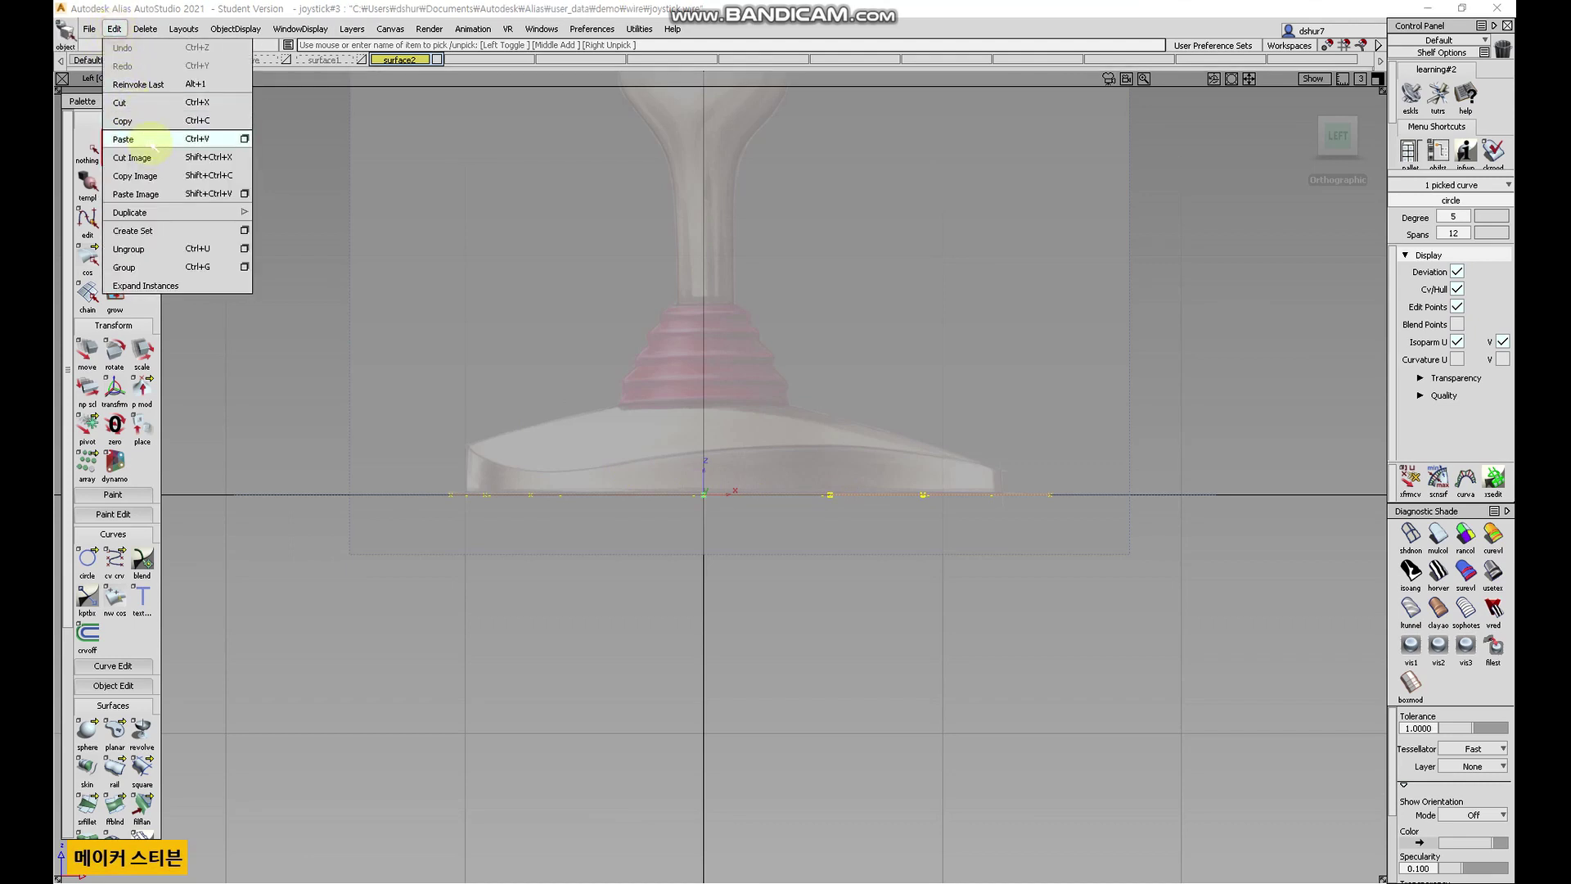
click(150, 139)
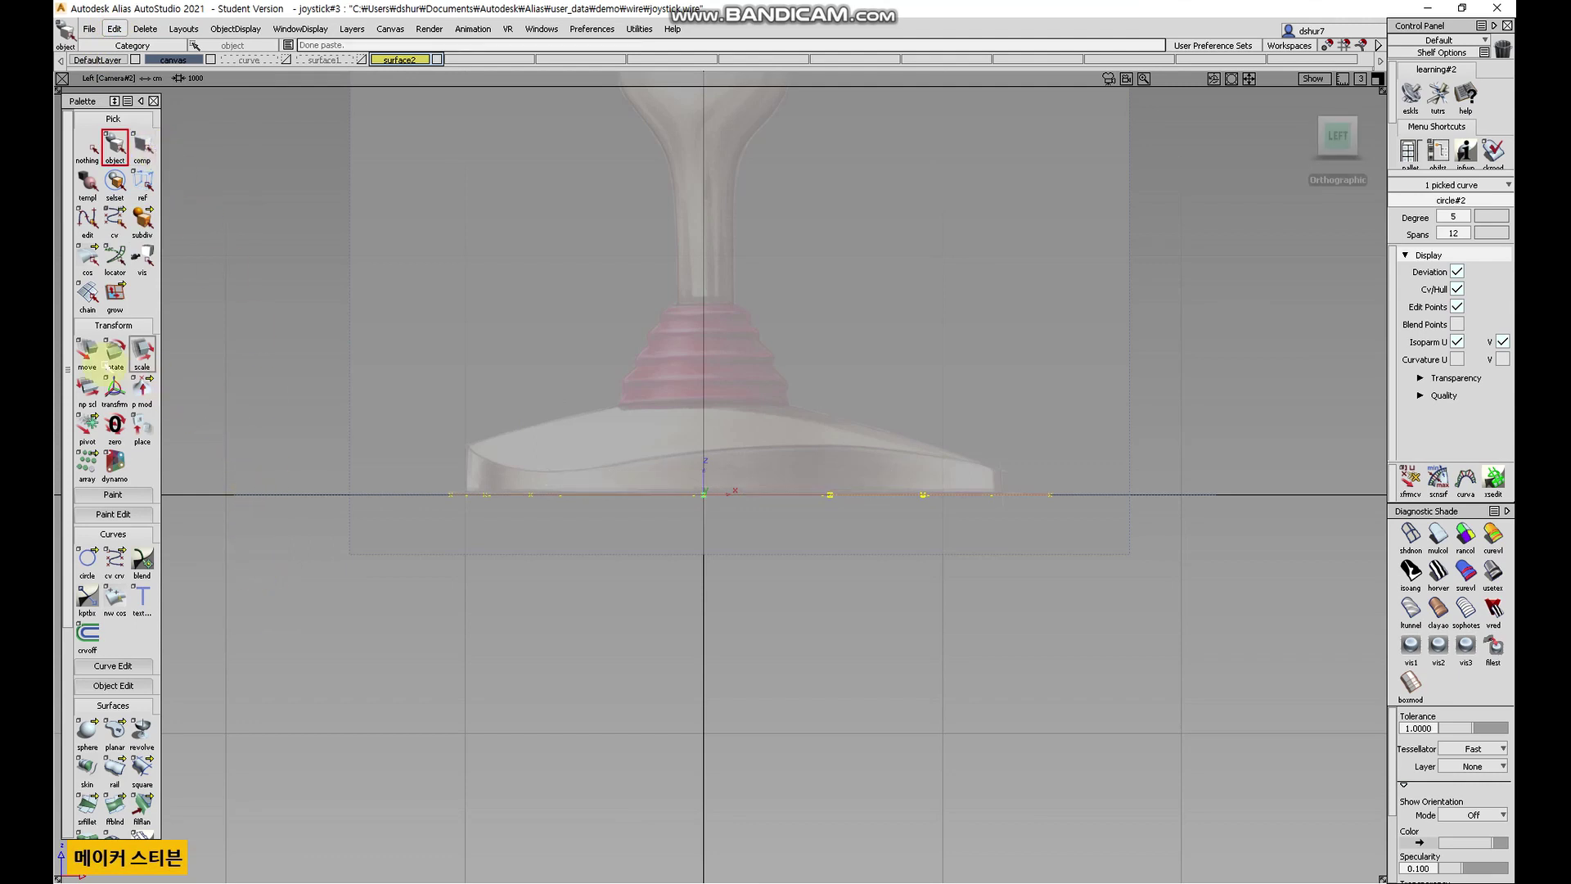
- Move the pasted base curve vertically up to the height of the base's side edge, clear the selection, and check both curves from the Left view
click(87, 354)
right_drag(887, 667, 877, 607)
alt+shift+drag(954, 589, 561, 561)
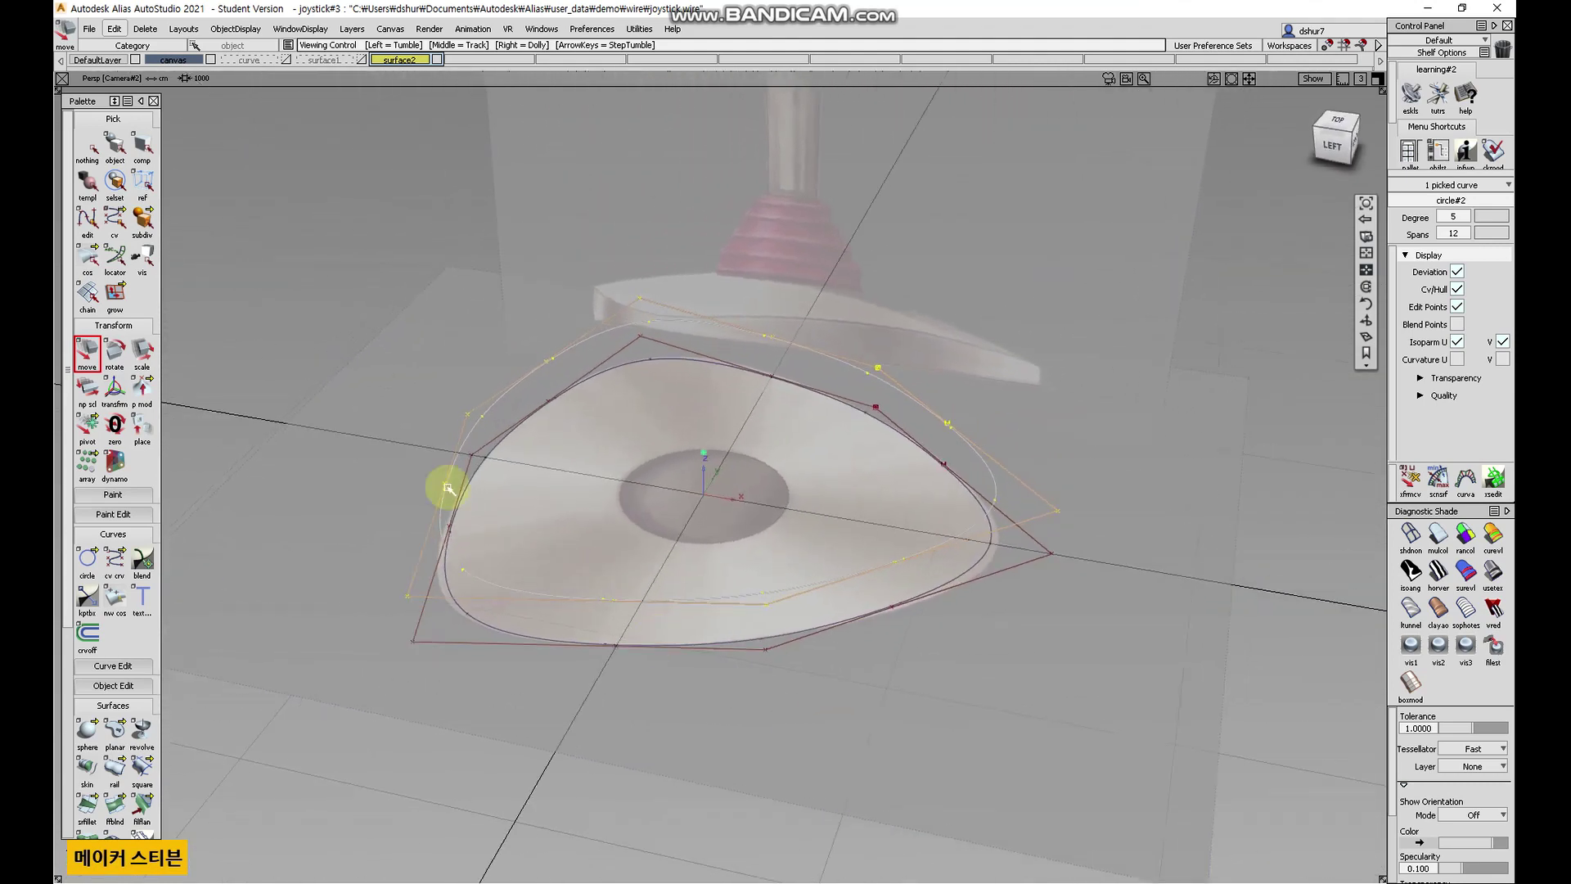
click(87, 148)
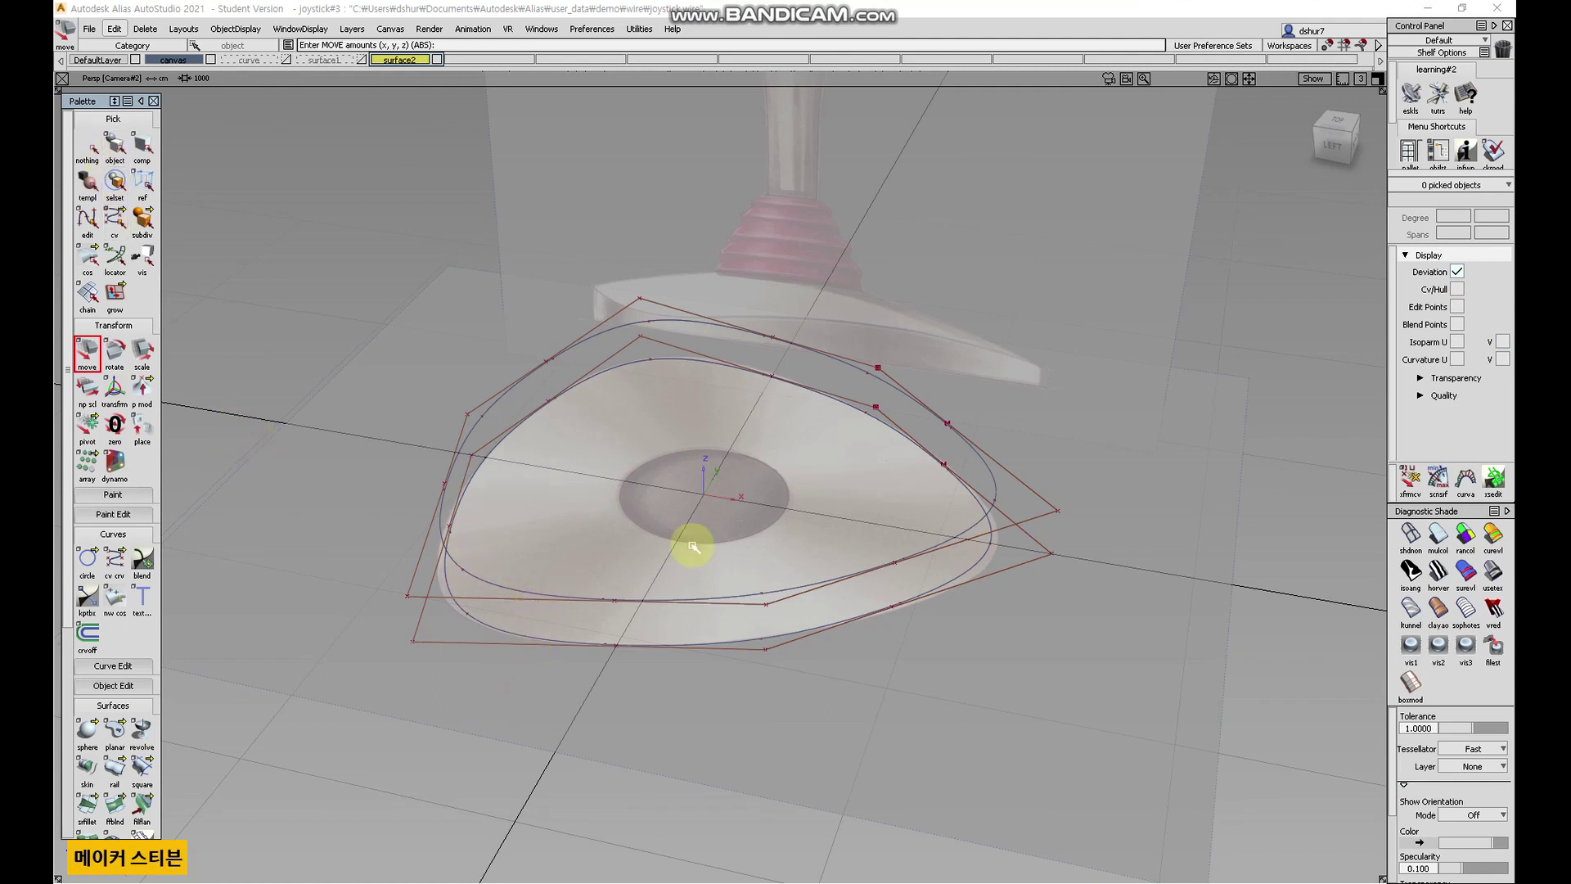
click(1332, 146)
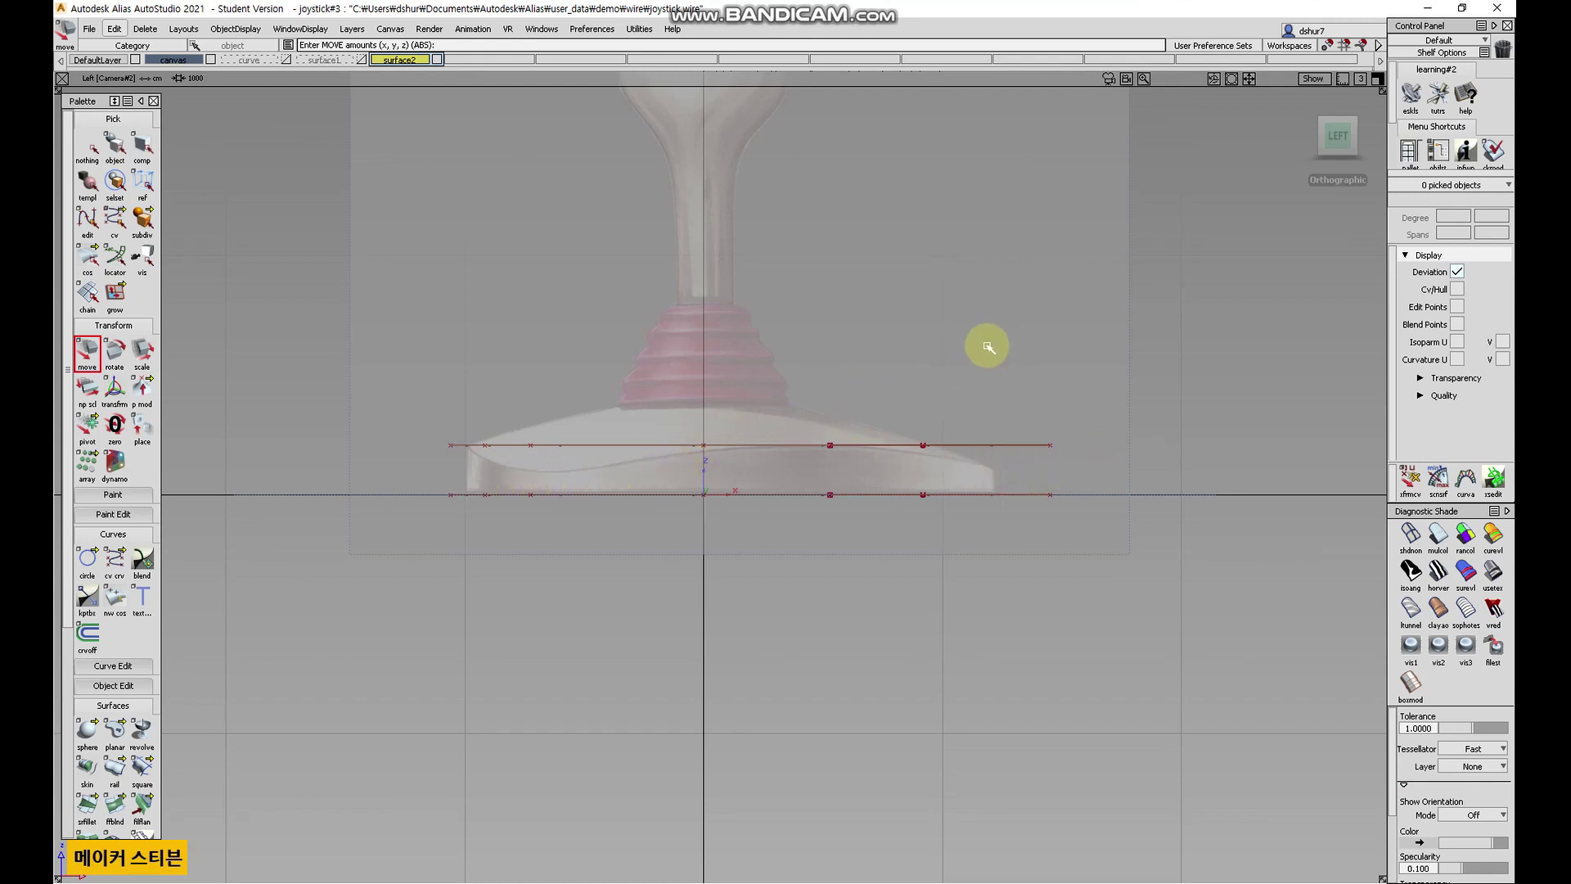
- Pick the three corner CVs of the upper base curve and move them vertically down about 214 units in the Left view
alt+shift+drag(497, 333, 834, 507)
click(115, 219)
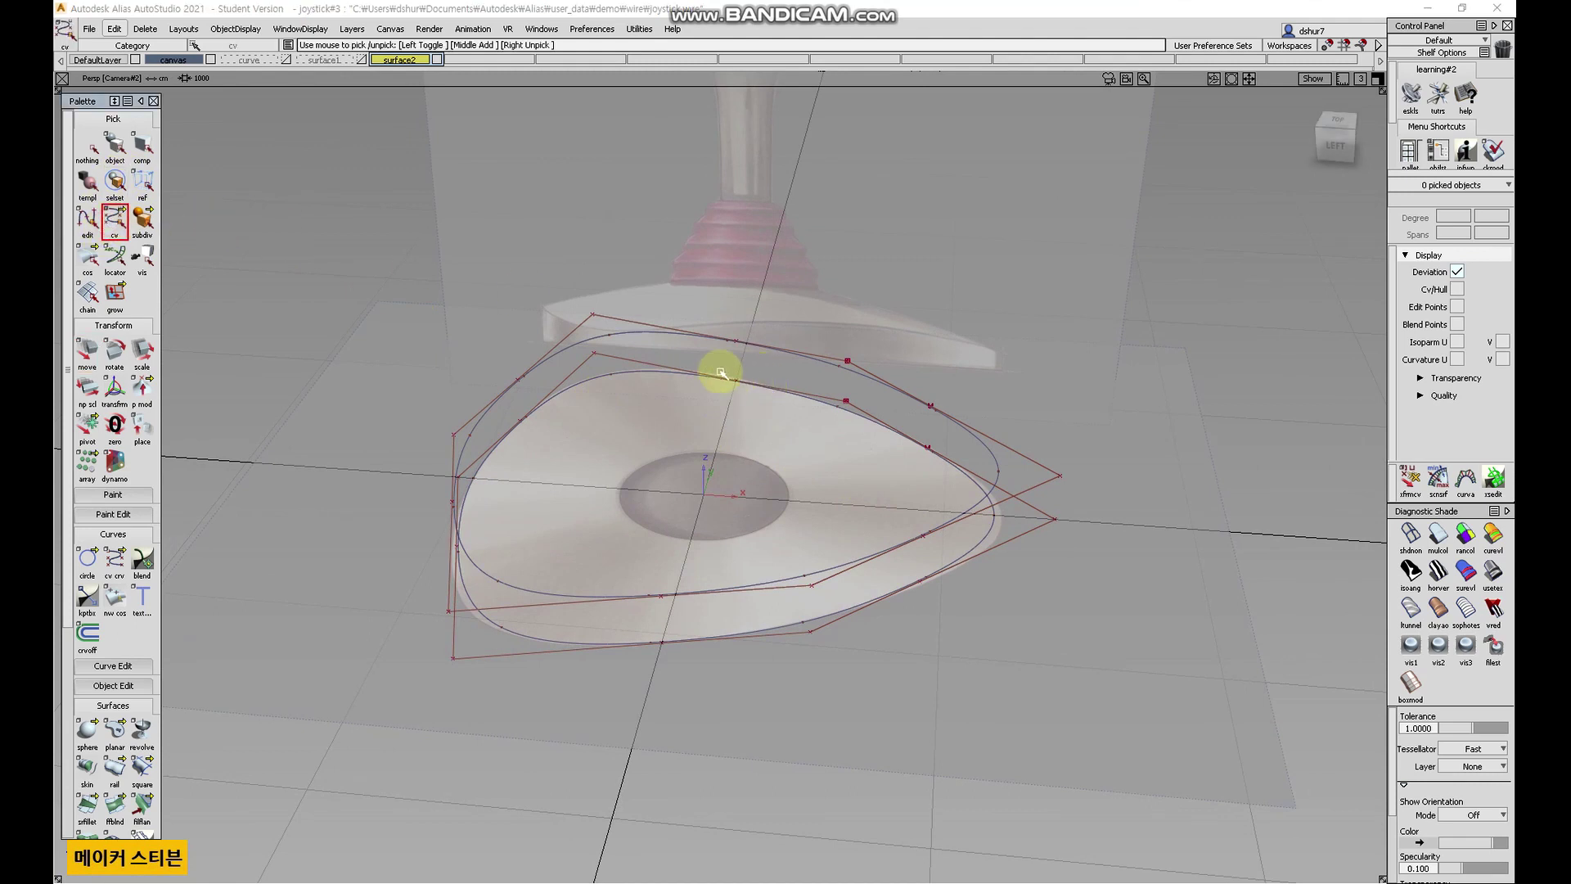
click(582, 316)
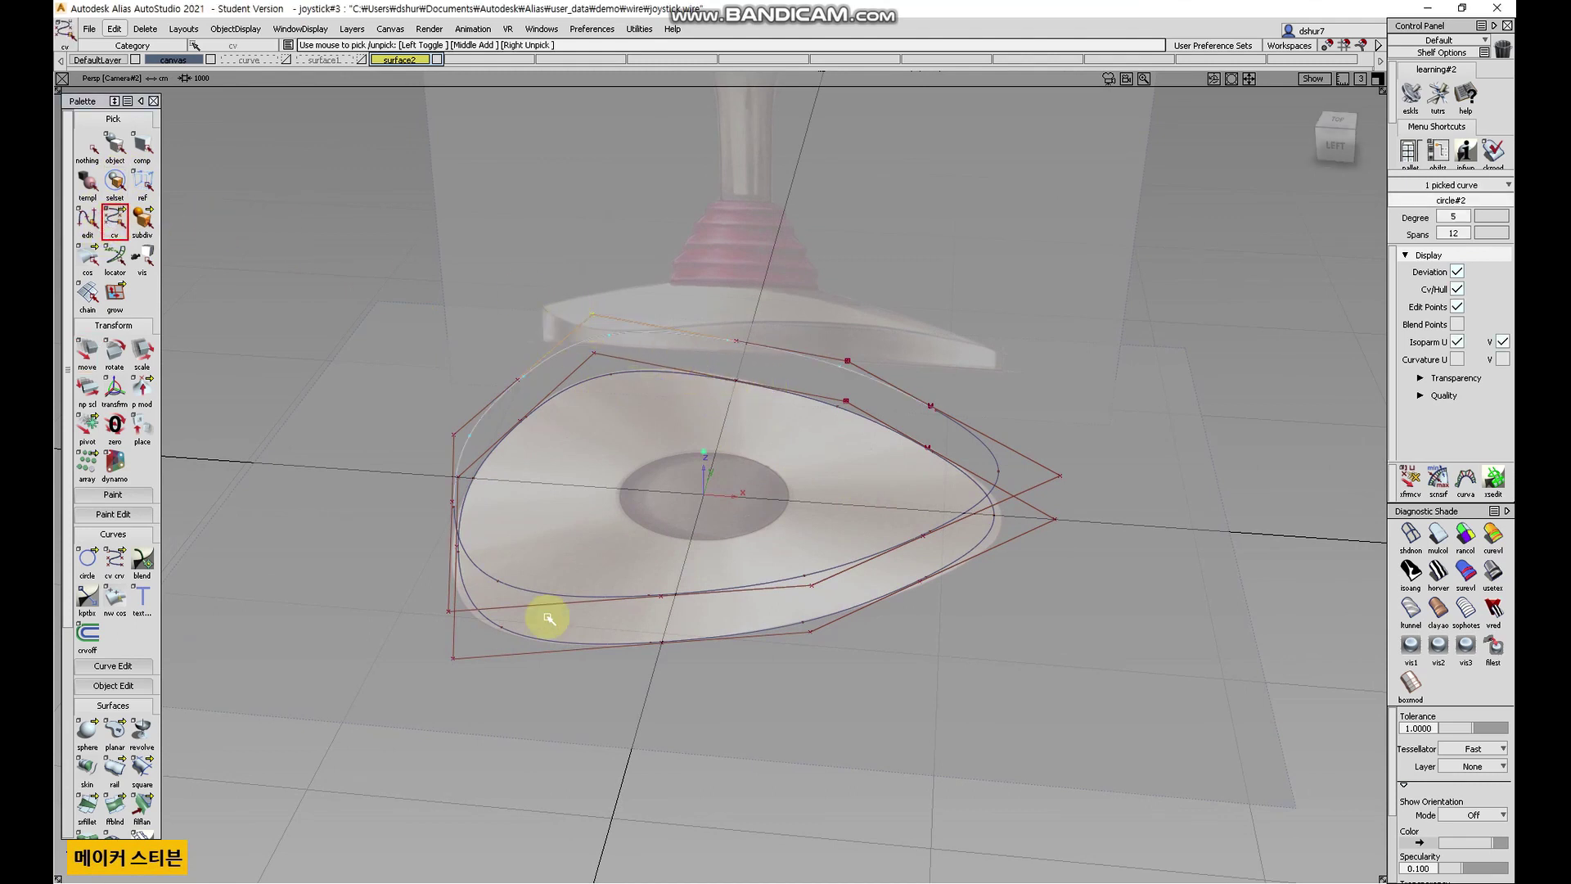
click(450, 626)
click(1059, 476)
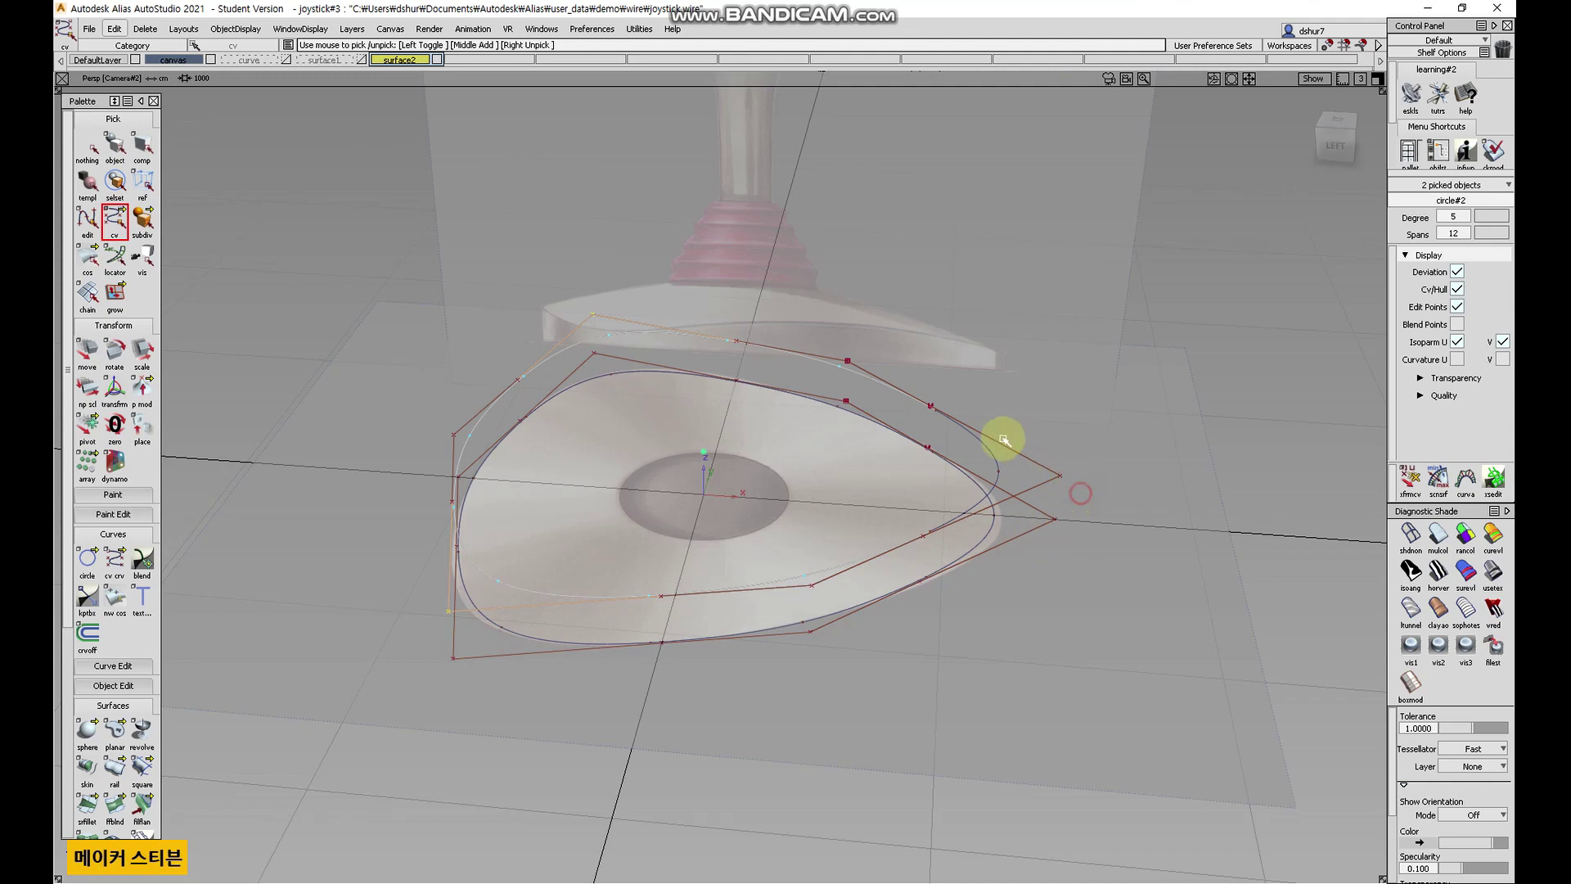
alt+shift+drag(1252, 213, 1390, 150)
click(1342, 148)
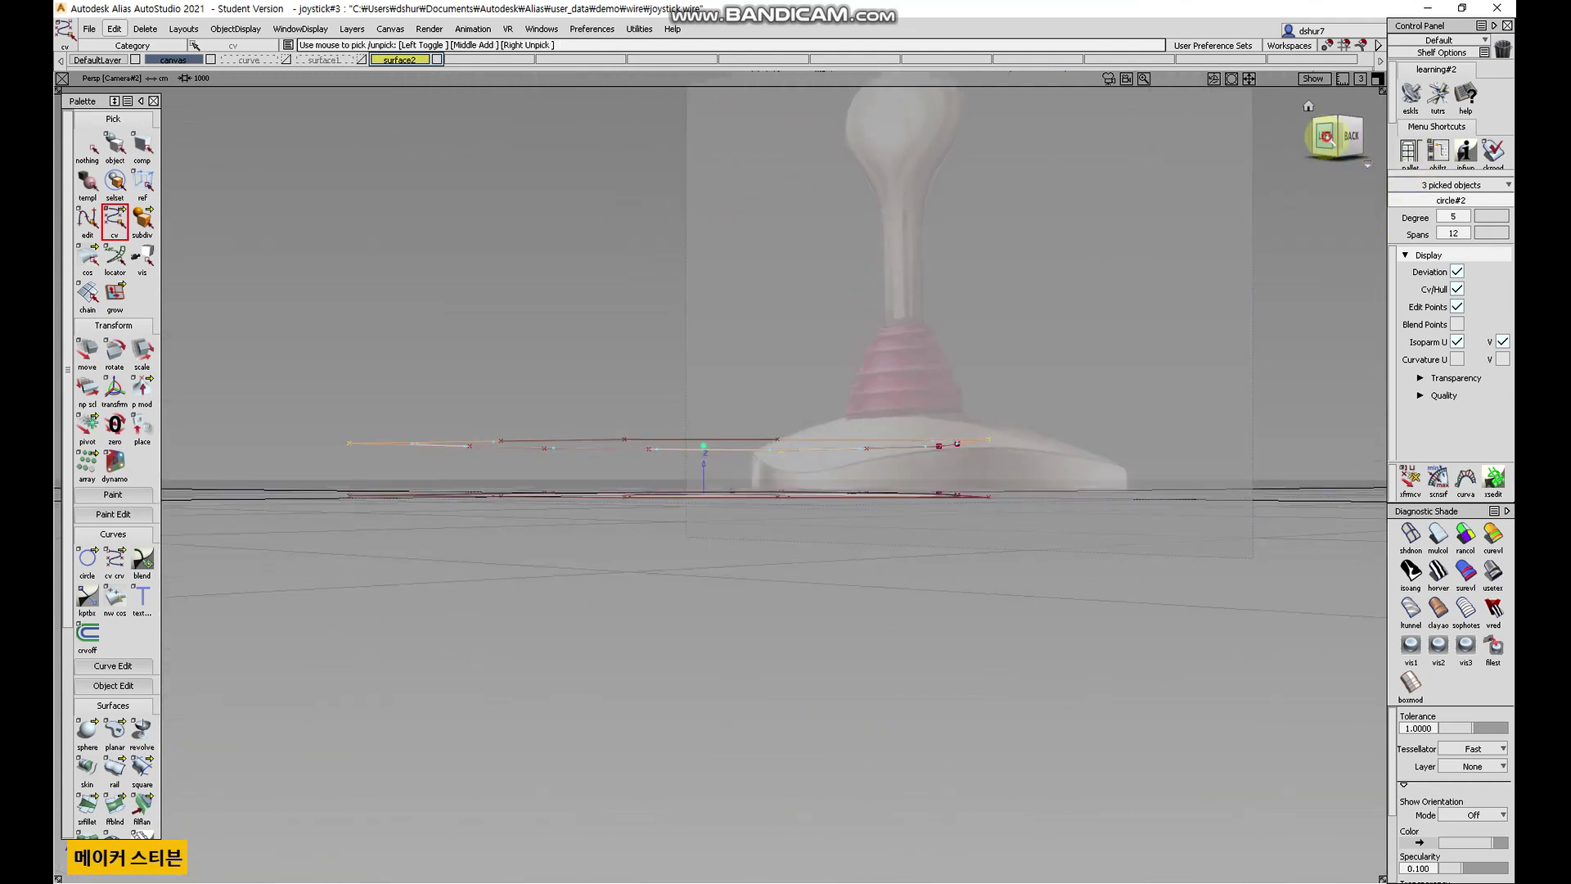
click(86, 353)
right_drag(361, 259, 361, 305)
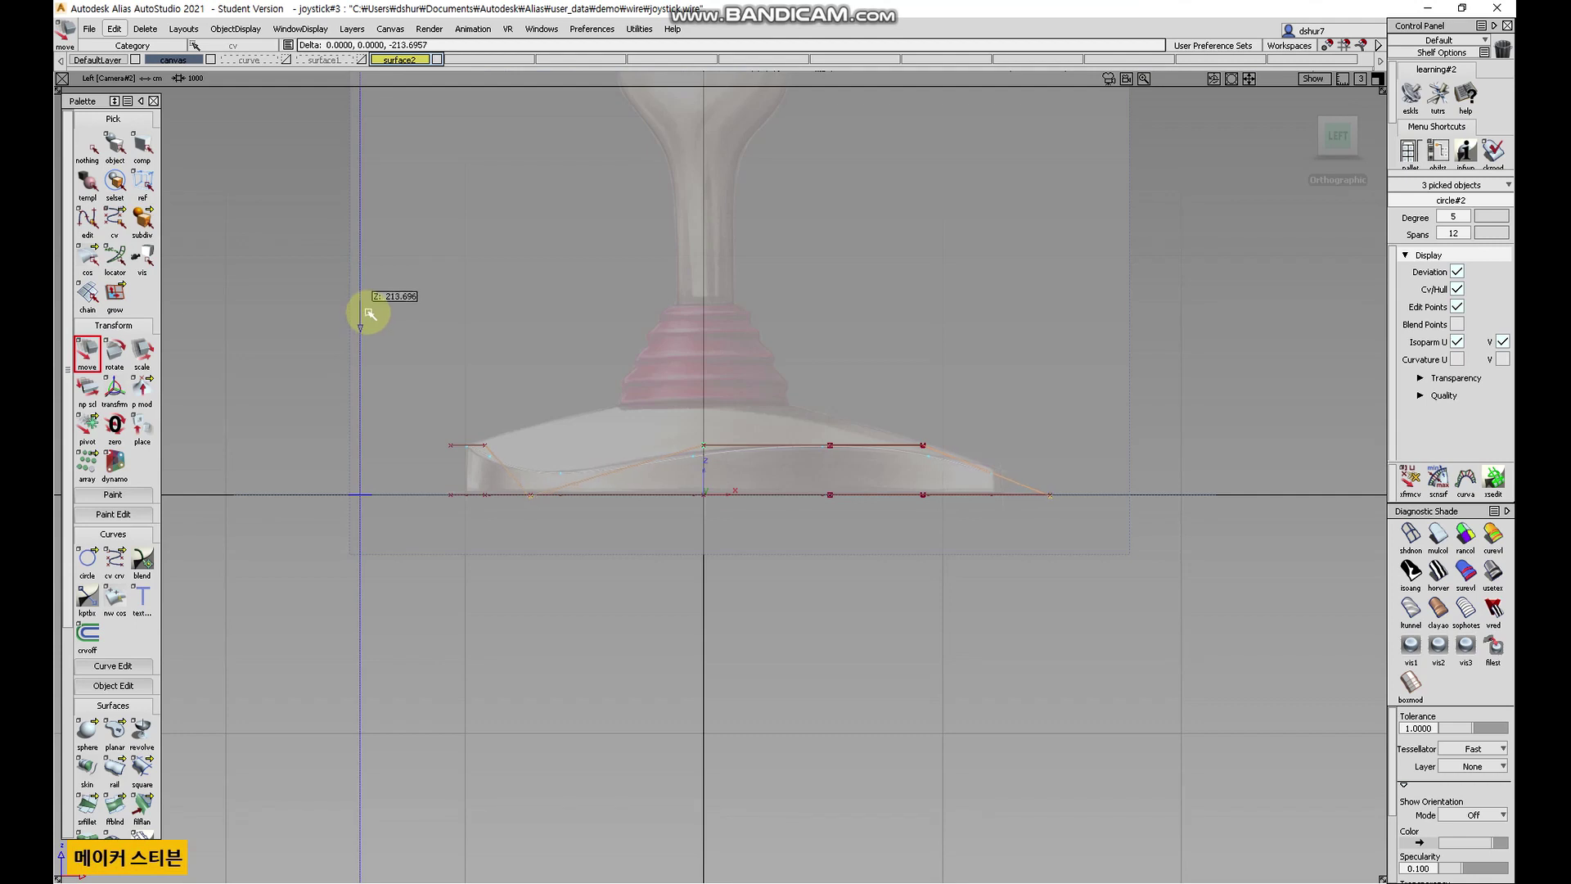
right_drag(380, 311, 381, 313)
- Examine the reshaped upper base curve from perspective and Left views against the canvases, and clear the CV selection
alt+shift+drag(1103, 312, 1003, 386)
alt+shift+drag(1016, 394, 869, 440)
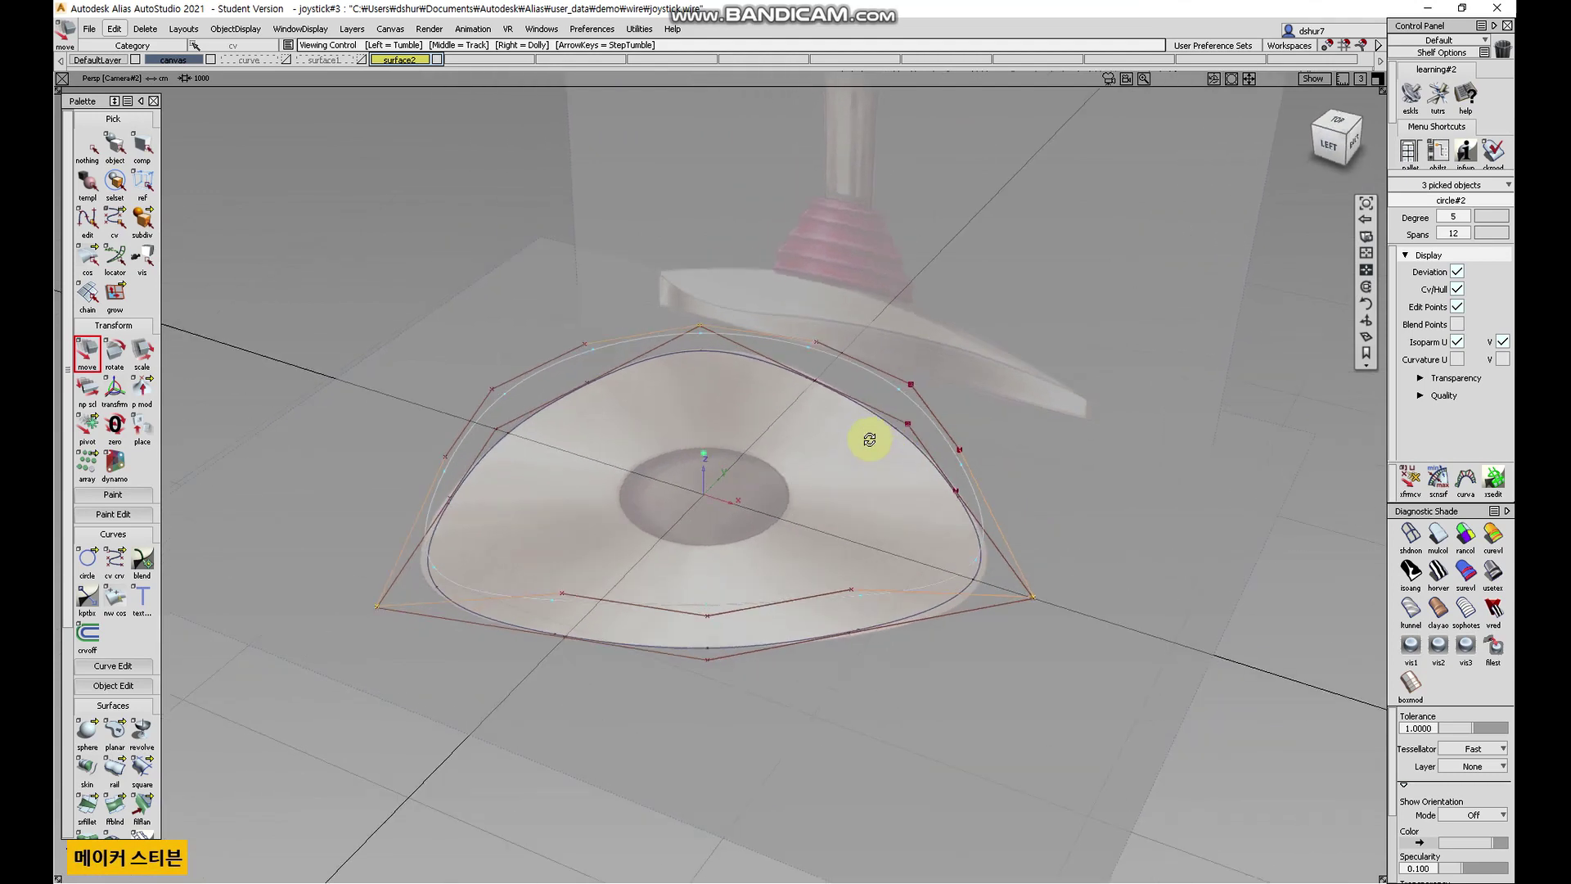
alt+shift+drag(727, 486, 635, 523)
alt+shift+right_drag(635, 522, 599, 551)
alt+shift+drag(600, 551, 687, 554)
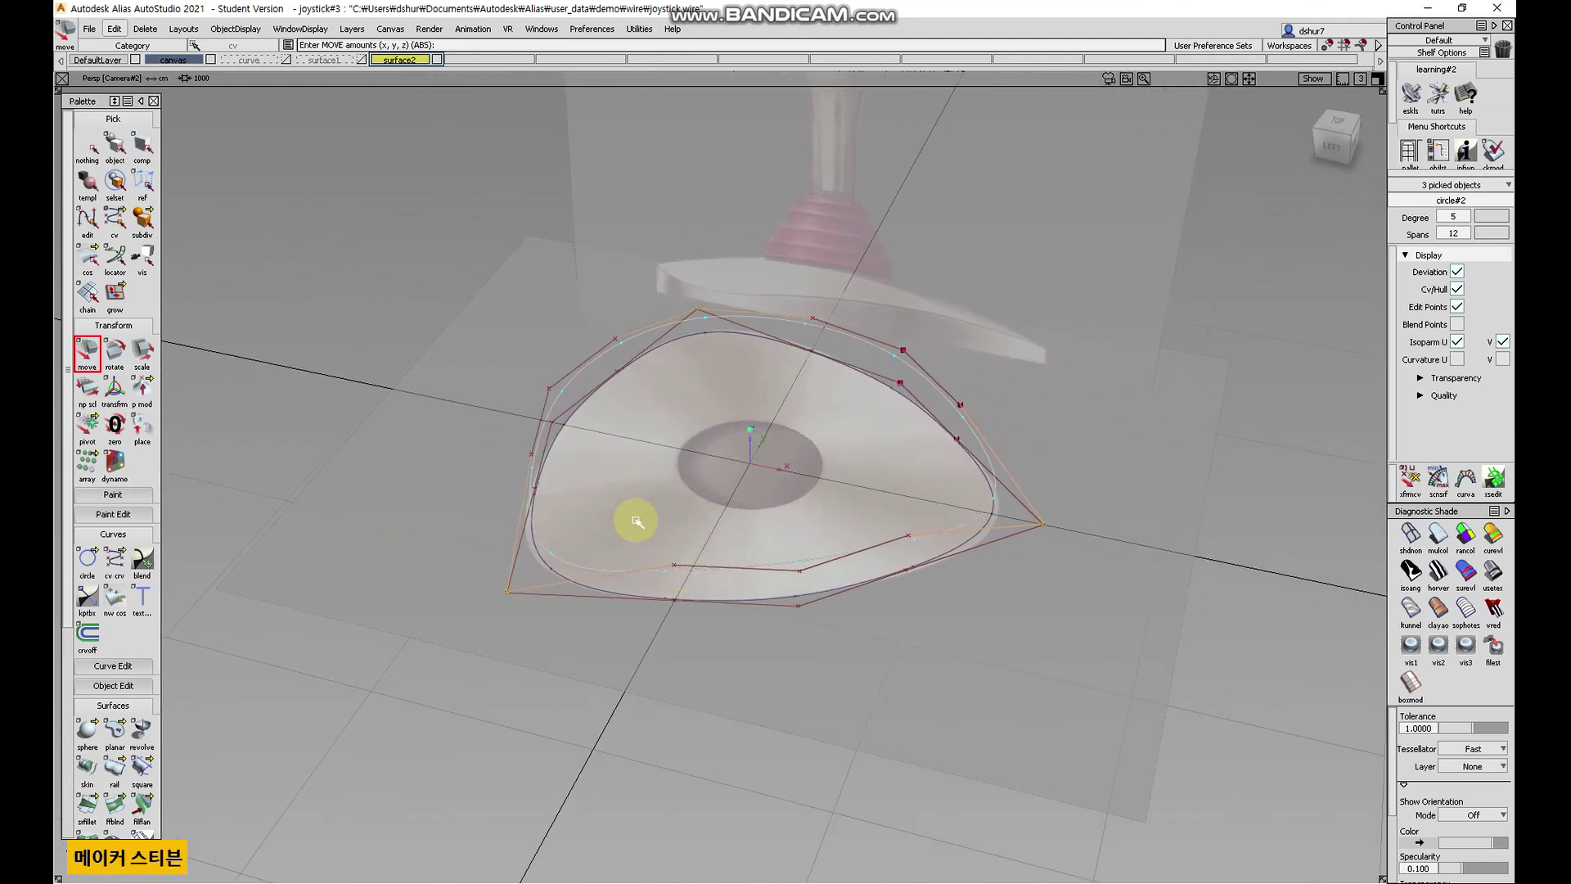
click(1332, 147)
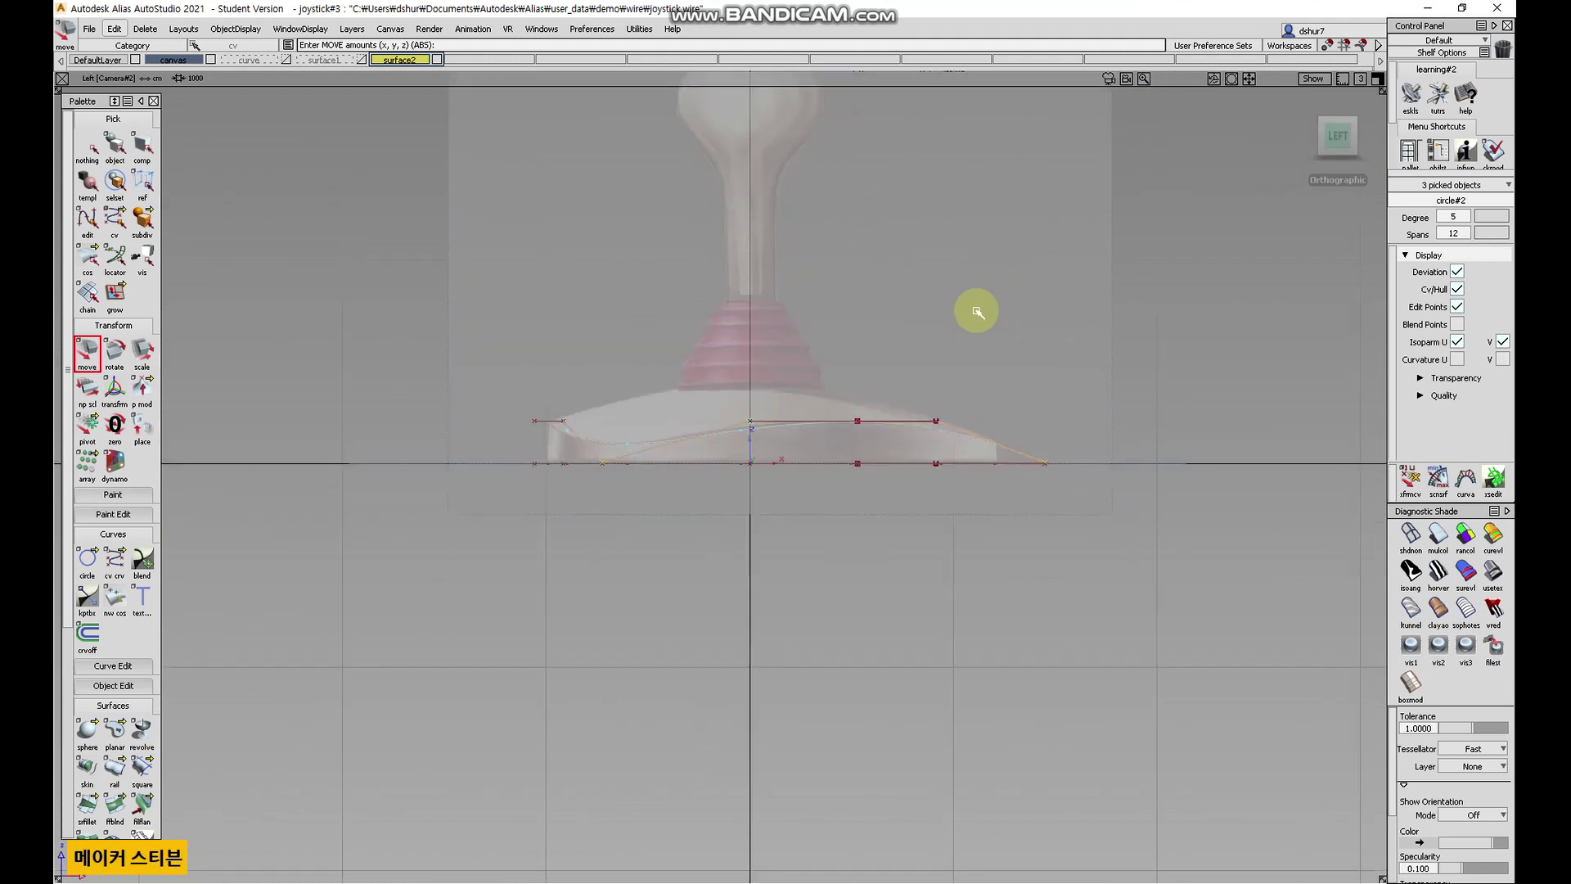
alt+shift+middle_drag(918, 365, 906, 422)
alt+shift+drag(921, 361, 755, 521)
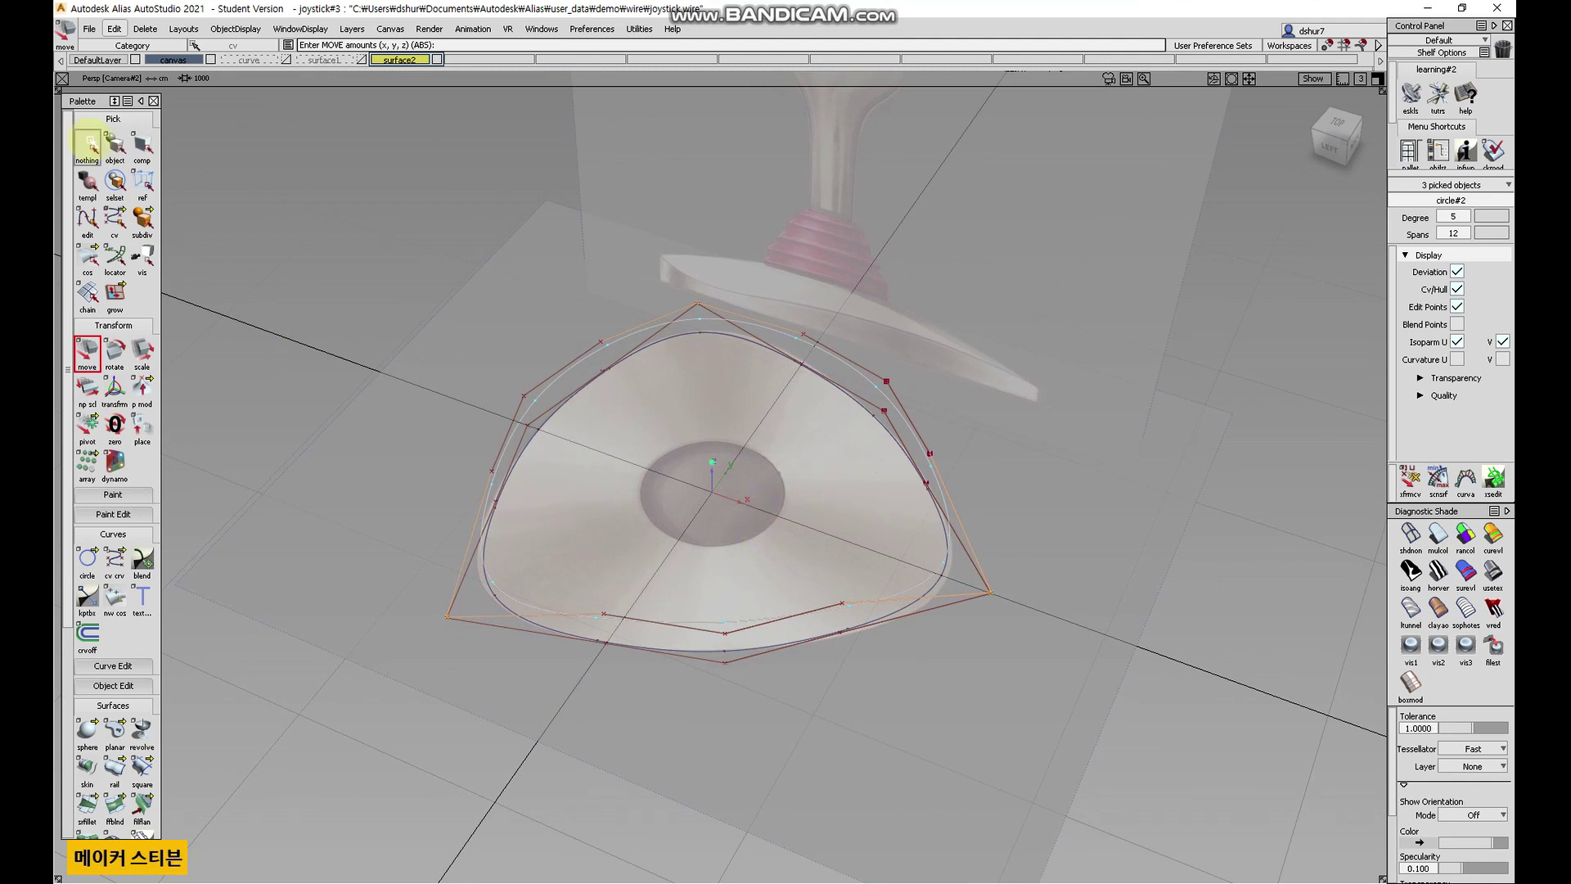
click(87, 143)
click(114, 145)
- Create a circle at the origin in the Top view and scale it uniformly to match the round hub at the base's centre
alt+shift+drag(710, 573, 652, 438)
mouse_move(634, 473)
alt+shift+right_down()
mouse_move(701, 414)
mouse_move(659, 473)
alt+shift+right_up()
alt+shift+drag(659, 472, 761, 491)
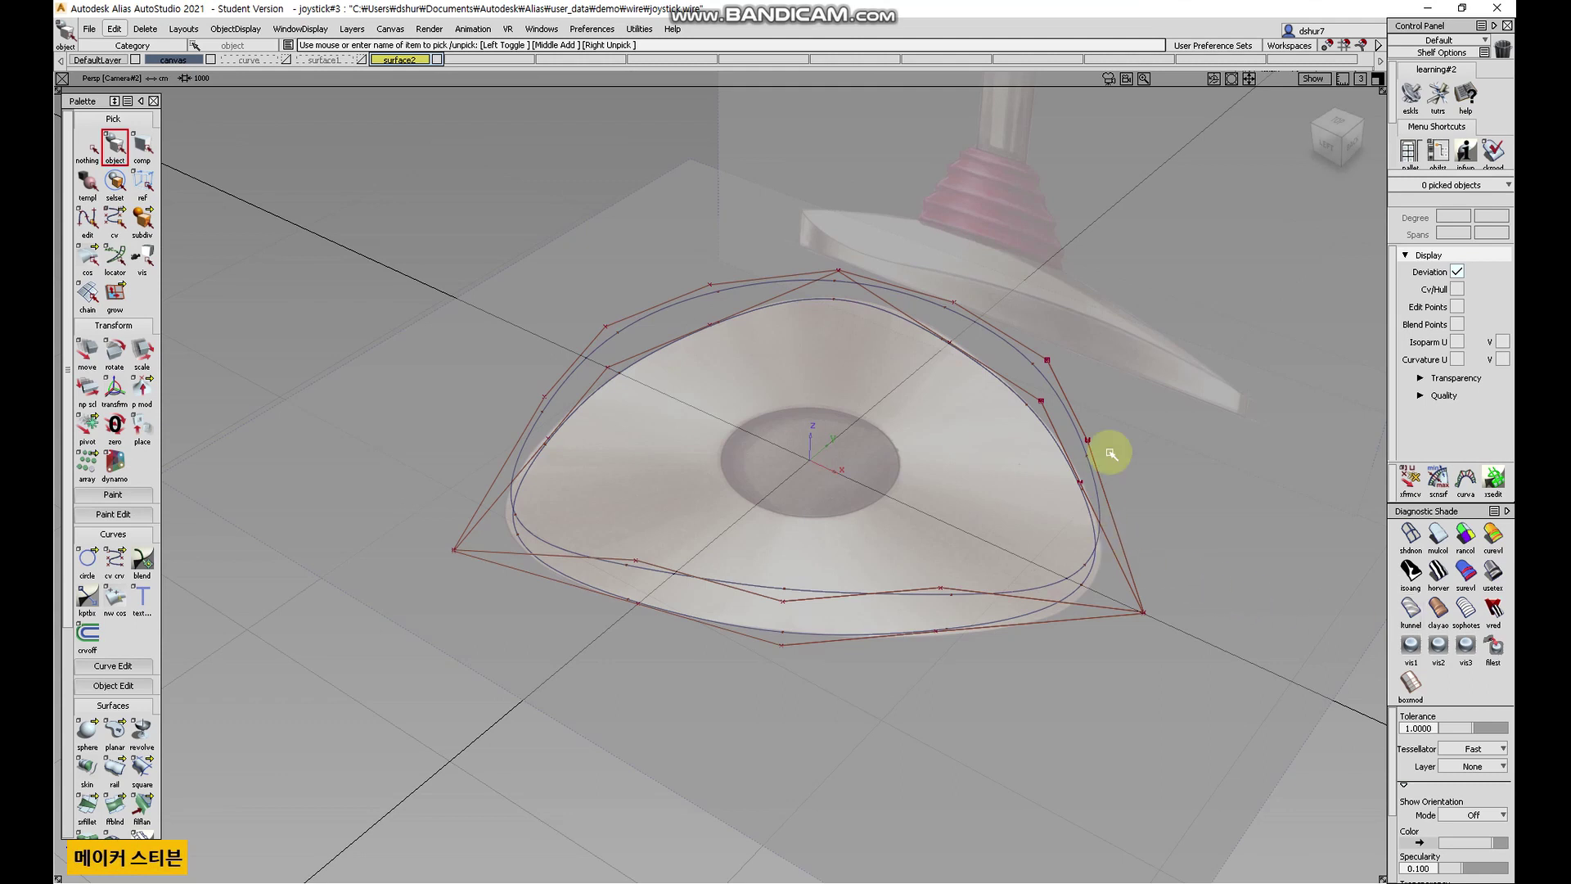
click(1334, 121)
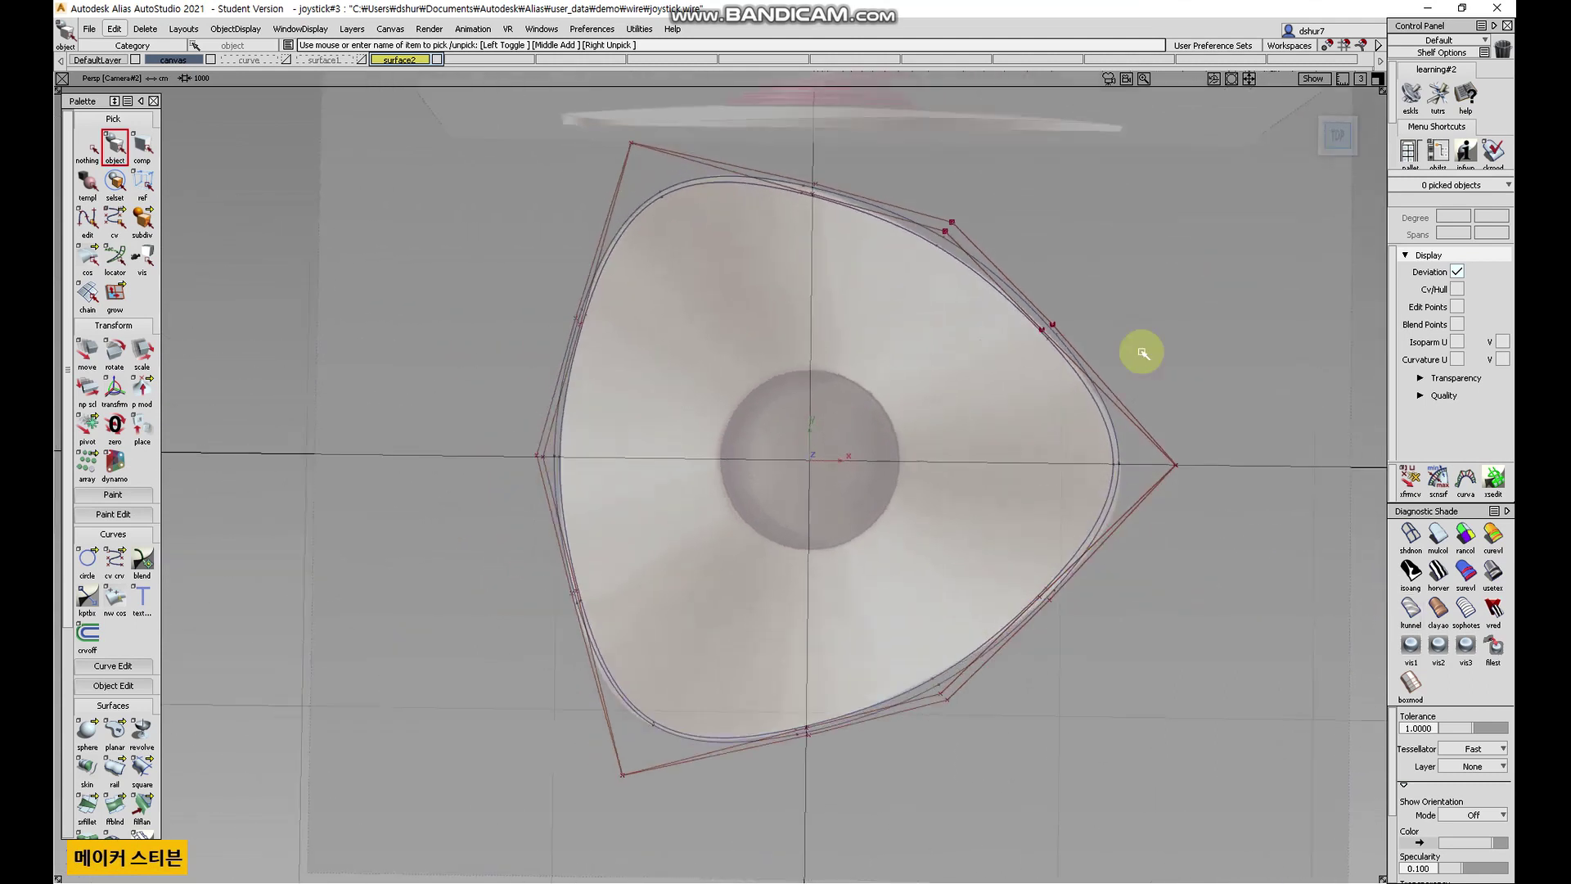
click(87, 559)
click(809, 460)
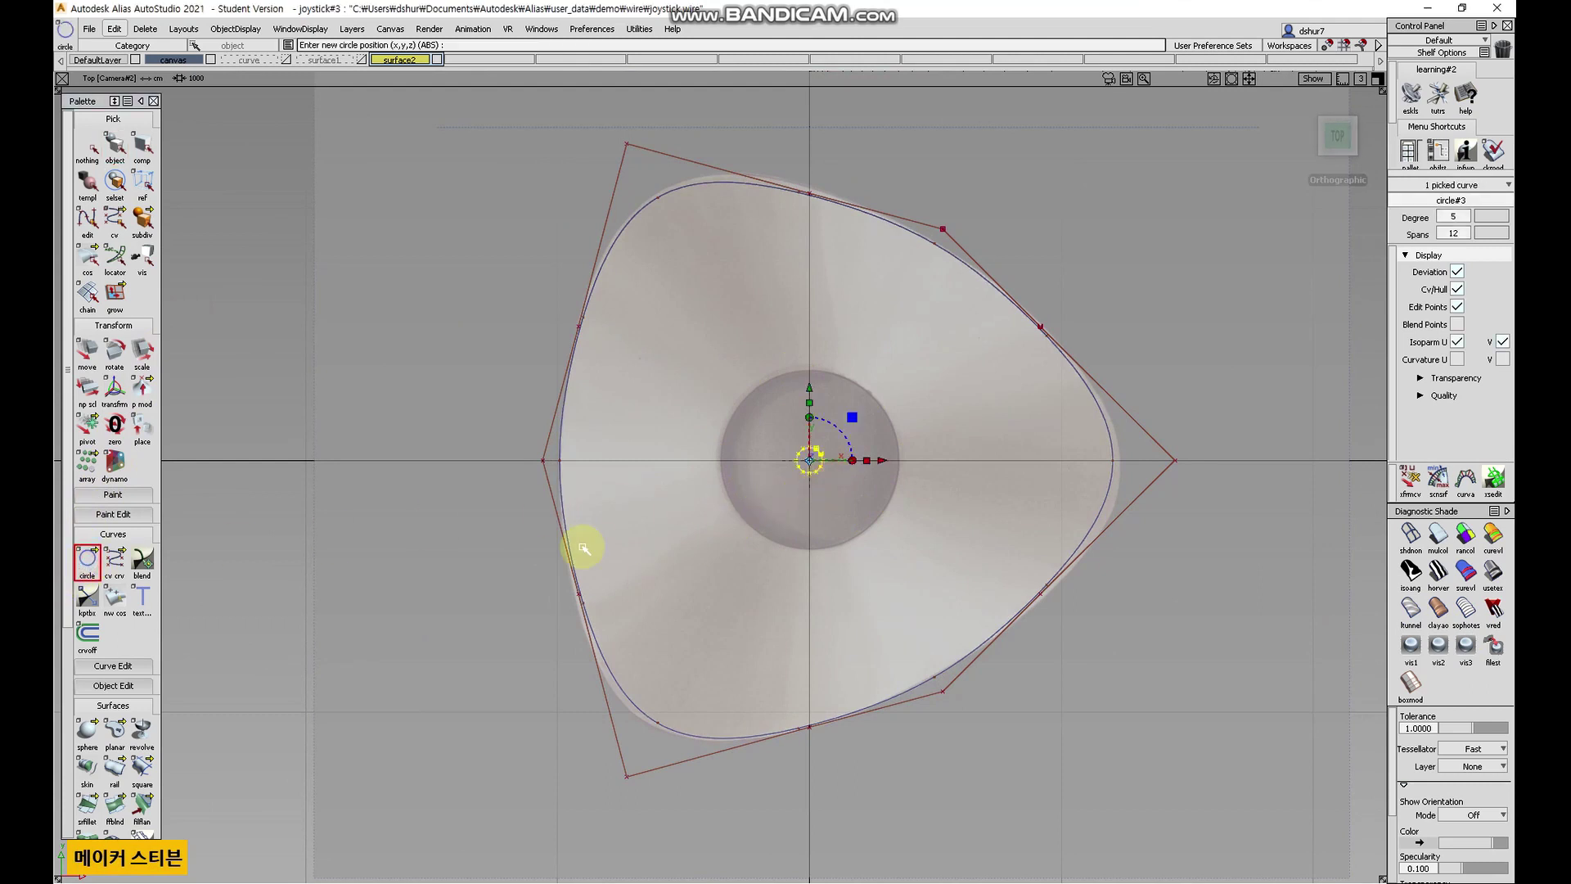
click(141, 352)
drag(343, 572, 492, 549)
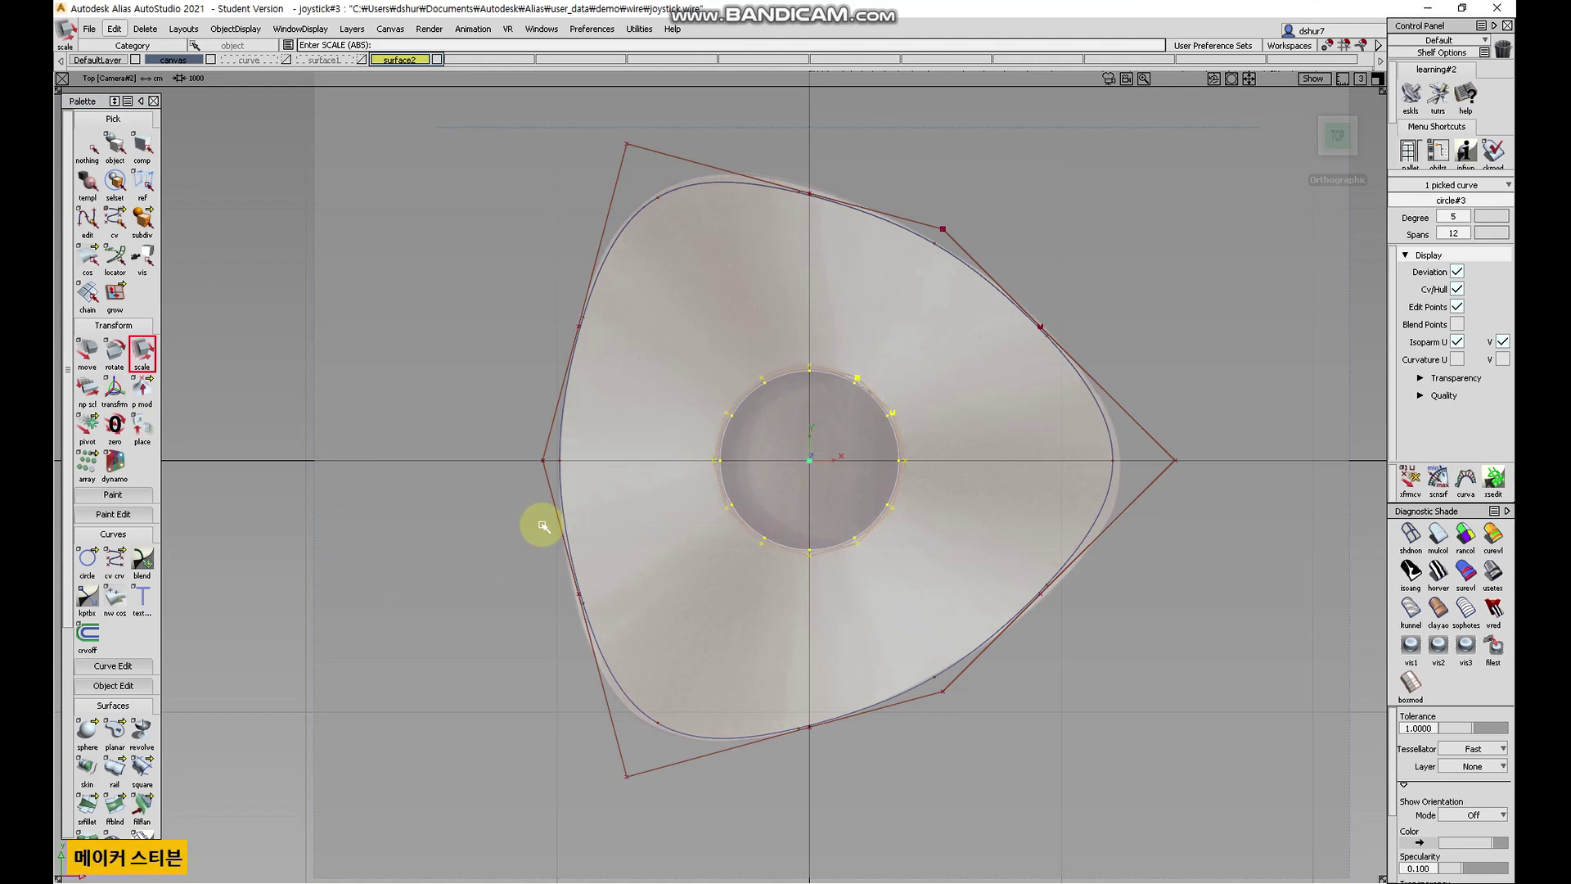
- Move the circle vertically up to the lower edge of the pink bellows in the Left view, and clear the selection
alt+shift+drag(1216, 485, 1260, 333)
click(1336, 141)
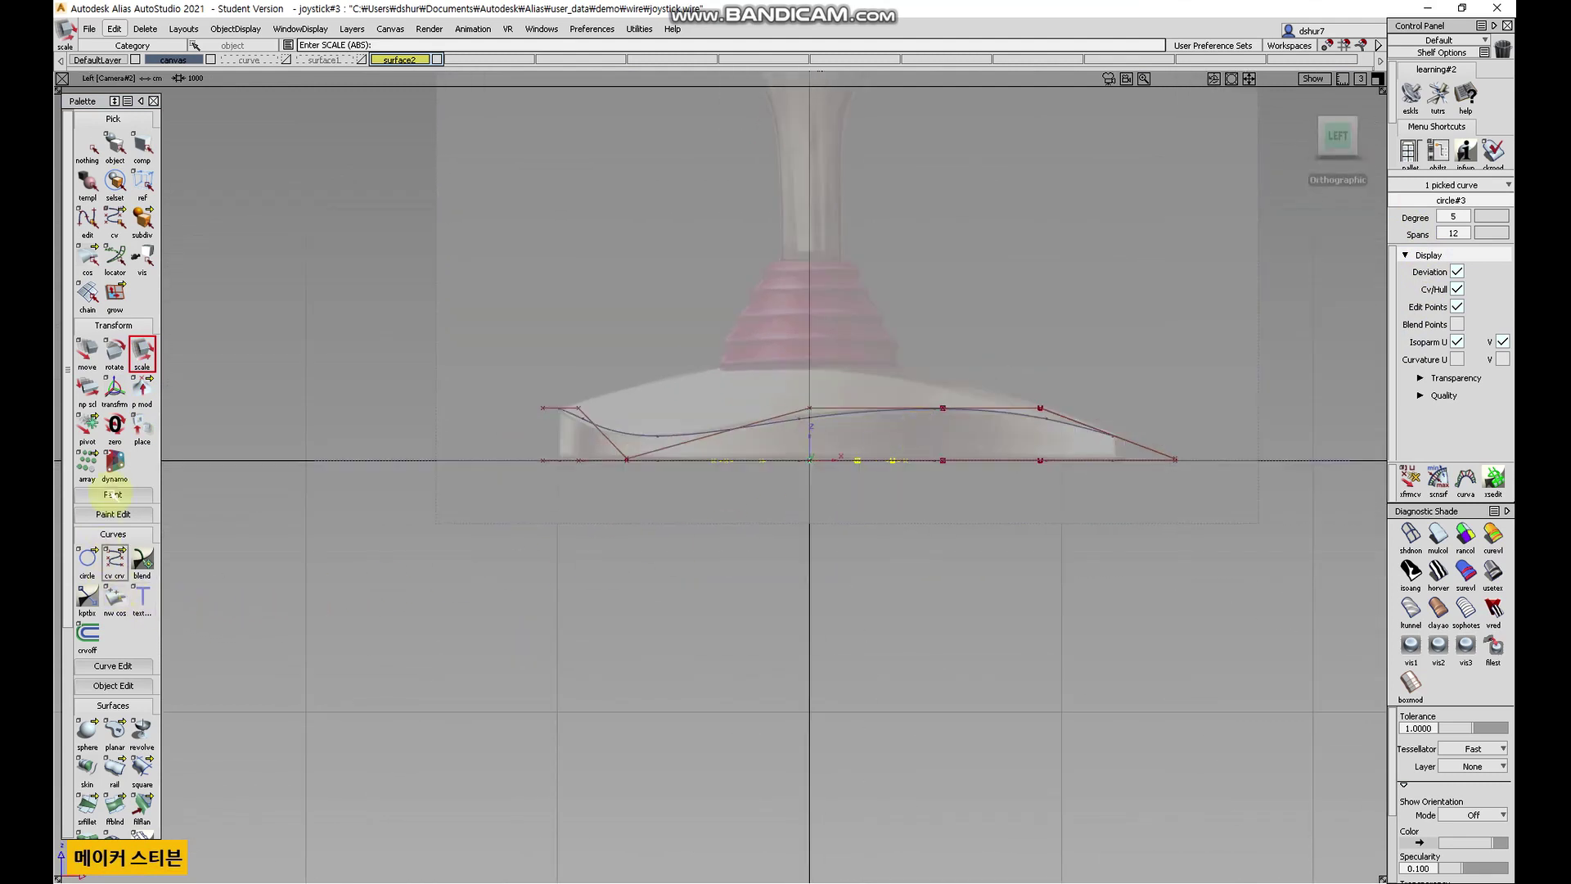
click(87, 352)
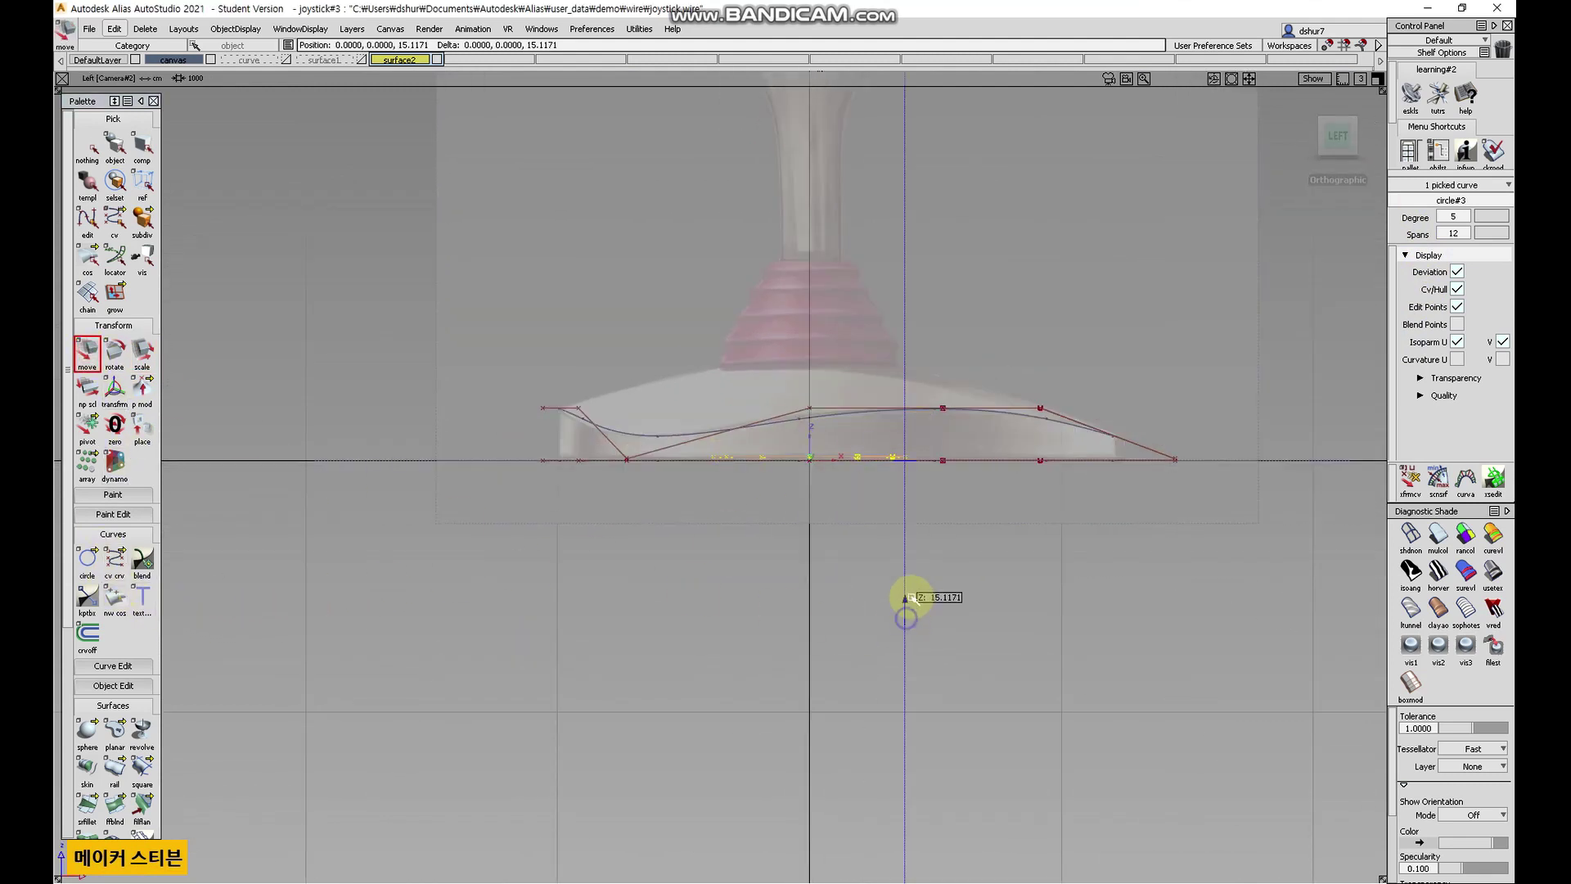
drag(931, 534, 900, 466)
alt+shift+right_drag(899, 467, 957, 319)
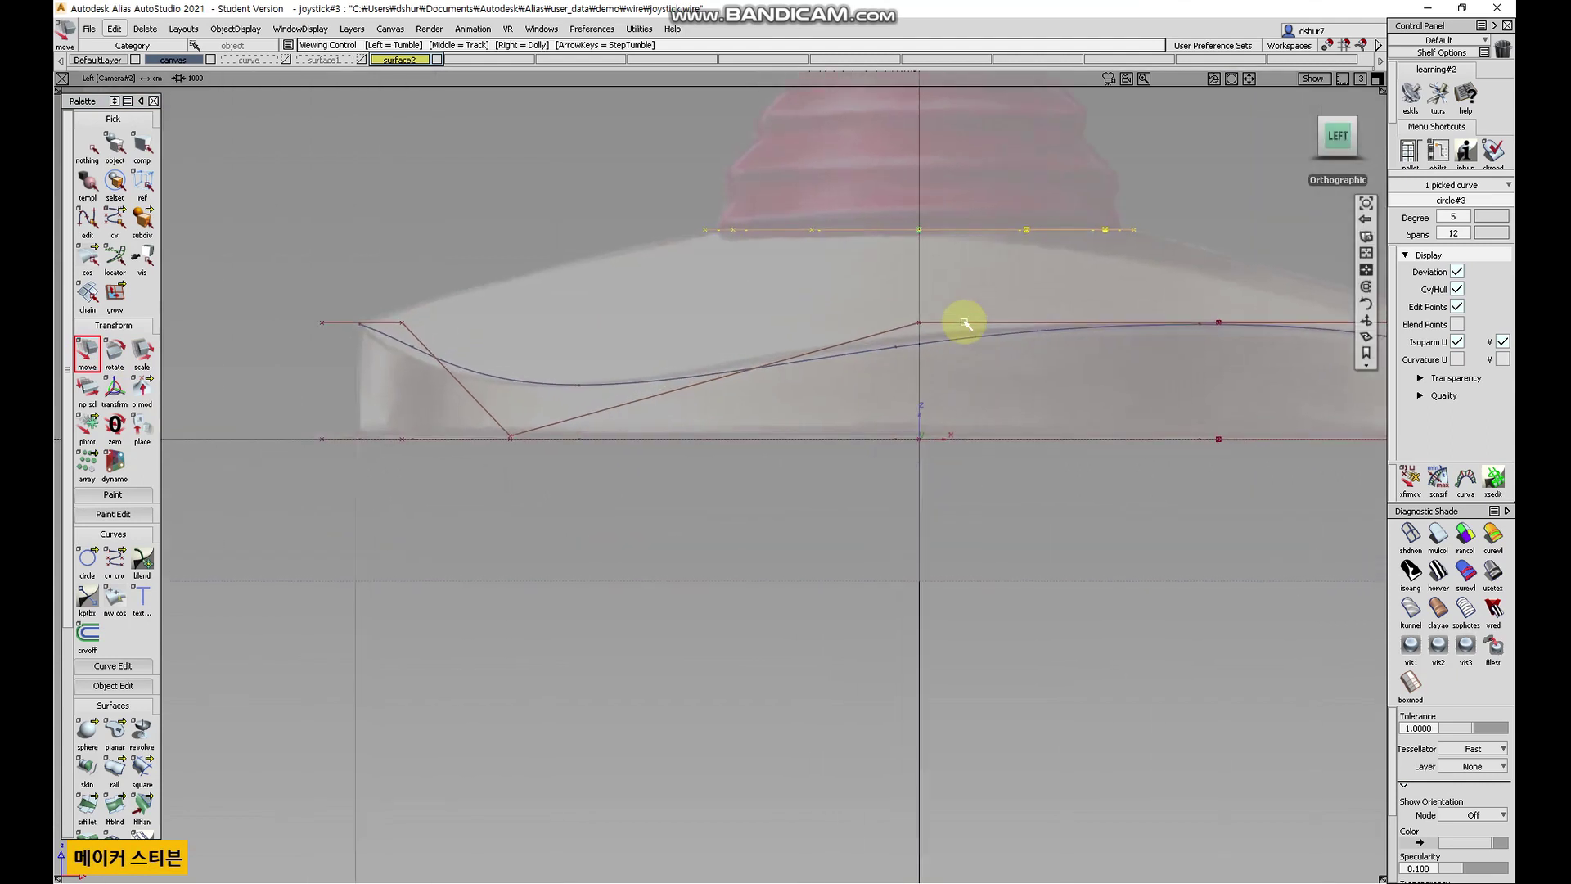
alt+shift+middle_drag(957, 319, 698, 494)
alt+shift+right_drag(698, 494, 986, 389)
drag(1052, 343, 1055, 360)
alt+shift+drag(1091, 305, 613, 404)
click(88, 148)
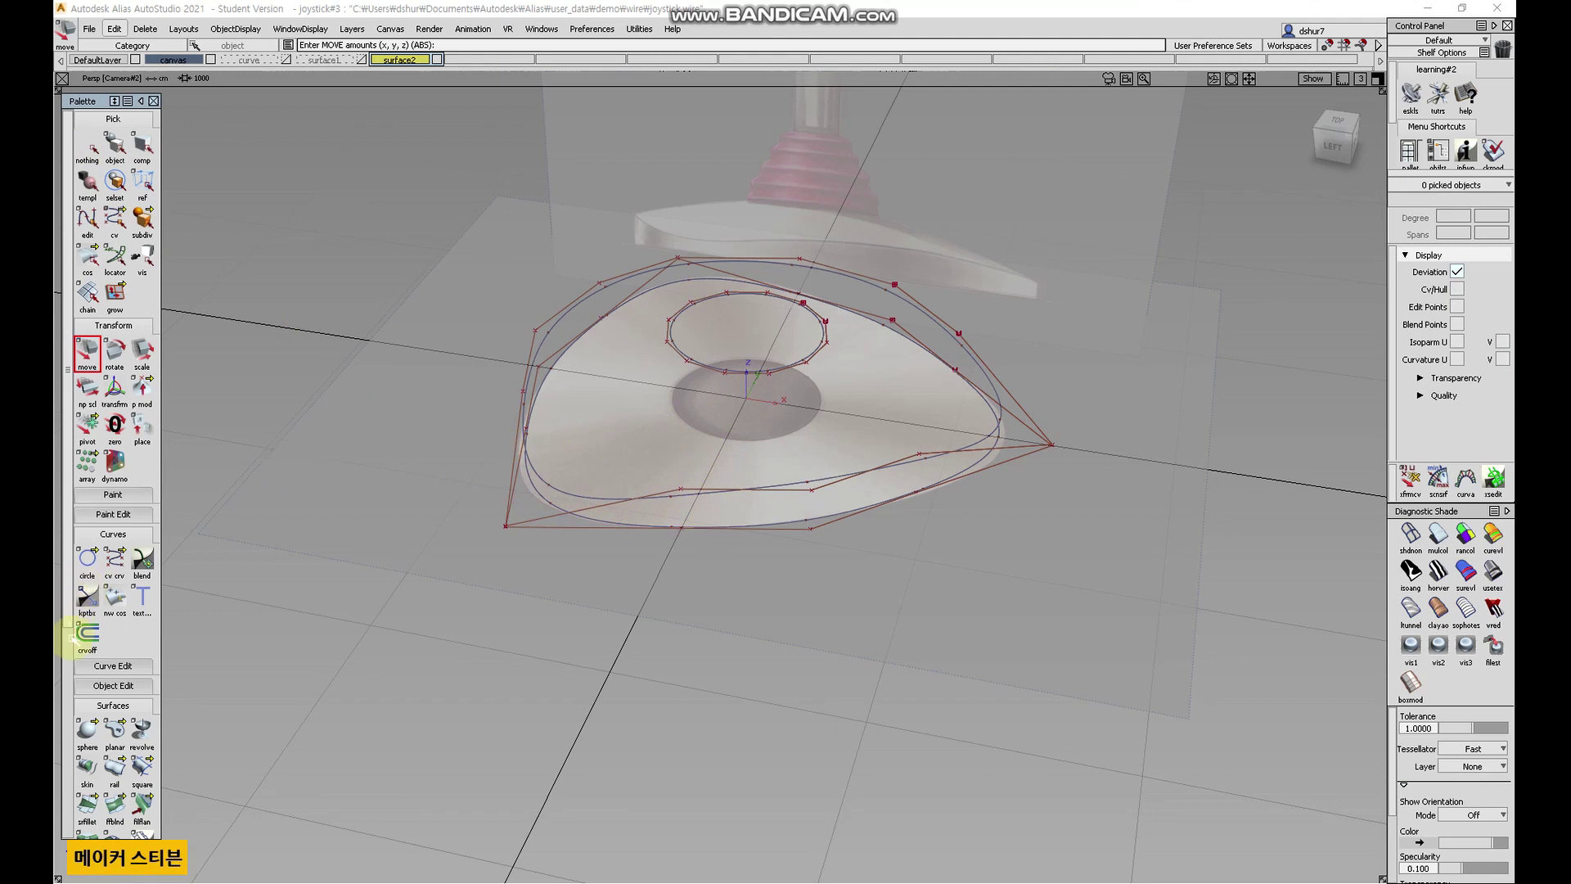
- Skin the base's side wall between the lower and upper rounded-triangle curves with shading on, and accept the surface
scroll(119, 646, down, 5)
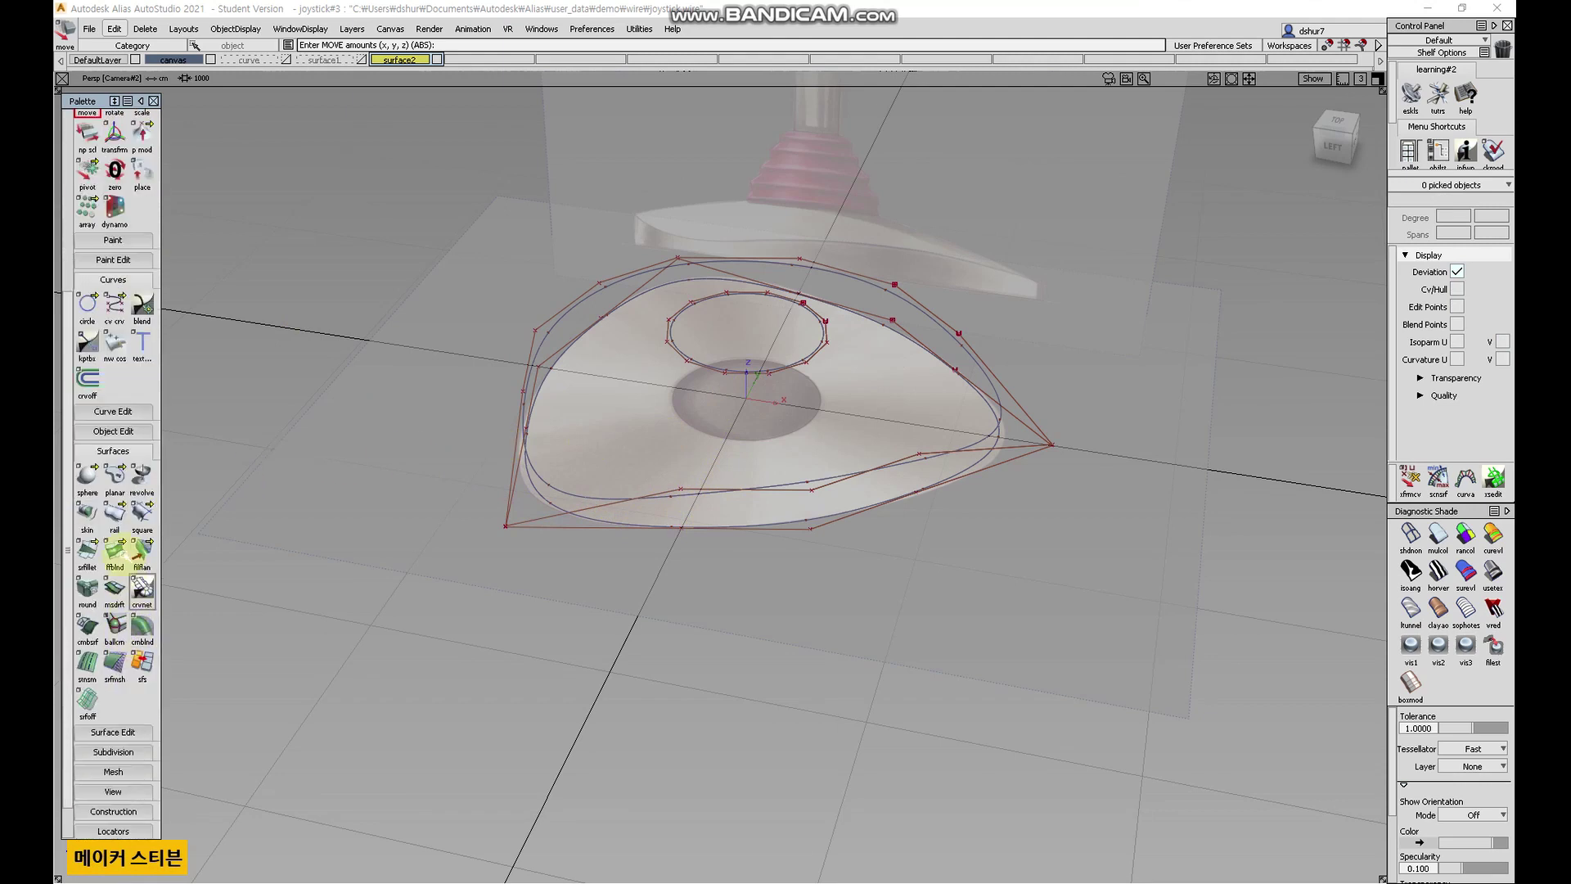
scroll(147, 487, down, 1)
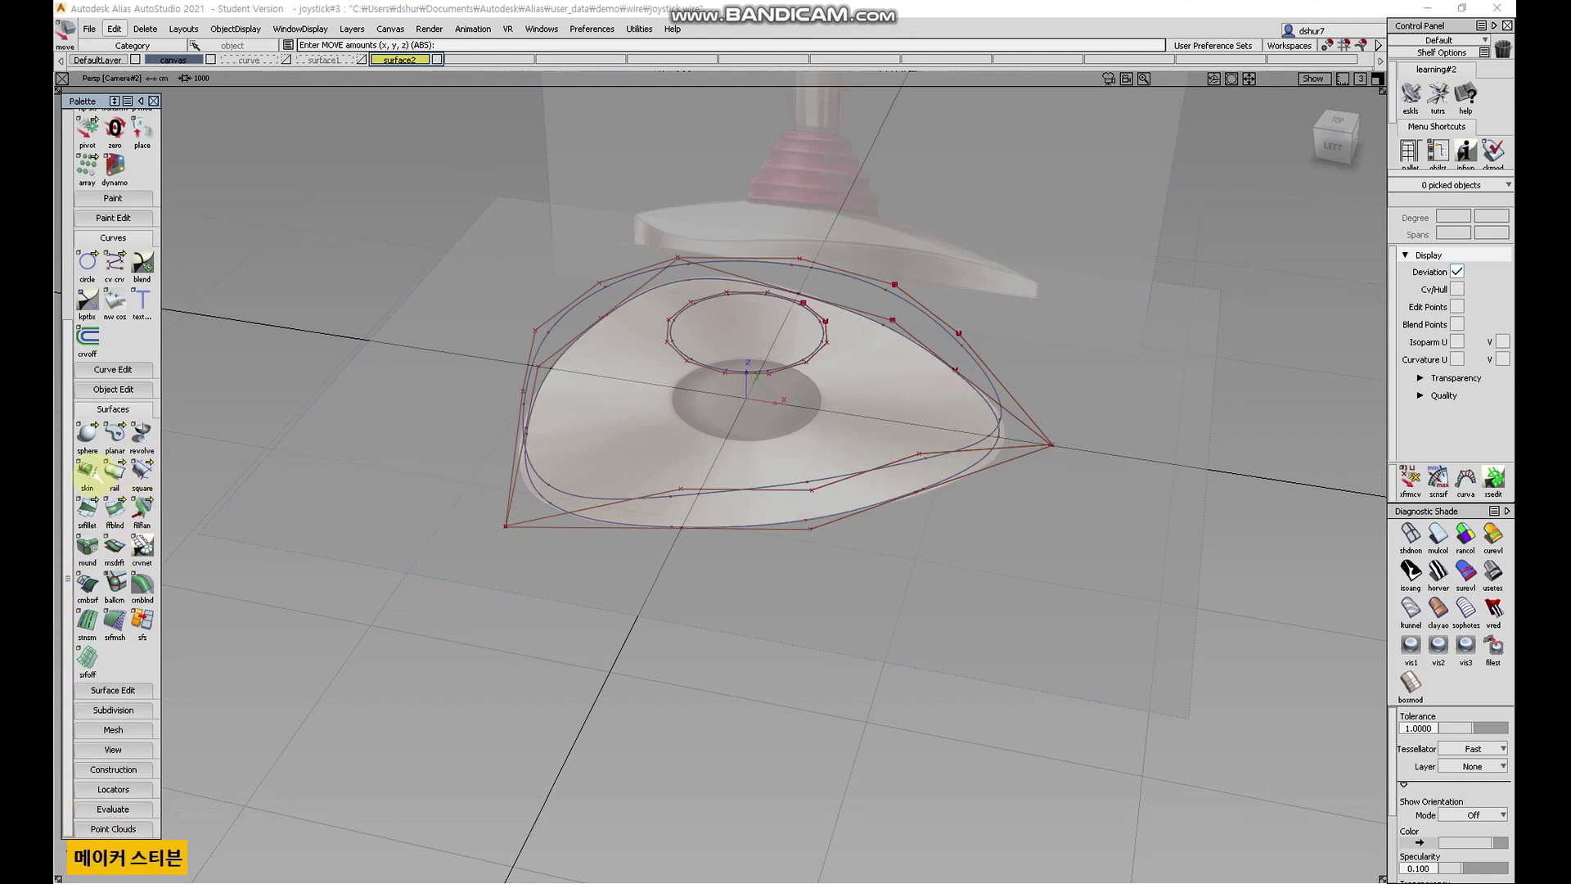
double_click(87, 471)
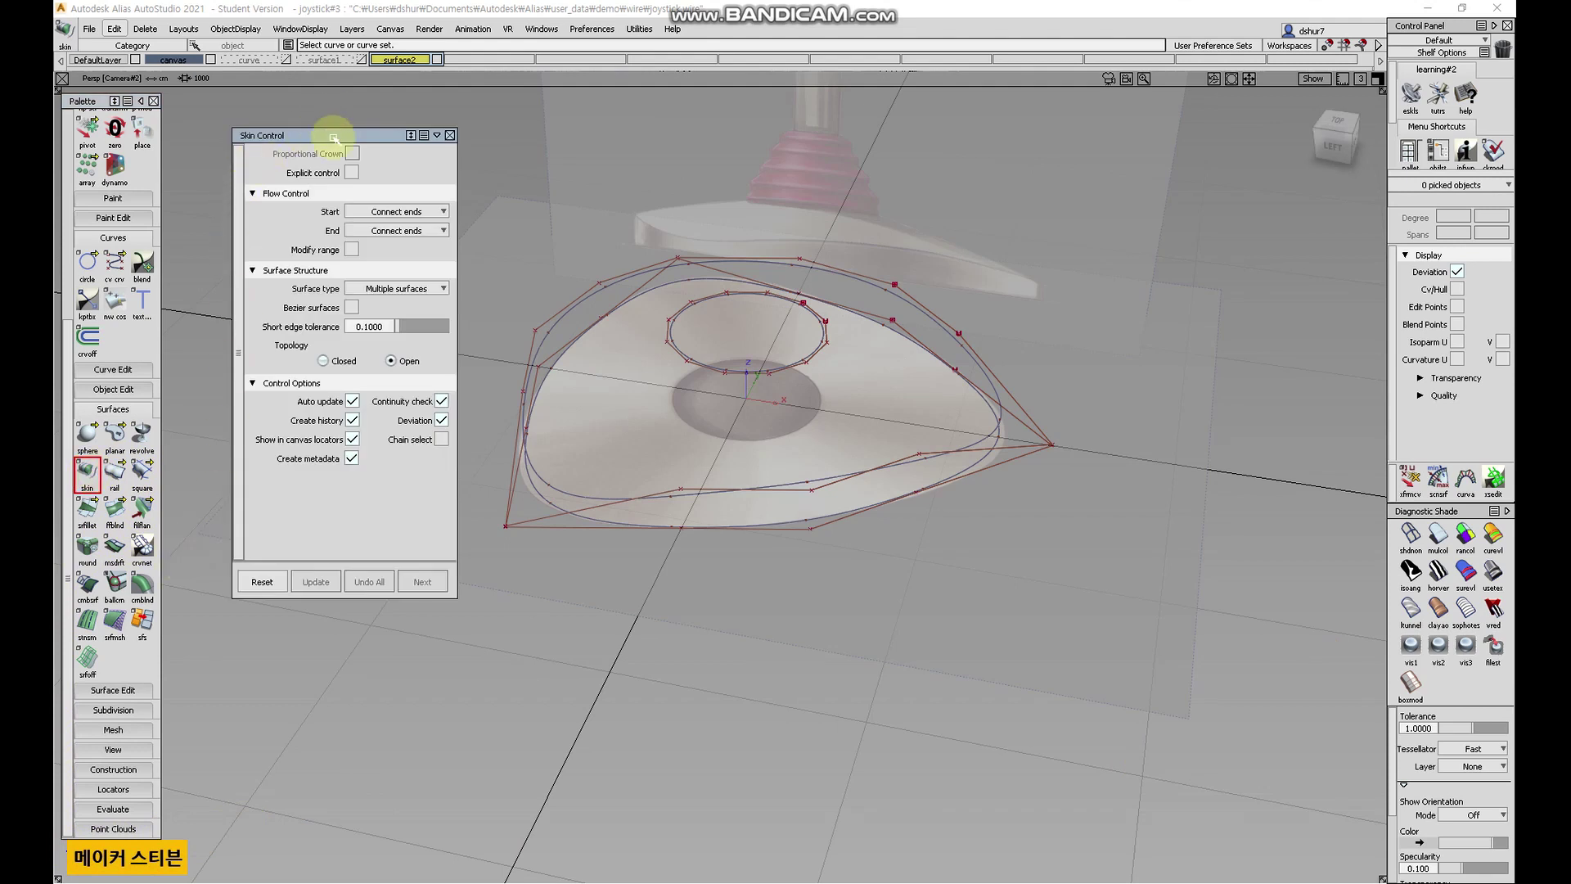
drag(333, 137, 303, 123)
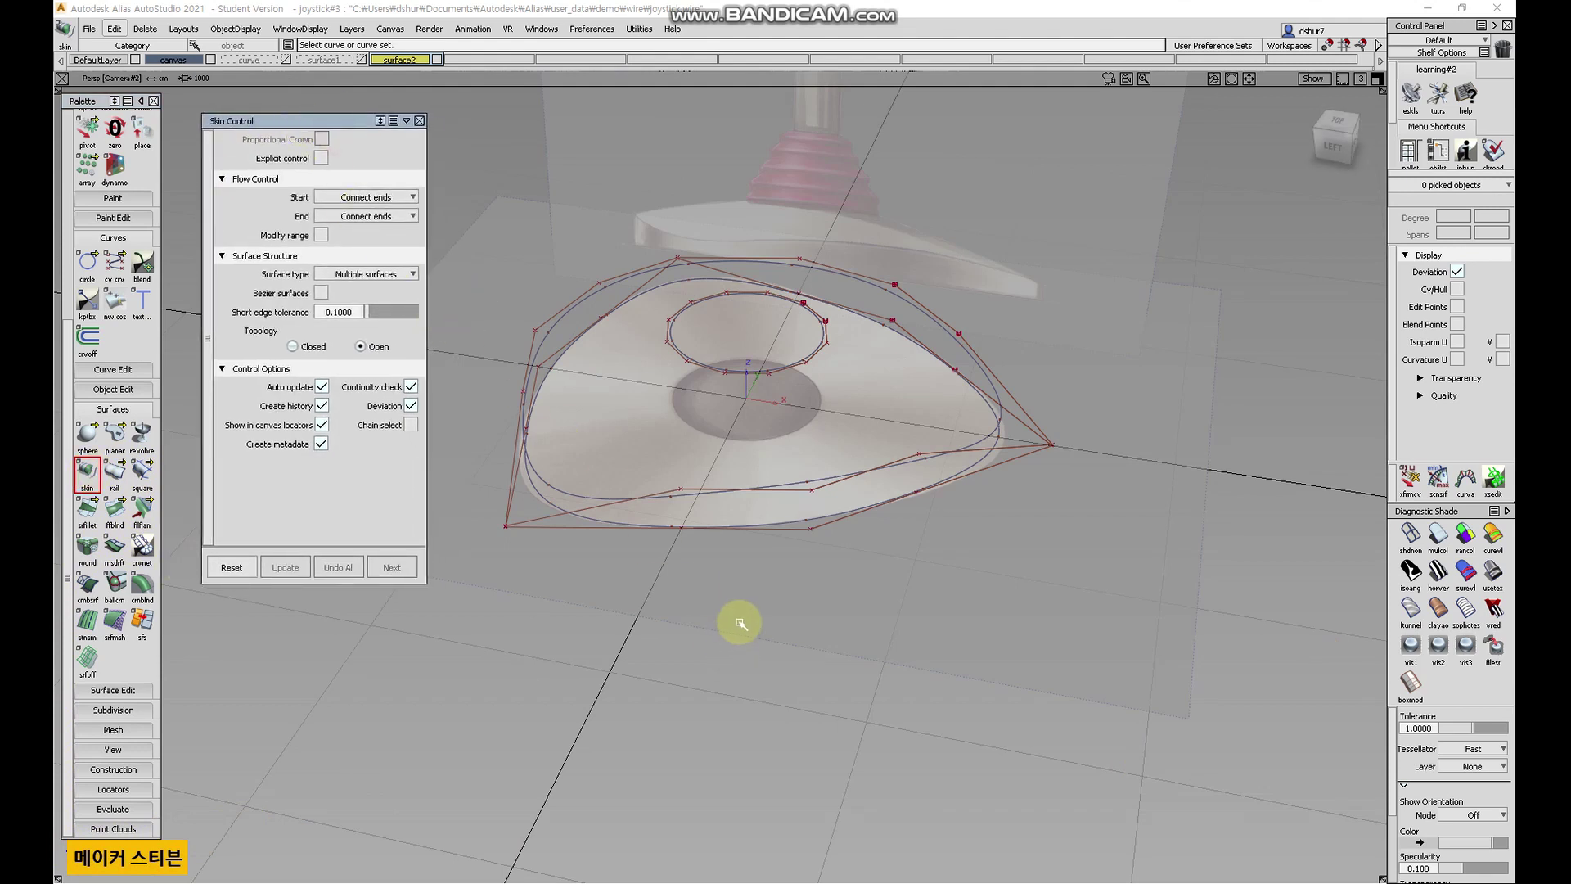
click(729, 530)
click(719, 495)
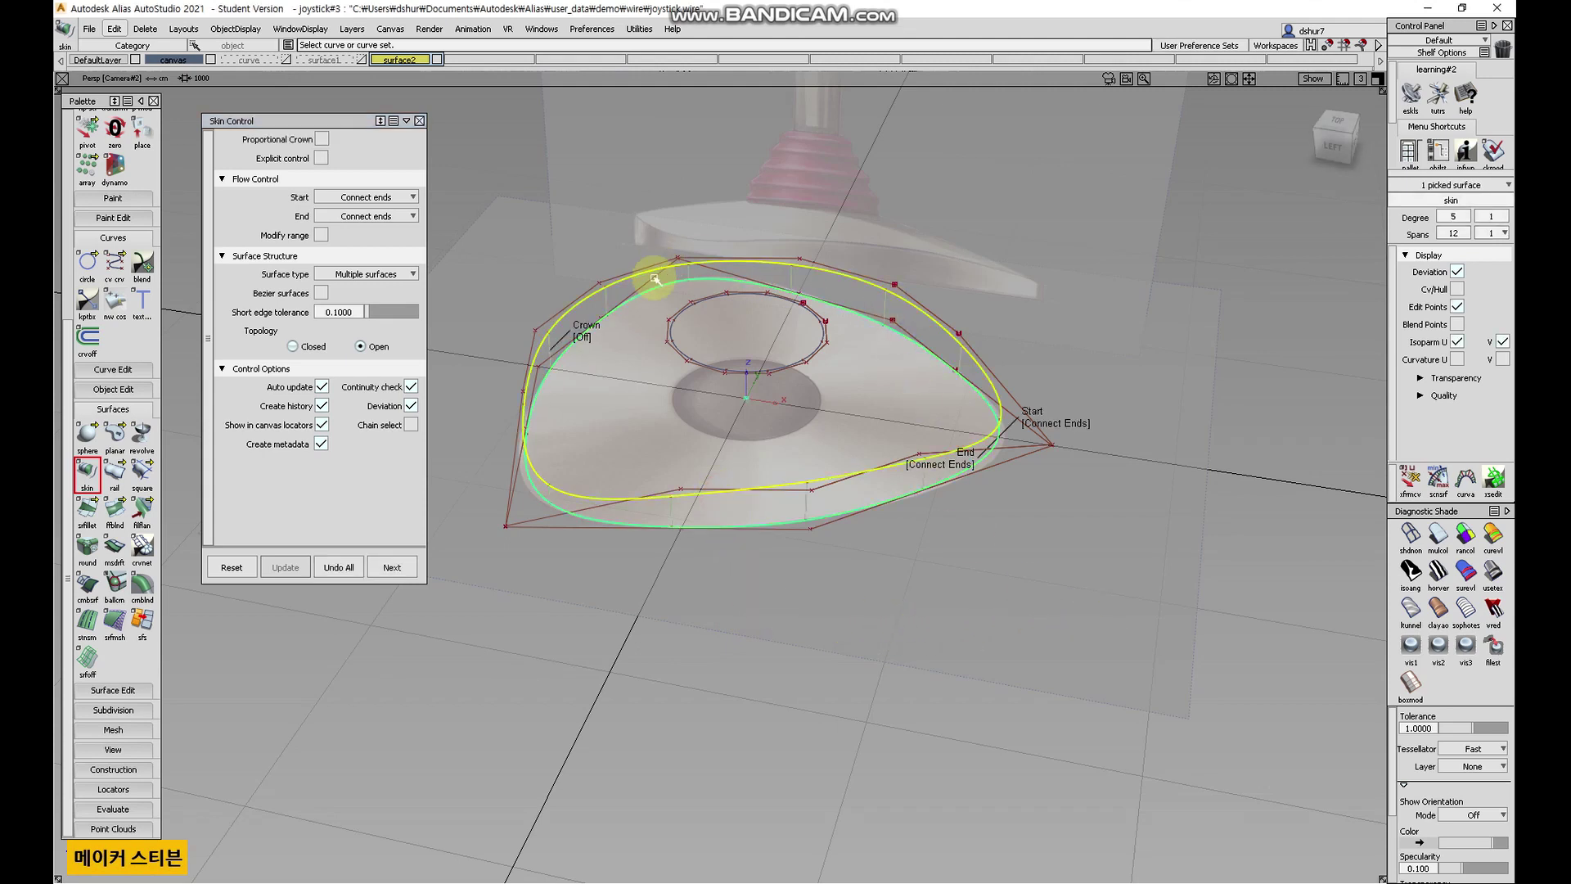
click(1436, 536)
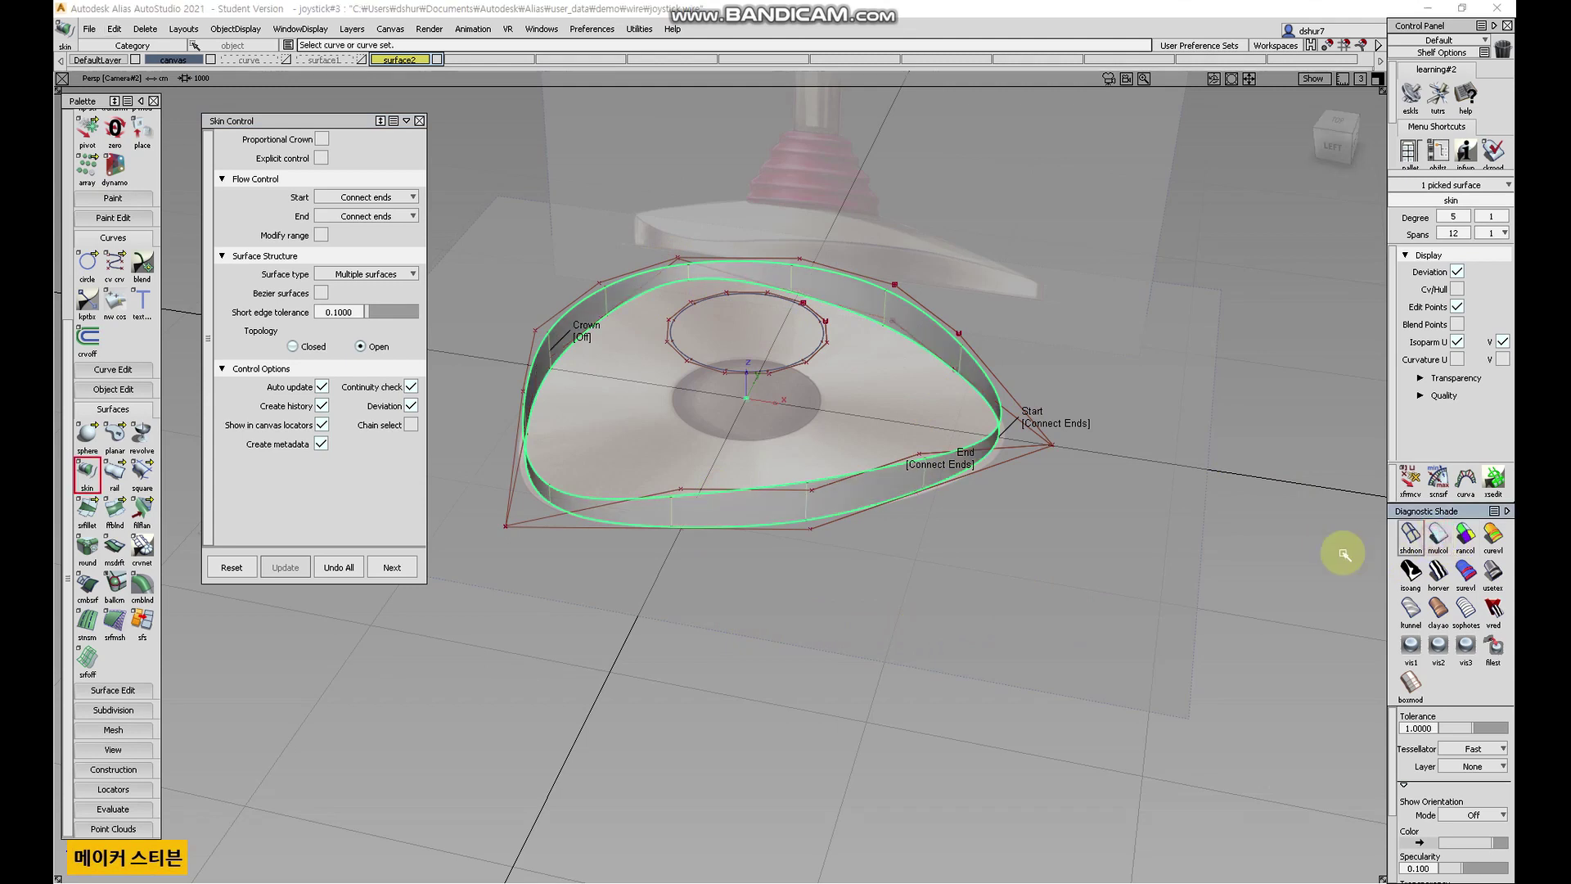
click(392, 567)
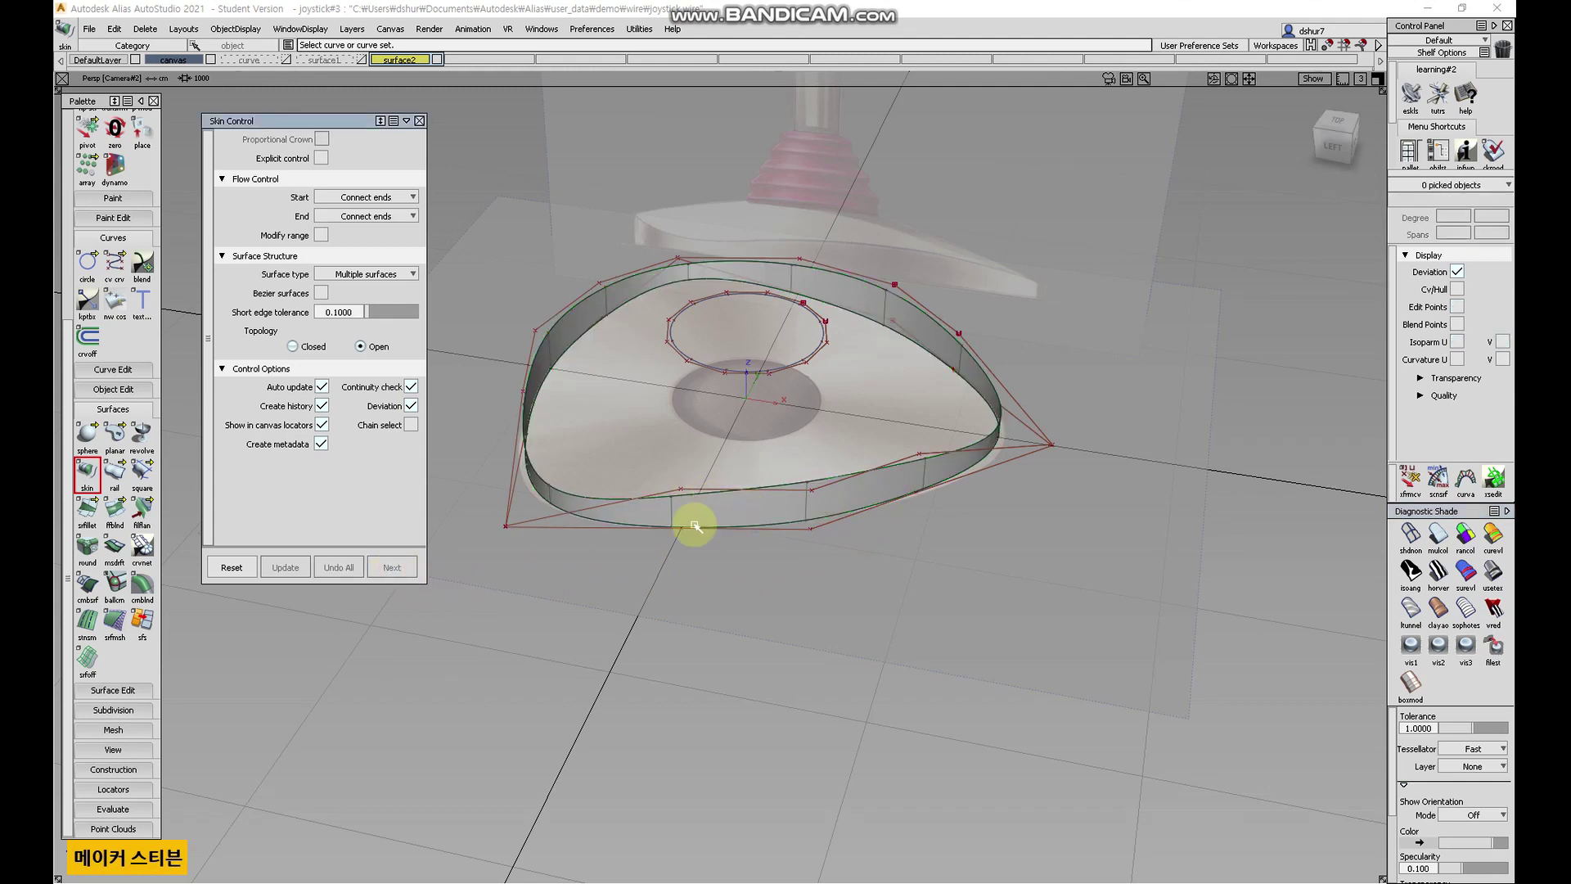
- Skin the base's top surface from the upper rounded-triangle curve circle#2 to the raised circle
click(723, 492)
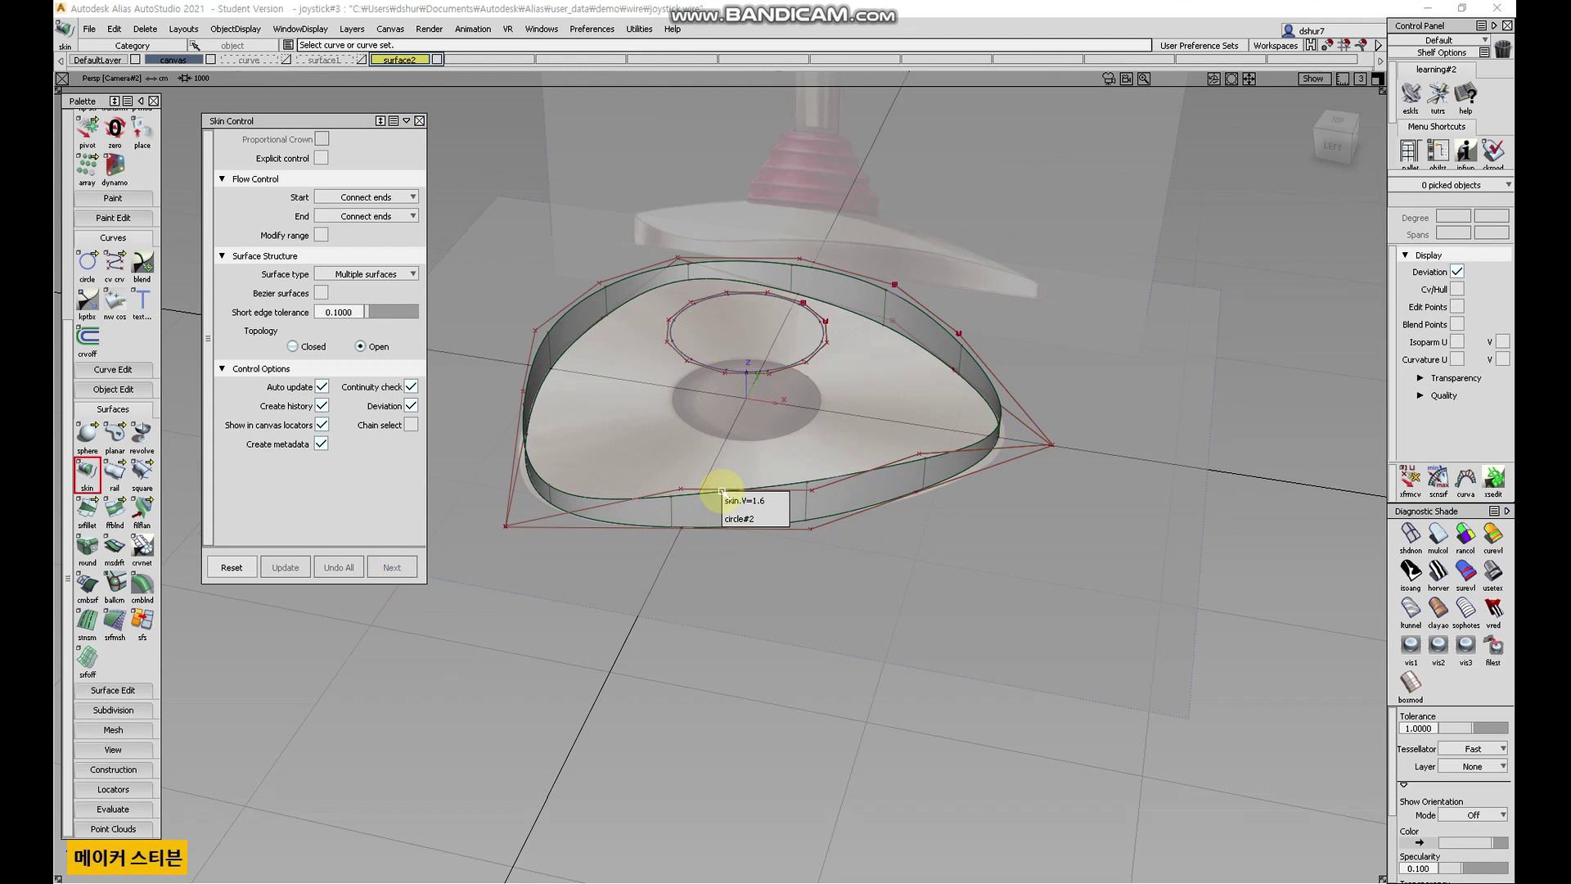
click(753, 519)
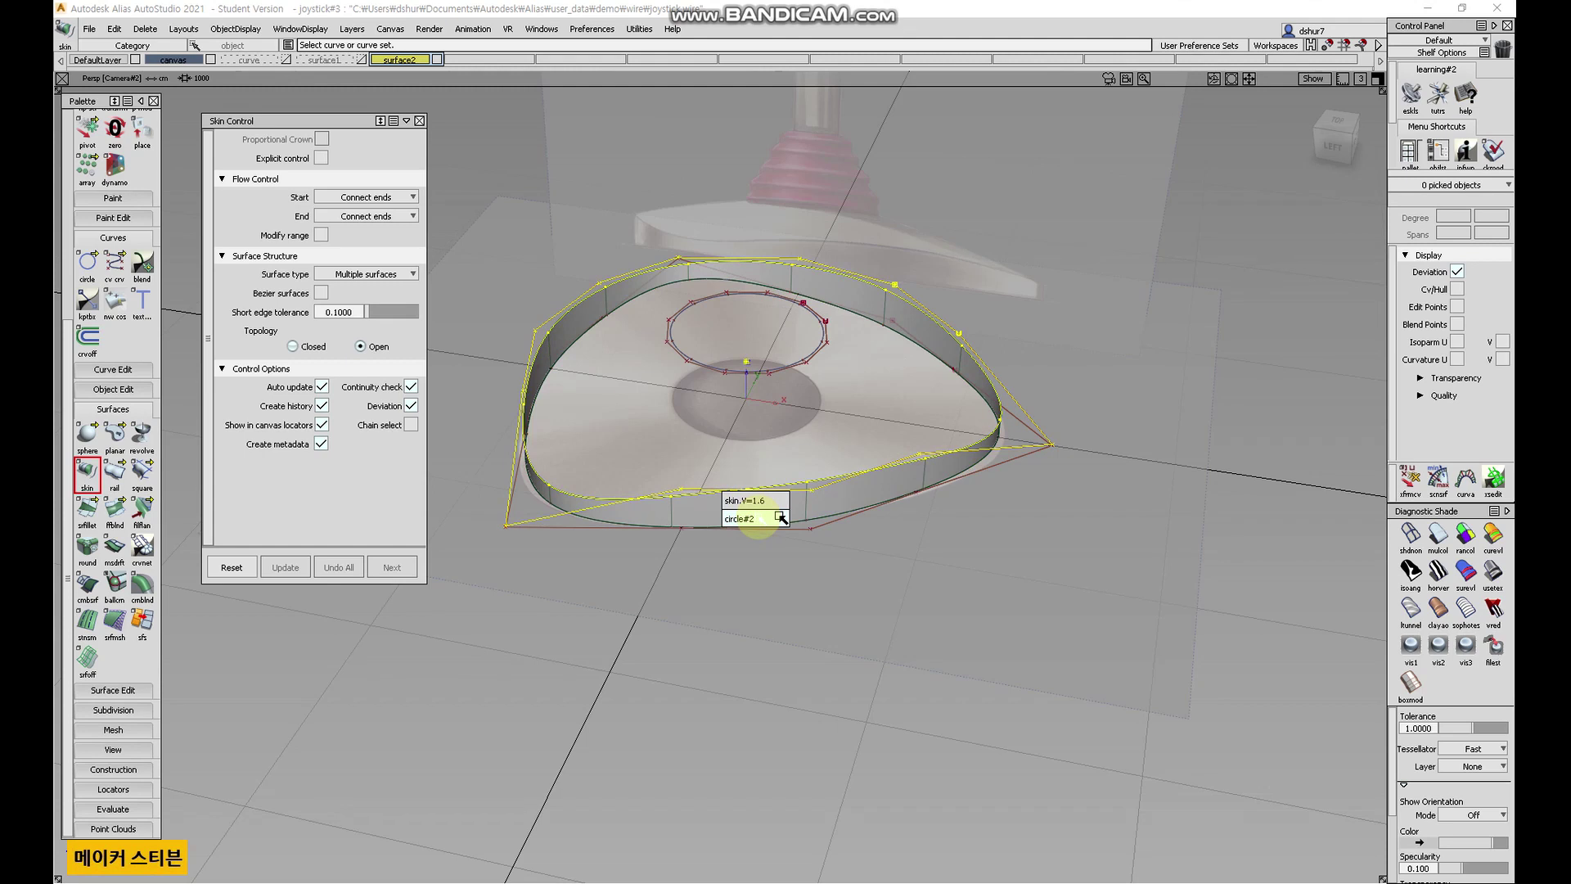
click(778, 518)
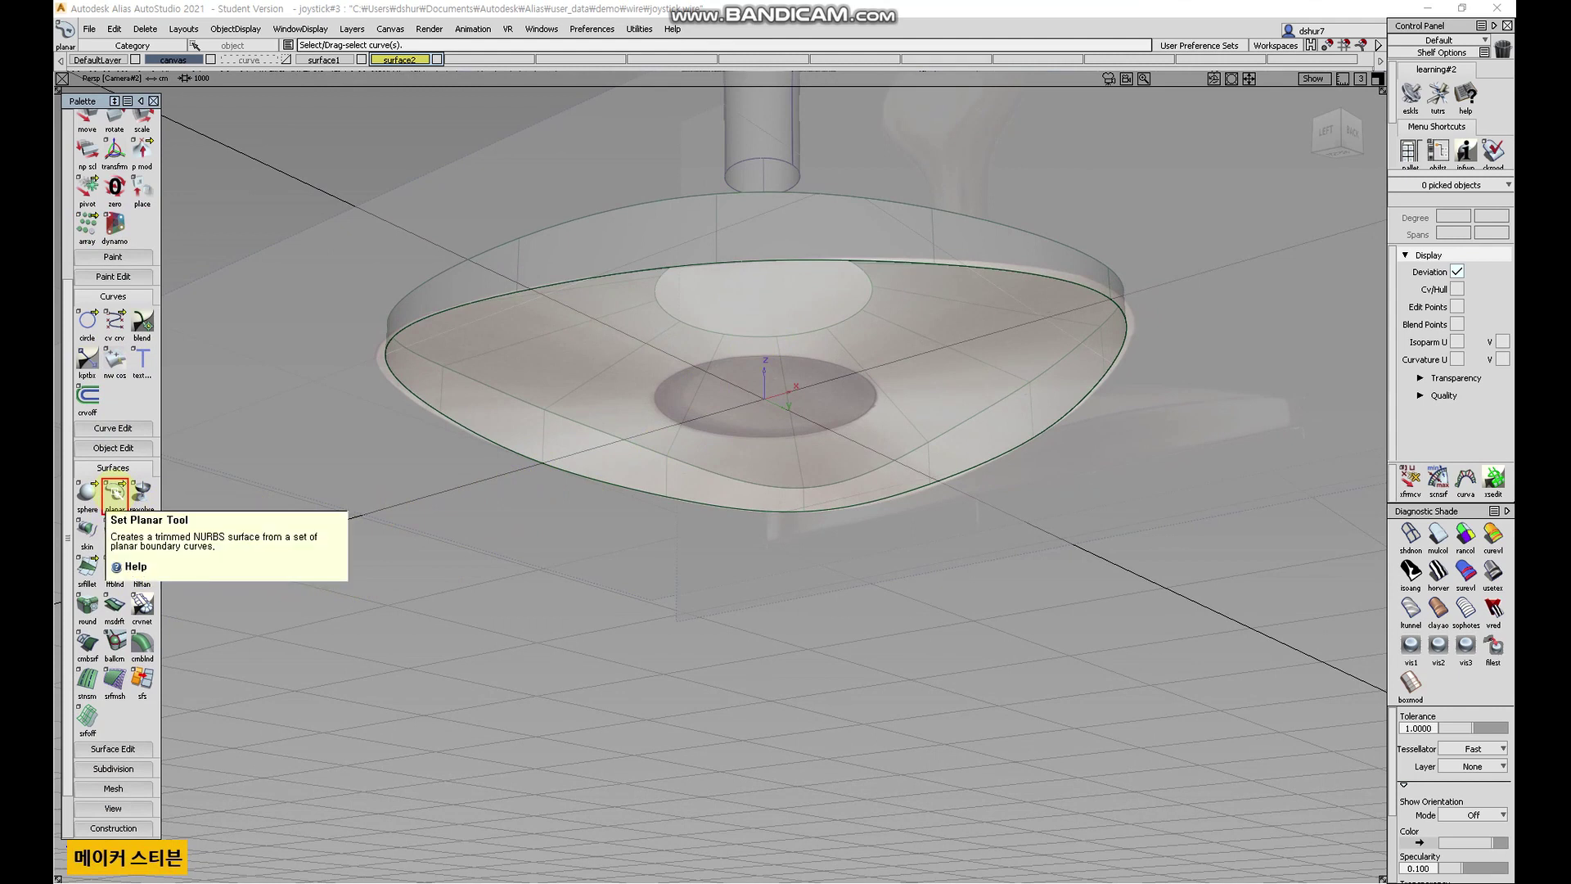
- Create a planar surface closing the underside of the base from the side wall's lower edge
click(552, 286)
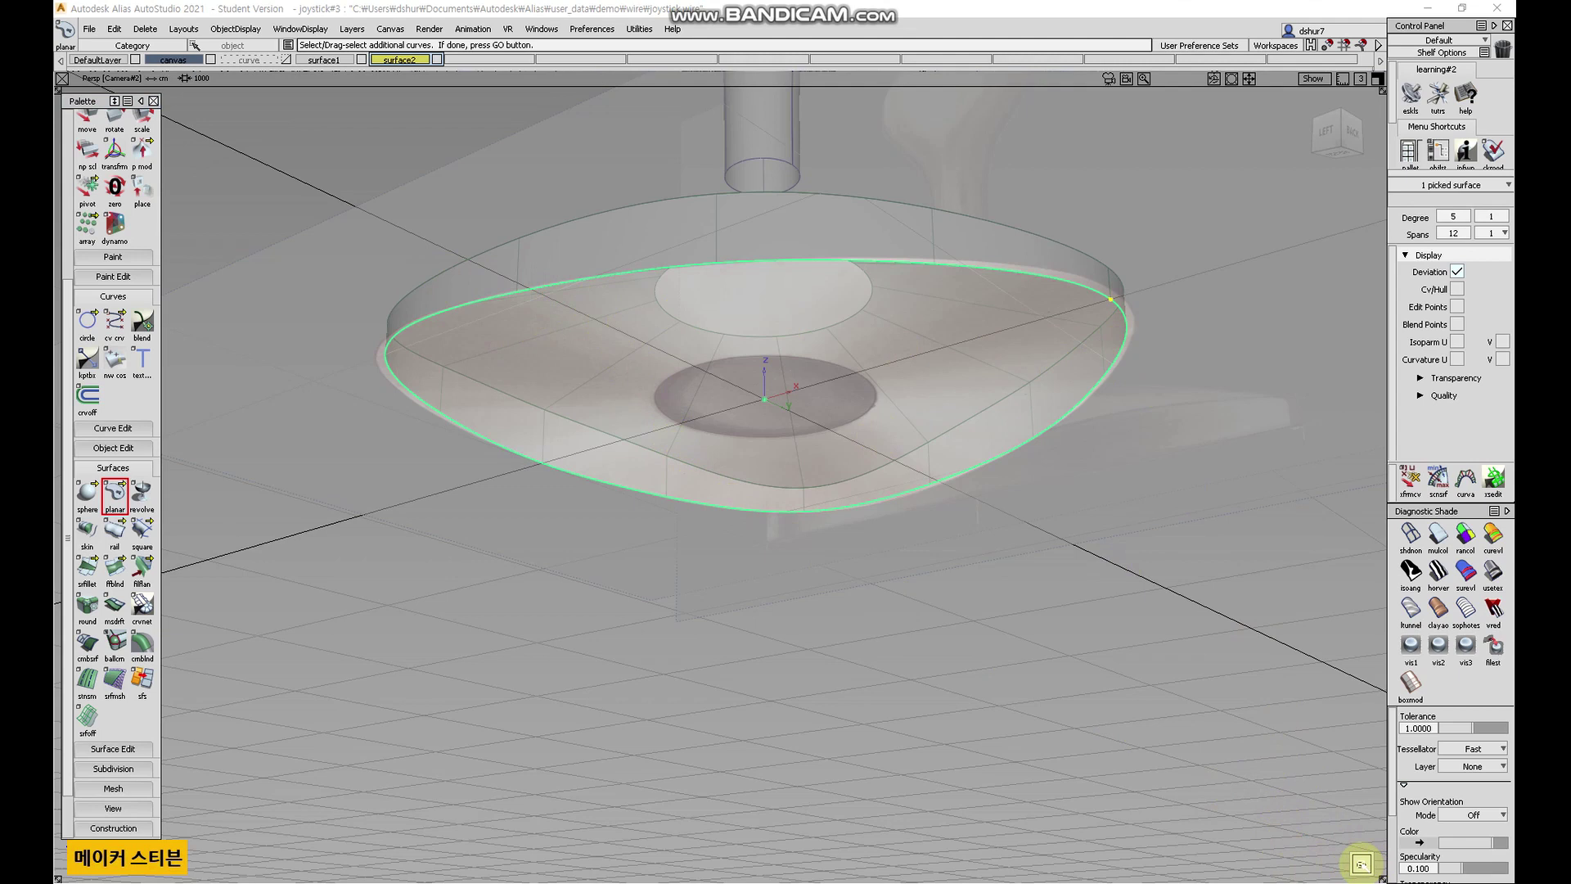
click(1361, 863)
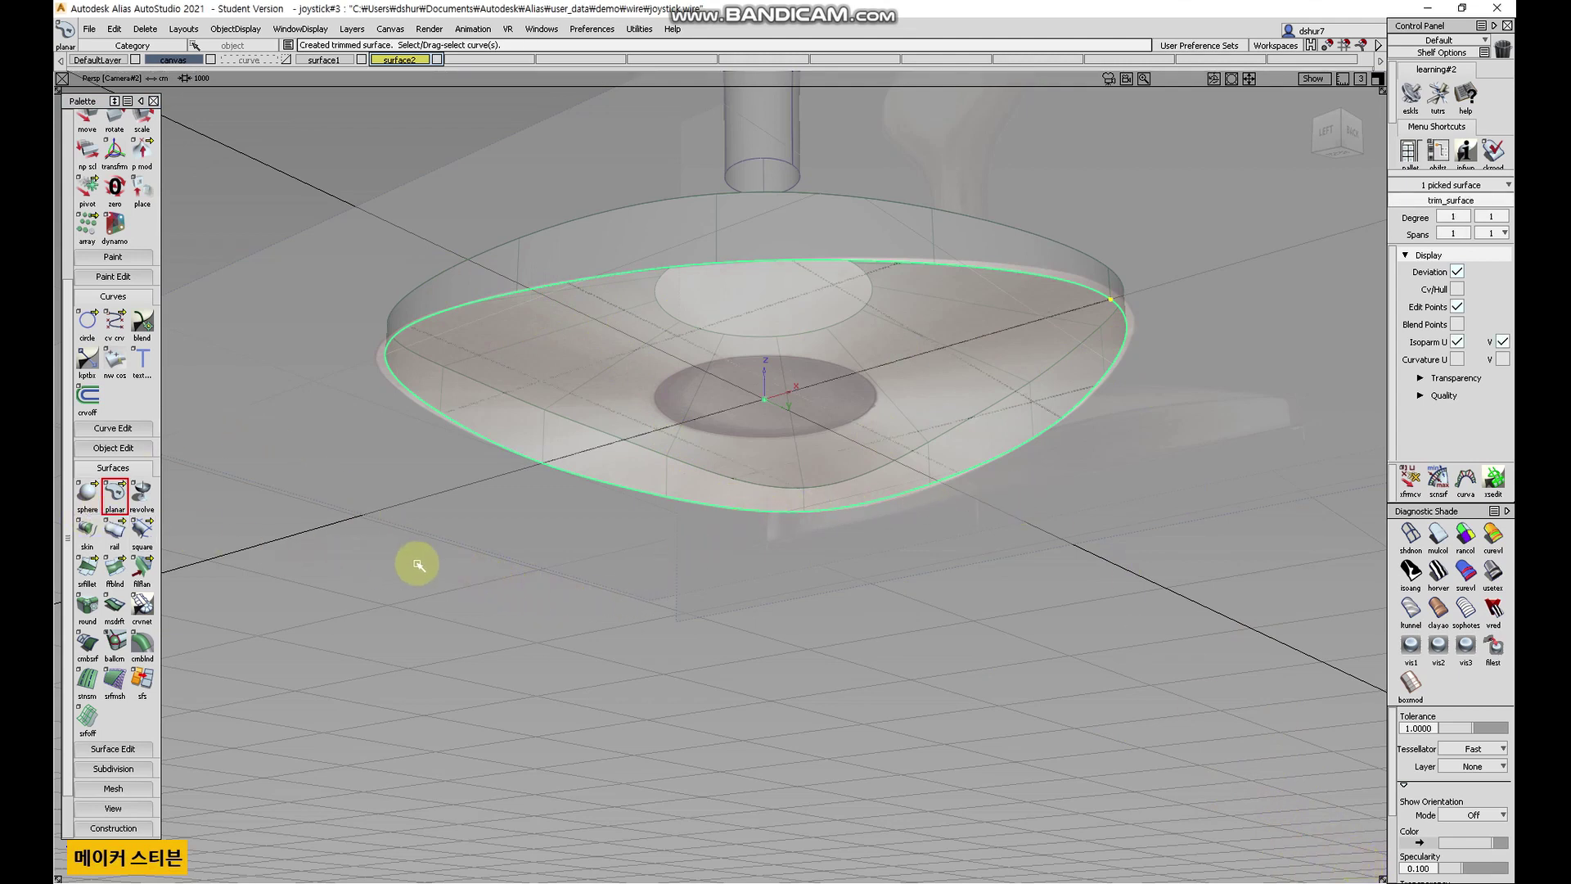
click(86, 491)
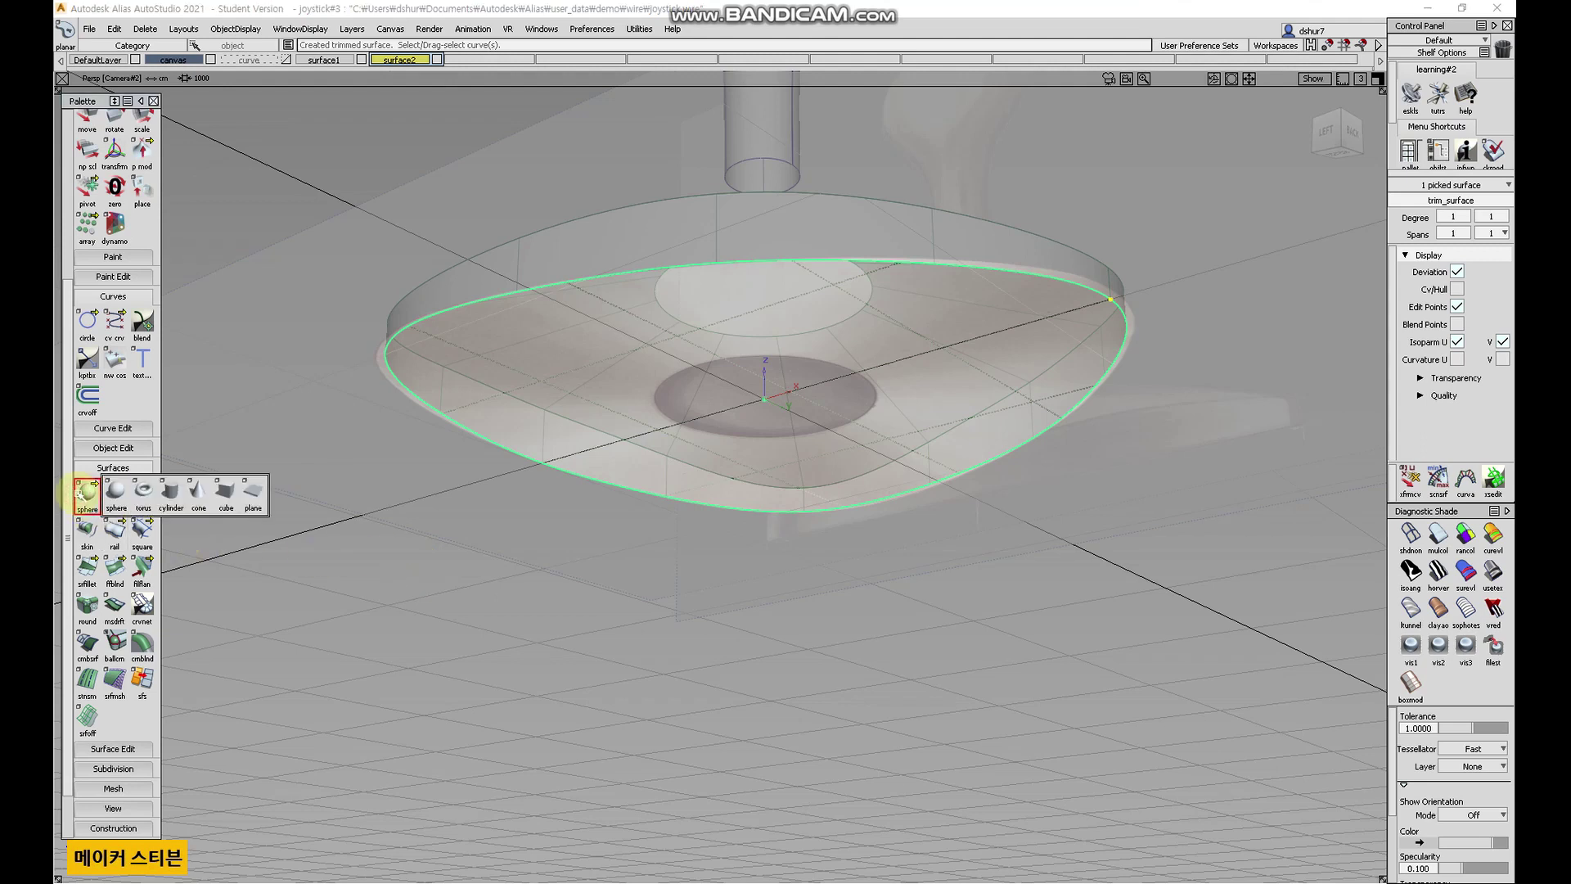
drag(85, 492, 267, 509)
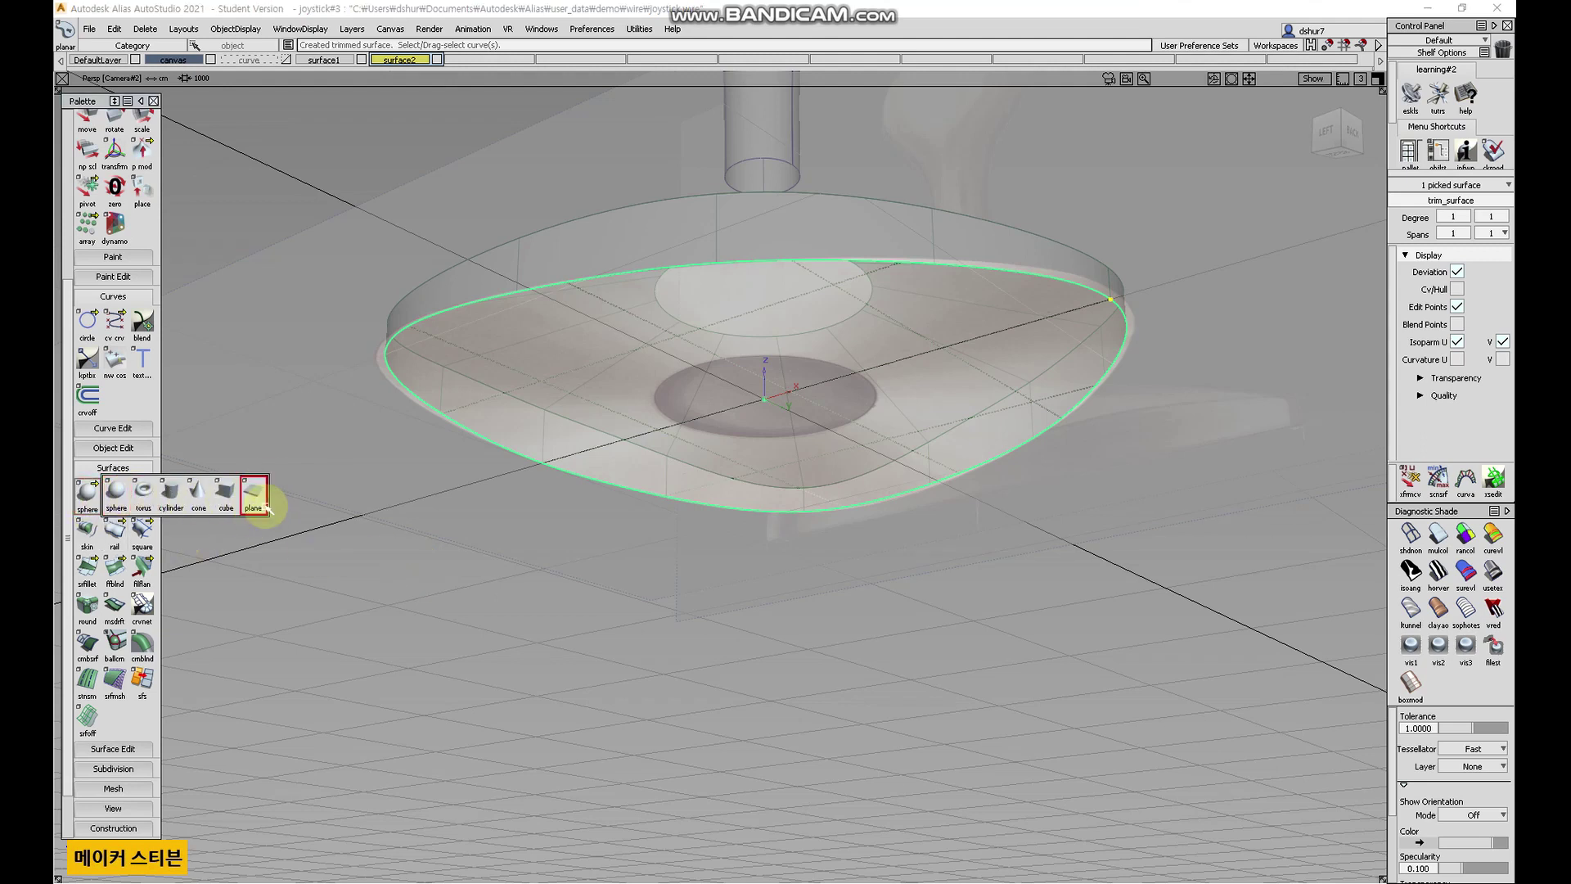
click(520, 639)
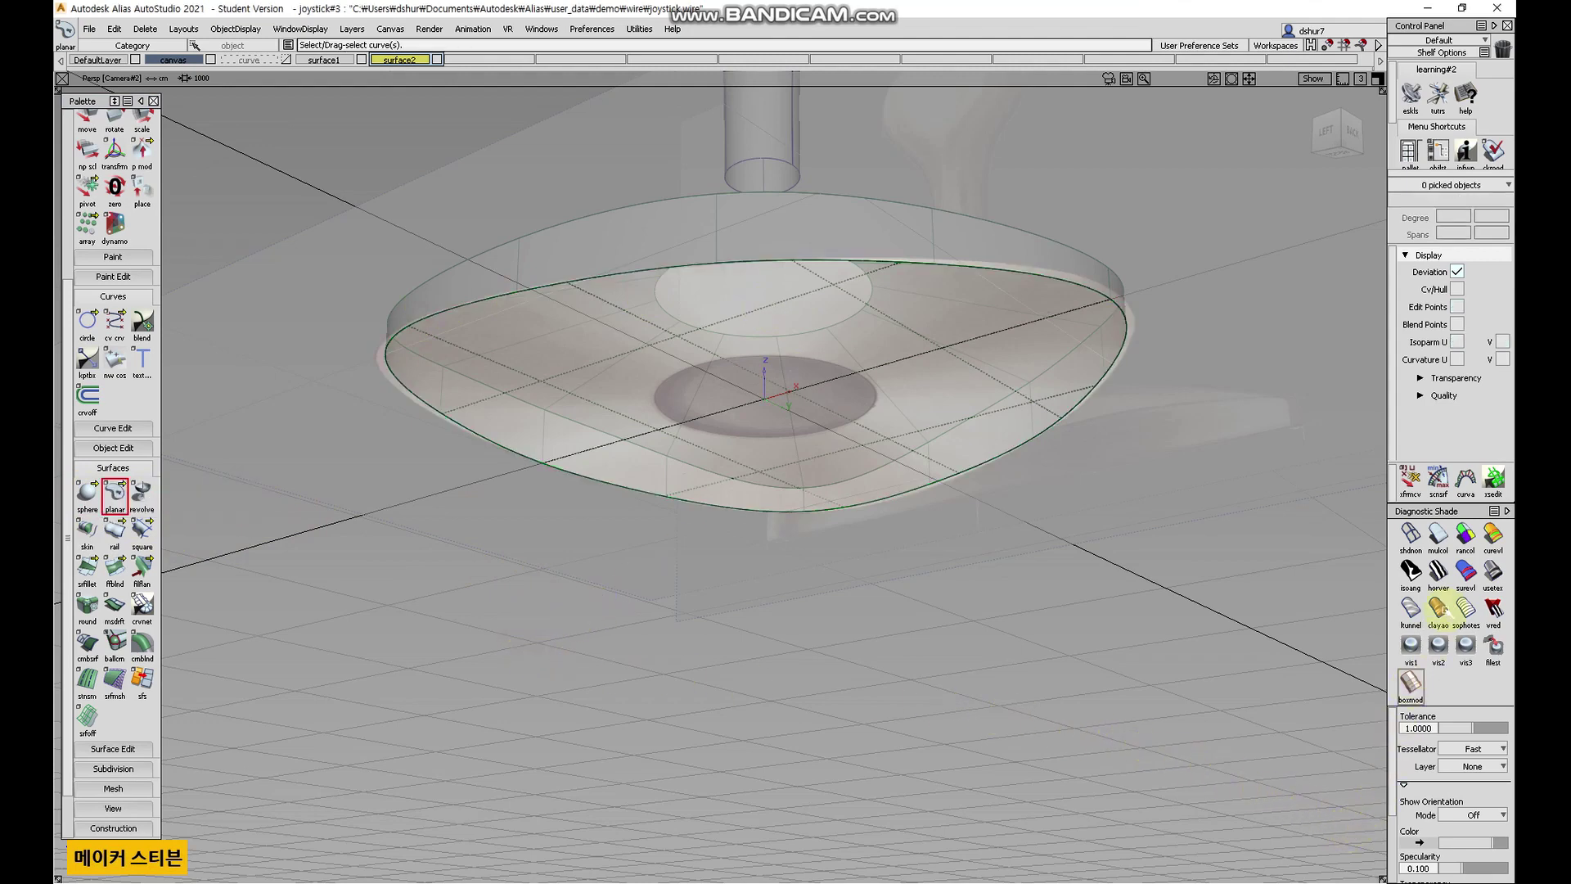
- Inspect the shaded handle and base together in the perspective view, and turn off the diagnostic shading
mouse_move(1139, 501)
alt+shift+mouse_down()
mouse_move(894, 744)
mouse_move(1104, 796)
mouse_move(1133, 719)
mouse_move(1122, 659)
alt+shift+mouse_up()
alt+shift+right_drag(1122, 659, 908, 698)
alt+shift+drag(908, 698, 842, 581)
alt+shift+right_drag(842, 581, 904, 354)
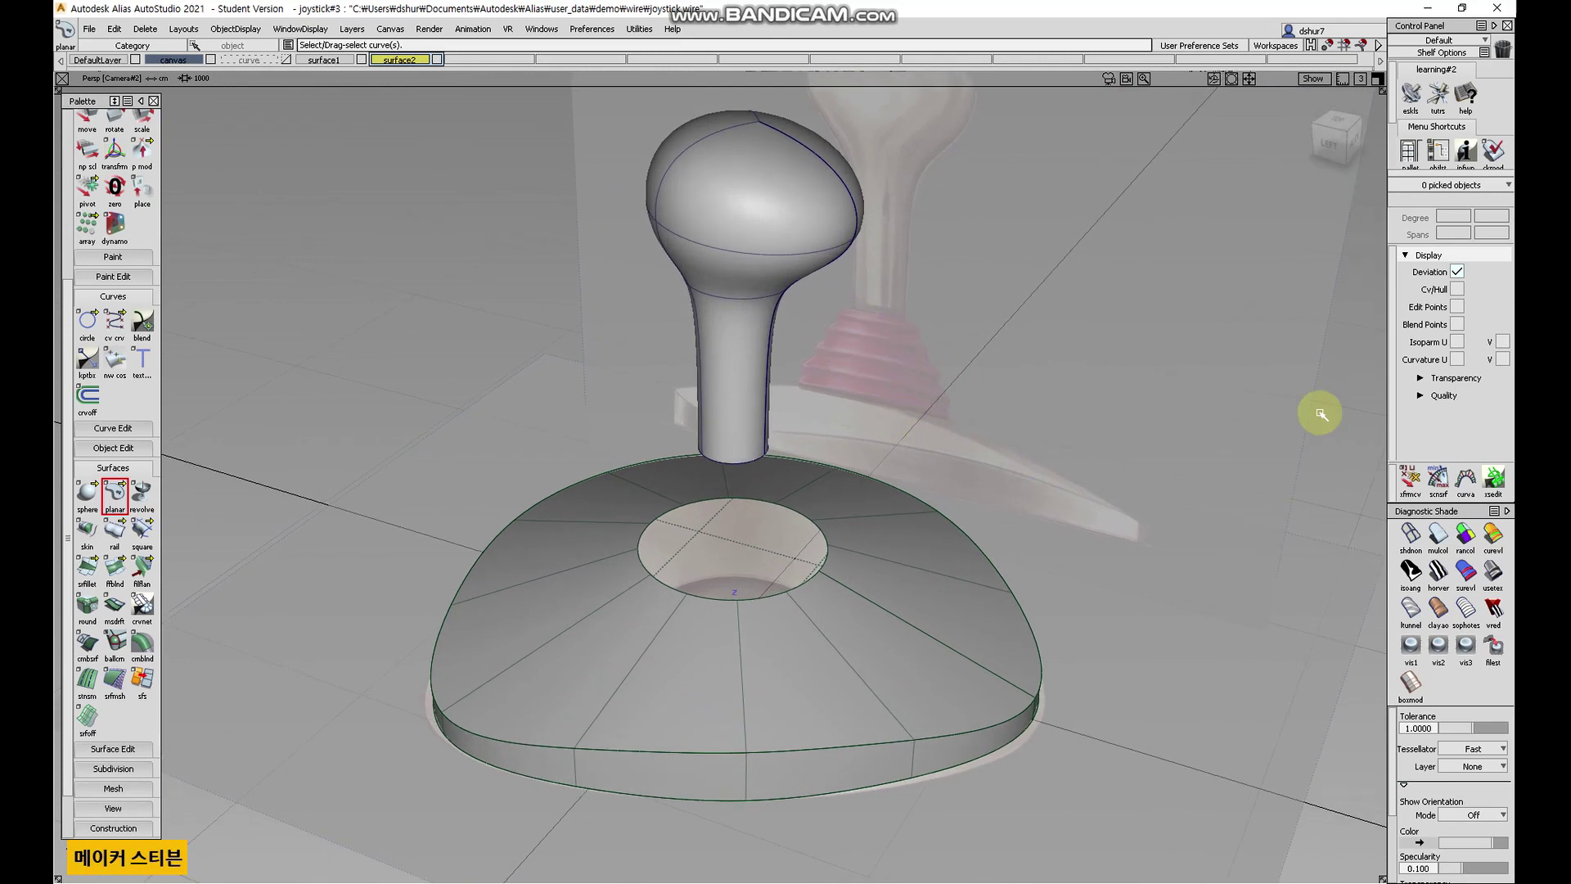
click(1411, 534)
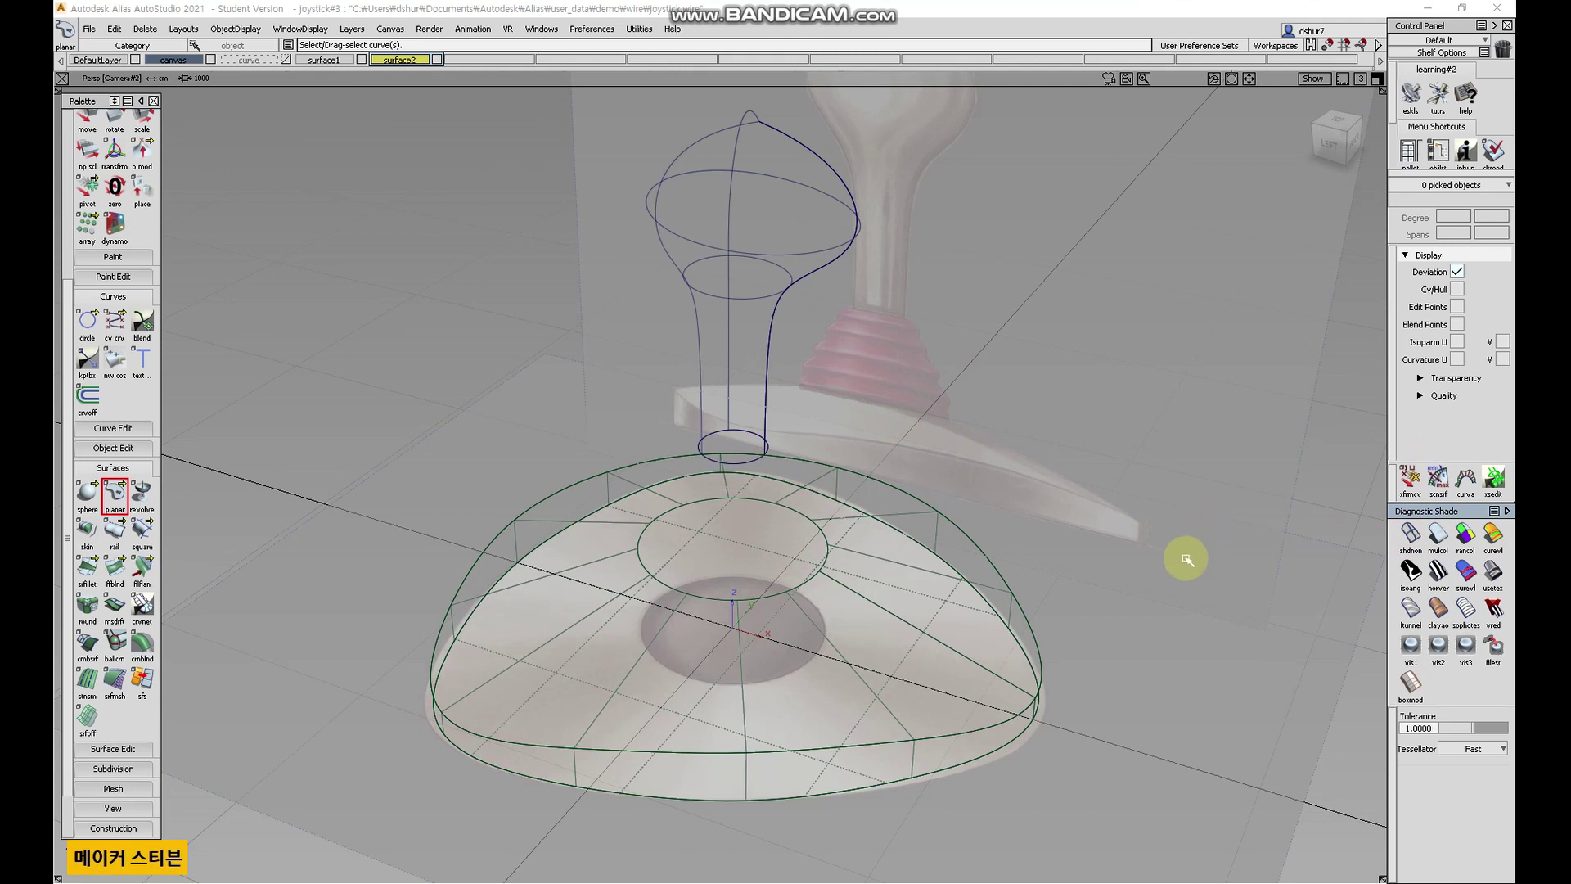
click(65, 126)
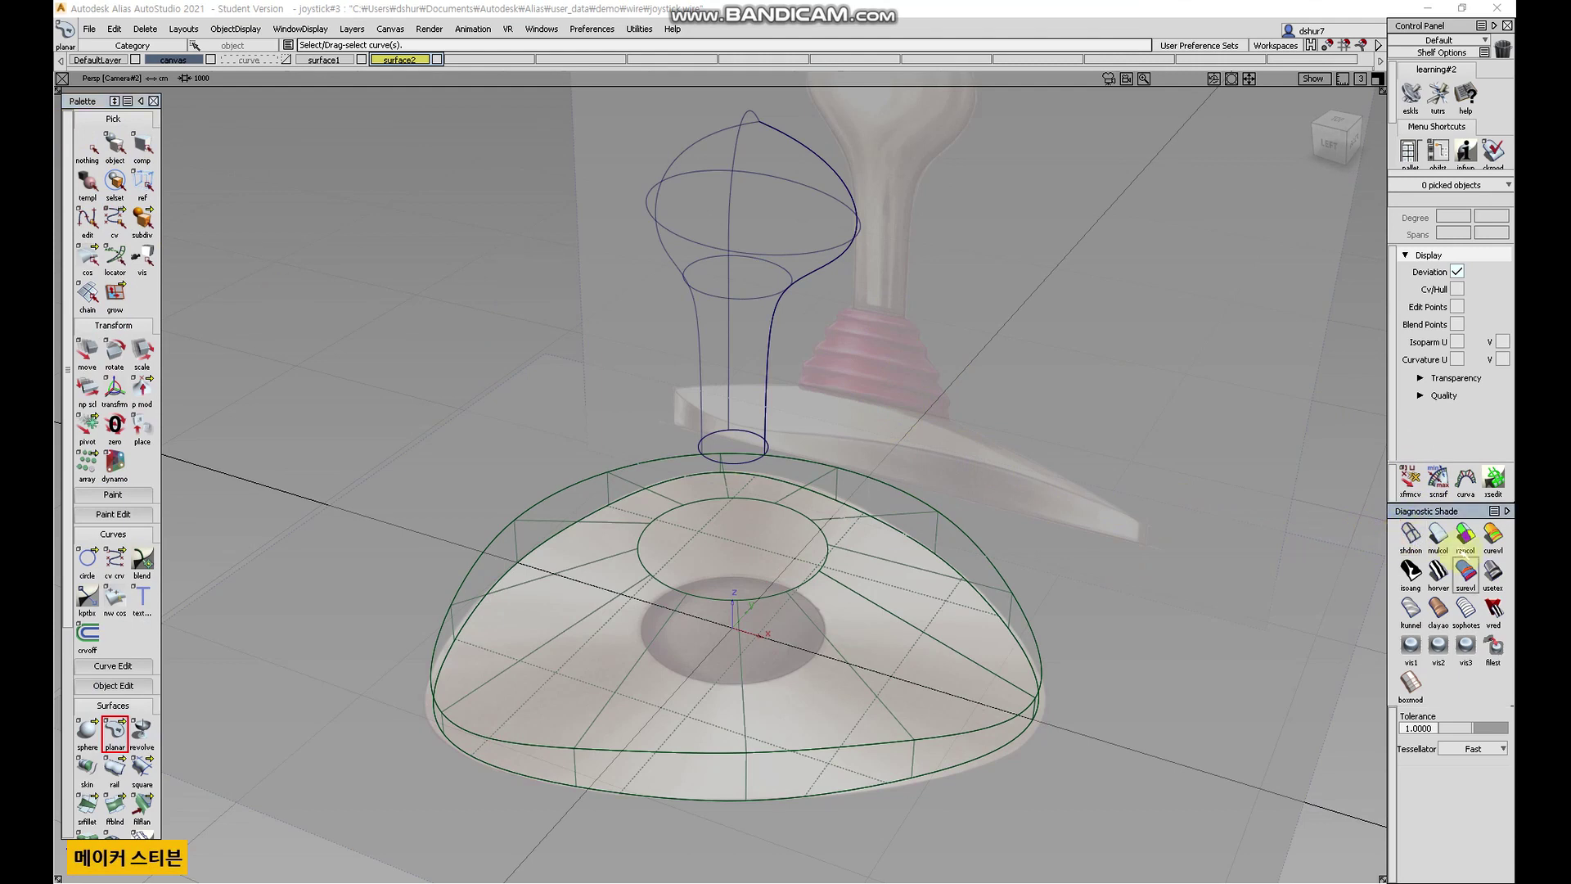
- Preview the whole model with multi-color and curvature evaluation diagnostic shading, and turn the shading off
click(1440, 538)
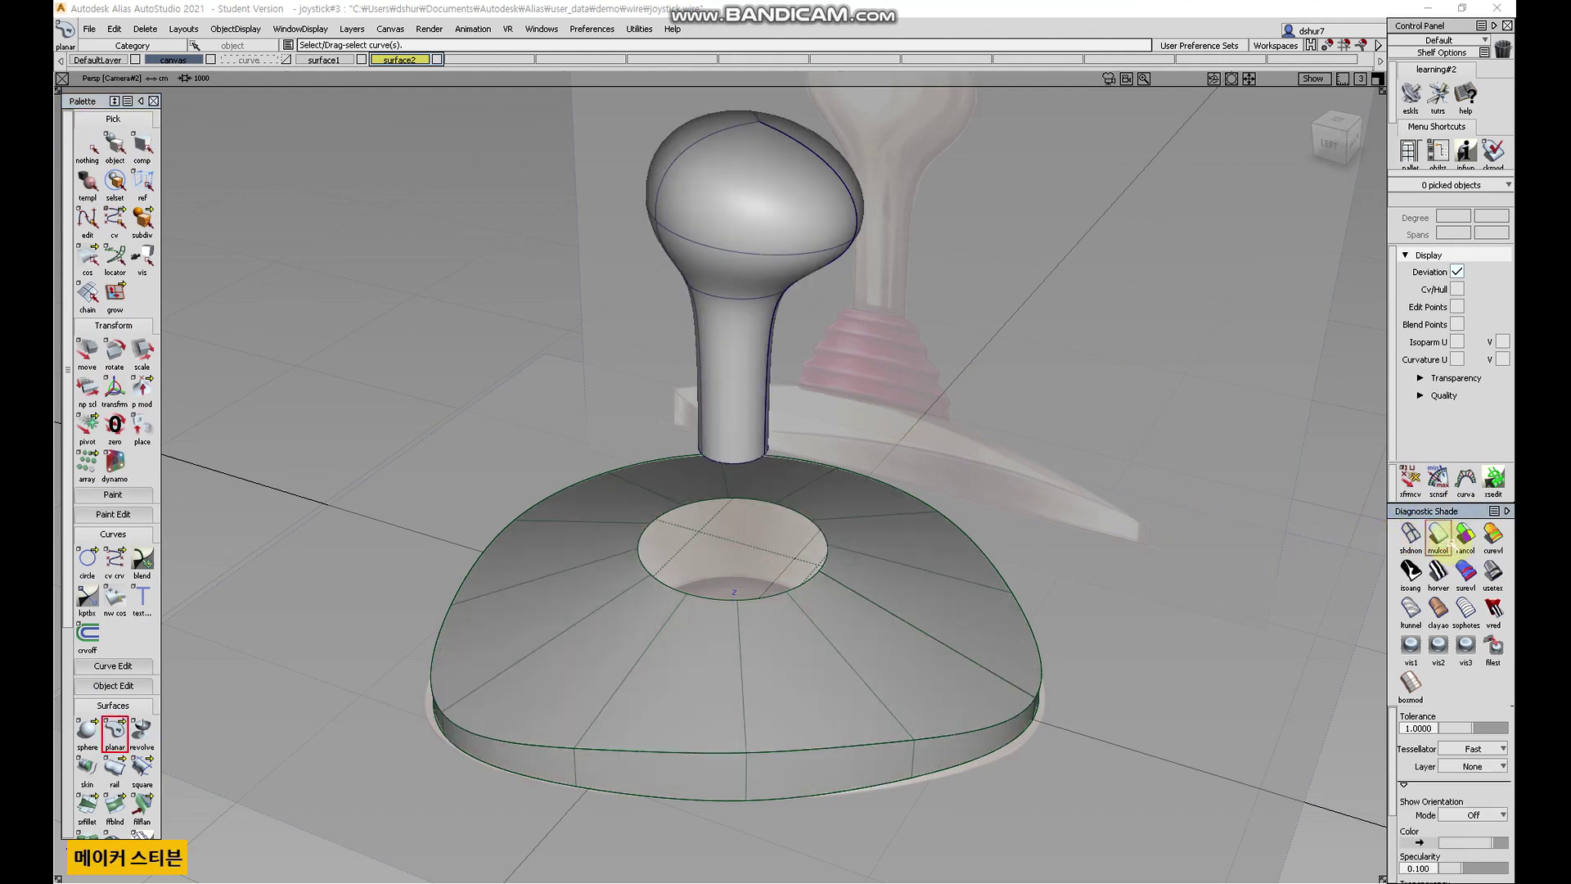
click(1471, 541)
click(1493, 536)
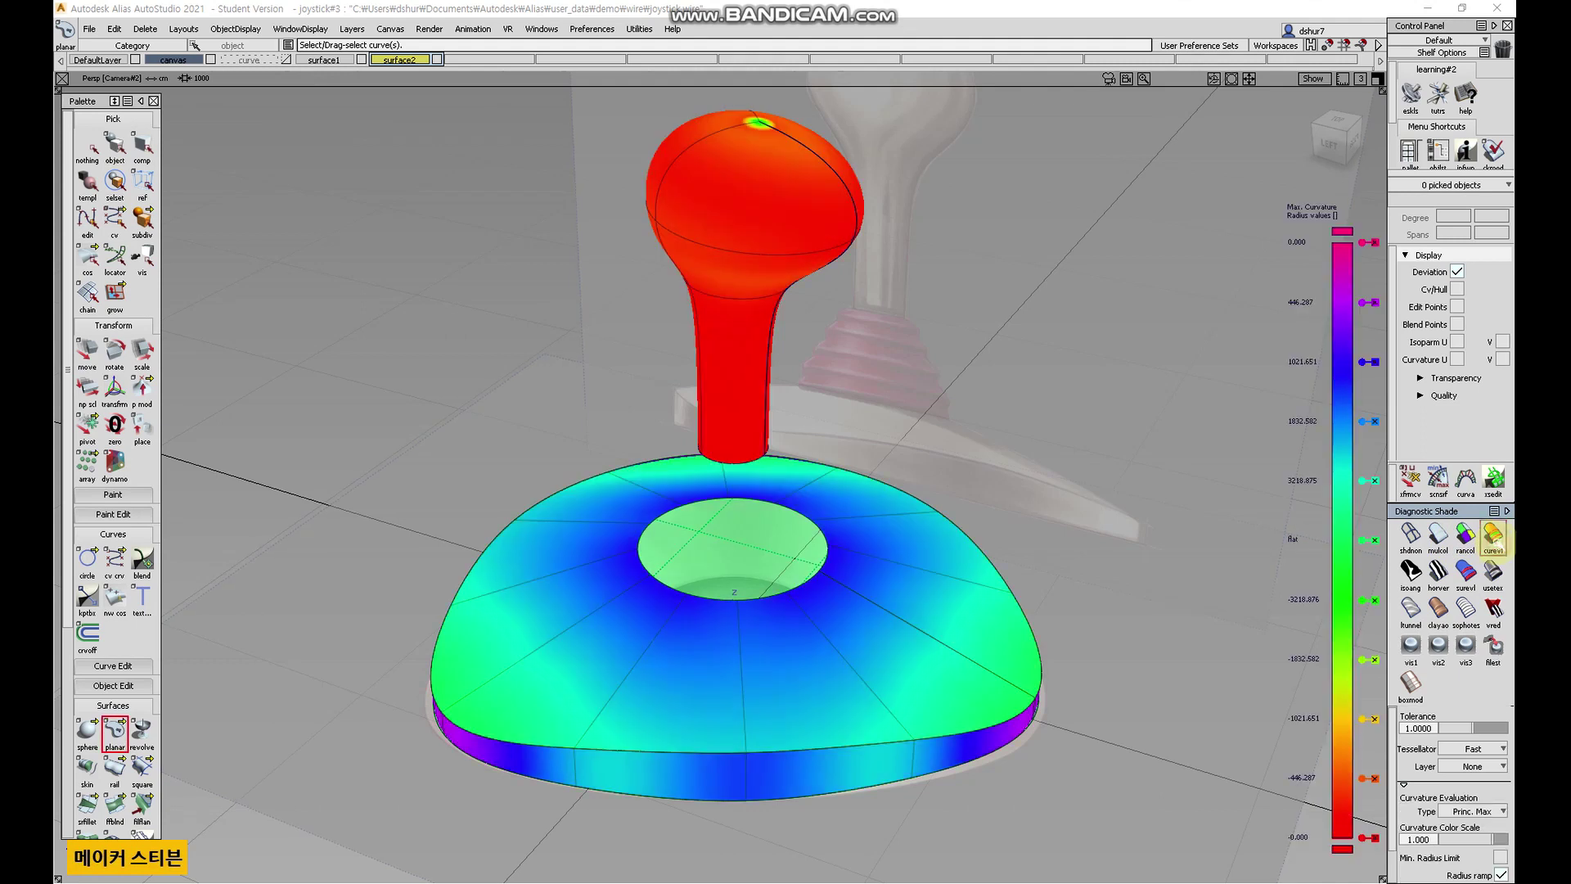
click(1407, 535)
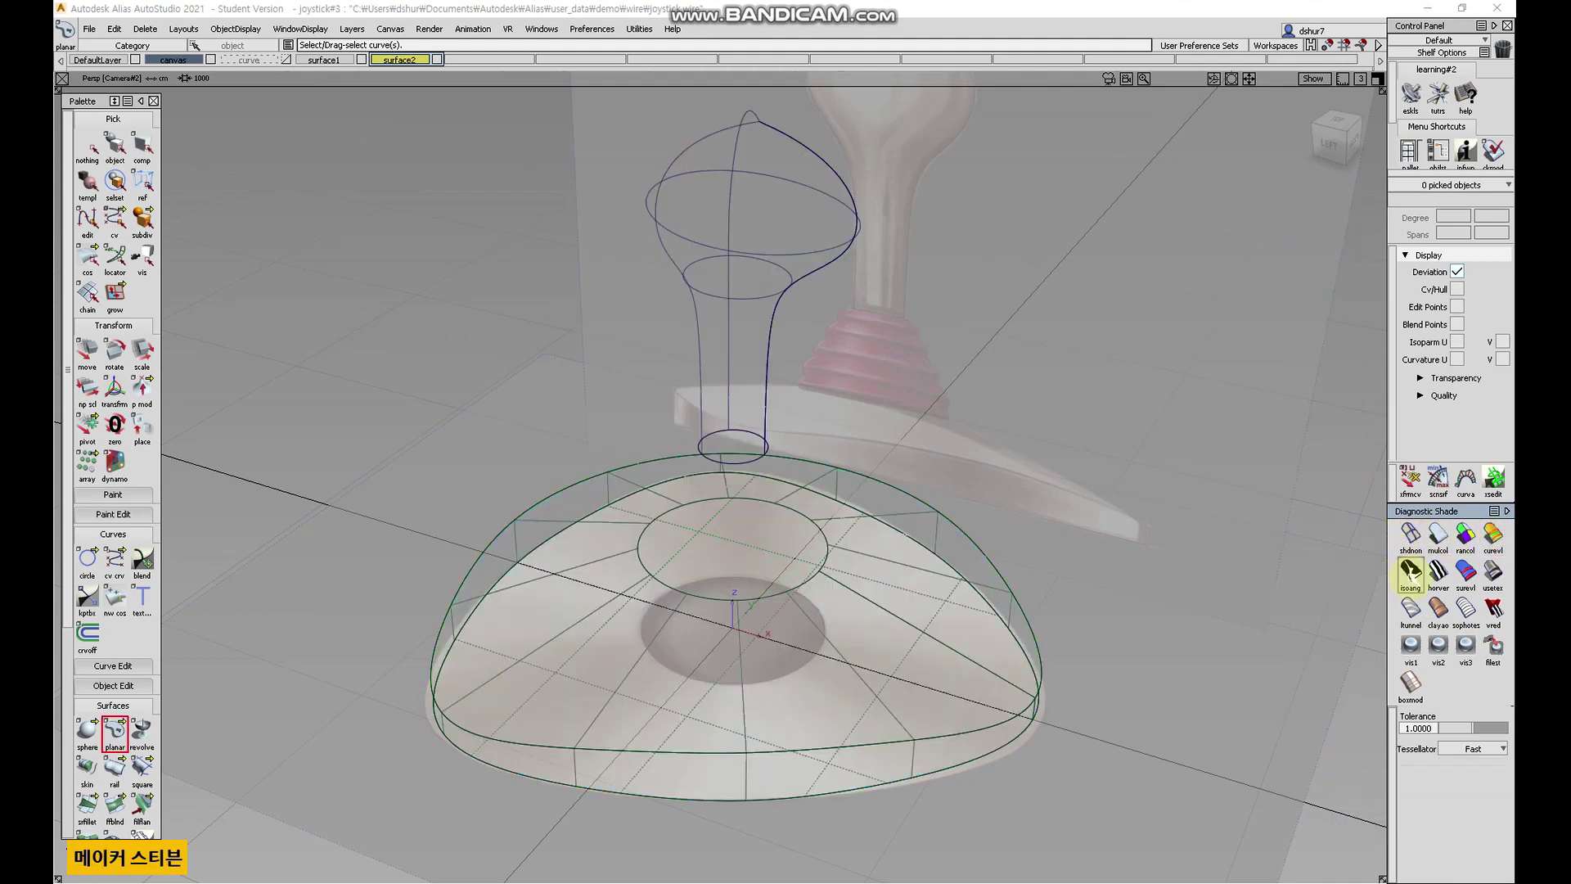
click(1439, 572)
click(1438, 540)
click(1411, 536)
- Inspect only the handle's revolved surface with multi-color shading, turn the shading off, and clear the selection
click(114, 148)
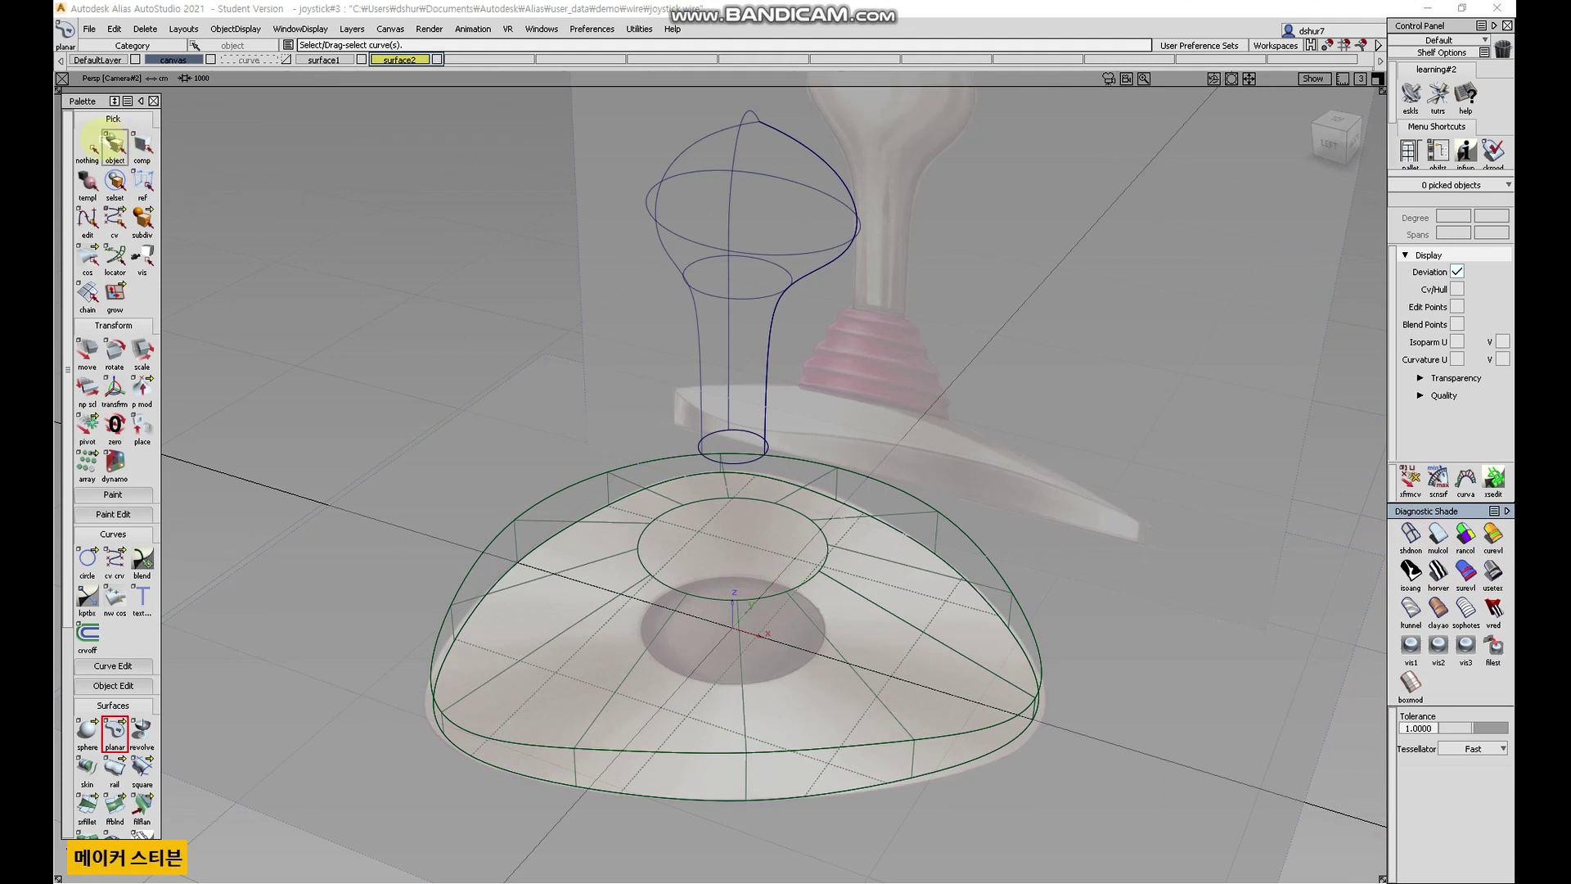
click(749, 238)
click(1438, 540)
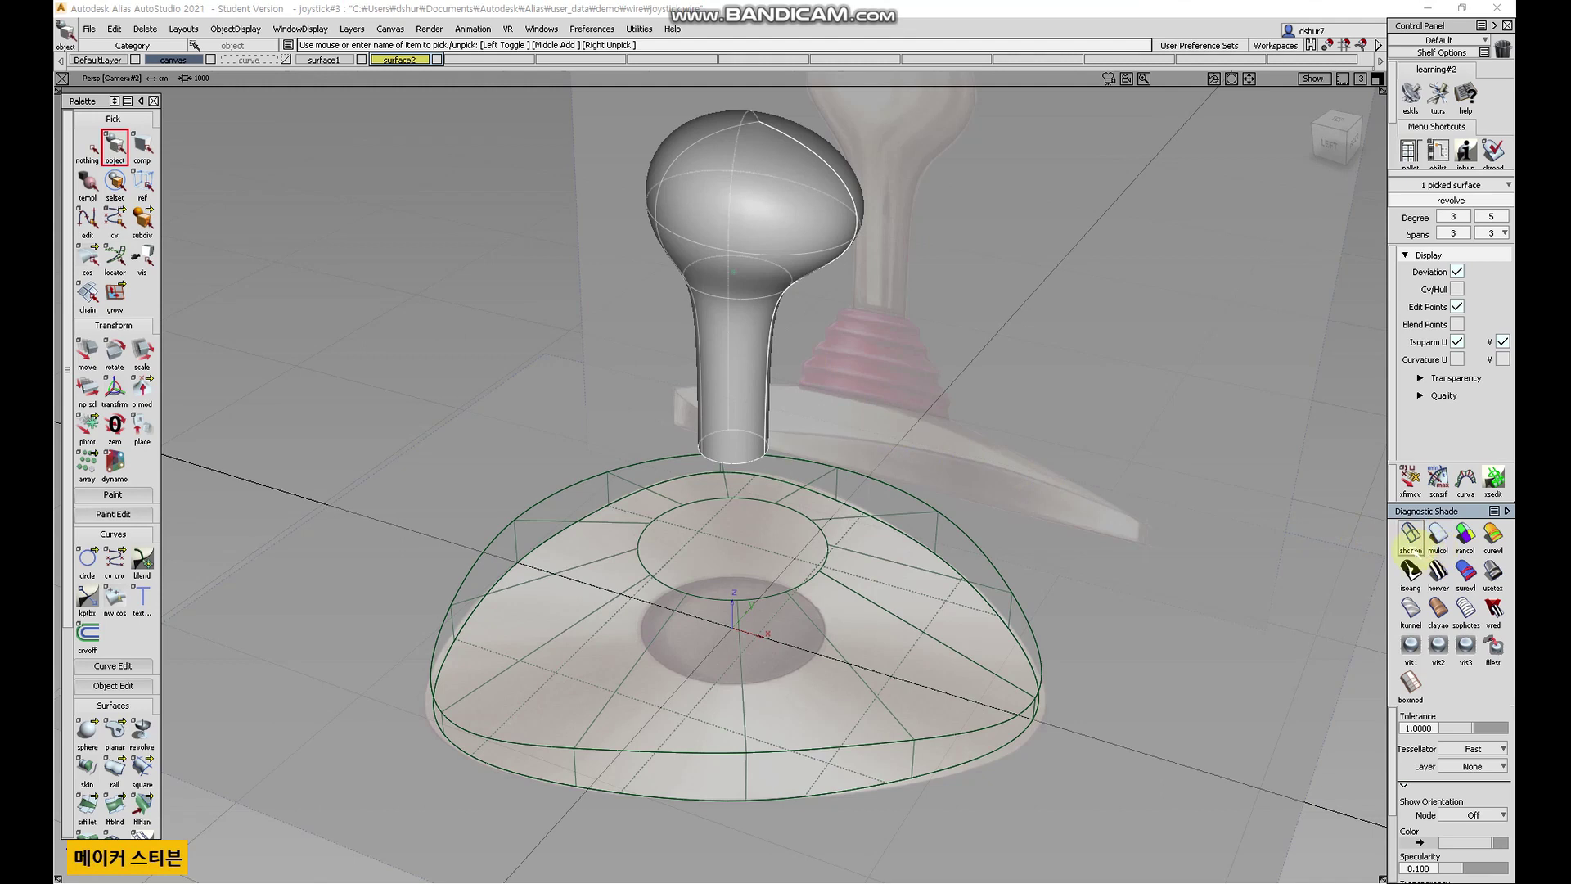
click(1410, 536)
click(87, 148)
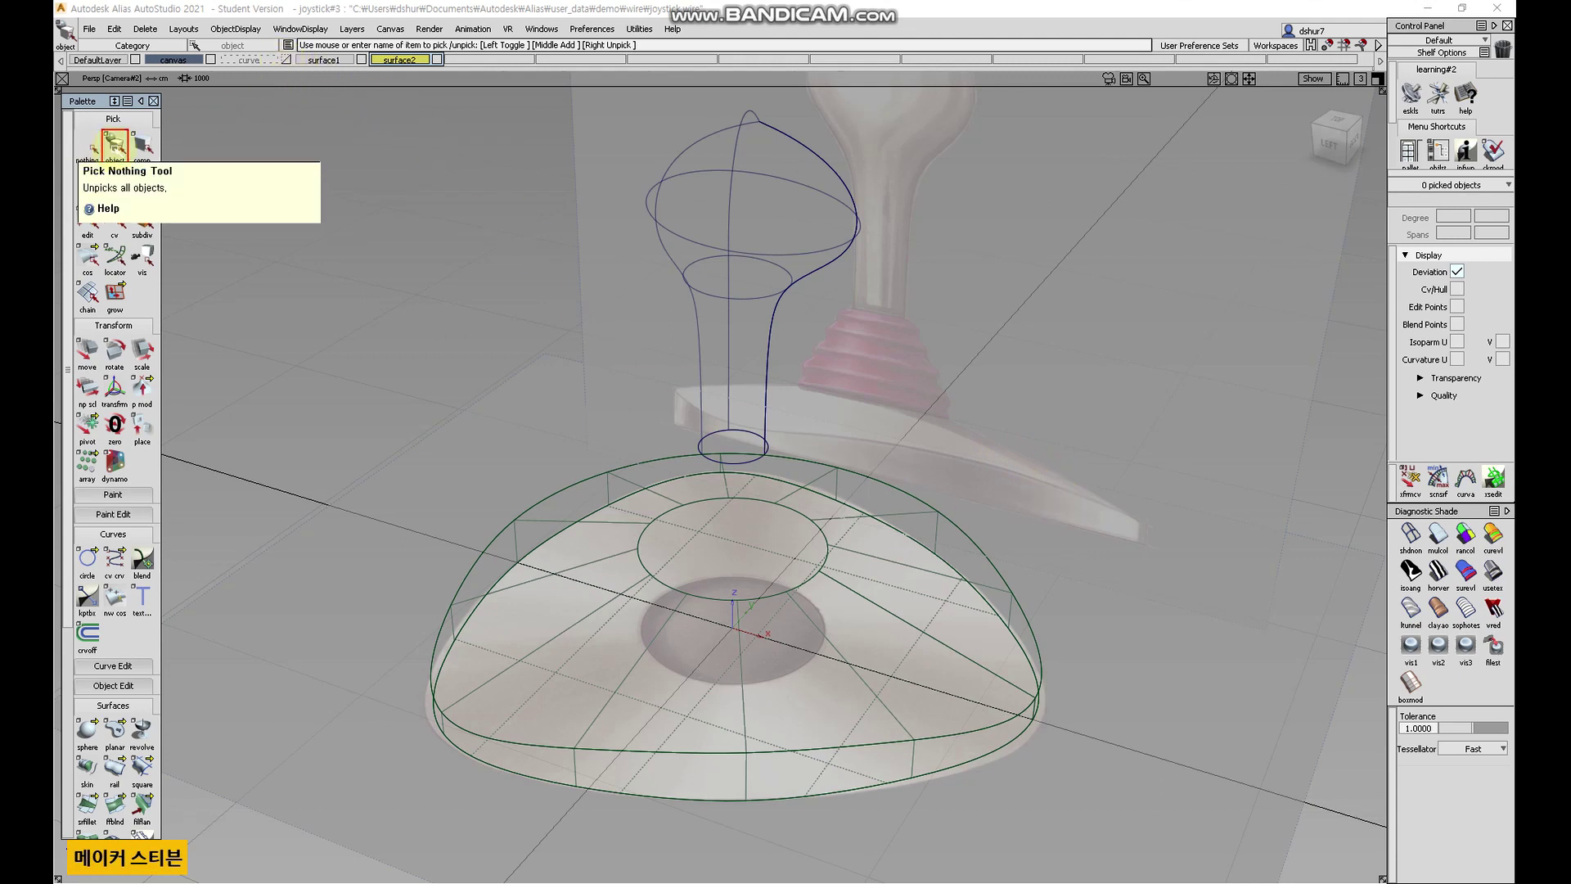
- Display the CVs and hulls of the base's top surface and the handle surface, and clear the selection
click(859, 626)
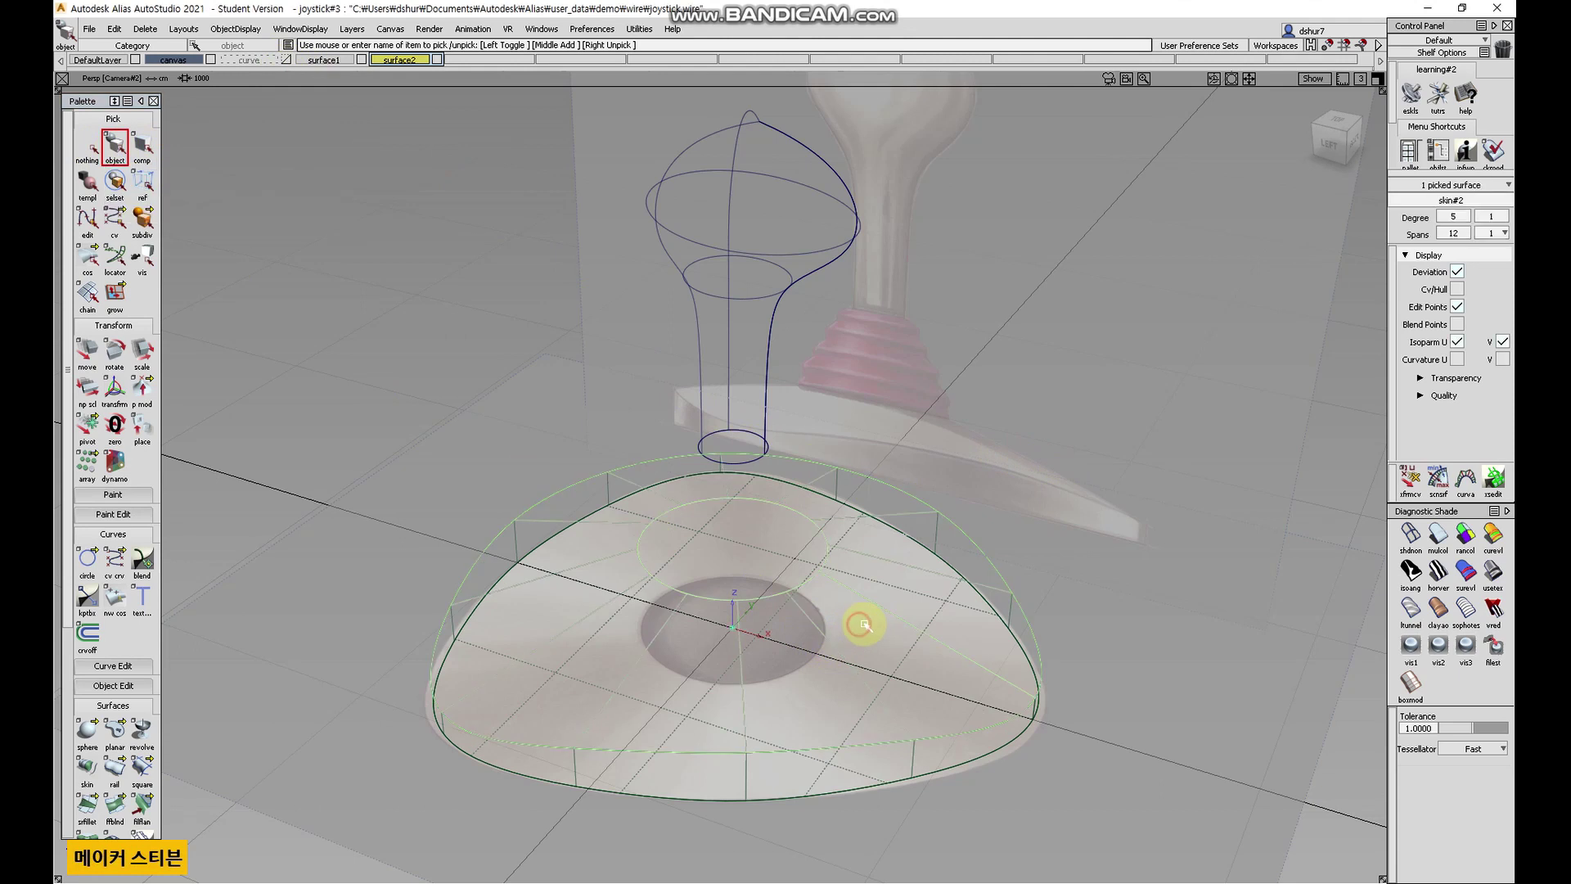
click(752, 372)
click(1457, 288)
alt+shift+right_drag(884, 536, 945, 507)
alt+shift+middle_drag(947, 501, 931, 446)
alt+shift+drag(930, 470, 973, 606)
click(88, 148)
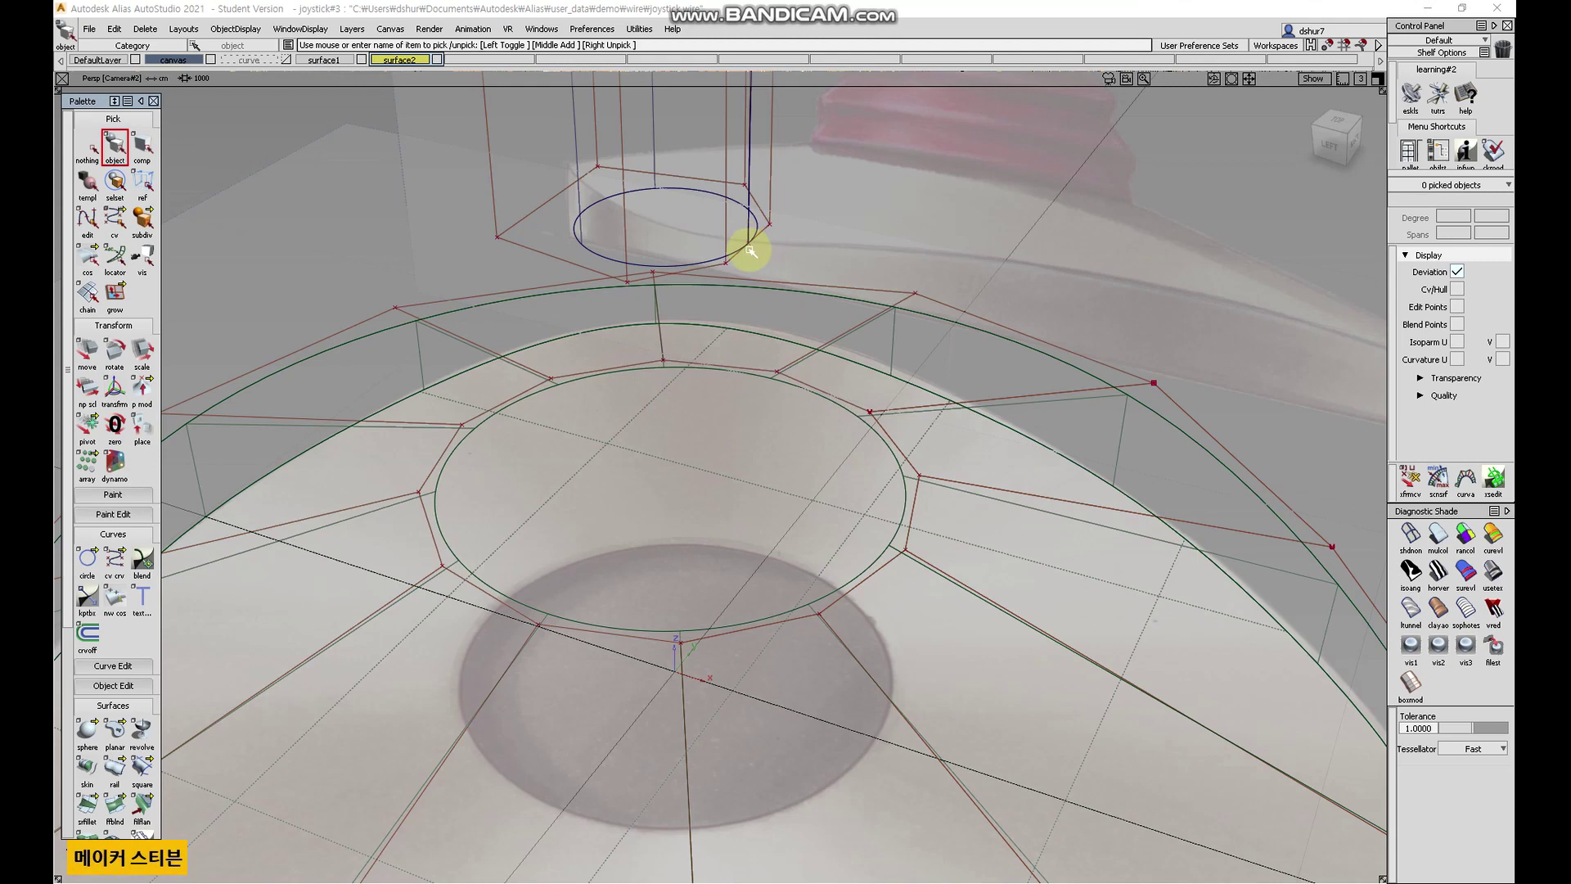
- Set up the edit point curve tool with chord knot spacing, curve degree 3 and the pivot at the first CV
alt+shift+drag(899, 571, 883, 529)
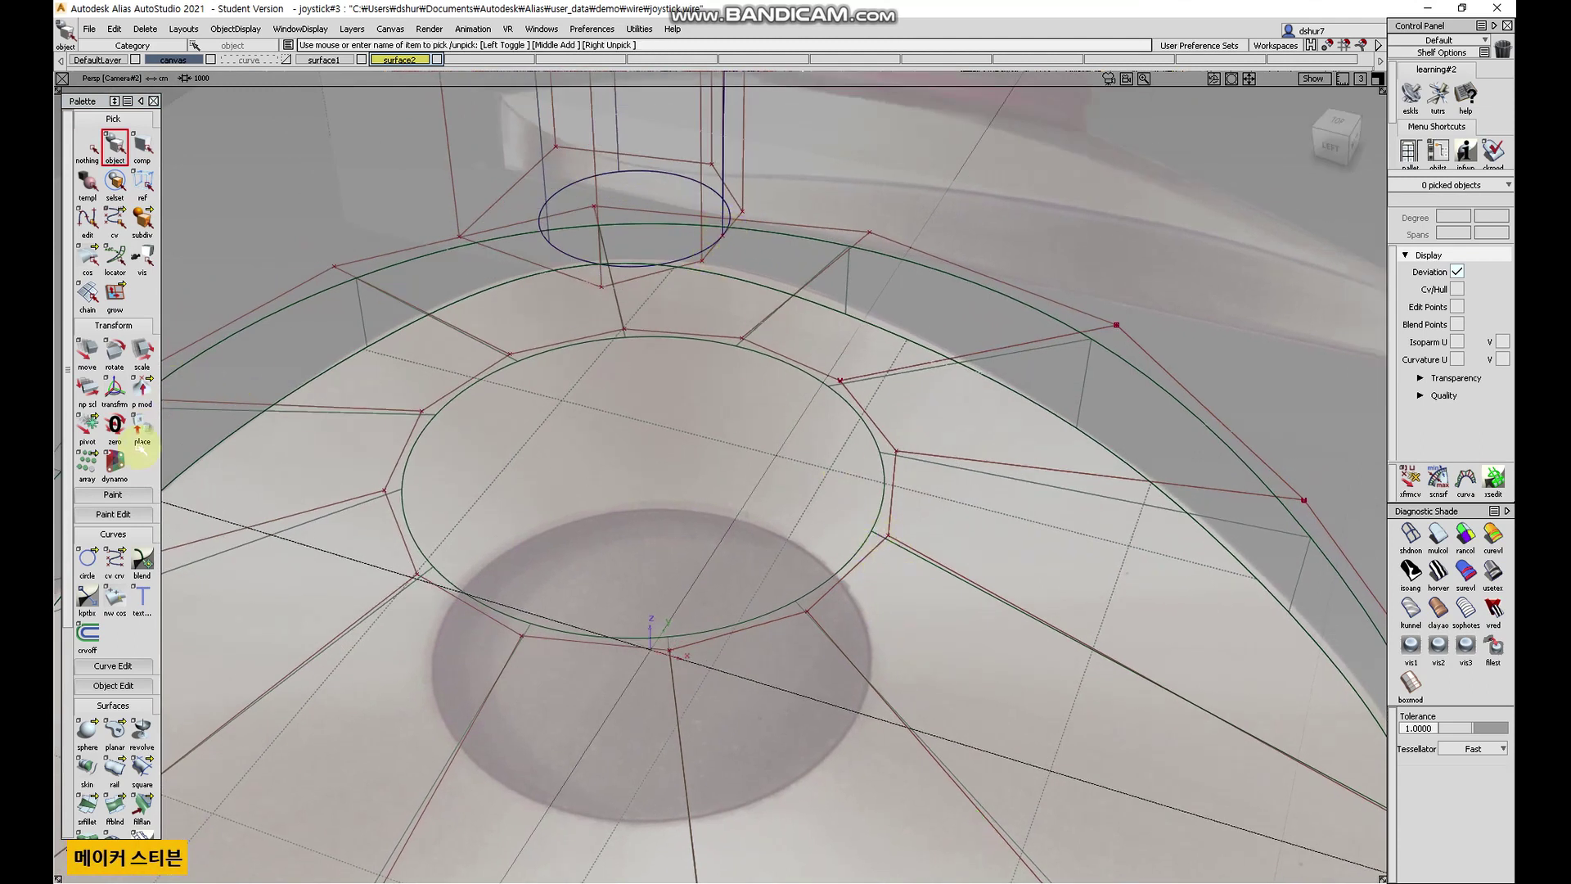
scroll(115, 426, down, 4)
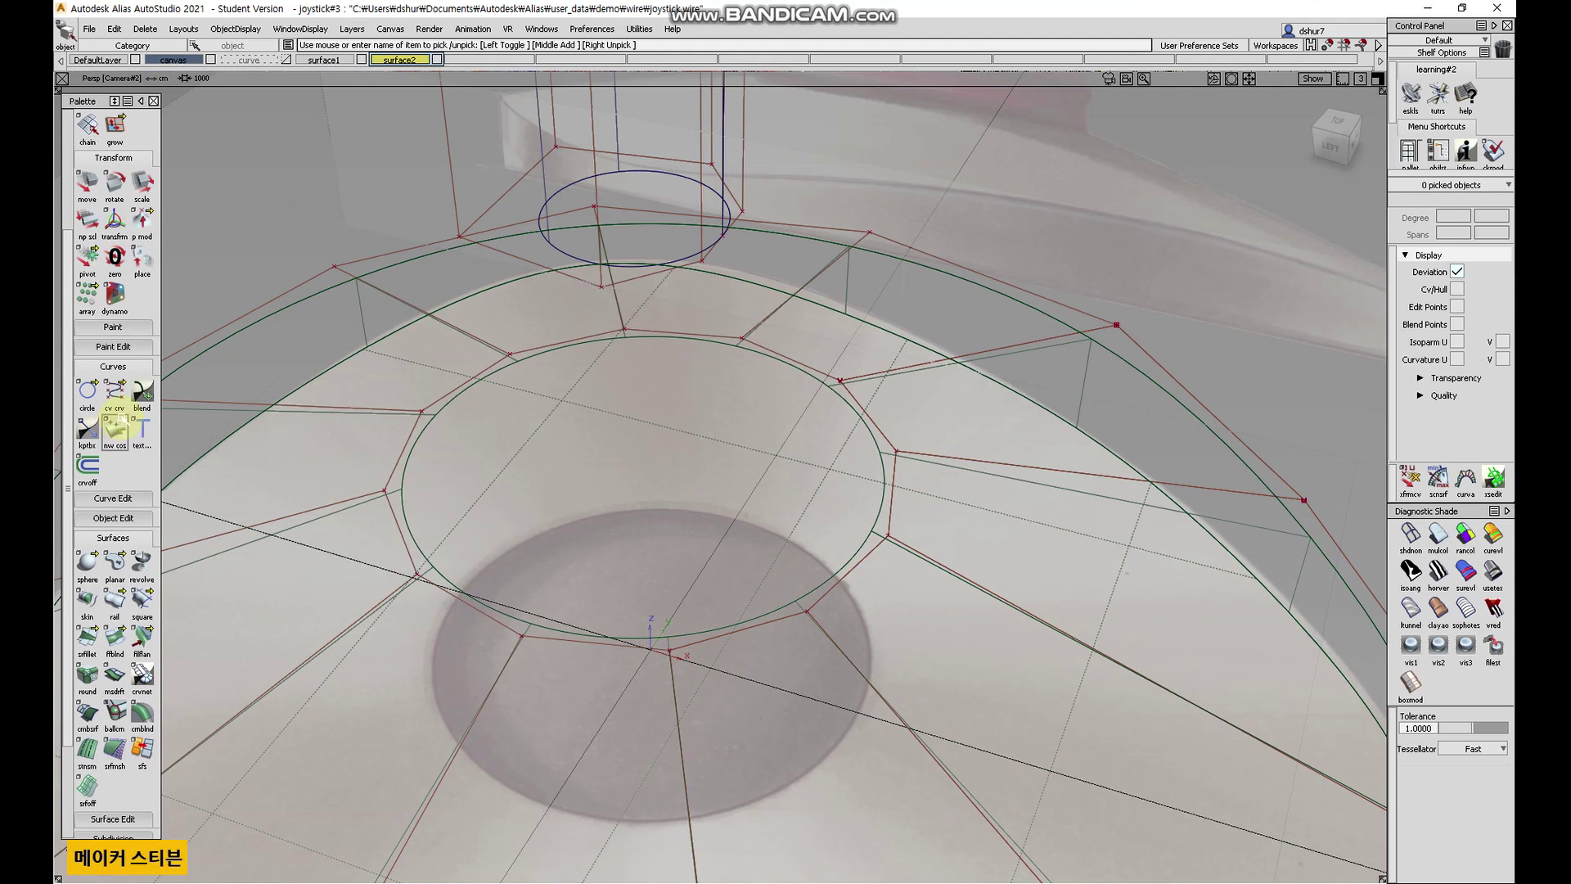
click(114, 393)
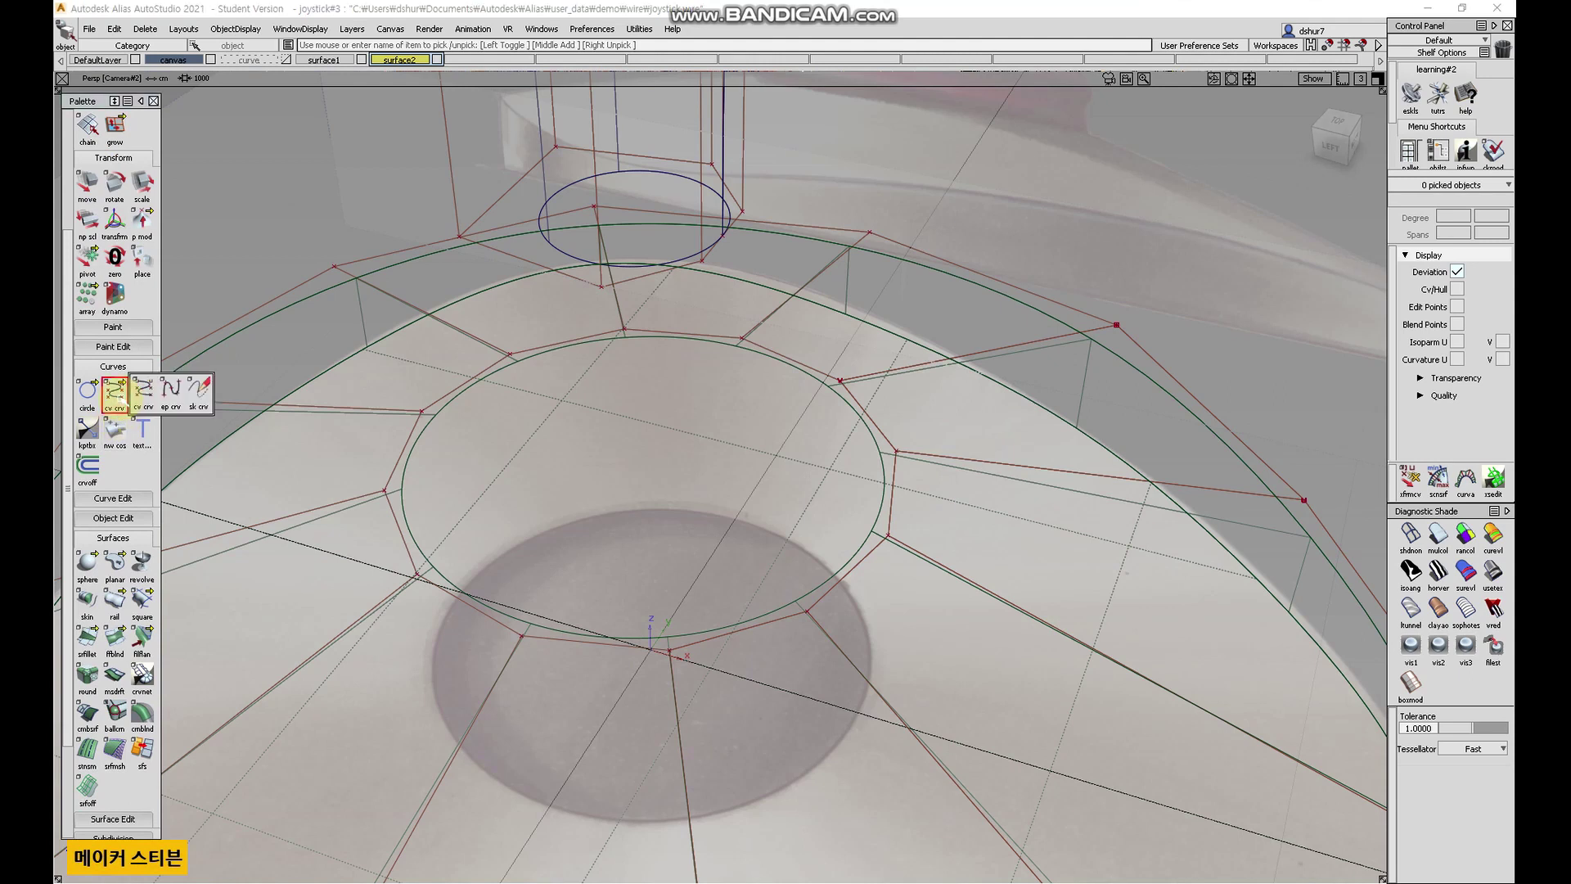
click(170, 391)
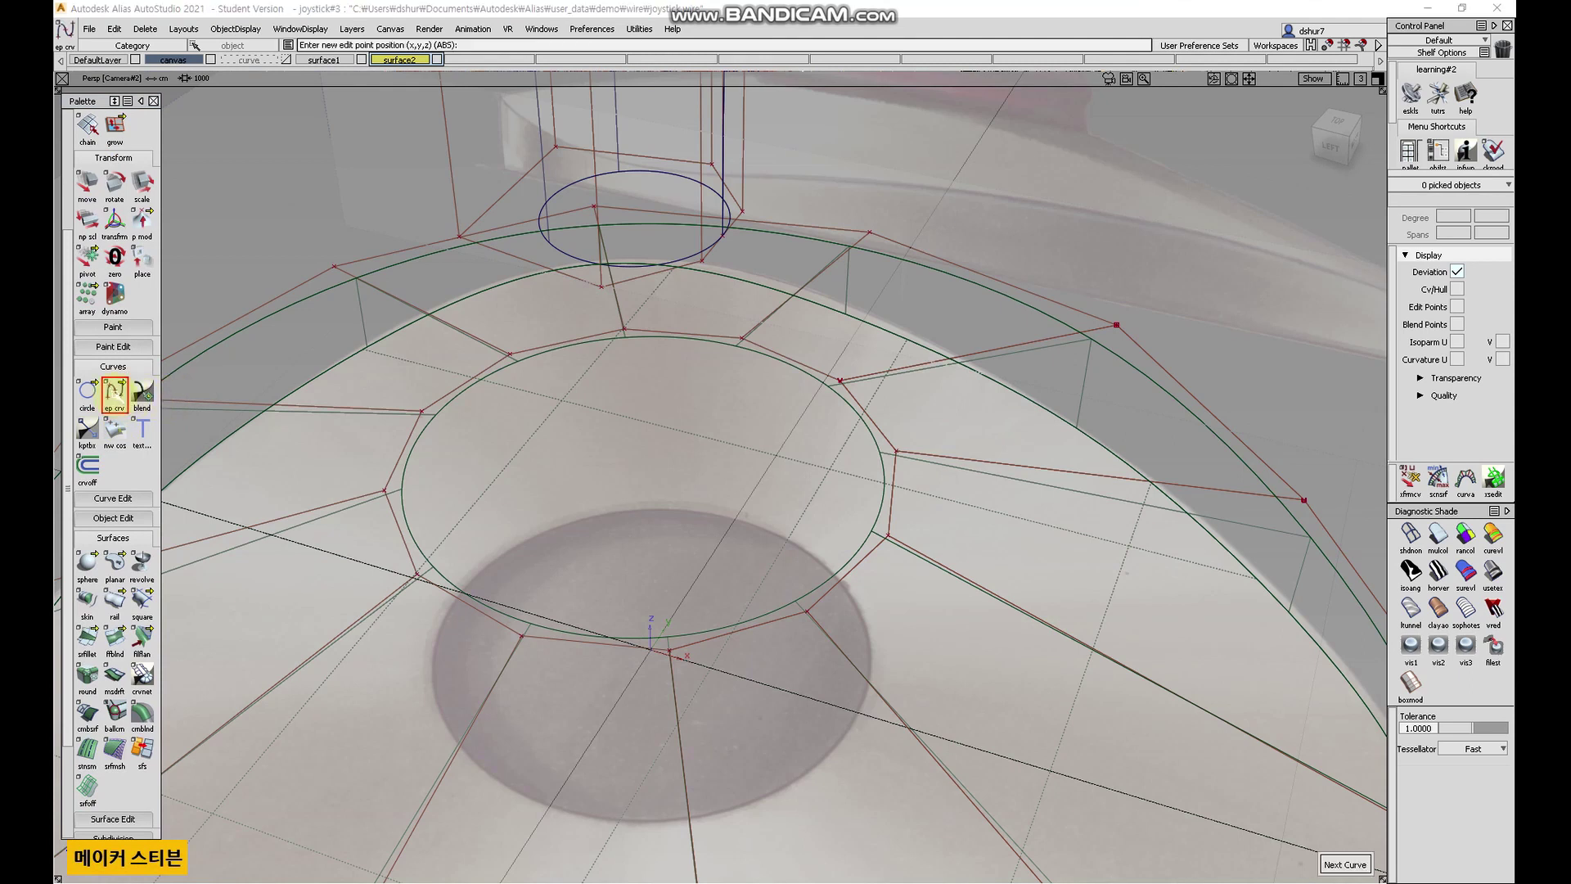
double_click(115, 393)
drag(717, 216, 274, 109)
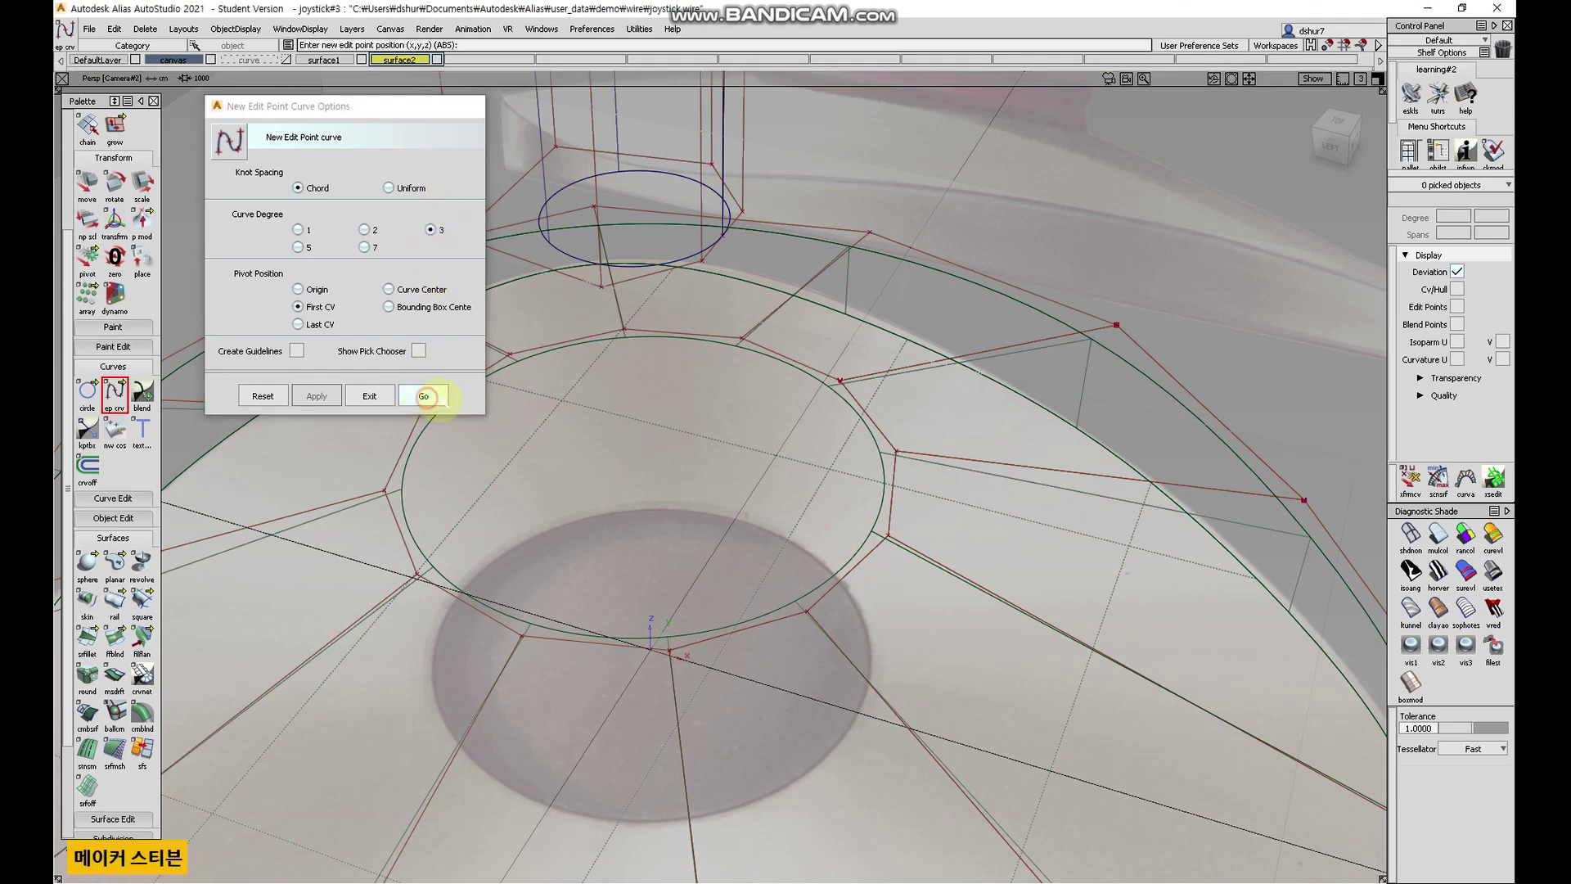
click(423, 396)
- Draw a straight edit point curve from the lower end of the handle's profile to the edge of the base's raised circle
alt+shift+drag(900, 305, 1027, 238)
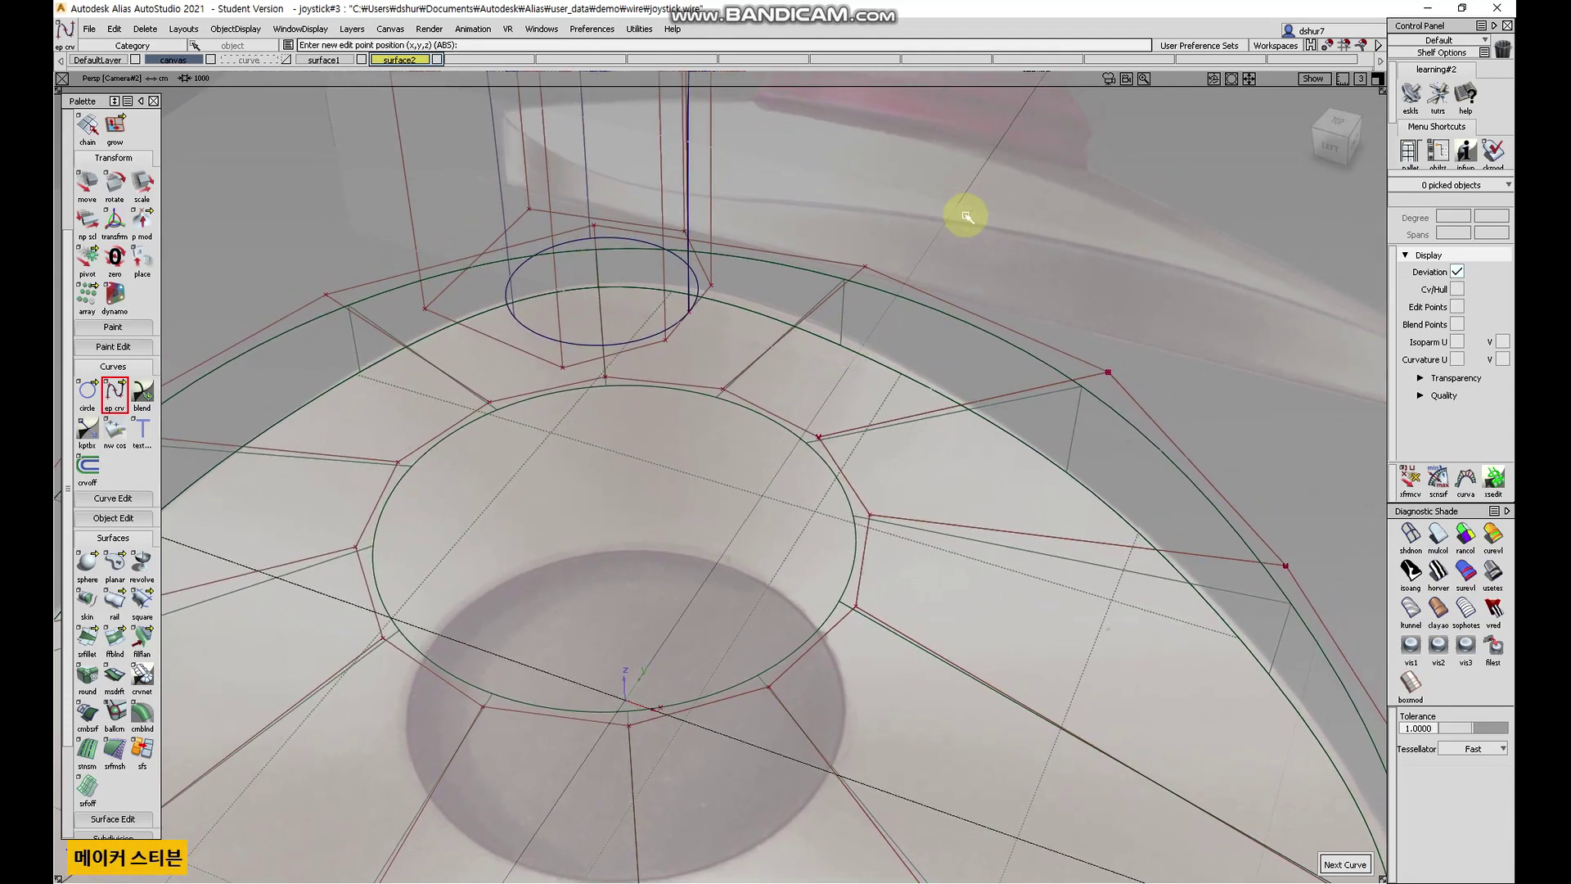
click(699, 316)
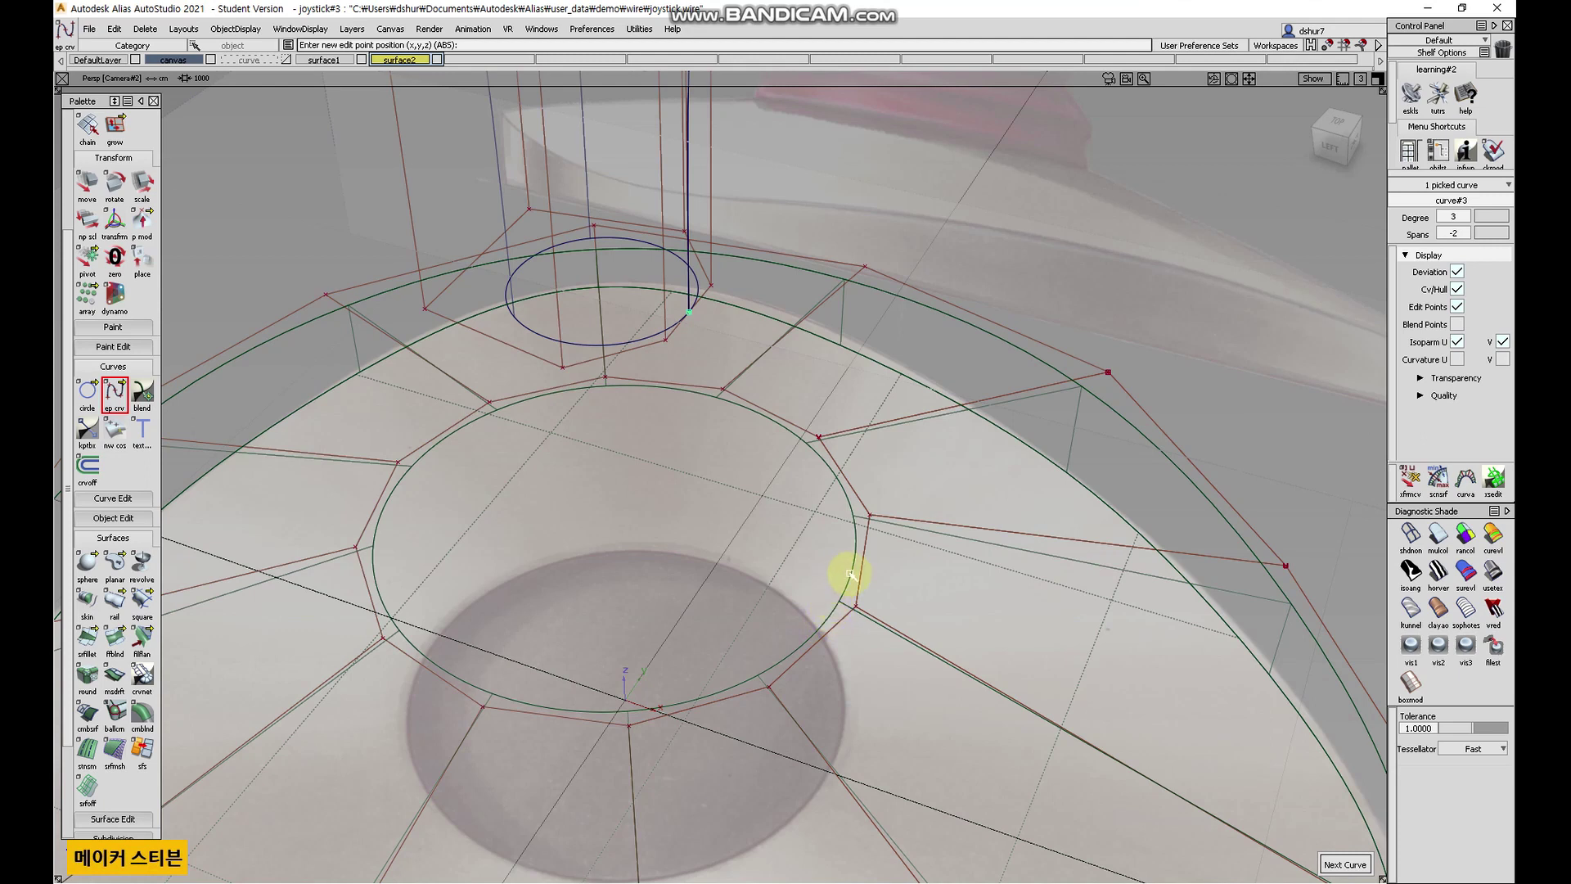
drag(850, 569, 806, 616)
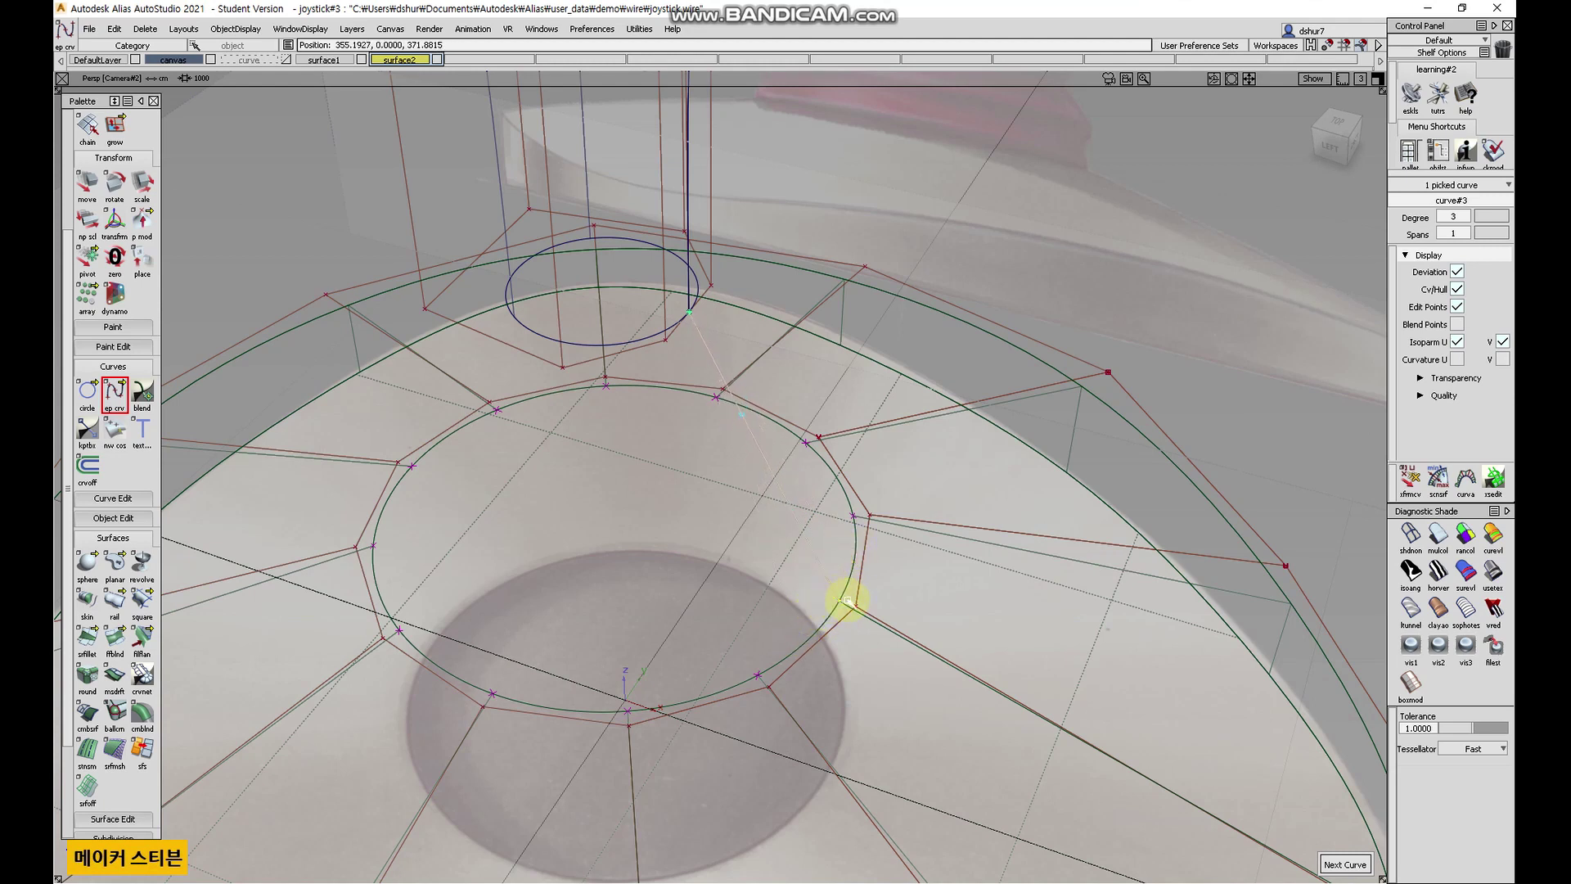
alt+shift+drag(950, 621, 1053, 691)
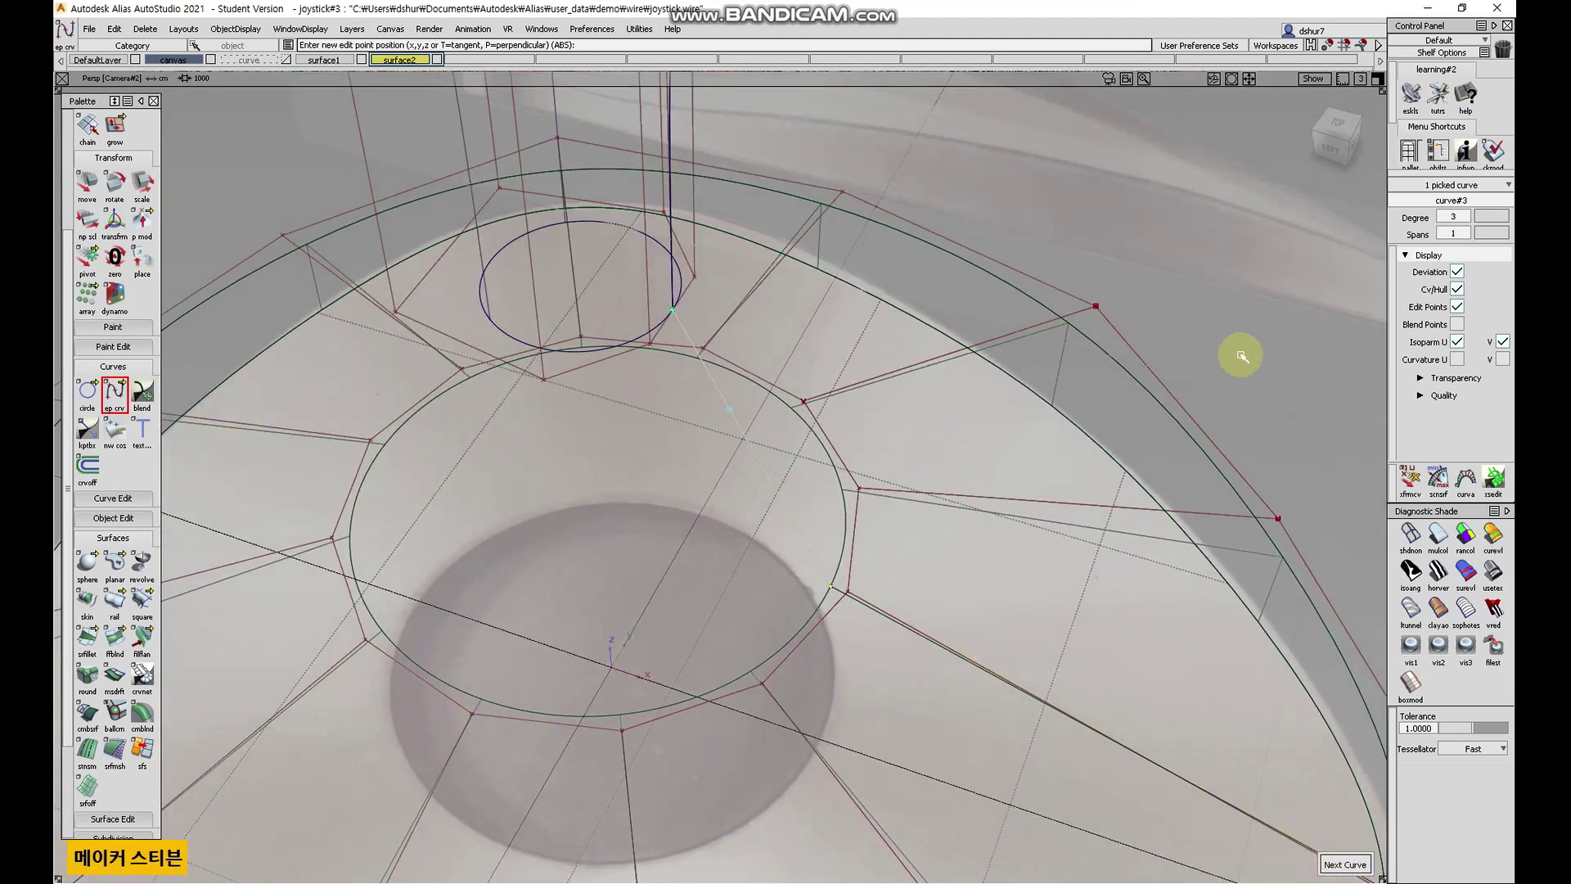
scroll(82, 123, up, 3)
click(87, 150)
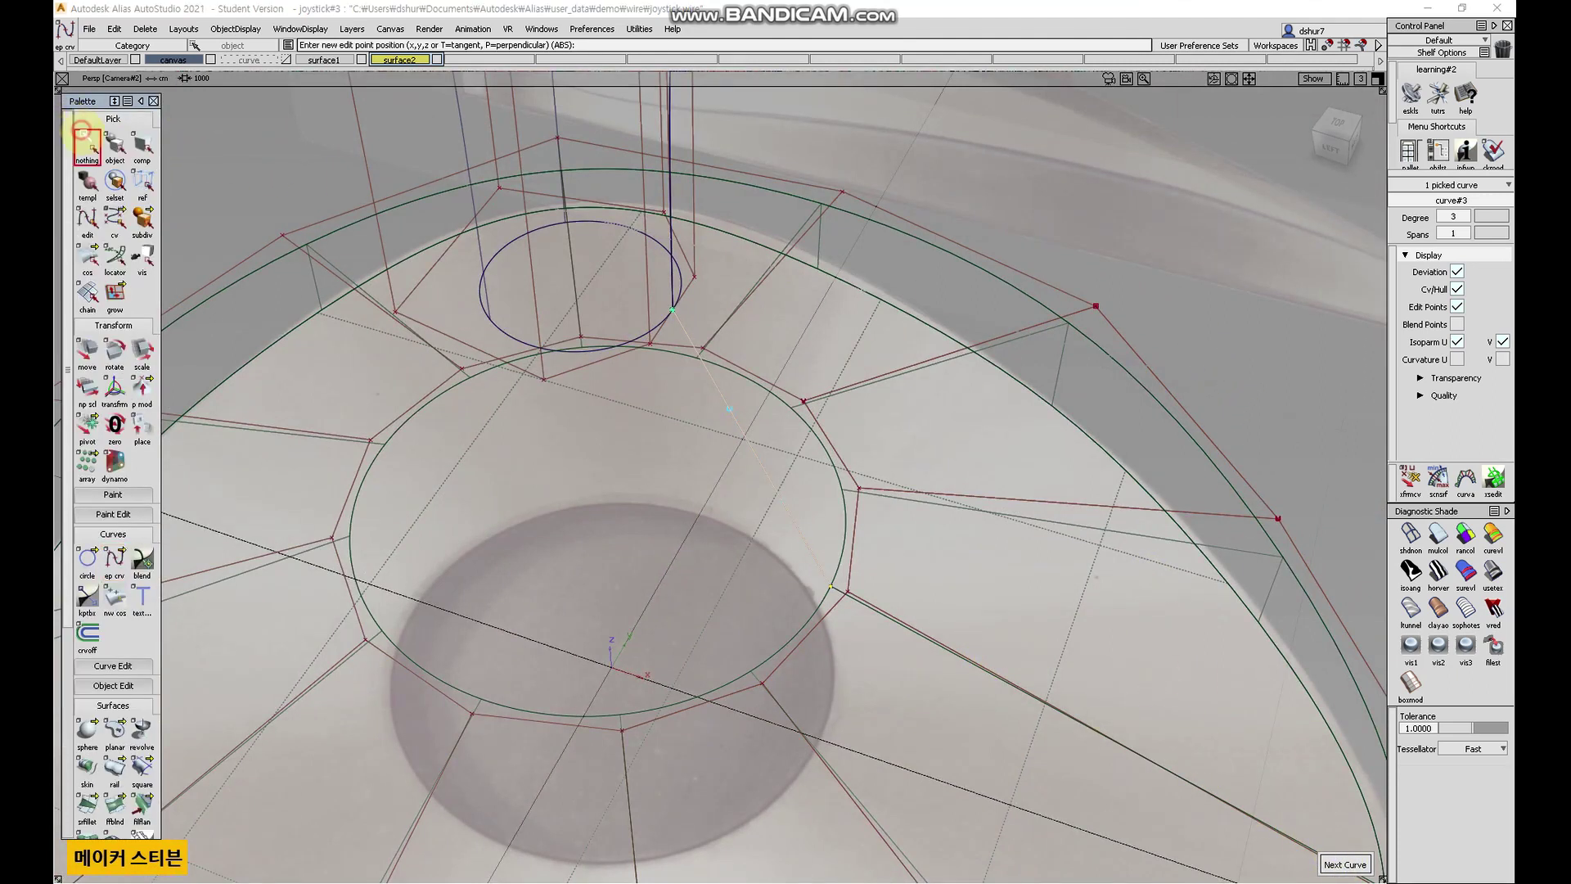
alt+shift+drag(669, 518, 761, 568)
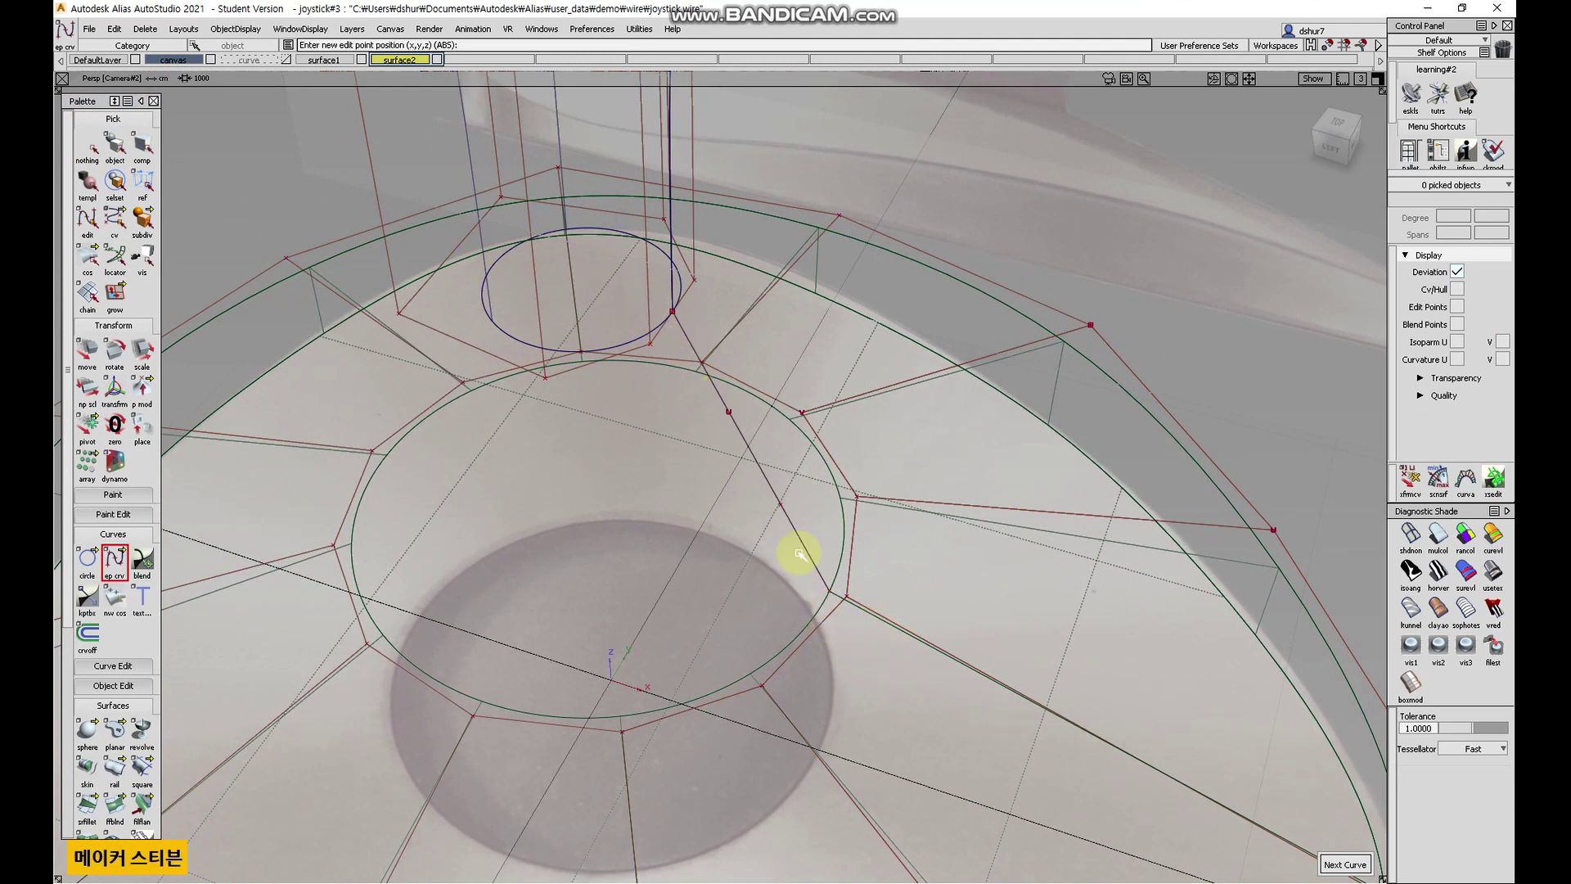
- In the left view, rebuild the straight curve between handle and base to 9 spans at degree 3, and accept the change
alt+shift+drag(1224, 278, 1369, 170)
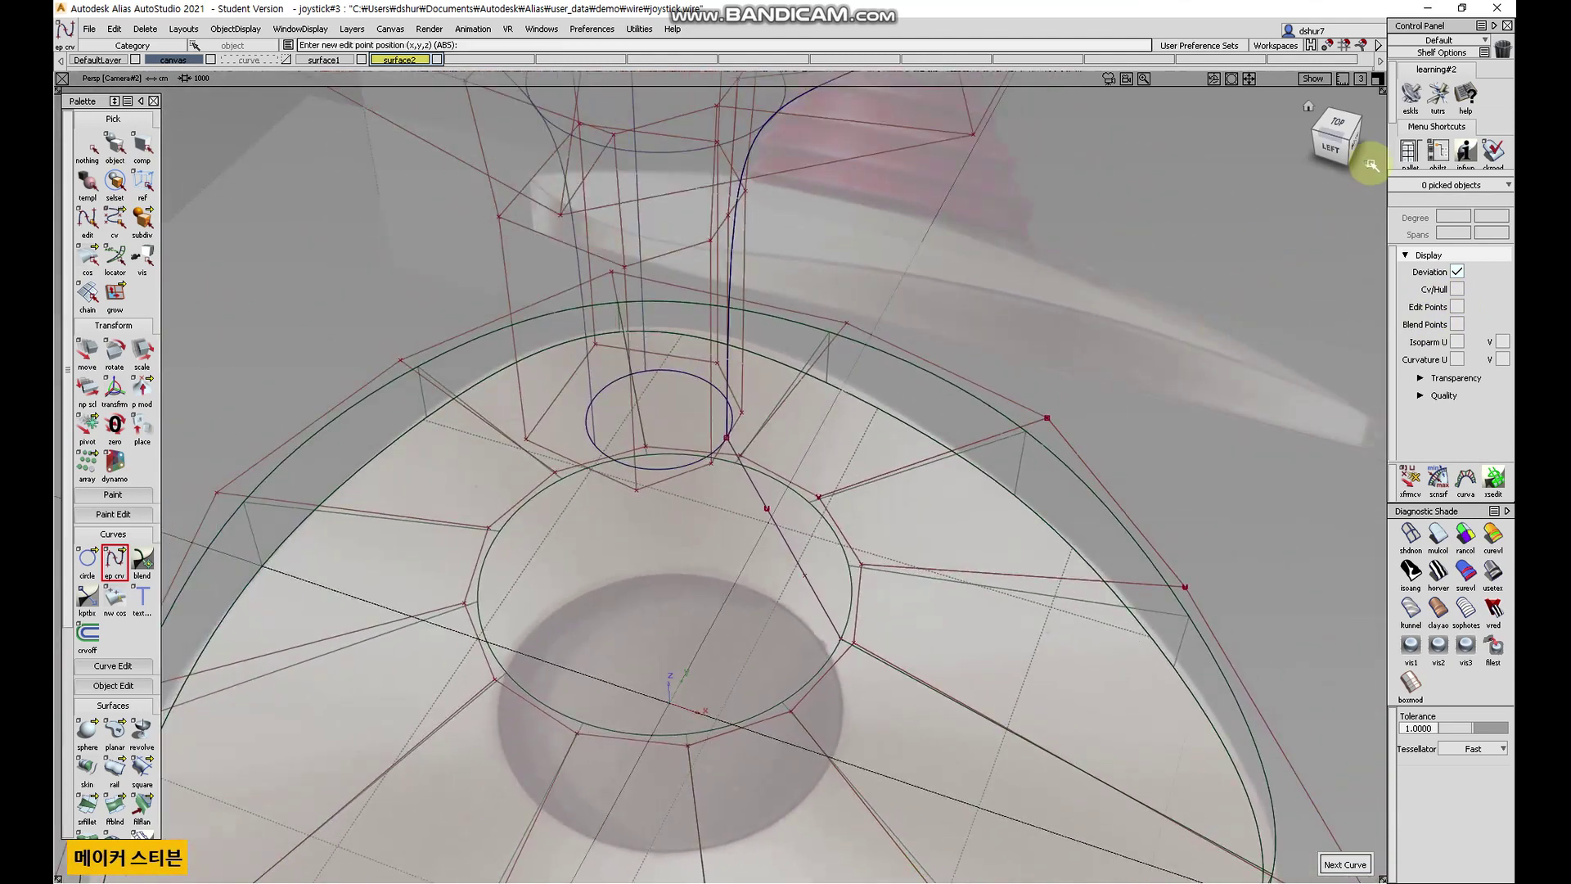
click(1331, 143)
alt+shift+middle_drag(836, 529, 775, 425)
alt+shift+right_drag(774, 425, 884, 463)
alt+shift+middle_drag(884, 463, 961, 526)
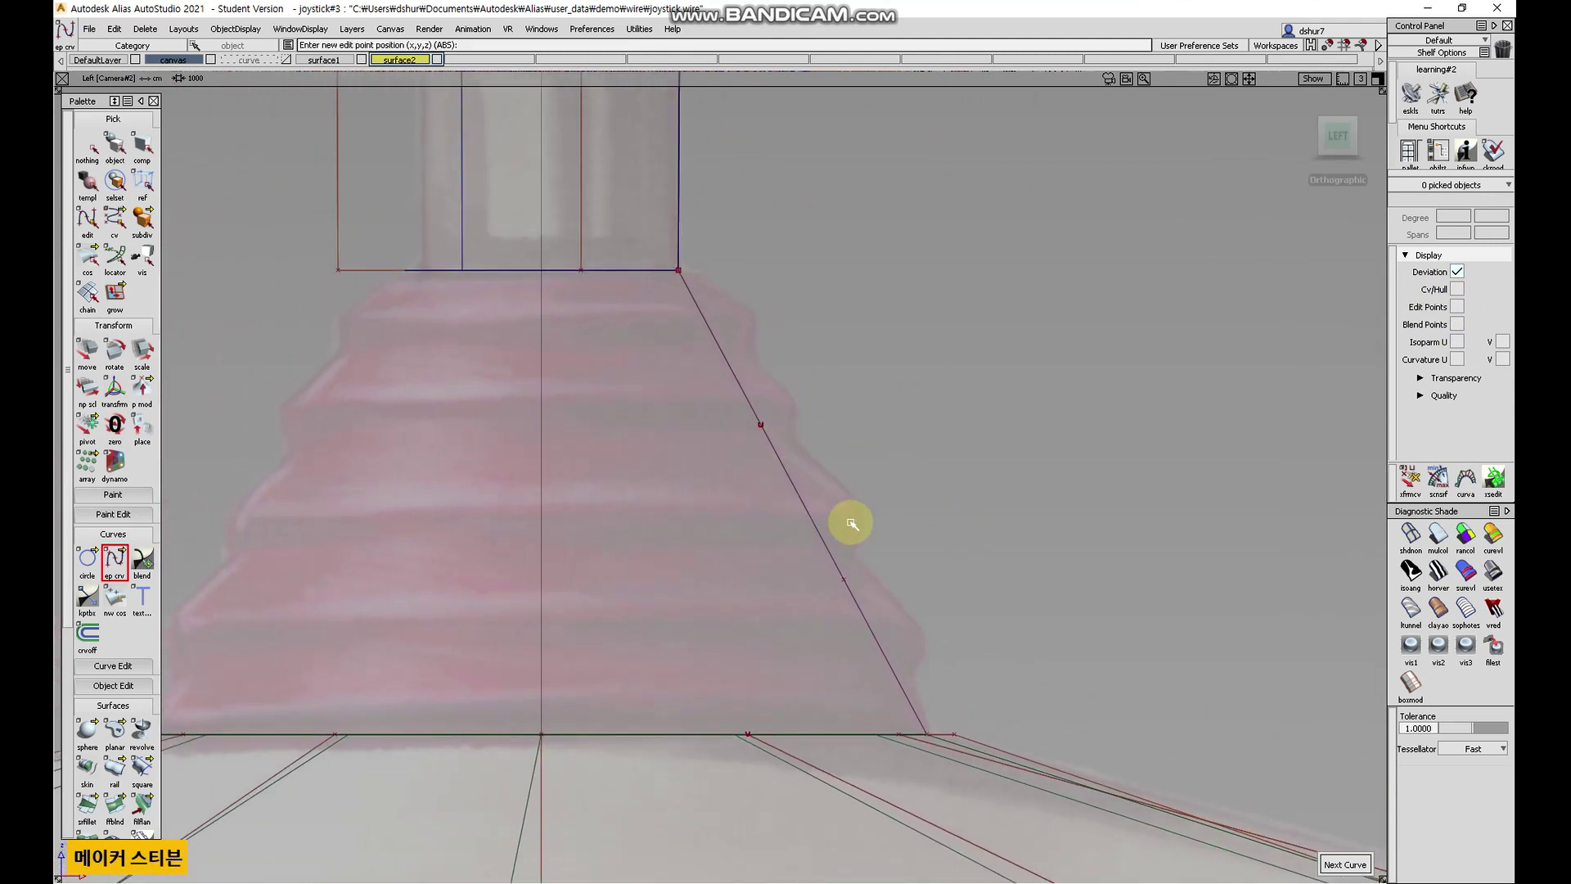
click(115, 146)
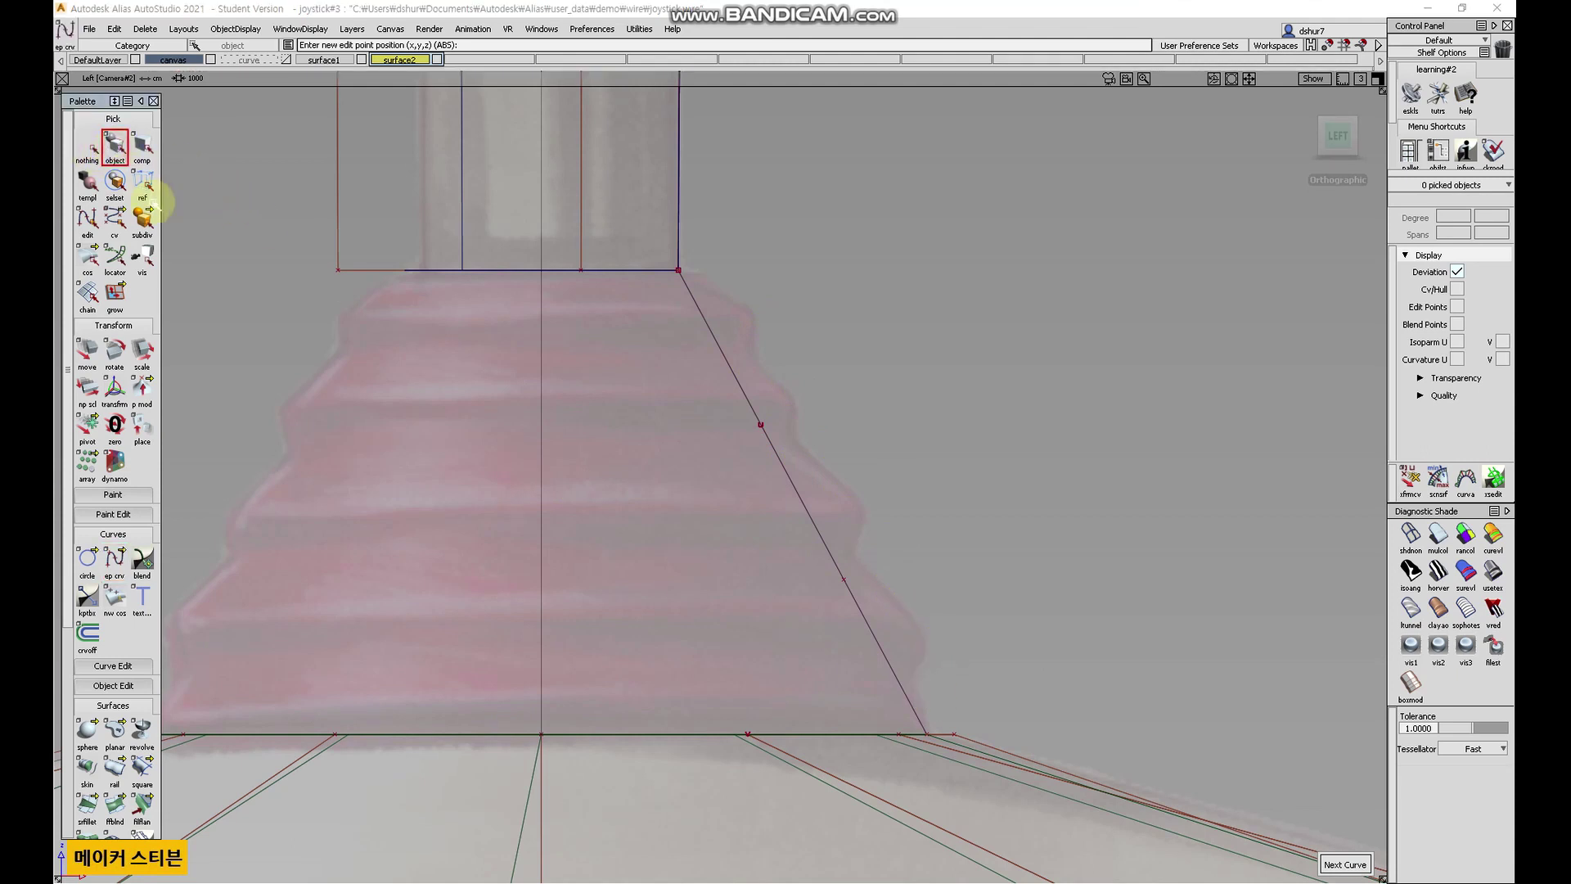
click(777, 451)
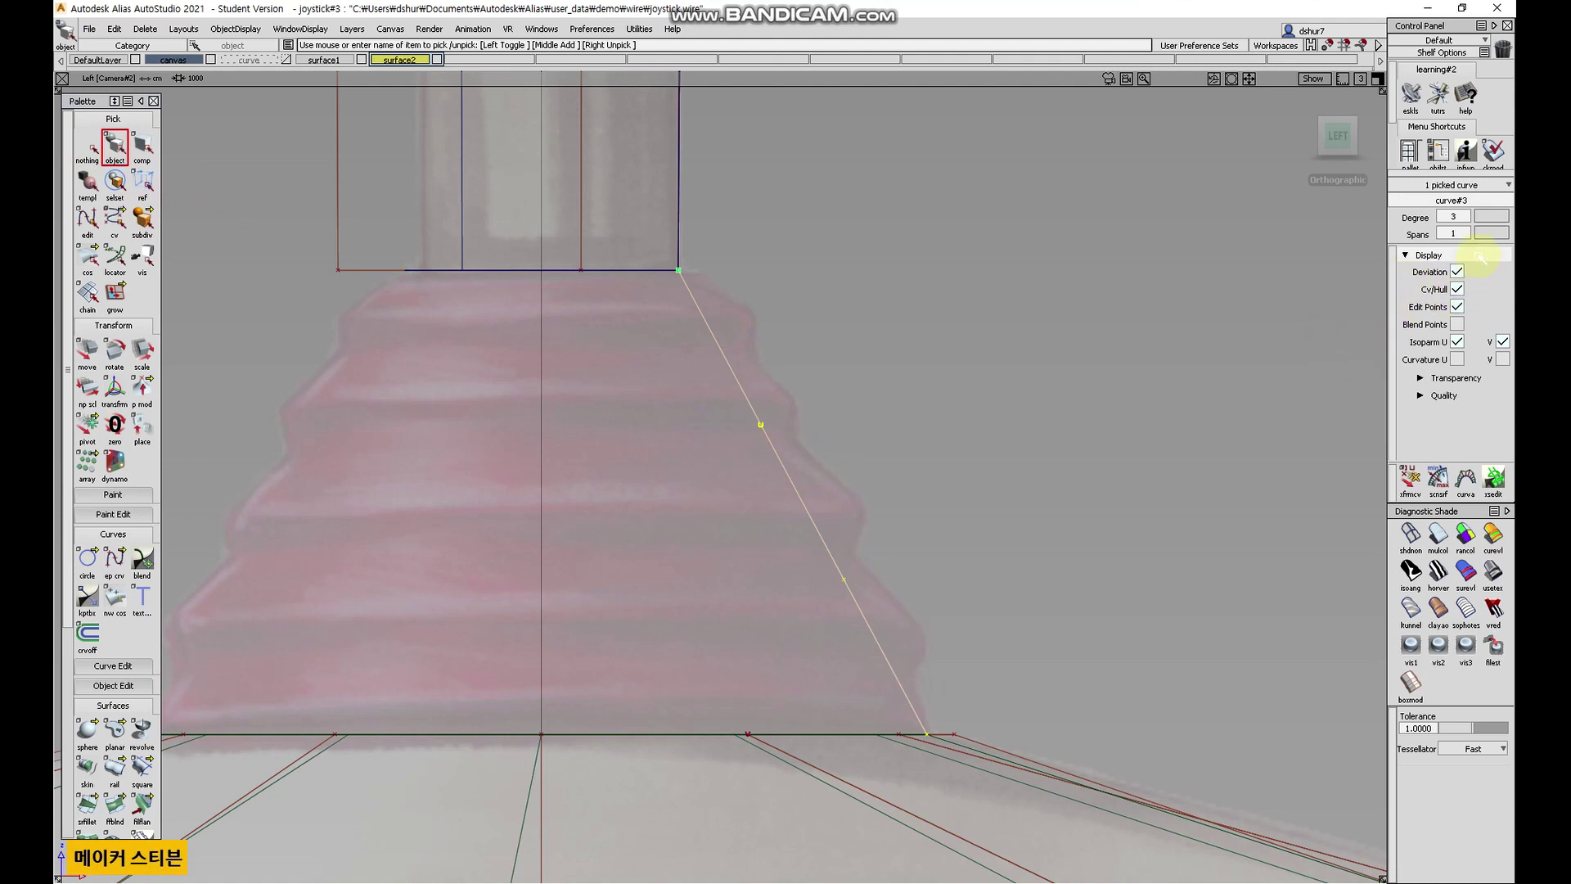
click(1466, 233)
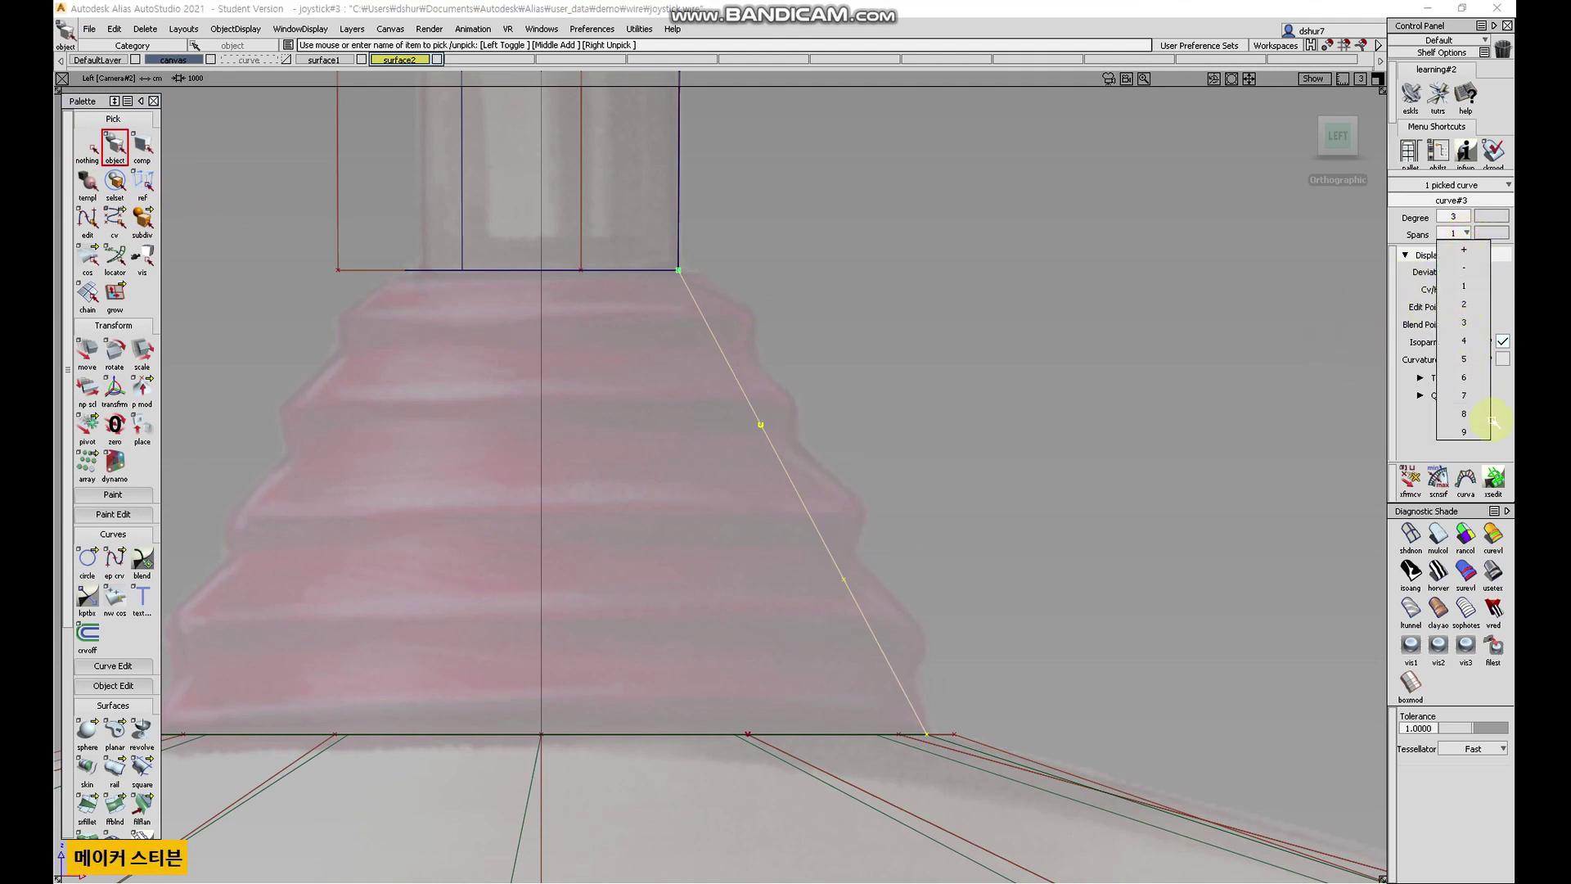
click(1465, 431)
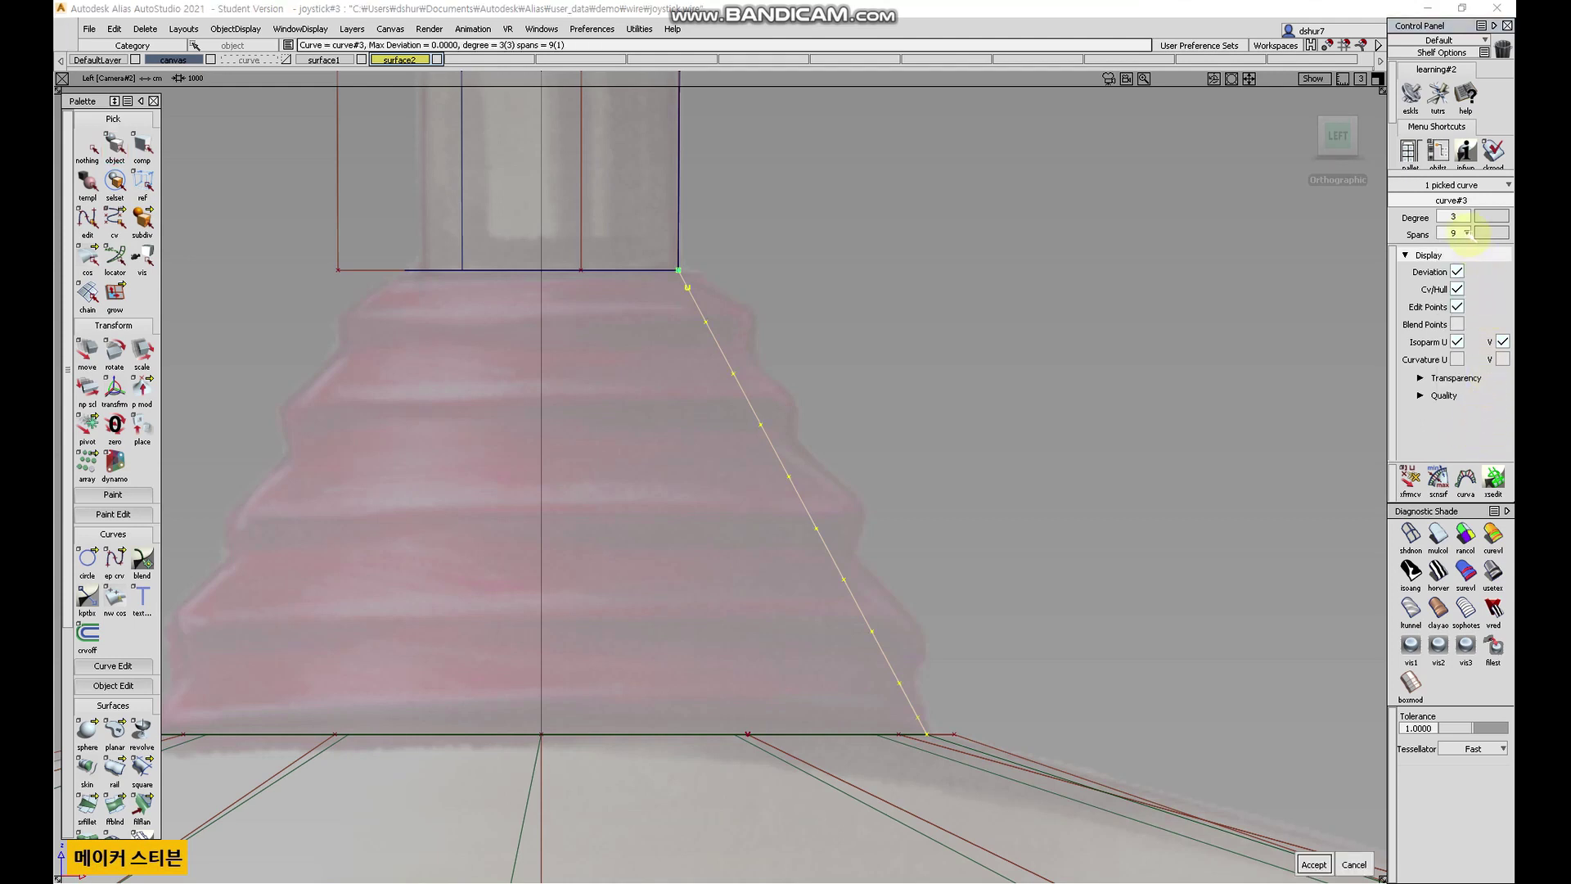
click(1466, 233)
click(1470, 423)
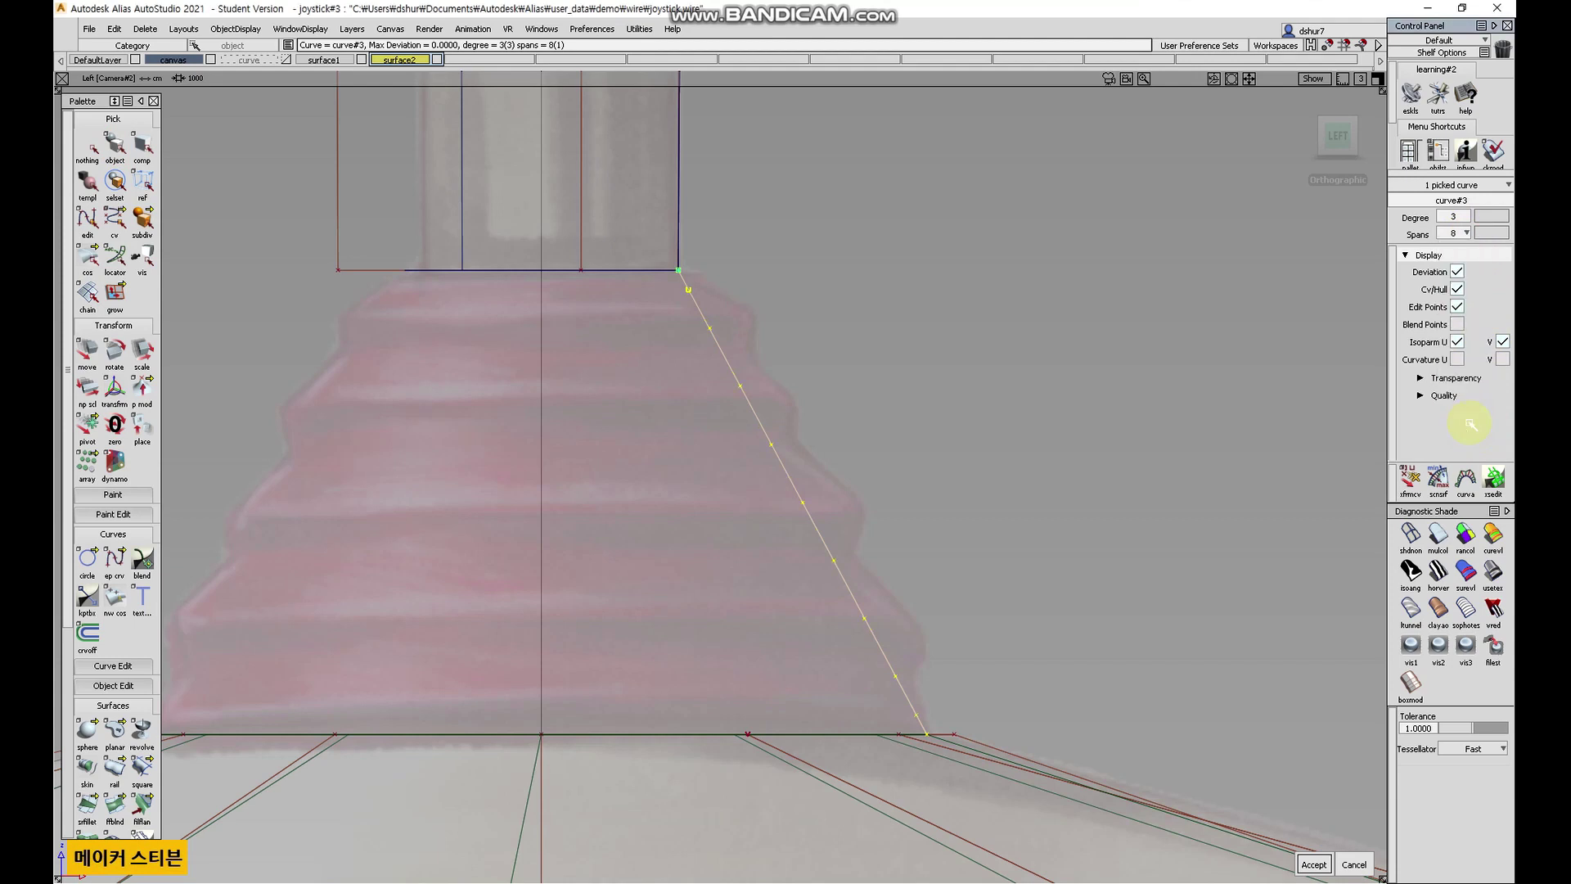
click(1466, 233)
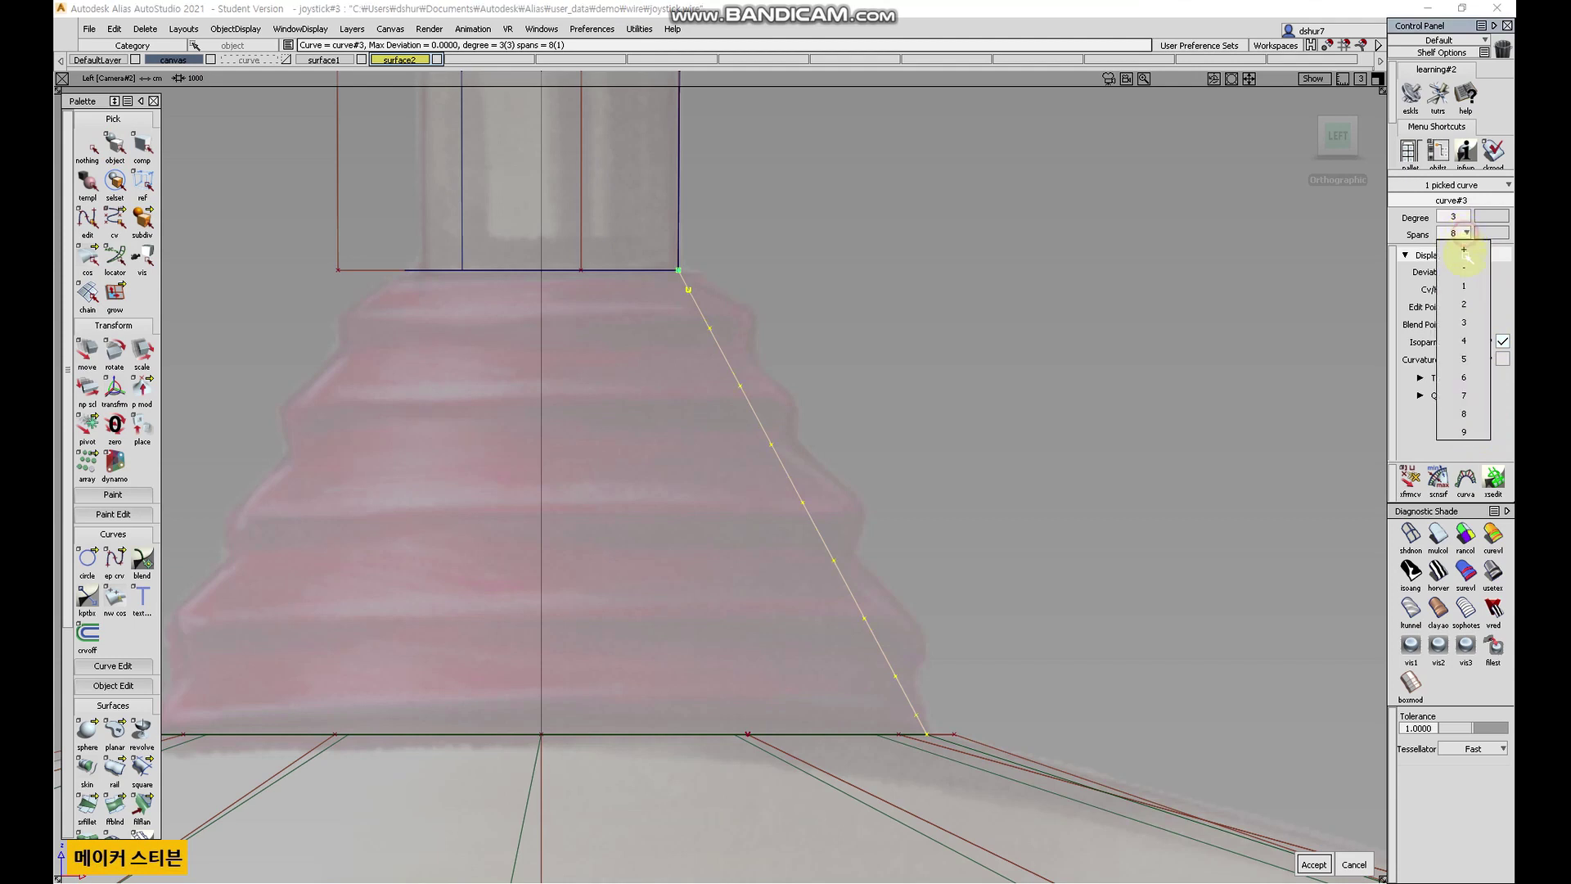
click(1442, 432)
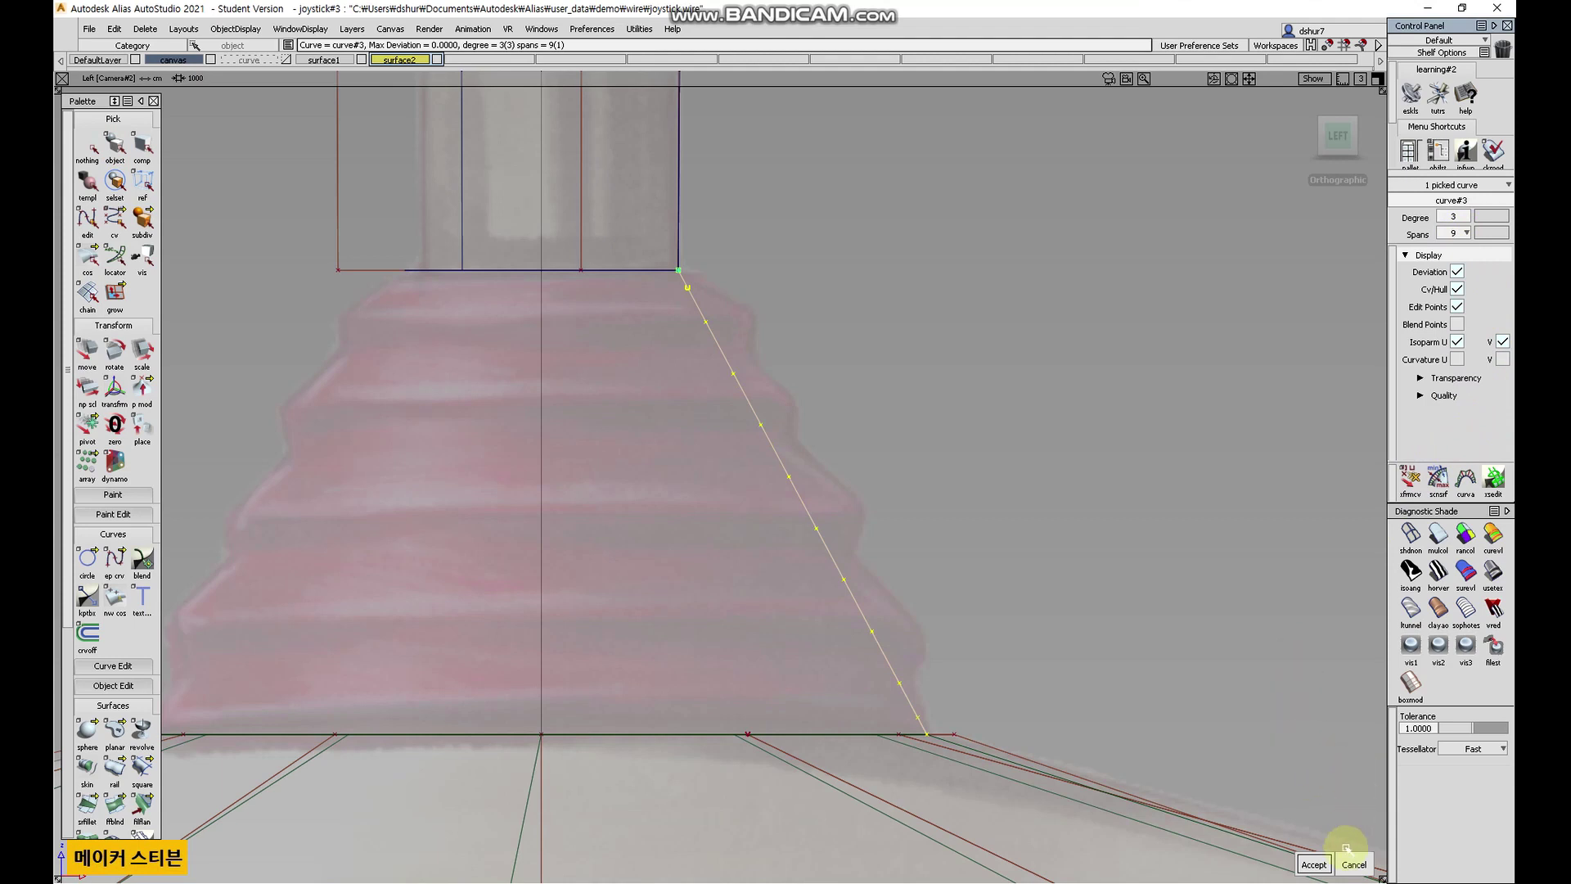
click(1313, 864)
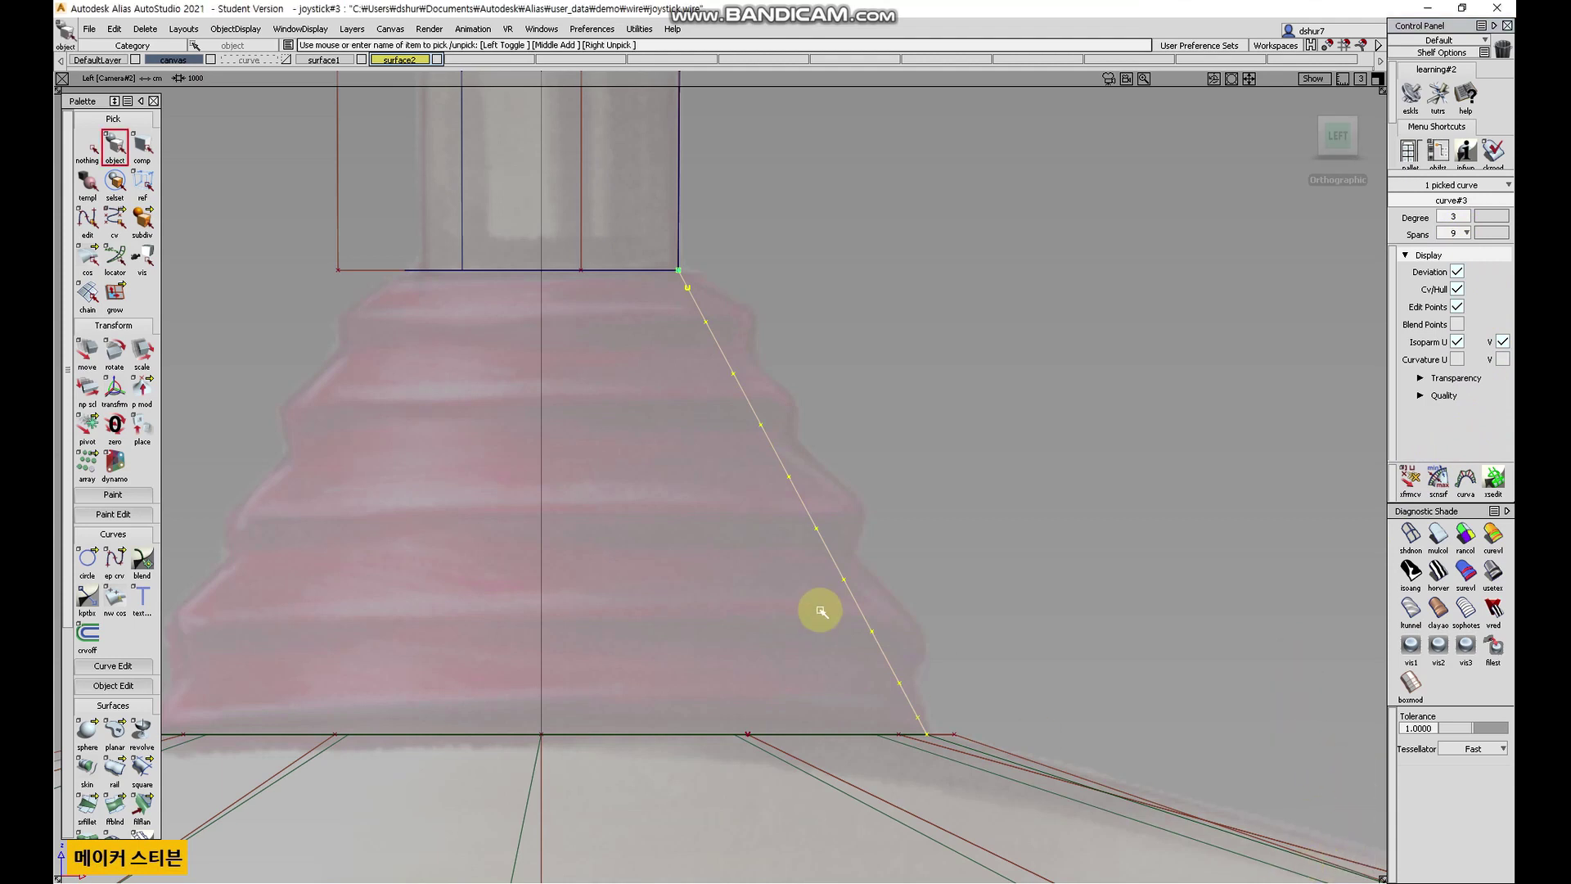
click(84, 143)
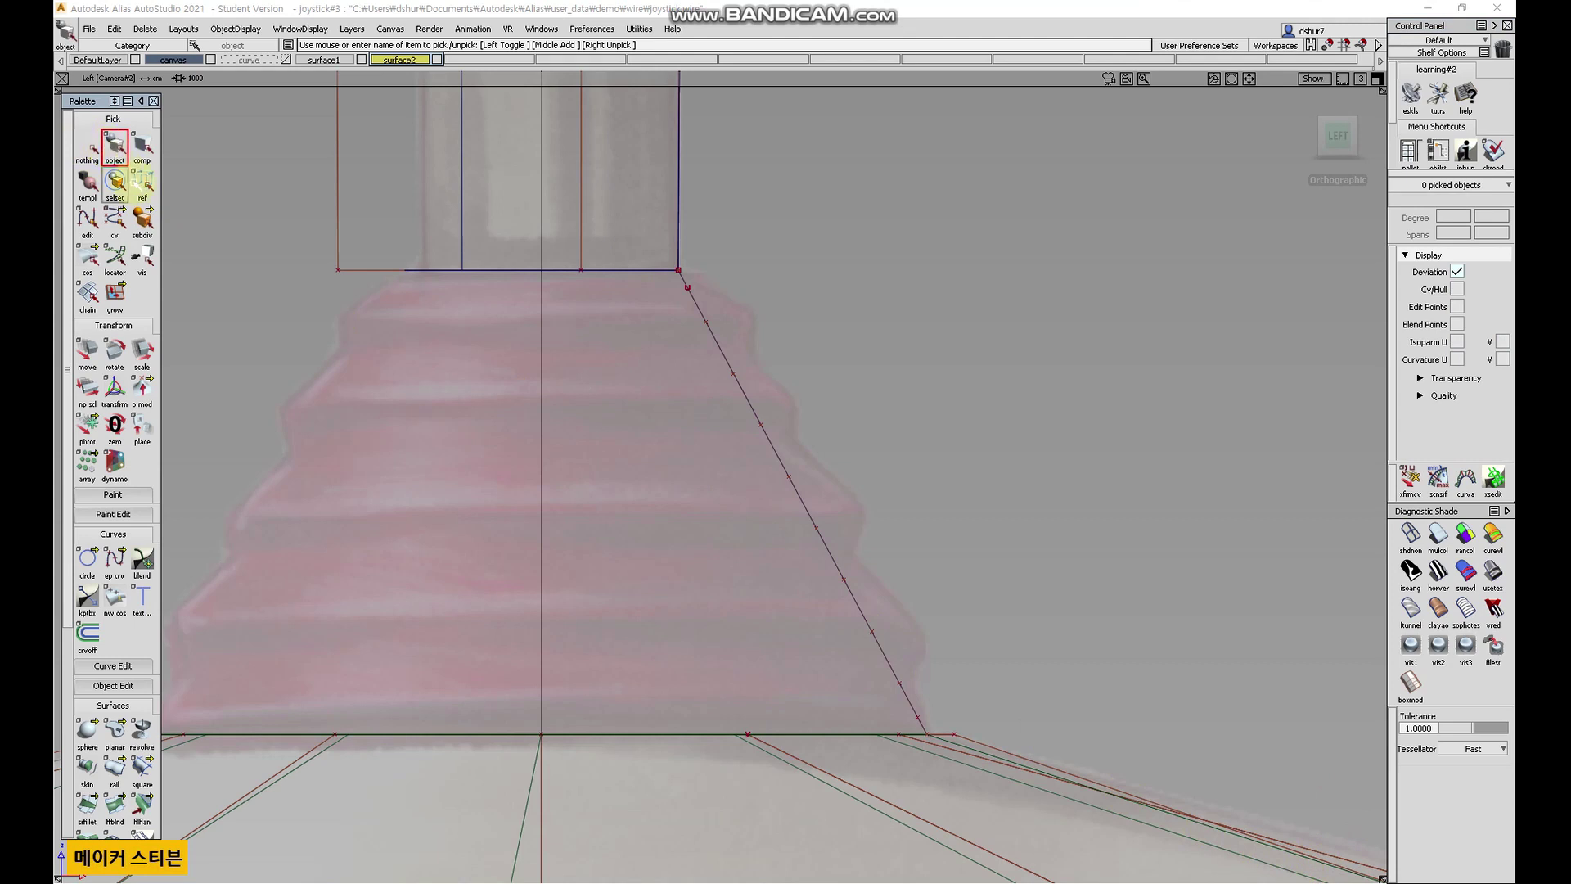
- Pick every other CV along the 9-span curve and move the five CVs outward and up to form the bellows' wavy profile
click(115, 222)
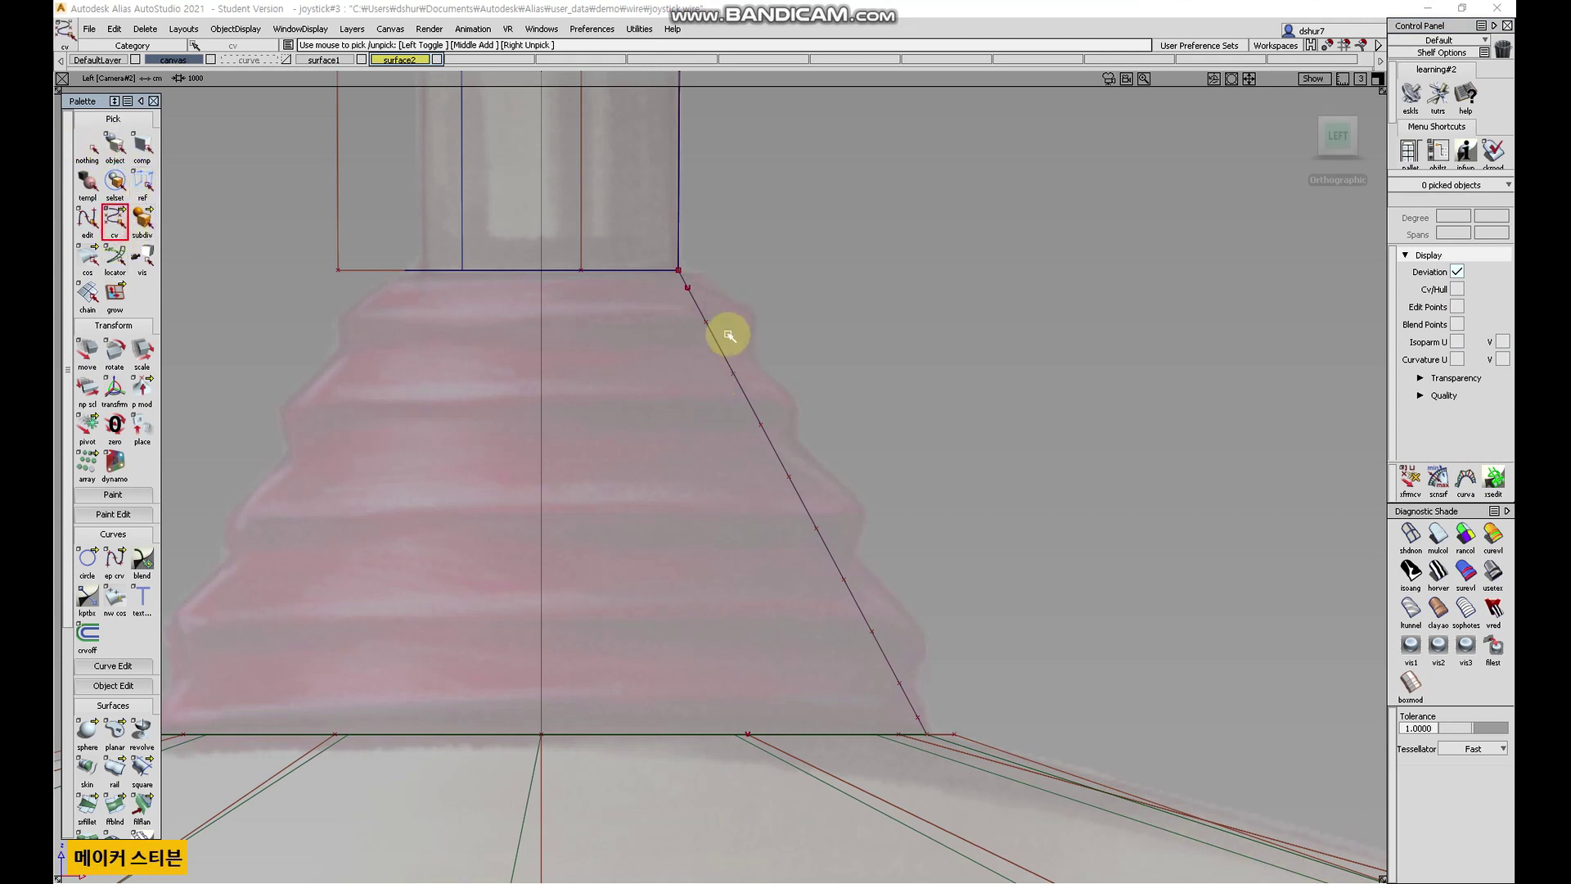
click(704, 321)
click(759, 423)
click(815, 527)
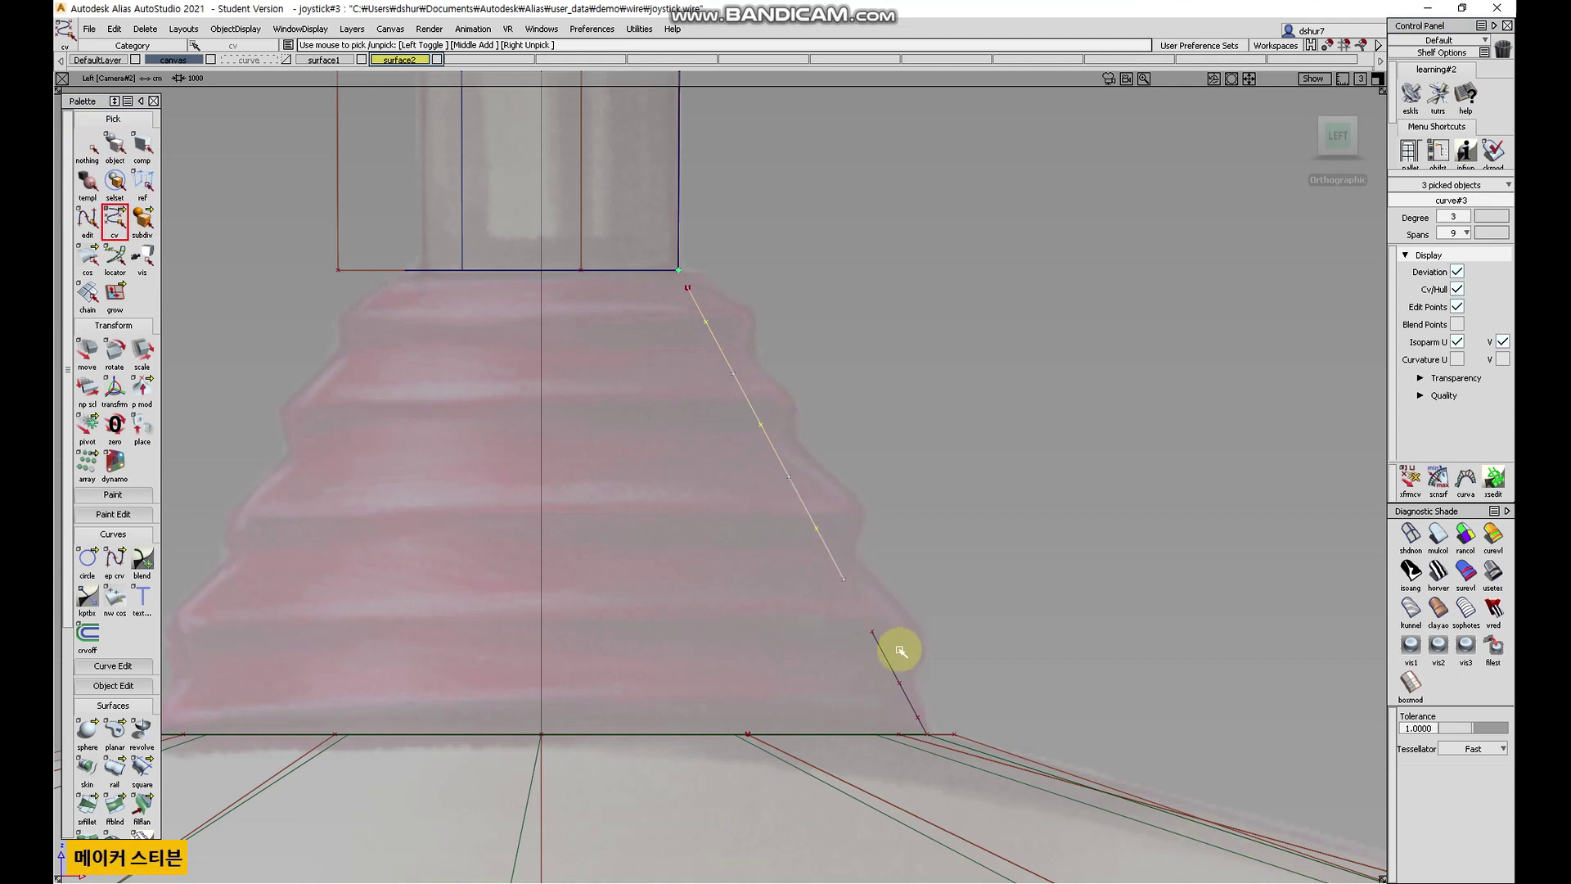
click(872, 631)
click(918, 717)
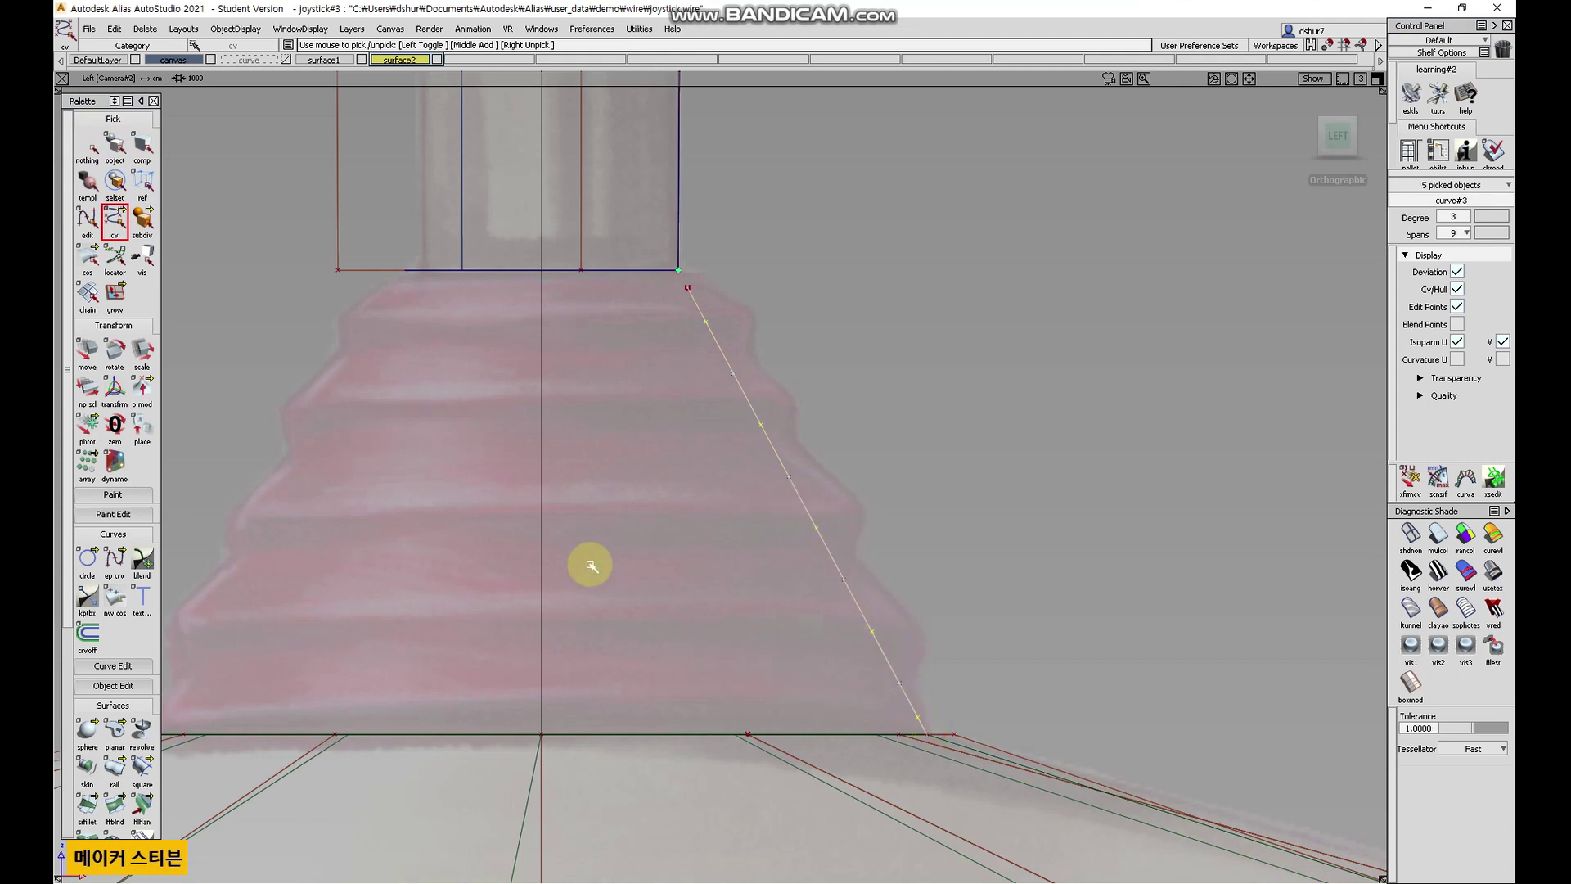
click(87, 354)
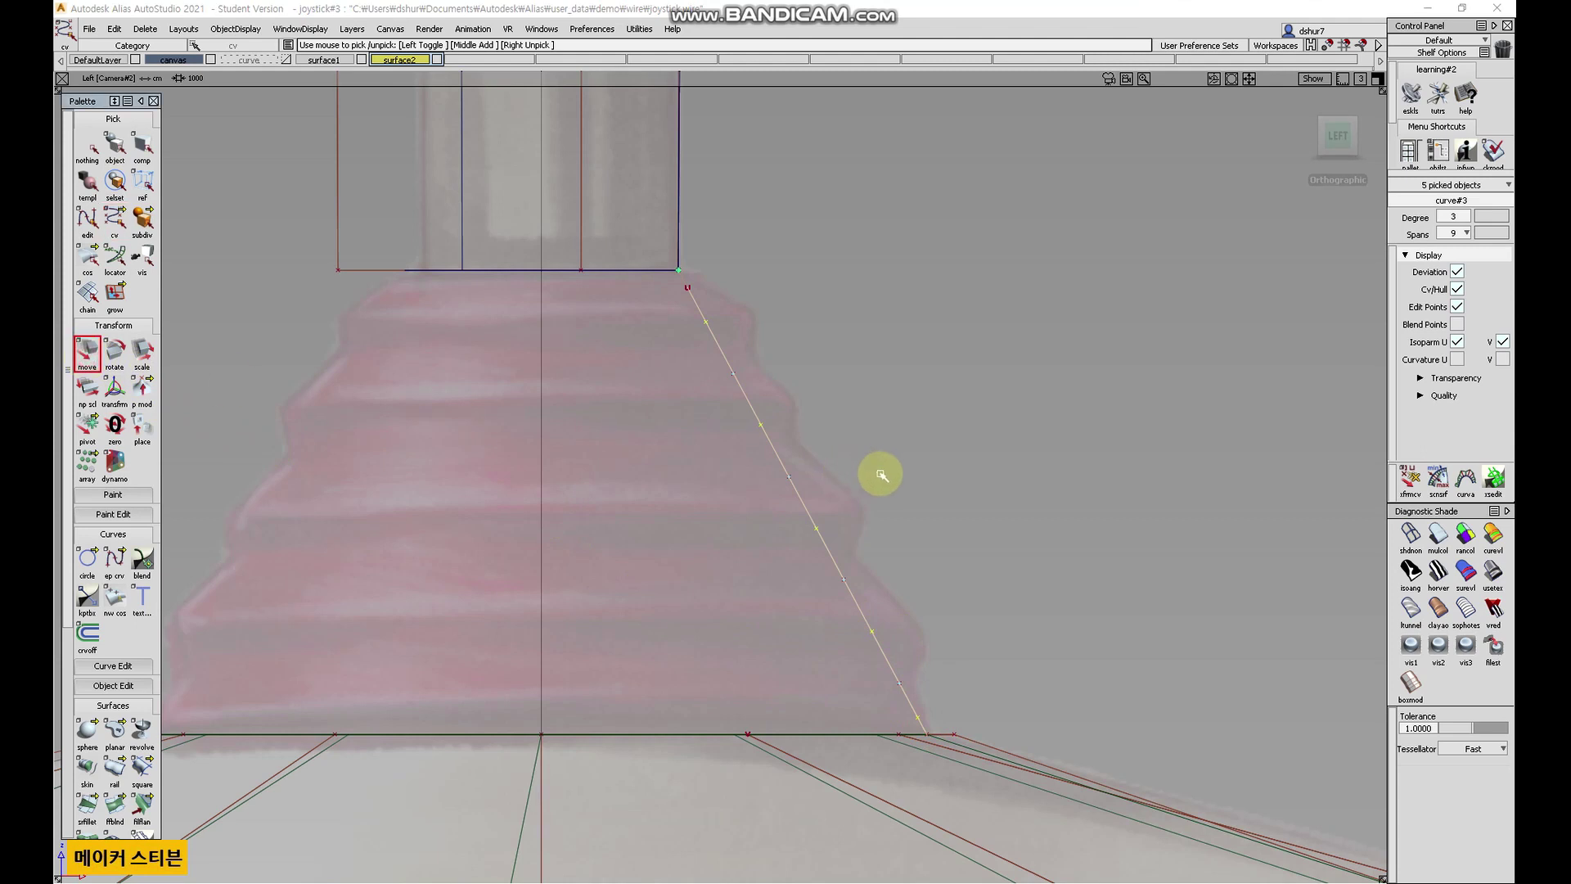
drag(876, 473, 931, 435)
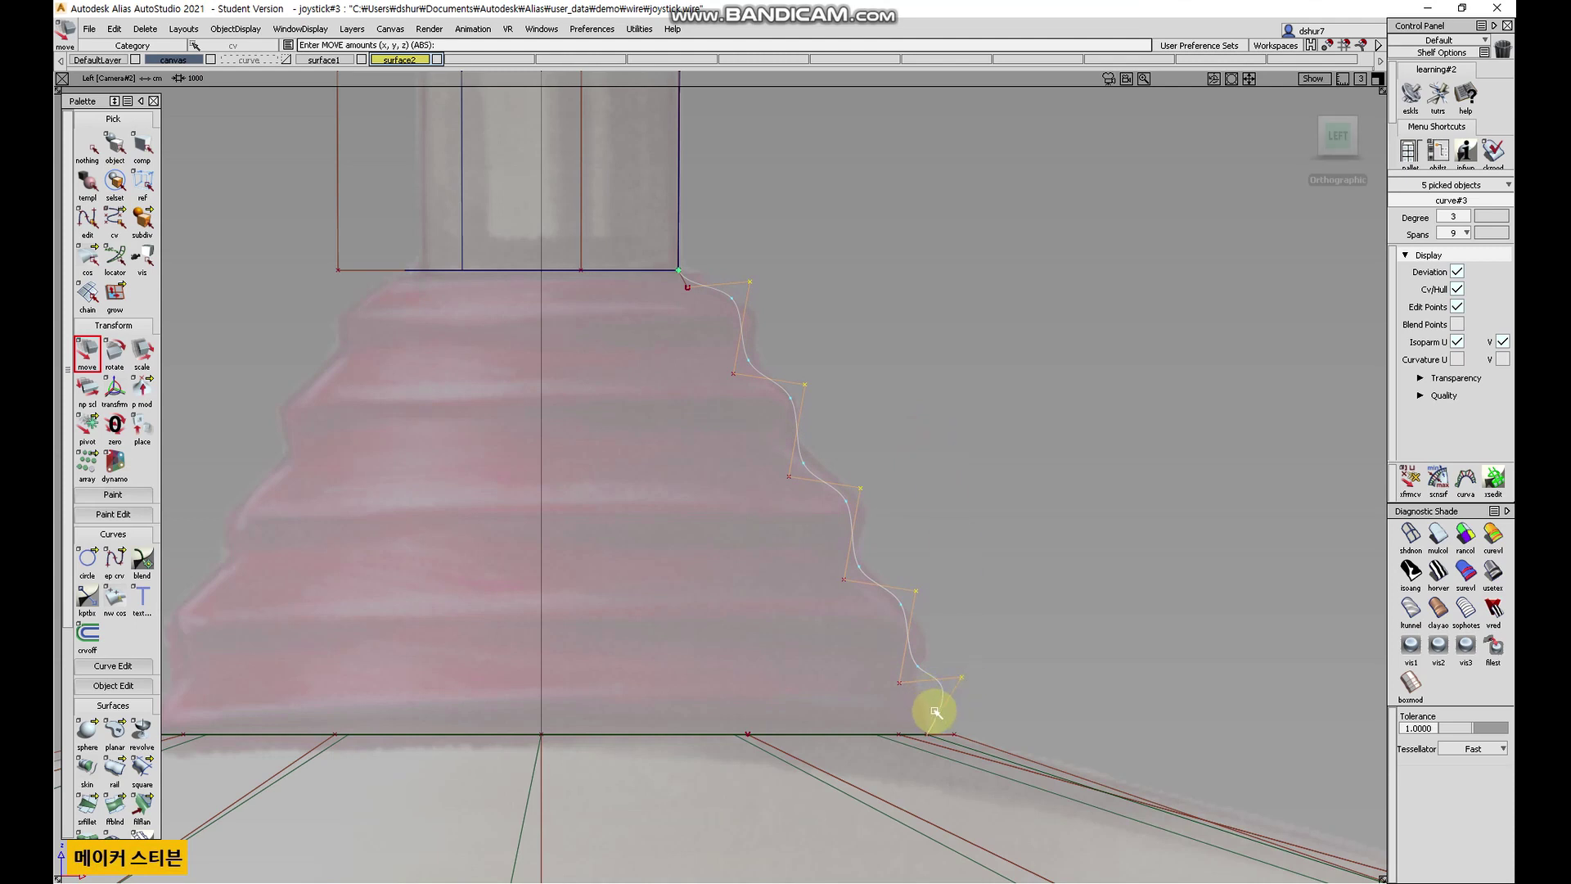
- Fine-tune the wavy profile curve by shifting the five outer CVs together, then adjusting single CVs to follow the bellows in the canvas sketch
mouse_move(957, 543)
mouse_down()
mouse_move(979, 526)
mouse_move(983, 539)
mouse_up()
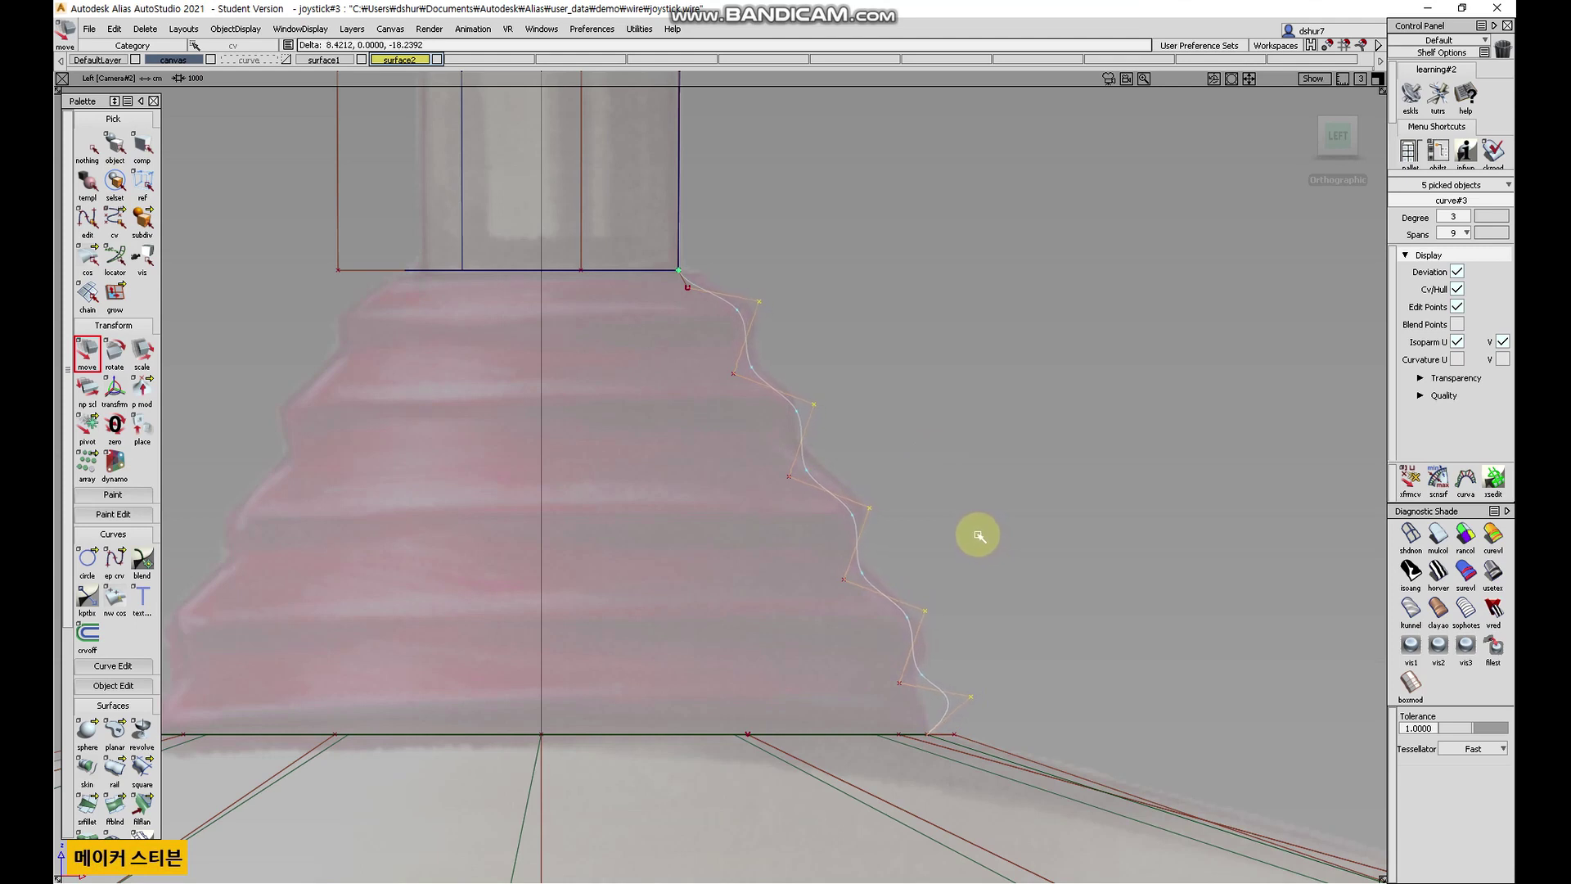
click(971, 697)
mouse_move(975, 698)
mouse_down()
mouse_move(1021, 688)
mouse_move(1003, 689)
mouse_up()
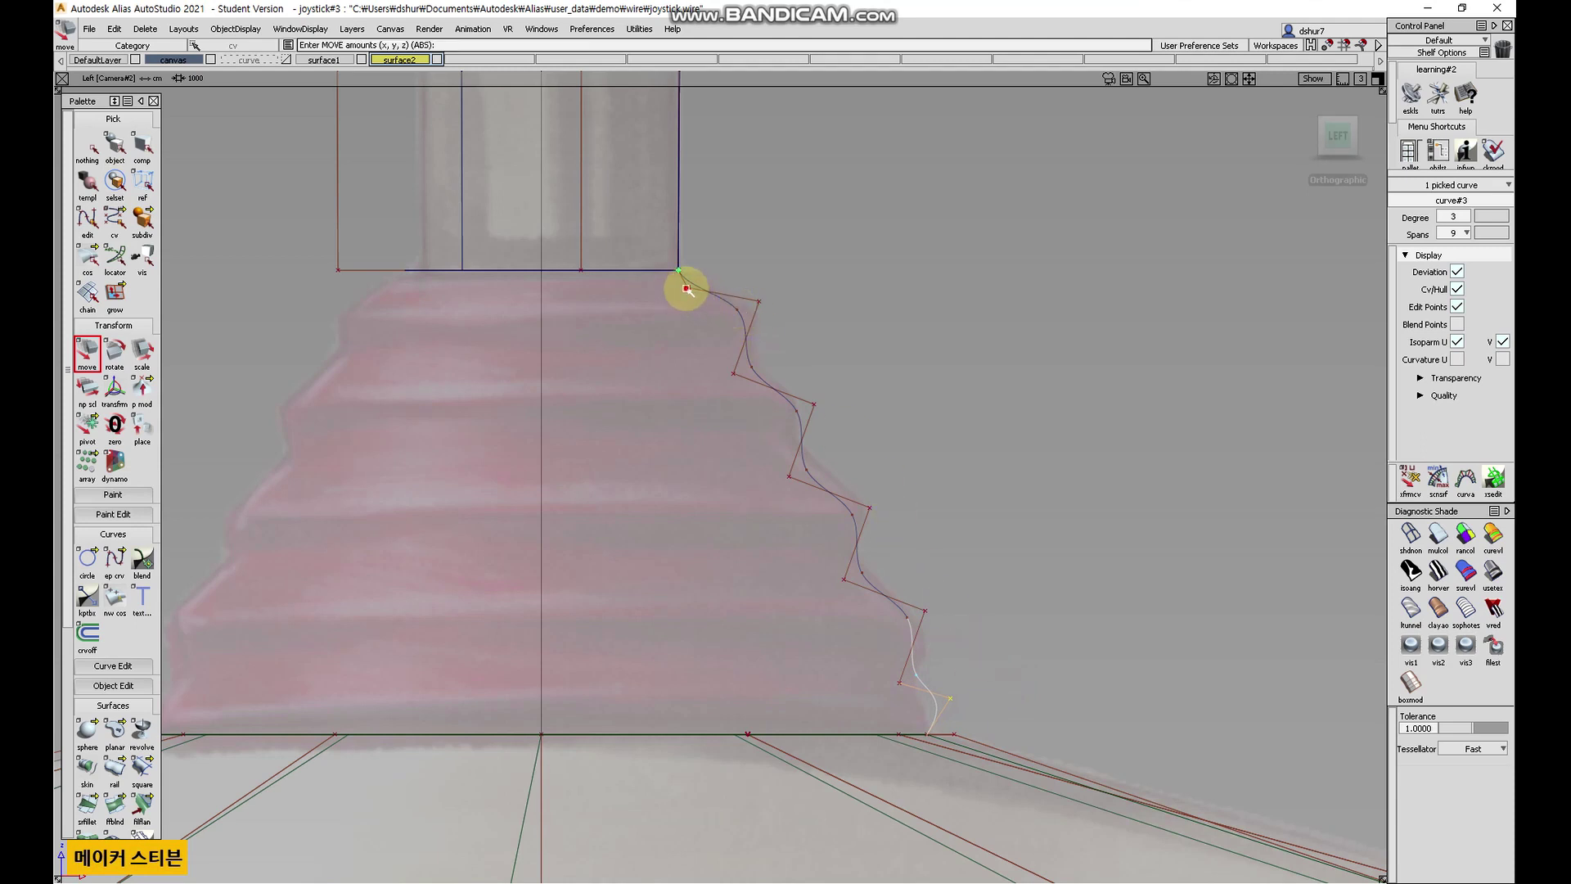
drag(685, 288, 709, 280)
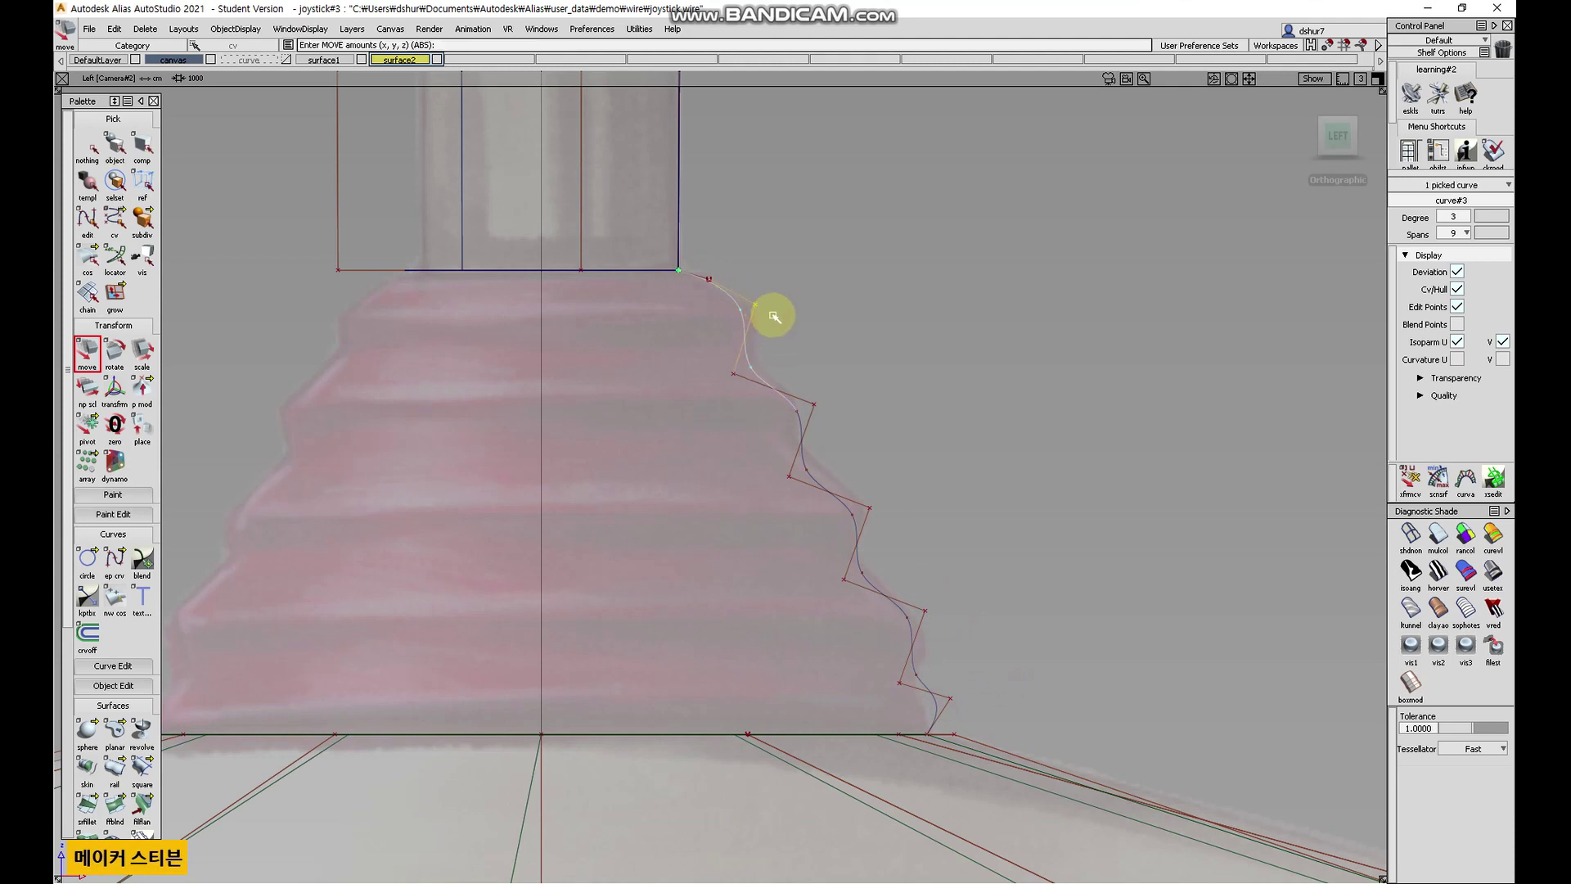
drag(810, 407, 812, 400)
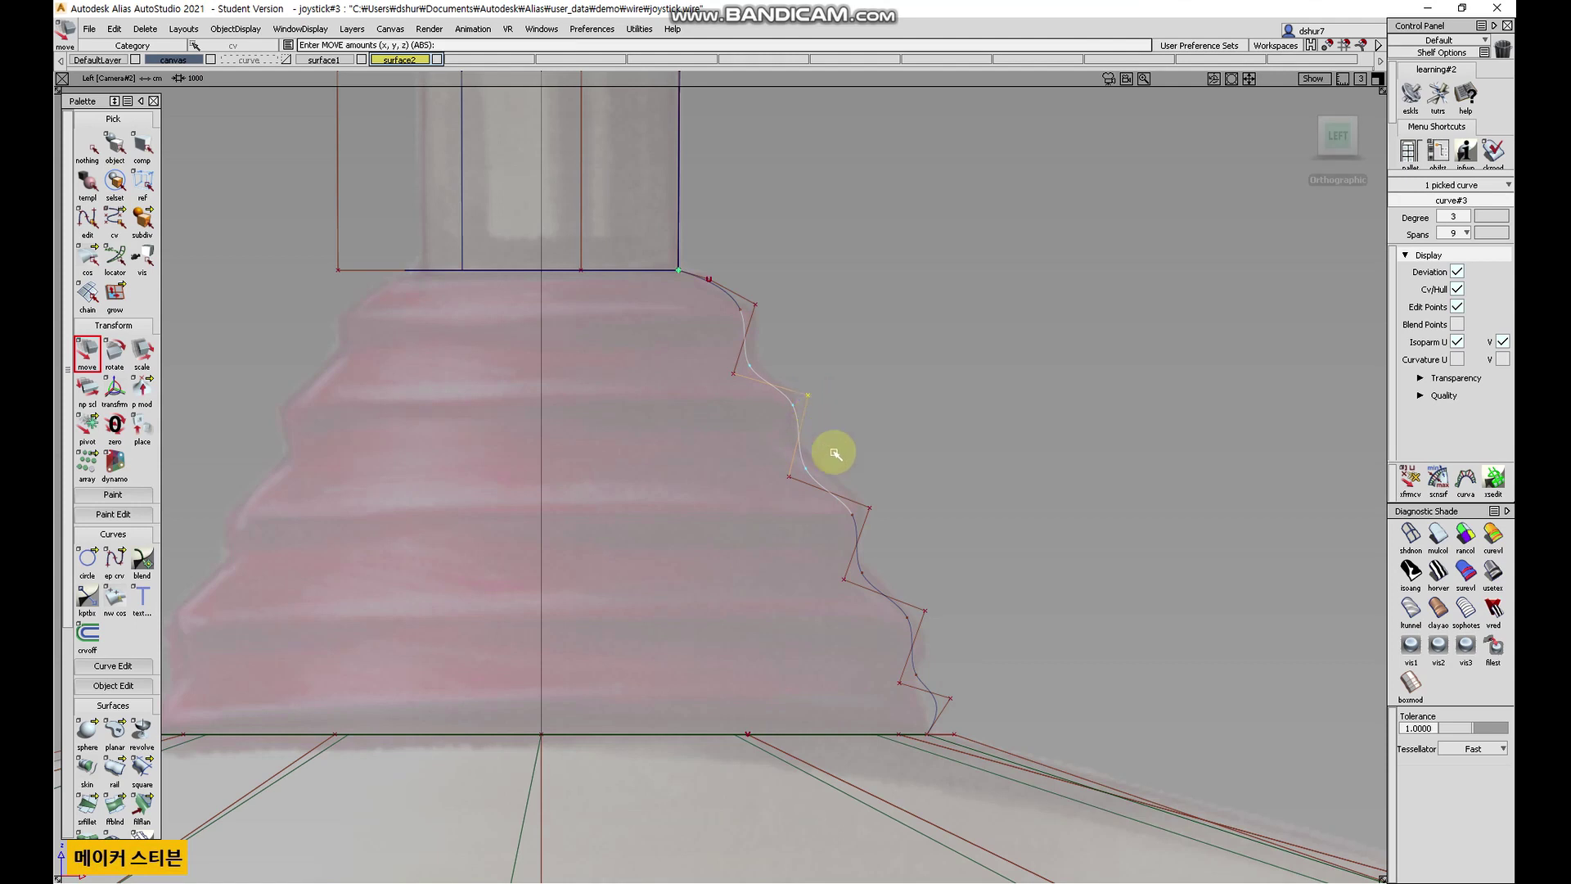
drag(870, 511, 877, 518)
drag(924, 613, 921, 607)
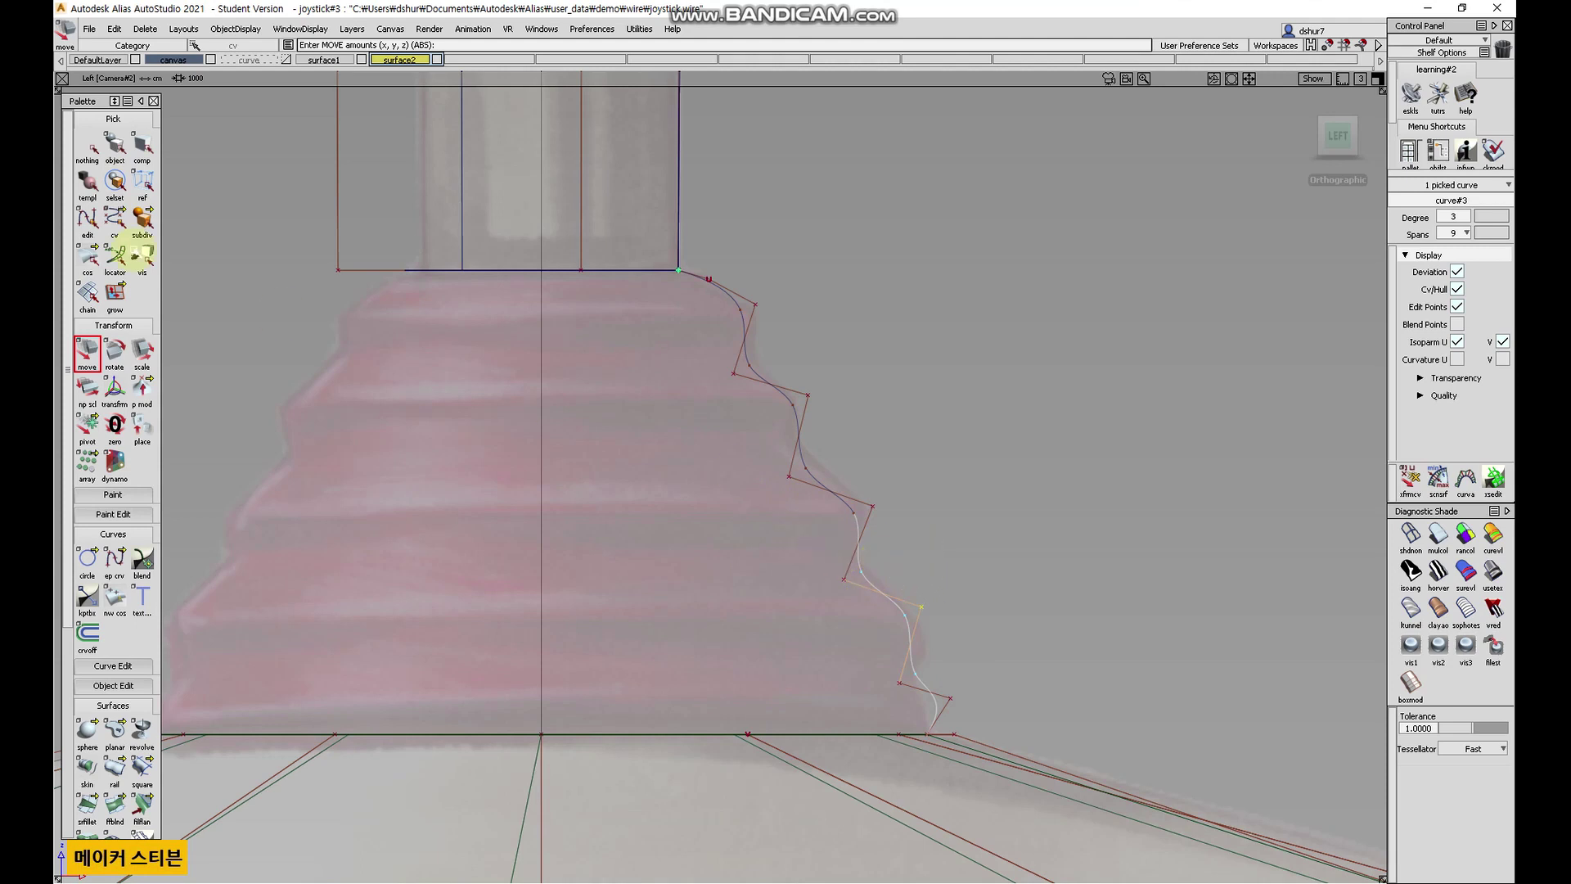
click(86, 144)
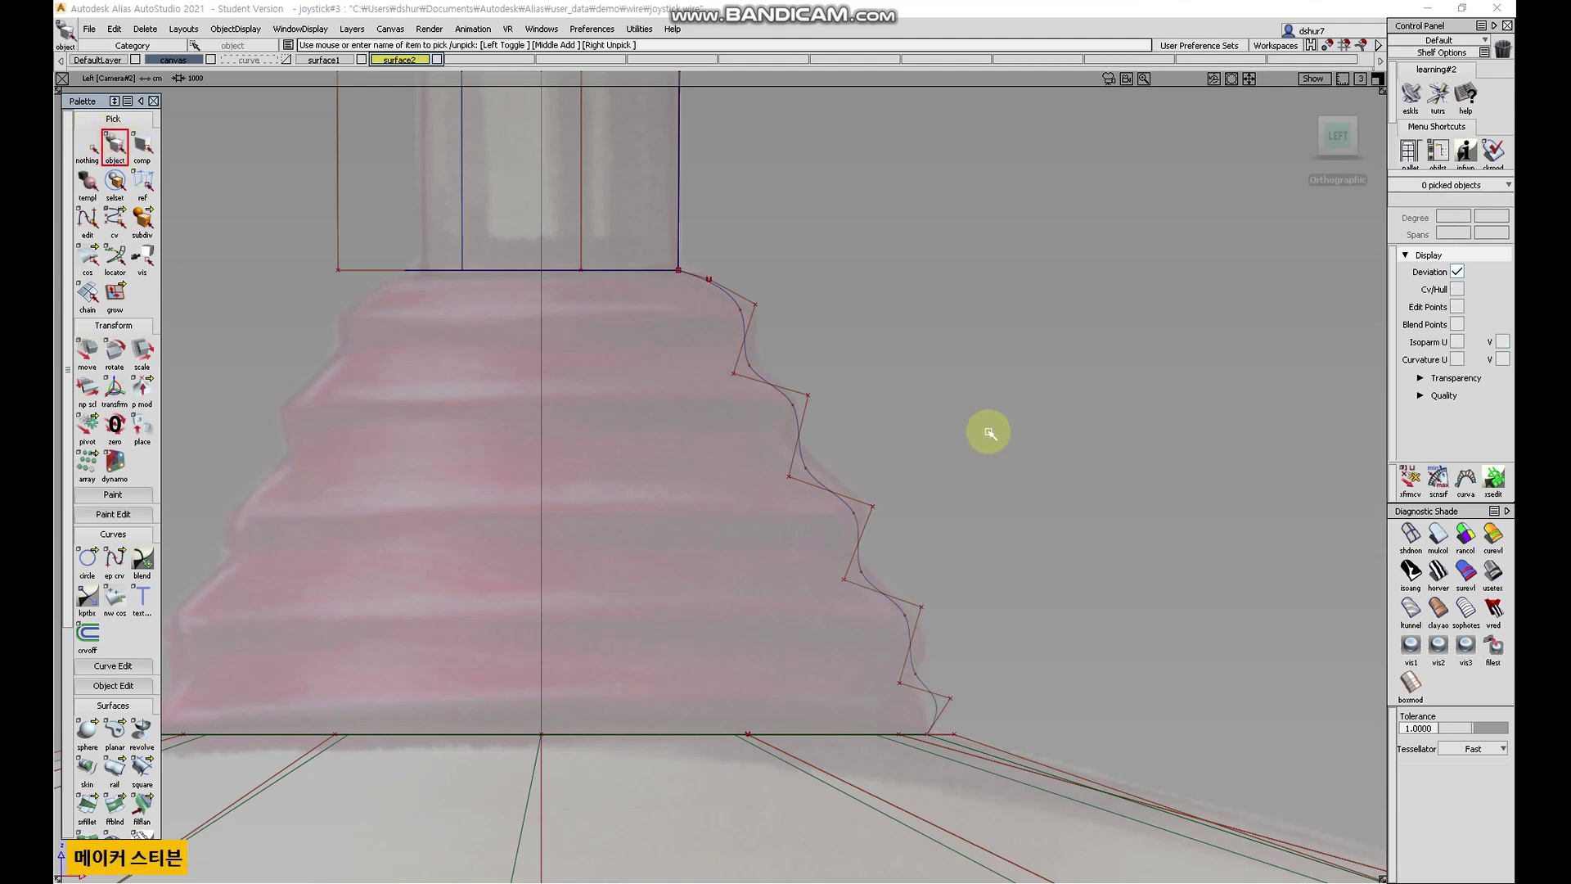
- Turn off the CV/hull display of the handle and base surfaces in the perspective view and clear the selection
alt+shift+drag(1059, 428, 657, 355)
alt+shift+drag(883, 357, 769, 364)
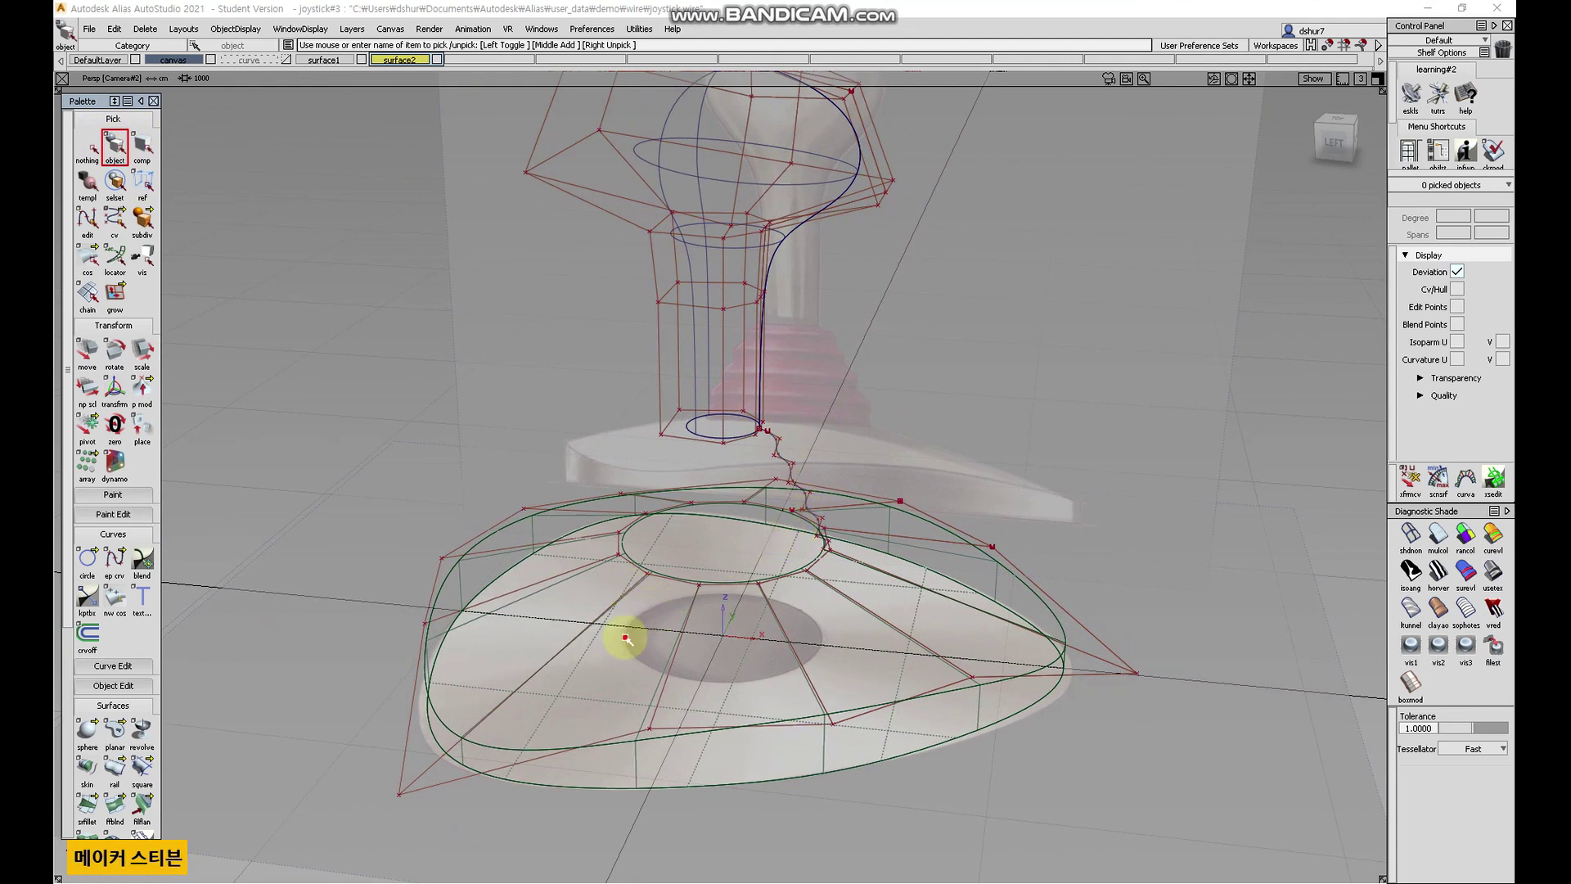
drag(624, 638, 709, 364)
click(1457, 289)
click(86, 146)
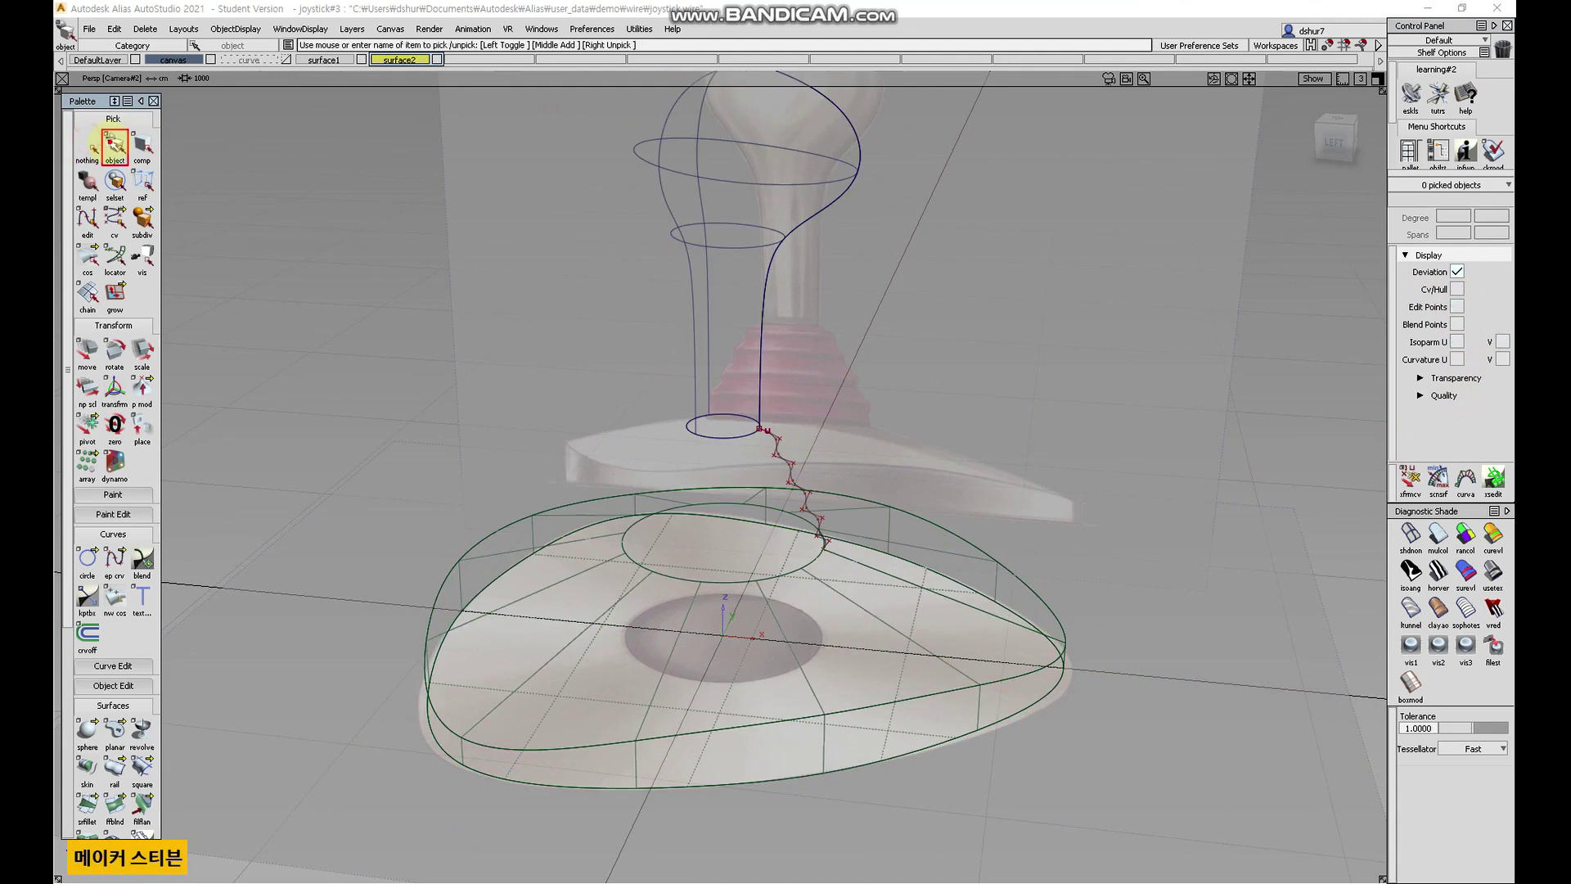
- Try to revolve the wavy profile curve about its local Z axis and undo the result
click(793, 459)
alt+shift+drag(905, 491, 641, 467)
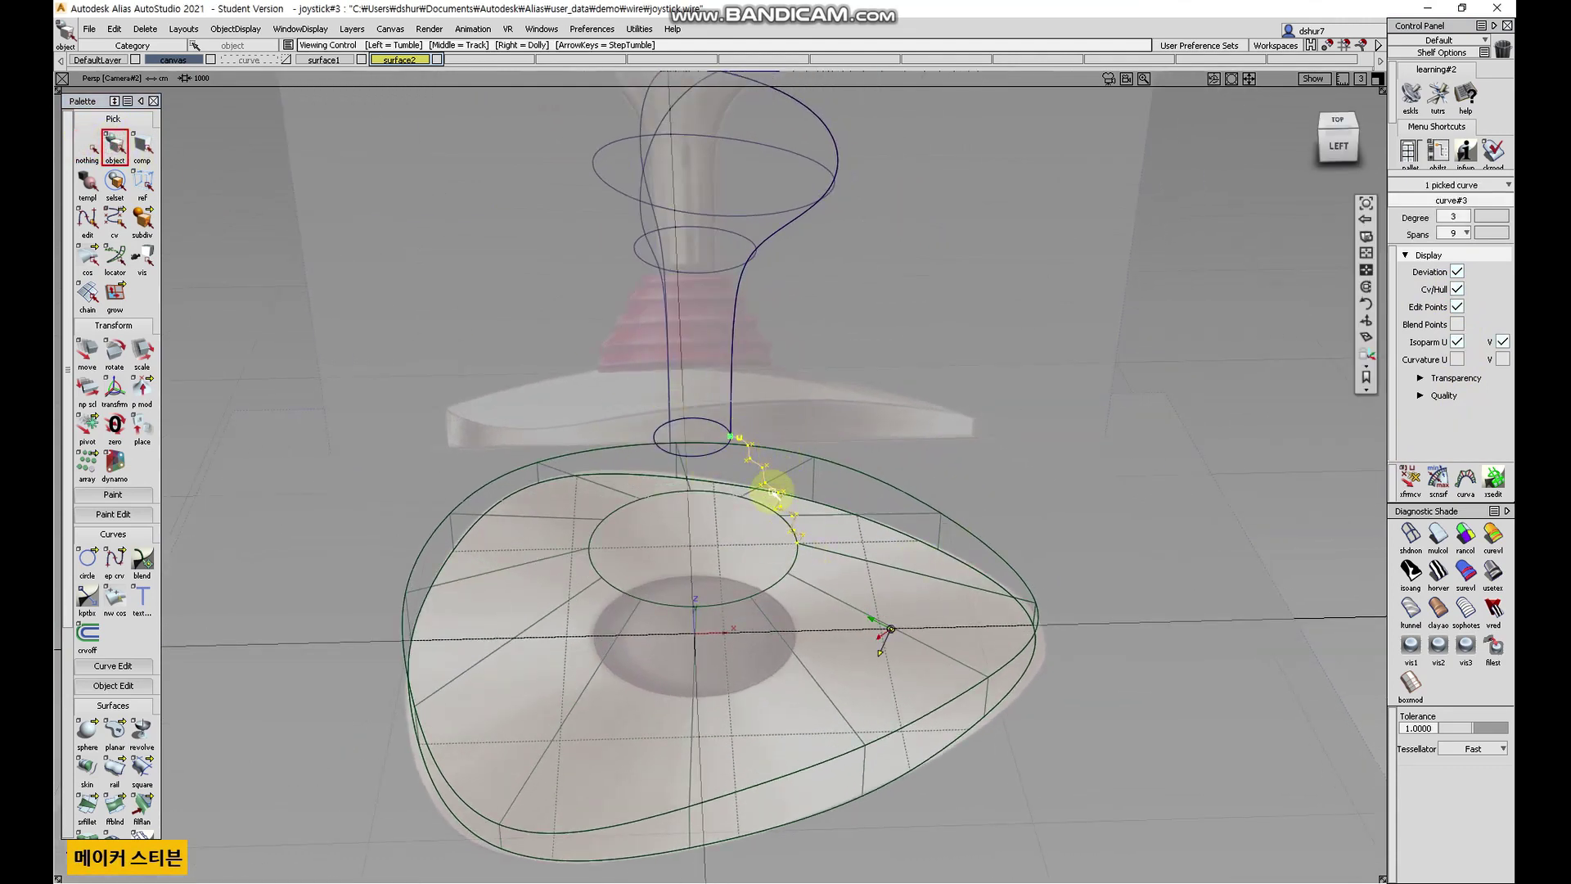
alt+shift+drag(951, 387, 785, 512)
mouse_move(785, 512)
alt+shift+right_down()
mouse_move(818, 476)
mouse_move(746, 533)
mouse_move(764, 514)
alt+shift+right_up()
alt+shift+drag(776, 502, 435, 505)
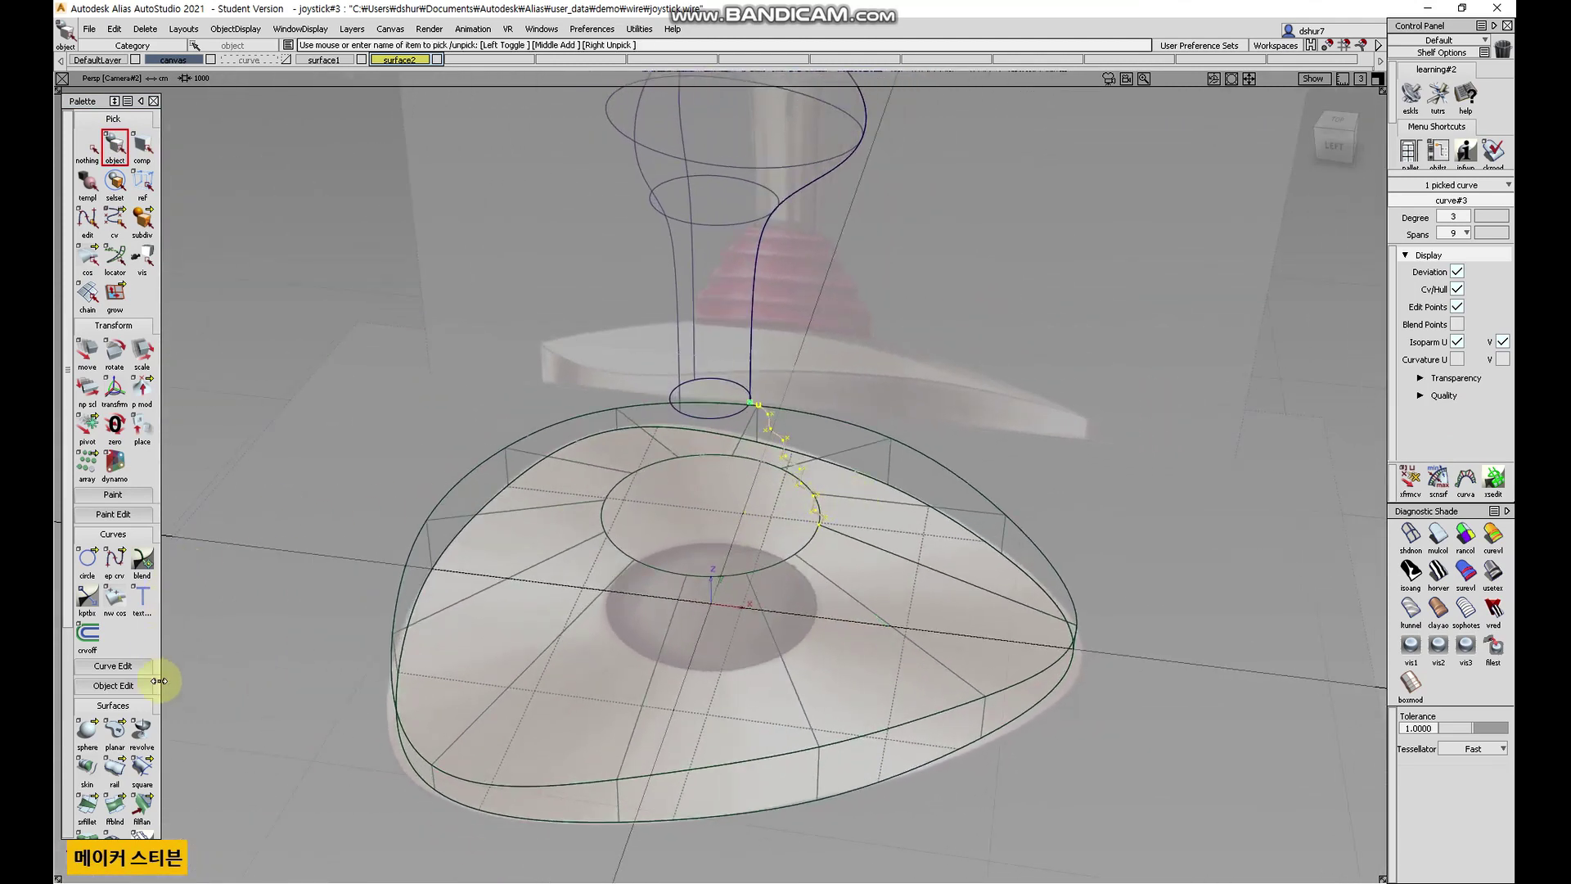
scroll(156, 679, down, 3)
click(141, 624)
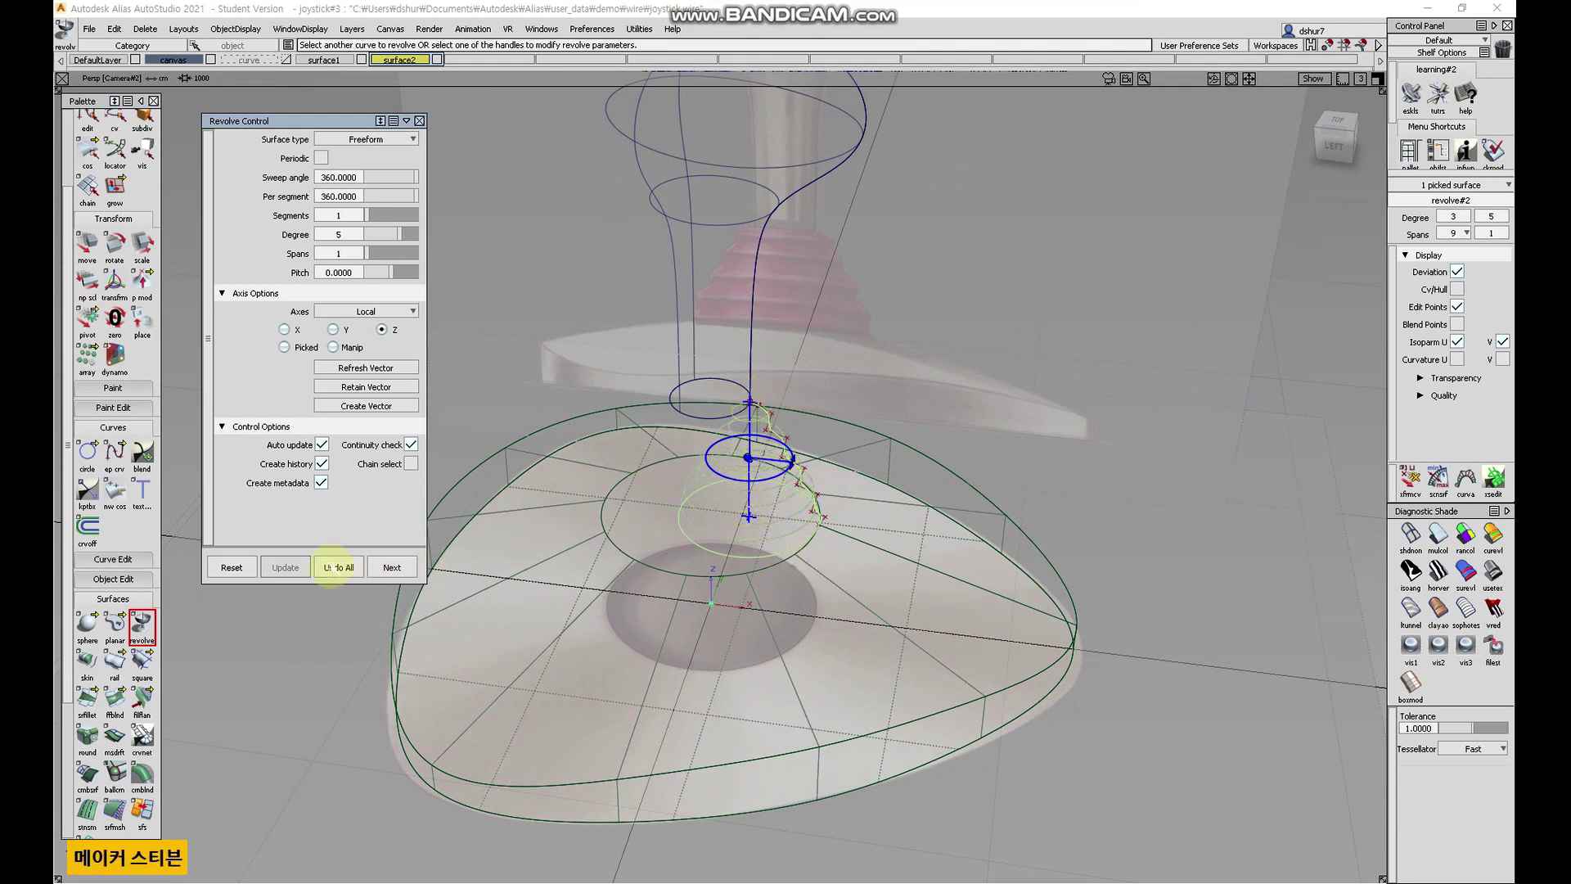
click(334, 567)
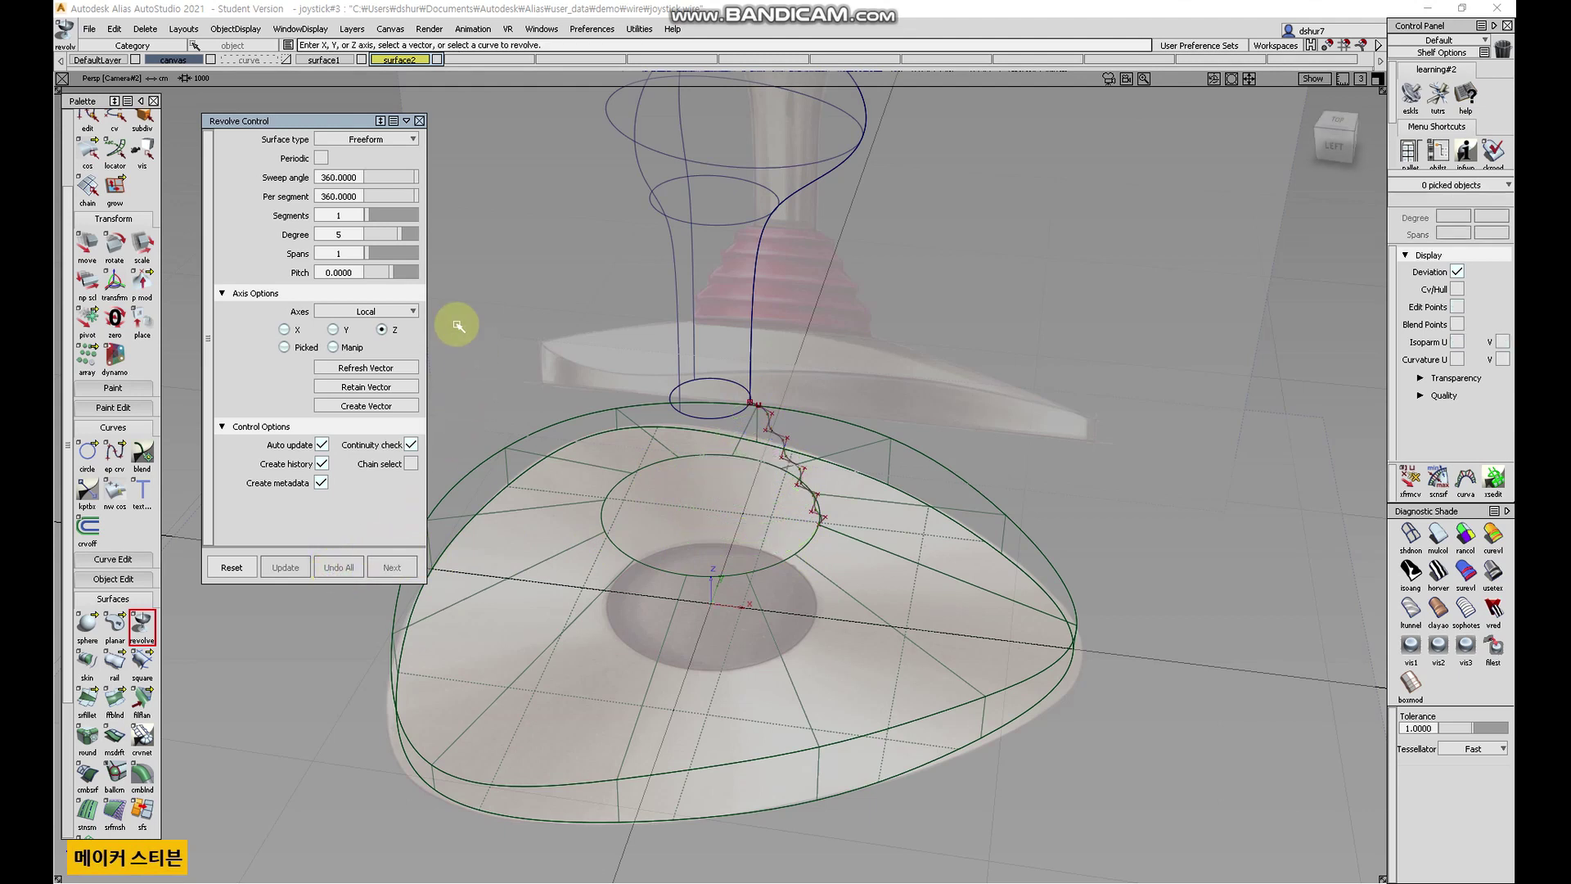
- Try to move the wavy profile curve's pivot to the origin in the perspective view, and clear the selection
click(71, 125)
click(113, 144)
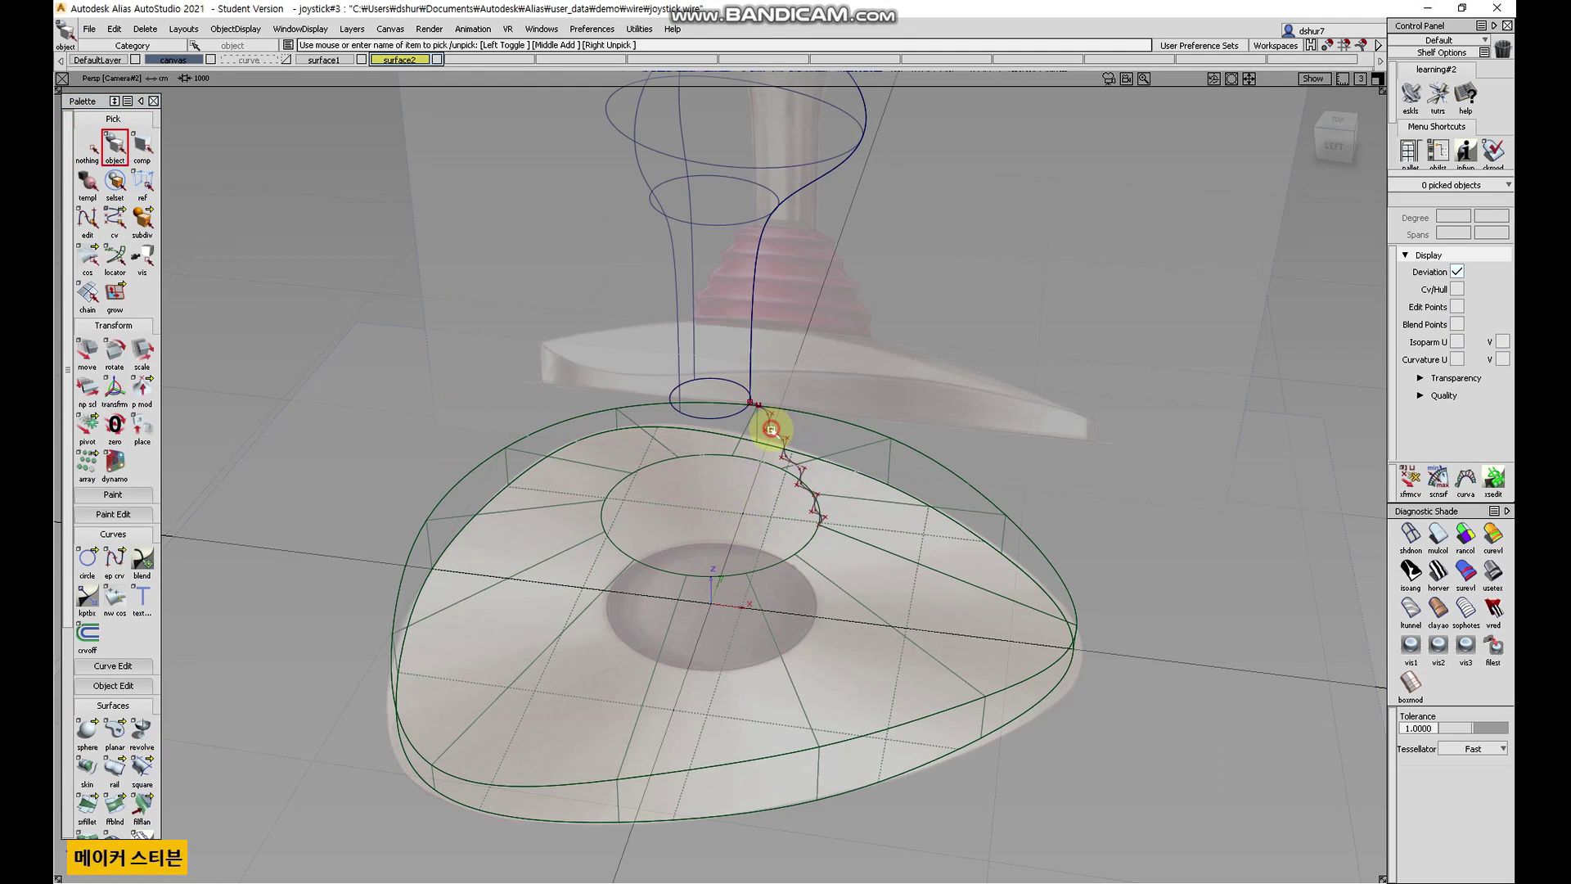
click(757, 415)
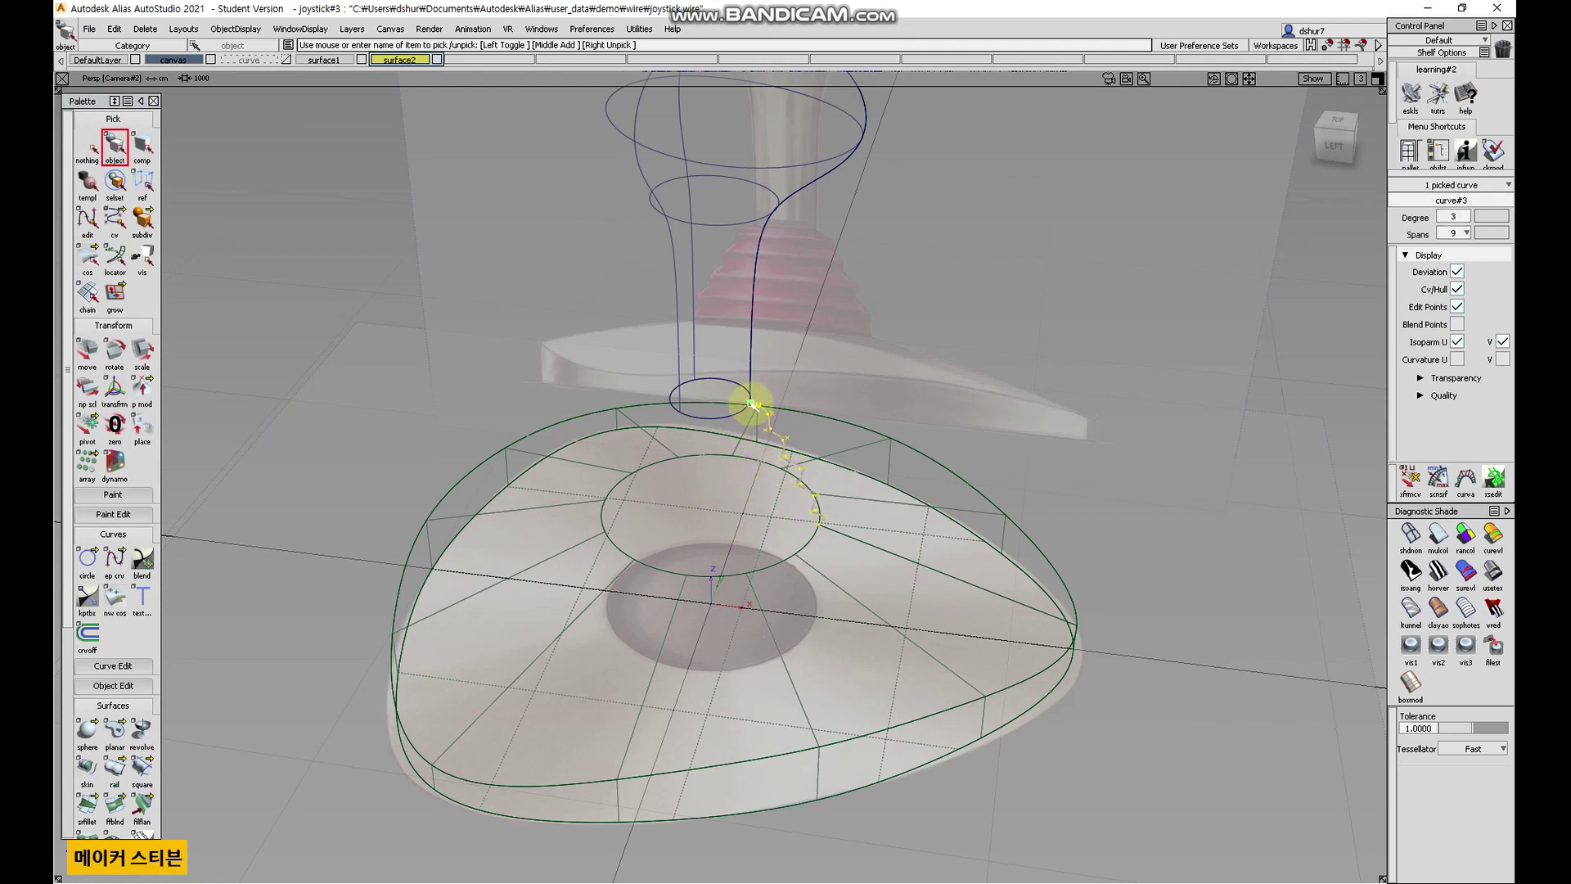
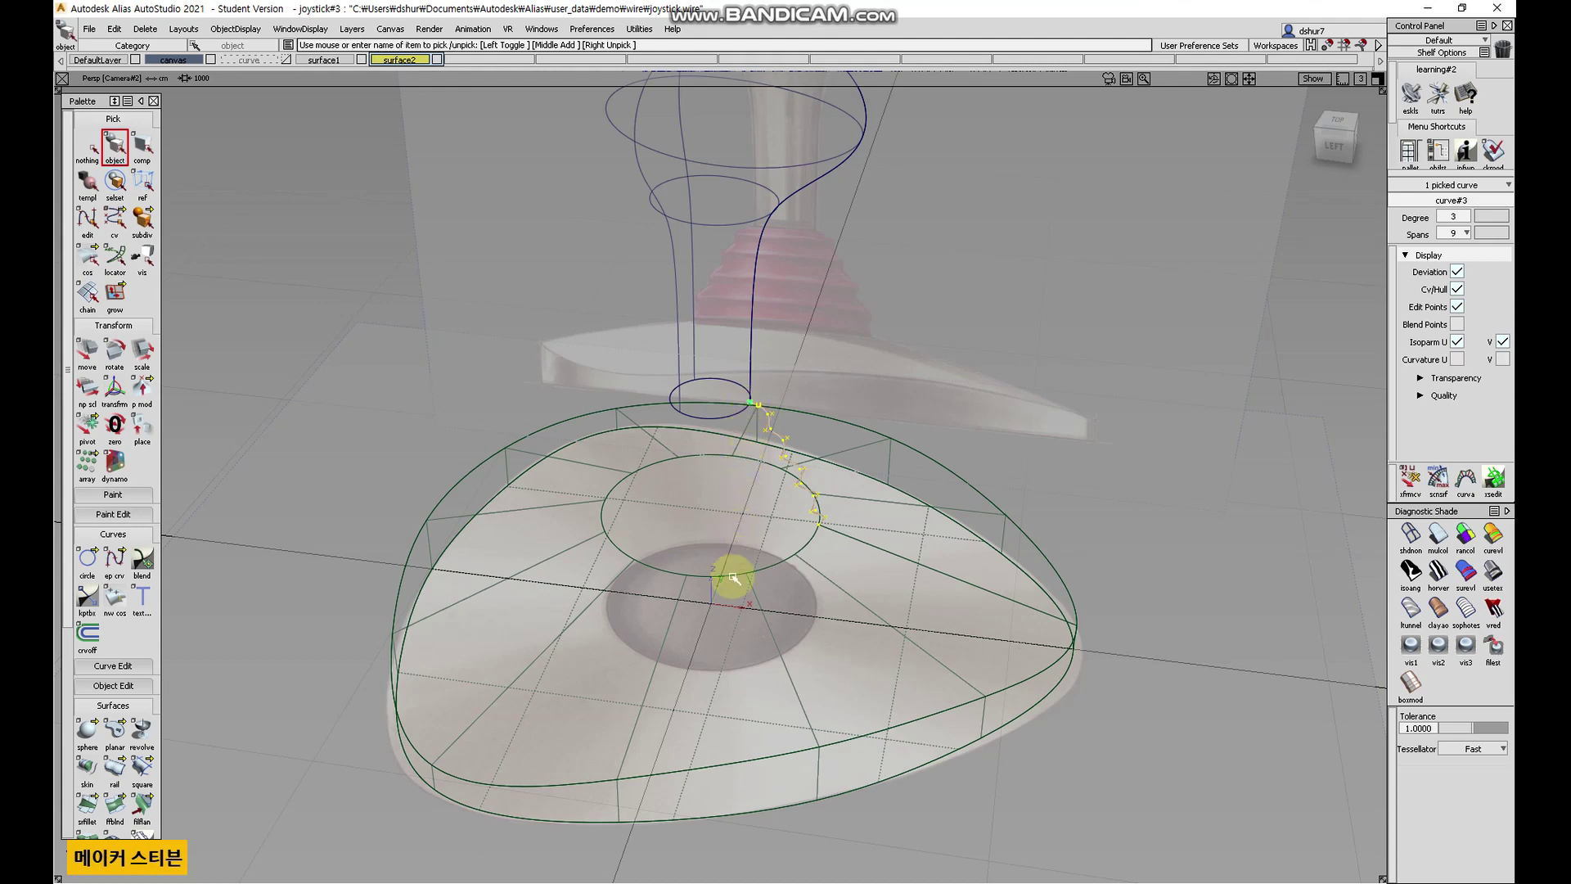
alt+shift+drag(745, 663, 690, 642)
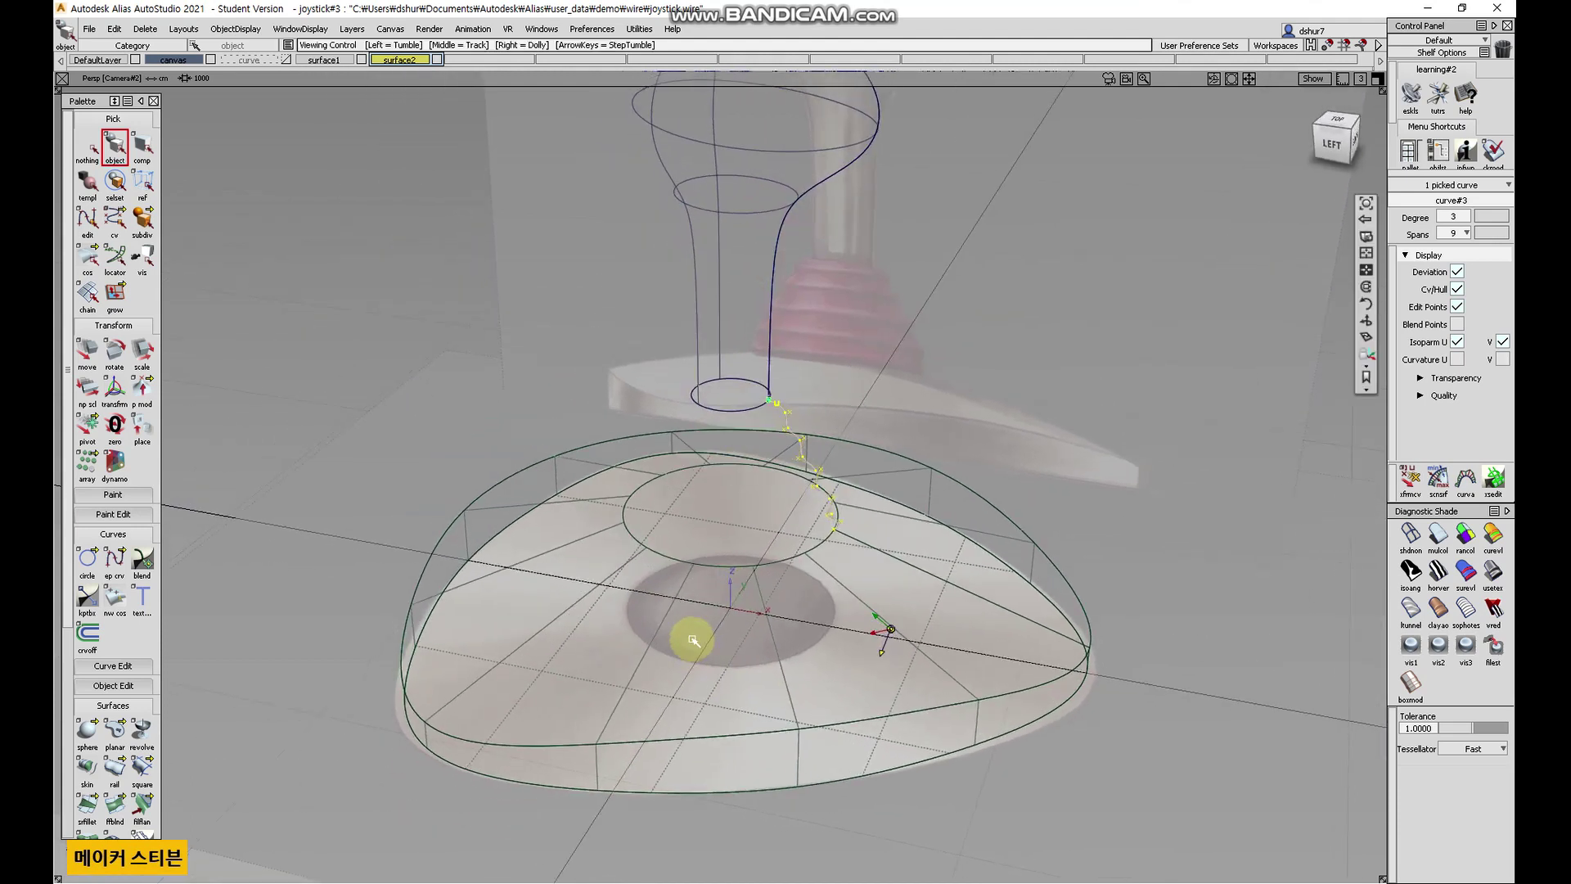
click(88, 424)
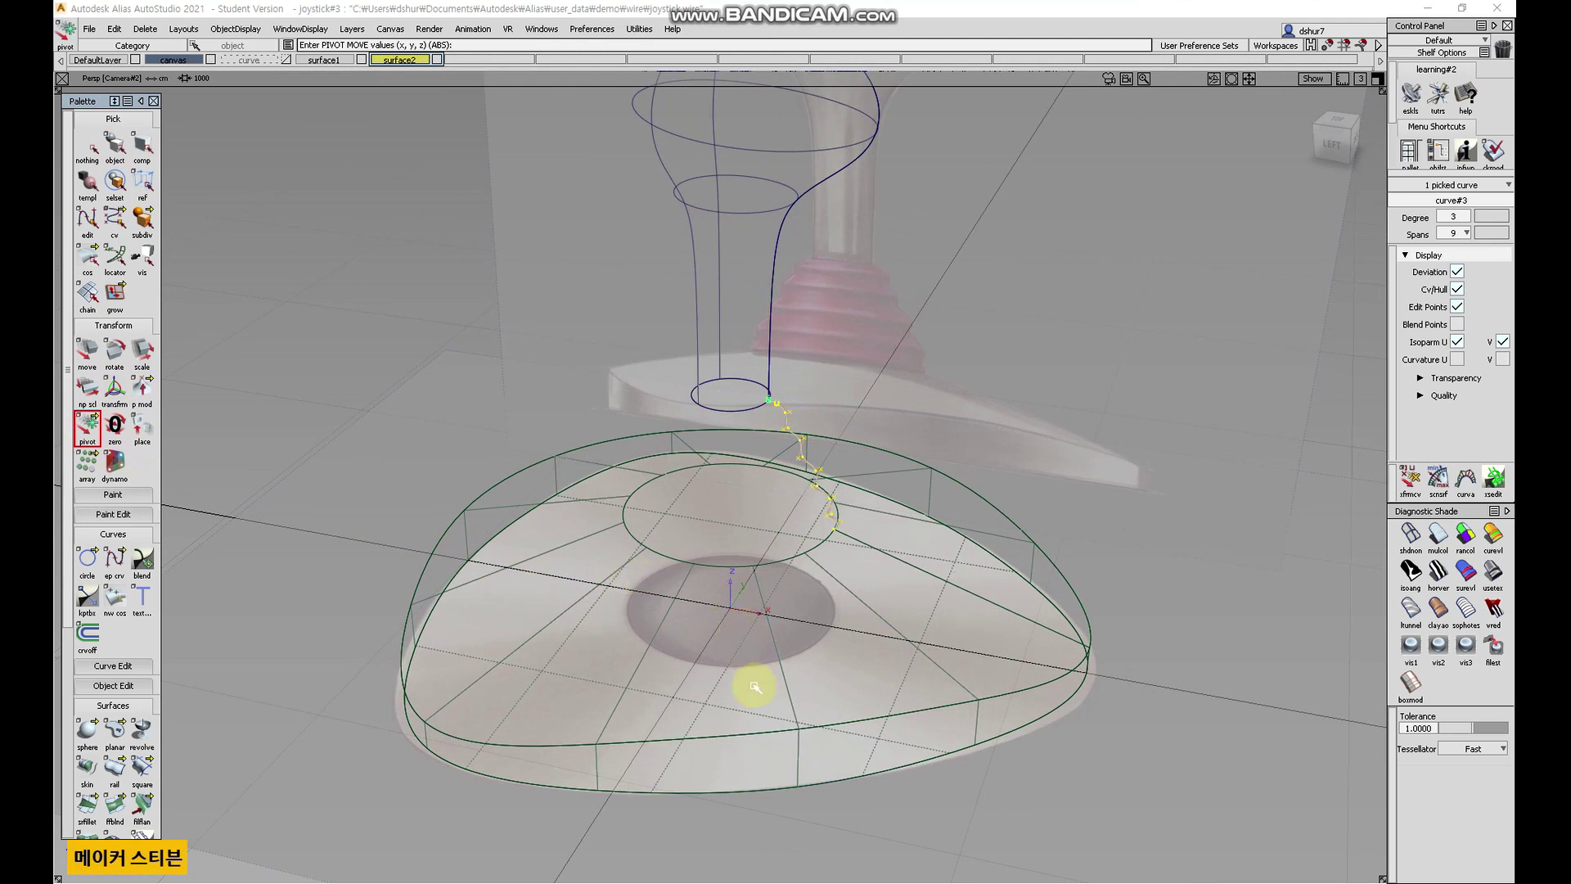
click(729, 613)
mouse_move(809, 708)
alt+shift+mouse_down()
mouse_move(849, 635)
mouse_move(845, 726)
mouse_move(824, 736)
mouse_move(780, 714)
alt+shift+mouse_up()
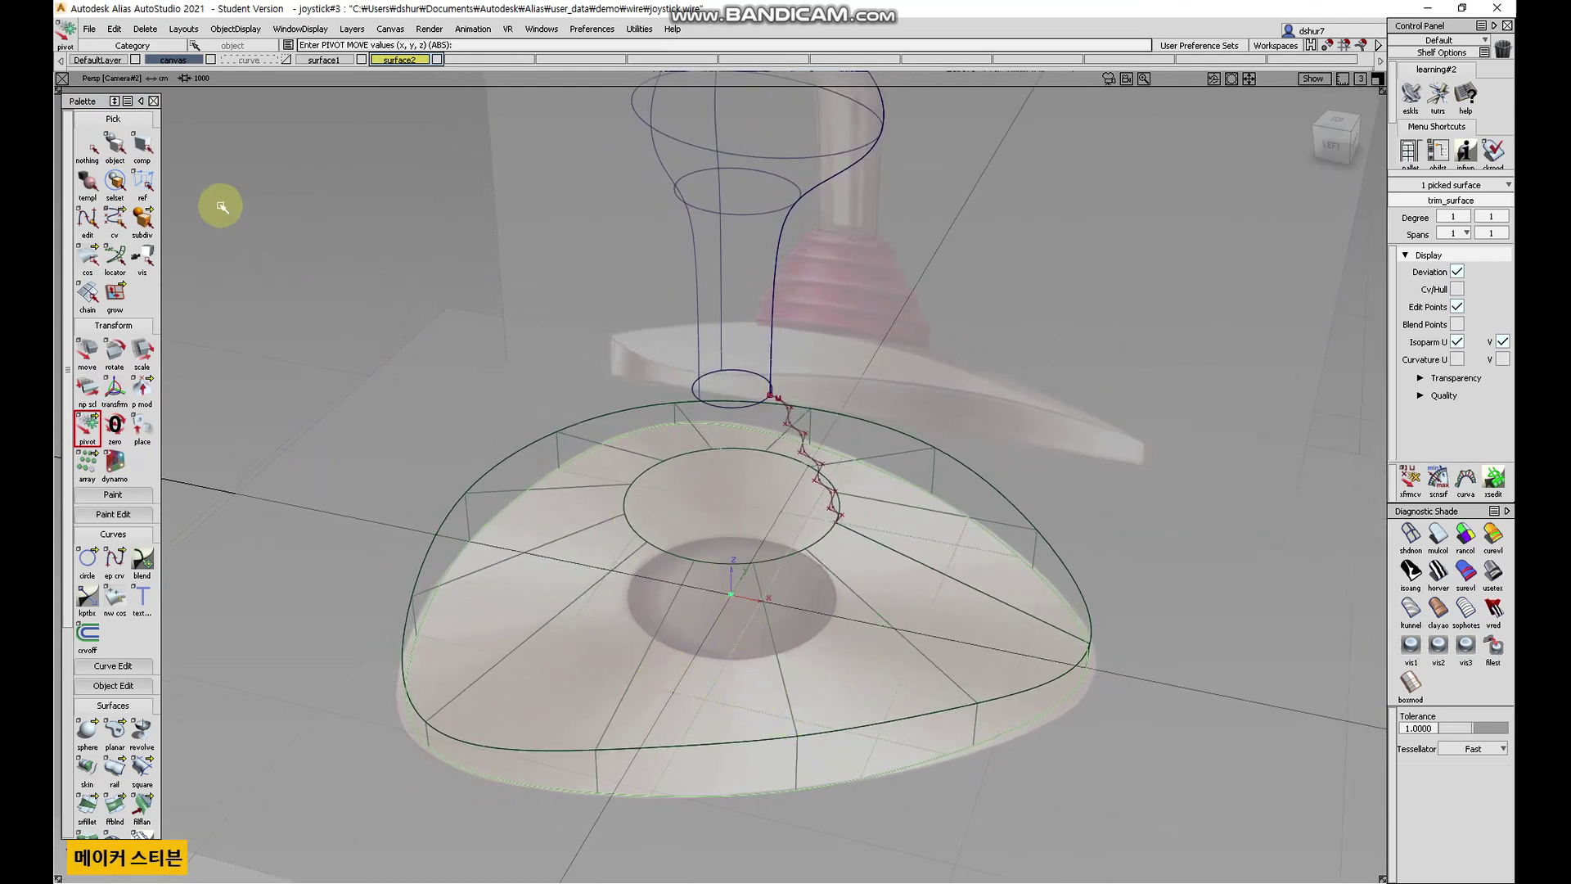
click(86, 146)
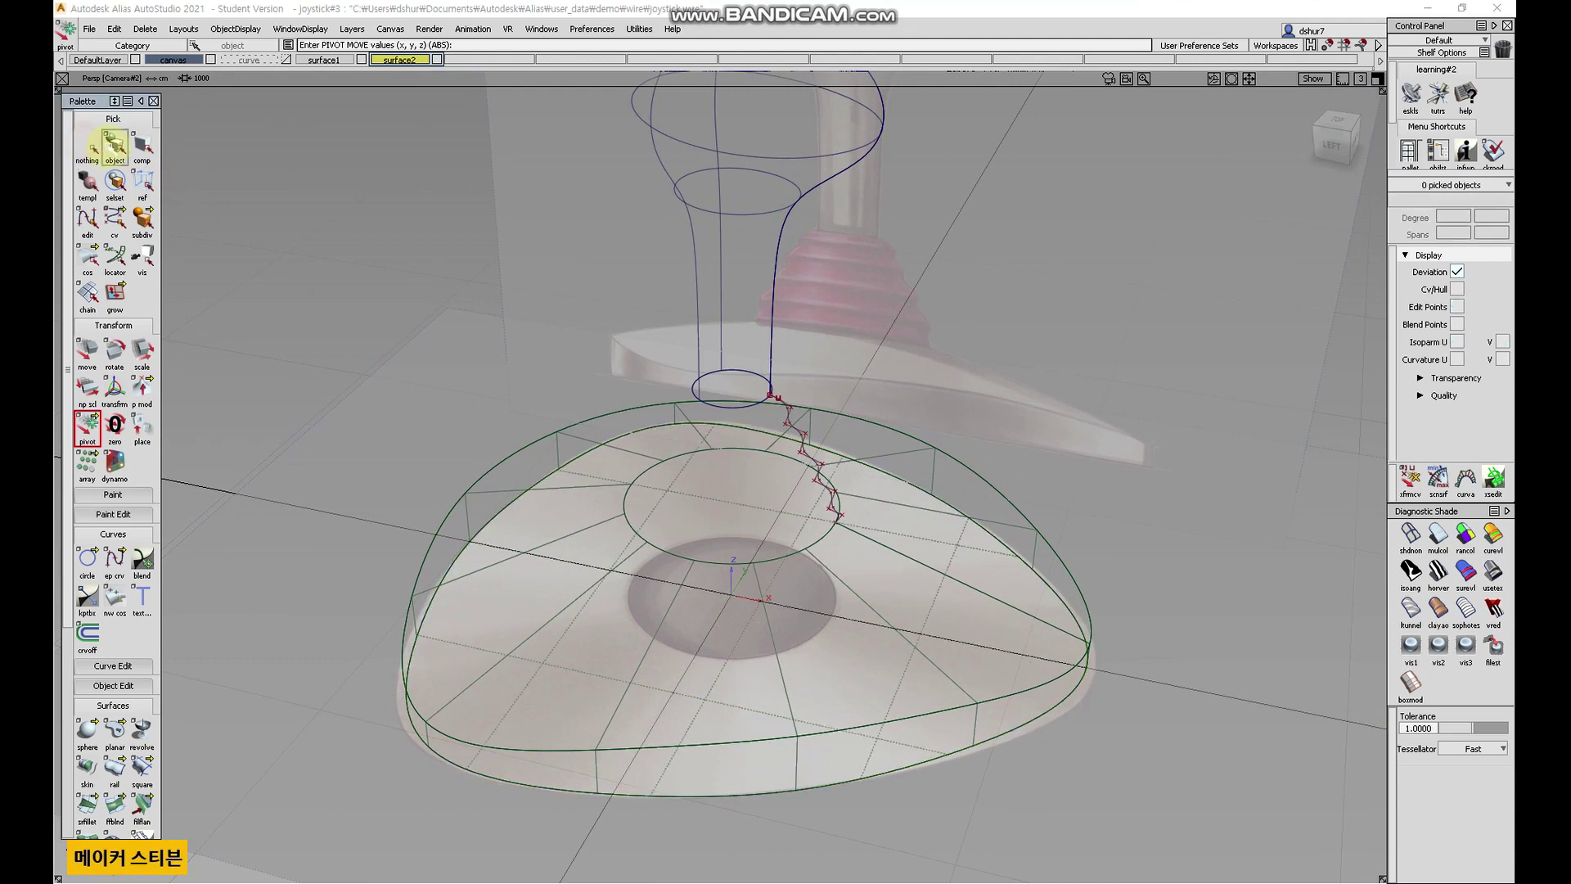
- Pick the wavy profile curve and place its pivot at the origin in the left view
click(786, 411)
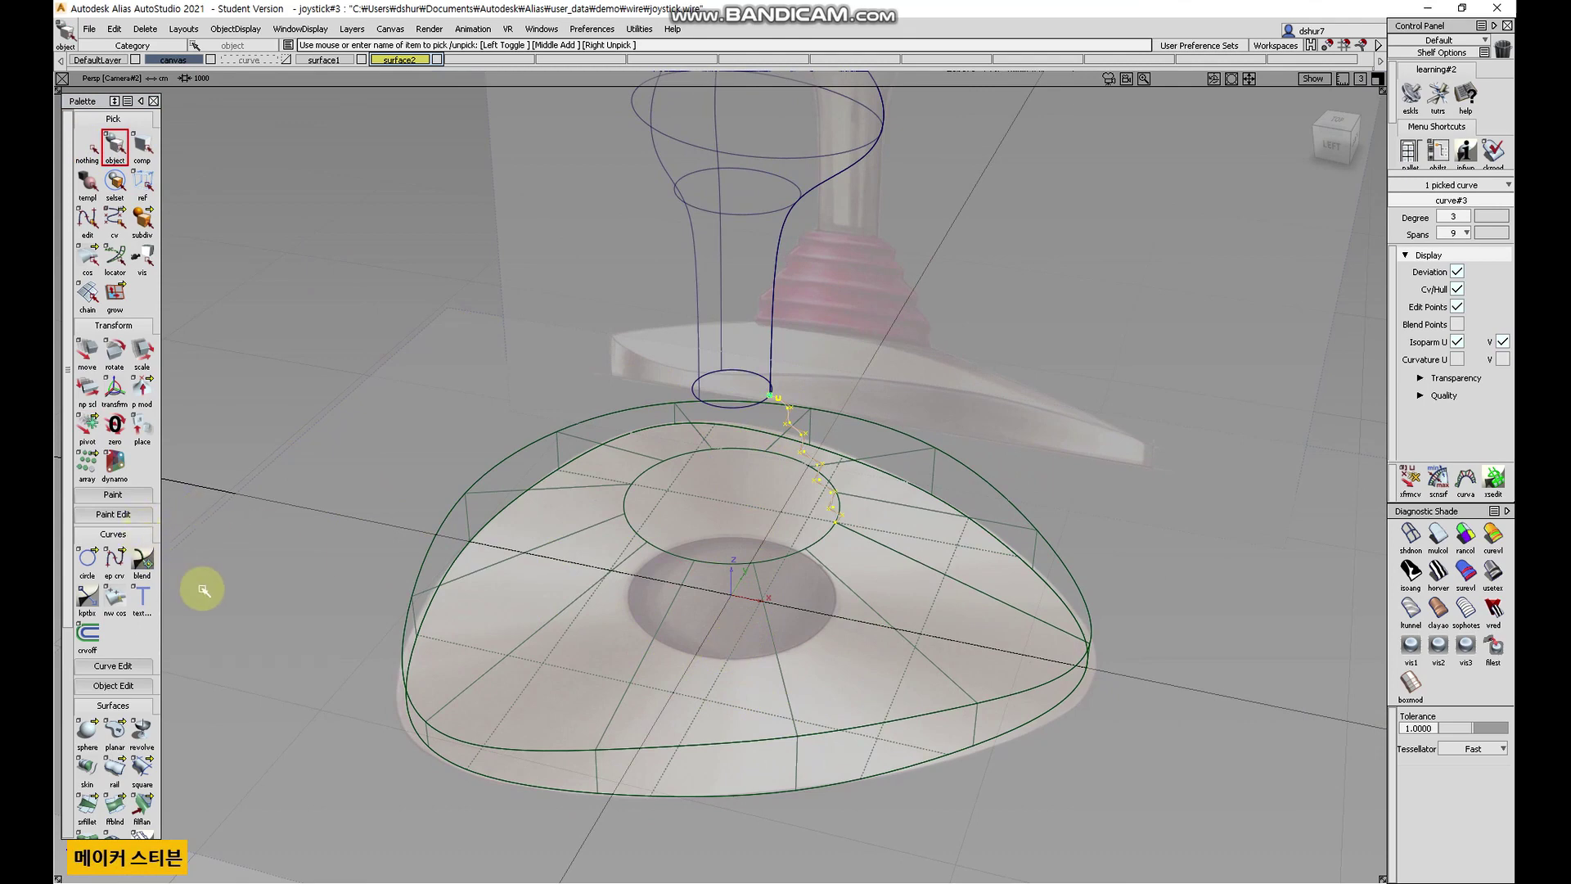
alt+shift+drag(298, 663, 575, 499)
click(1337, 132)
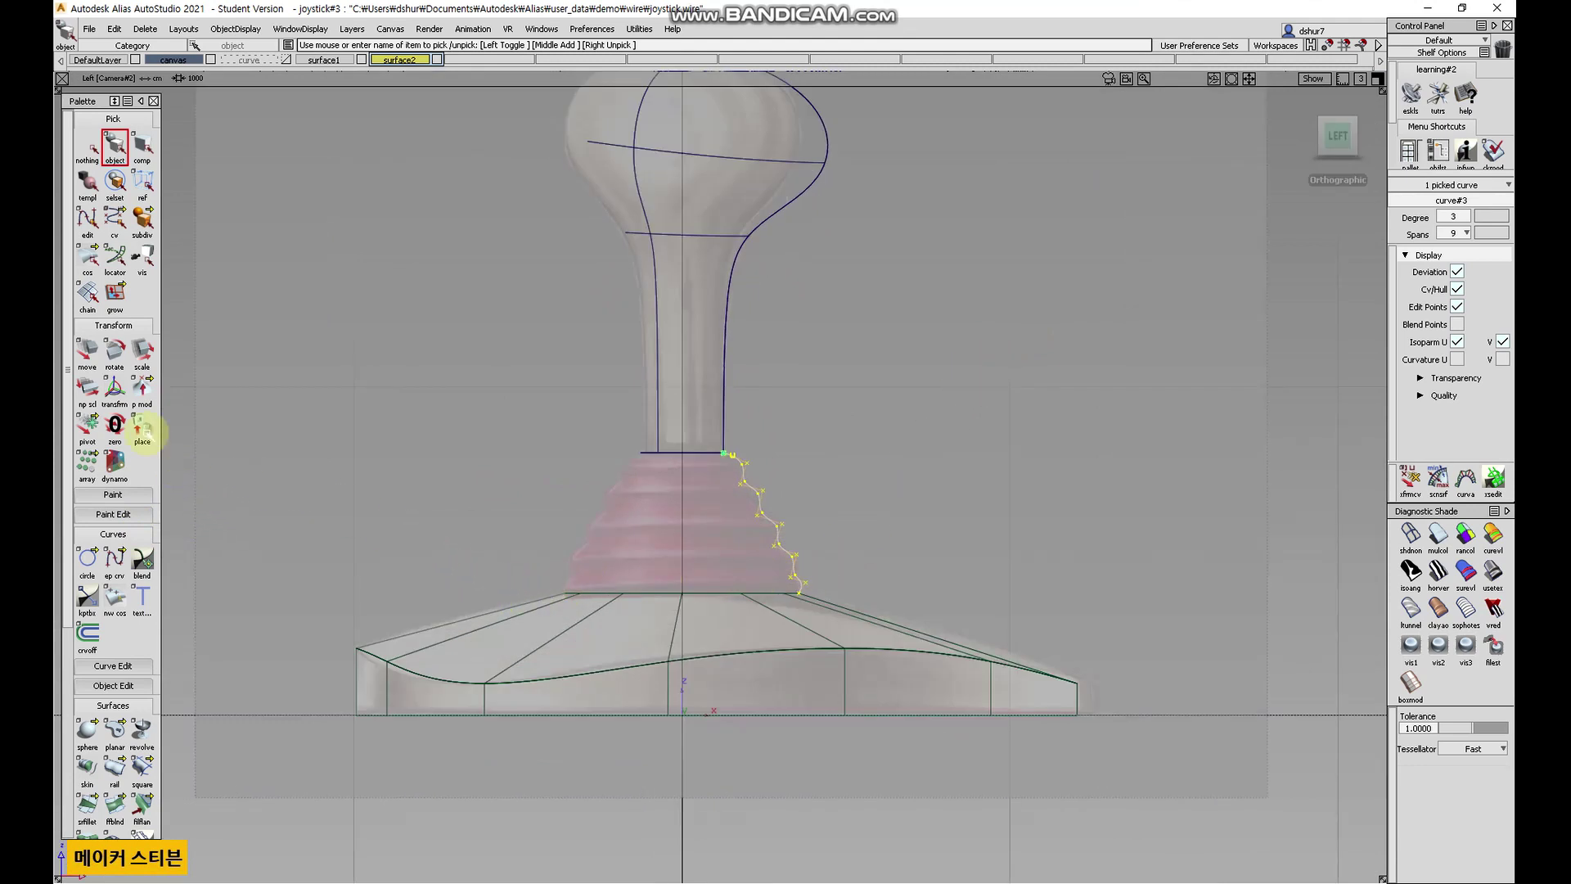
click(88, 425)
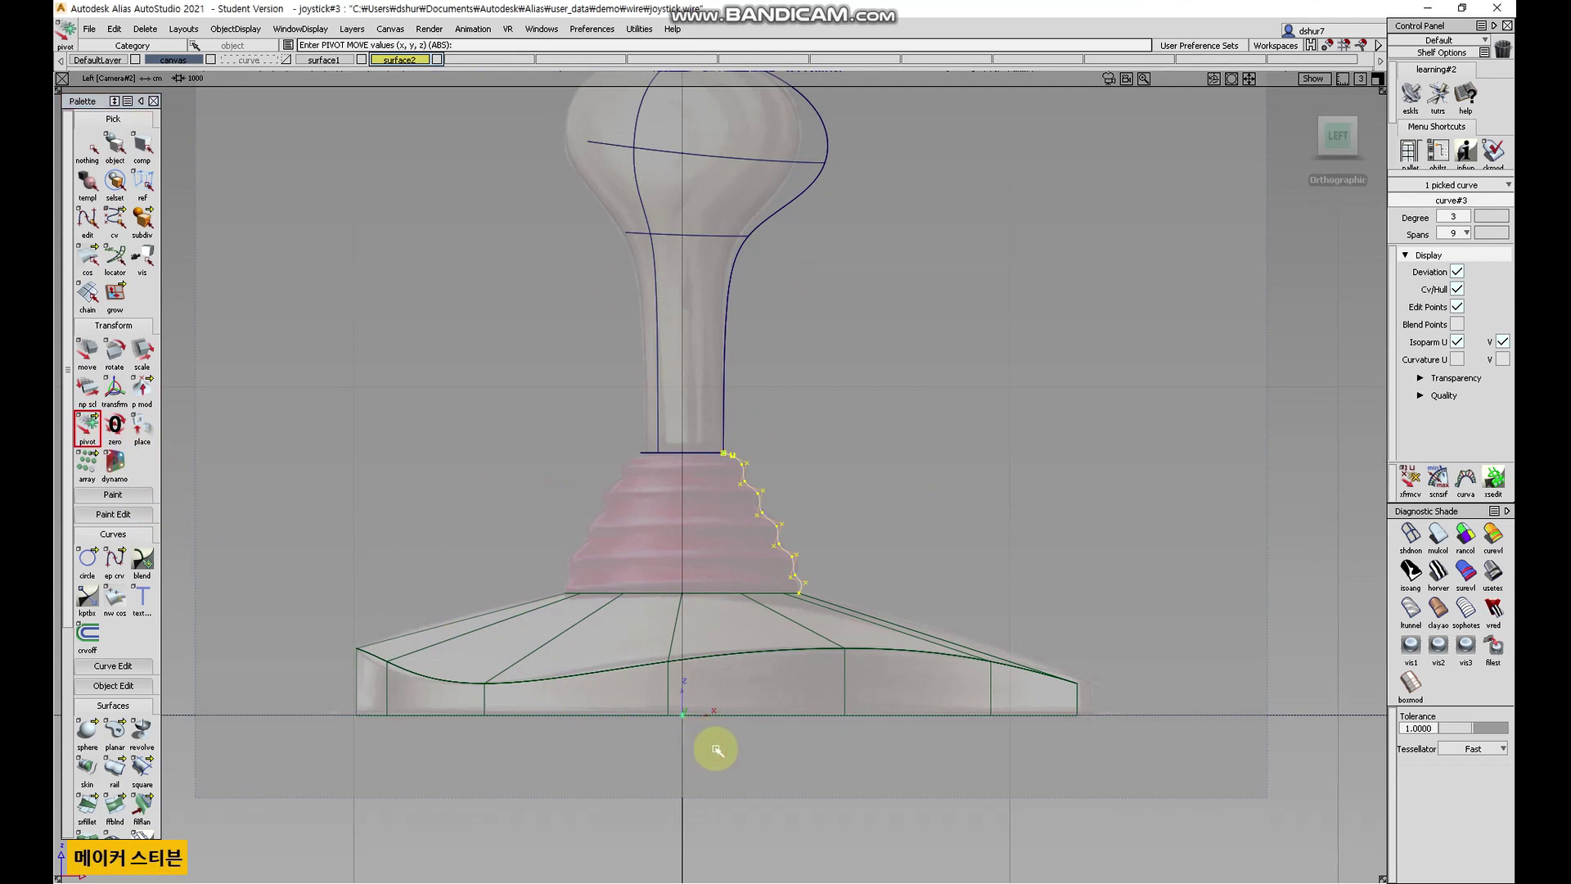
- Revolve the wavy profile curve 360 degrees about its local Z axis to form the bellows, shade it, and finish the revolve
alt+shift+drag(898, 512, 449, 670)
scroll(135, 704, down, 5)
click(140, 540)
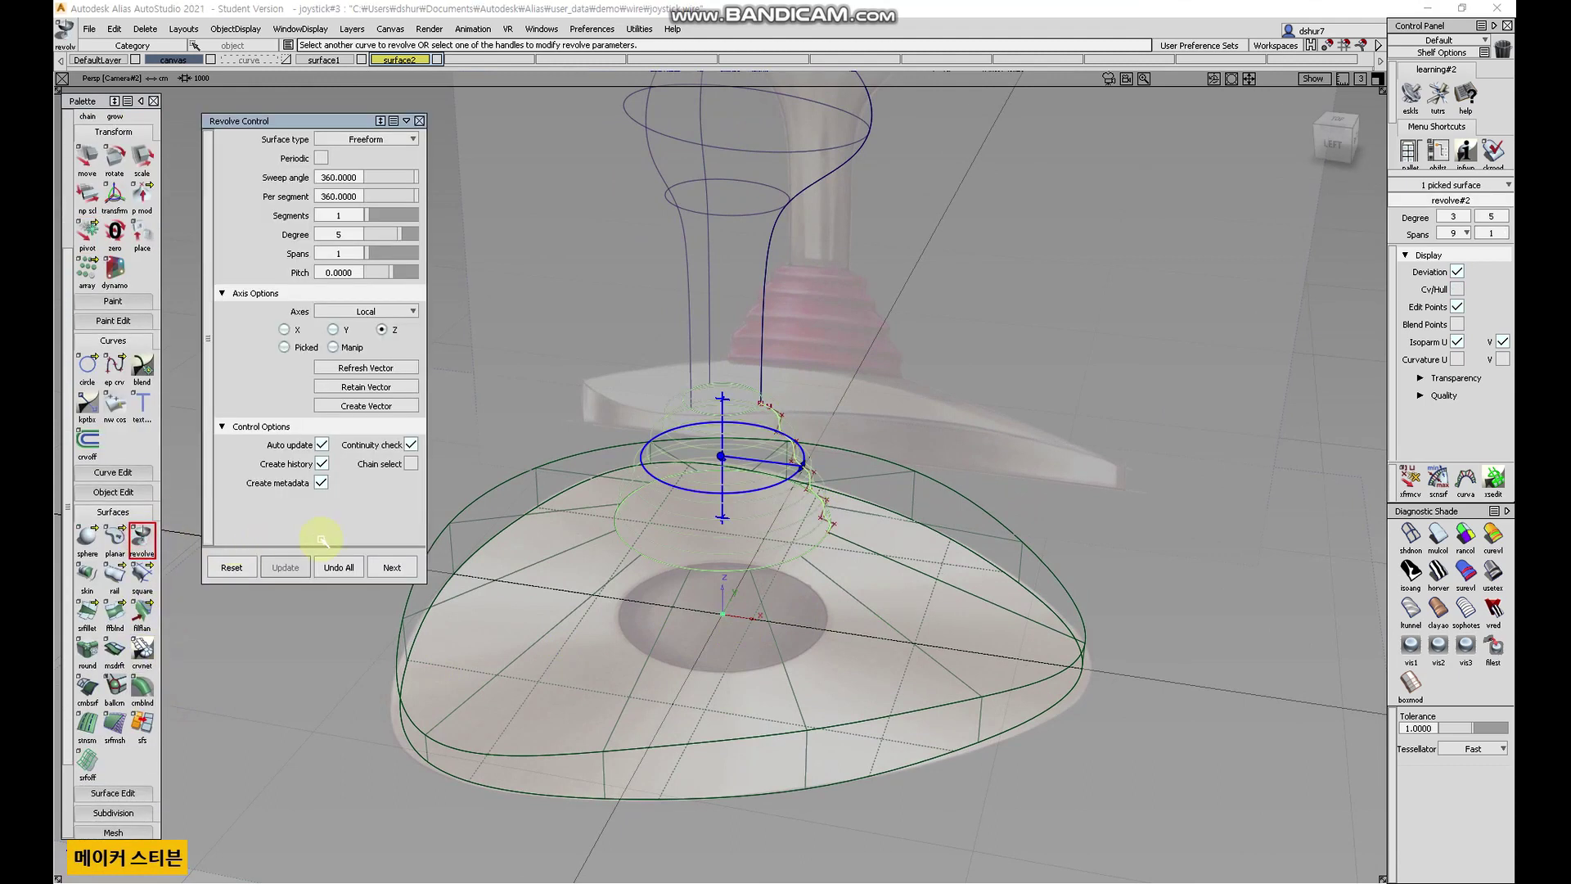
click(1433, 540)
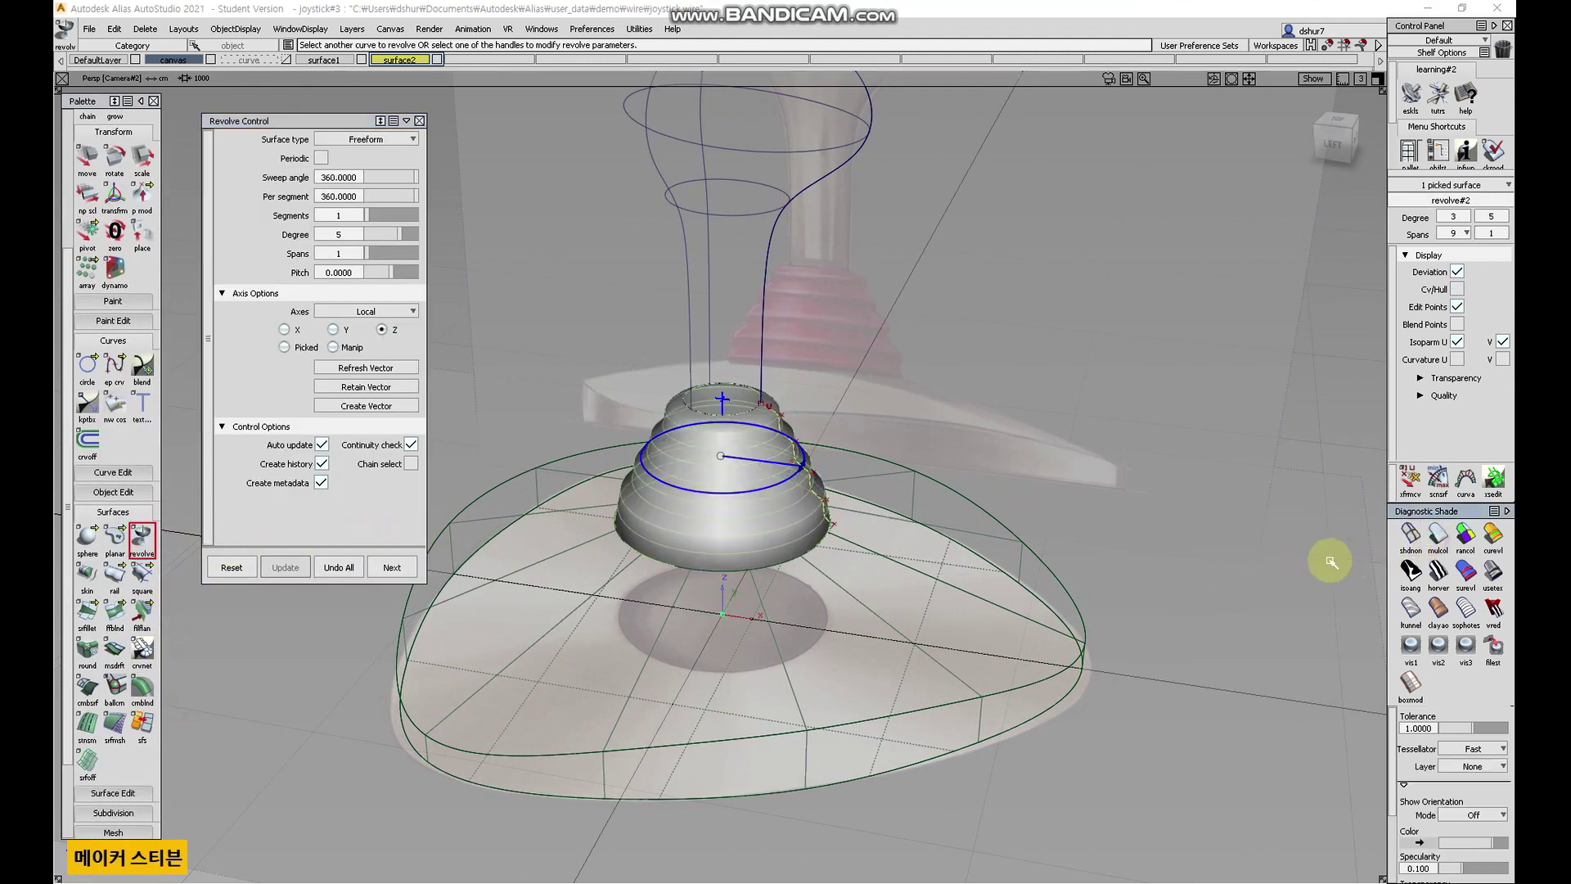
click(390, 569)
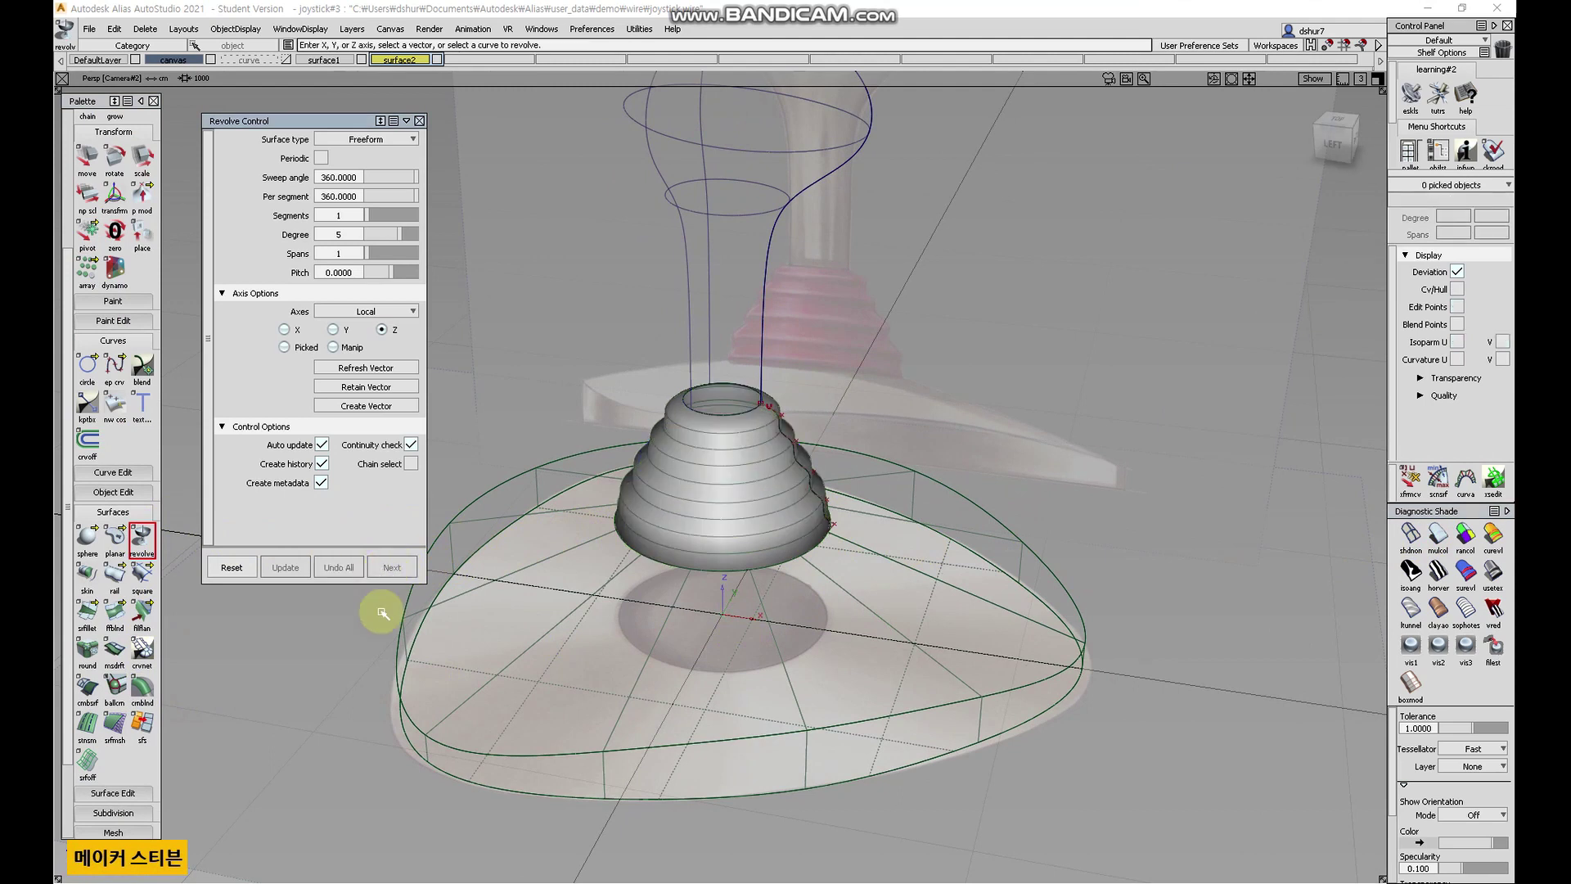
click(419, 120)
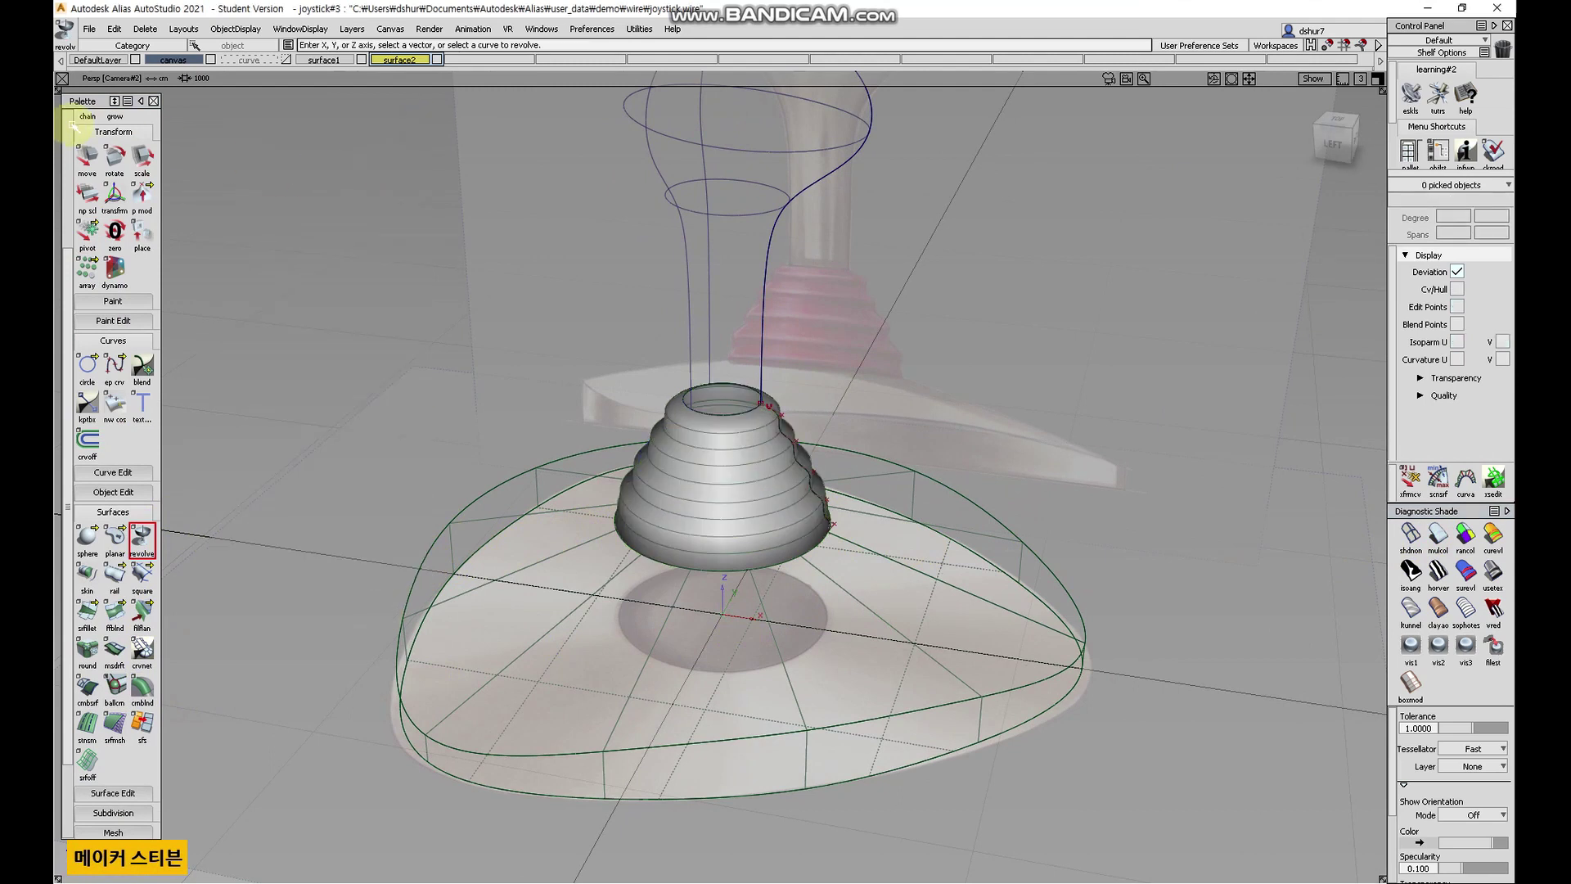
- Examine the shaded joystick from several angles, especially the bellows between the handle and the base
scroll(74, 127, up, 3)
click(114, 146)
alt+shift+drag(894, 375, 903, 440)
alt+shift+right_drag(1186, 429, 957, 526)
mouse_move(958, 526)
alt+shift+mouse_down()
mouse_move(596, 498)
mouse_move(817, 579)
mouse_move(1080, 586)
mouse_move(1037, 555)
mouse_move(944, 554)
alt+shift+mouse_up()
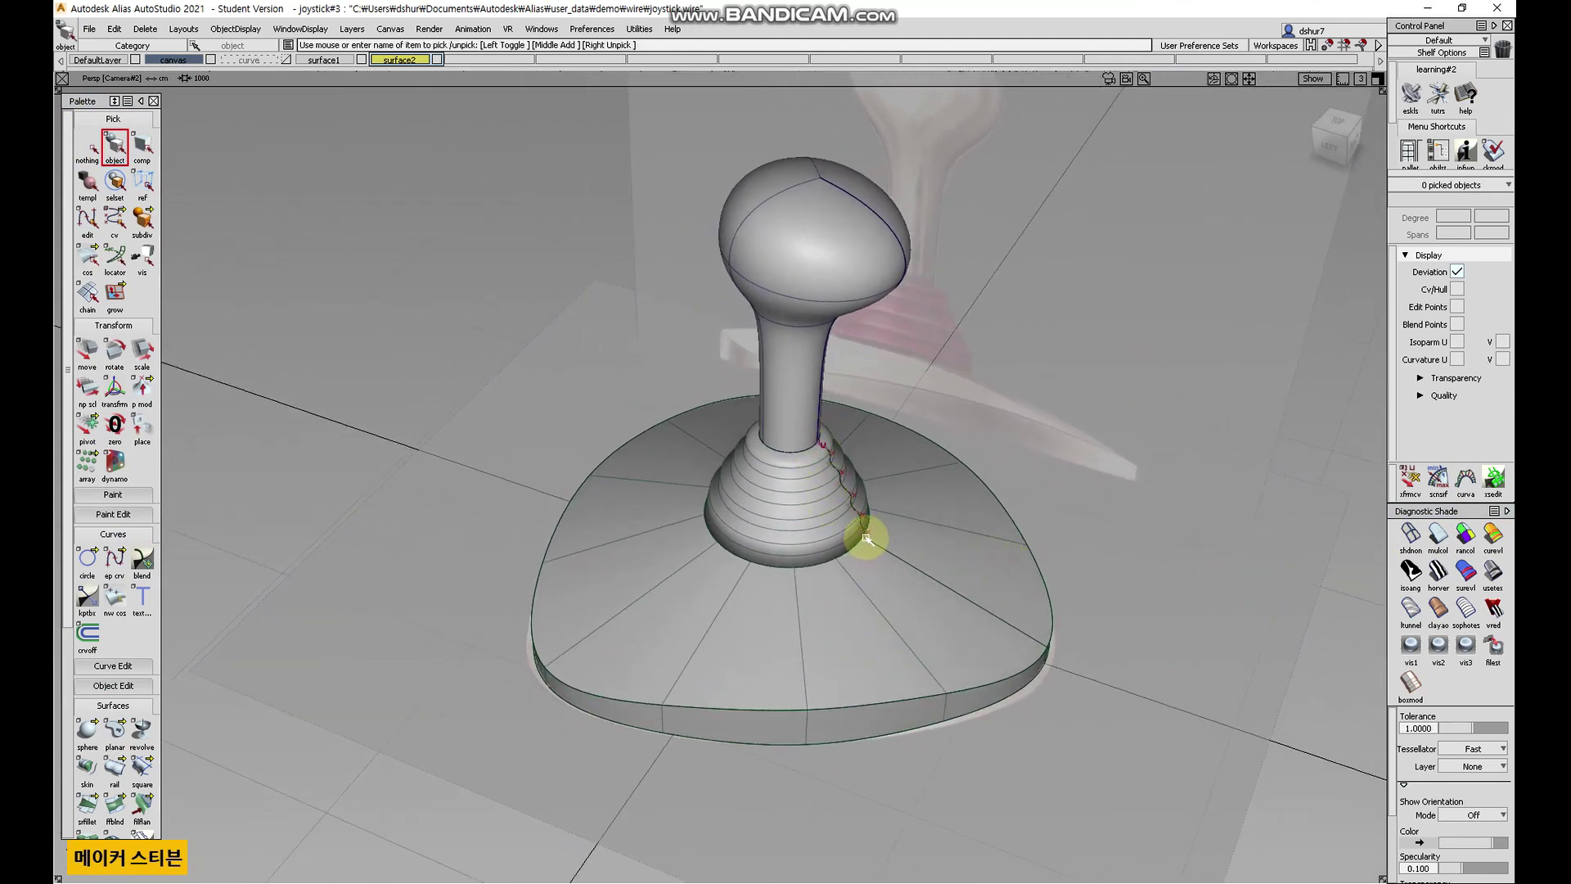
alt+shift+right_drag(861, 551, 852, 466)
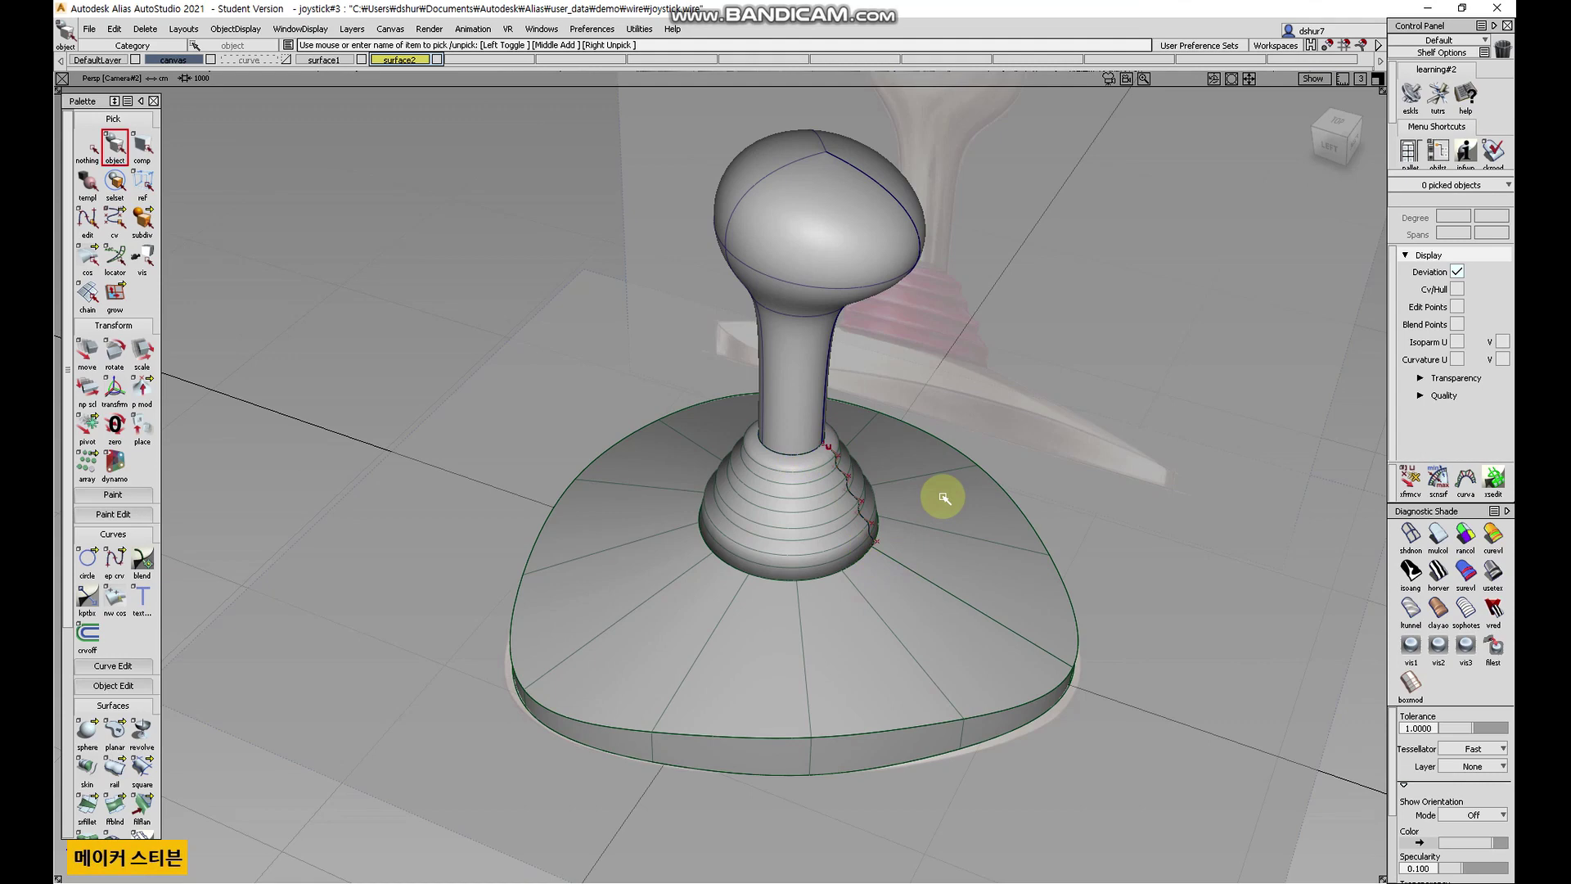
alt+shift+drag(940, 494, 1024, 534)
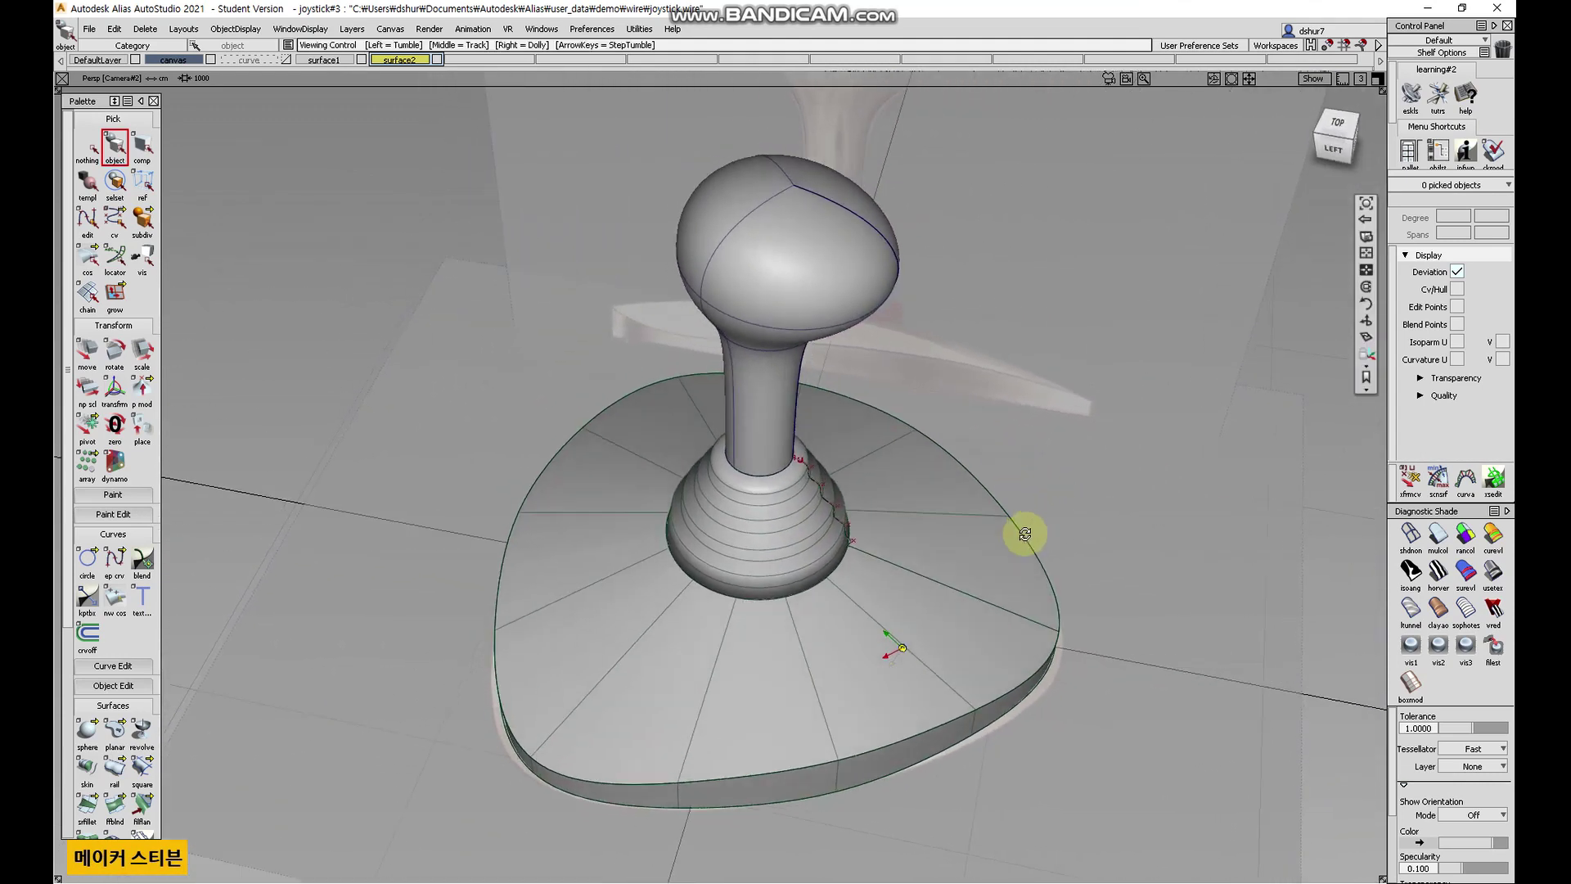
mouse_move(806, 557)
alt+shift+mouse_down()
mouse_move(778, 550)
mouse_move(792, 573)
alt+shift+mouse_up()
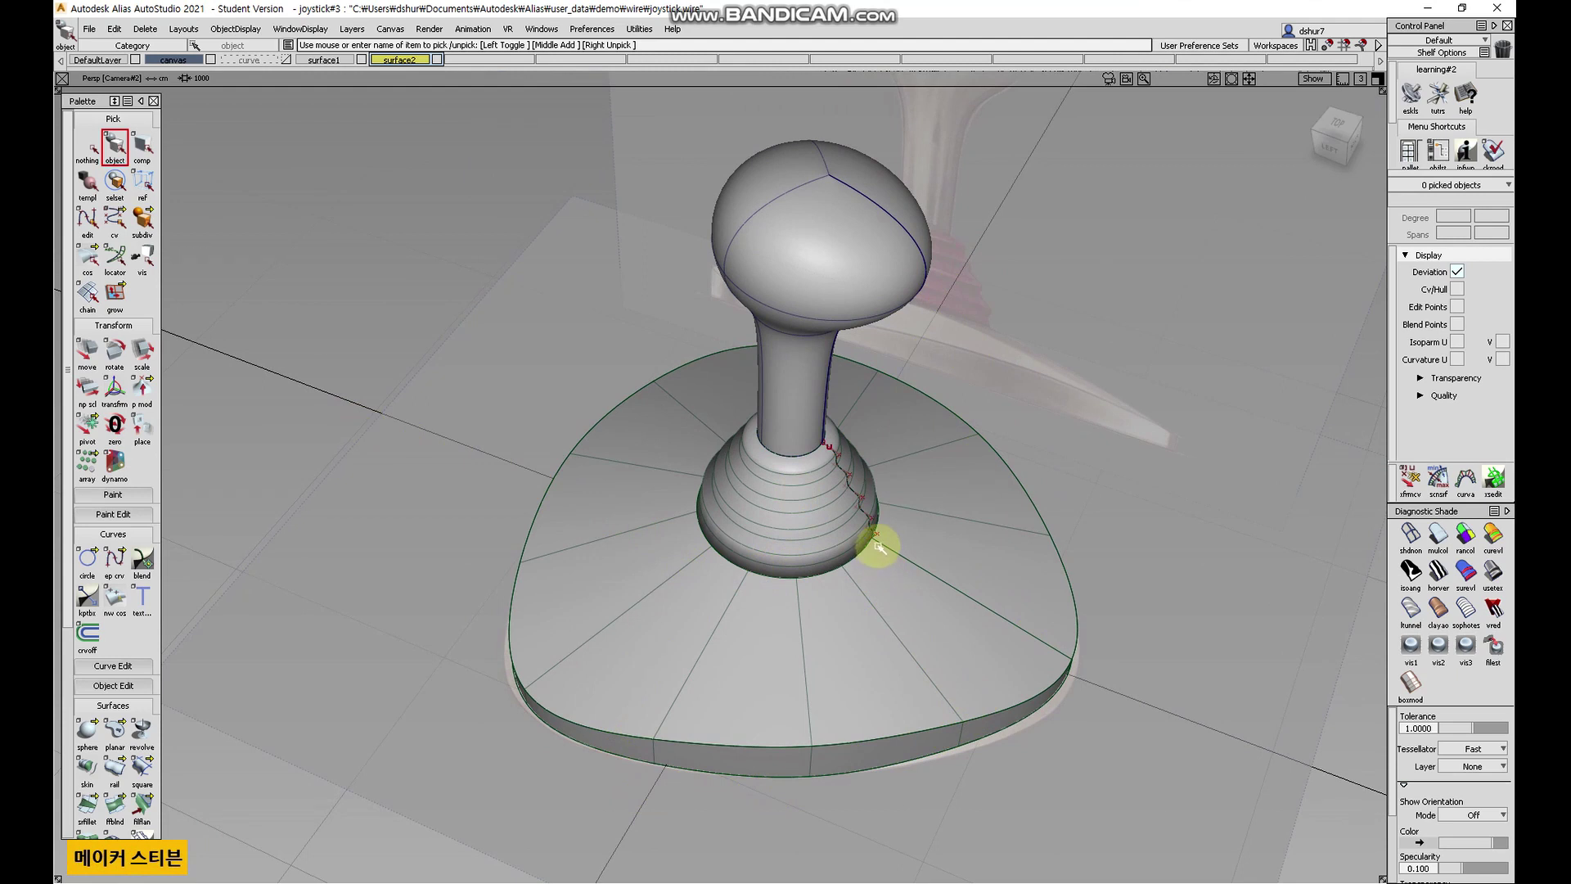
alt+shift+drag(1055, 603, 1132, 635)
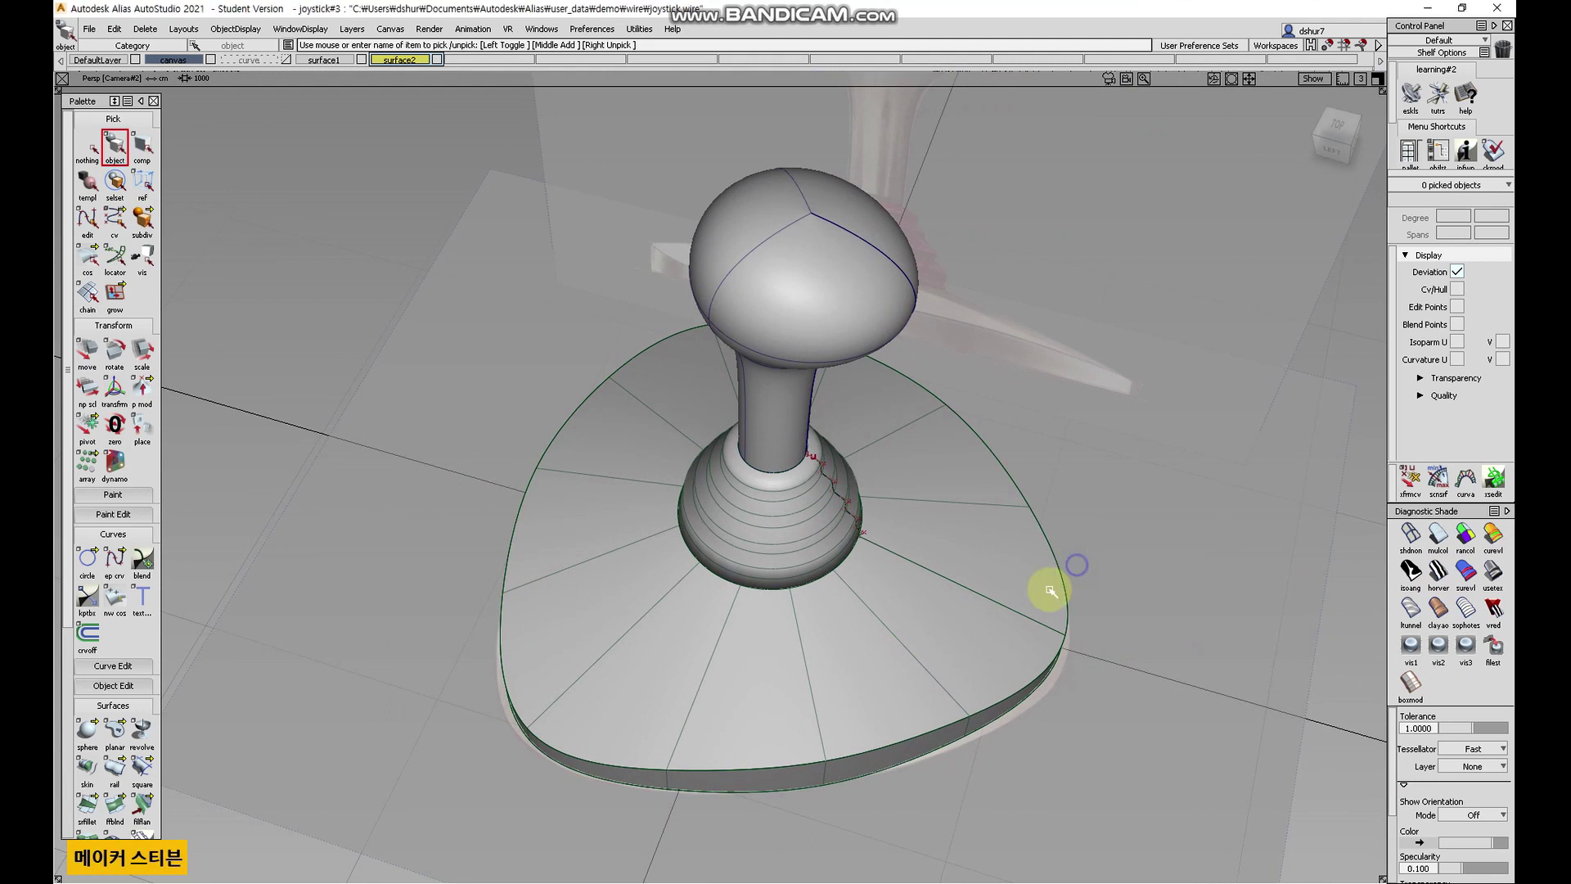
alt+shift+drag(882, 548, 1249, 490)
- Turn off the model's shading and place a circle at the origin in the front view
click(1428, 542)
mouse_move(1059, 551)
alt+shift+mouse_down()
mouse_move(929, 585)
mouse_move(922, 561)
mouse_move(836, 554)
mouse_move(842, 502)
mouse_move(803, 522)
alt+shift+mouse_up()
alt+shift+right_drag(803, 523, 747, 550)
mouse_move(747, 550)
alt+shift+mouse_down()
mouse_move(785, 529)
mouse_move(758, 550)
alt+shift+mouse_up()
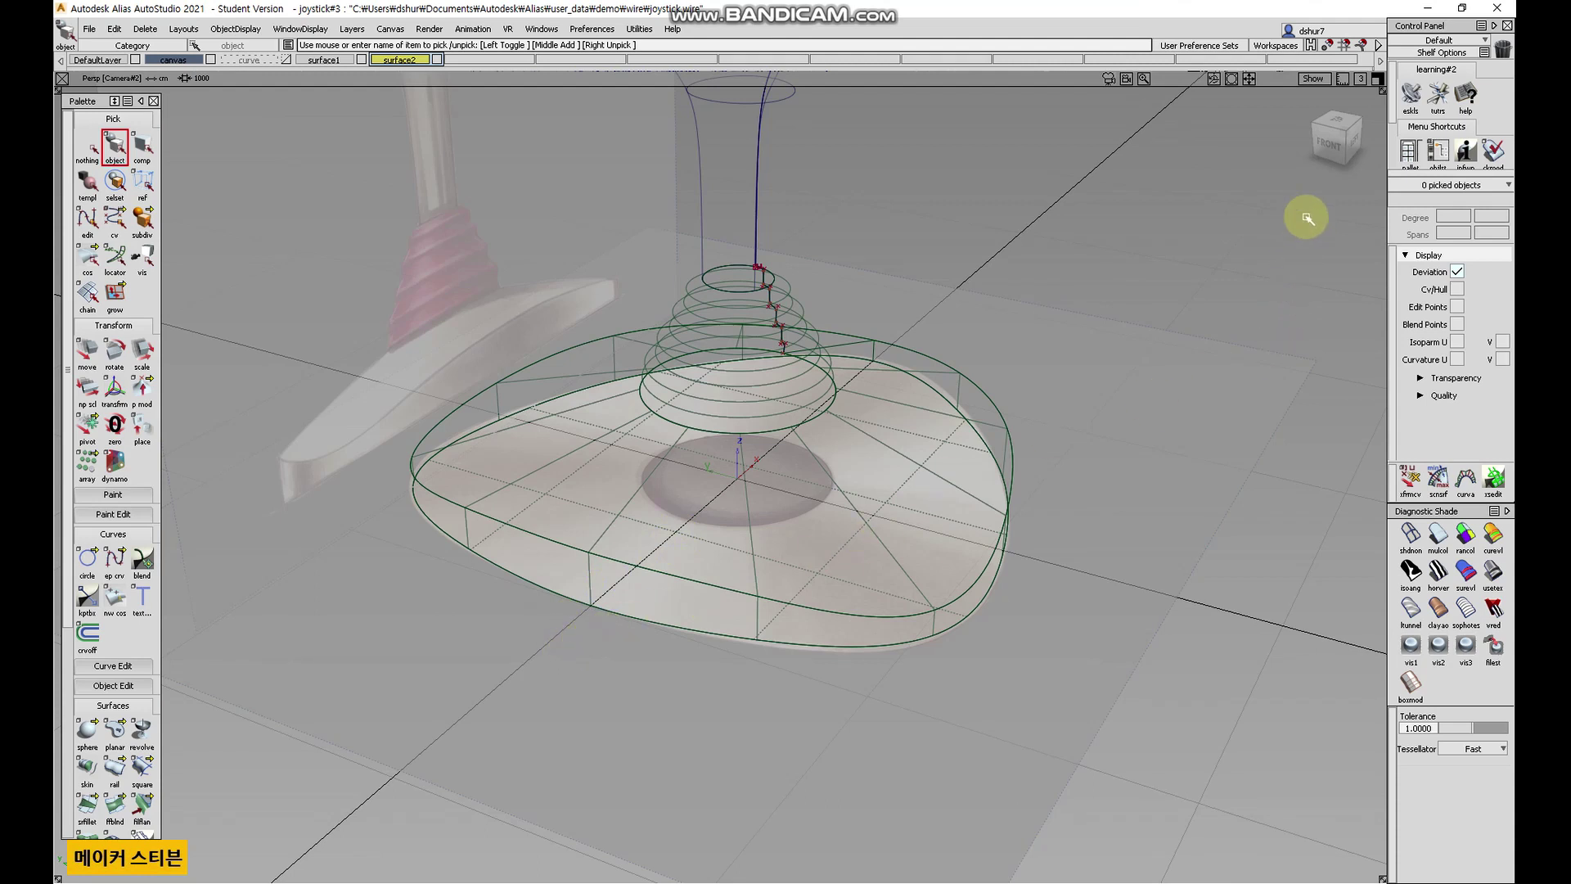
click(1327, 141)
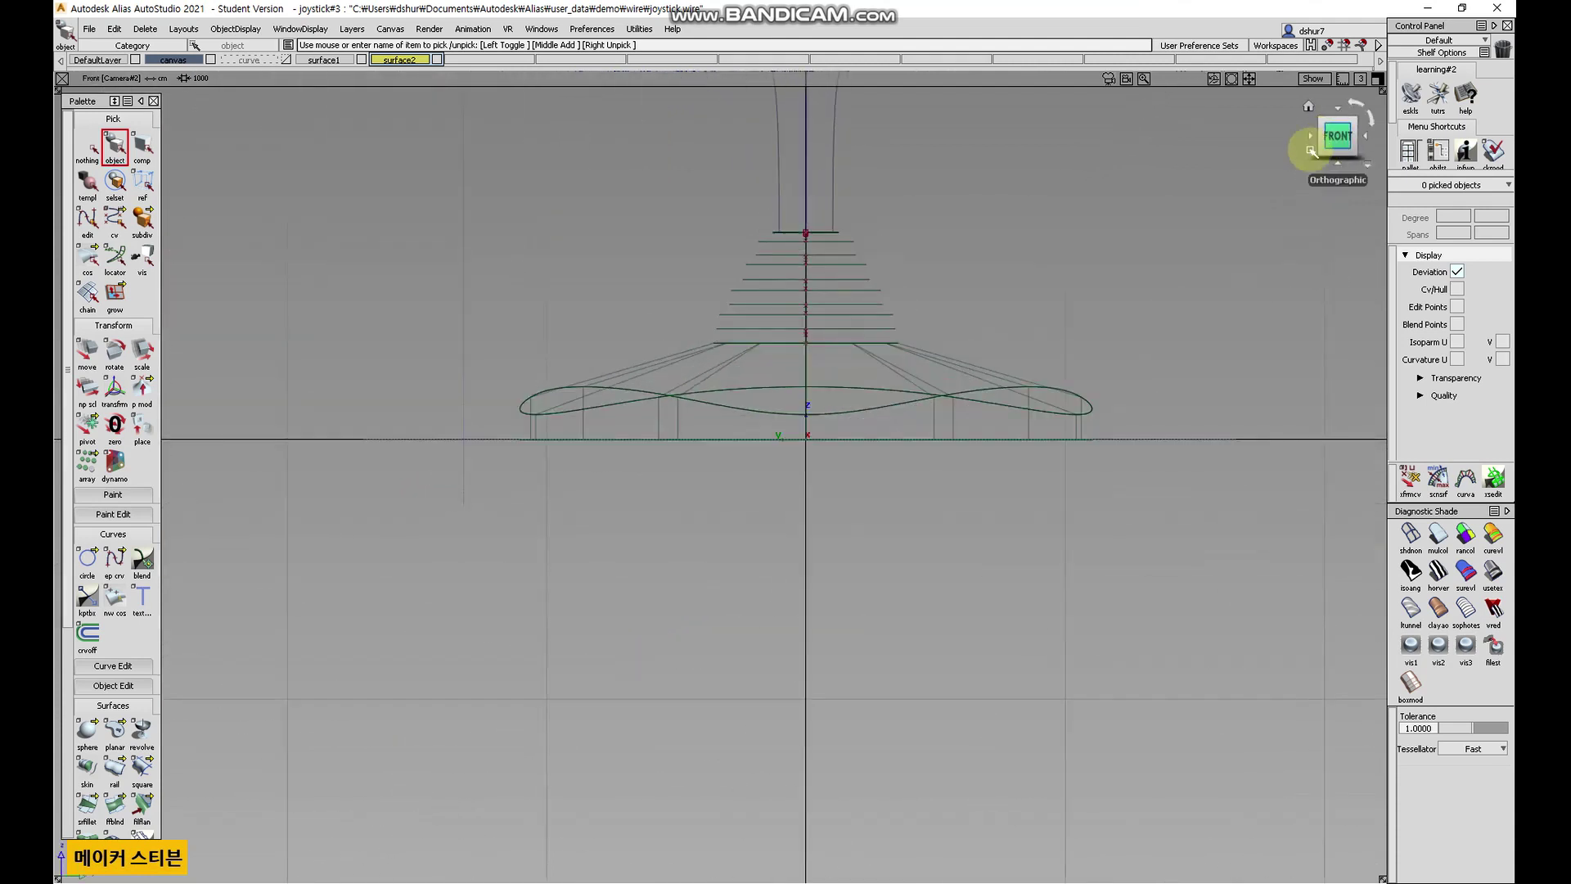
scroll(905, 351, up, 6)
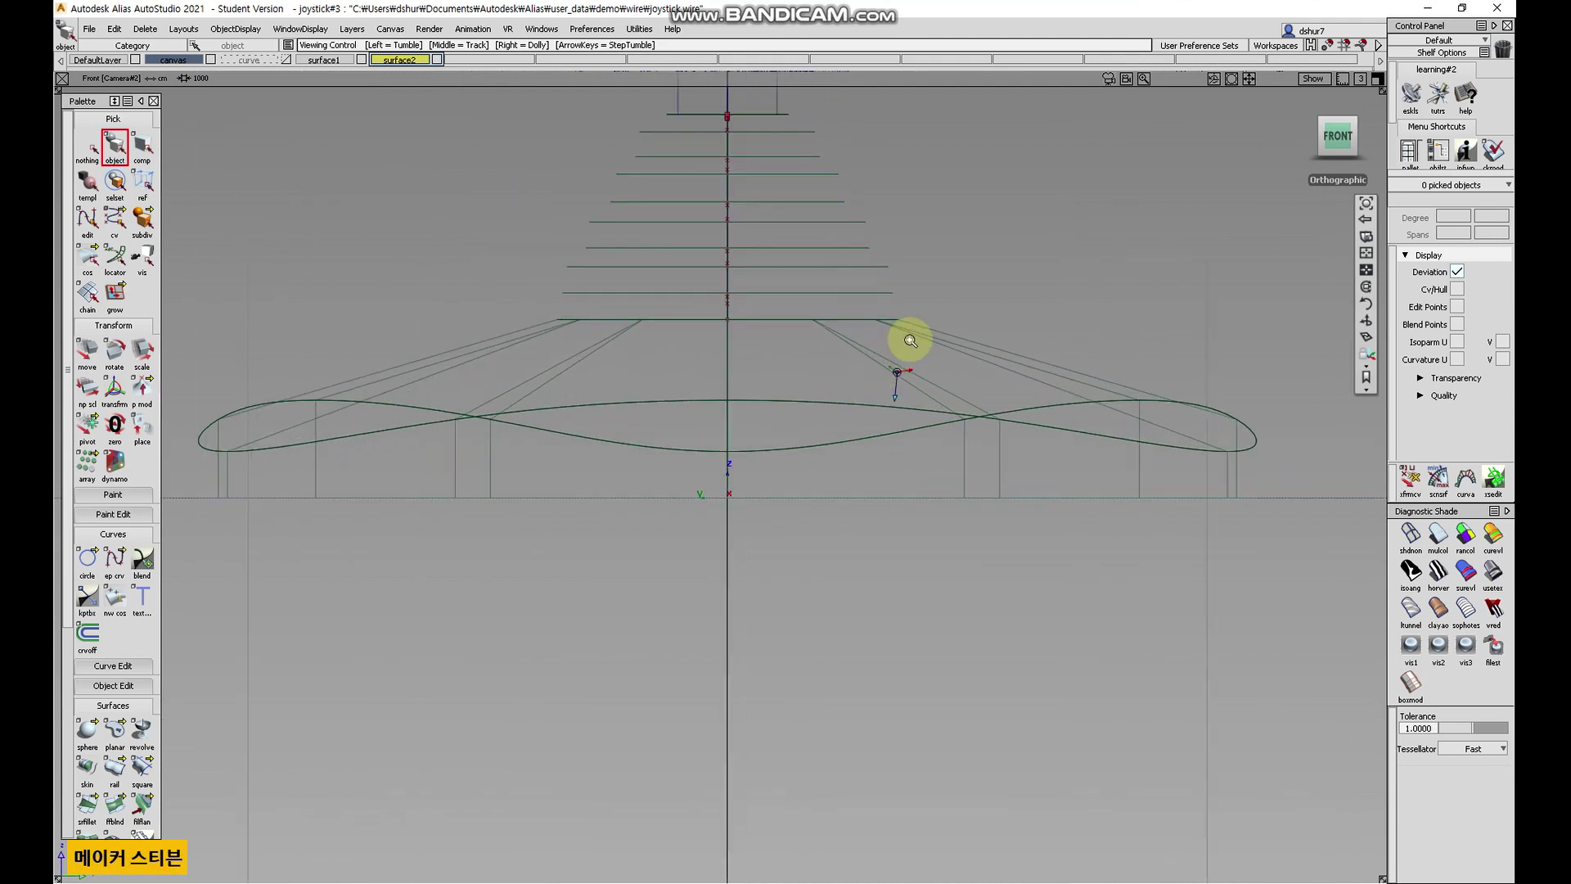
click(86, 561)
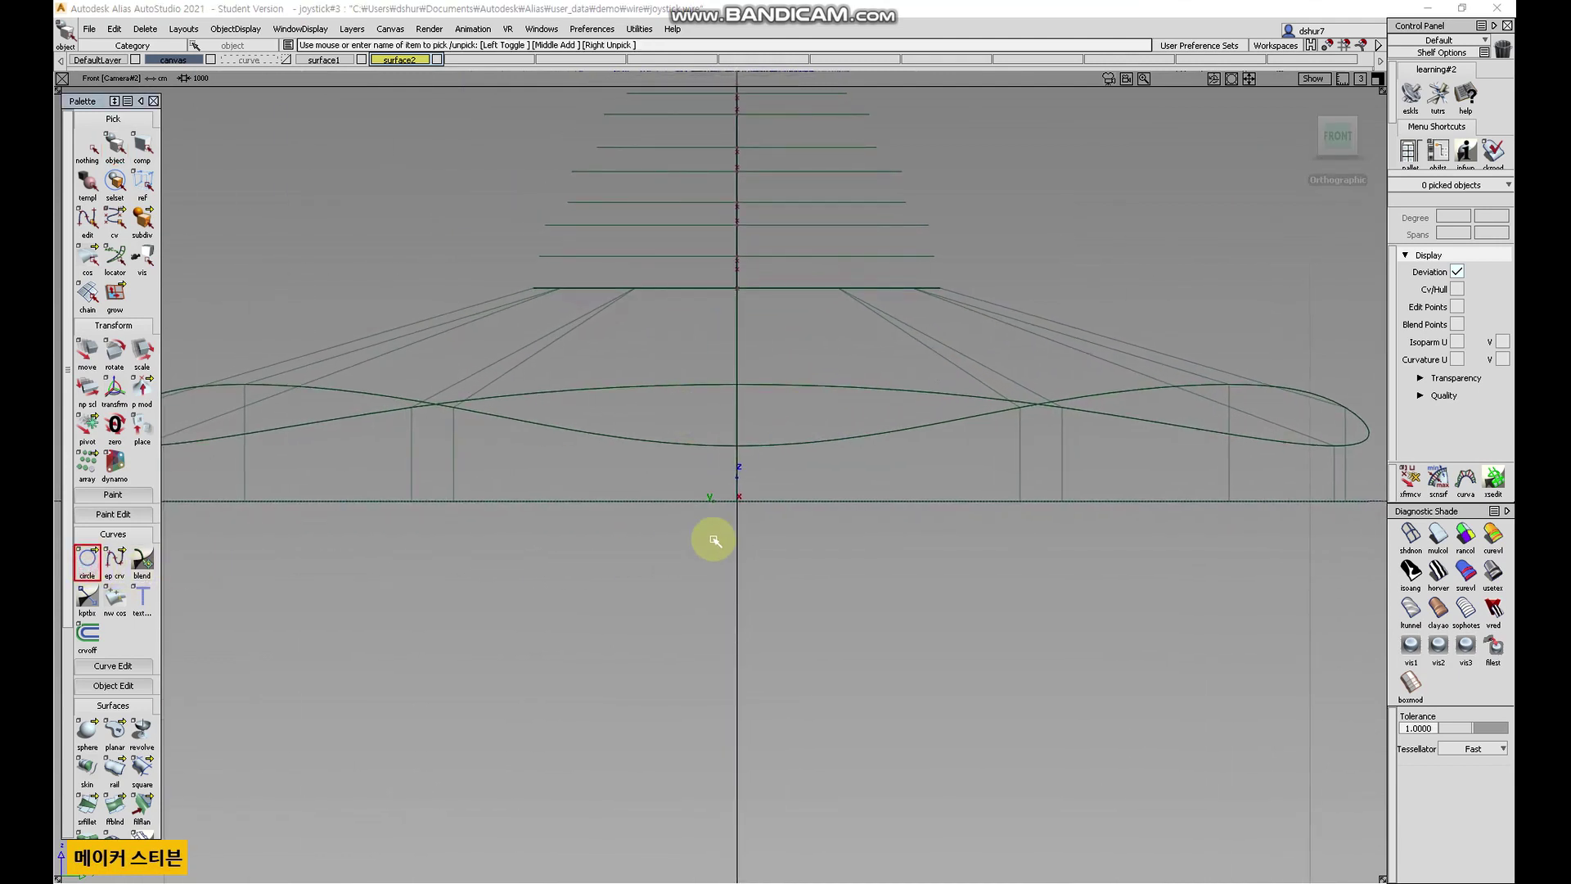
click(757, 517)
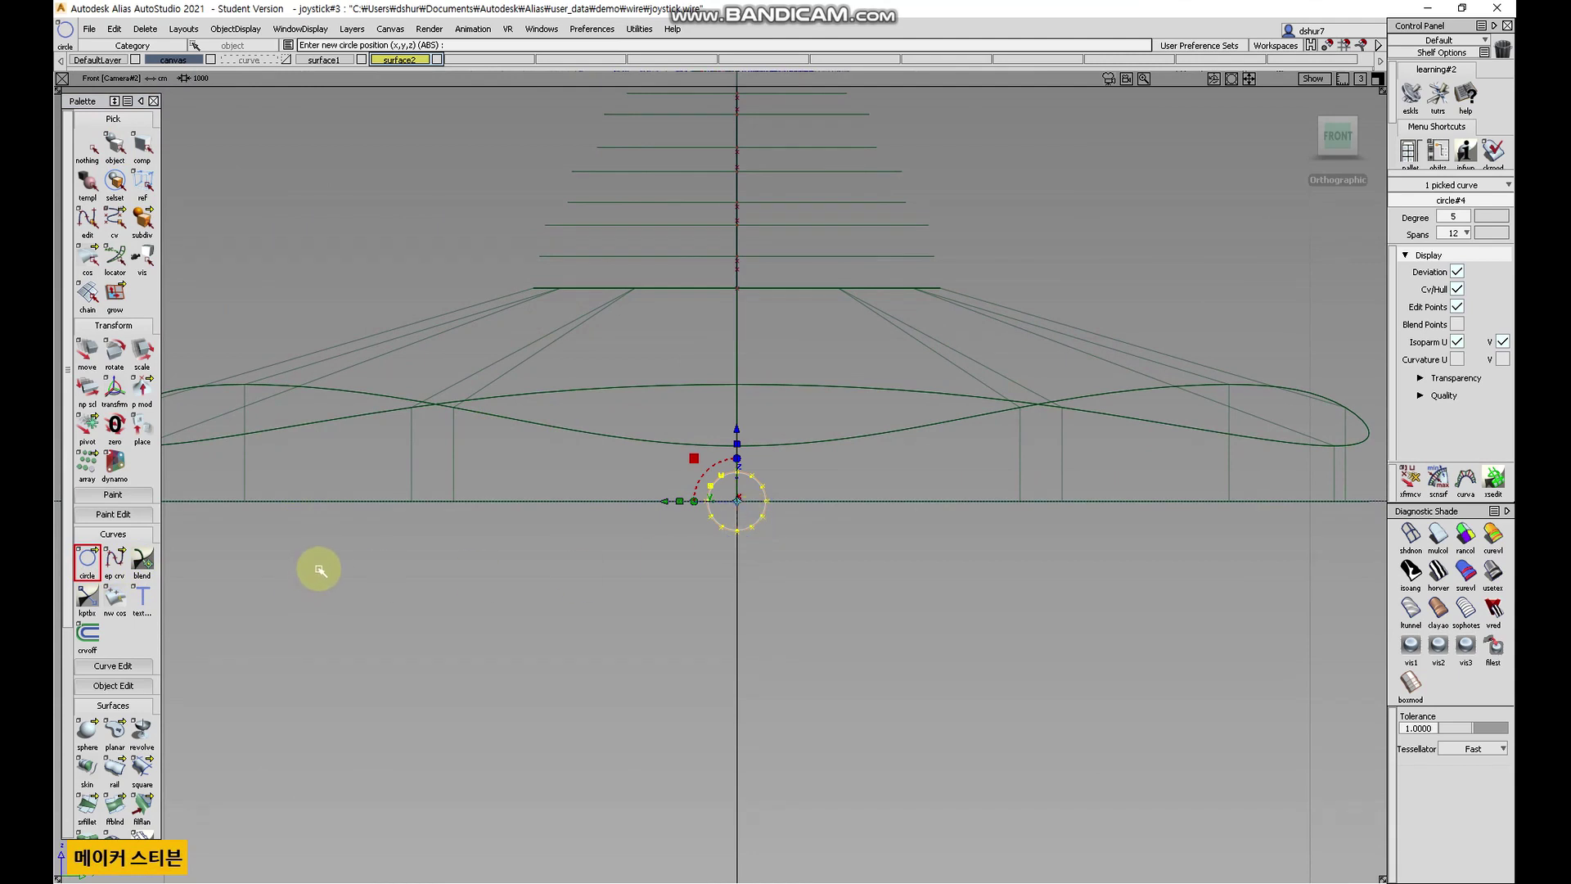
- Scale the circle at the origin down to a thin cable cross-section
click(145, 351)
mouse_move(824, 554)
mouse_down()
mouse_move(813, 566)
mouse_move(869, 568)
mouse_move(741, 677)
mouse_up()
alt+shift+middle_drag(720, 638, 821, 543)
mouse_move(820, 543)
alt+shift+right_down()
mouse_move(793, 571)
mouse_move(810, 554)
alt+shift+right_up()
alt+shift+drag(810, 553, 769, 628)
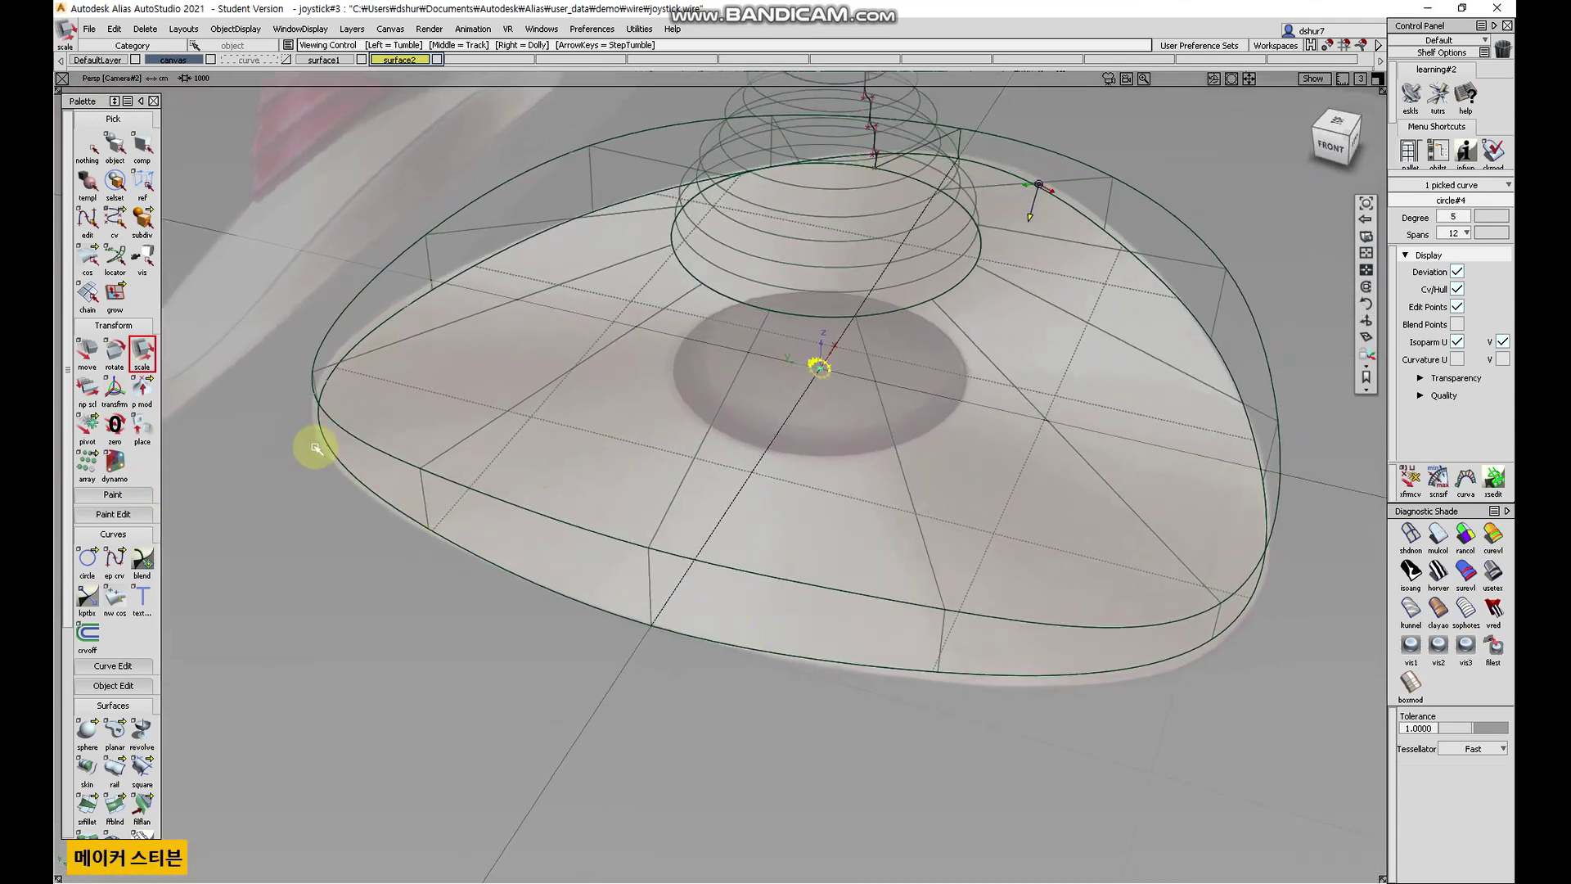
- Draw a wavy six-point CV curve from the circle's centre out past the base's edge, placing the remaining points in the top view
scroll(139, 558, down, 3)
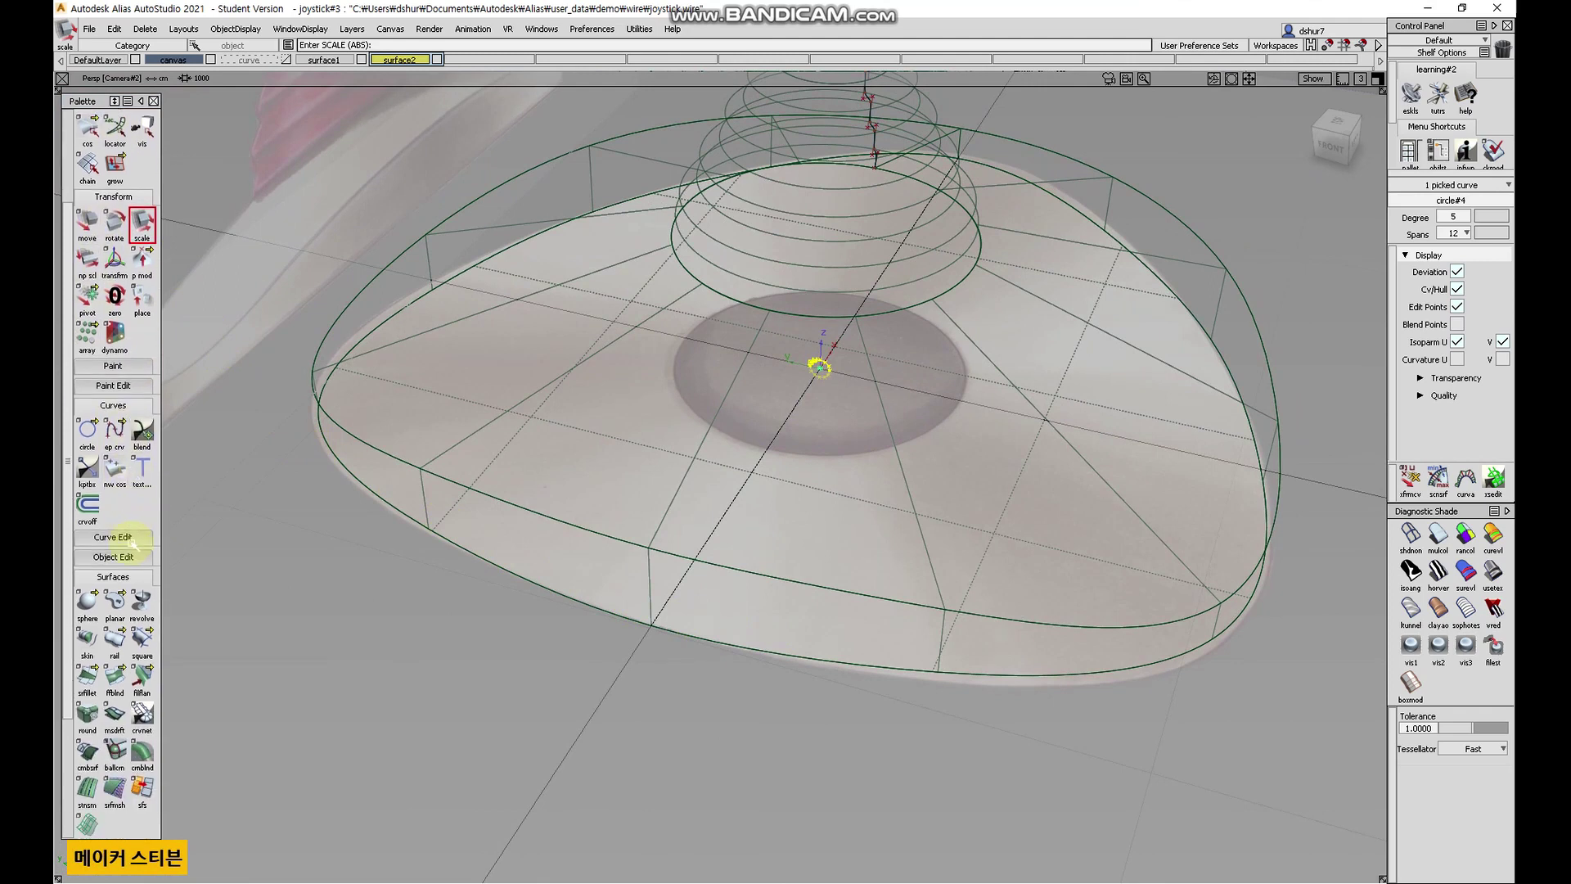
click(141, 365)
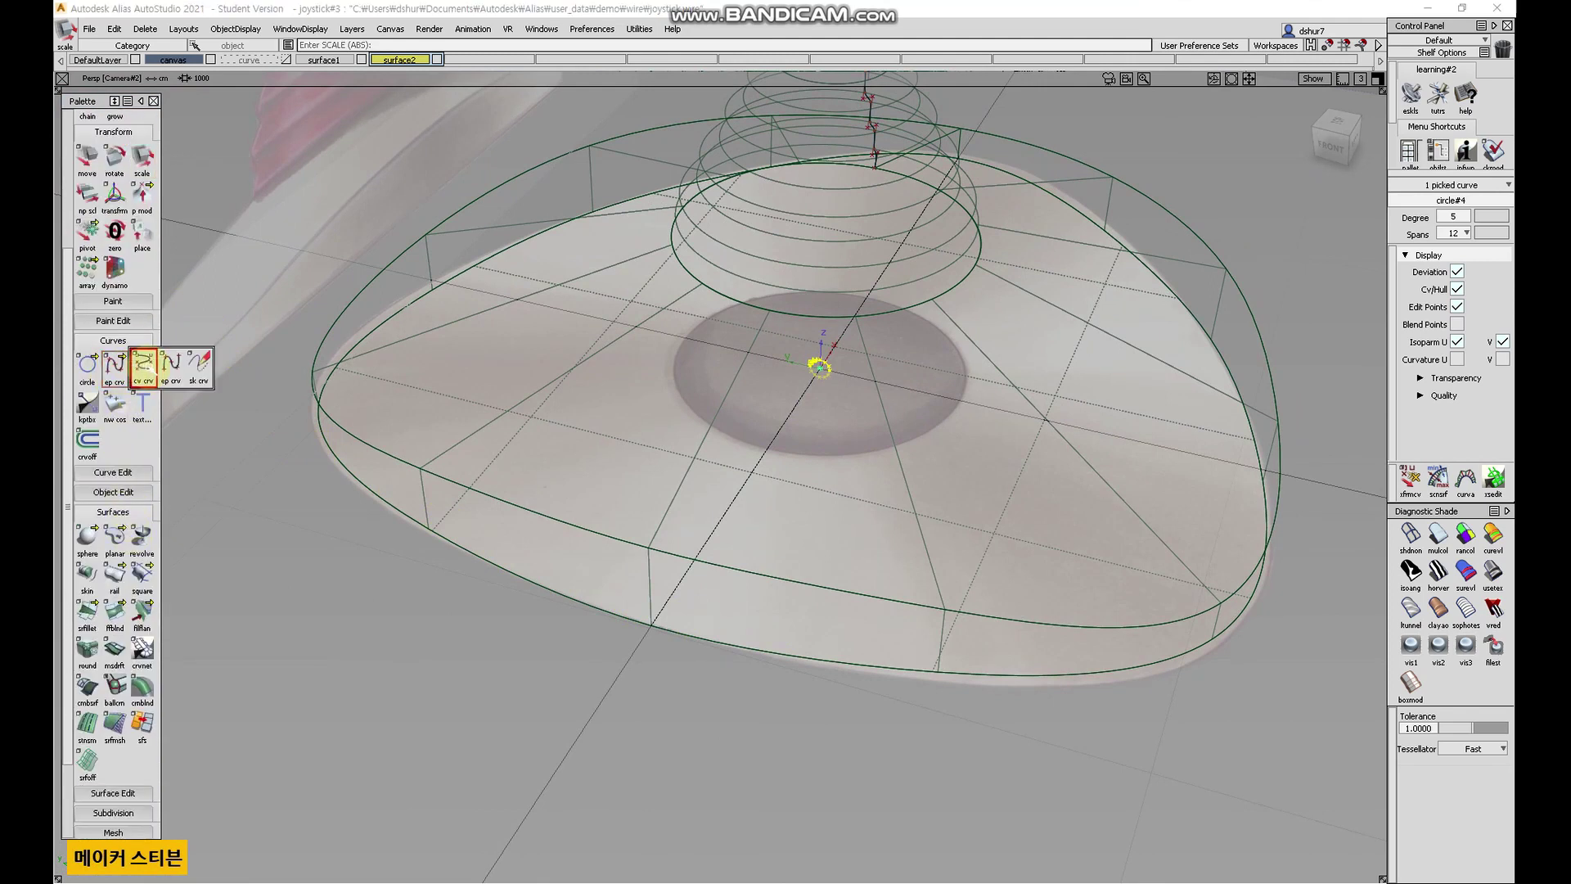
click(143, 365)
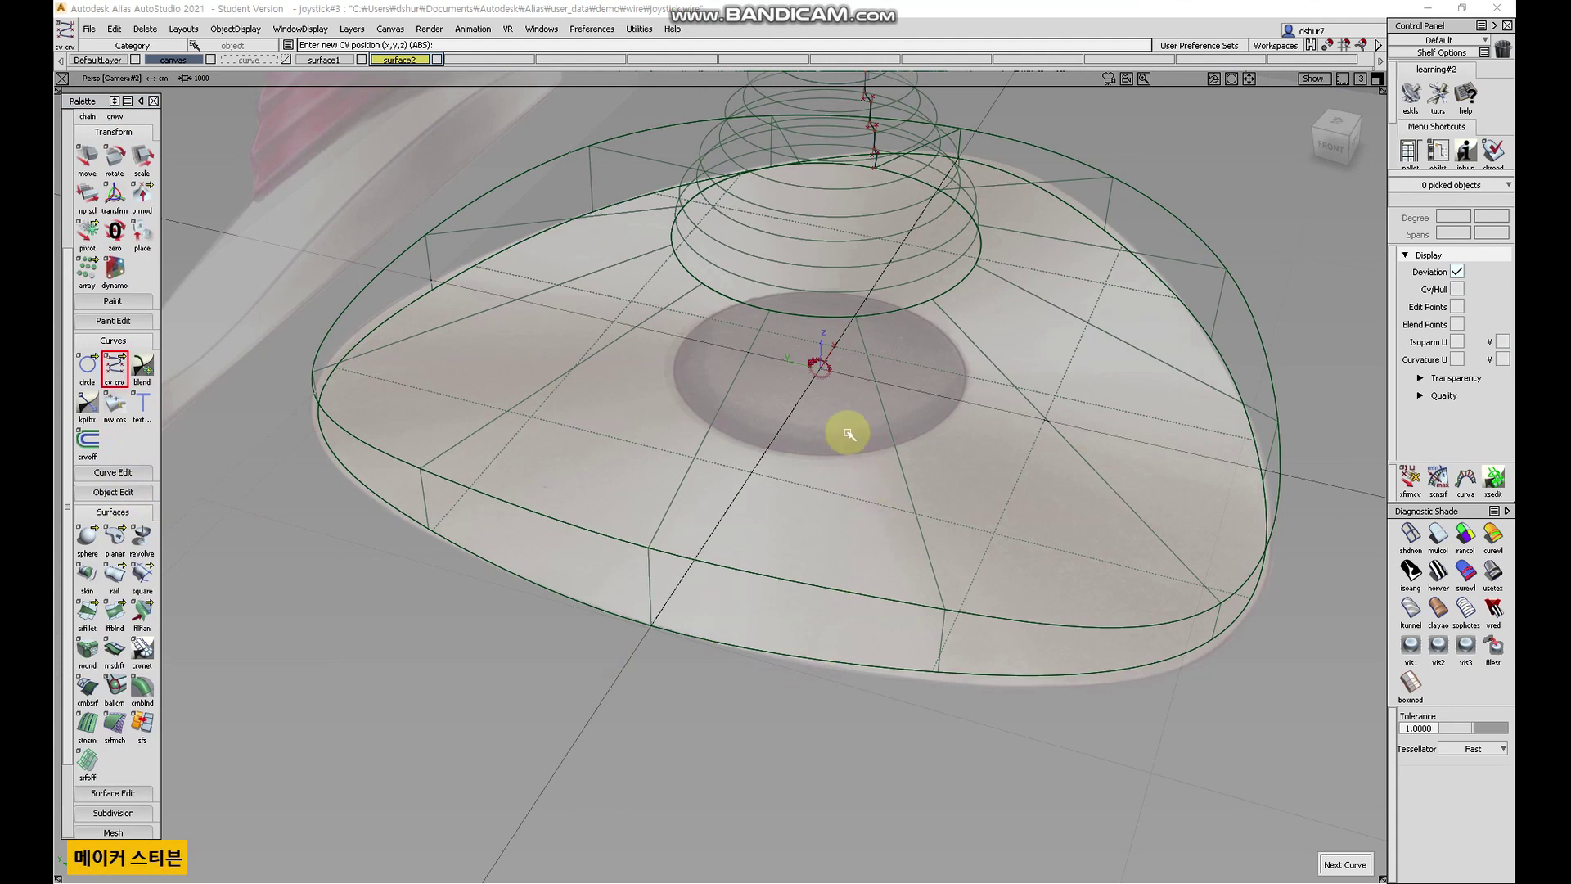
click(819, 372)
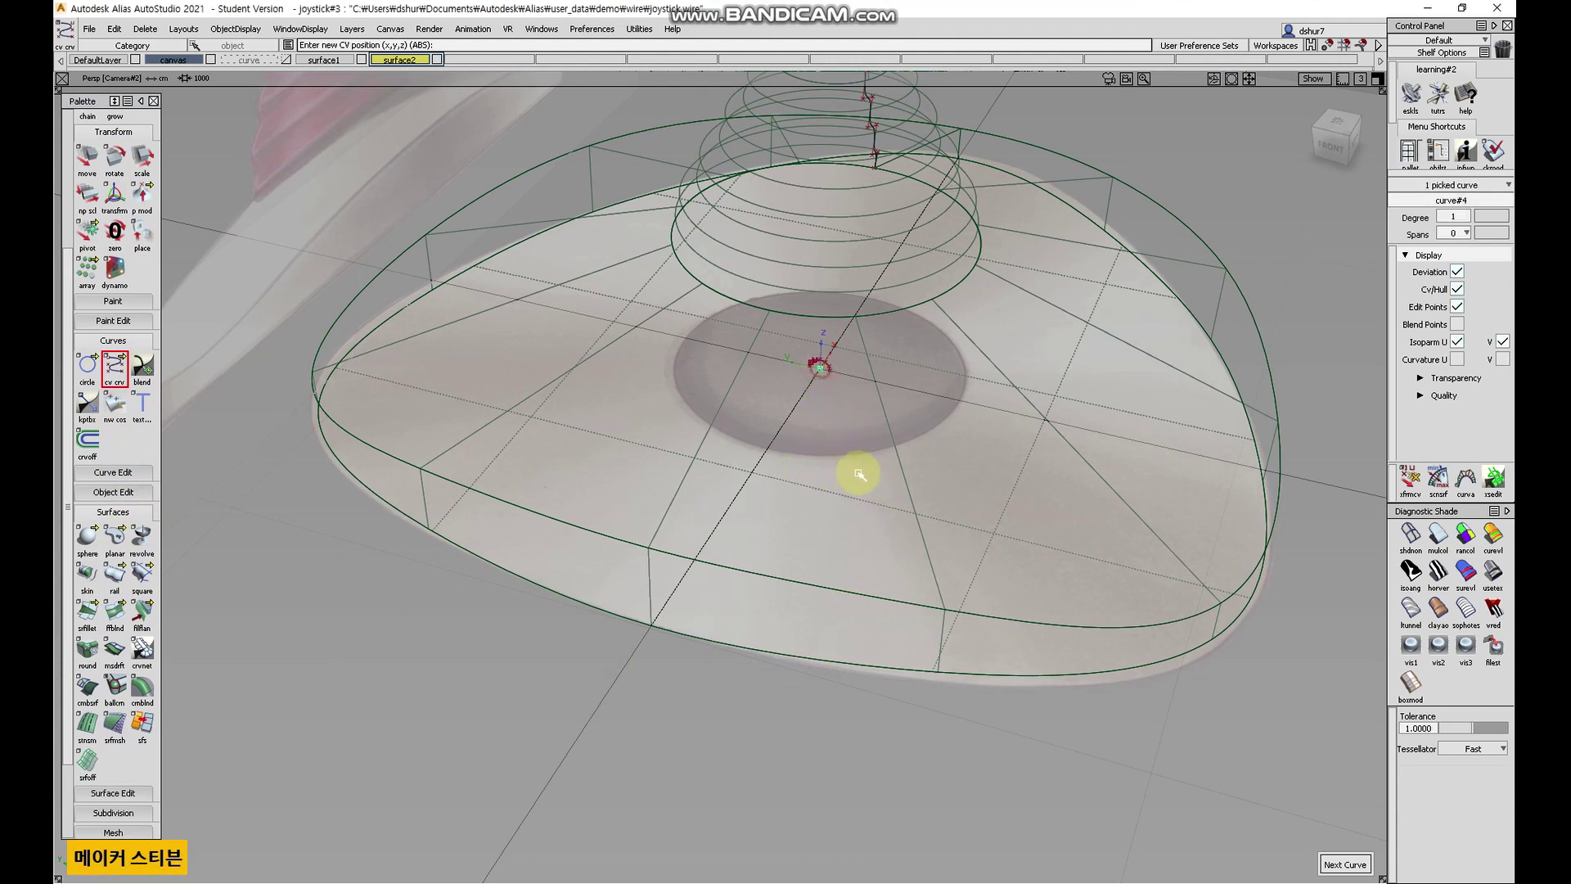
click(1333, 124)
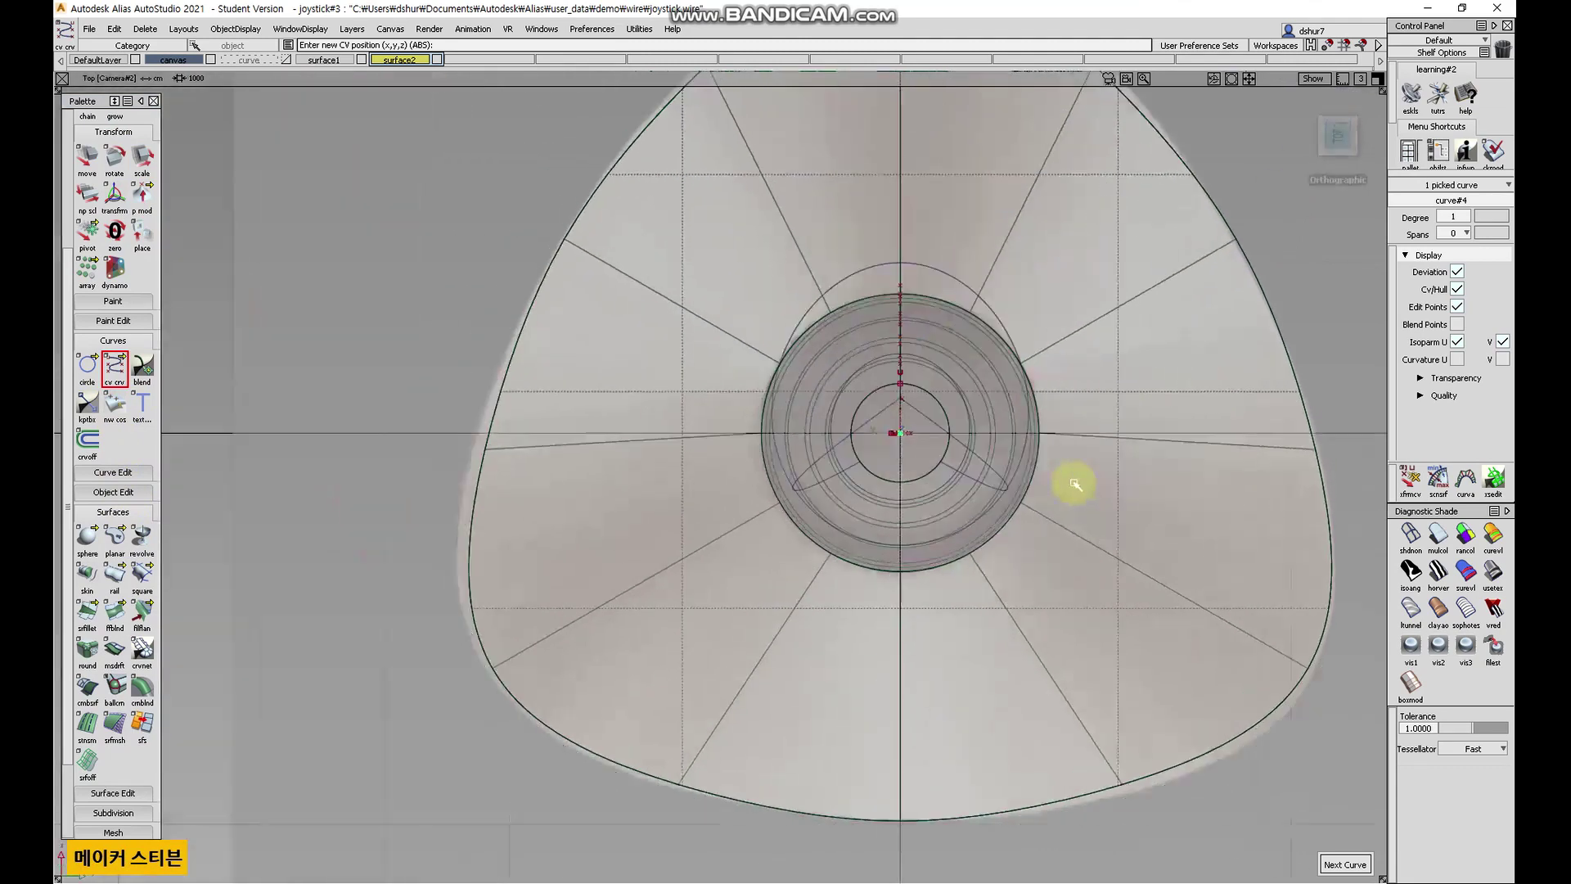
alt+shift+middle_drag(1023, 531, 850, 437)
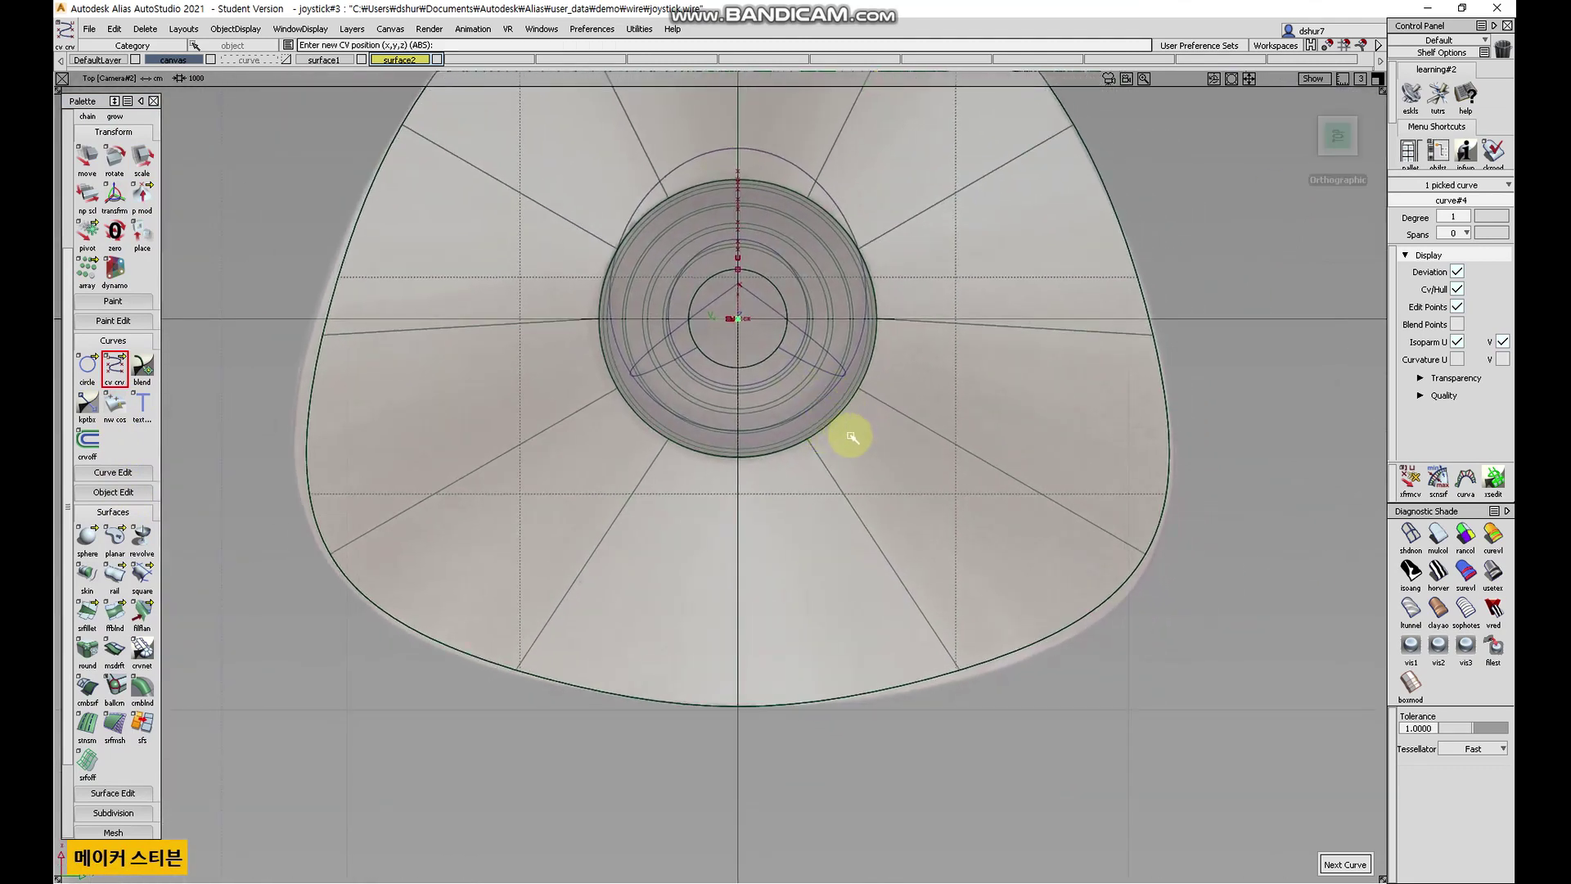
click(643, 607)
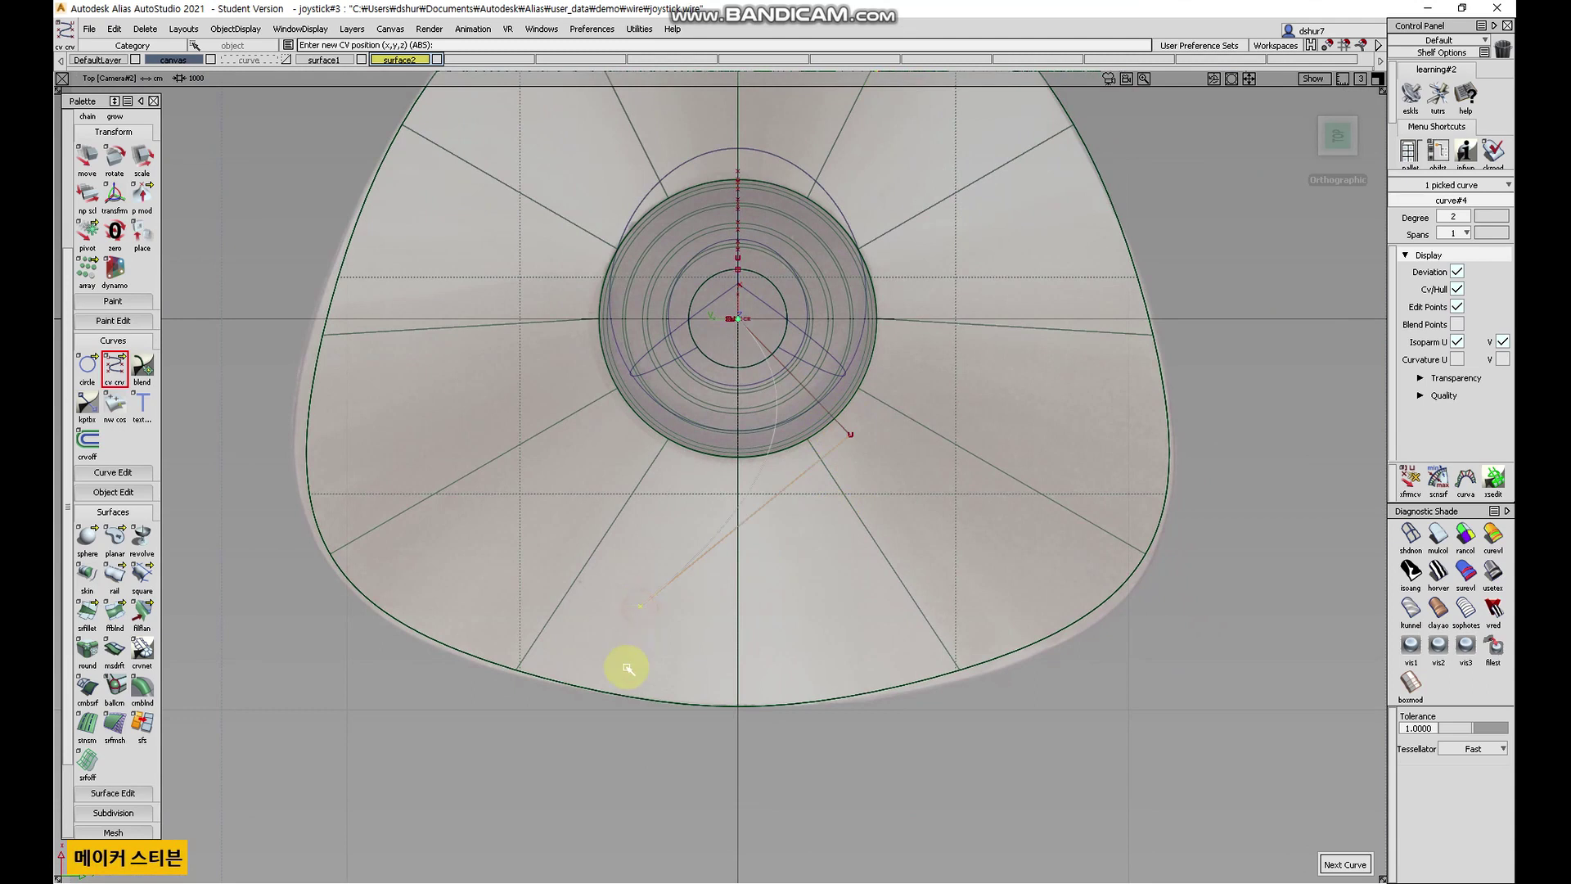
click(737, 815)
alt+shift+middle_drag(776, 676, 779, 599)
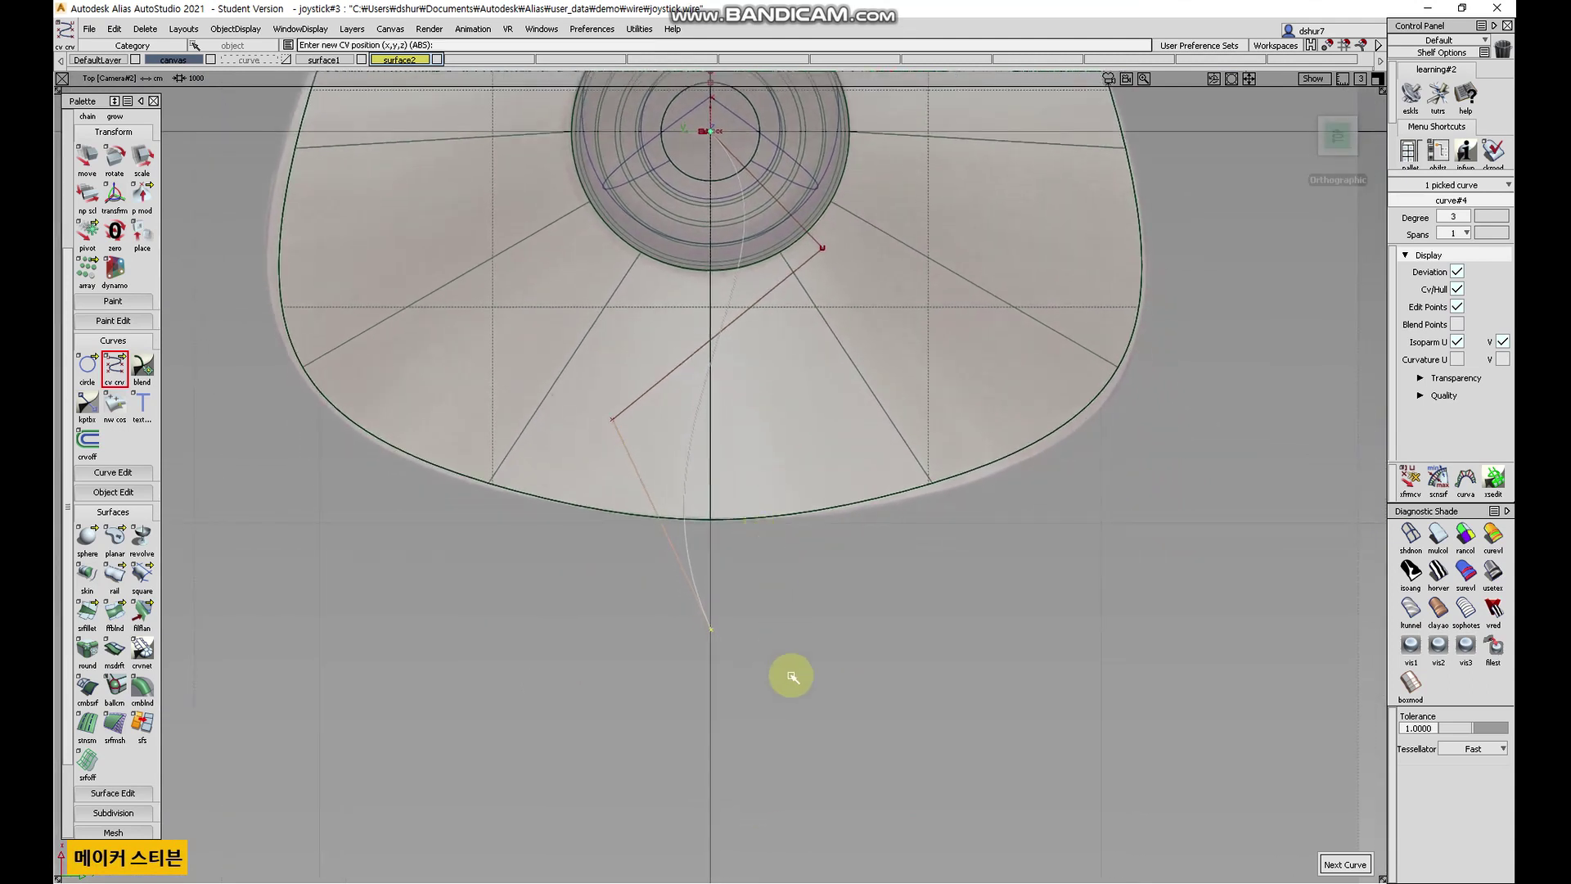
click(772, 788)
alt+shift+right_drag(666, 747, 641, 617)
click(636, 661)
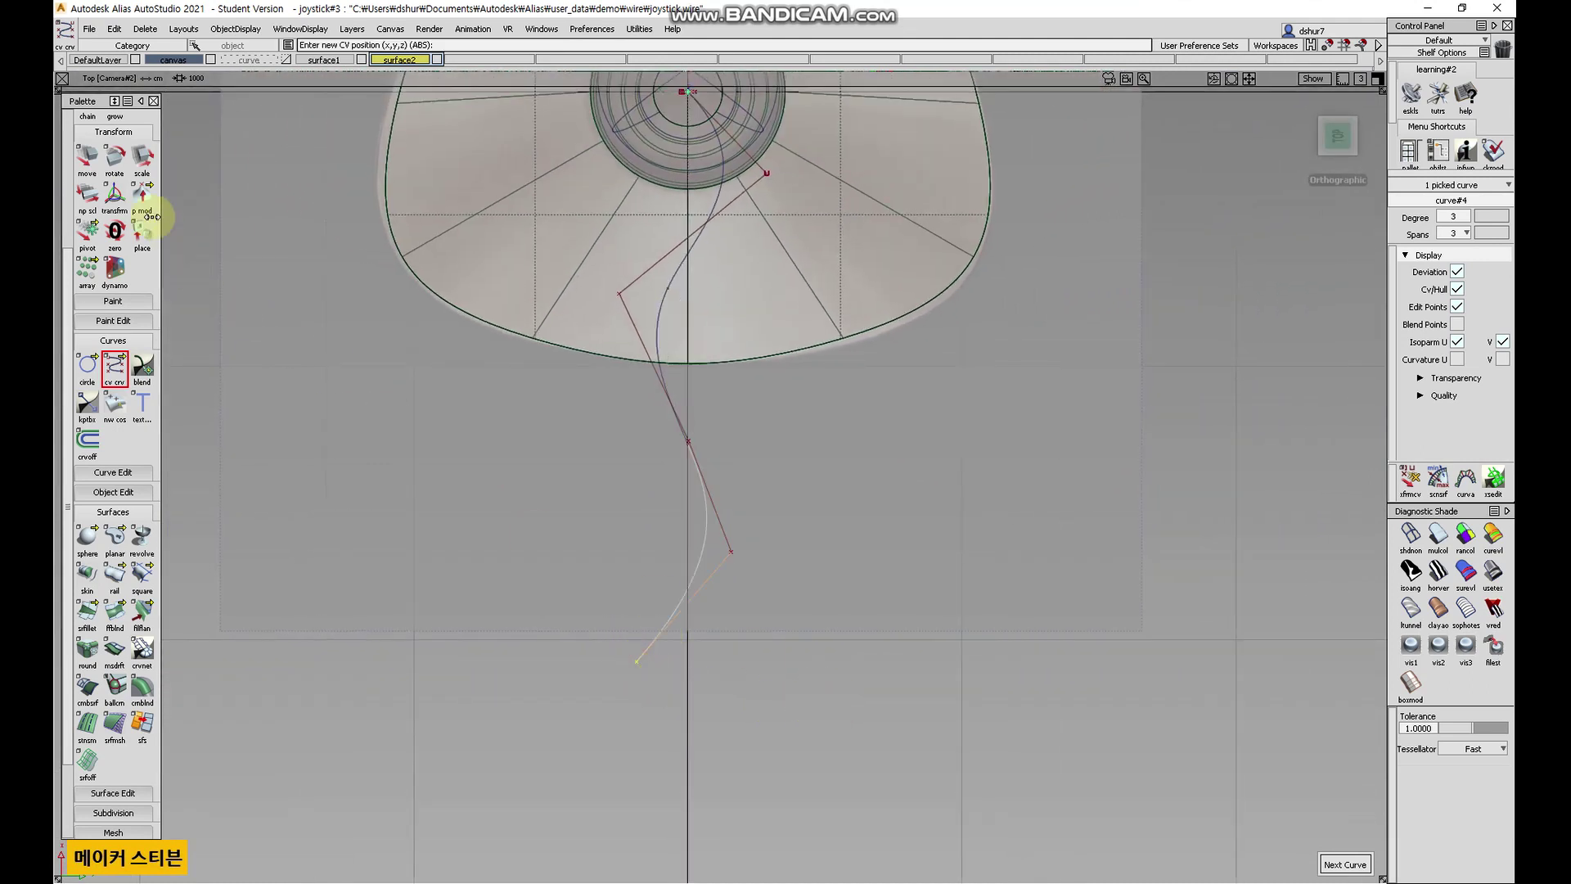
scroll(88, 130, up, 3)
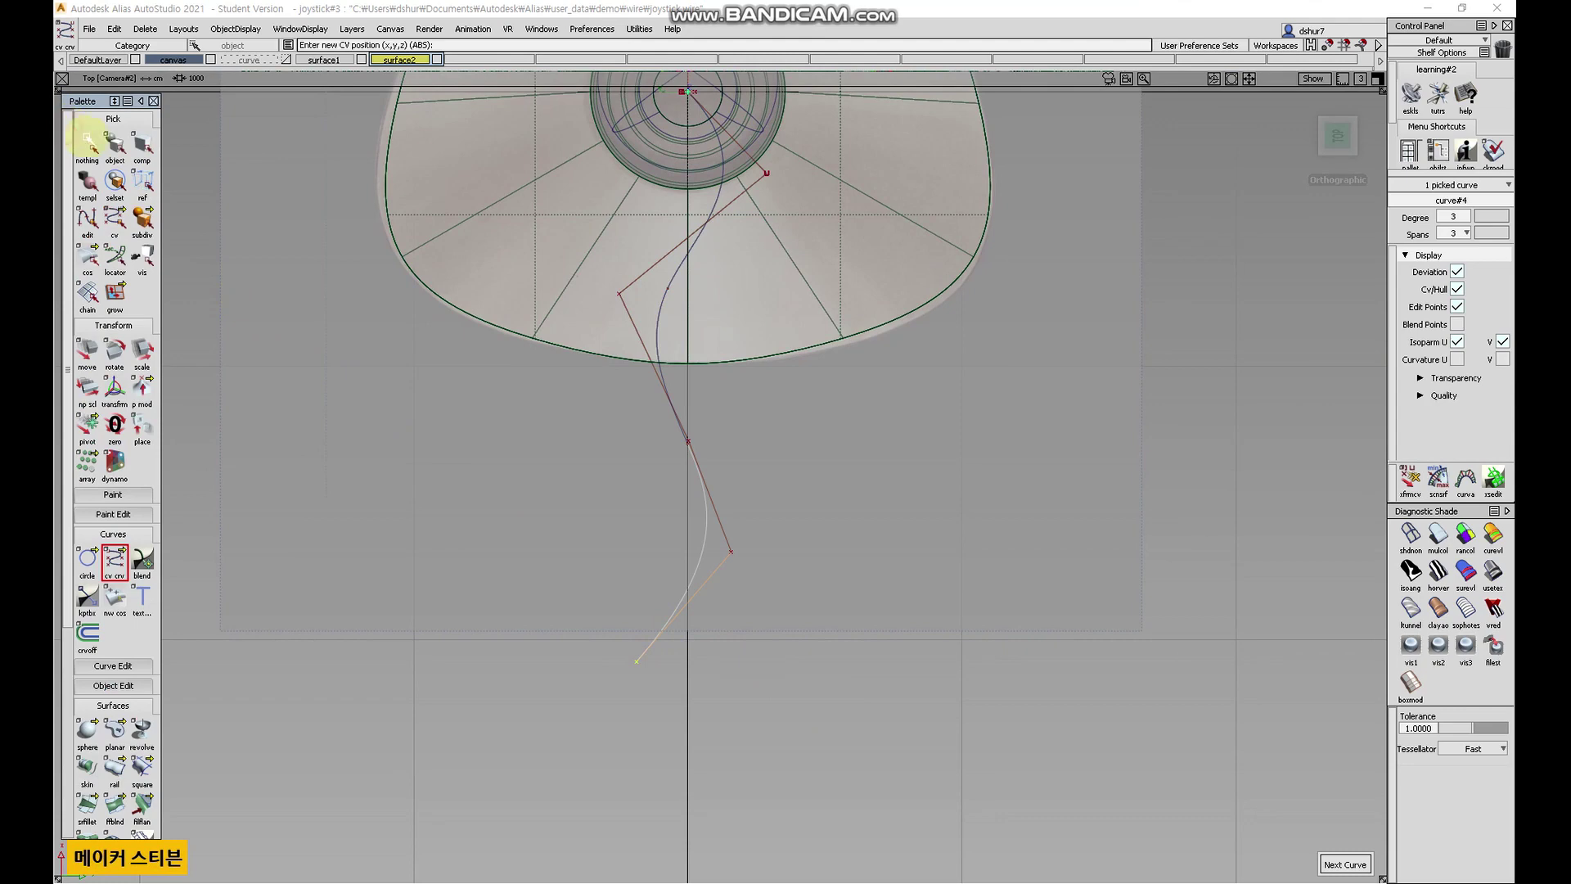
click(114, 147)
- Extrude the small circle along the wavy path curve to form the joystick's cable
alt+shift+drag(654, 486, 717, 576)
alt+shift+middle_drag(781, 555, 852, 613)
mouse_move(838, 618)
alt+shift+right_down()
mouse_move(862, 572)
mouse_move(824, 611)
mouse_move(850, 601)
alt+shift+right_up()
alt+shift+middle_drag(850, 601, 911, 511)
alt+shift+drag(912, 511, 876, 533)
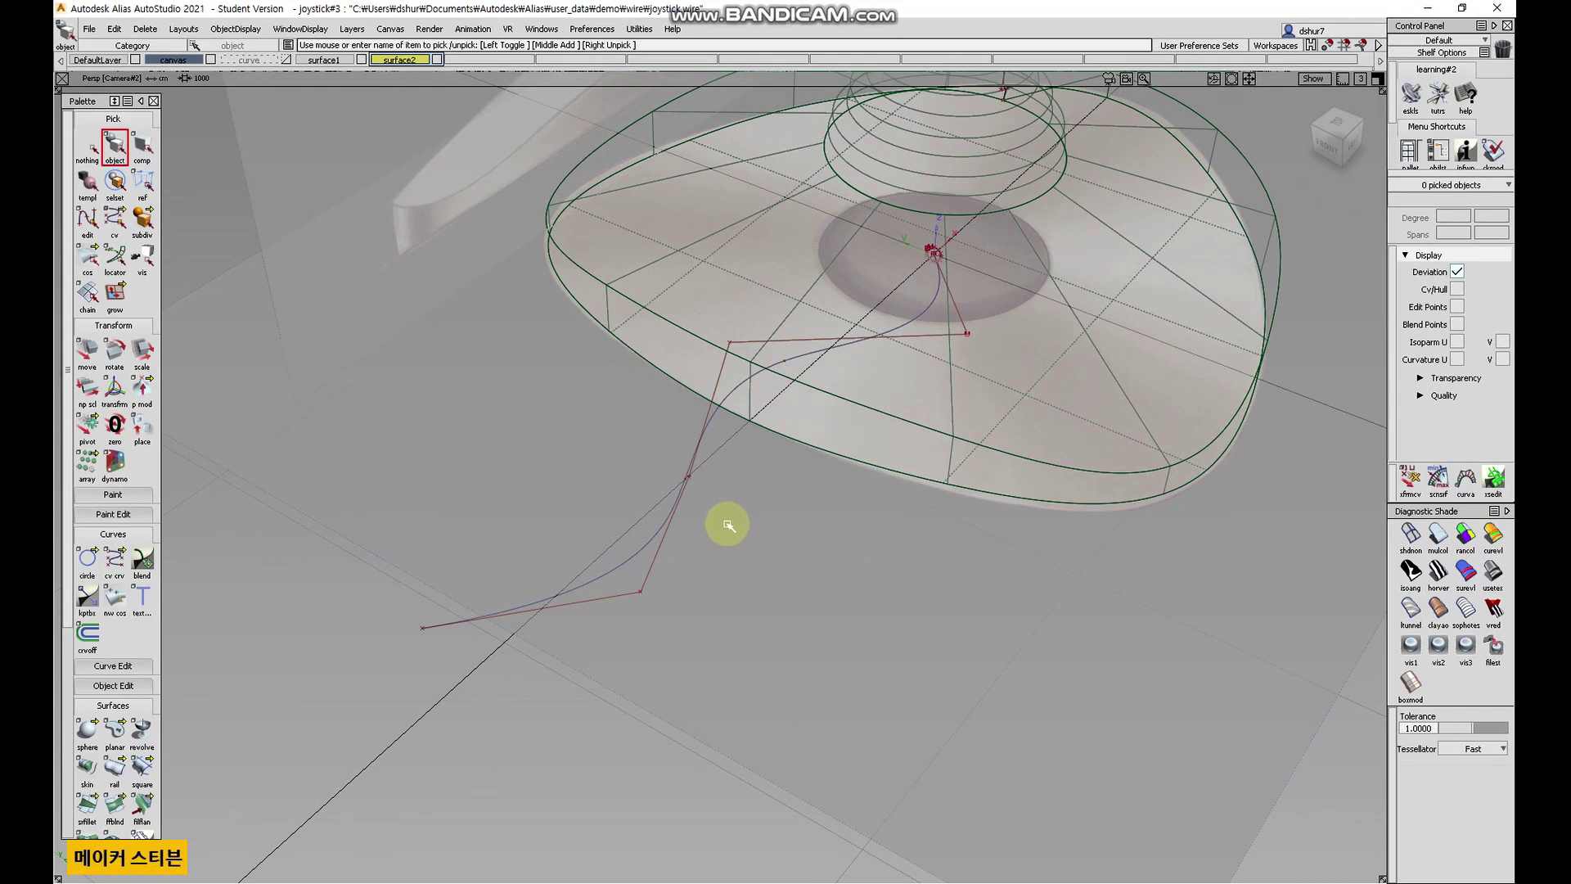
scroll(123, 560, down, 5)
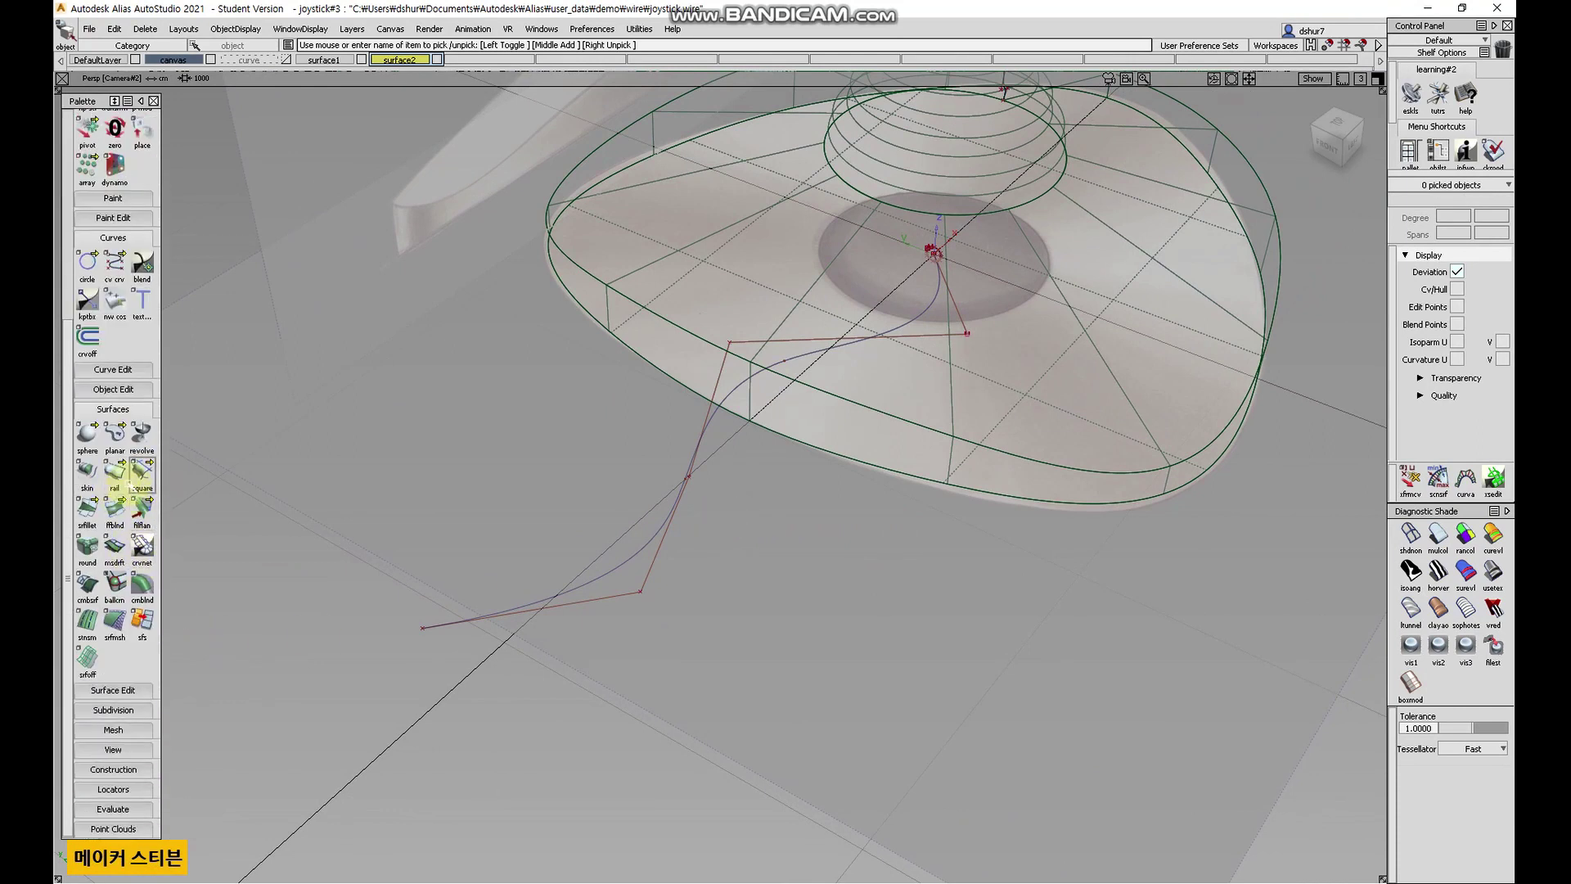
click(115, 475)
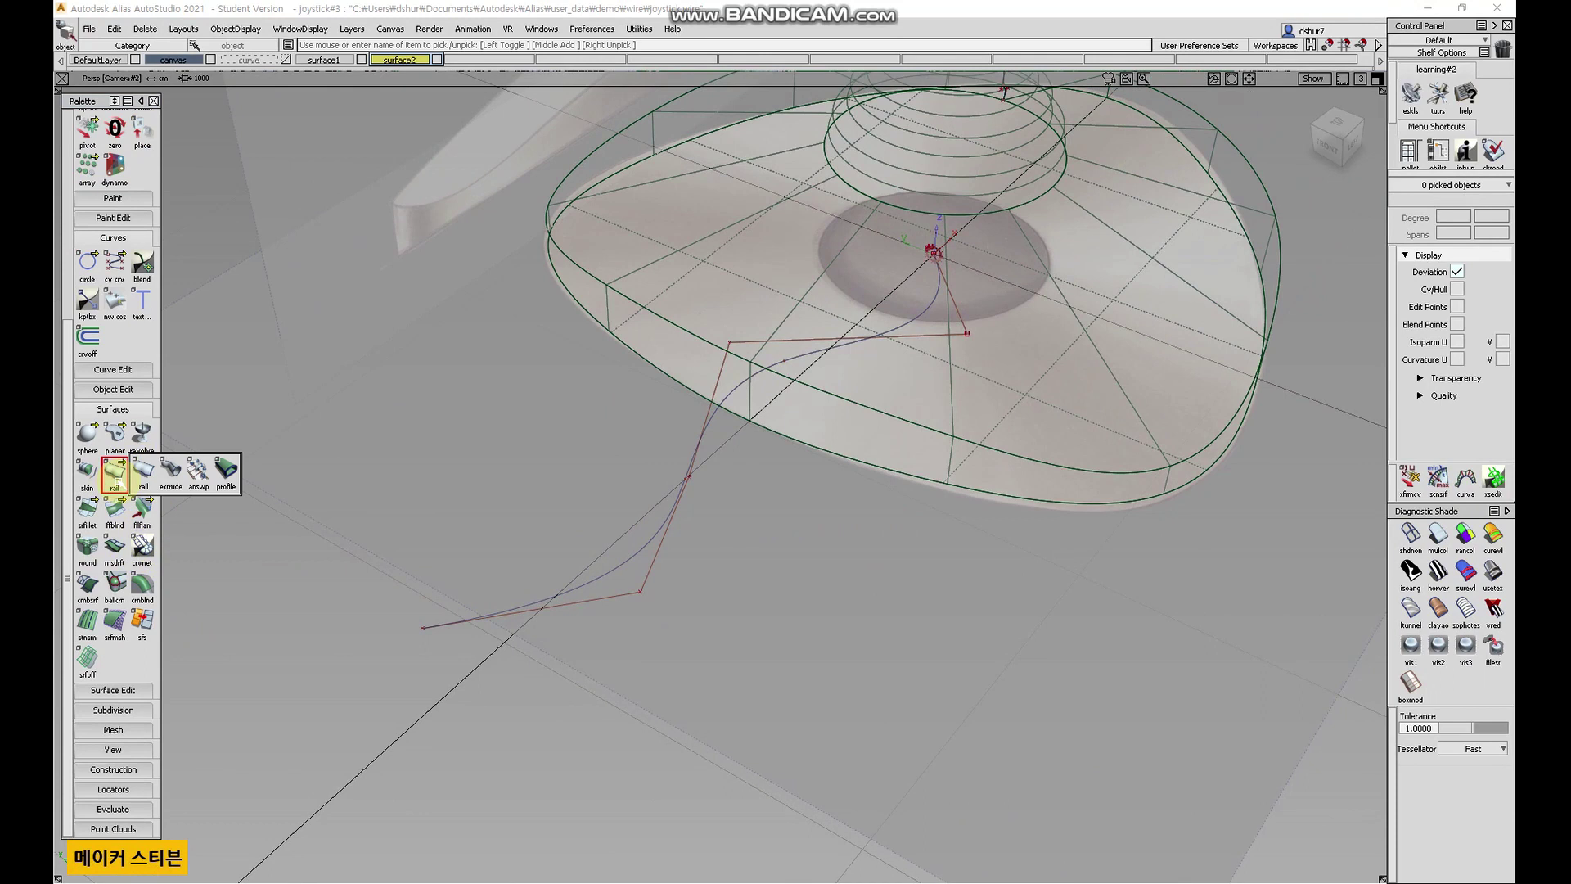
click(171, 470)
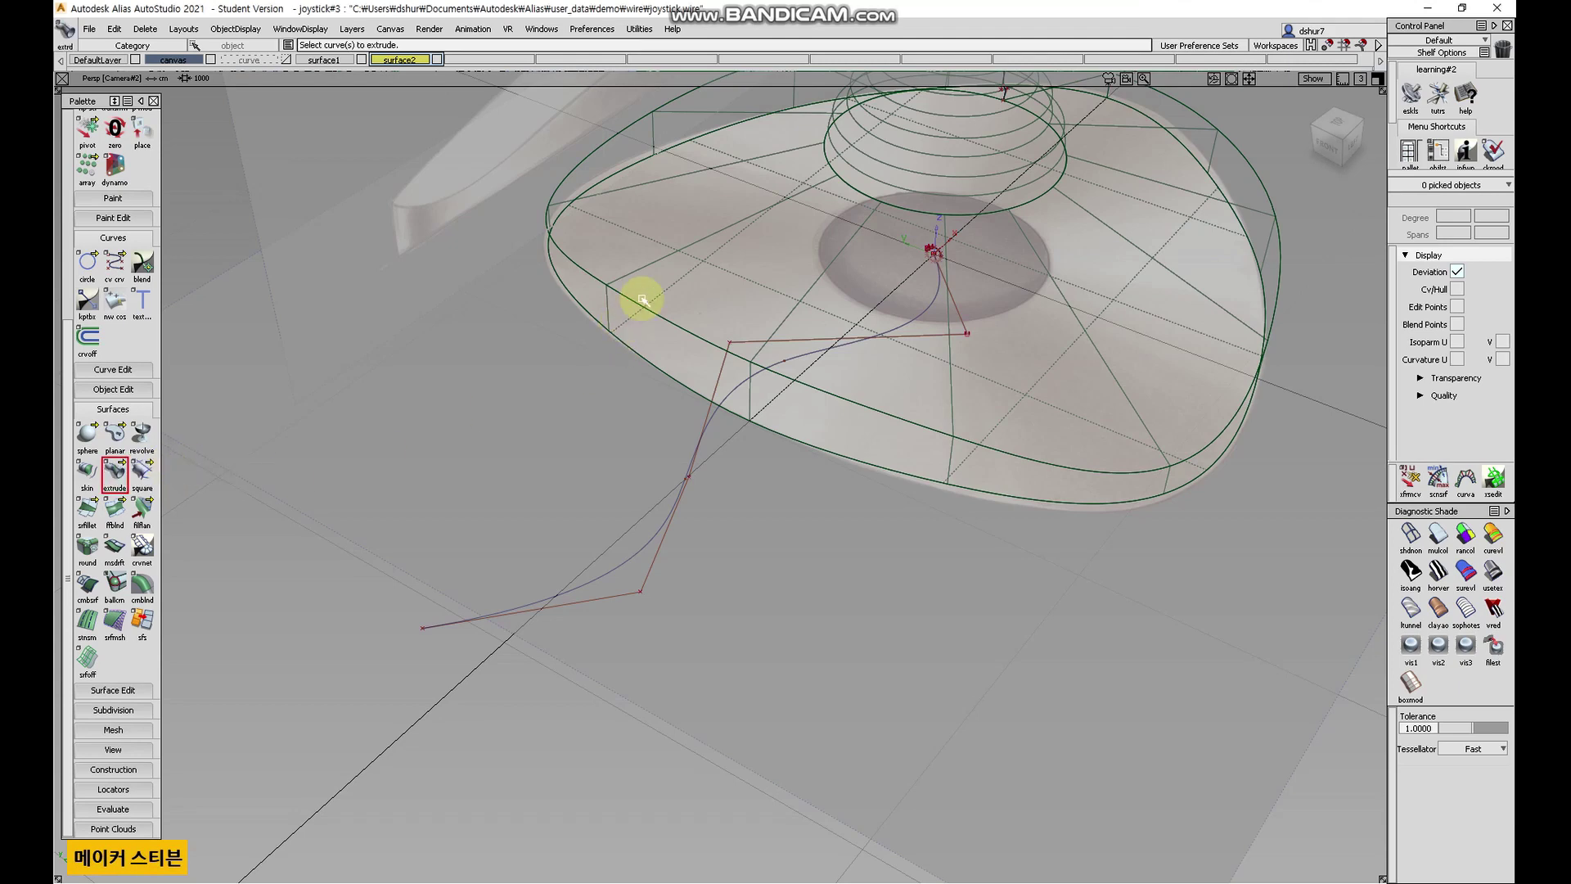
scroll(947, 308, up, 3)
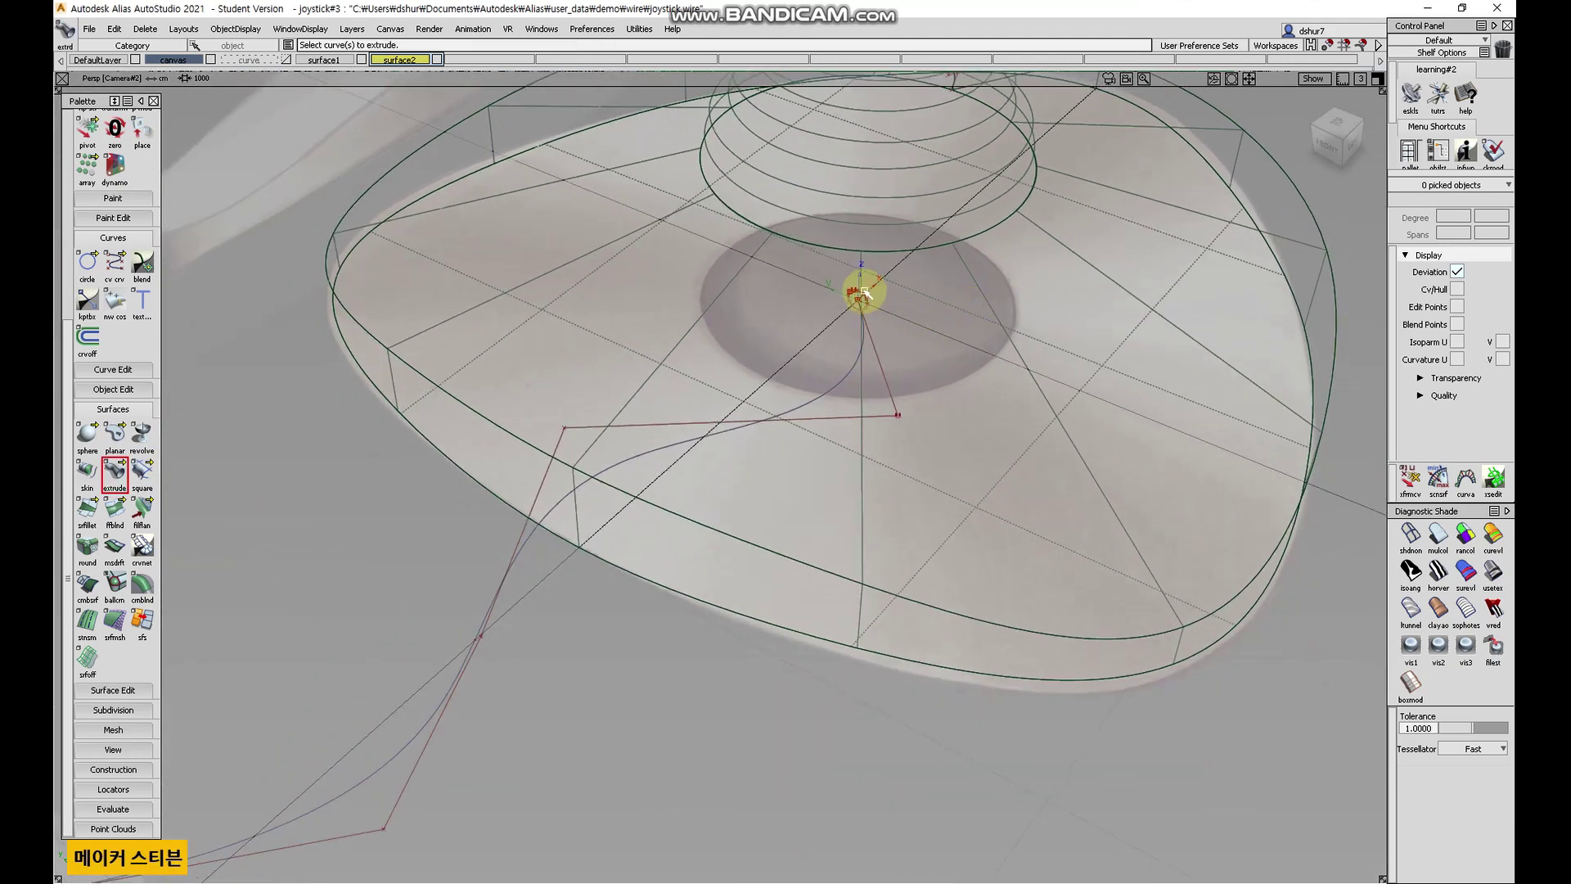
click(852, 292)
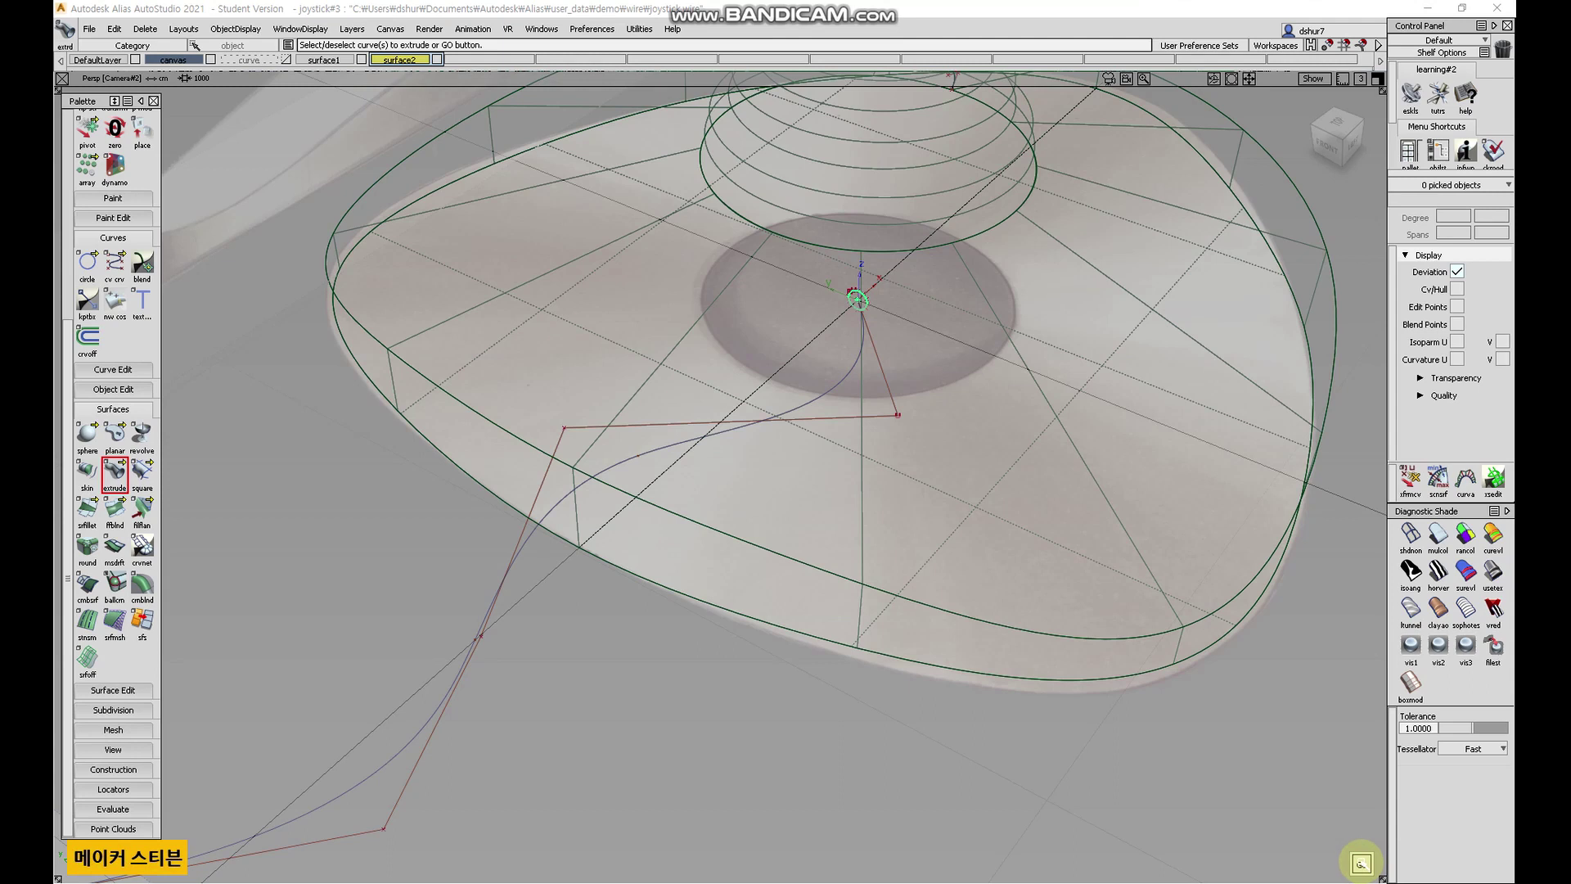
click(1361, 863)
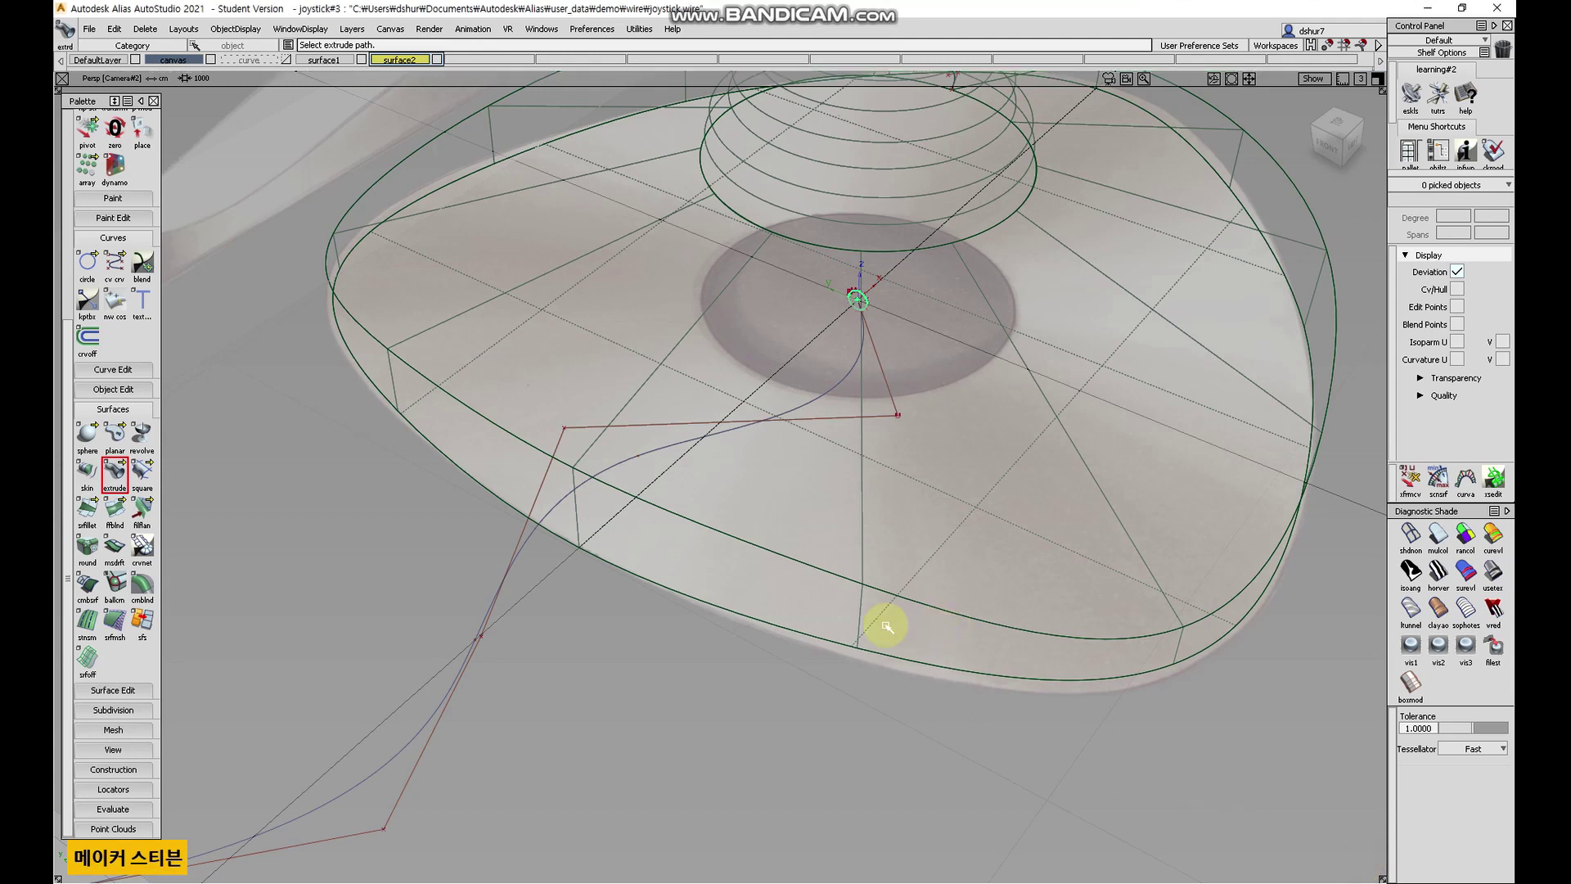
click(455, 683)
alt+shift+drag(904, 621, 562, 392)
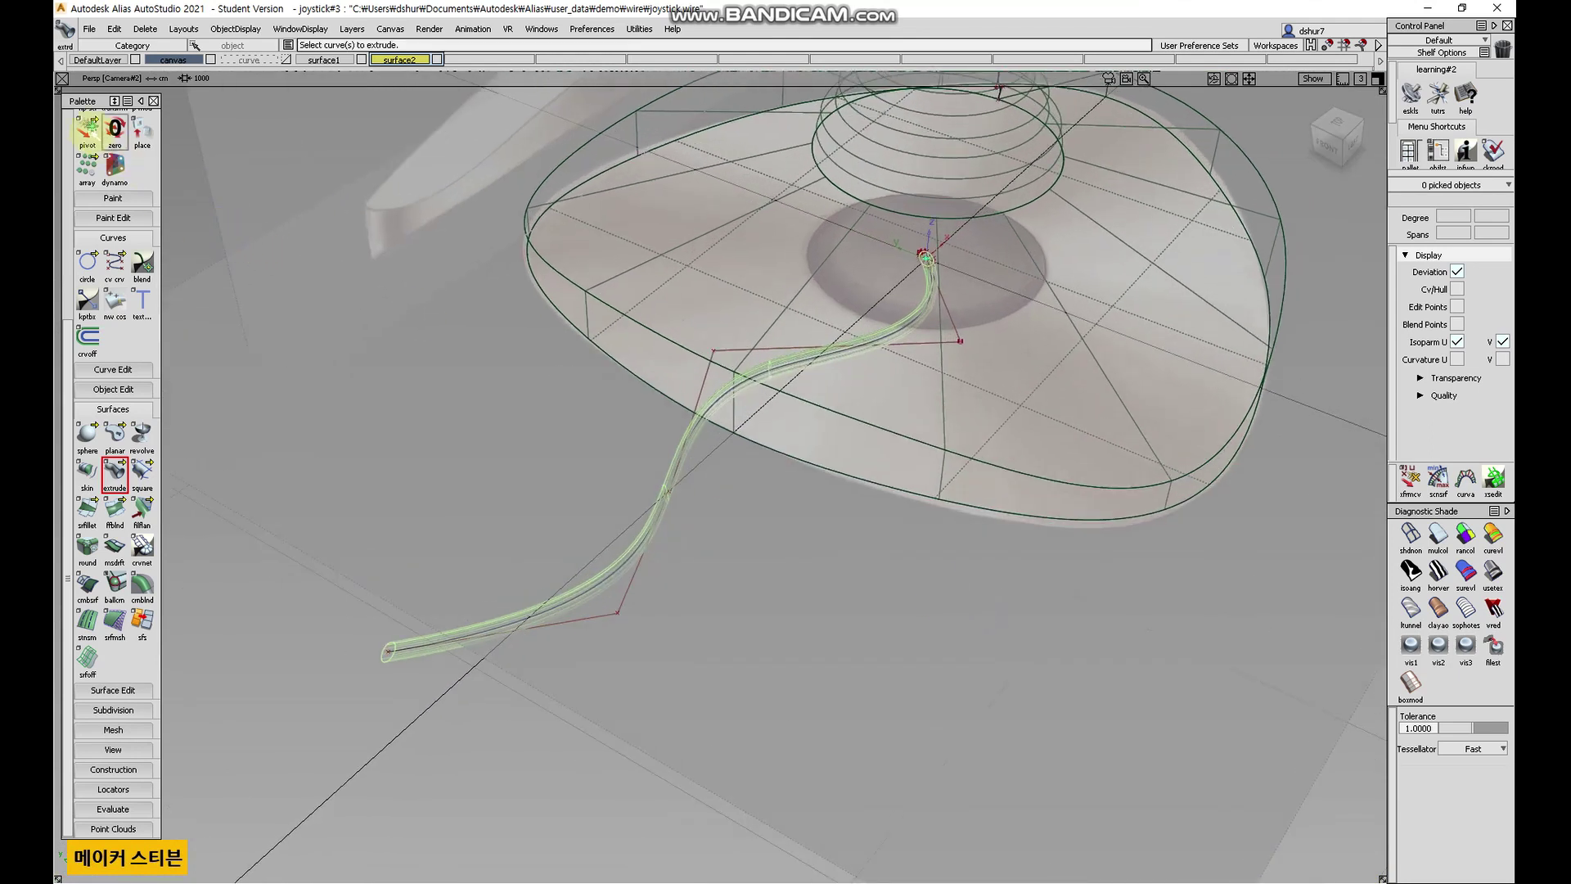
- Pick the profile circle at the cable's start and scale it up slightly to thicken the extruded cable
scroll(77, 133, up, 4)
click(113, 145)
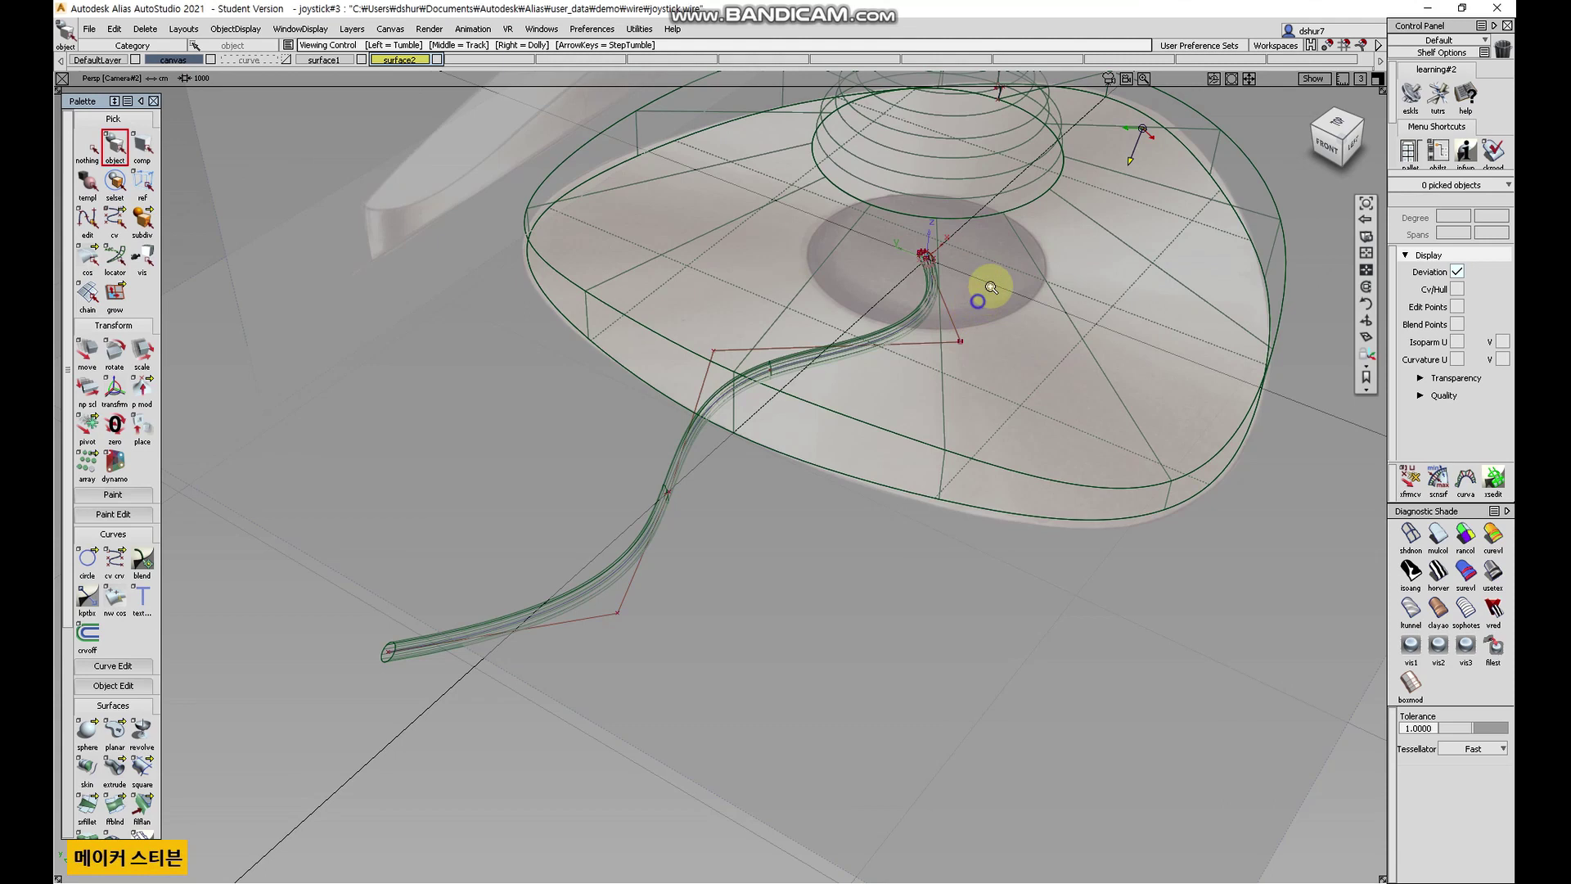
scroll(990, 286, up, 3)
click(750, 336)
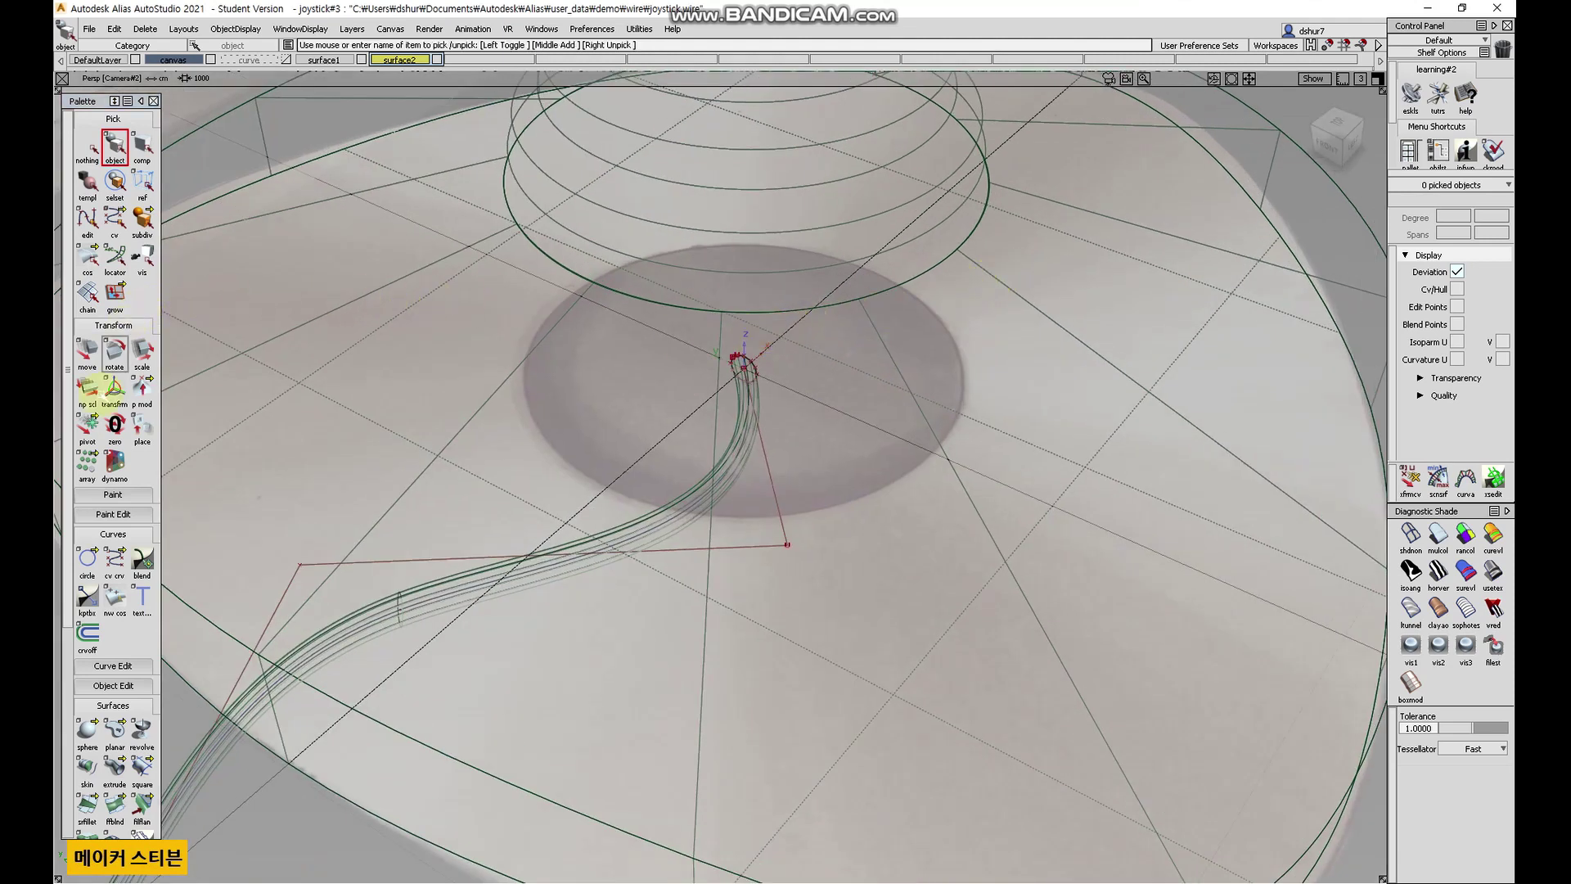
click(757, 369)
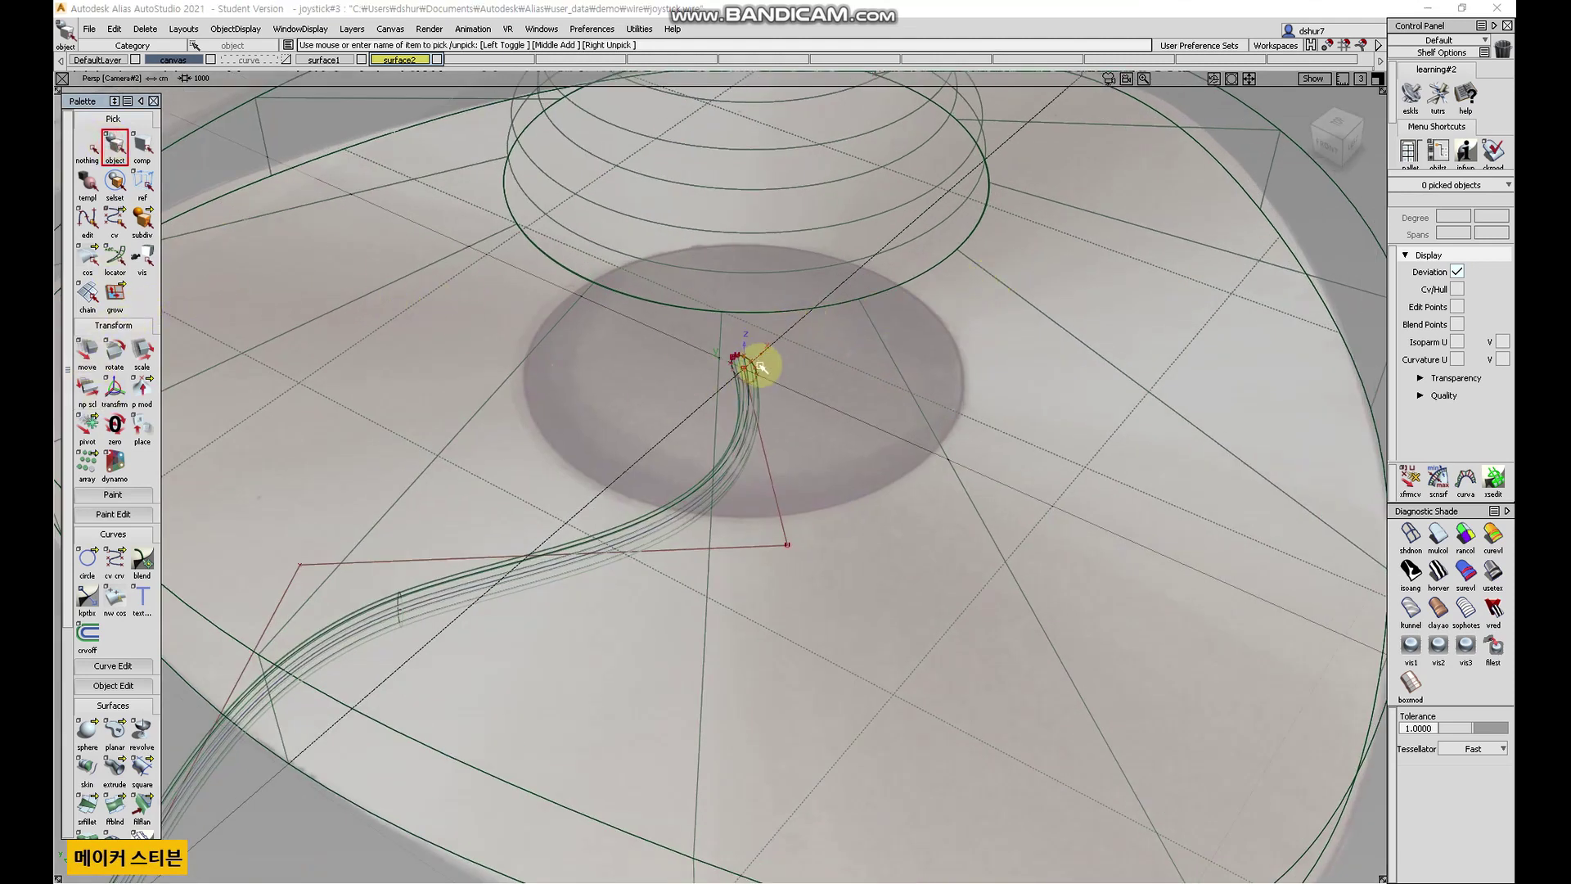
click(765, 366)
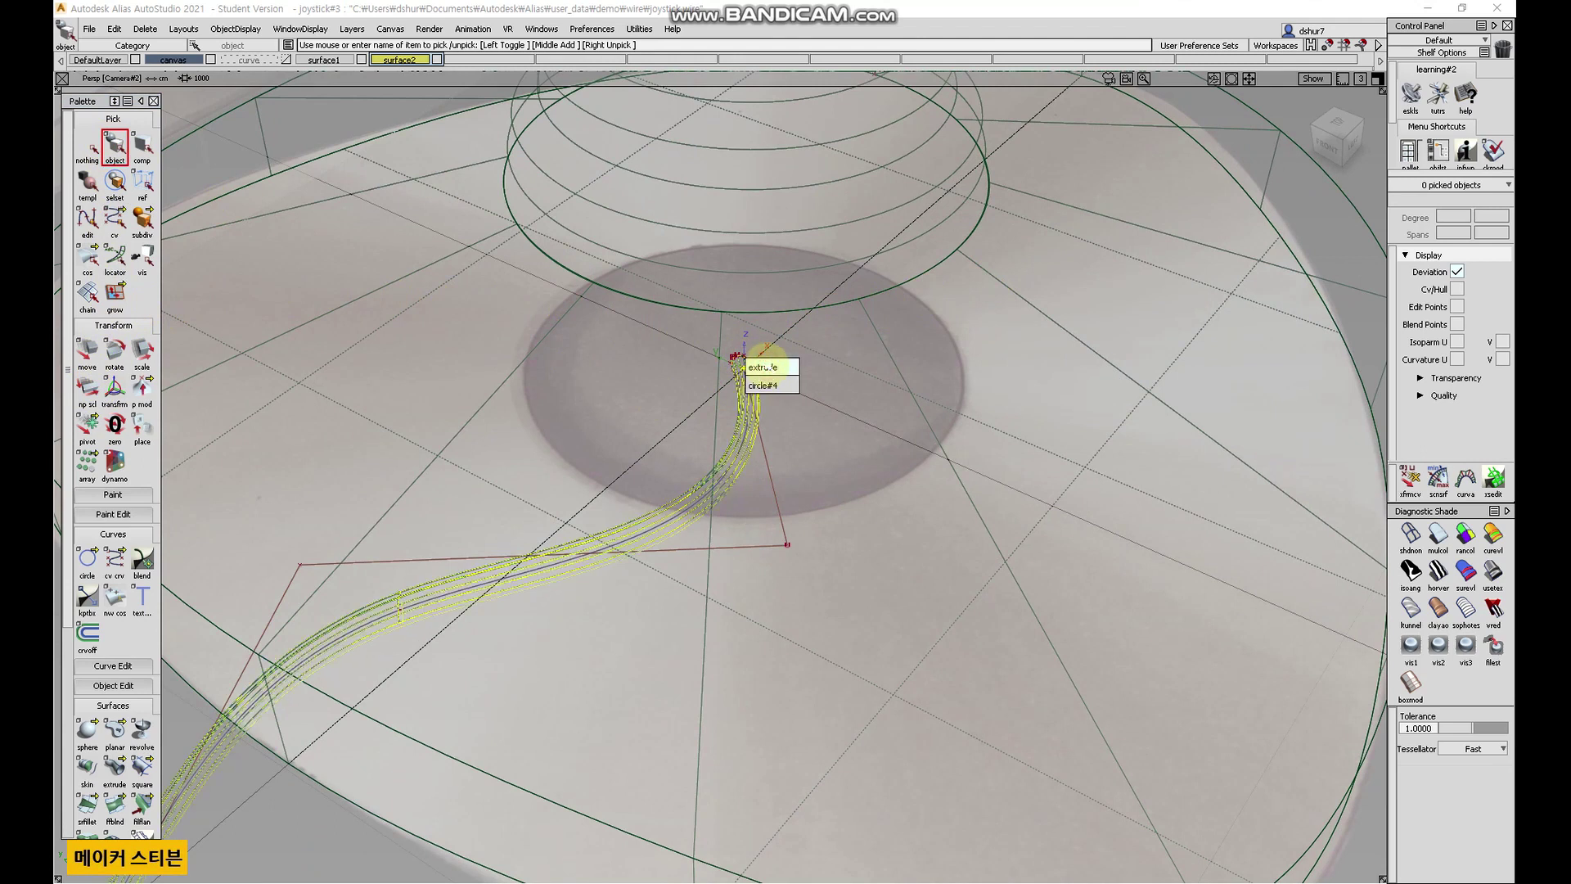
click(765, 385)
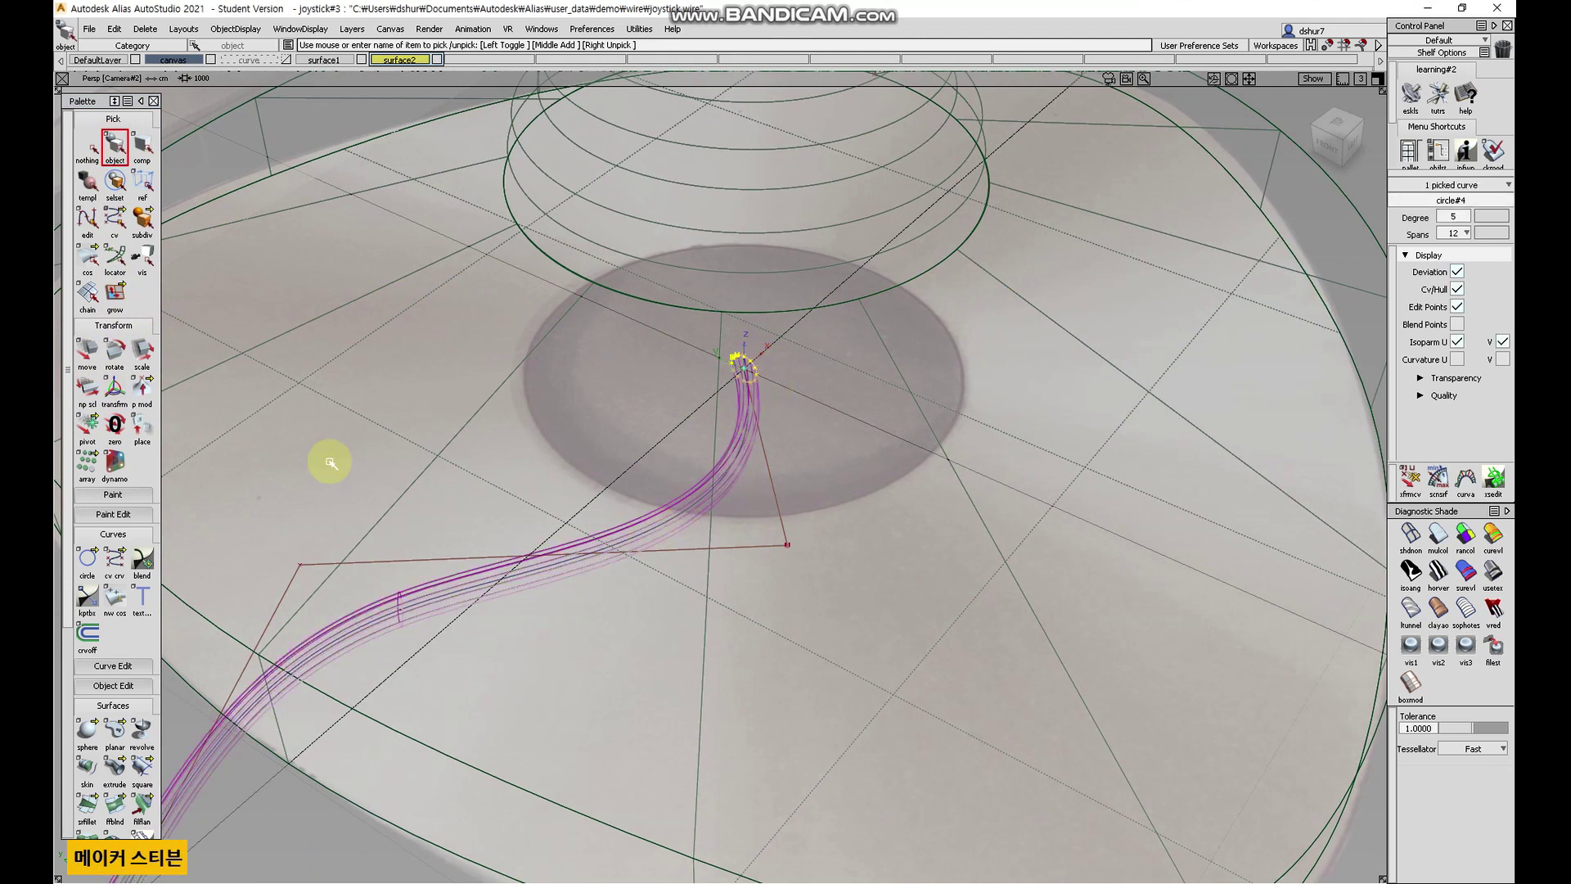
click(144, 353)
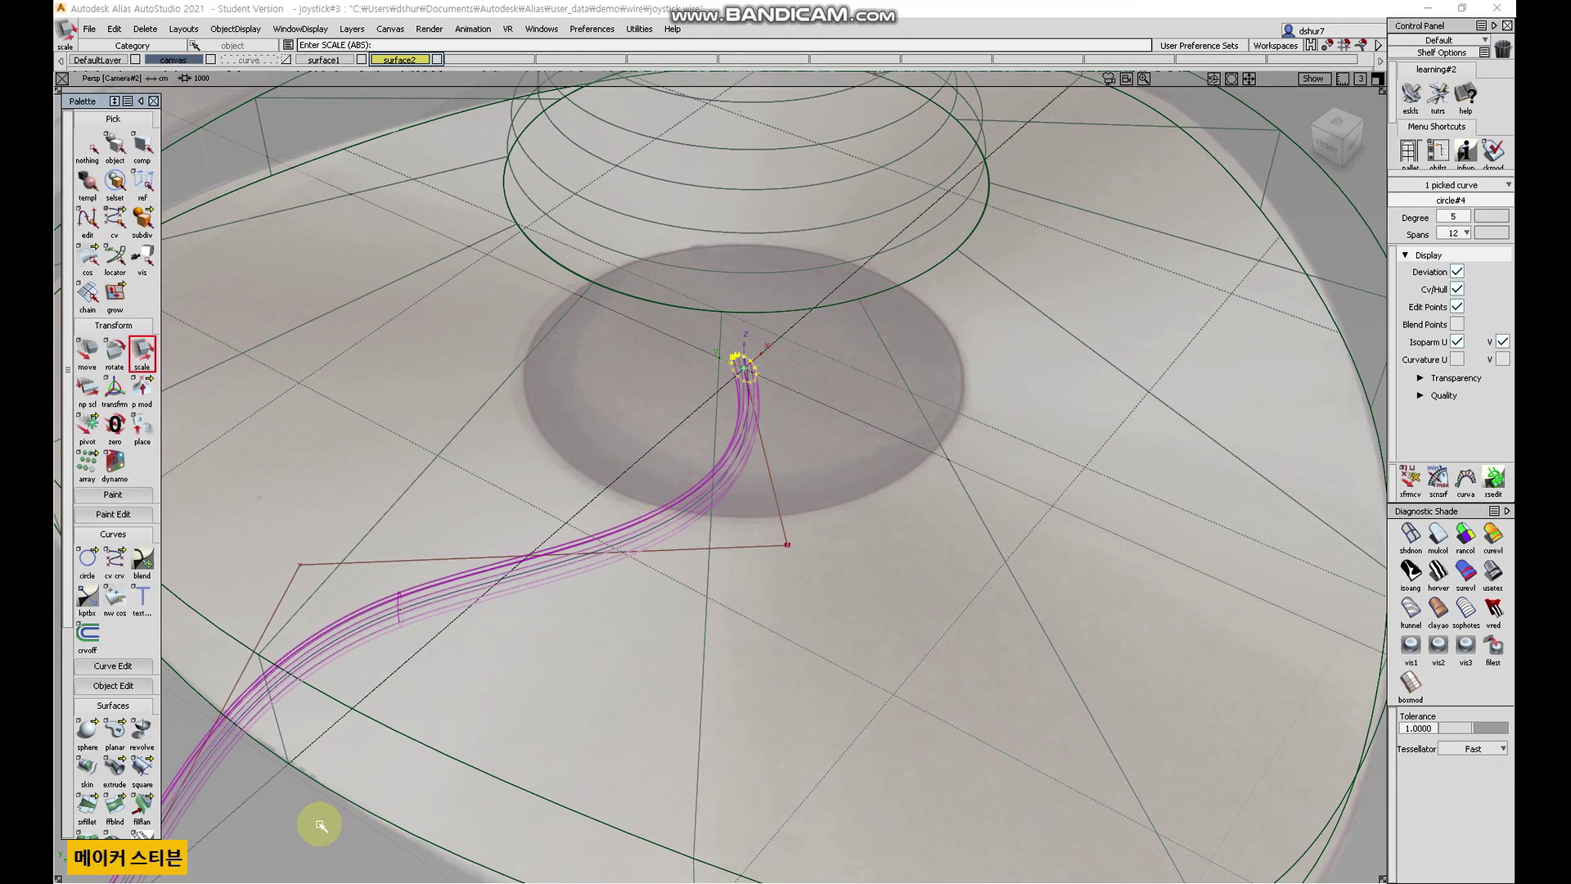
drag(297, 827, 298, 830)
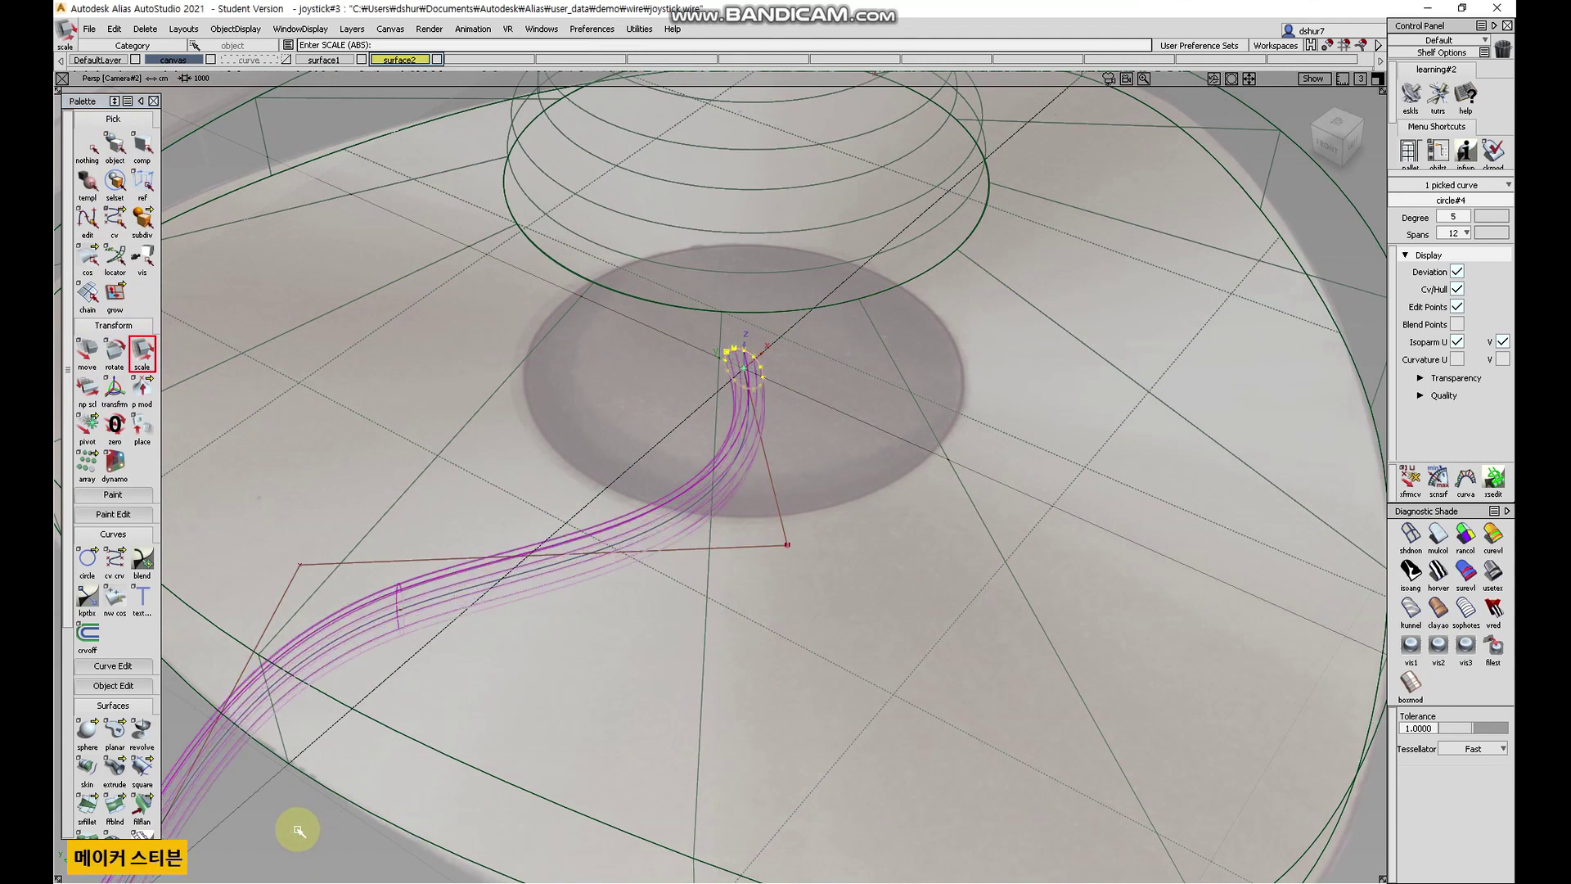
alt+shift+drag(802, 589, 788, 615)
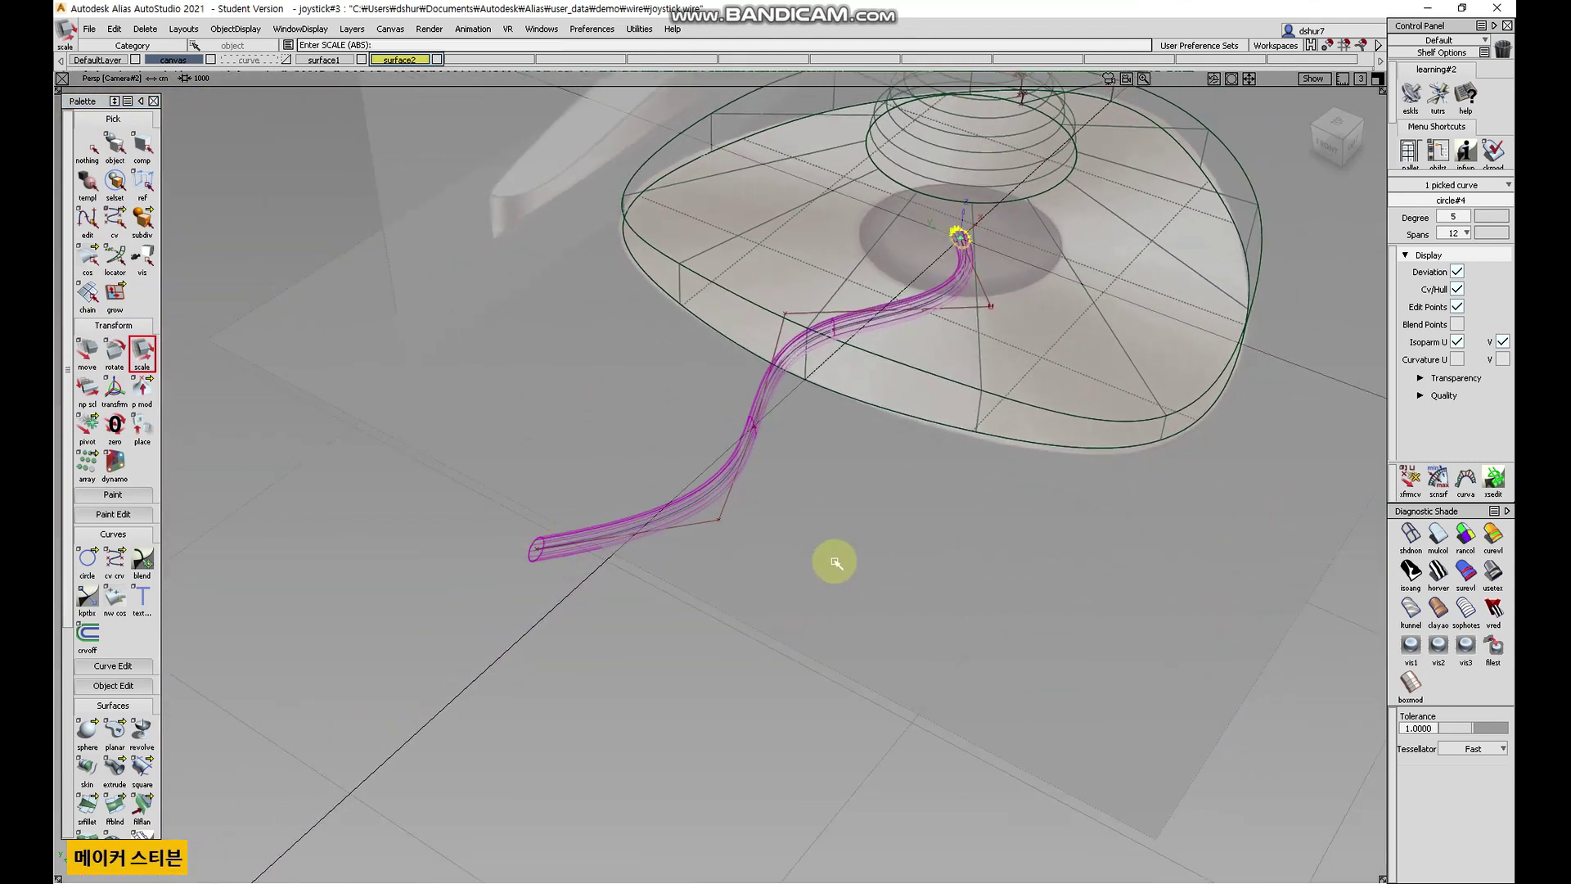
- Pick the cable surface, accept removing its construction history, and move it outward so it starts at the base's edge
click(88, 151)
click(115, 144)
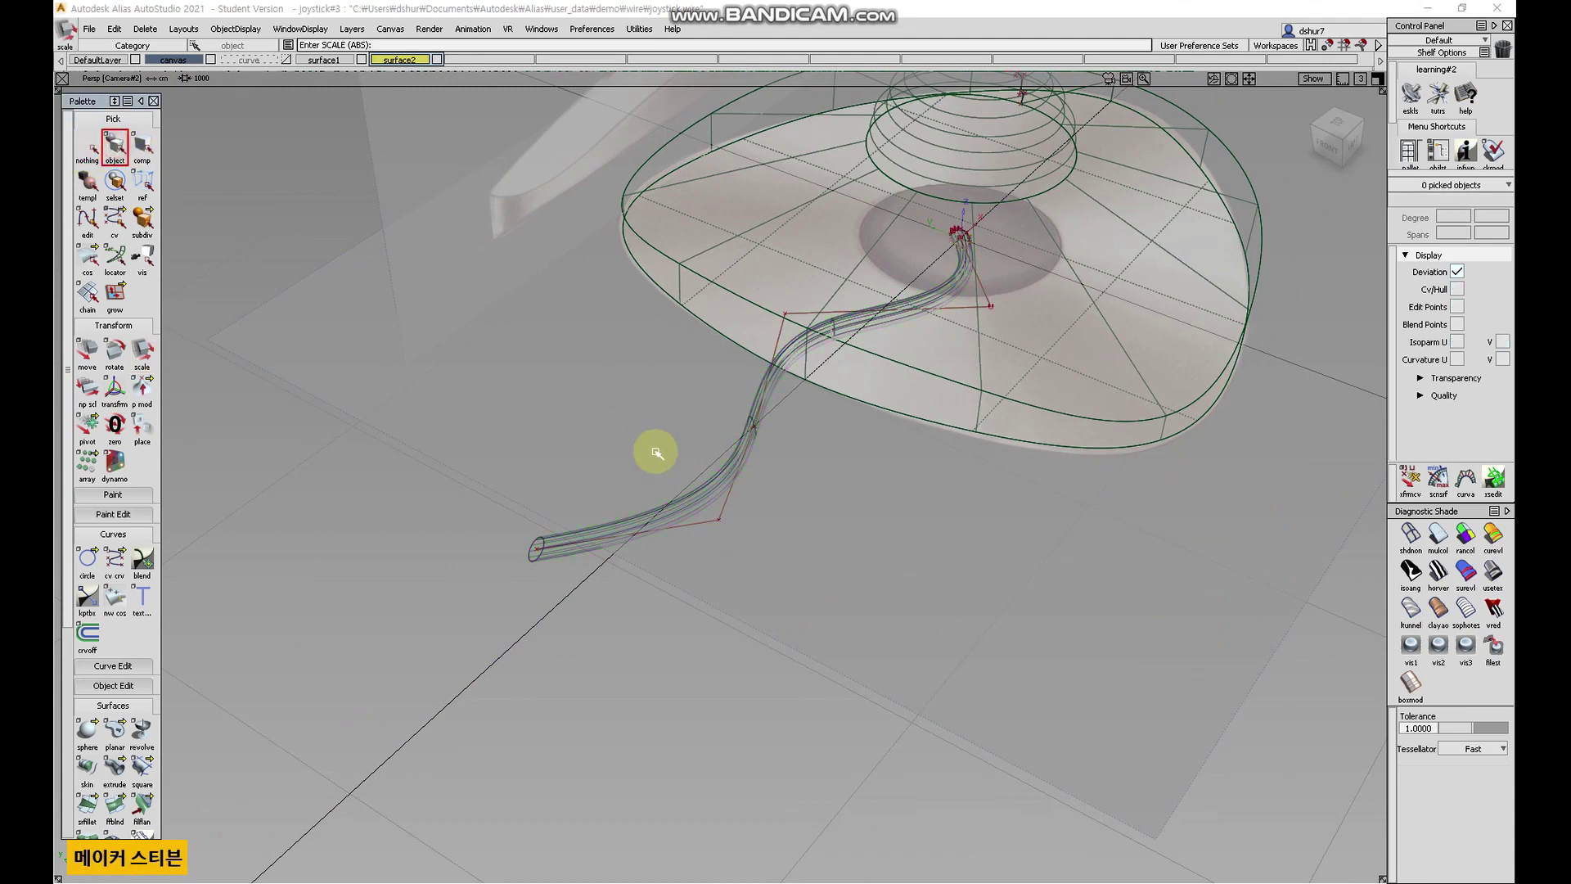
click(556, 555)
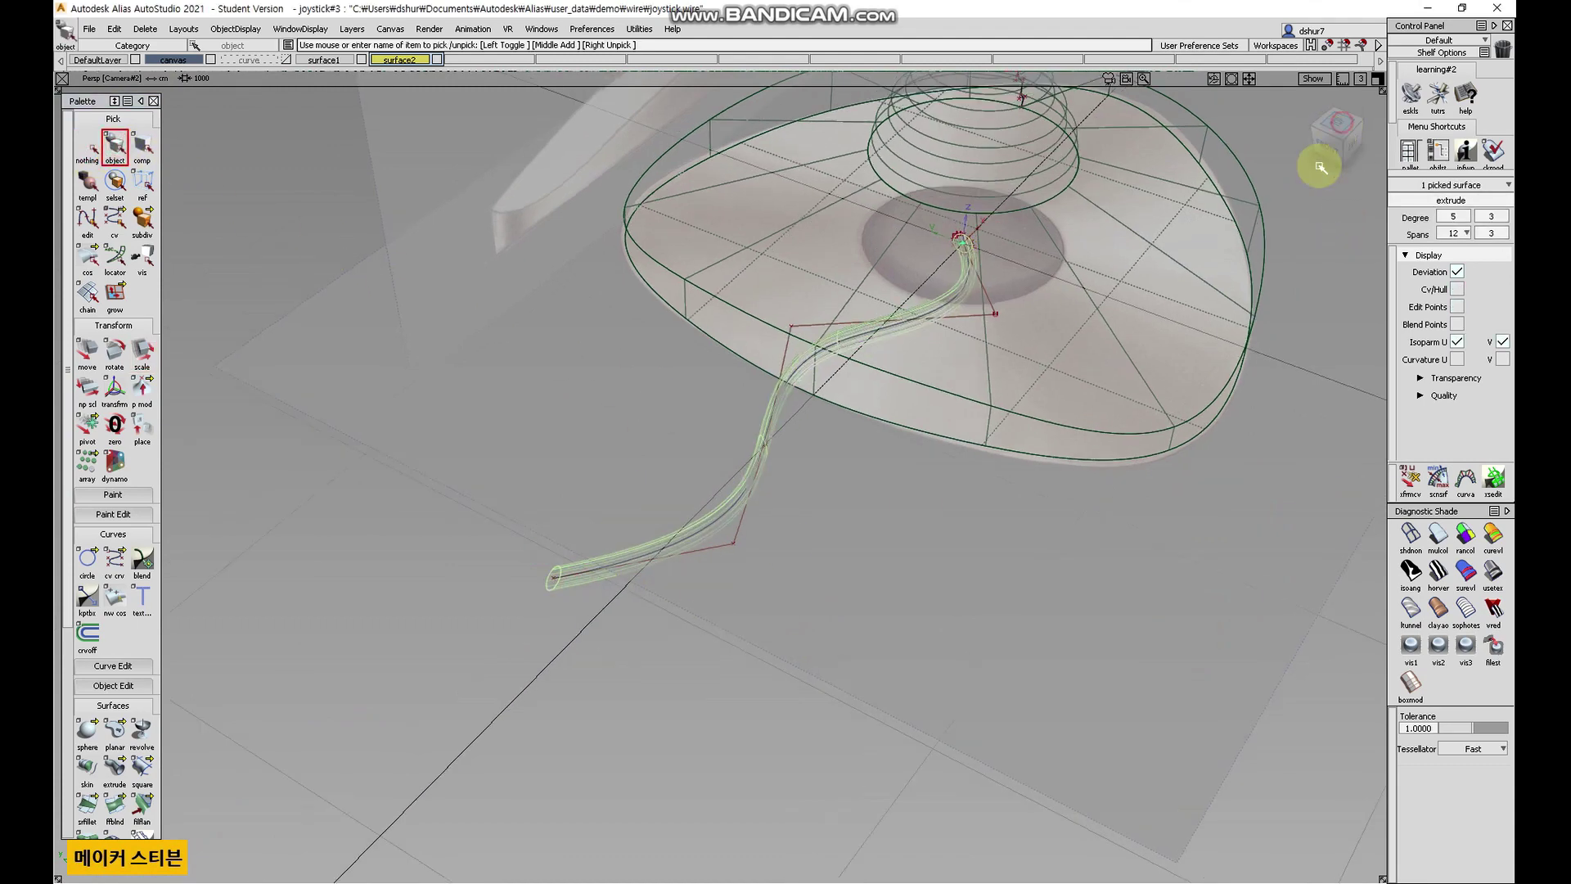
click(1334, 130)
alt+shift+middle_drag(962, 360, 680, 235)
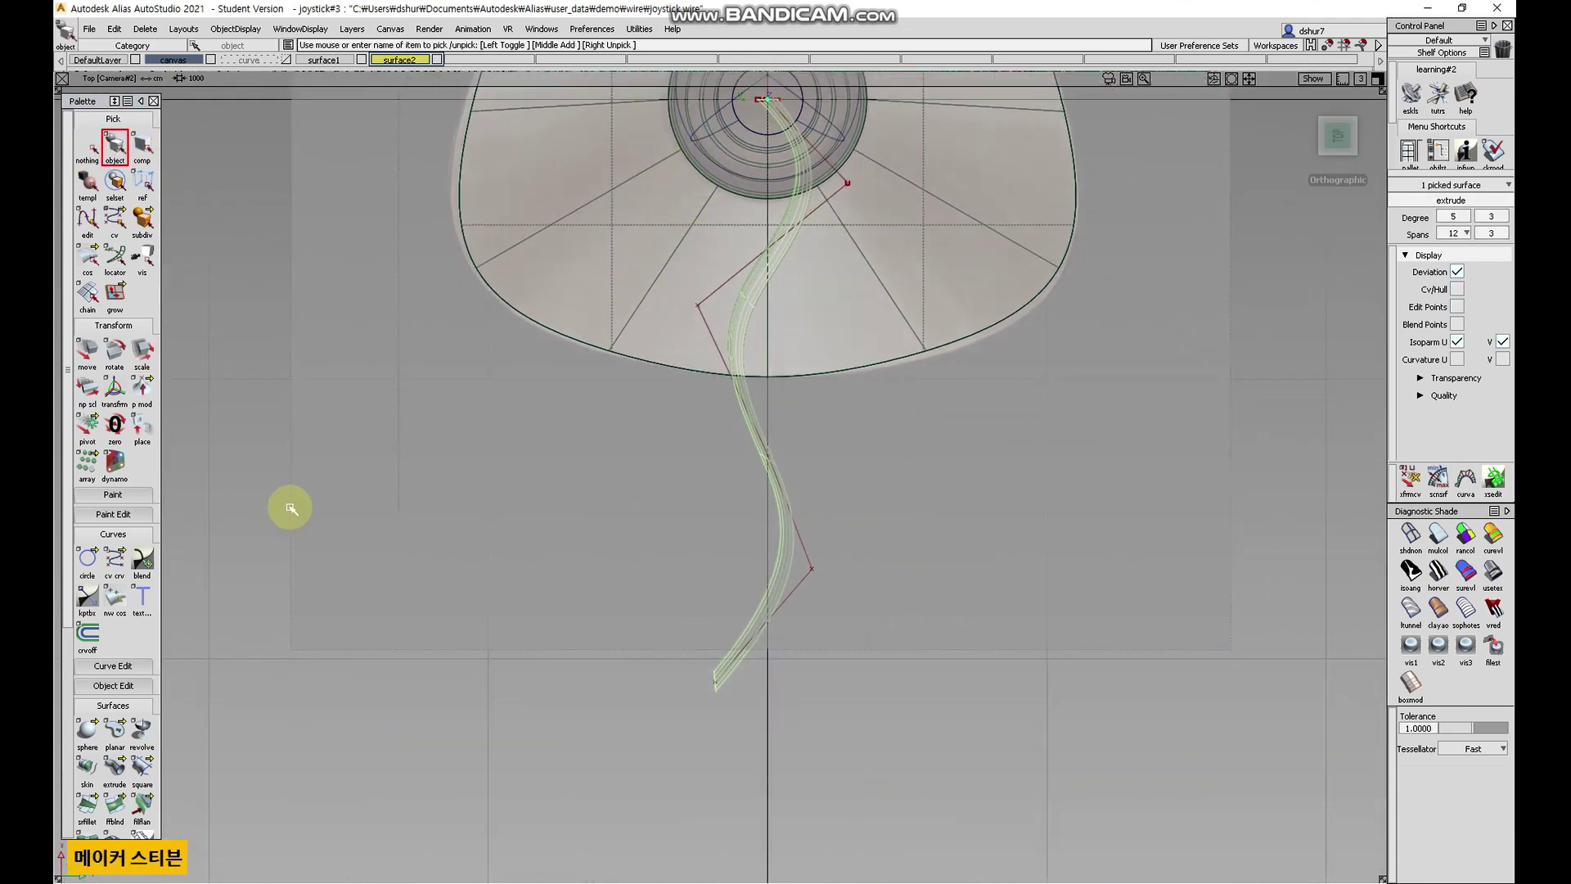
click(88, 352)
click(935, 478)
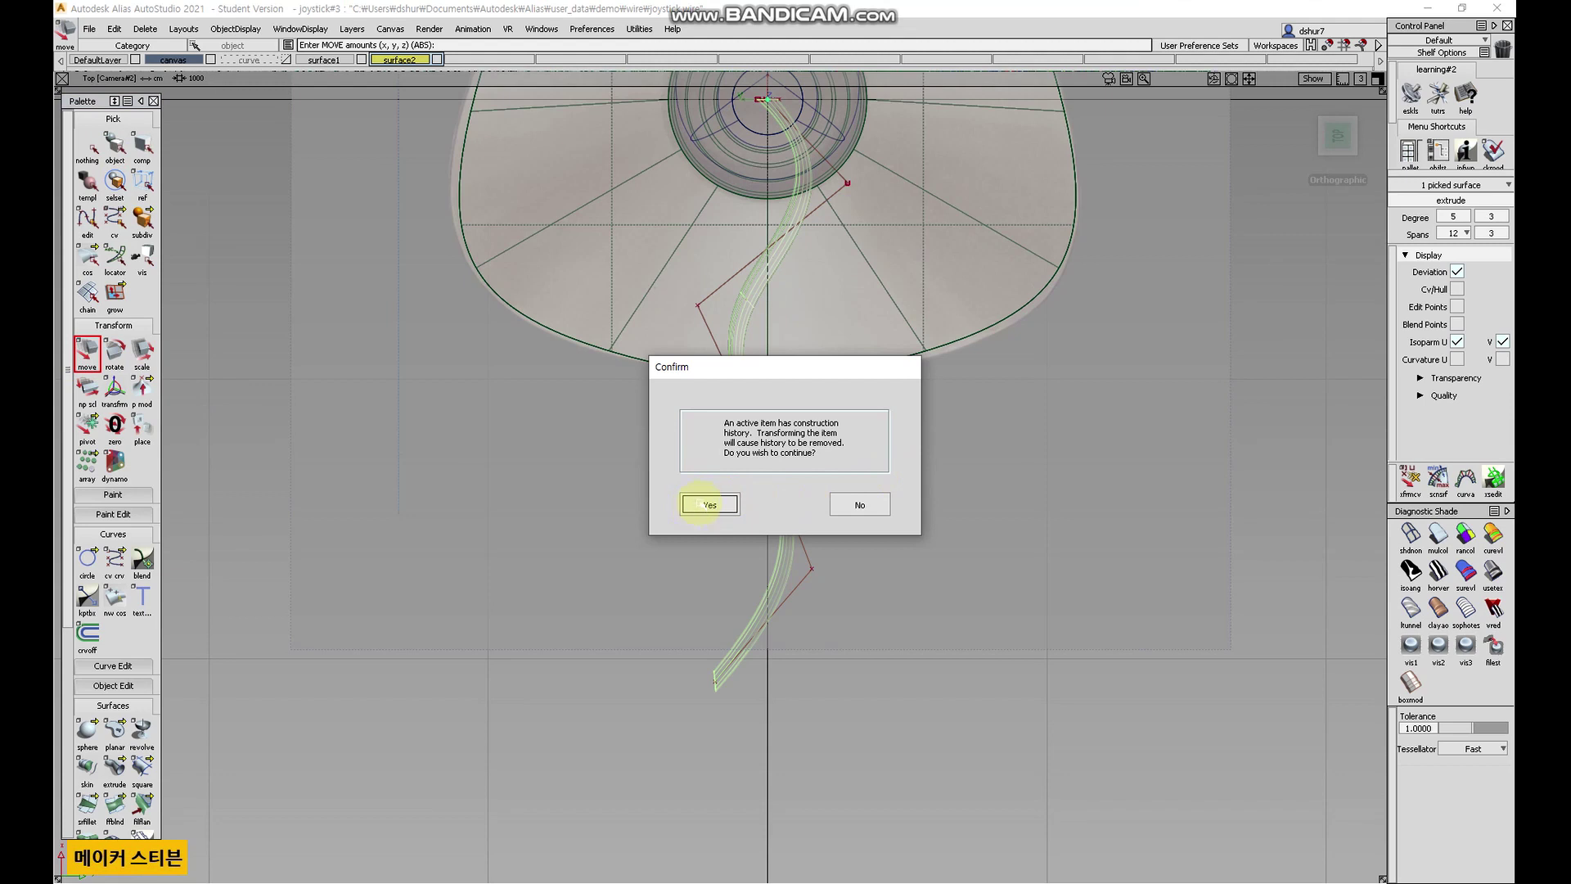
click(705, 503)
middle_drag(1008, 446, 1003, 685)
alt+shift+drag(985, 649, 971, 324)
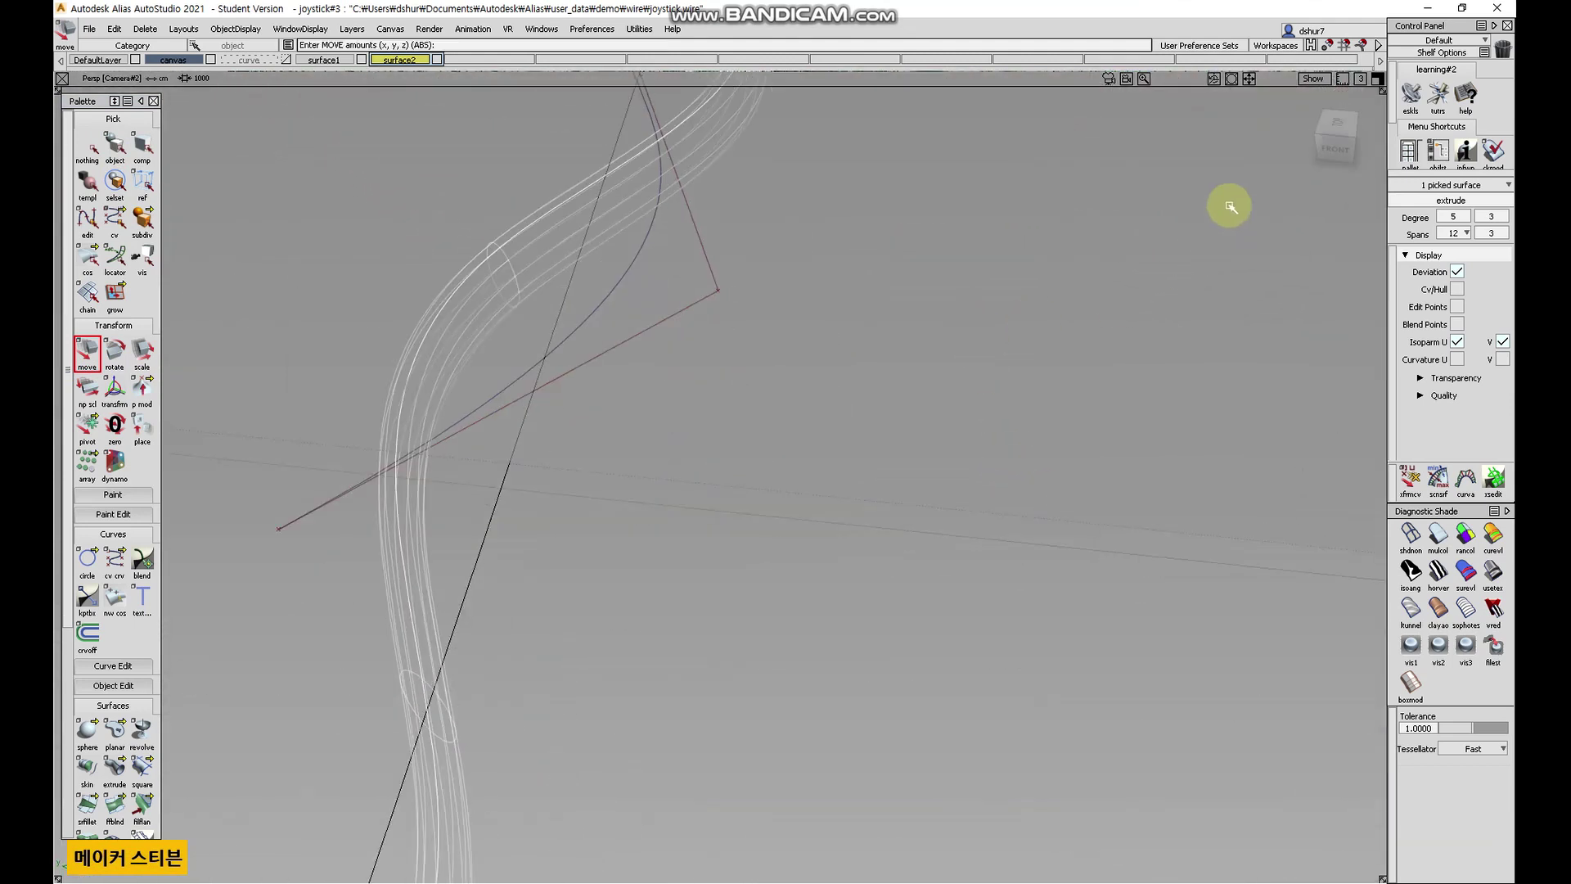
- Raise the cable in a side view so its underside rests on the base's bottom plane, and clear the selection
click(1335, 141)
alt+shift+middle_drag(865, 256, 824, 603)
alt+shift+right_drag(744, 393, 694, 420)
alt+shift+middle_drag(695, 420, 845, 396)
right_drag(845, 396, 879, 594)
alt+shift+right_drag(1009, 540, 1003, 571)
alt+shift+drag(1002, 571, 920, 591)
alt+shift+right_drag(920, 591, 865, 521)
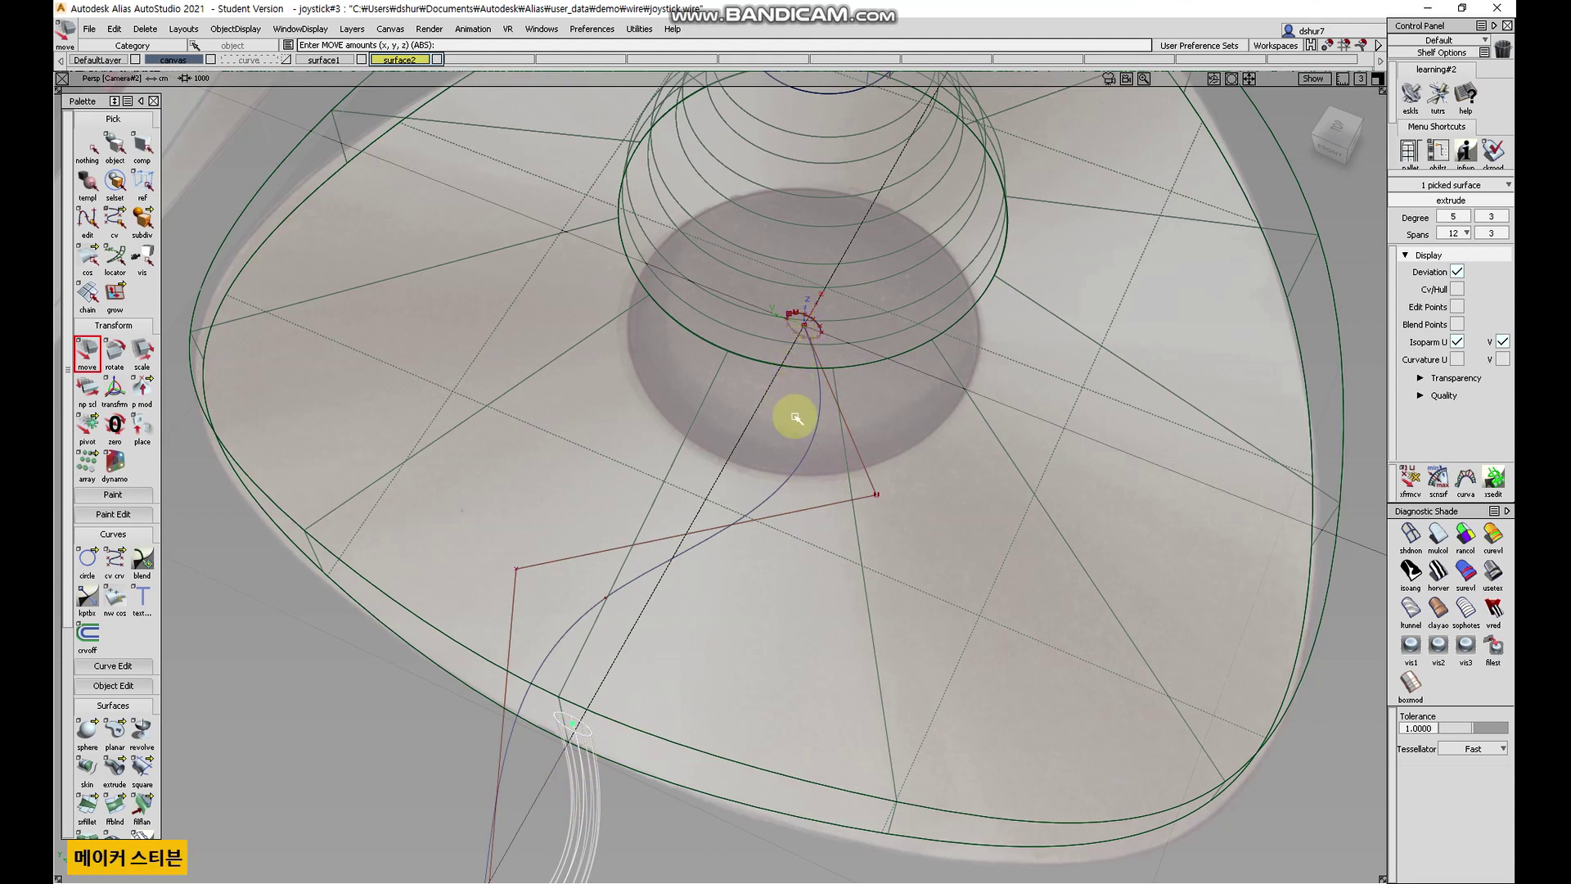
alt+shift+right_drag(724, 556, 834, 543)
alt+shift+drag(835, 543, 852, 530)
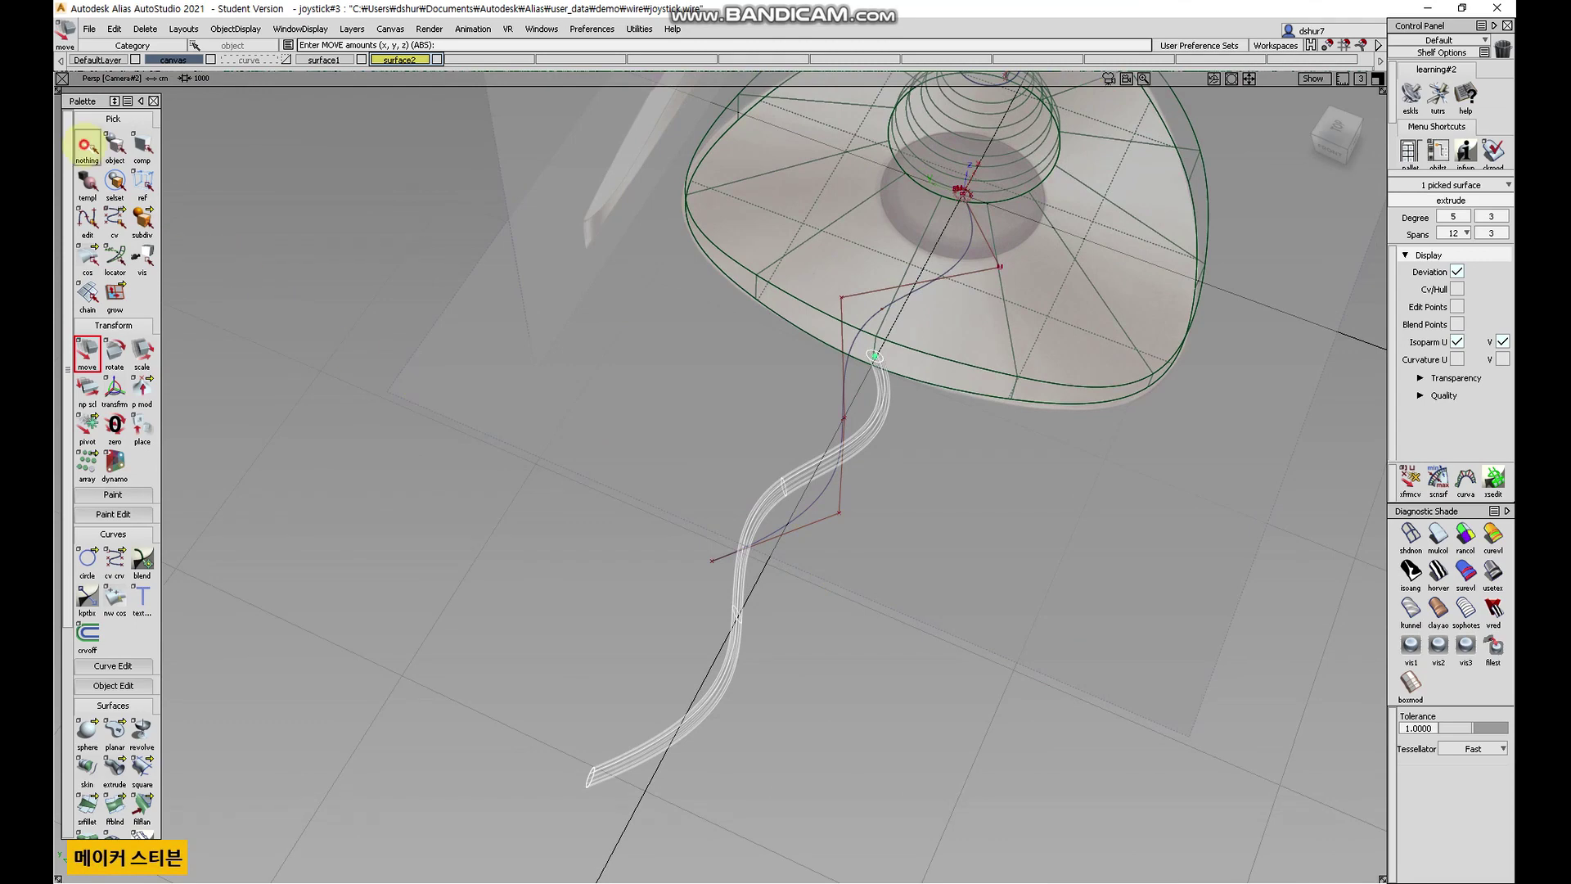
click(86, 147)
click(114, 145)
- Shade the model temporarily to examine how the cable joins the base's edge
alt+shift+drag(947, 501, 876, 519)
alt+shift+right_drag(983, 467, 922, 614)
alt+shift+drag(922, 613, 1210, 630)
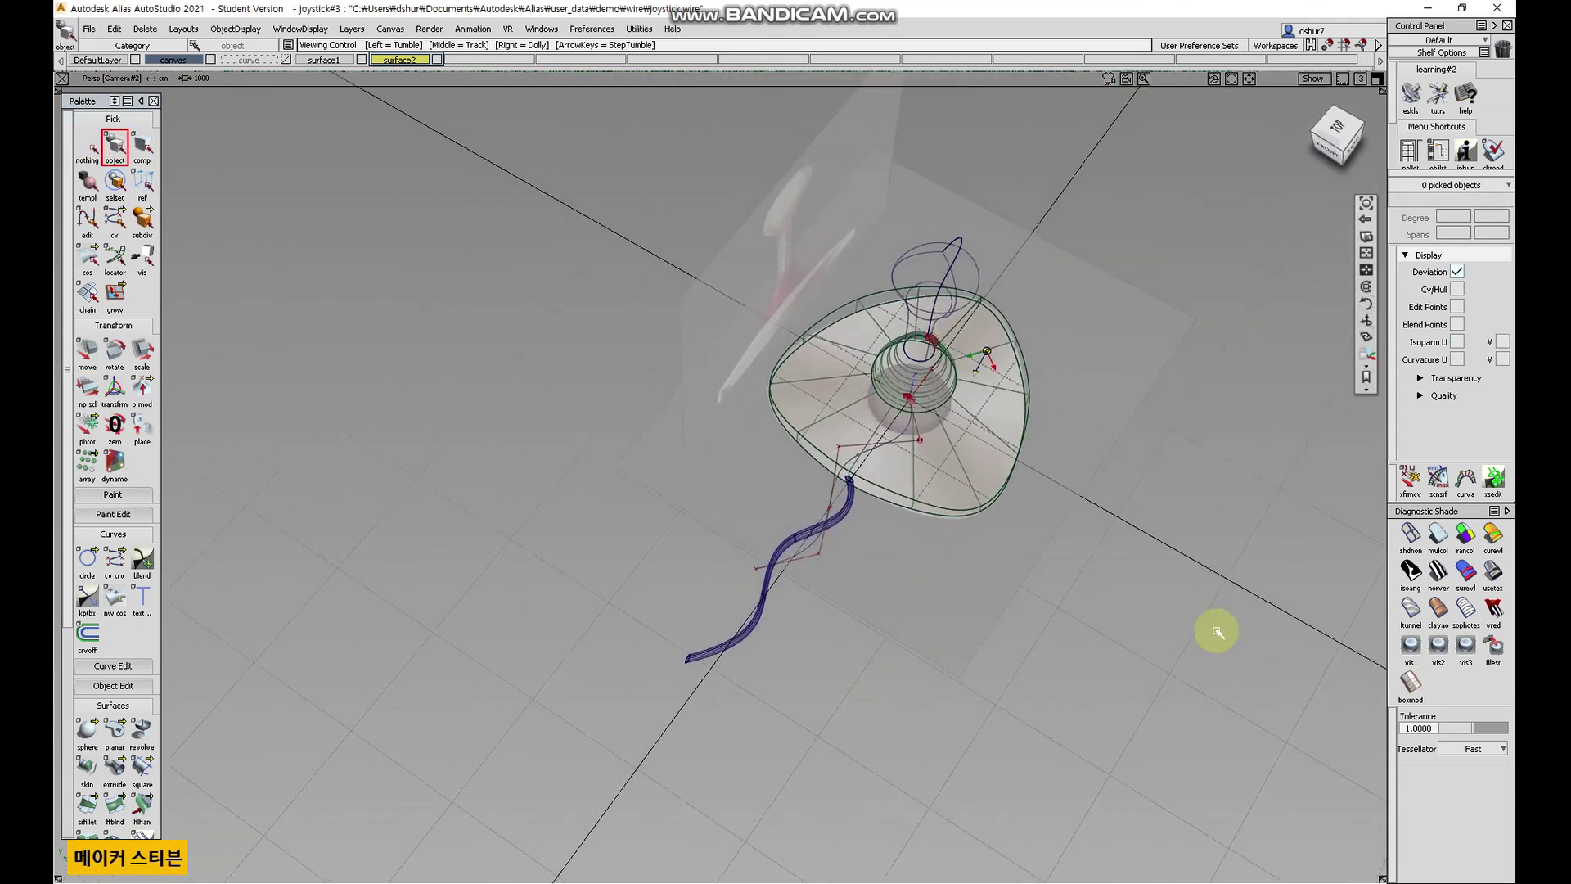
click(1444, 542)
mouse_move(1059, 579)
alt+shift+mouse_down()
mouse_move(992, 474)
mouse_move(880, 513)
alt+shift+mouse_up()
mouse_move(880, 513)
alt+shift+right_down()
mouse_move(904, 497)
mouse_move(915, 532)
mouse_move(992, 564)
alt+shift+right_up()
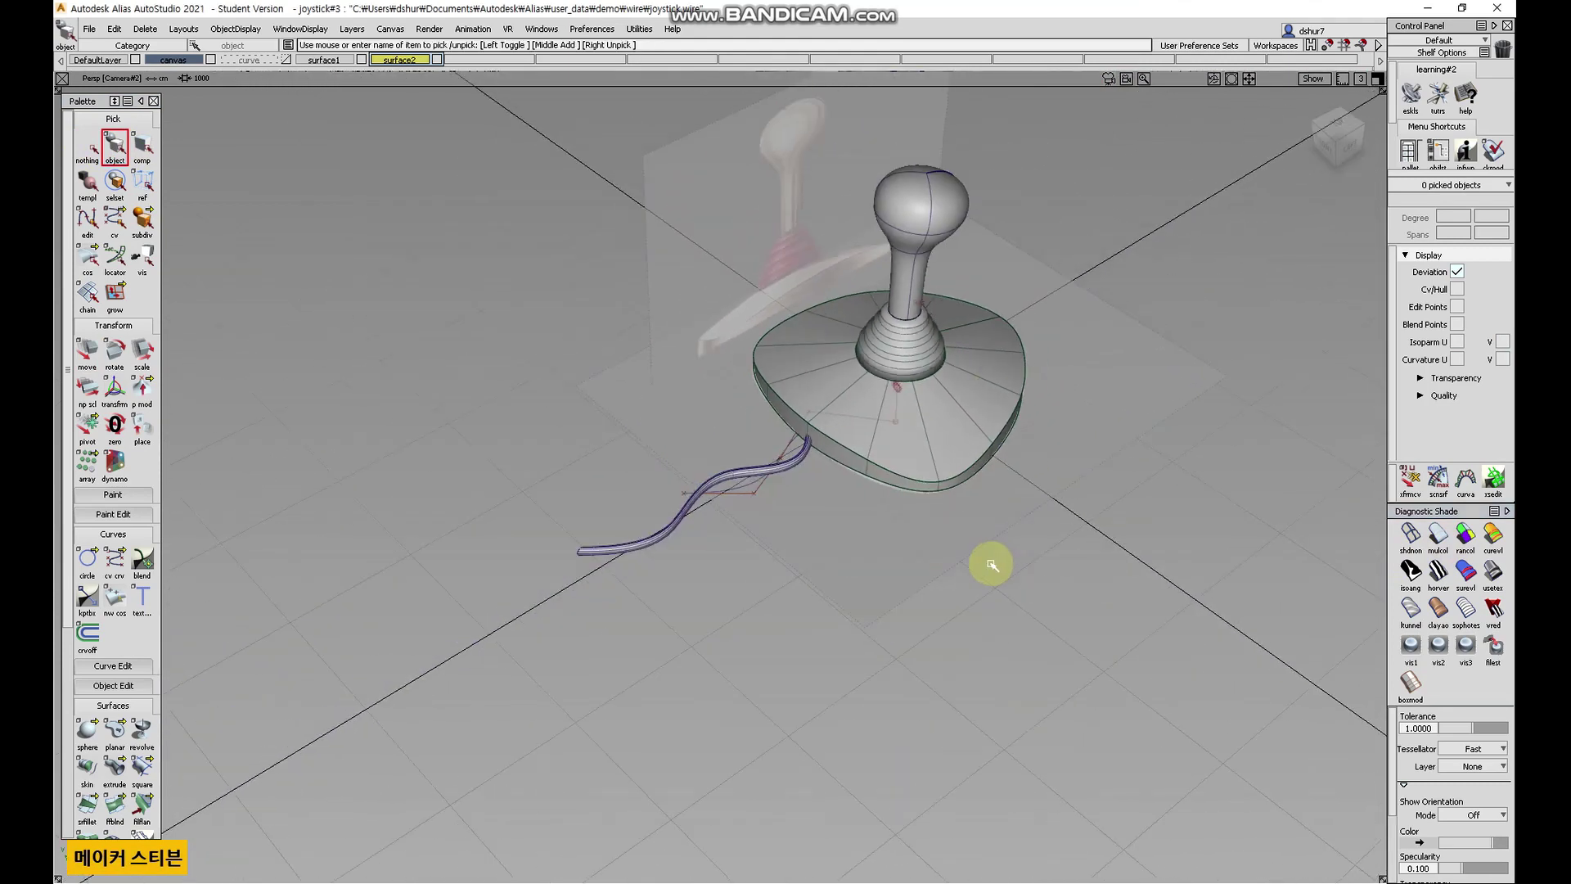
click(1407, 540)
- Pick the cable's path and circle curves and the bellows profile curve, and assign them to the curve layer
mouse_move(974, 445)
alt+shift+right_down()
mouse_move(985, 400)
mouse_move(982, 439)
alt+shift+right_up()
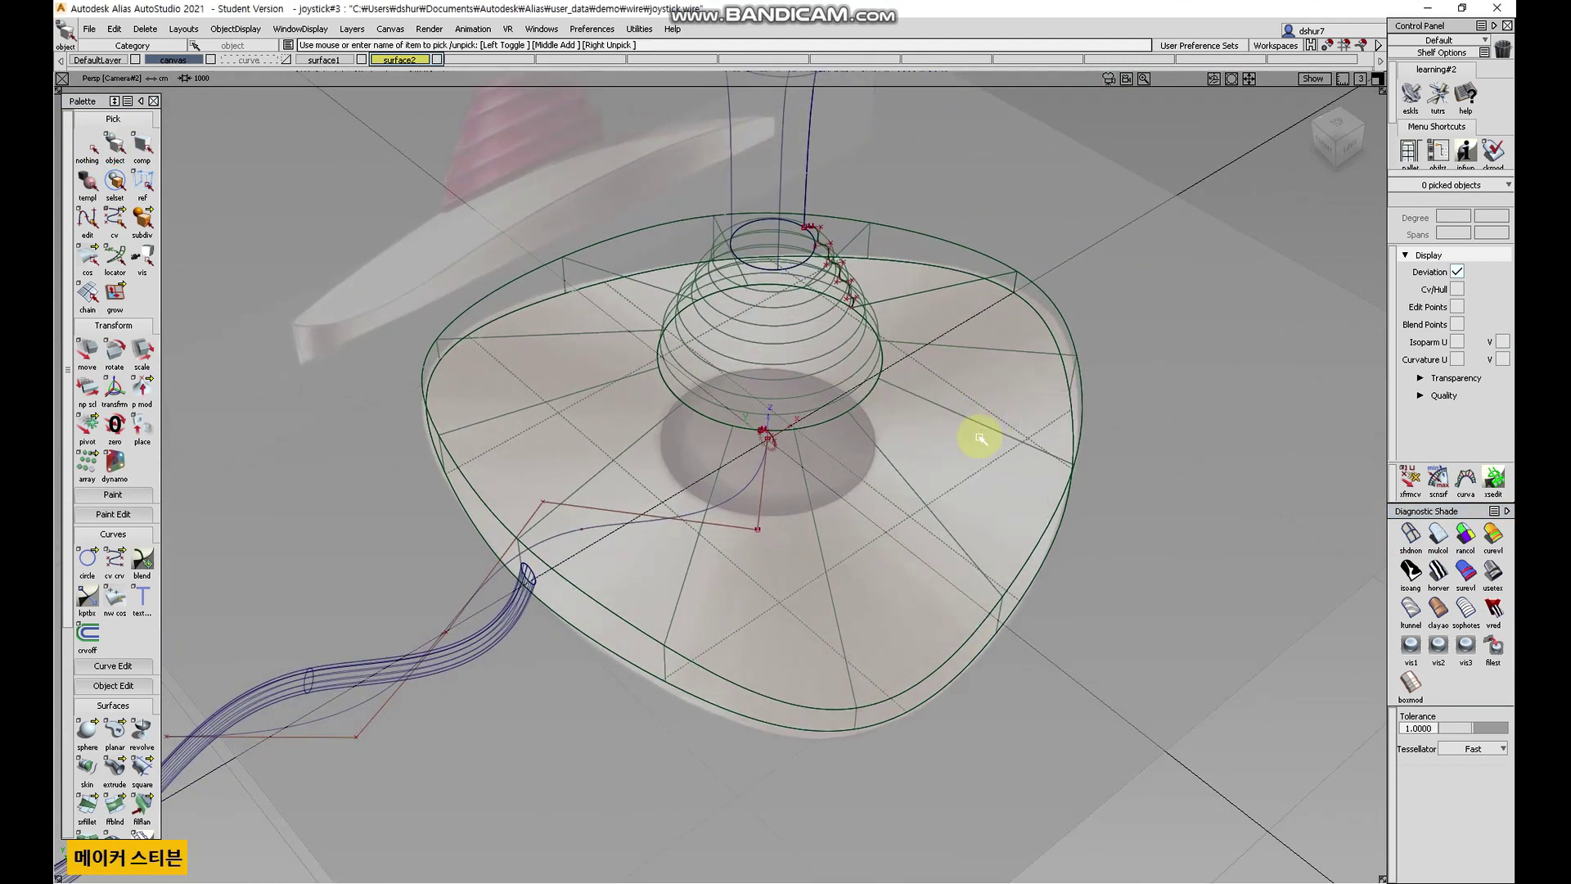
click(461, 611)
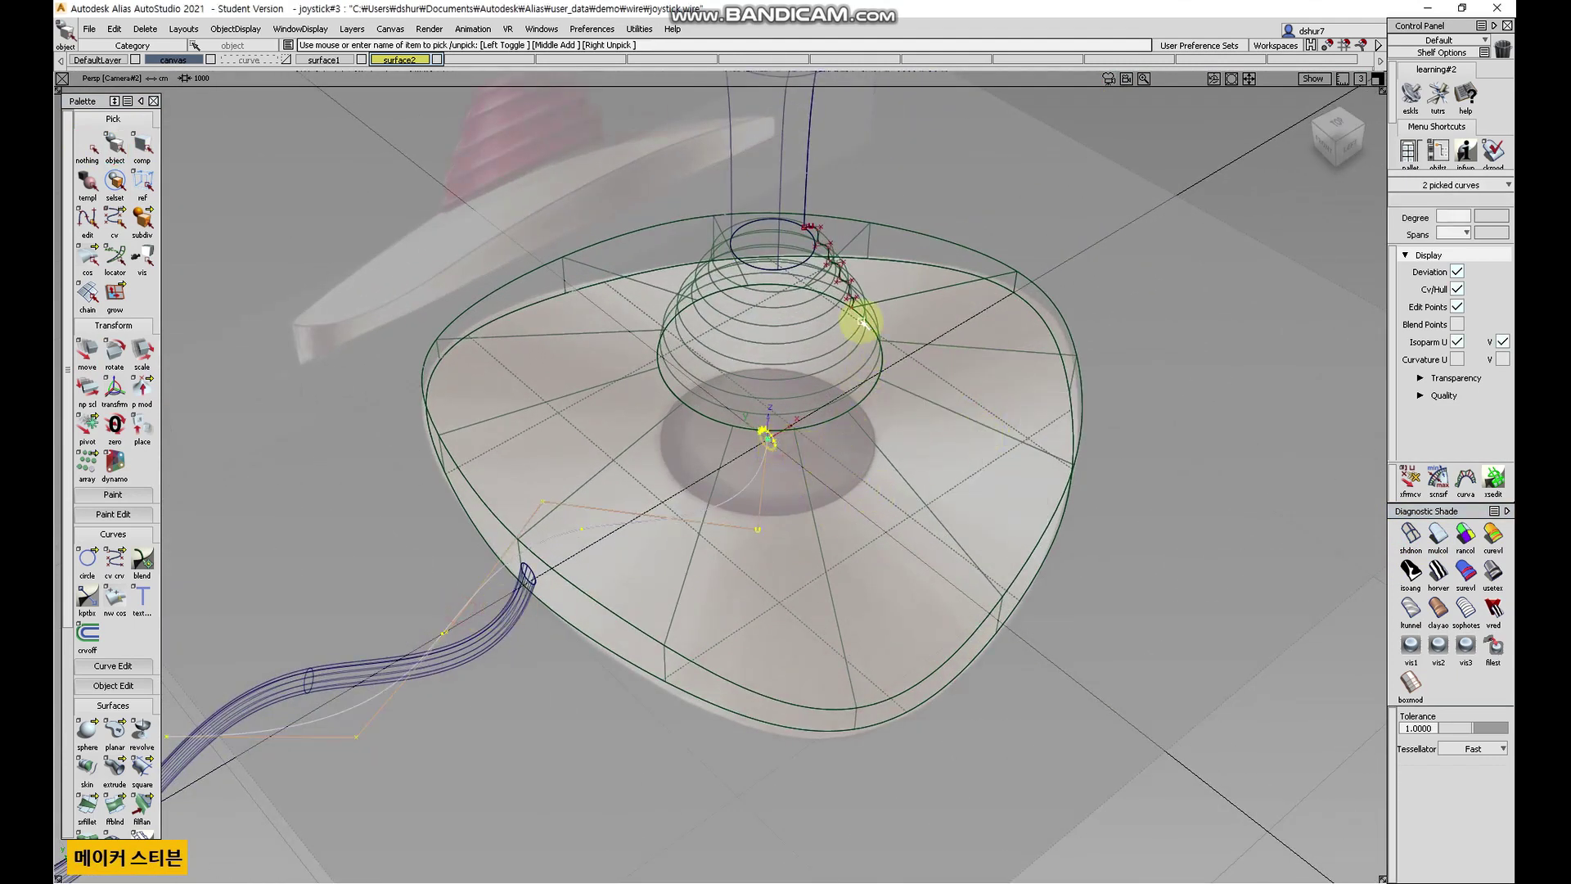
click(818, 237)
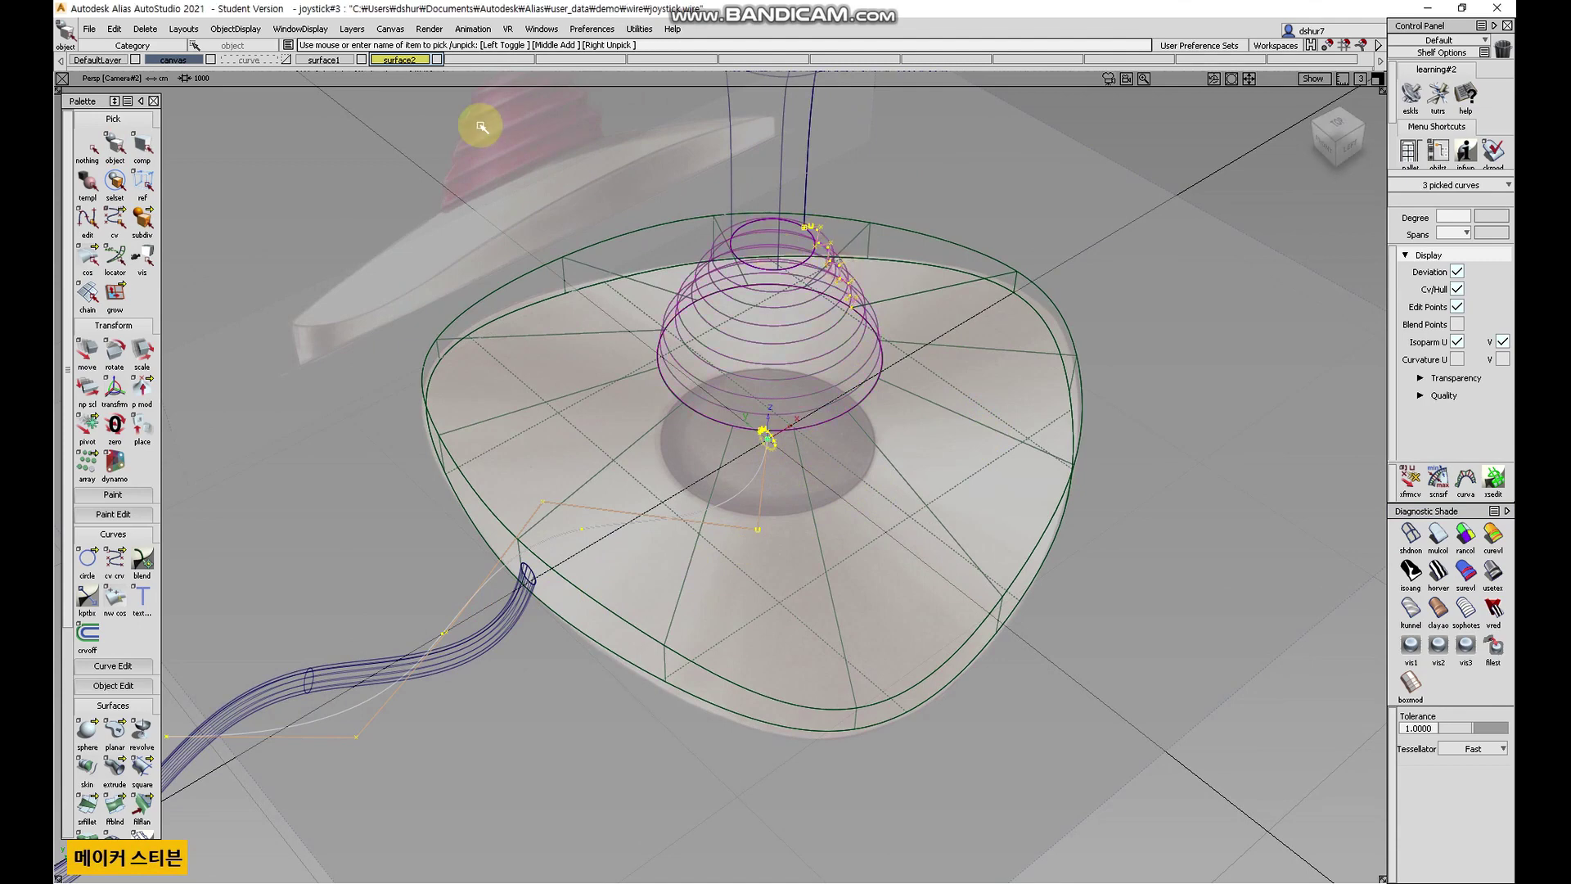
right_click(259, 59)
click(246, 65)
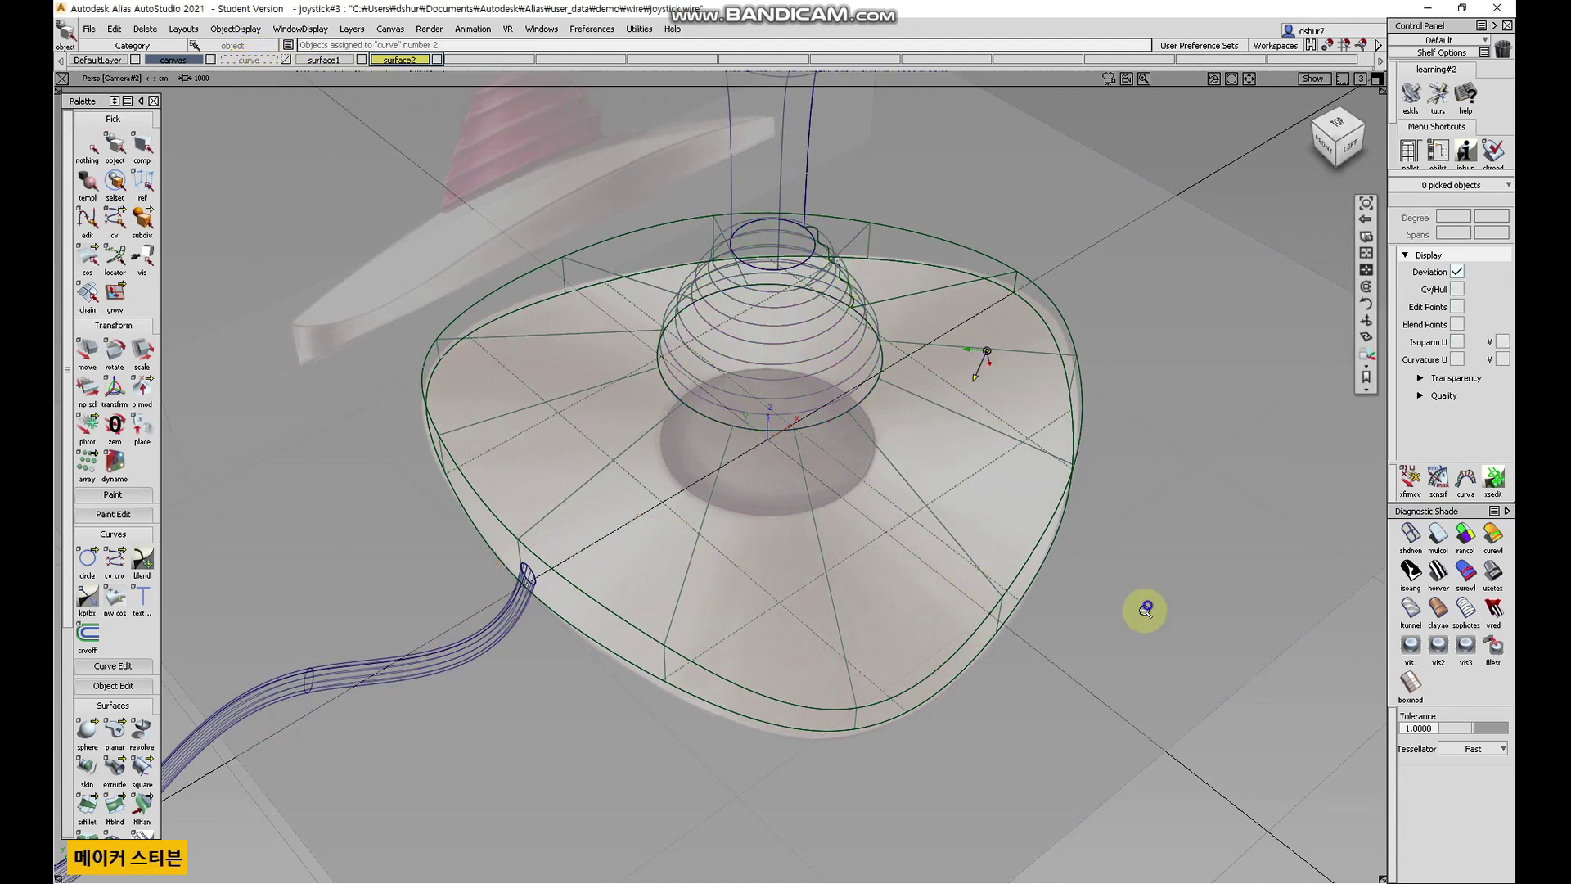
- Place a sphere primitive at the grid origin in the left view
alt+shift+right_drag(1139, 609, 1093, 645)
alt+shift+drag(1093, 646, 804, 619)
alt+shift+right_drag(804, 619, 823, 592)
alt+shift+drag(824, 593, 884, 474)
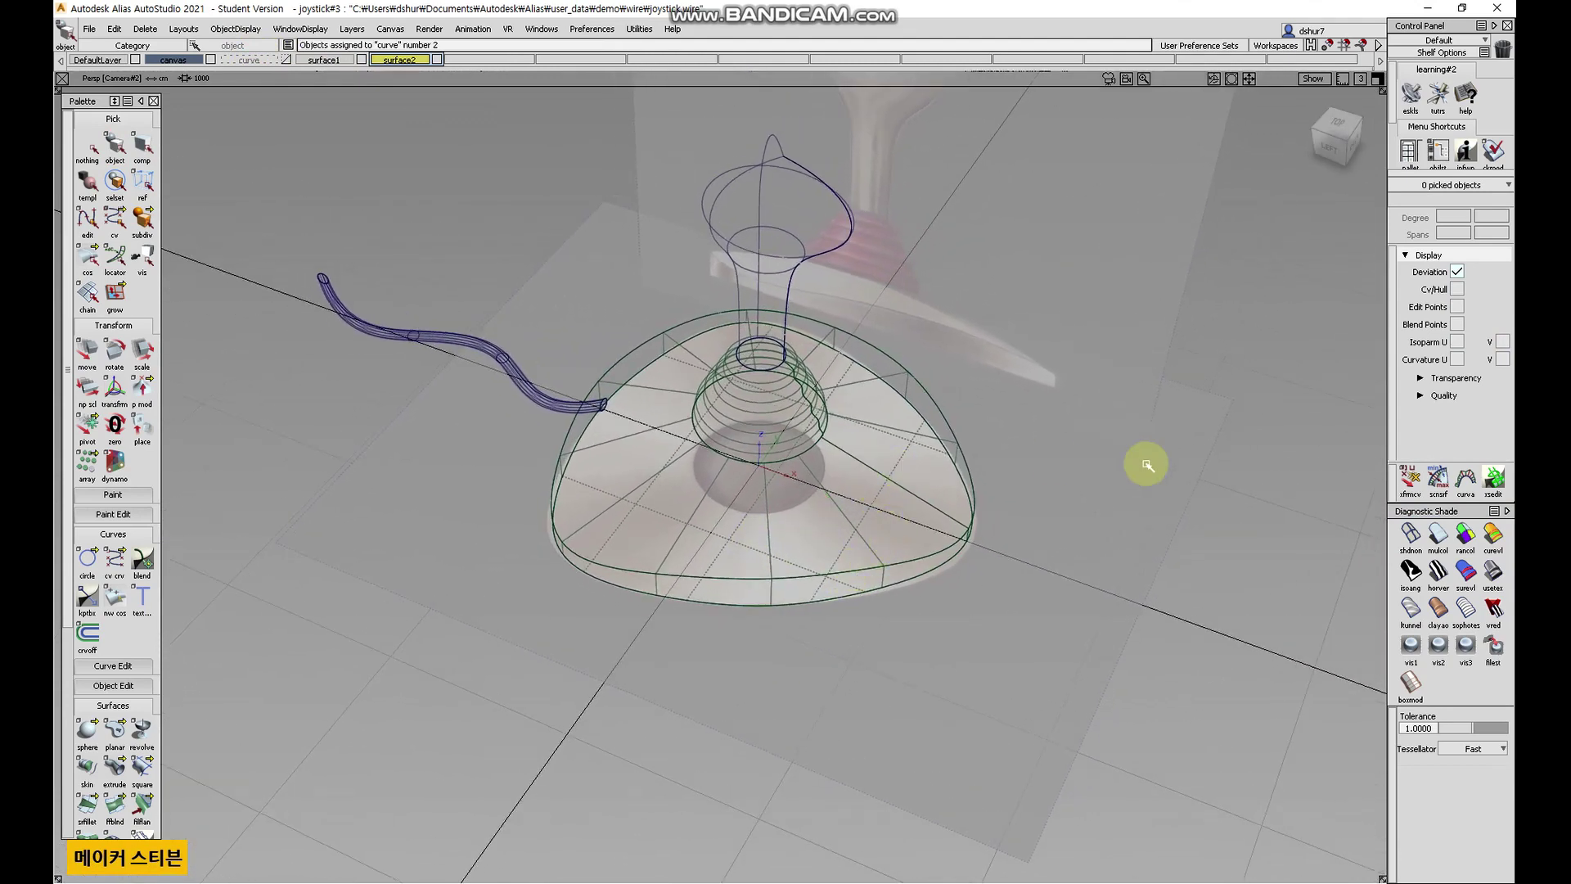
click(1337, 155)
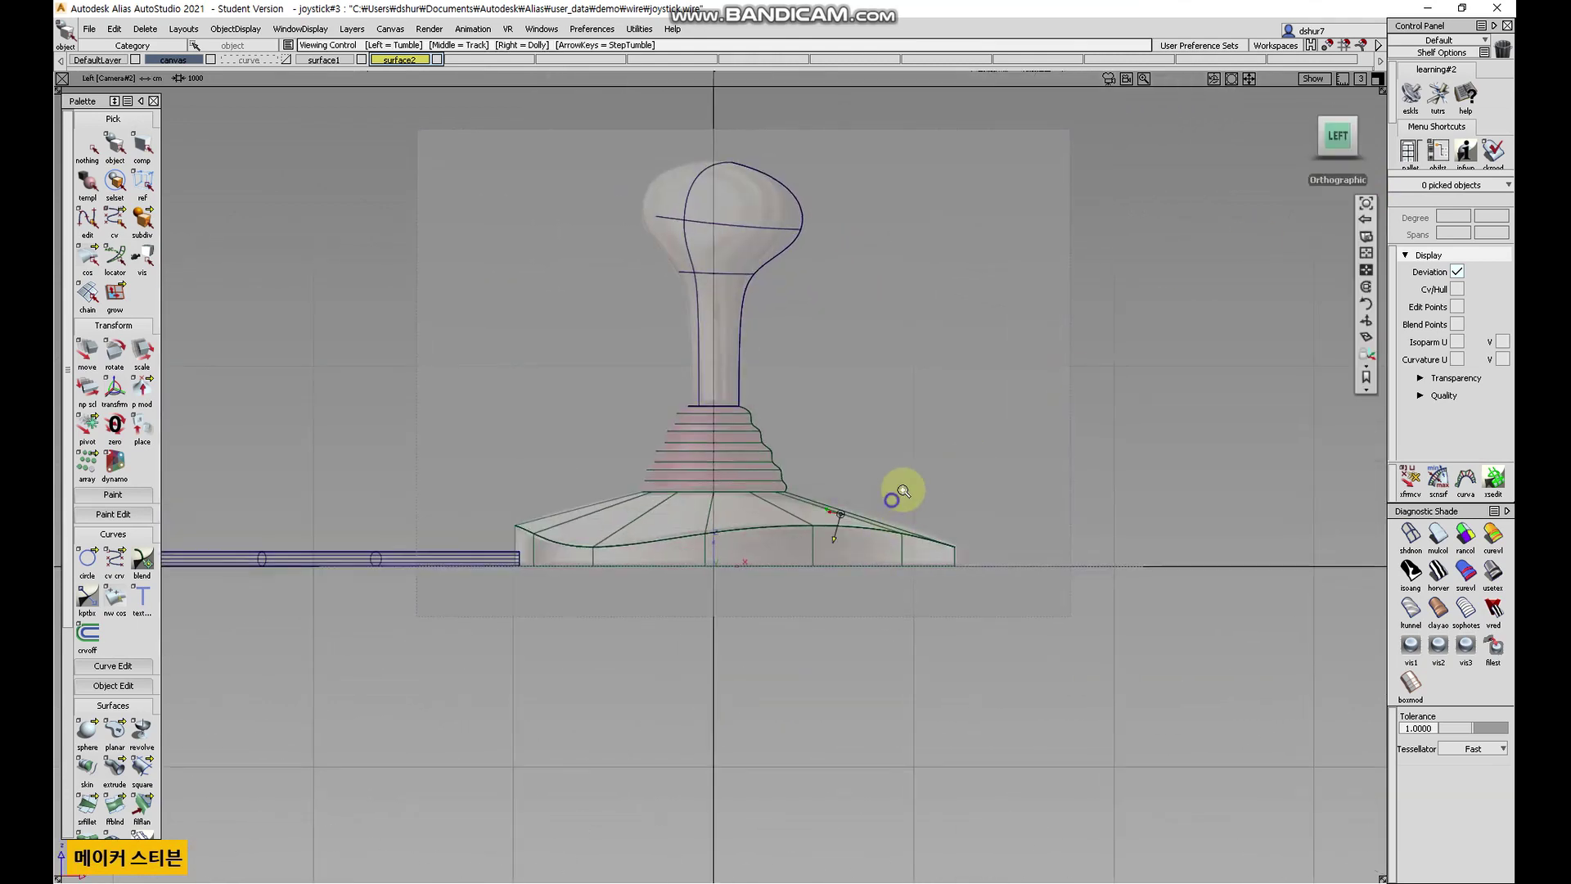
alt+shift+right_drag(901, 490, 947, 440)
alt+shift+middle_drag(947, 440, 985, 398)
scroll(112, 551, down, 5)
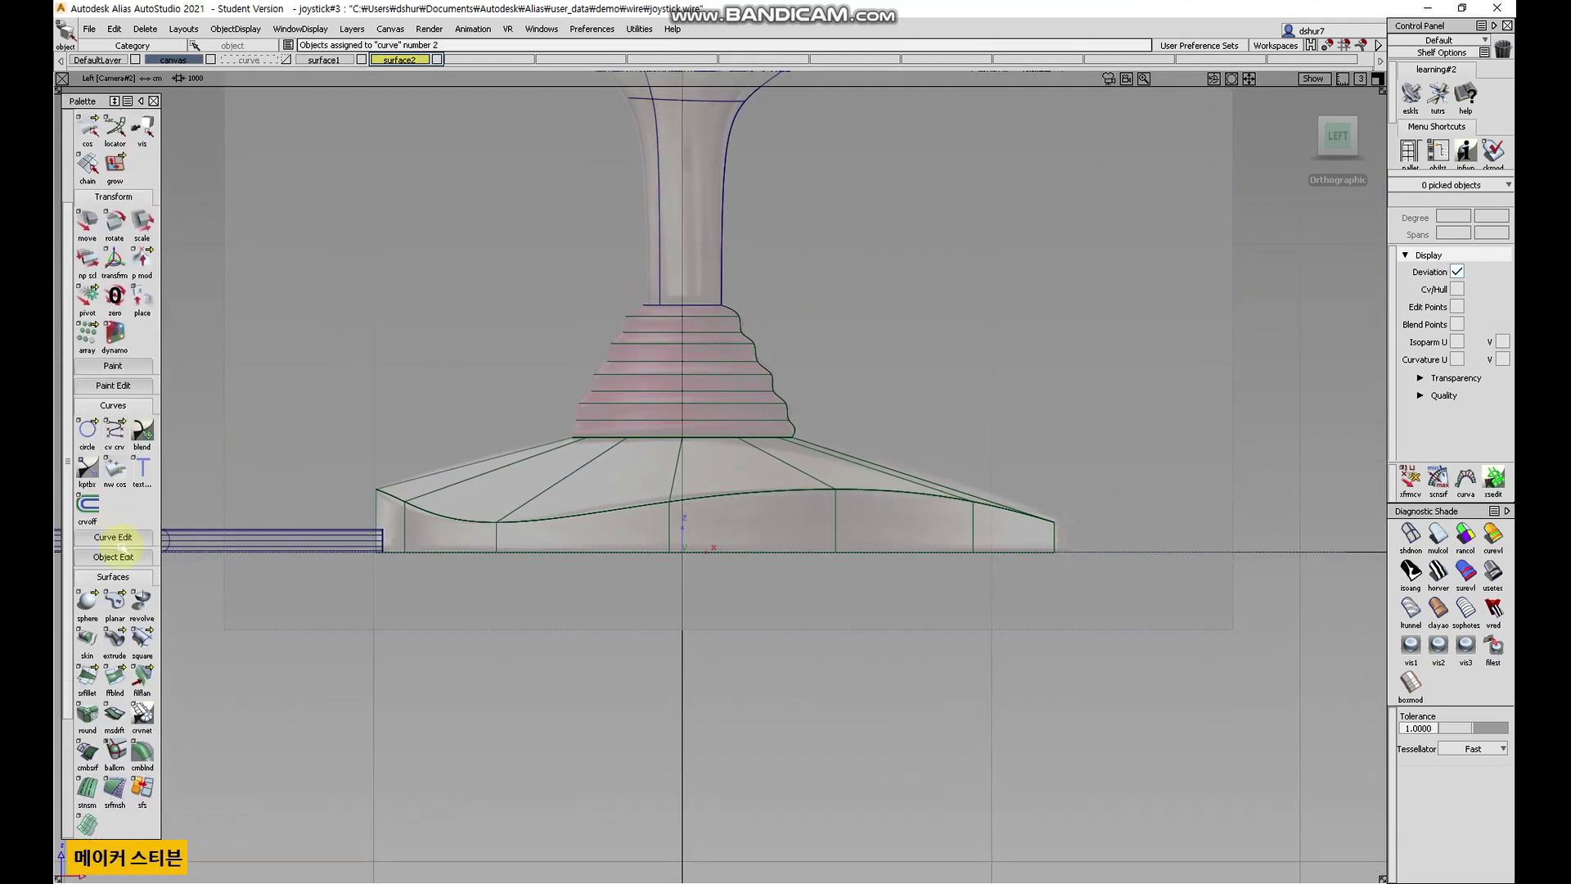
click(86, 536)
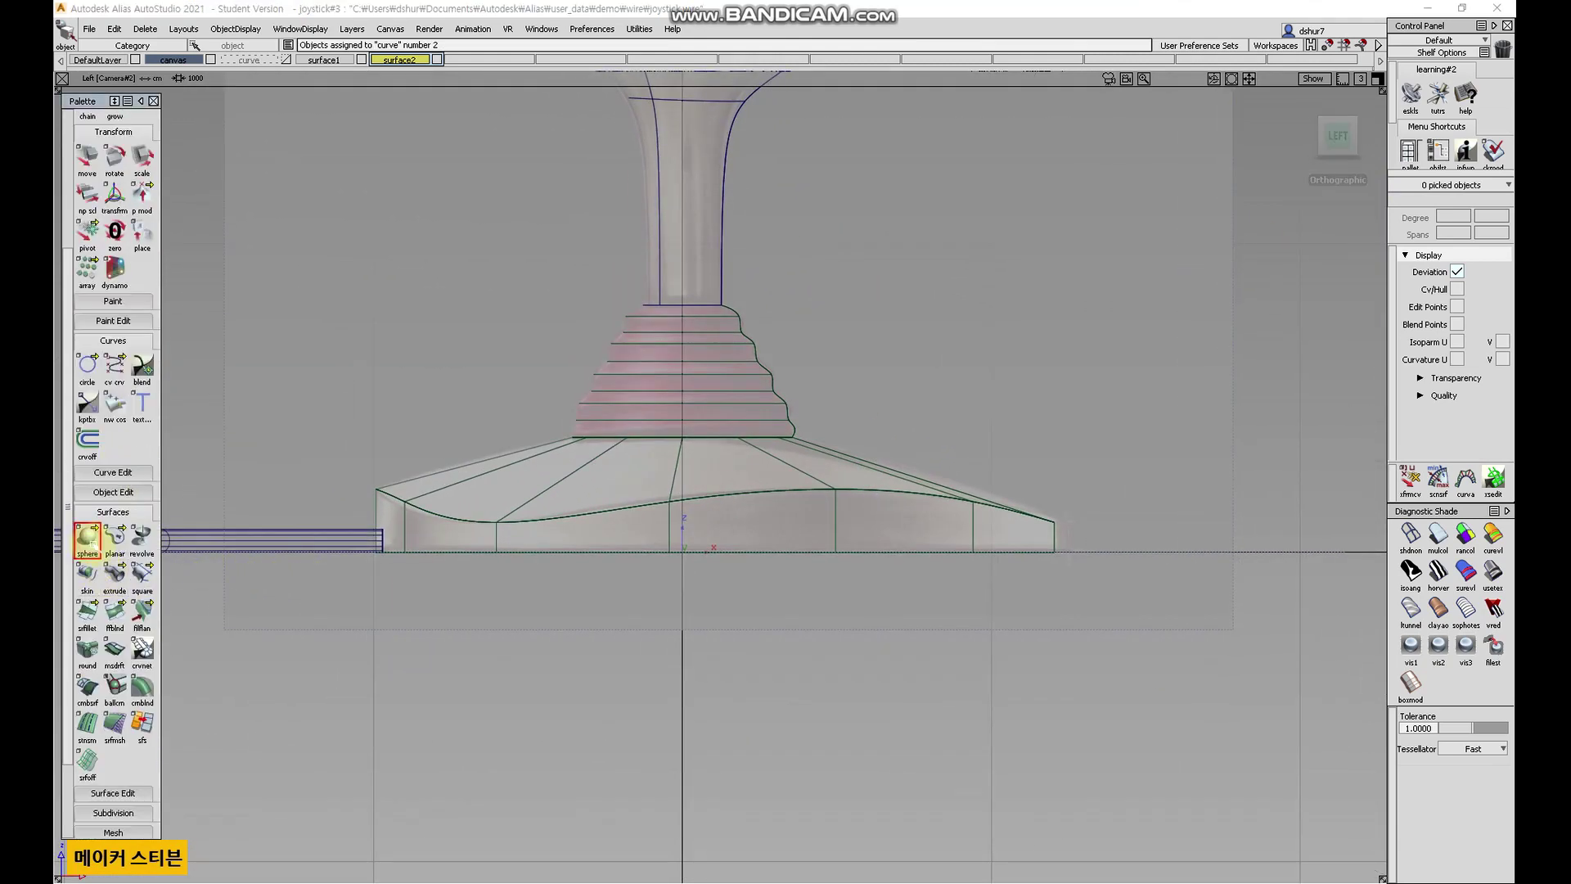
alt+click(704, 570)
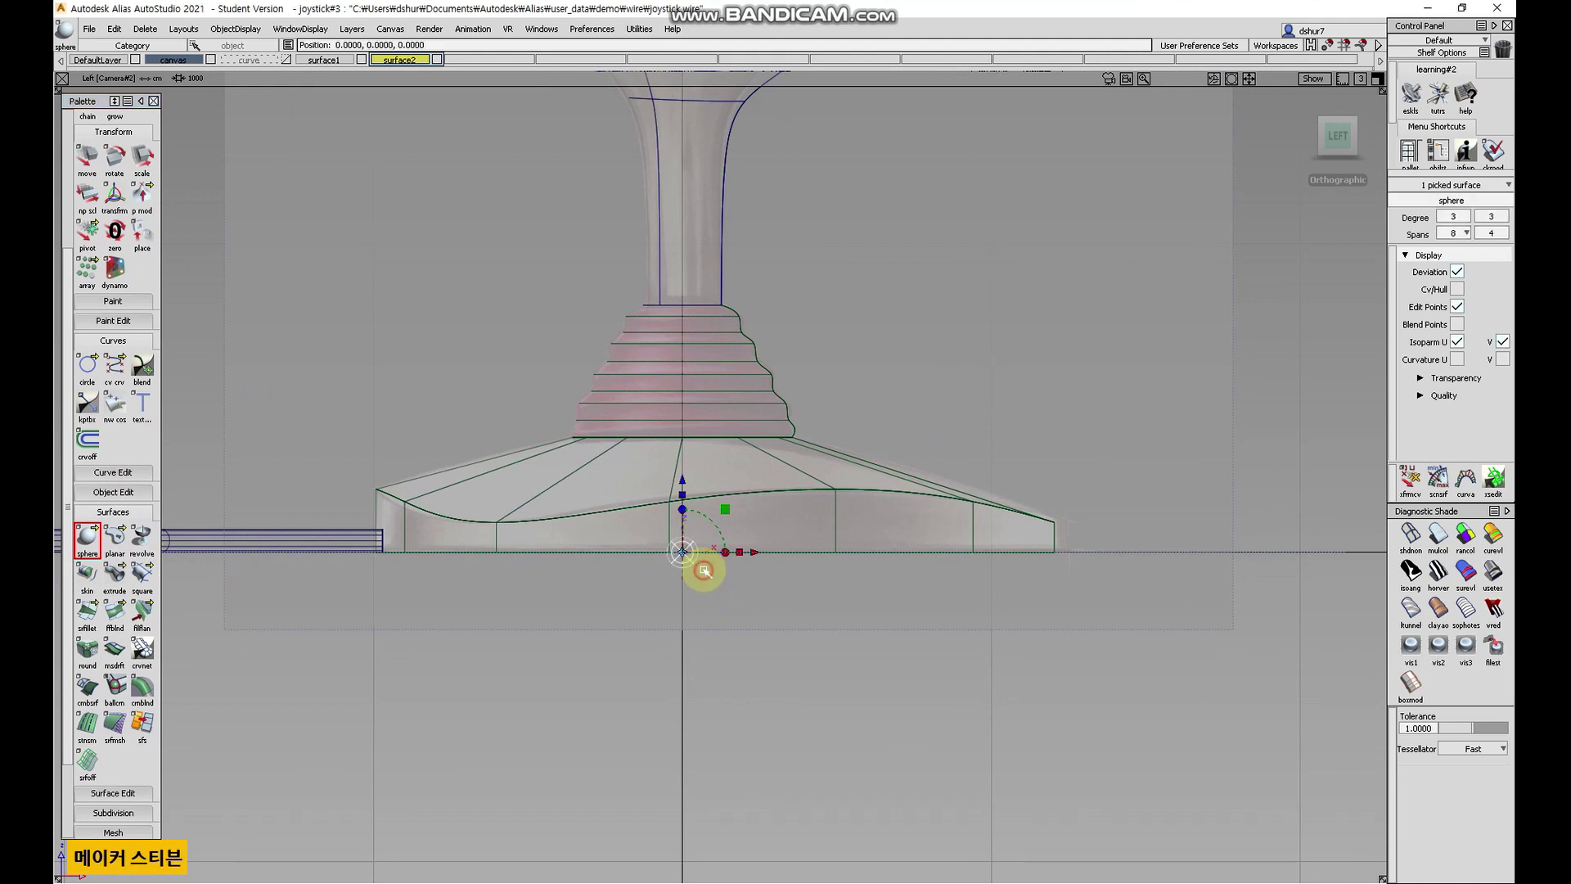
- Scale the sphere non-proportionally in the left and top views into a flat, elongated ellipsoid for the base's button
alt+shift+right_drag(701, 561, 778, 533)
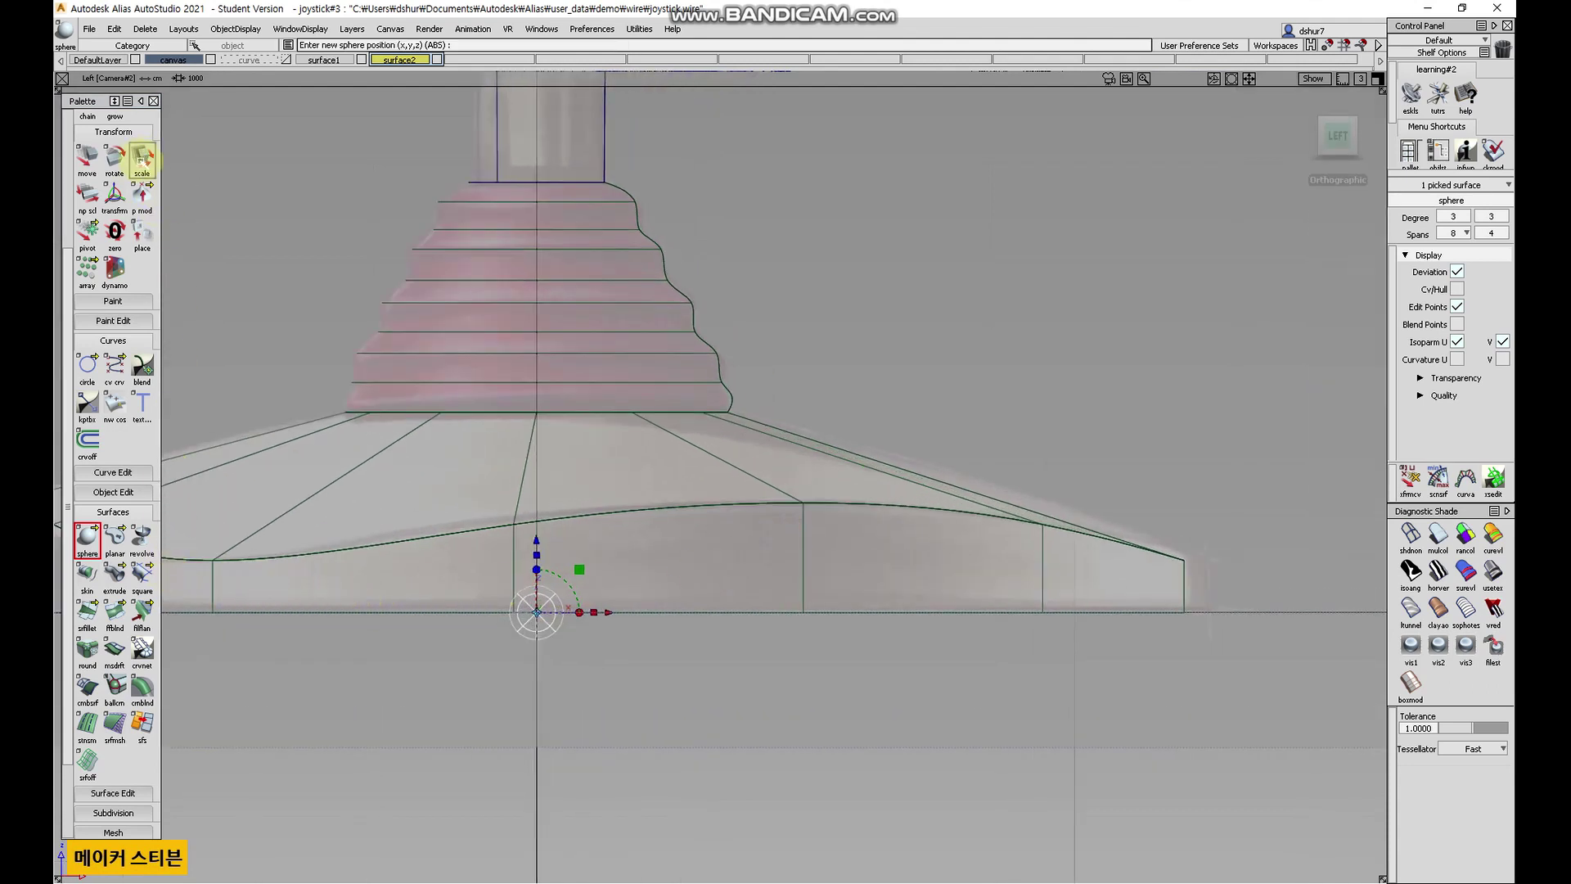
click(87, 197)
drag(604, 701, 782, 696)
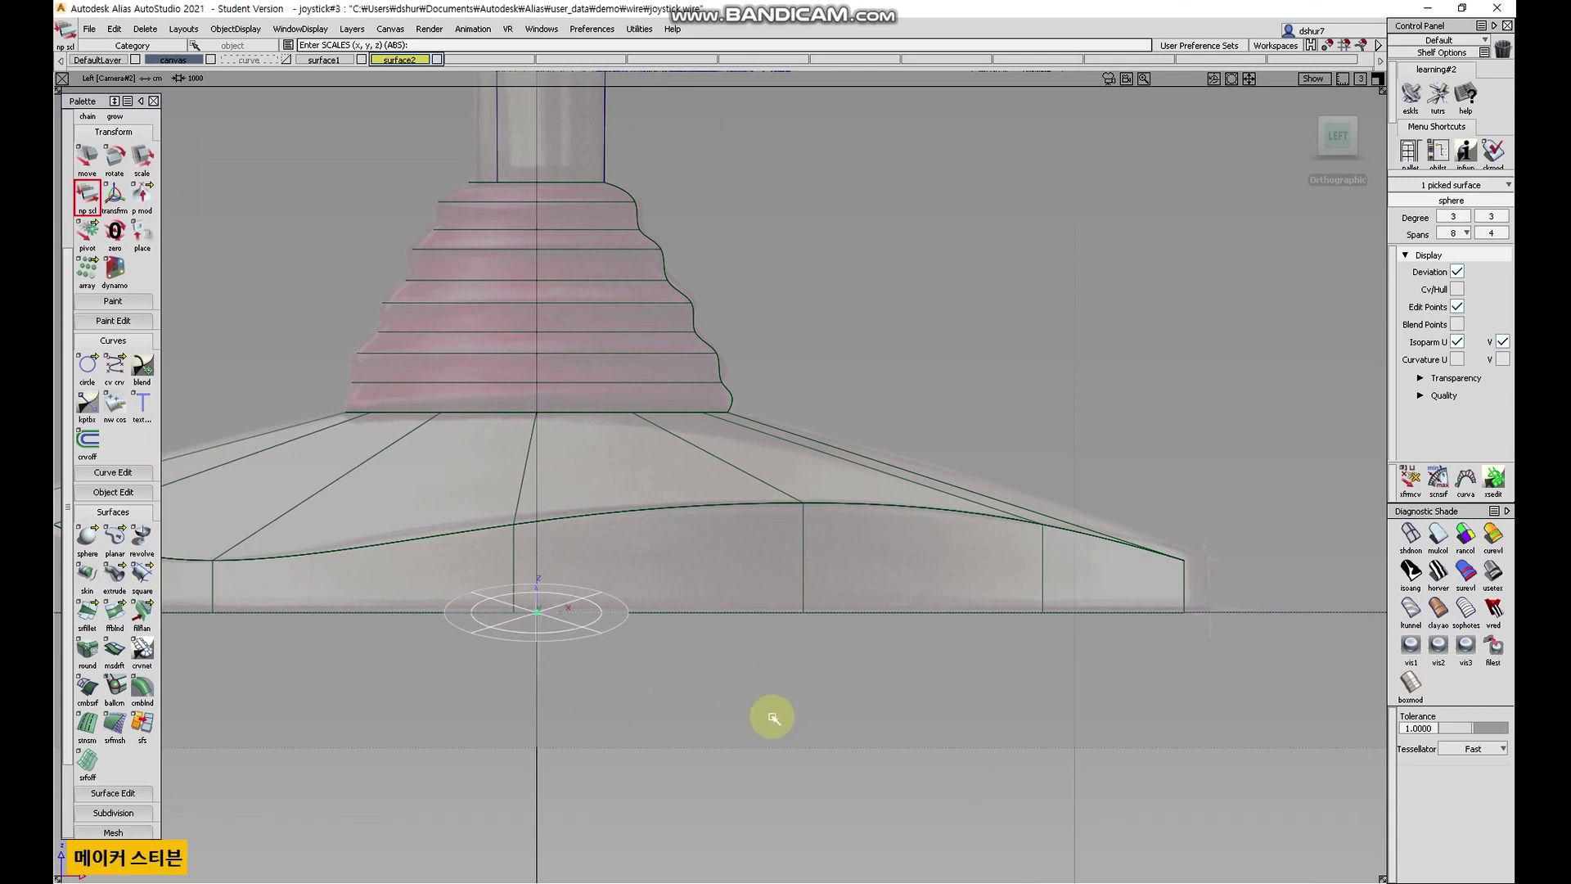
alt+shift+drag(1245, 298, 1247, 401)
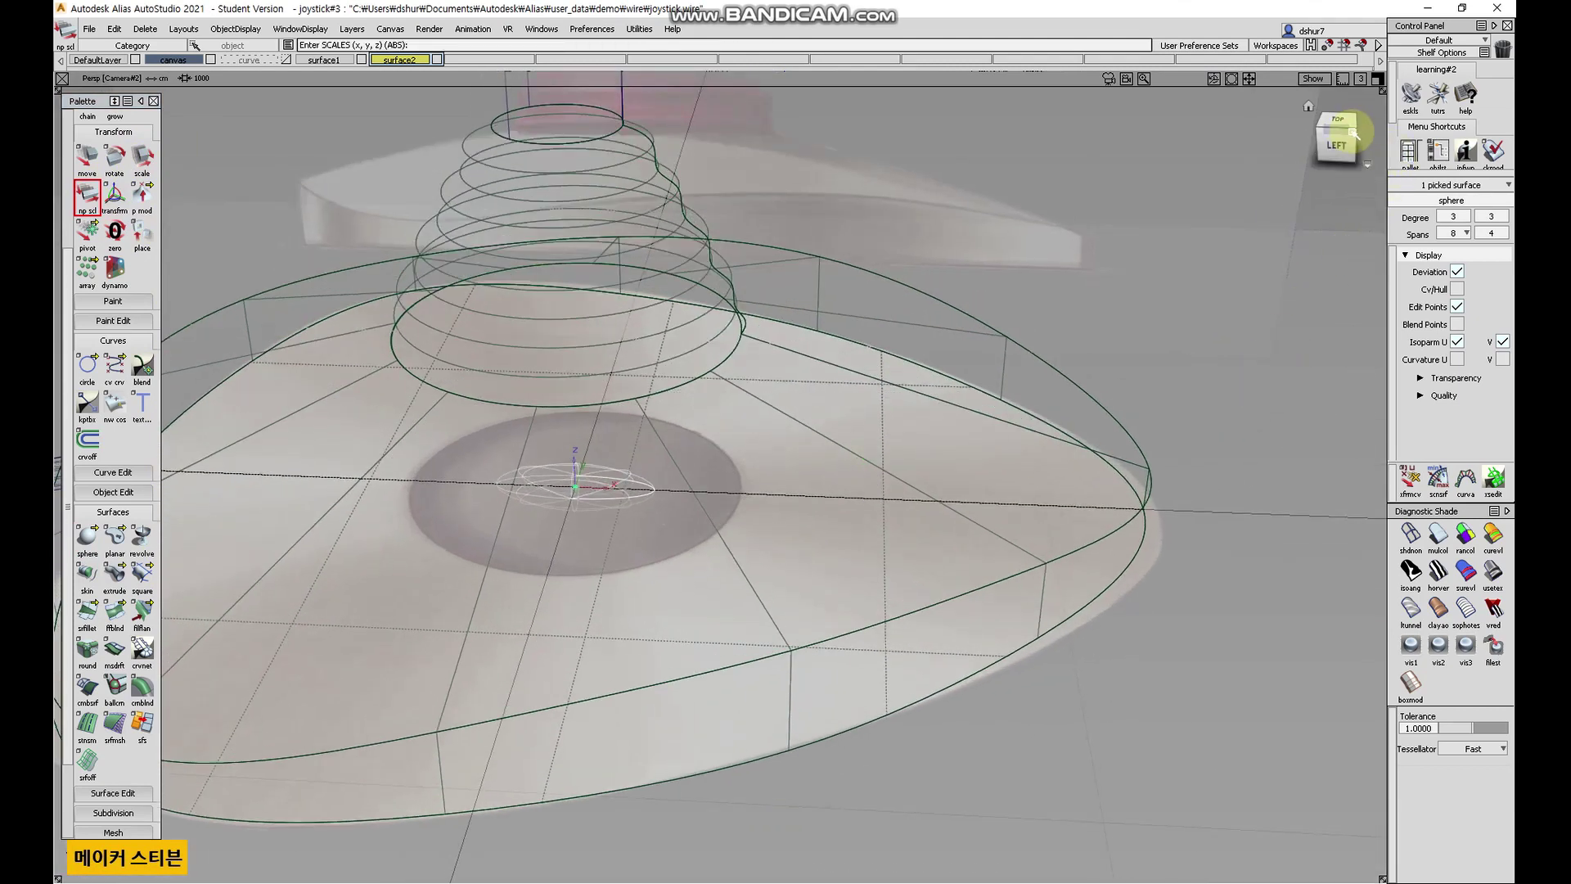
click(1339, 124)
drag(845, 385, 853, 266)
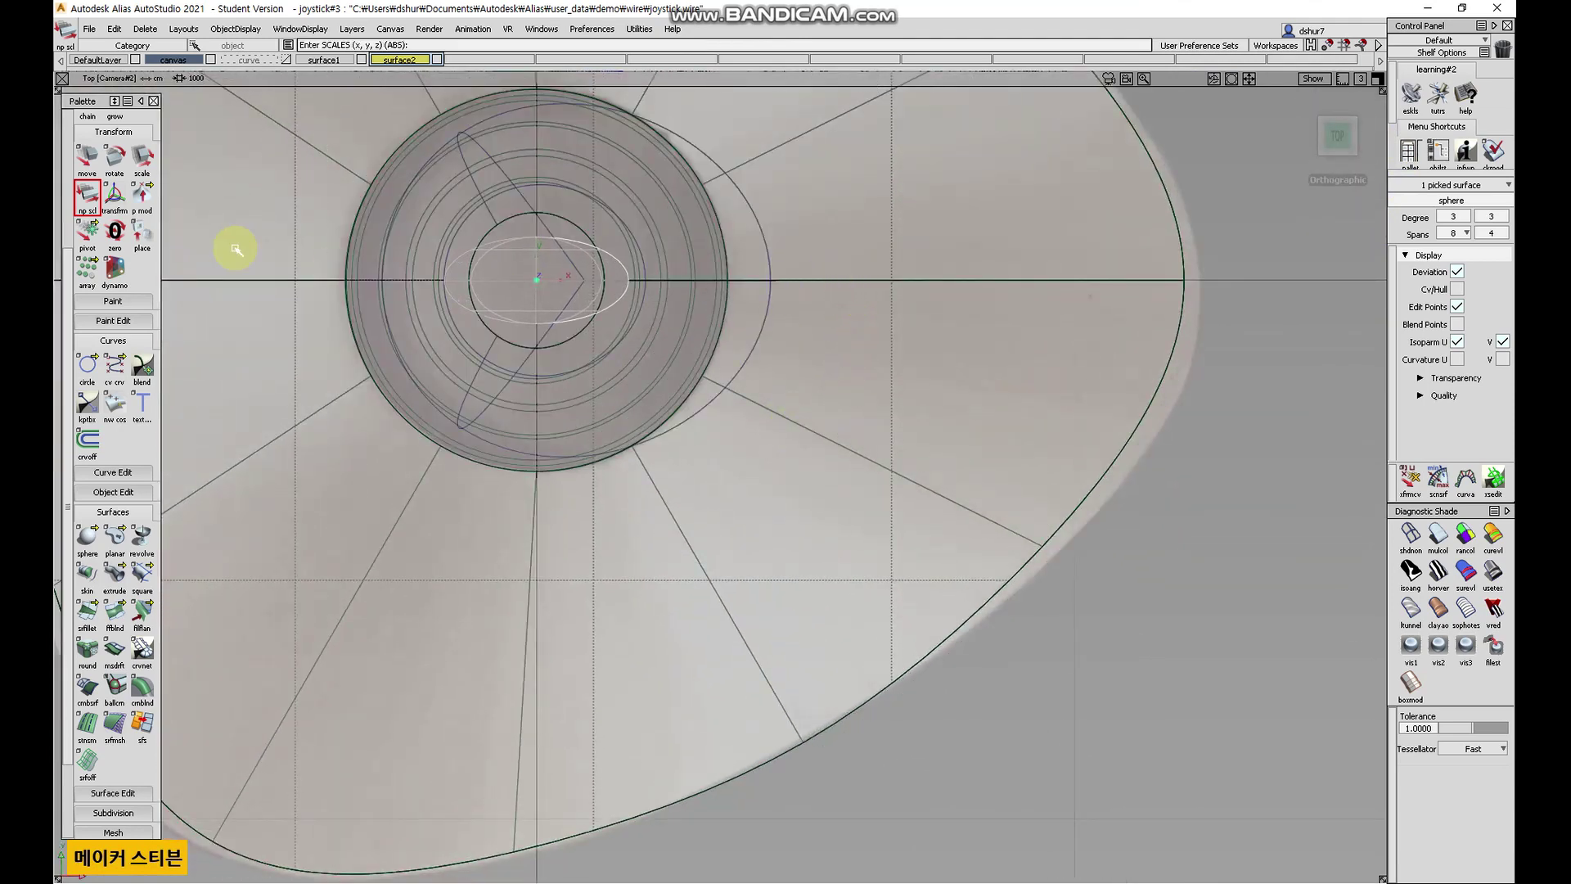
- Move the ellipsoid along the base's centre line away from the bellows and raise it onto the sloping top surface
click(86, 157)
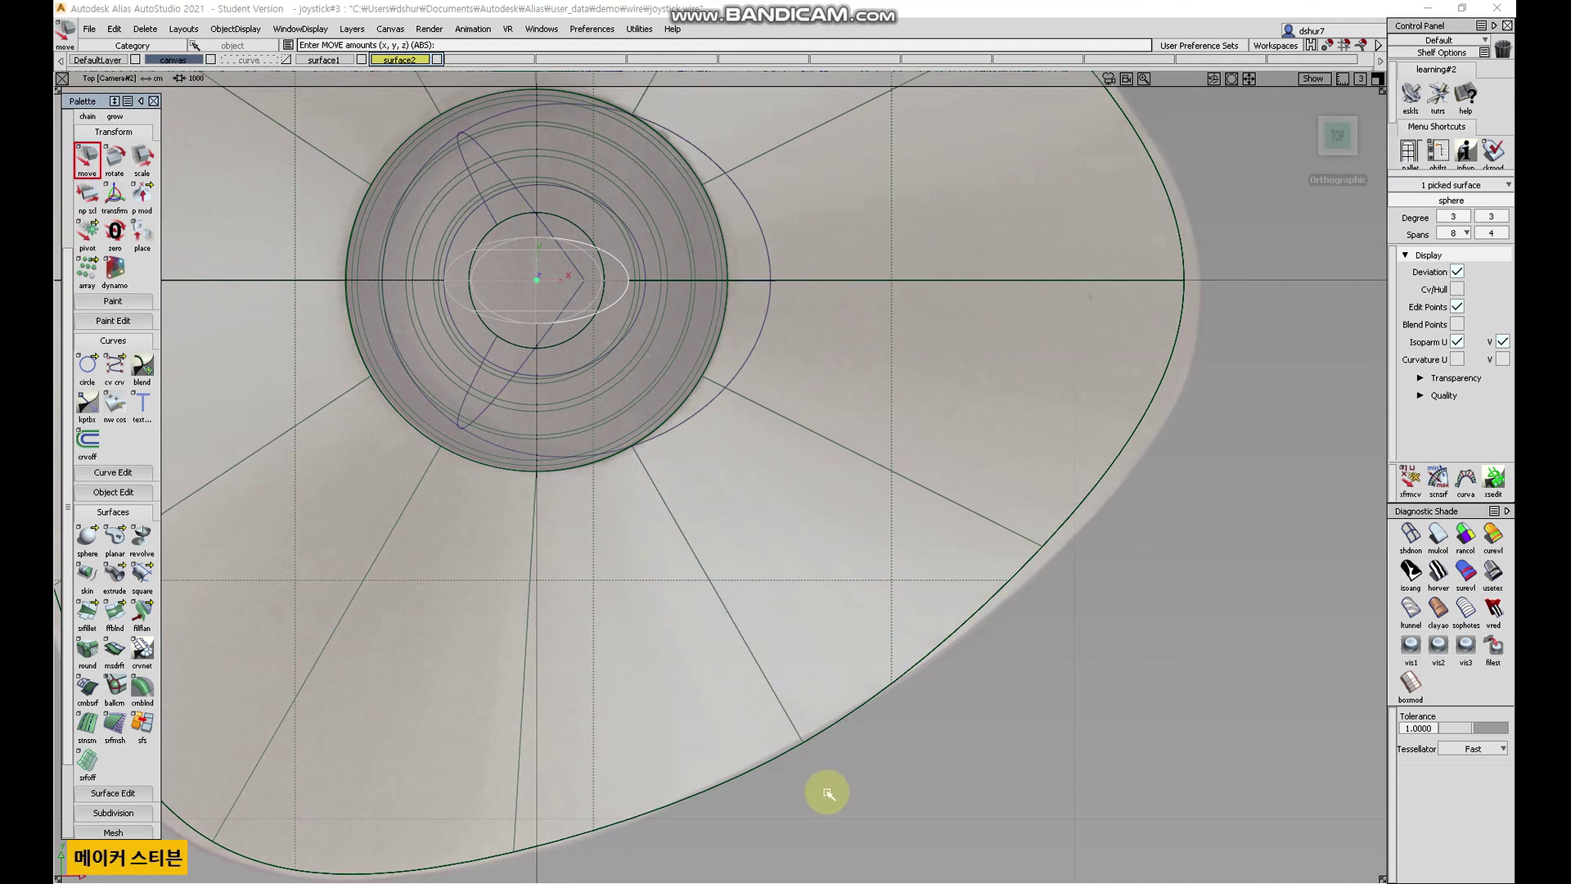
drag(825, 794, 1252, 796)
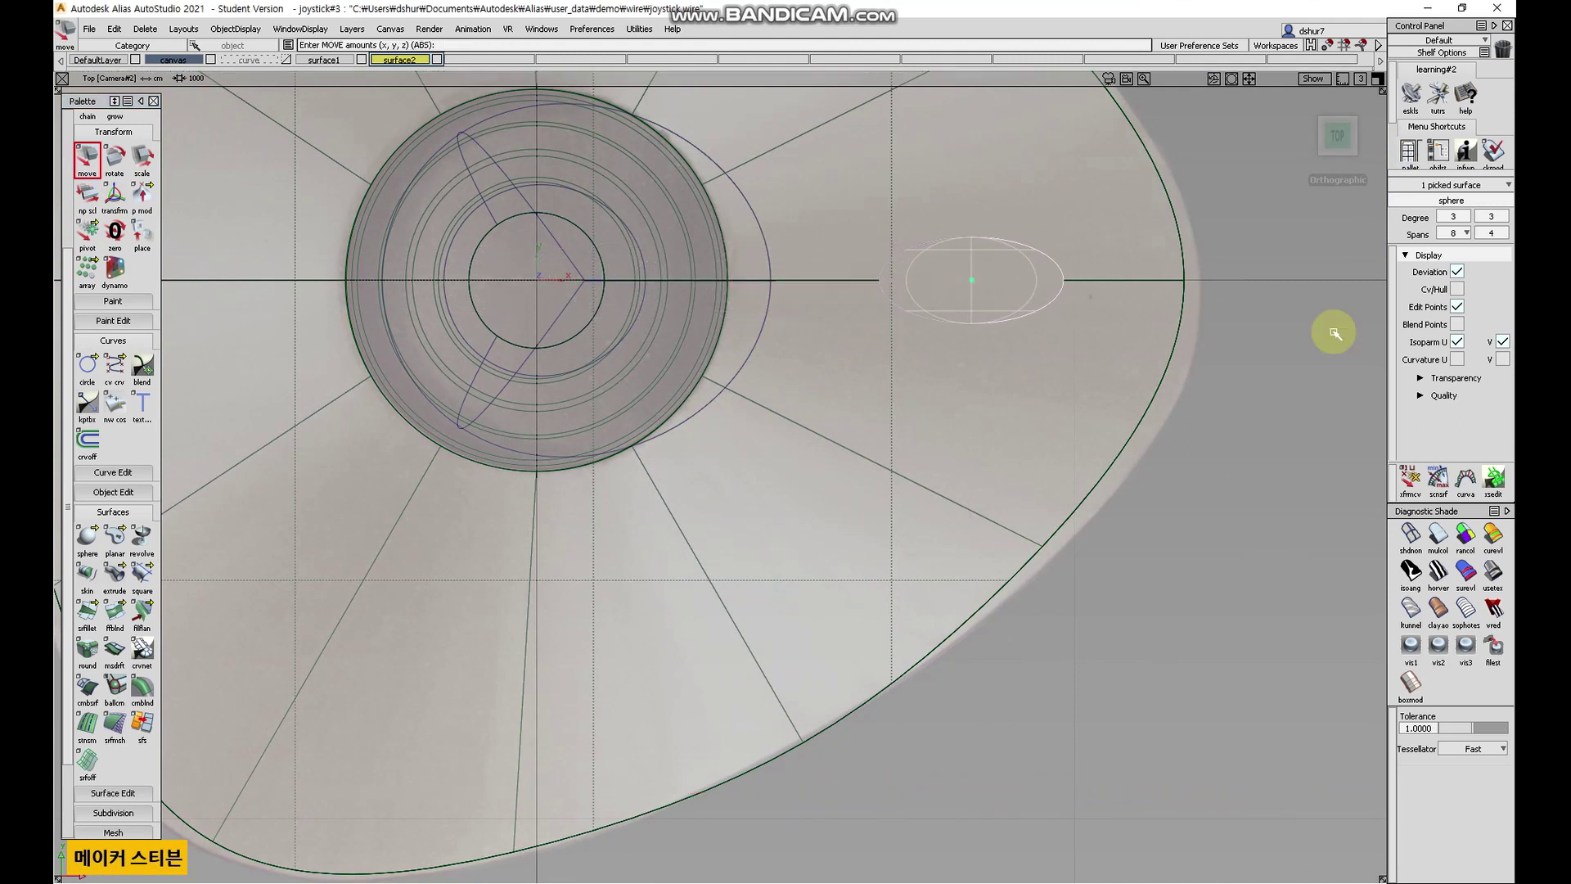
drag(1333, 134, 1328, 184)
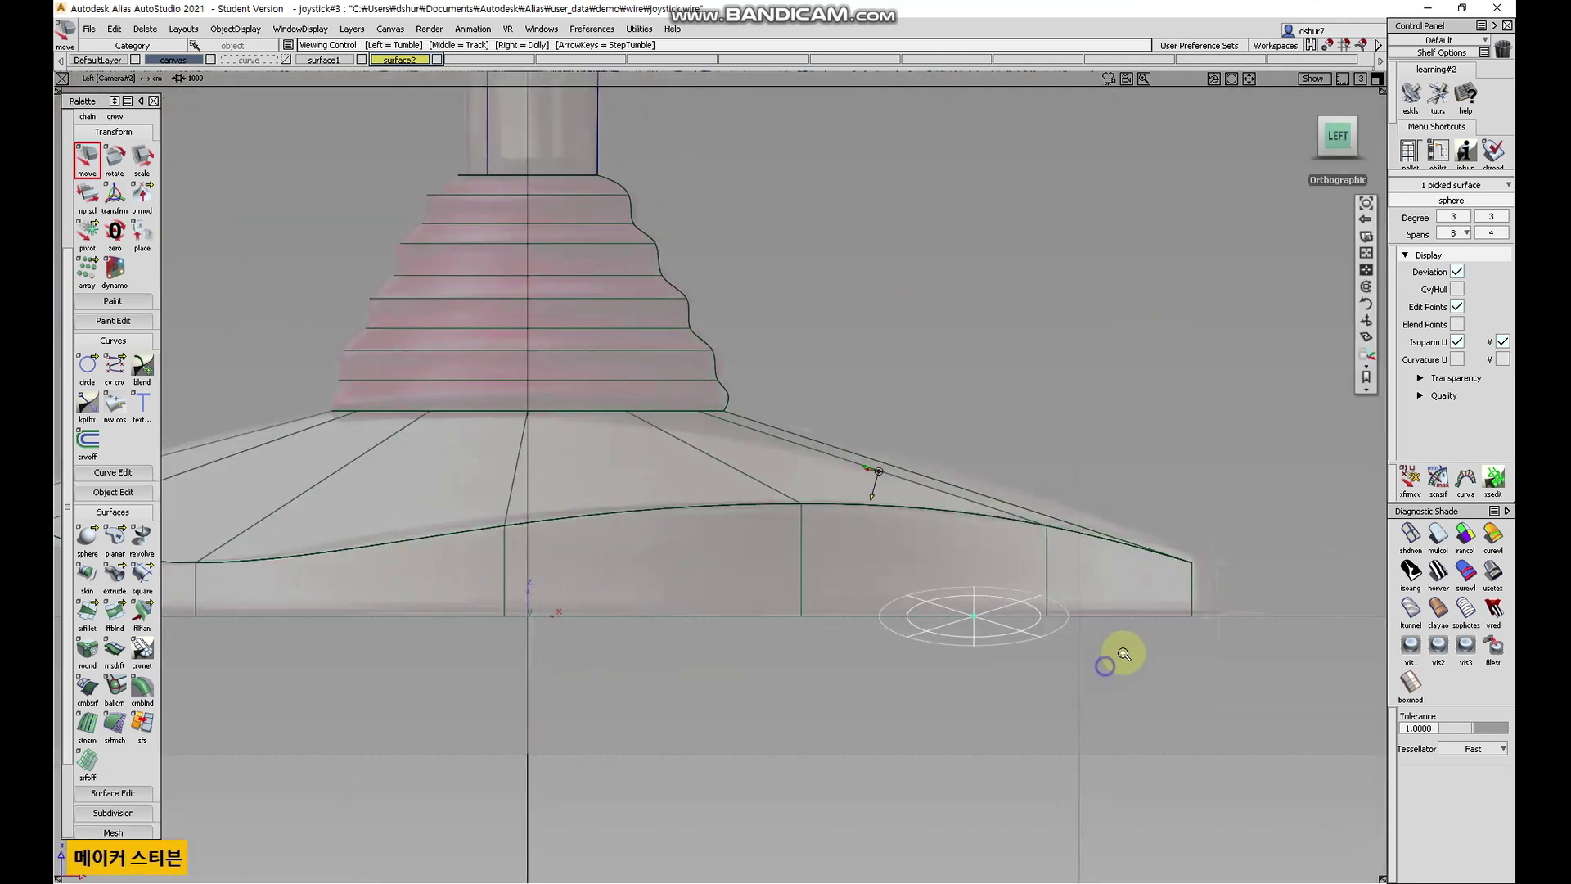
right_drag(1172, 741, 1194, 615)
scroll(1047, 491, up, 5)
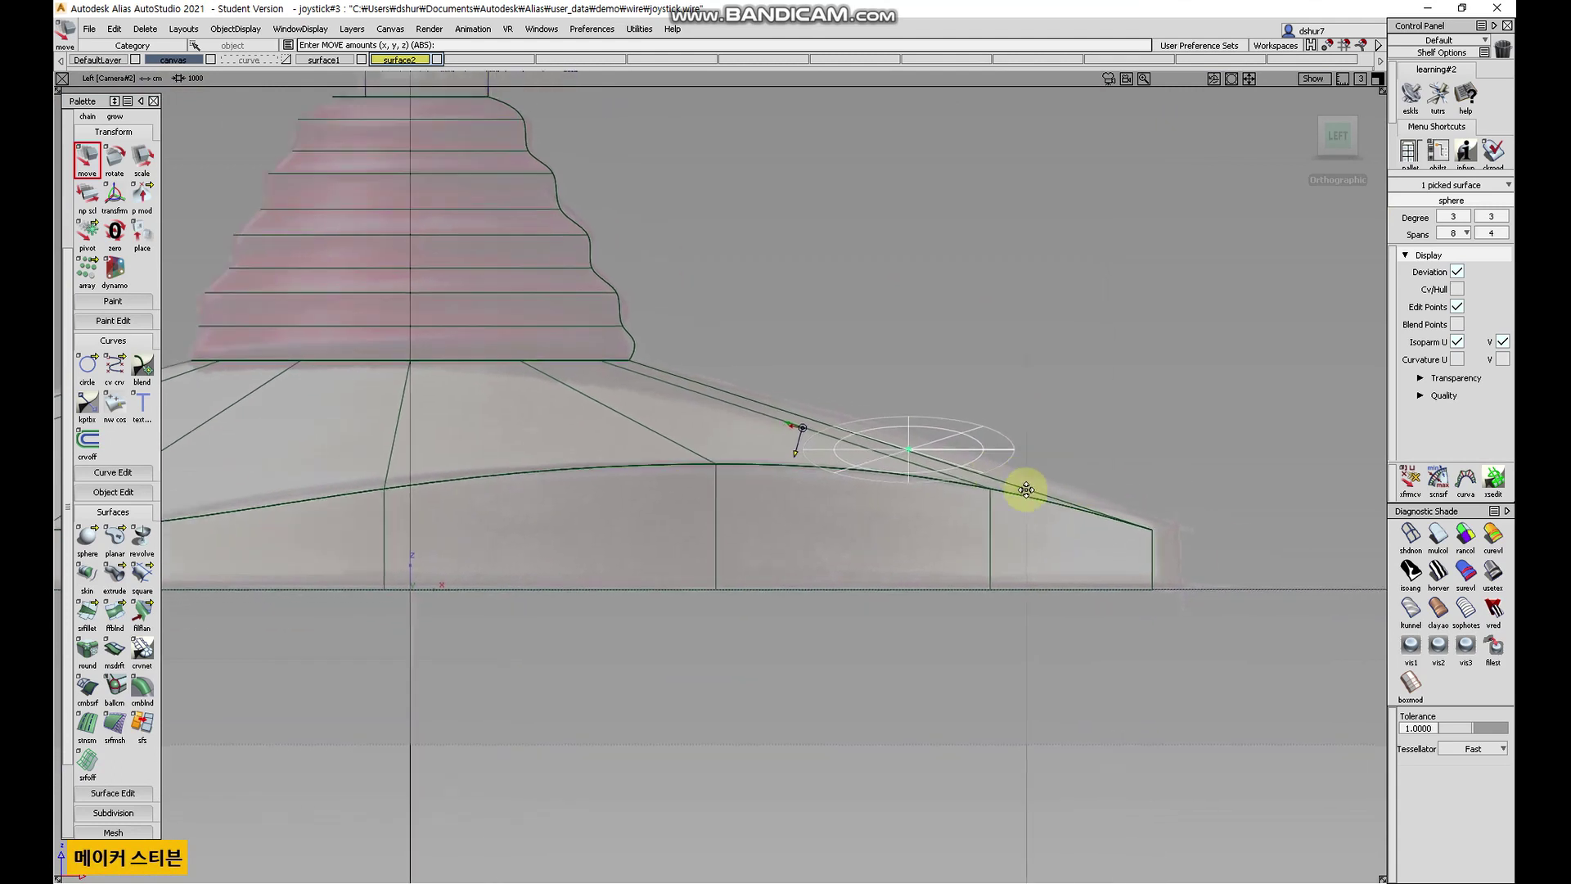
alt+shift+middle_drag(1078, 382, 810, 327)
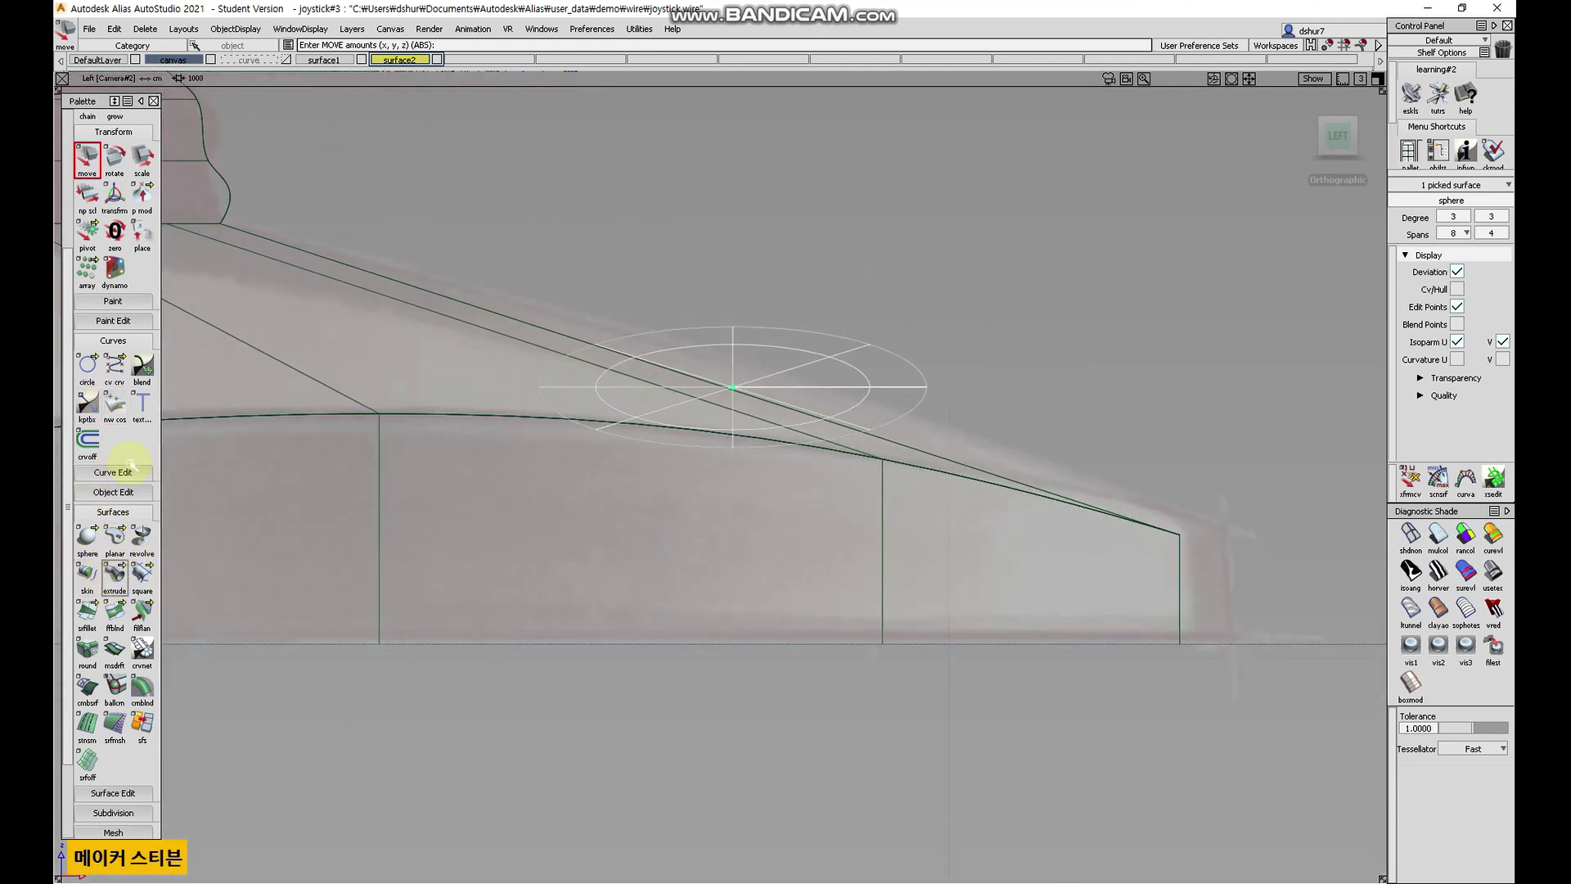
- Rotate the ellipsoid to follow the base's slope and nudge it so it sits in the surface
click(110, 162)
middle_drag(708, 769, 841, 775)
click(85, 157)
drag(919, 789, 922, 783)
- Clear the selection and shade the whole joystick with the multi-colour diagnostic shade
alt+shift+drag(1091, 680, 1113, 647)
mouse_move(813, 586)
alt+shift+mouse_down()
mouse_move(1122, 792)
mouse_move(1210, 690)
mouse_move(1208, 643)
alt+shift+mouse_up()
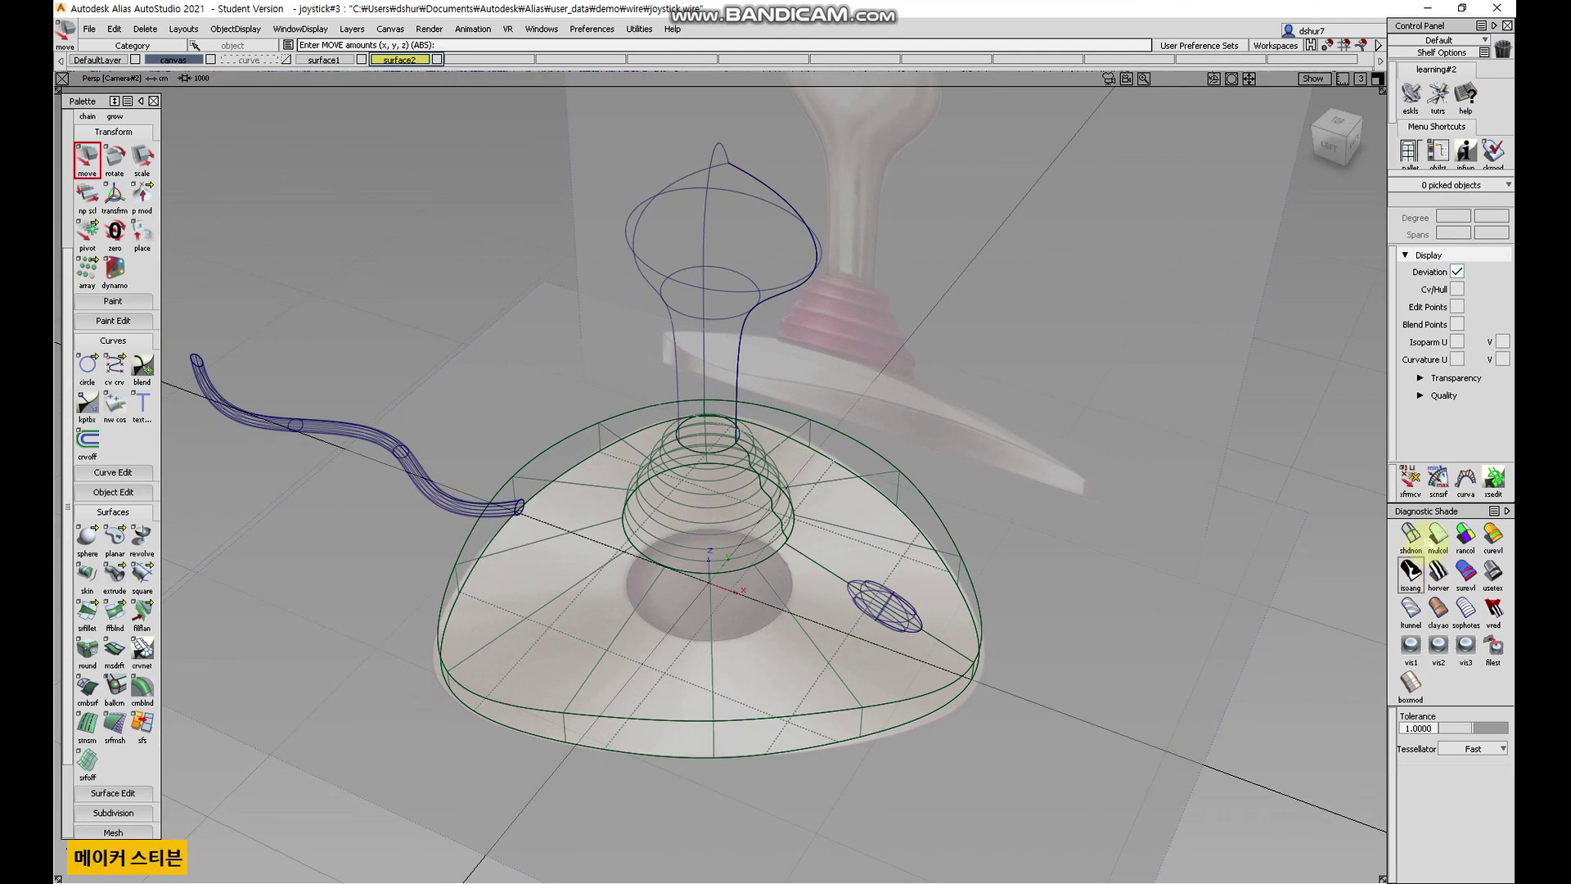
click(1437, 536)
alt+shift+drag(1152, 542, 371, 295)
- Pick the base and bellows surfaces, delete their construction history, and clear the selection
scroll(98, 245, up, 3)
click(115, 147)
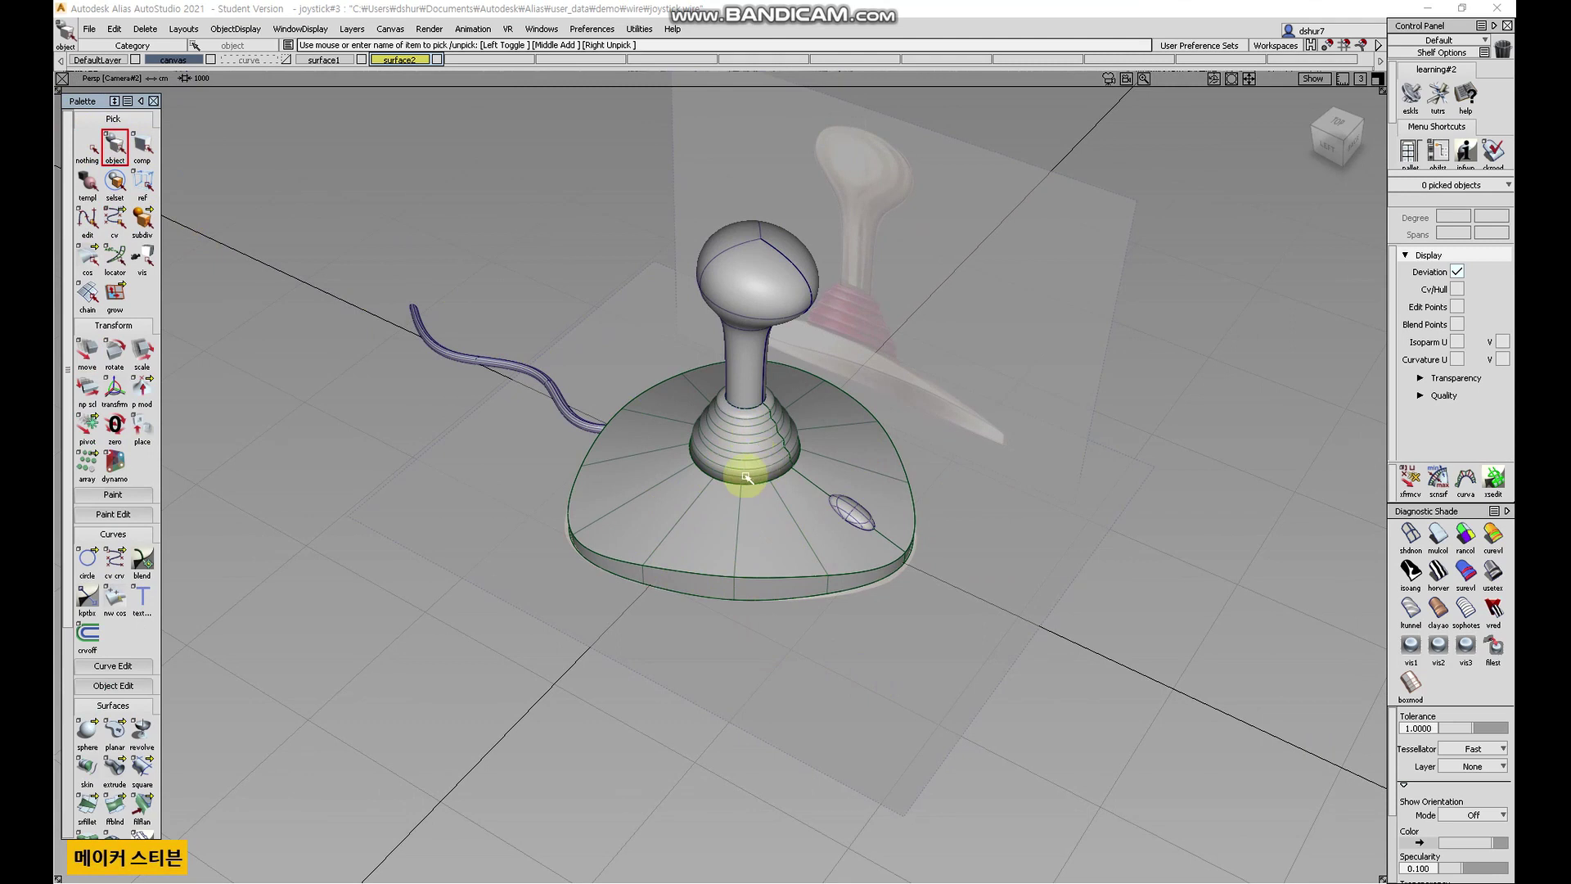
drag(794, 686, 730, 507)
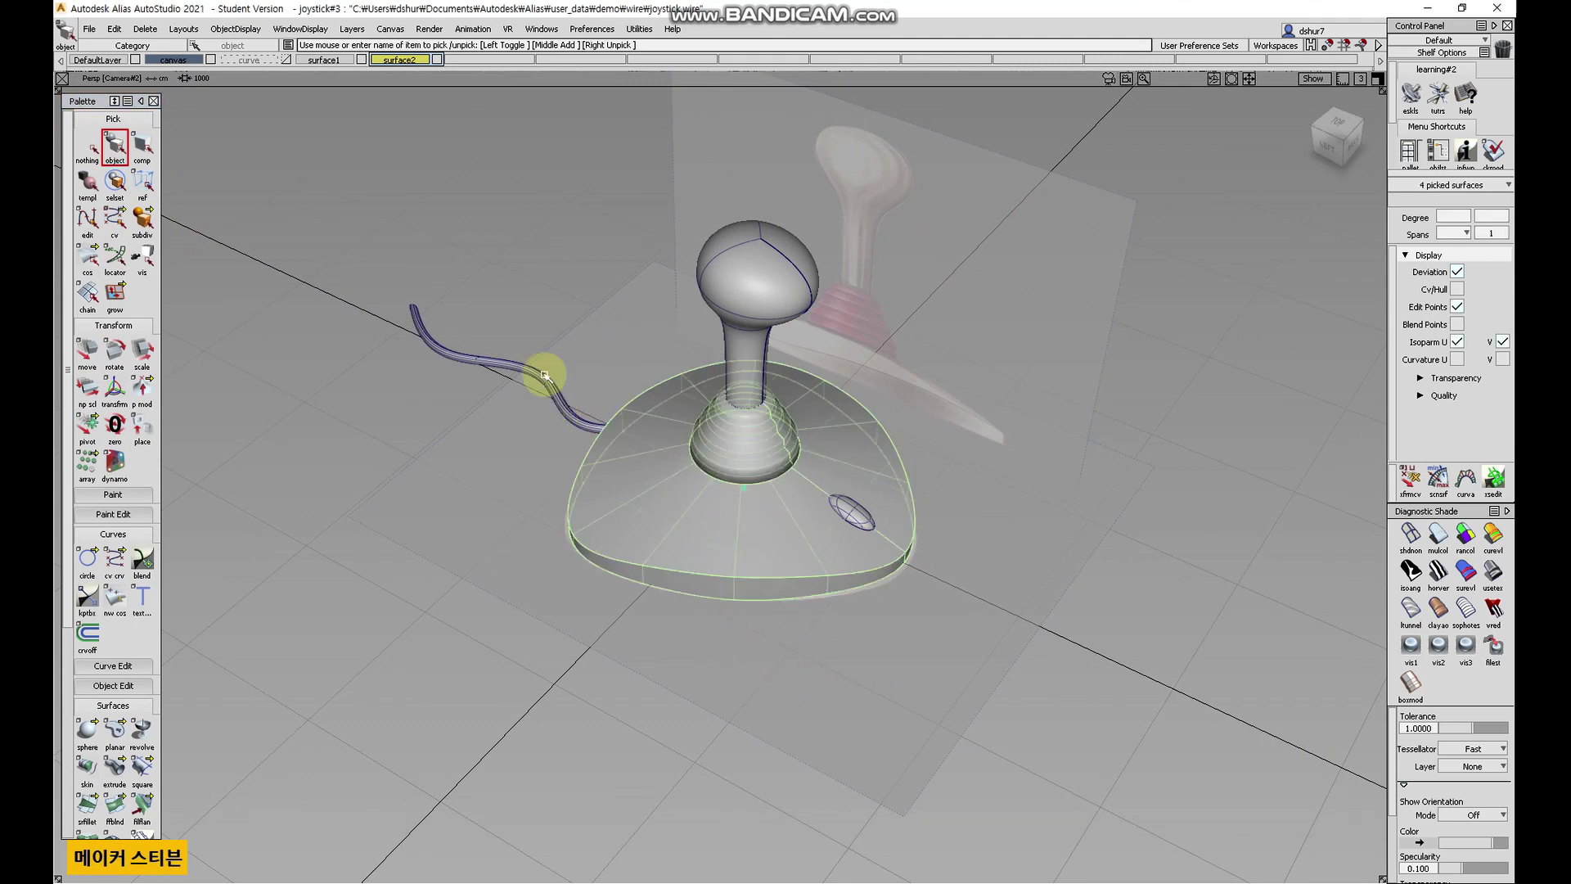
click(145, 28)
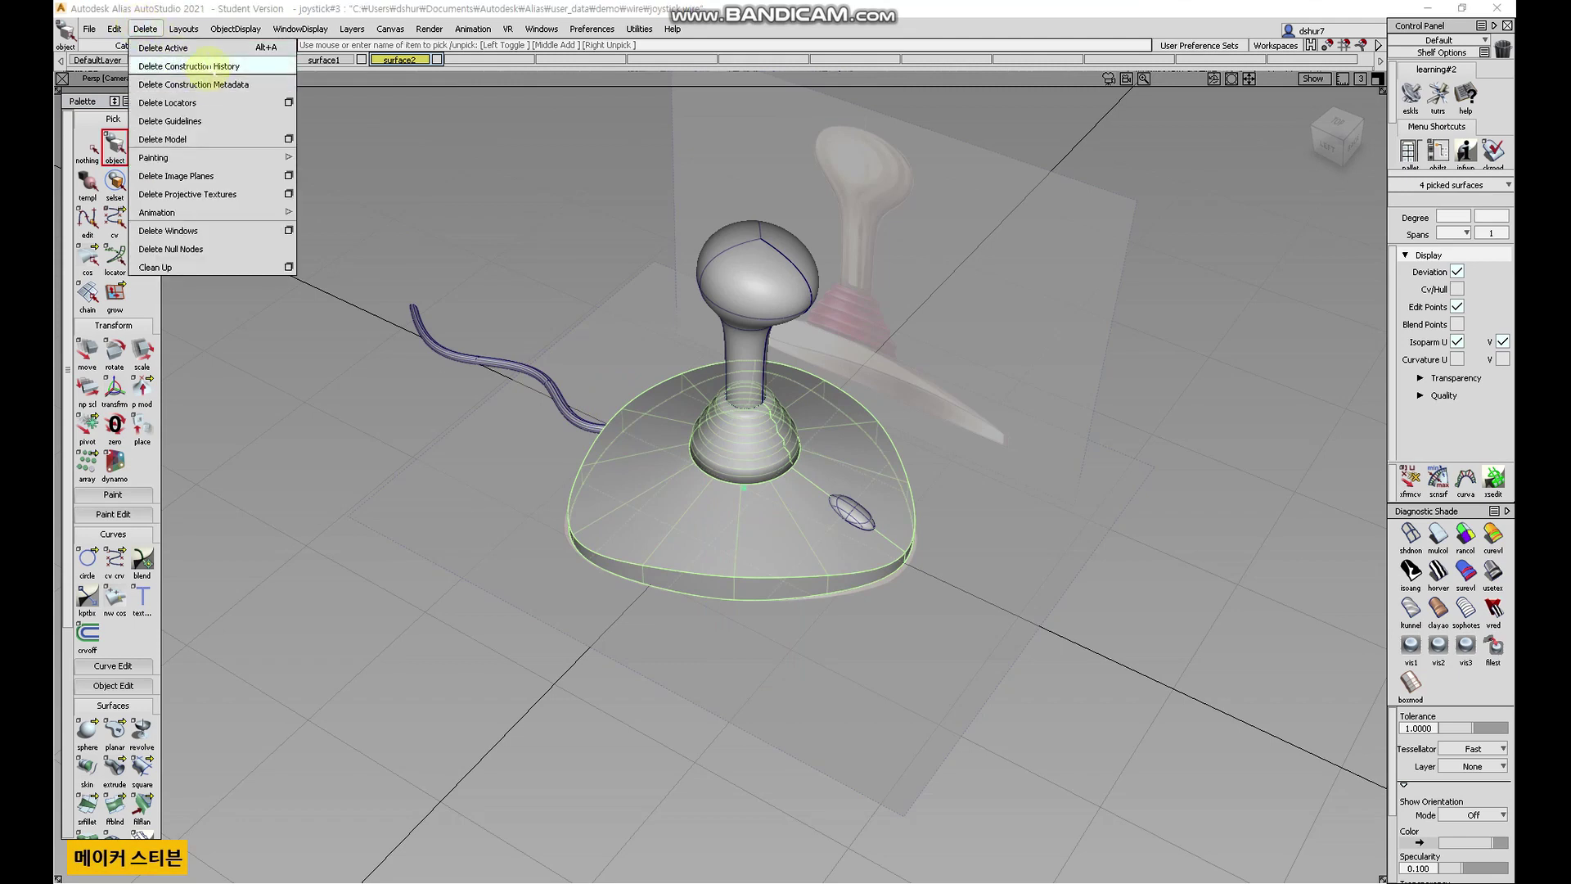
click(213, 68)
click(709, 494)
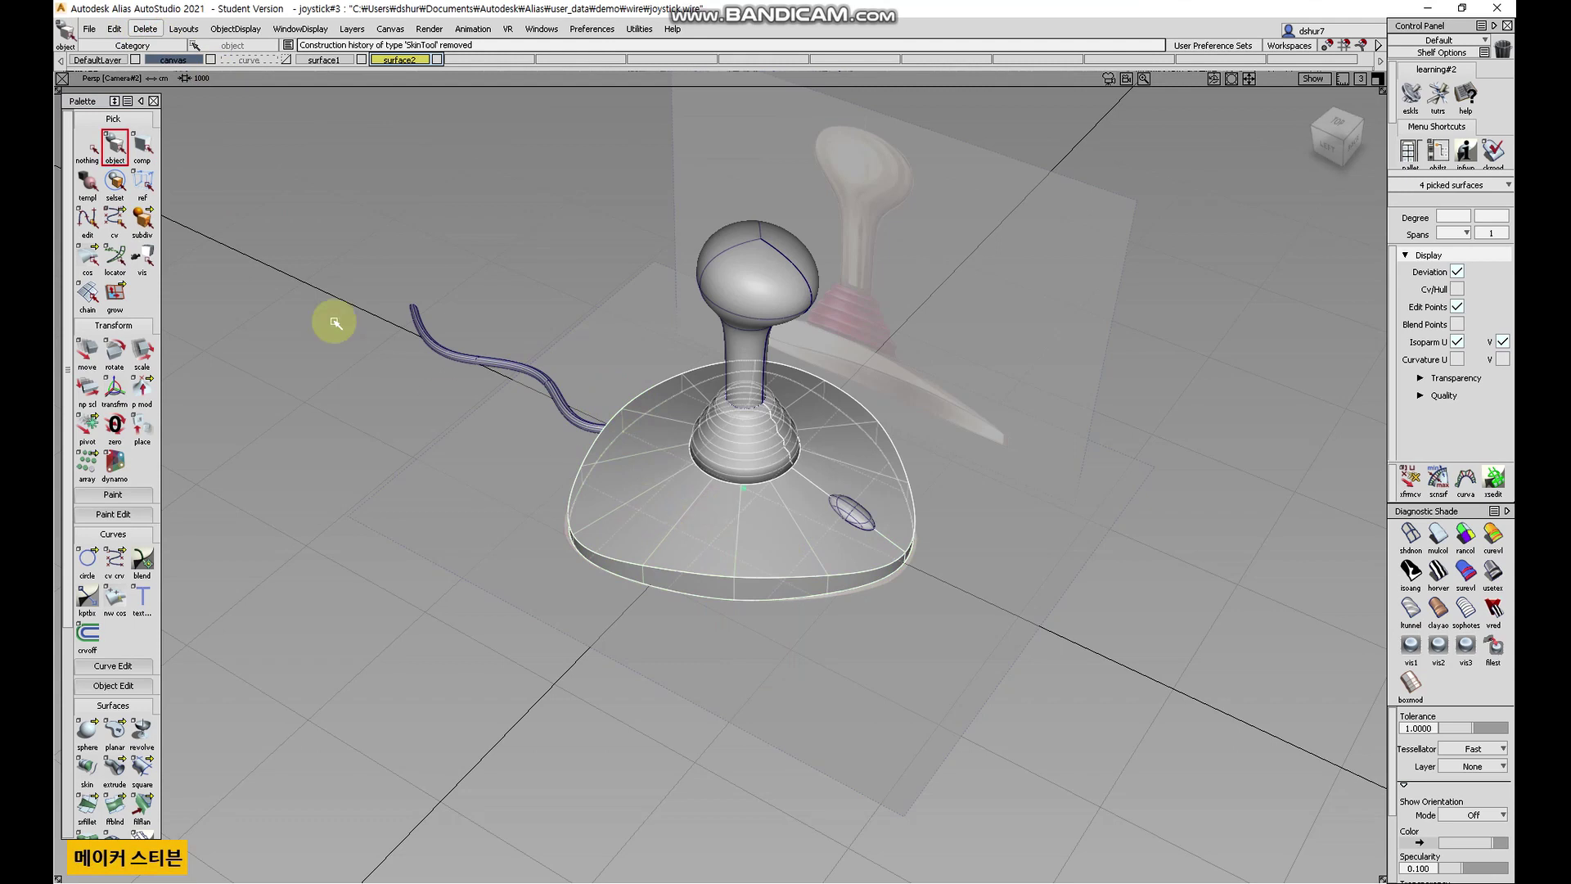
click(88, 146)
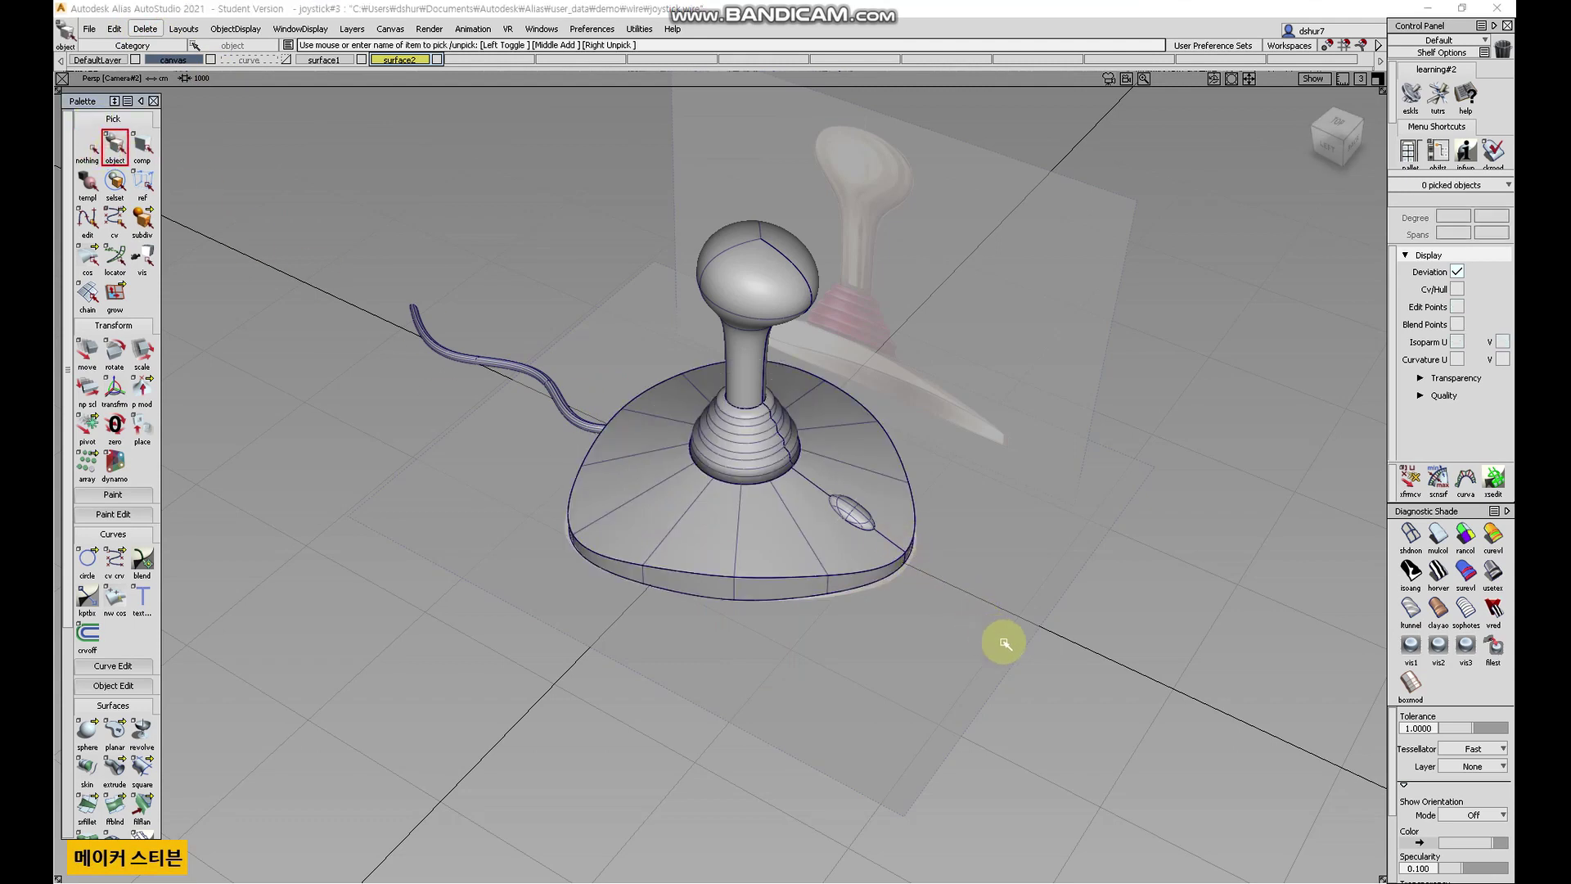
- Pick all the joystick's surfaces, hide the reference images on the canvas layer, and clear the selection
drag(1077, 660, 427, 194)
click(455, 196)
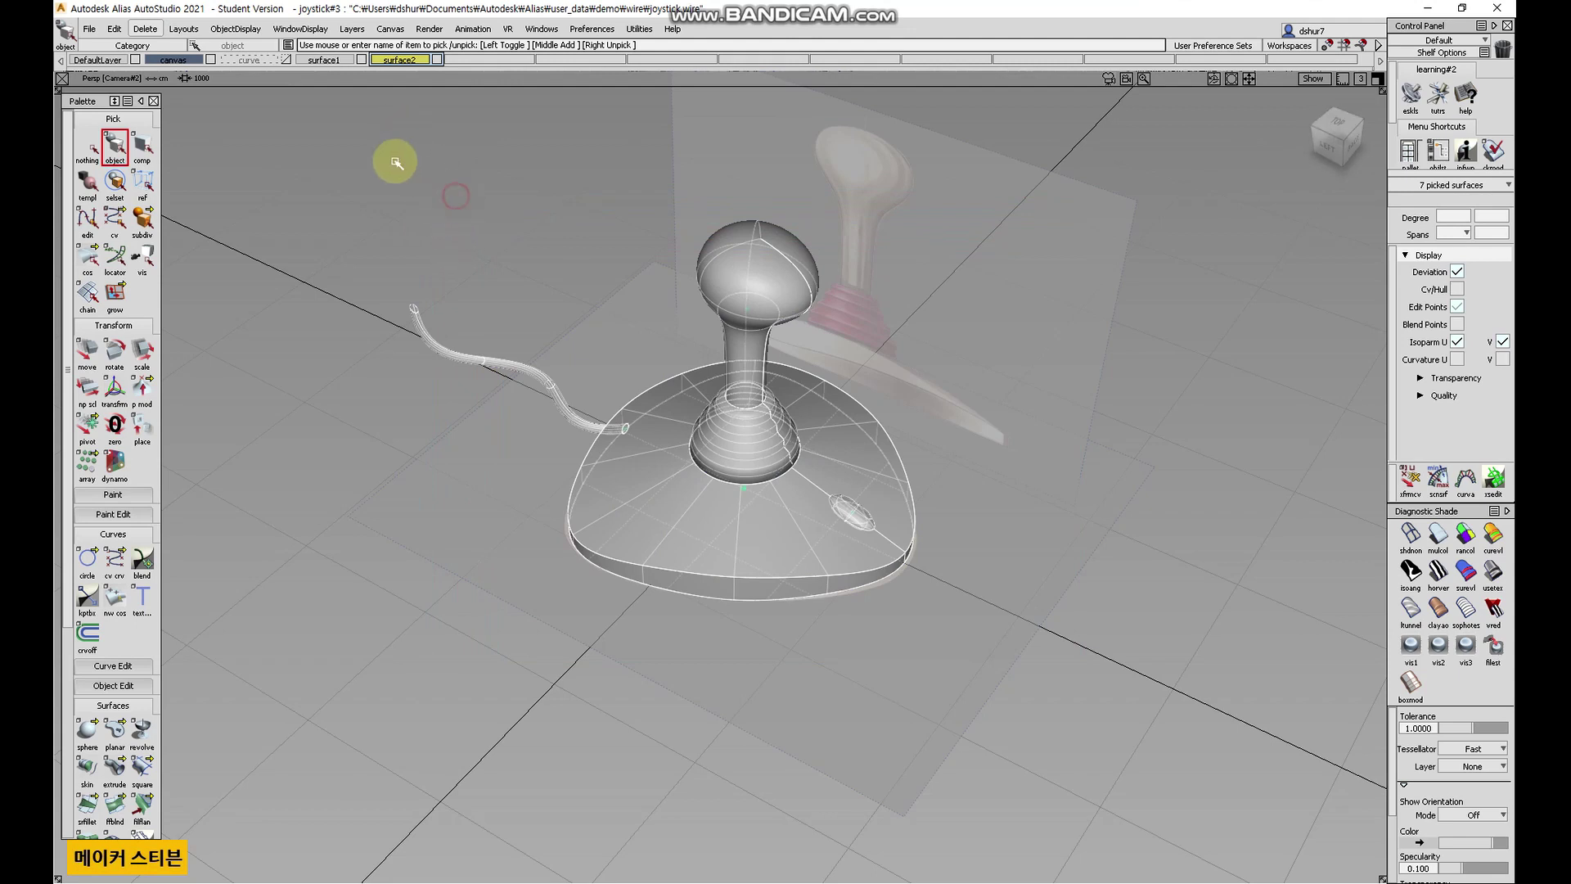
click(212, 59)
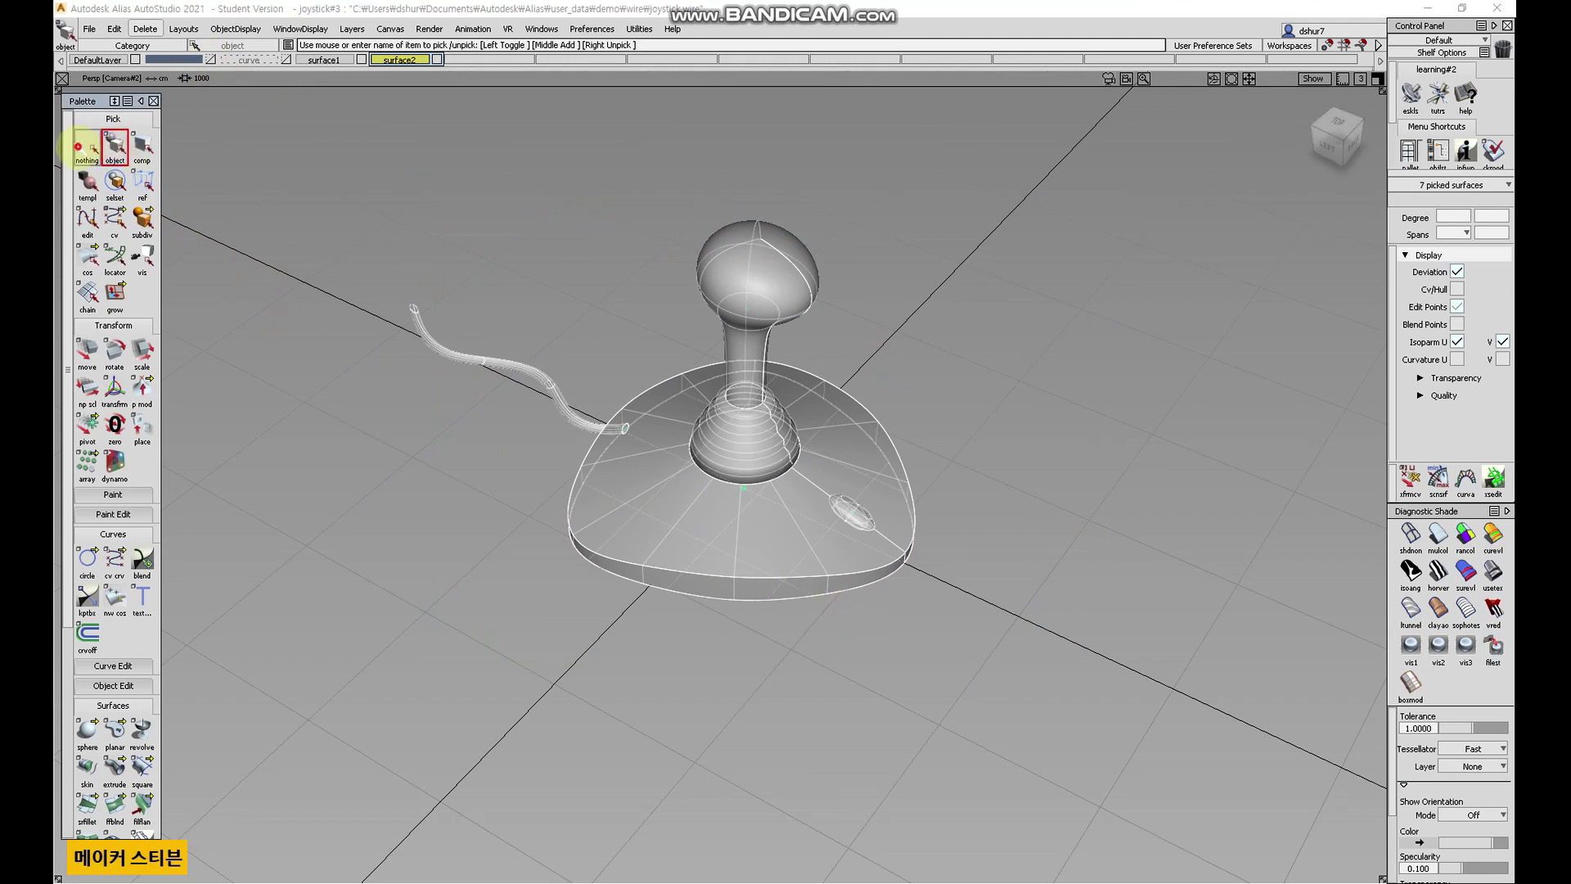
click(87, 148)
mouse_move(747, 477)
alt+shift+mouse_down()
mouse_move(937, 491)
mouse_move(772, 456)
mouse_move(905, 473)
mouse_move(946, 498)
mouse_move(941, 511)
alt+shift+mouse_up()
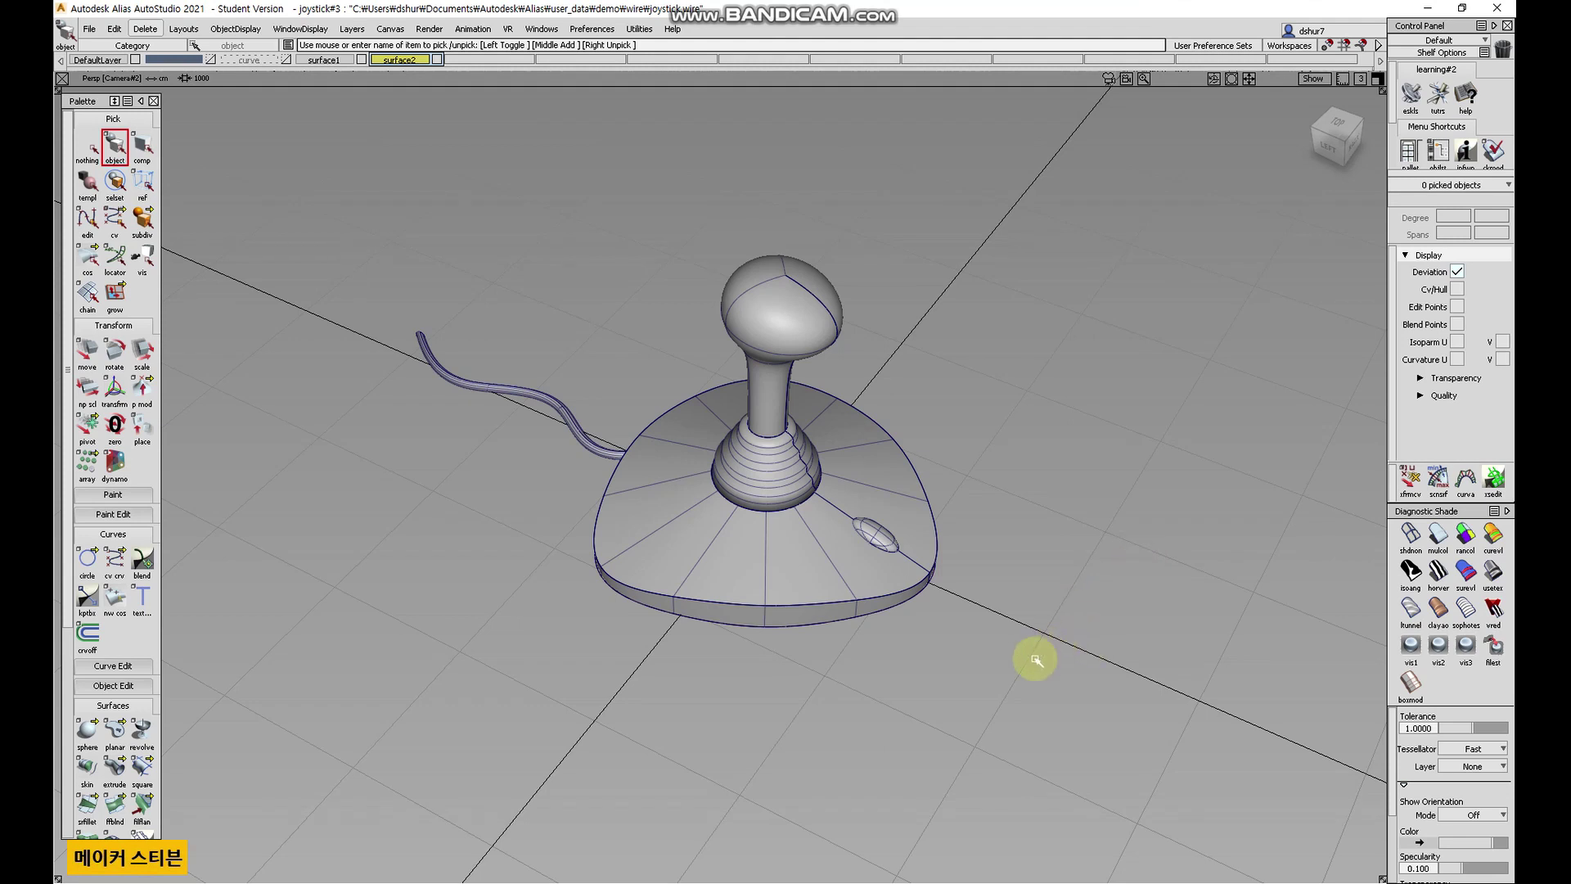
alt+shift+drag(1024, 676, 978, 624)
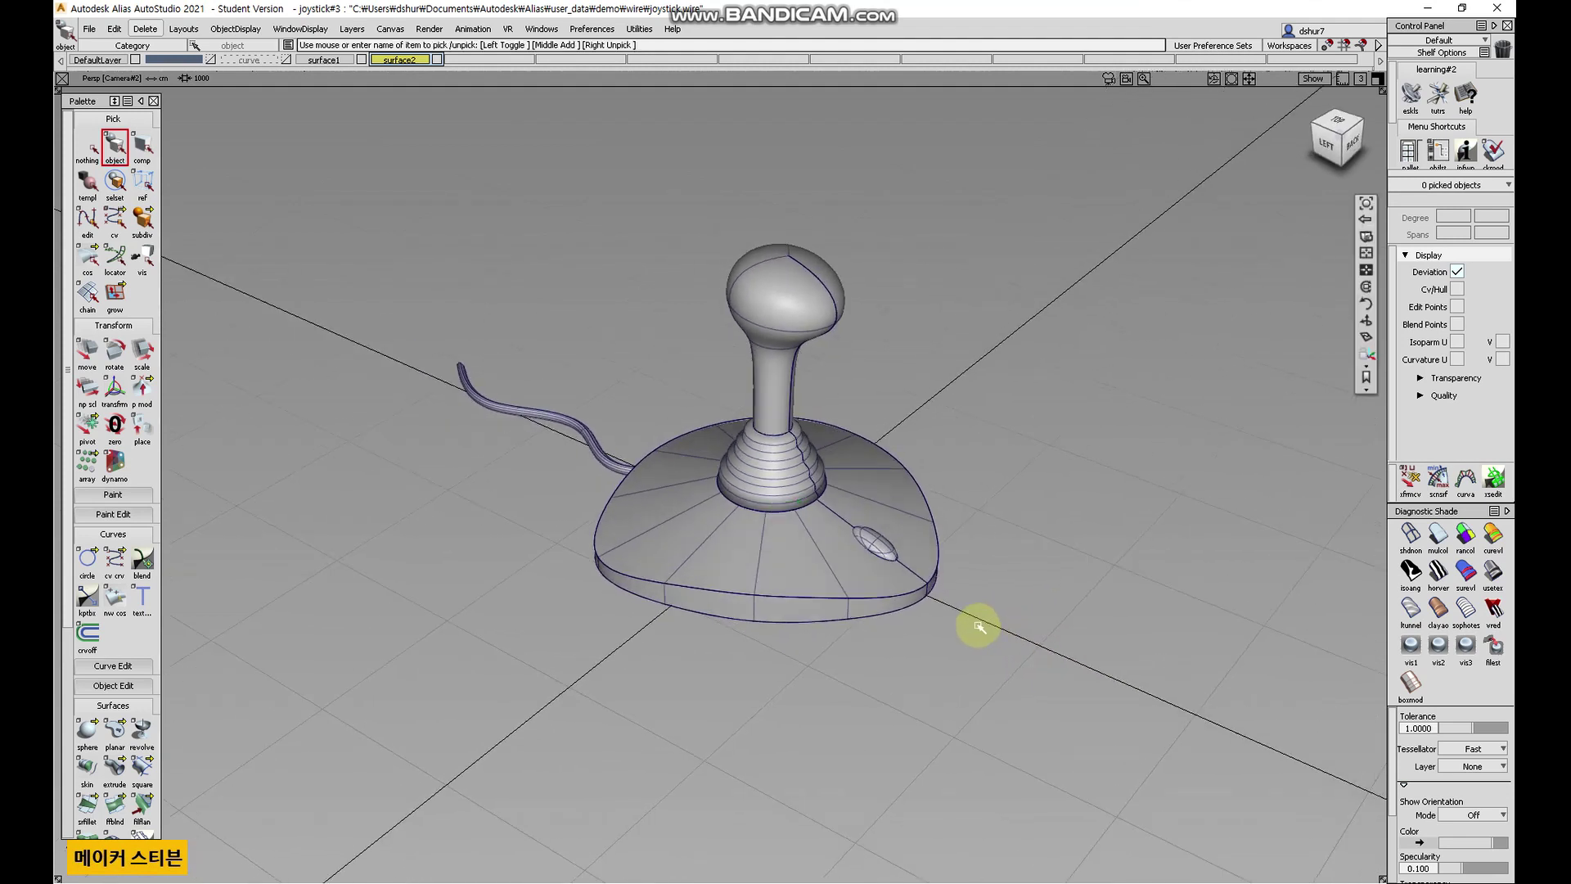
alt+shift+right_drag(1014, 596, 1052, 568)
alt+shift+drag(1052, 568, 1034, 597)
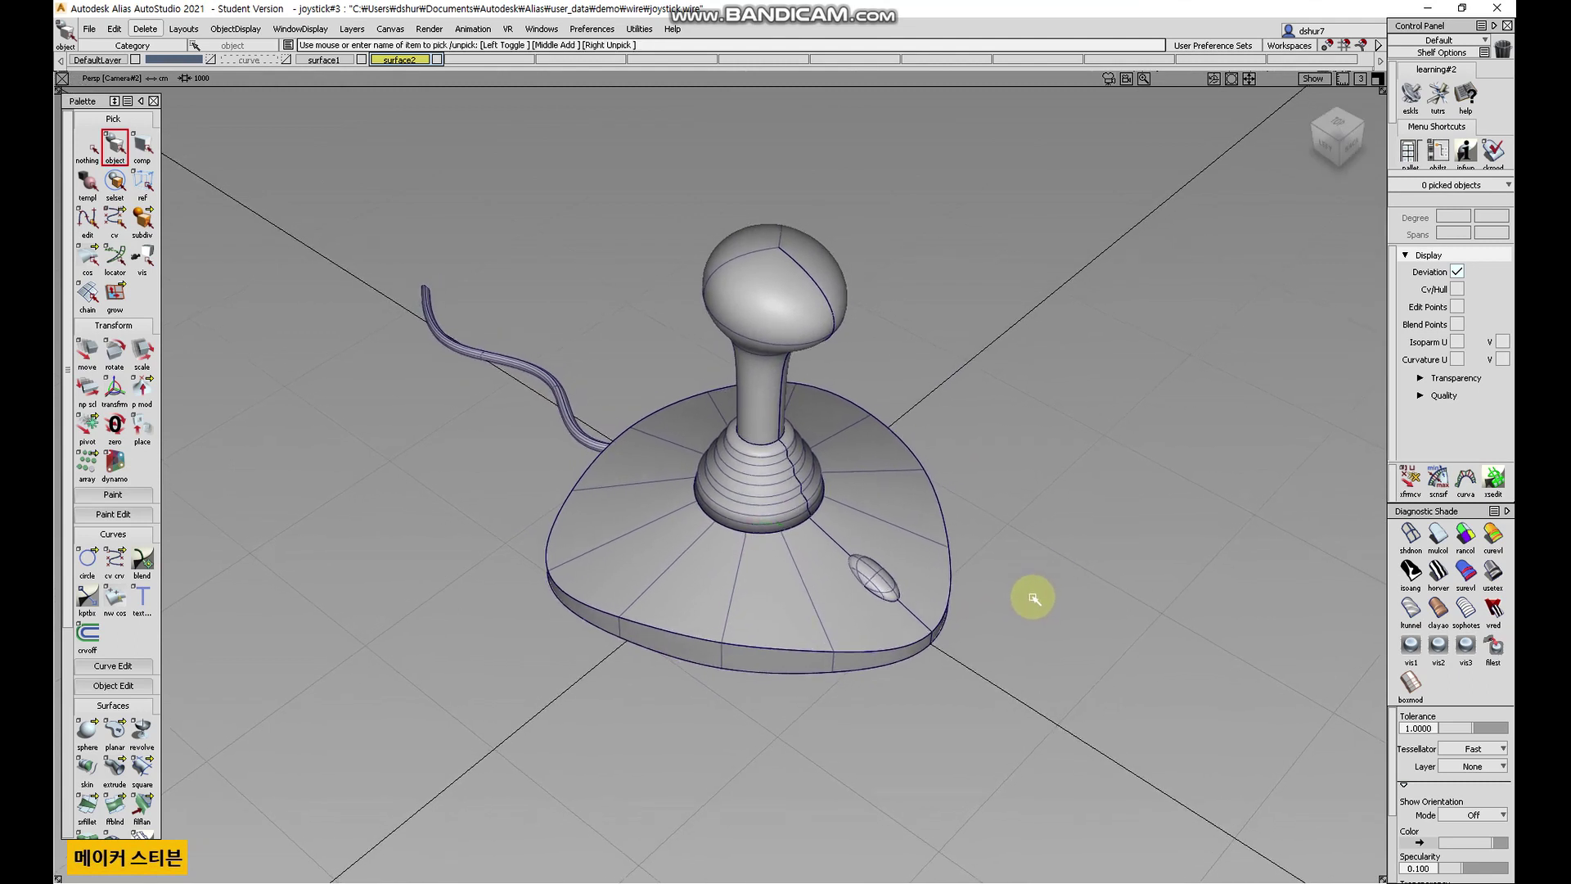